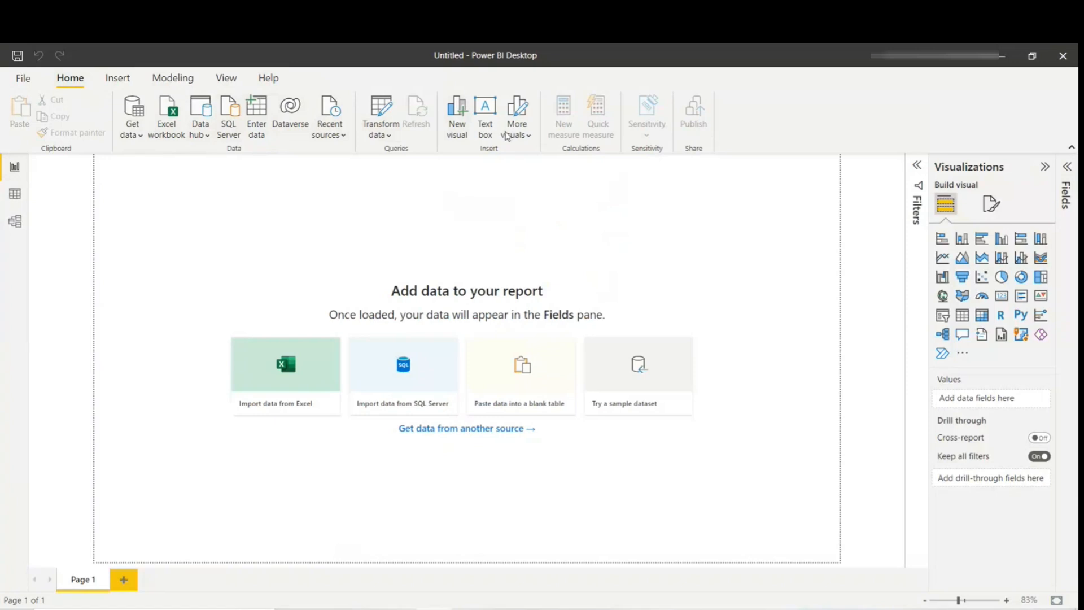
Step: Open the complete list of data source connectors and show the File category
left_click(140, 135)
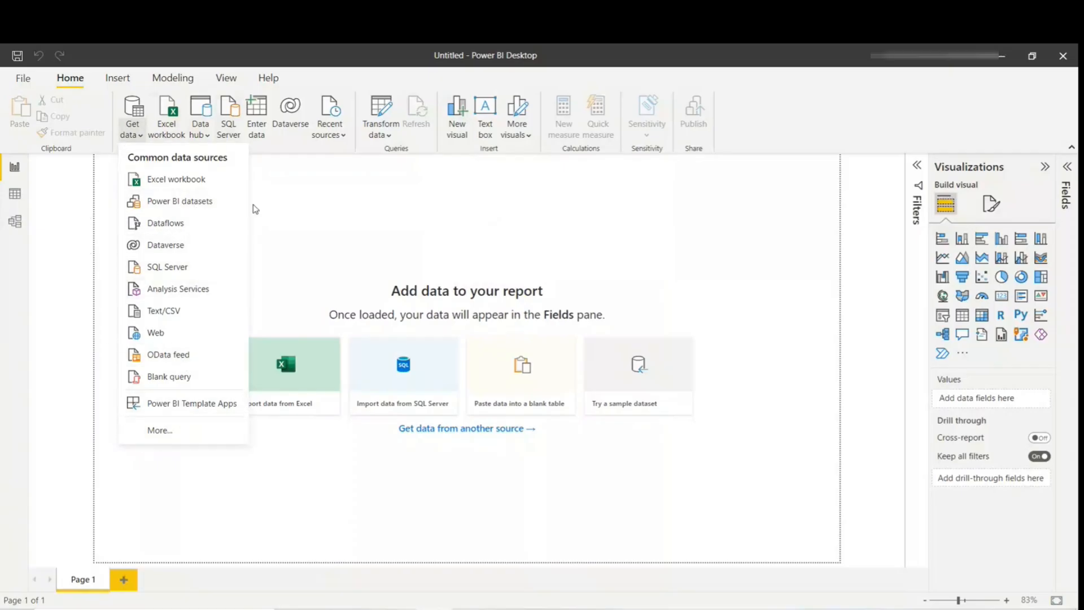
left_click(159, 429)
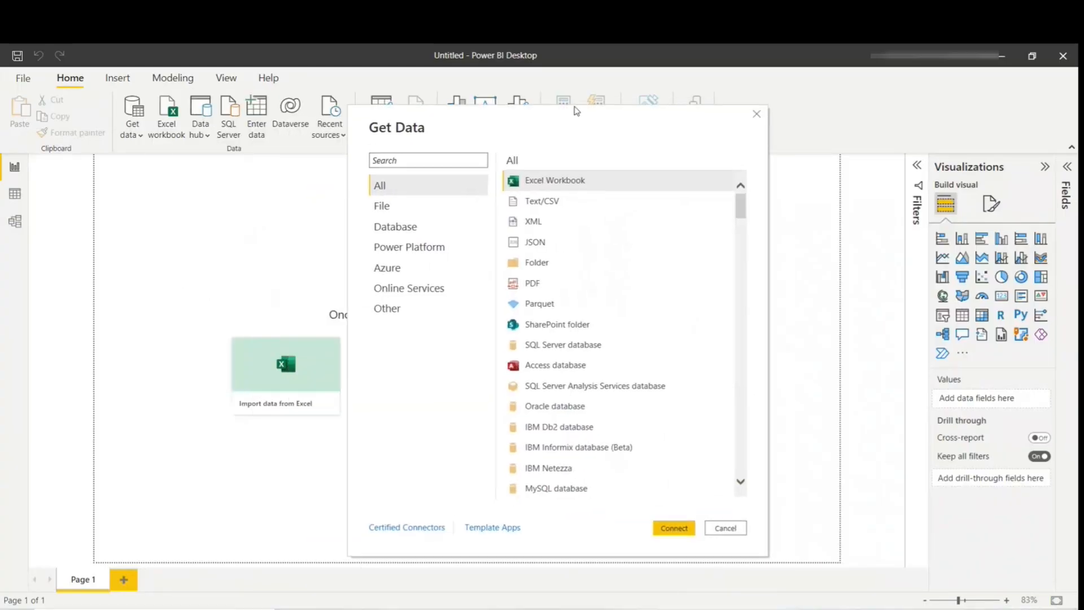
left_click(386, 208)
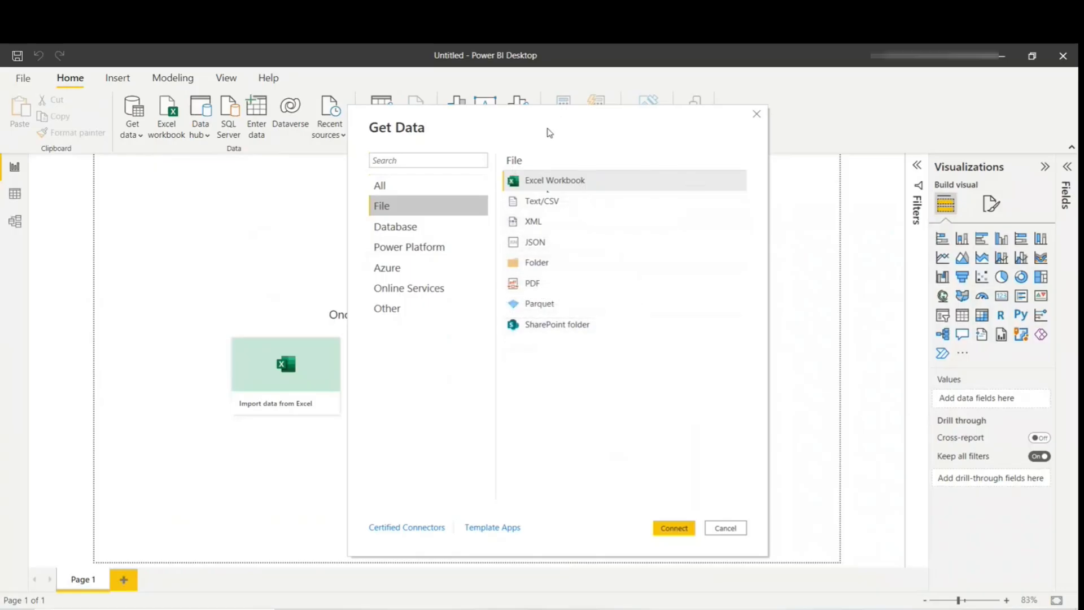
Step: Examine the connectors offered in the Database, Power Platform, Azure, Online Services and Other categories
left_click(395, 229)
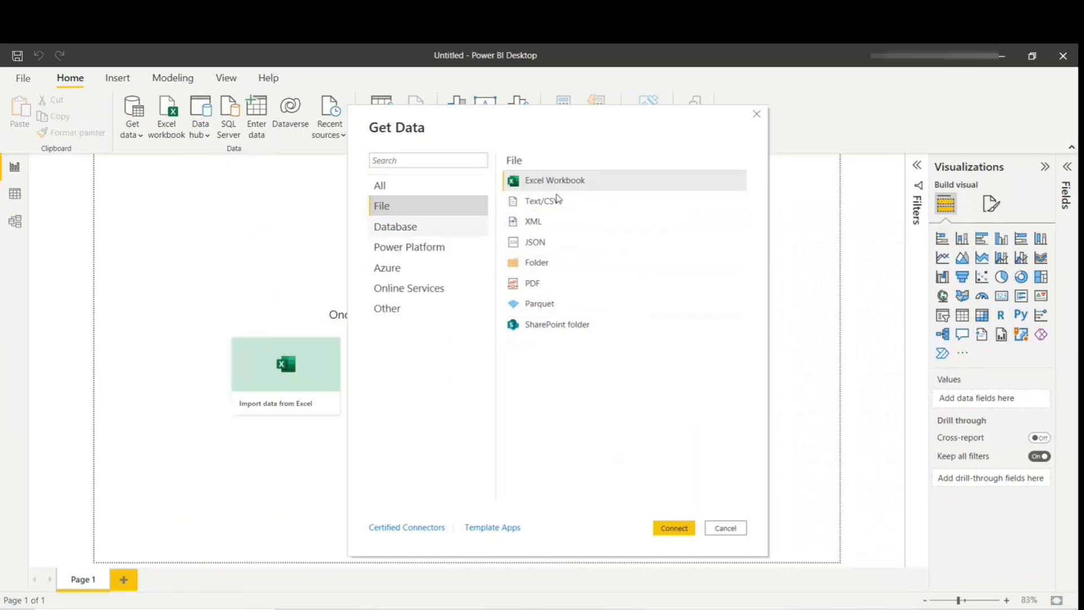
scroll(624, 368, "down", 10)
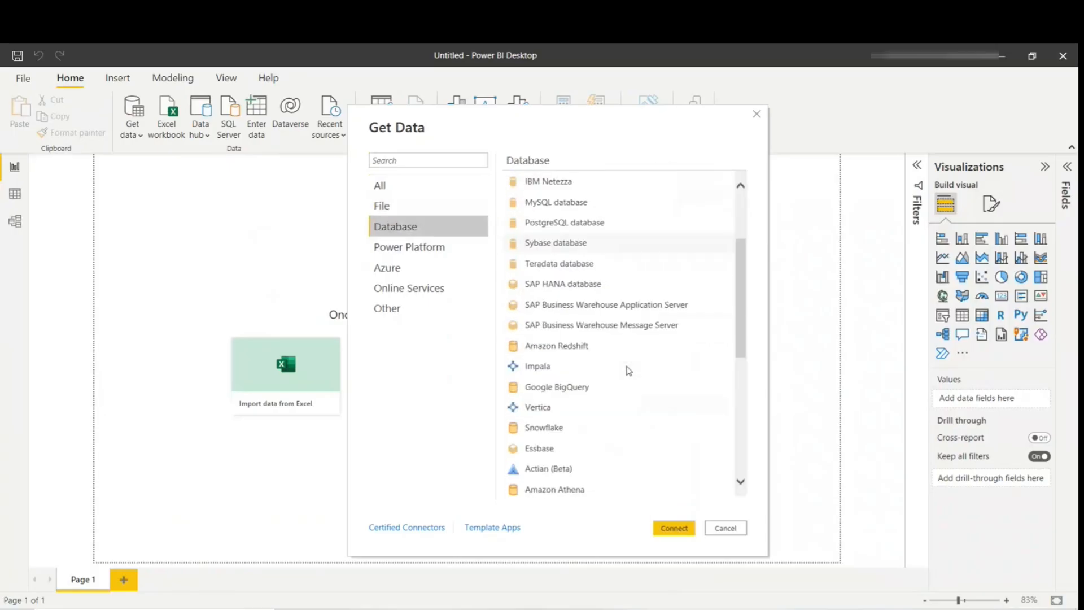
scroll(625, 368, "up", 10)
scroll(624, 370, "down", 8)
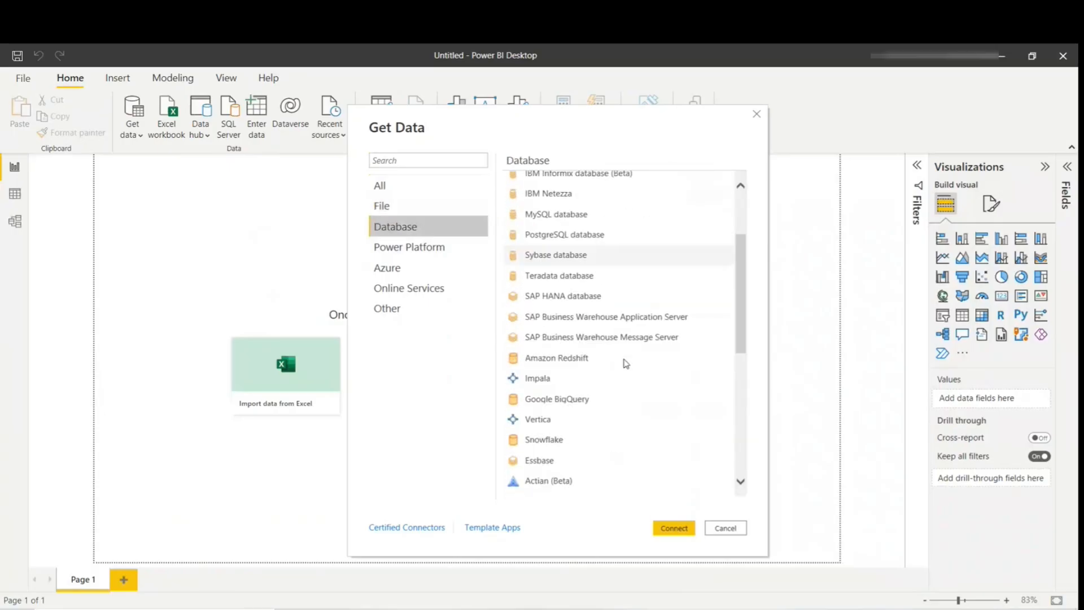
scroll(626, 364, "up", 8)
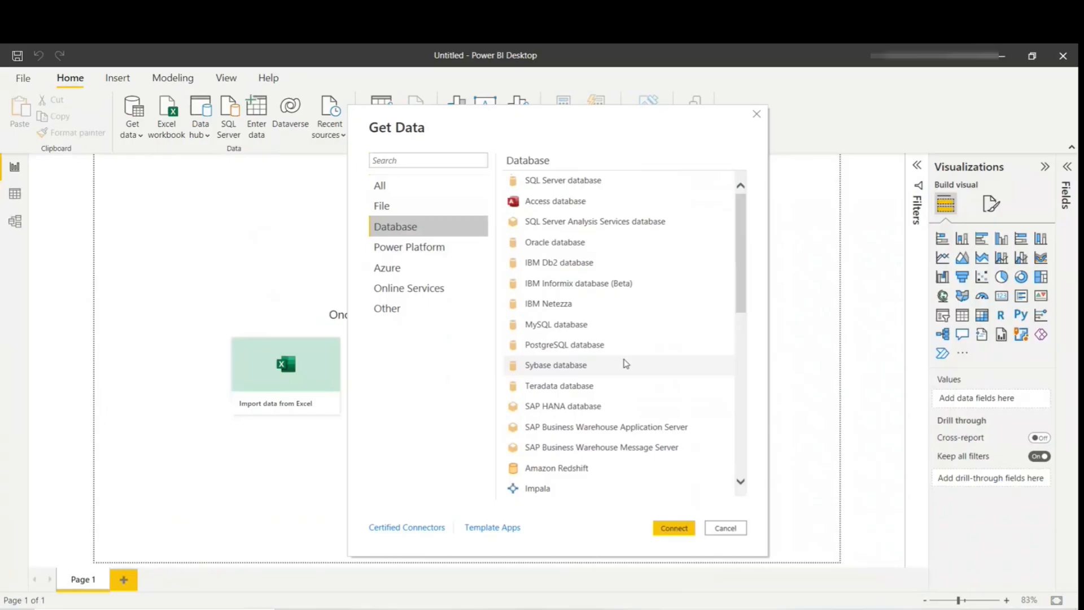
left_click(400, 250)
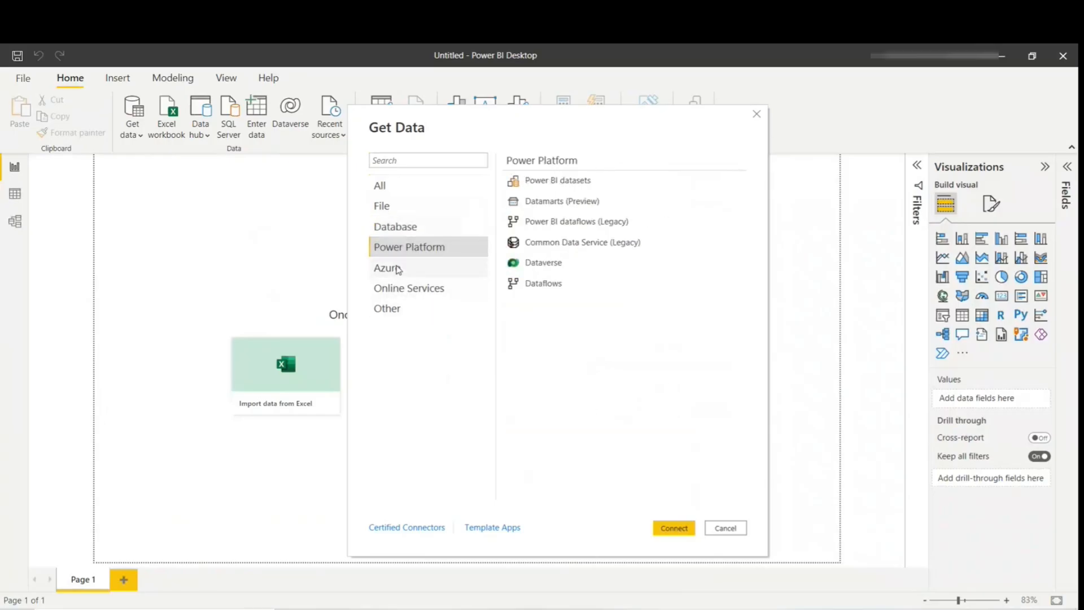
left_click(398, 270)
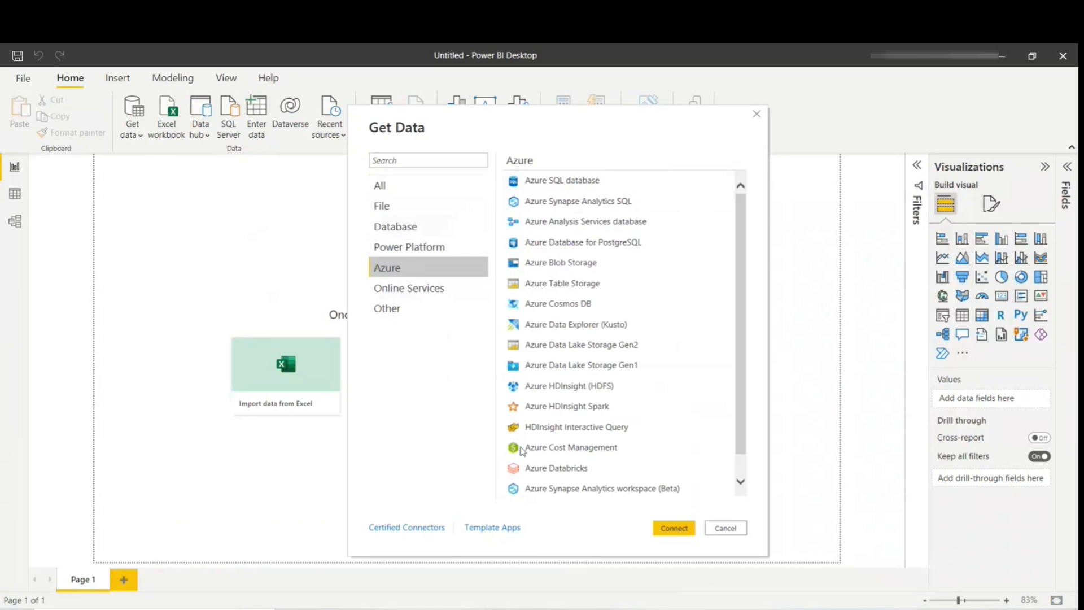
scroll(522, 450, "down", 1)
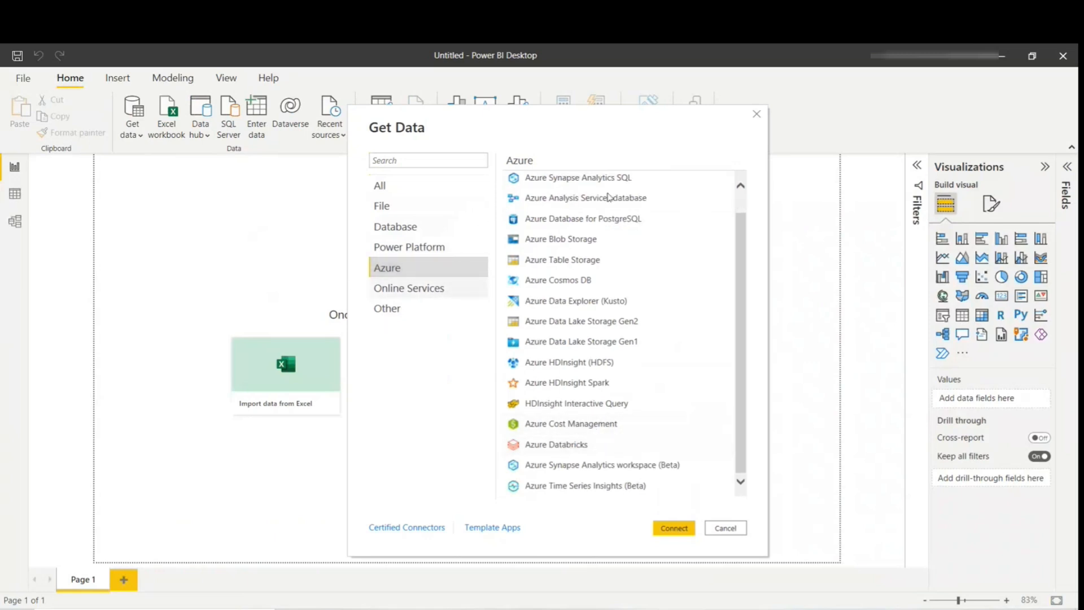
key("Down")
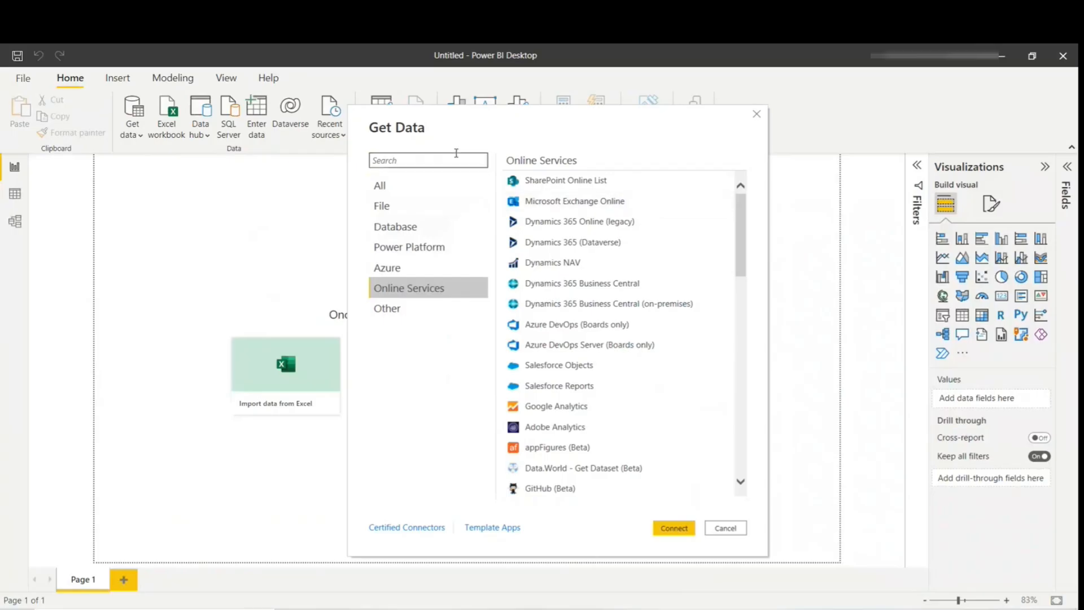
left_click(428, 292)
scroll(573, 330, "down", 10)
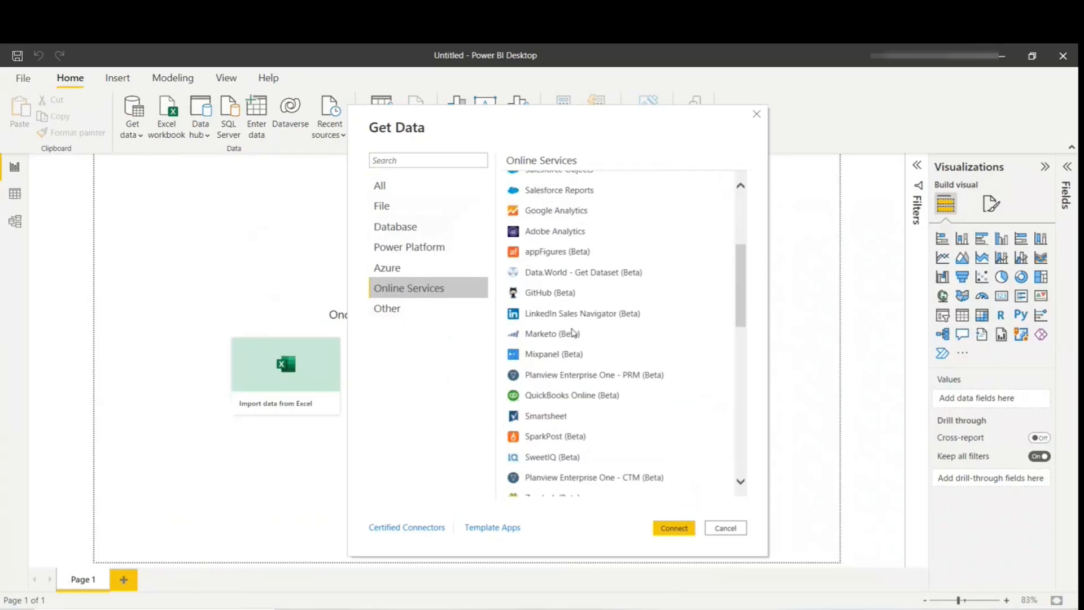
scroll(573, 331, "down", 3)
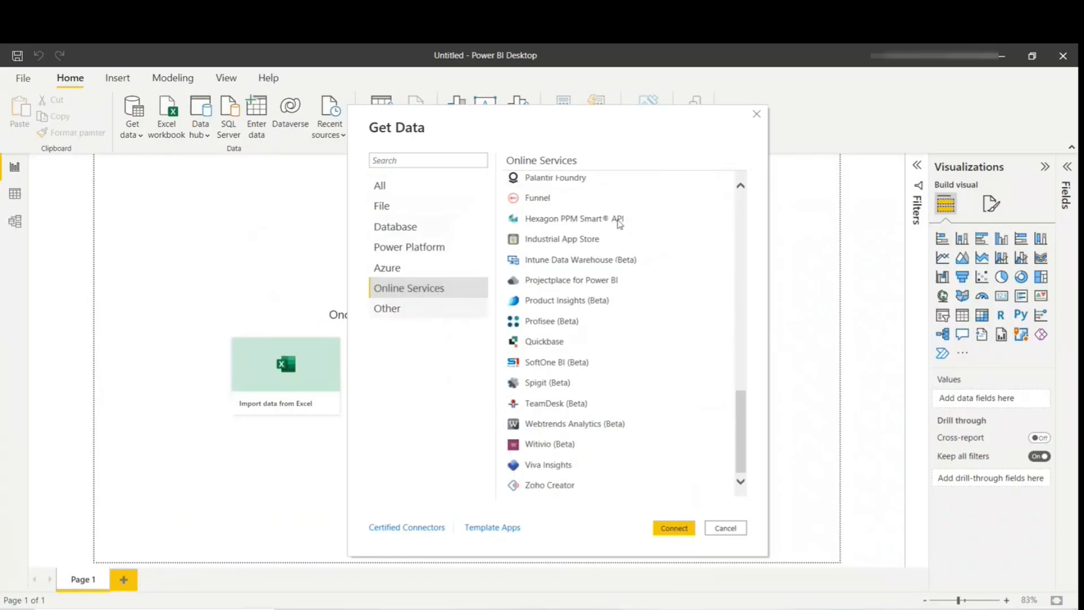
left_click(404, 316)
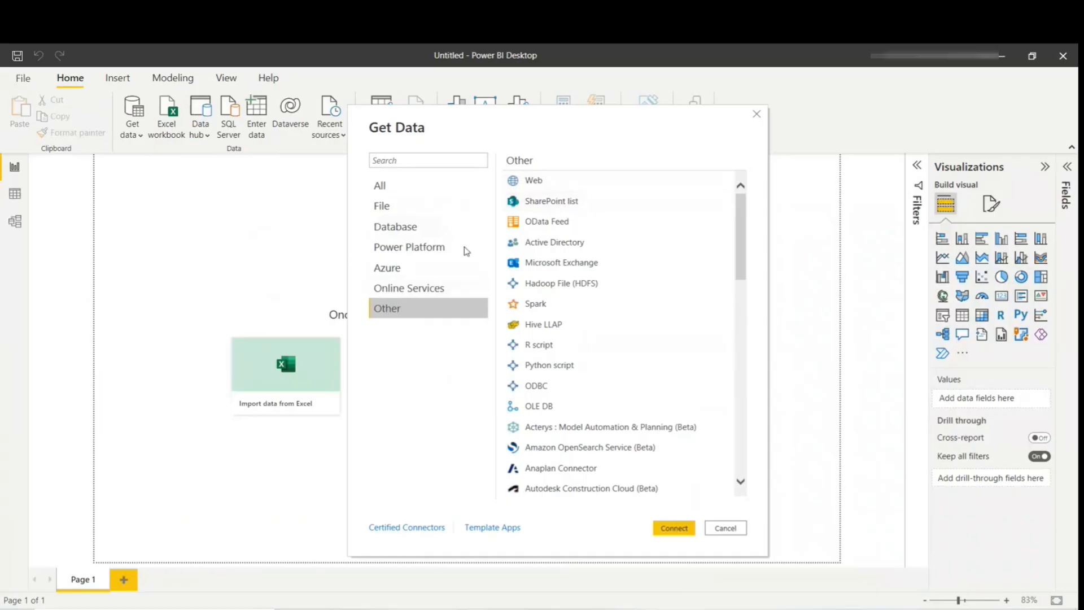
Step: Connect to an Excel Workbook source from the File category and open the "Week 1 data file" workbook
left_click(377, 212)
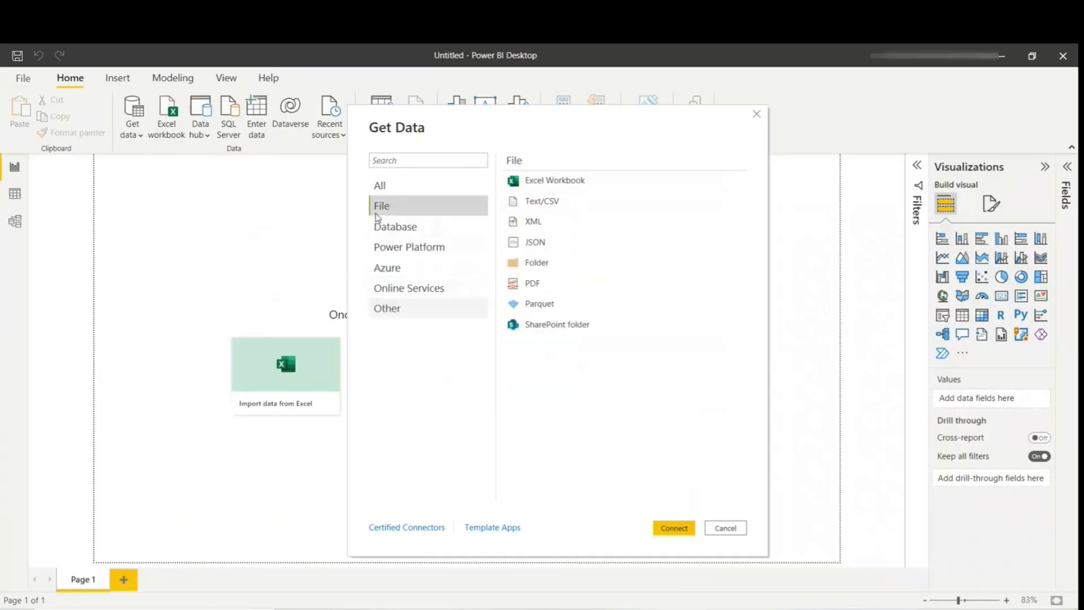
left_click(570, 187)
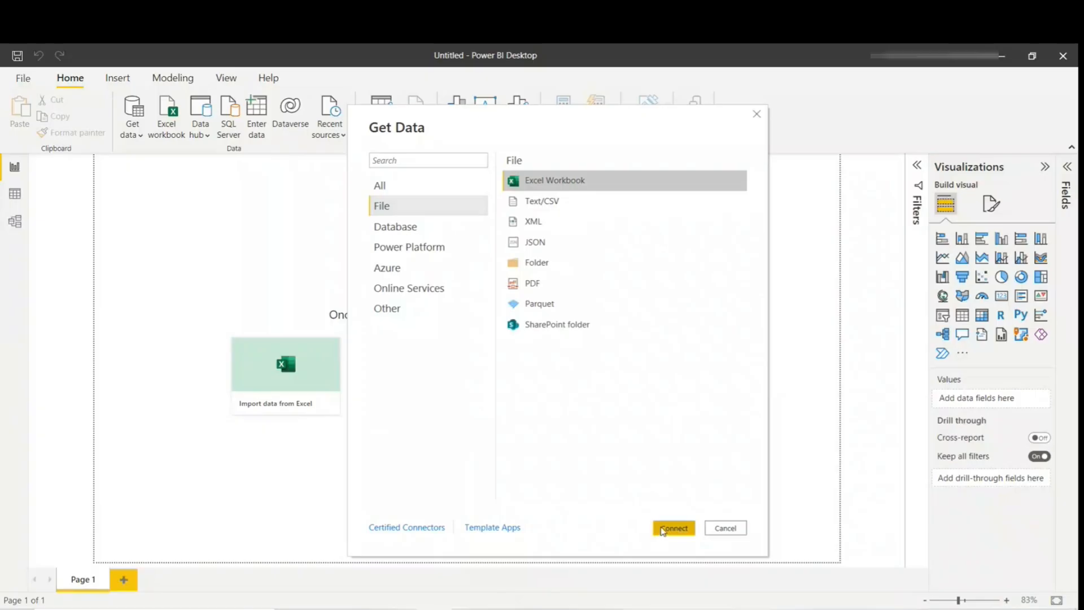
left_click(677, 531)
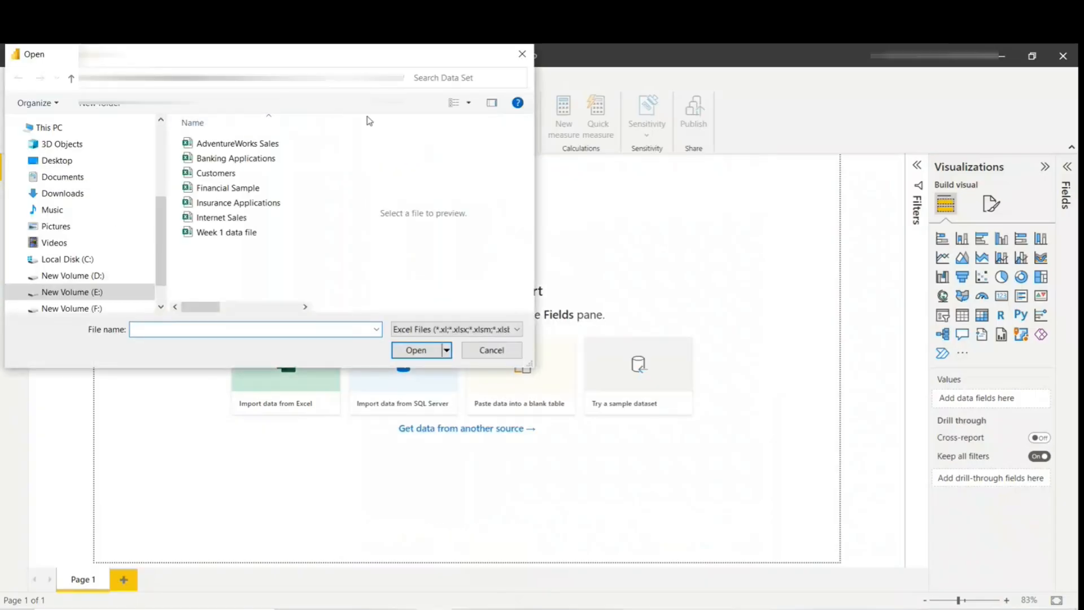
left_click_drag(529, 364, 595, 415)
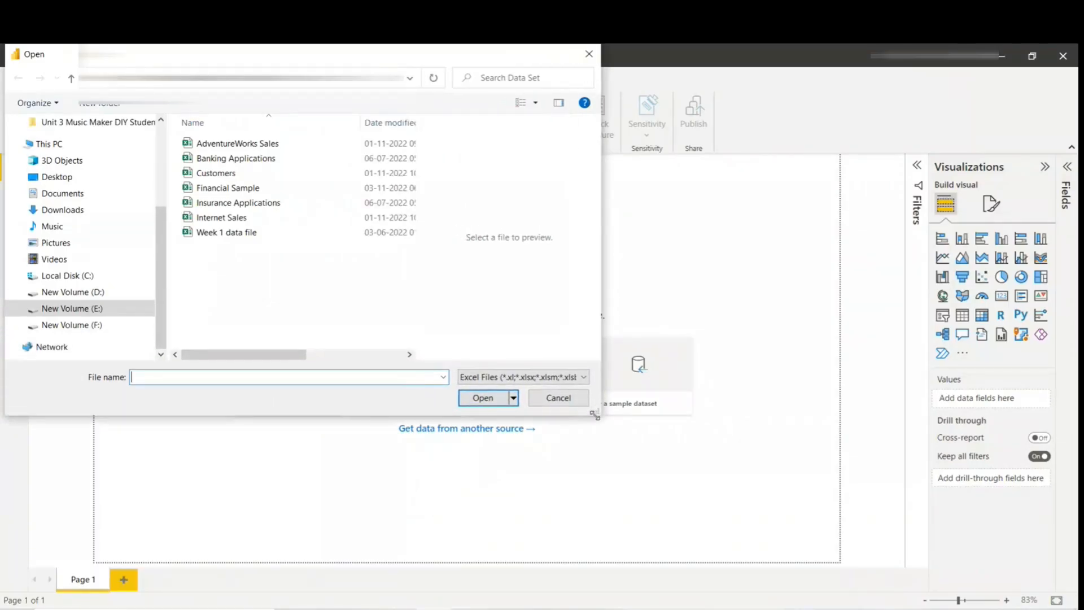
left_click(238, 233)
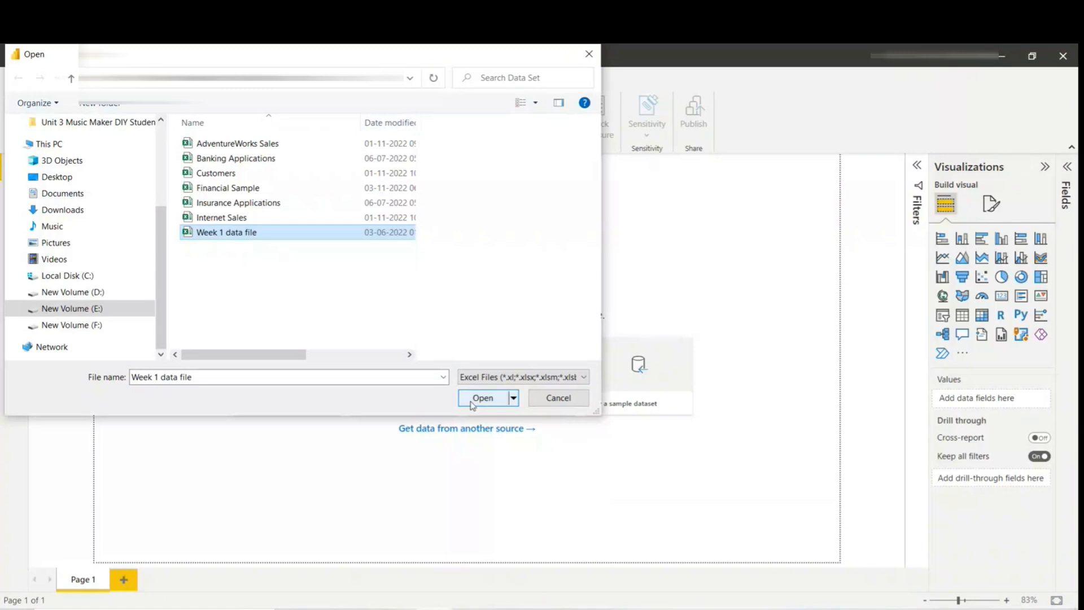
left_click(471, 402)
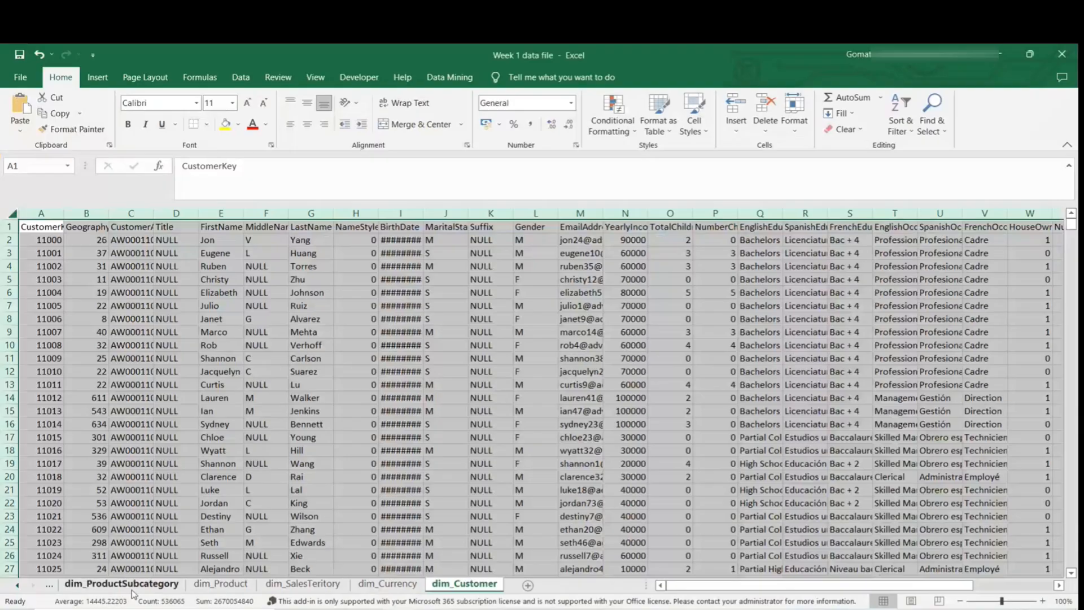
Step: Switch to Excel and look through the dim_Product, dim_Currency and dim_Customer sheets of the Week 1 data file
left_click(220, 583)
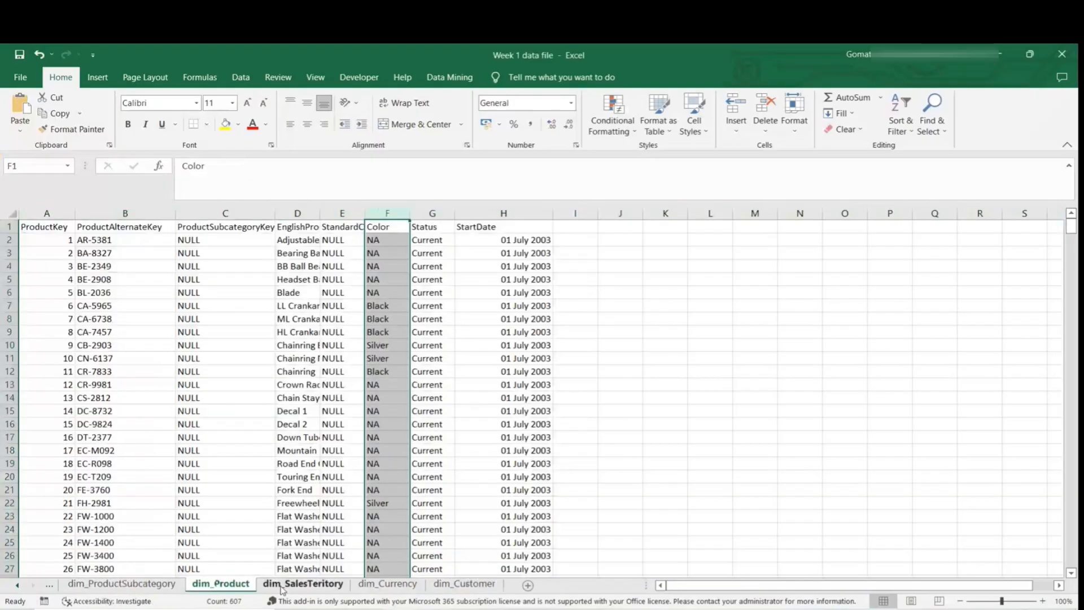
left_click(387, 583)
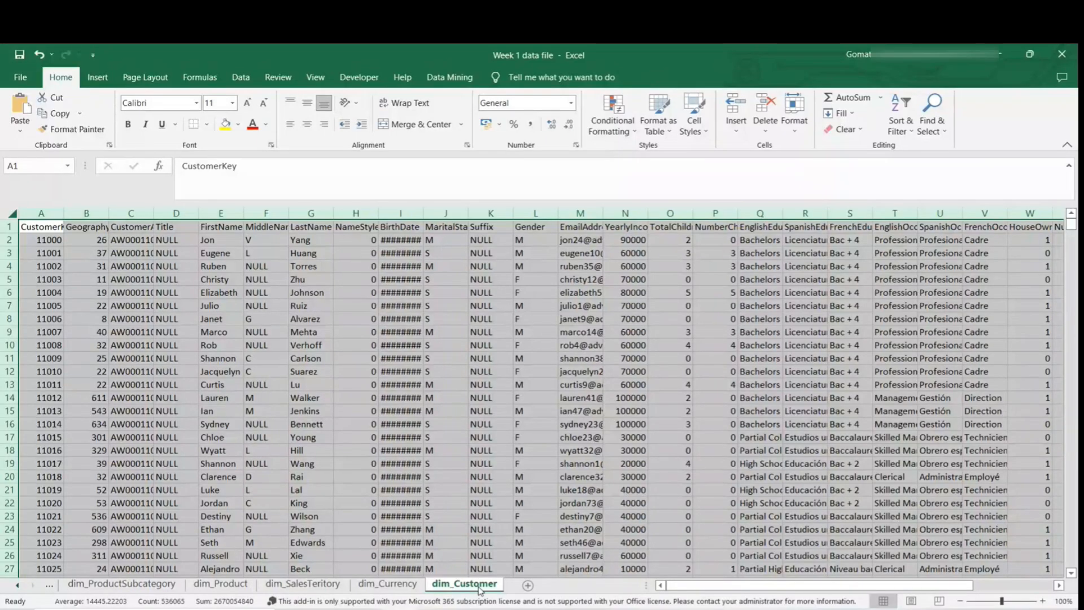
left_click(396, 585)
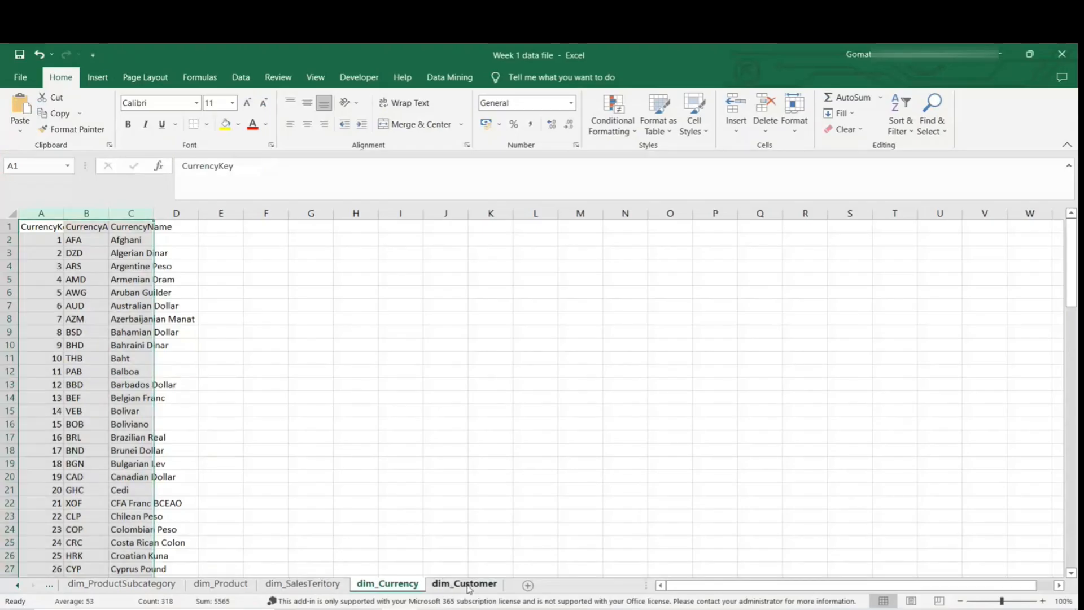
left_click(468, 587)
left_click(388, 585)
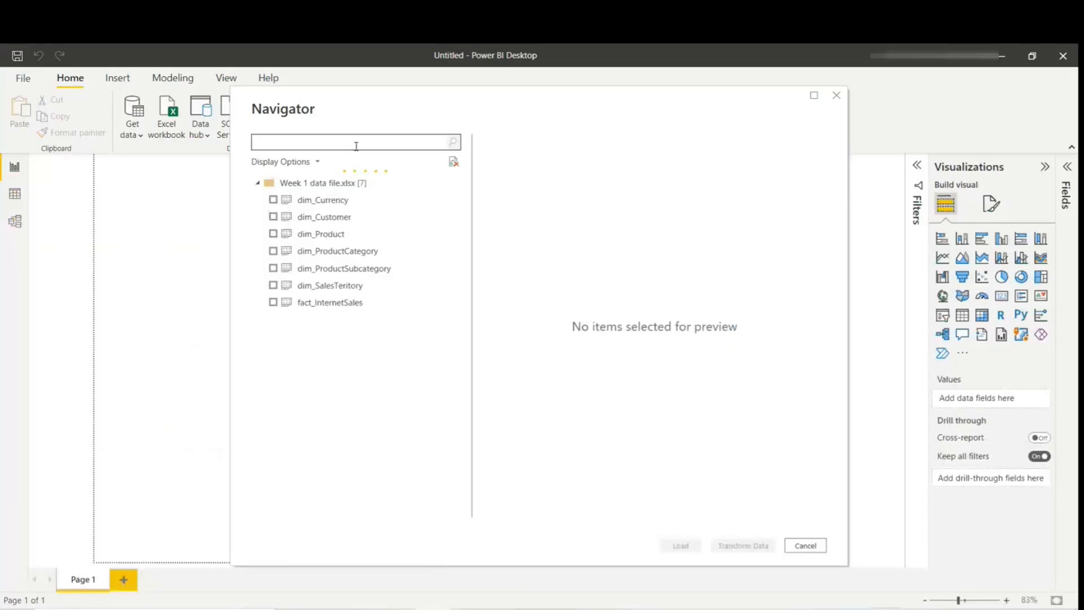
Step: Back in Power BI Desktop, preview the dim_Currency rows and the dim_Customer table in the Navigator
left_click(339, 203)
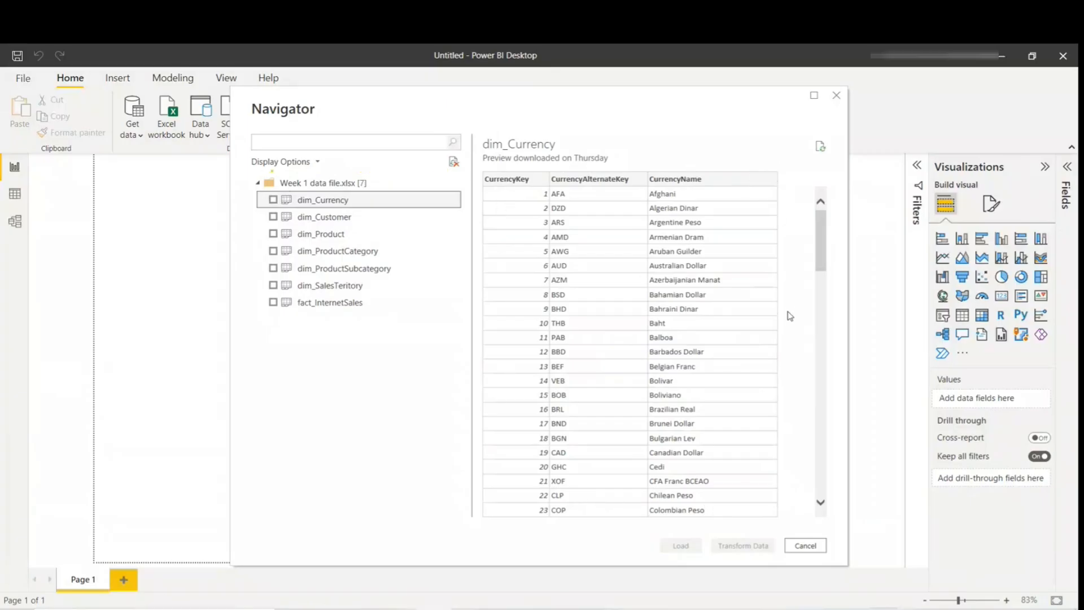
scroll(792, 309, "down", 20)
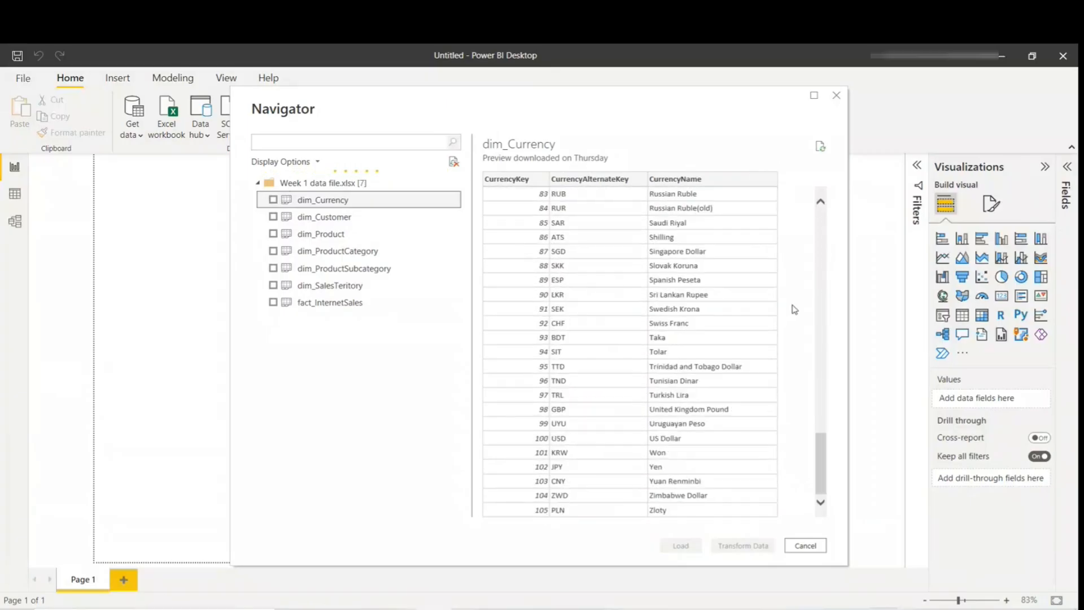
scroll(799, 300, "down", 7)
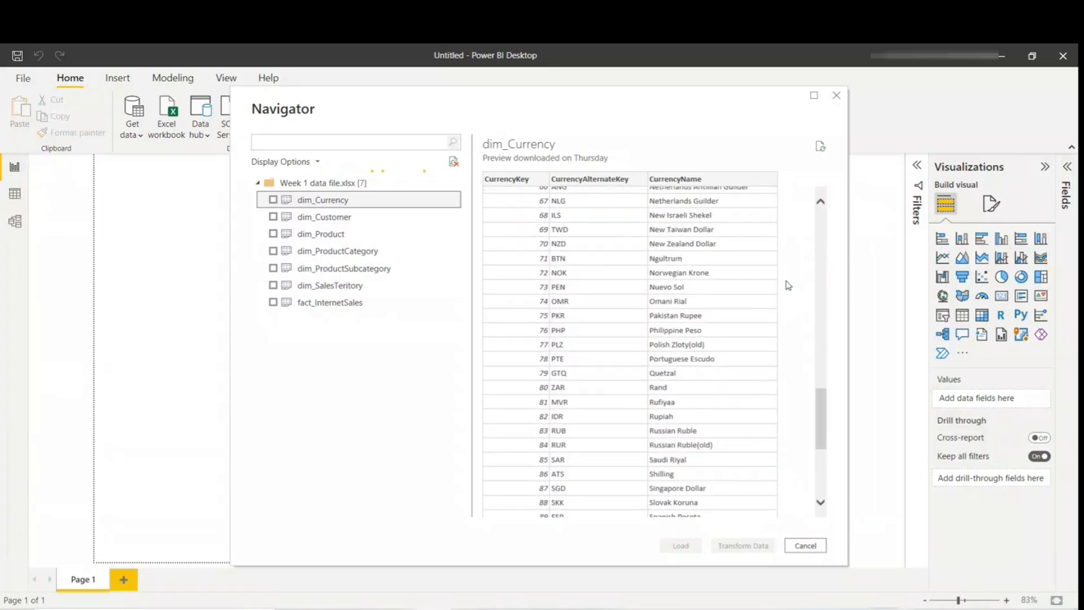
scroll(786, 284, "up", 20)
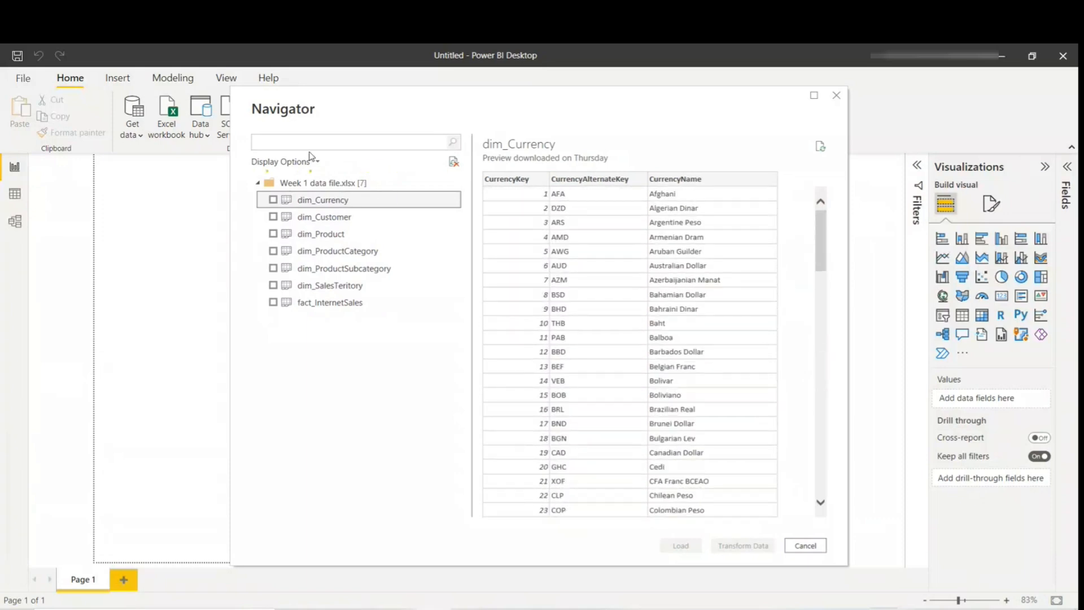
left_click(316, 222)
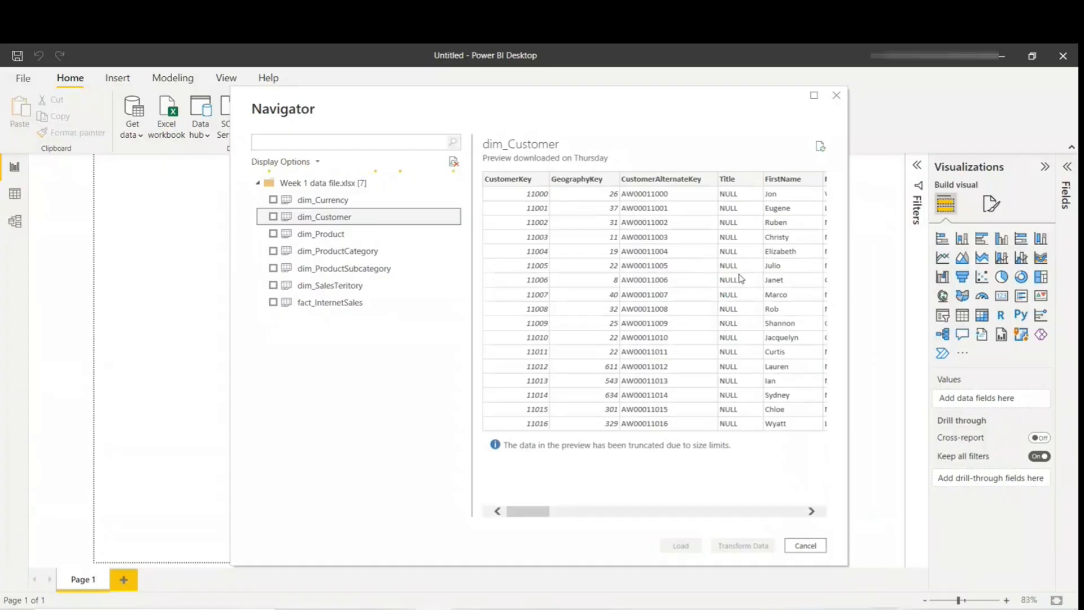
left_click_drag(530, 515, 486, 499)
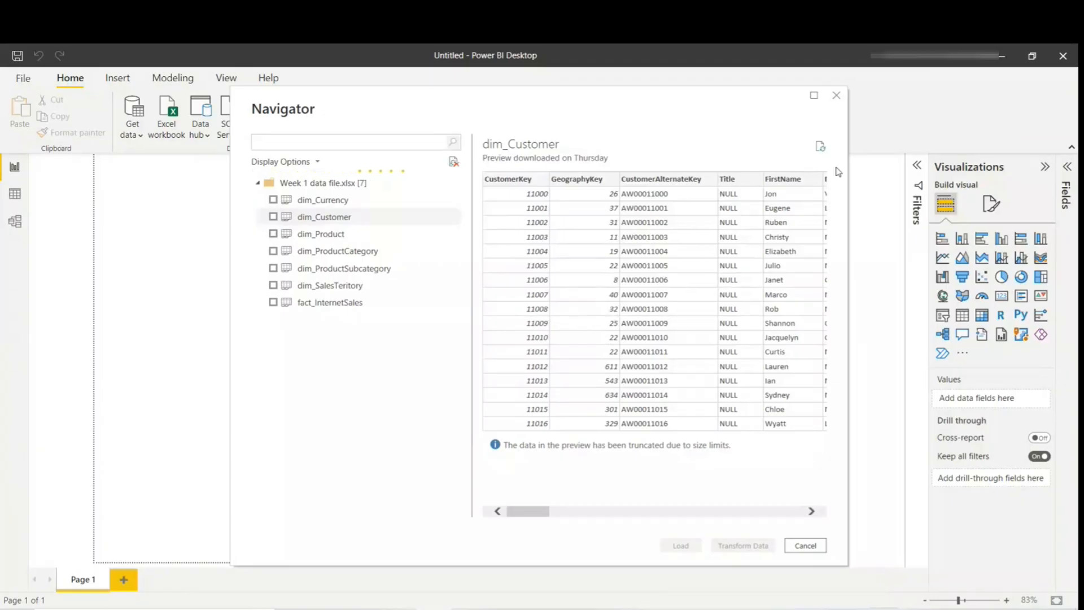
Step: Preview the dim_Product, dim_ProductCategory, dim_ProductSubcategory, dim_SalesTeritory and fact_InternetSales tables, and return to the dim_Currency preview
left_click(350, 236)
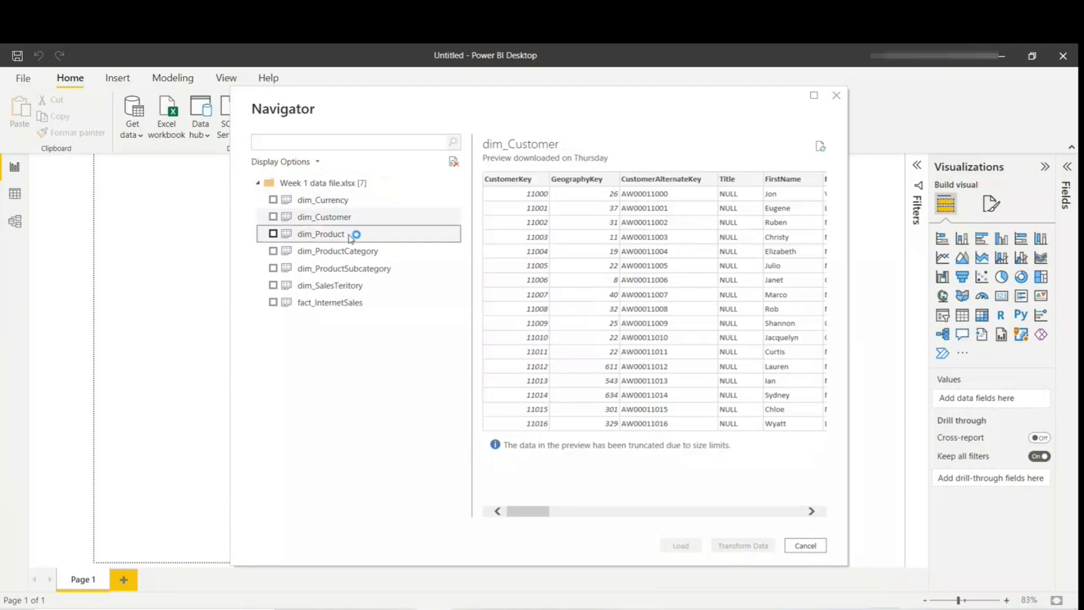
left_click(318, 253)
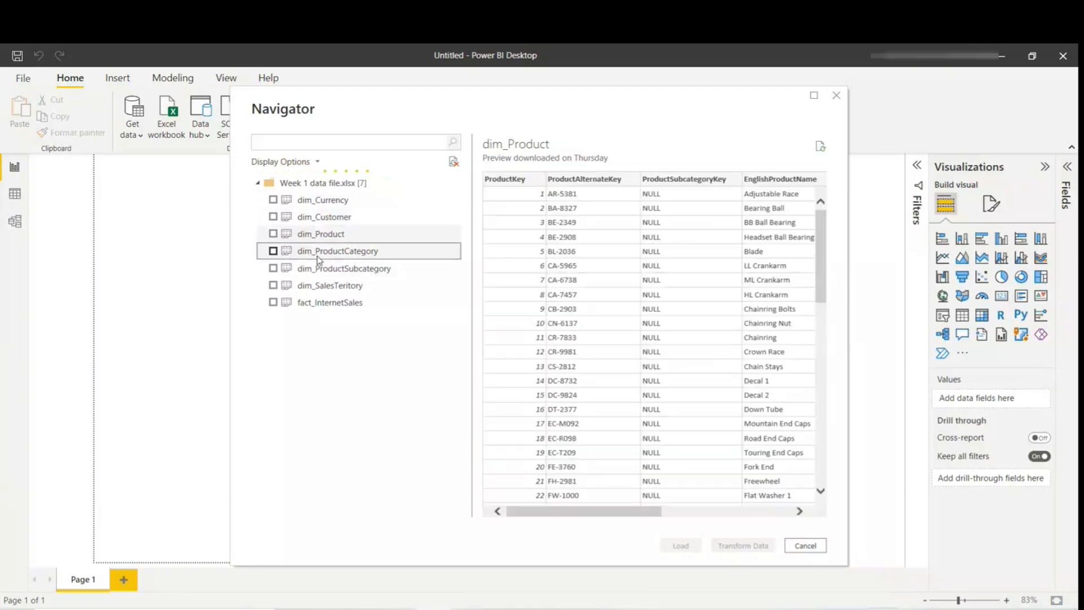
left_click(327, 269)
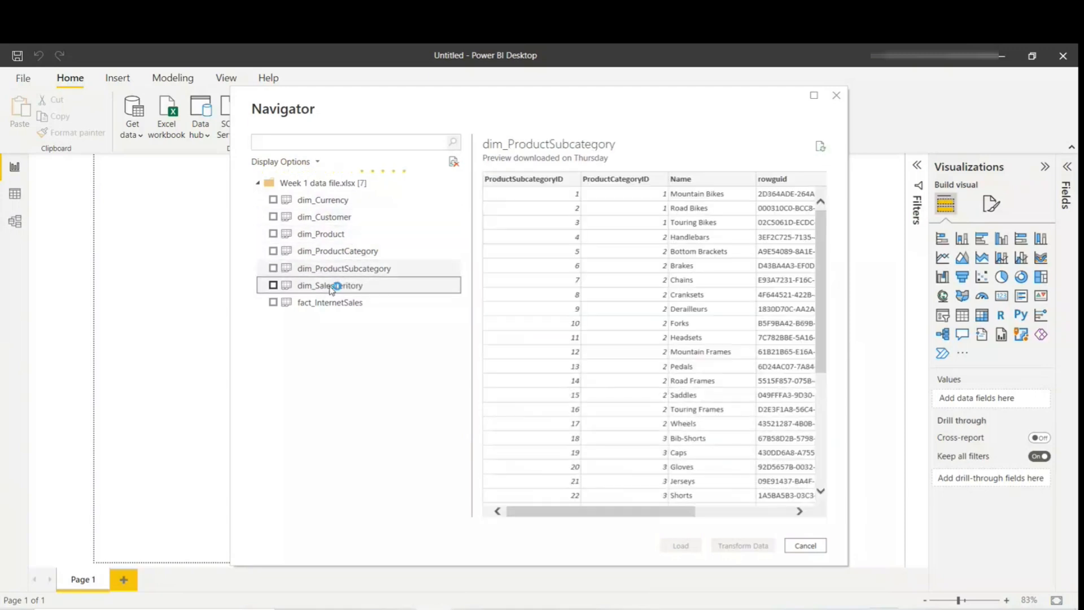
left_click(330, 286)
left_click(341, 304)
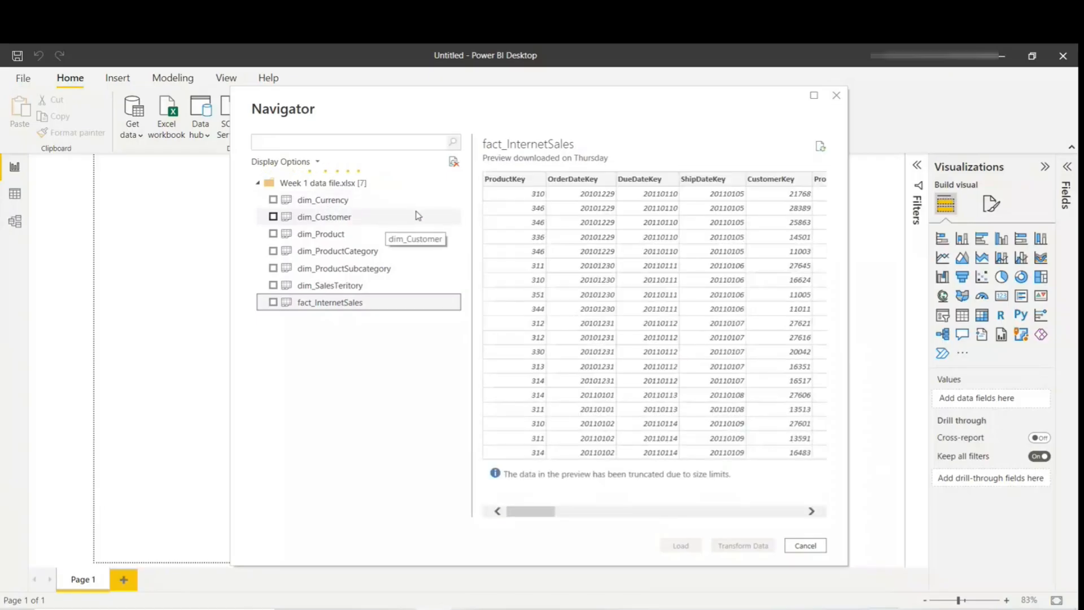
left_click(323, 200)
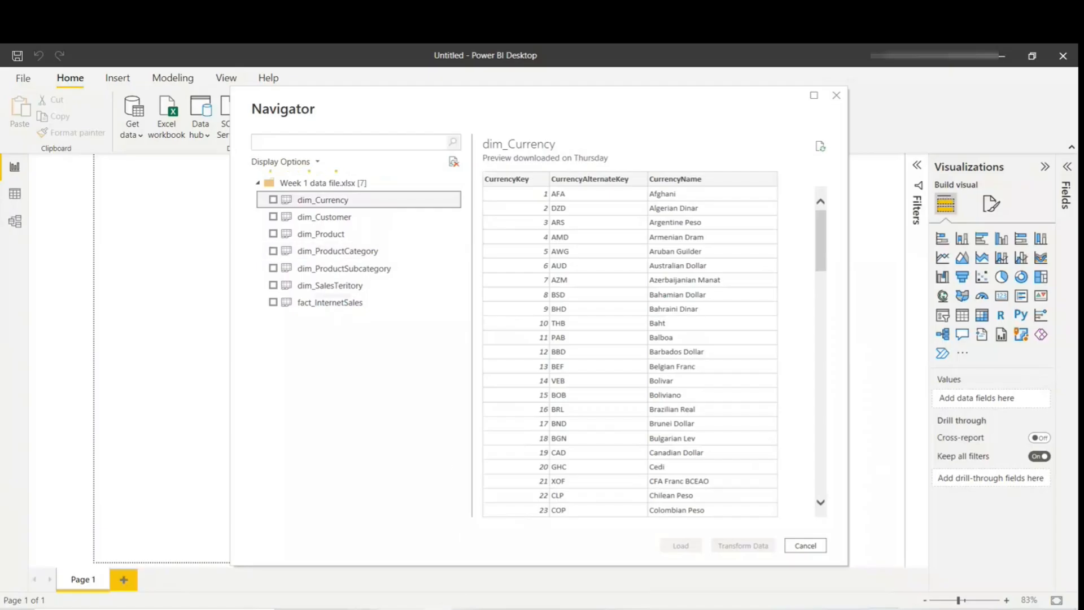
Step: In Excel, add a row below the last dim_Currency entry with key 106, code INR and name Indian Rupee
key("alt+Tab")
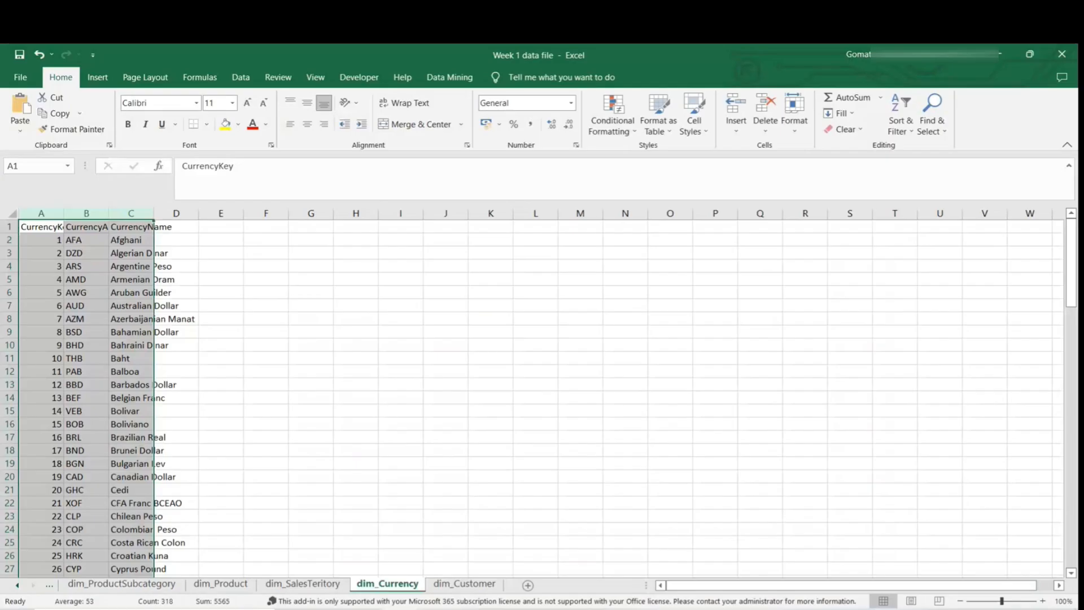
key("alt+Tab")
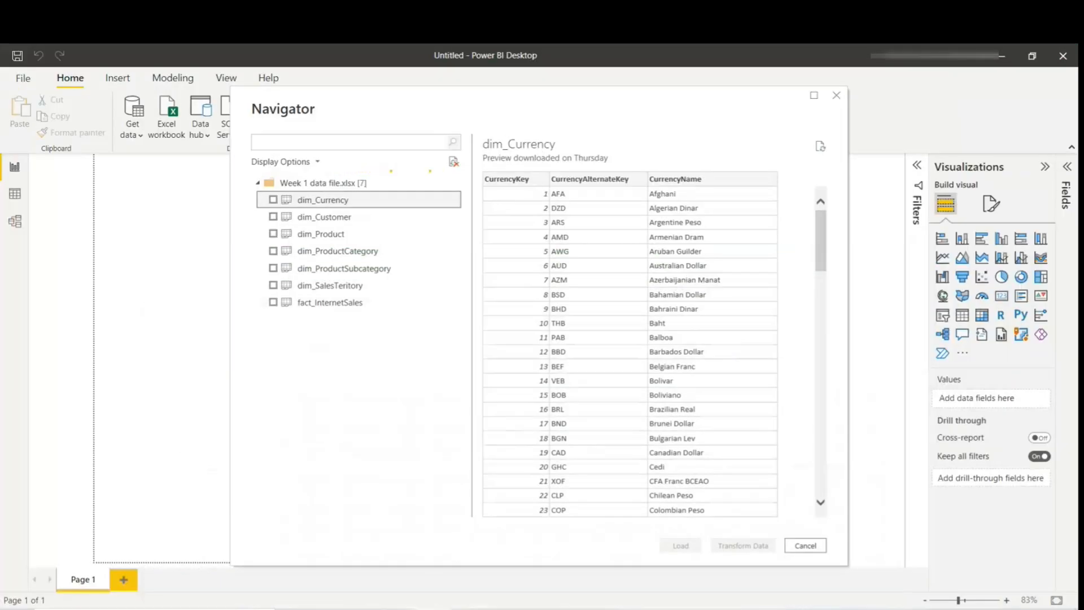
key("alt+Tab")
scroll(181, 338, "down", 20)
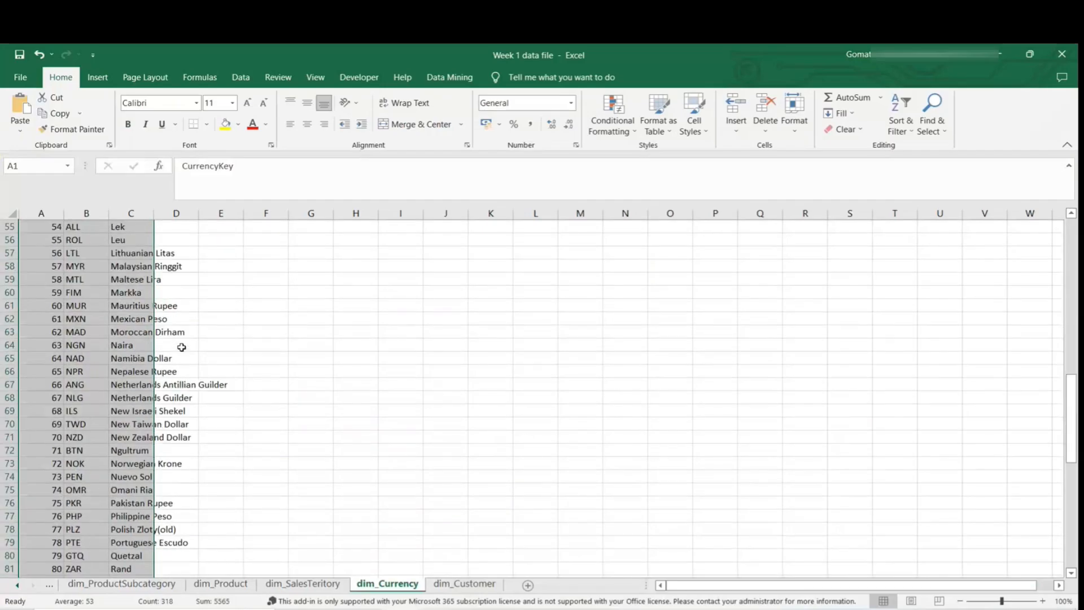
left_click(43, 445)
left_click(48, 320)
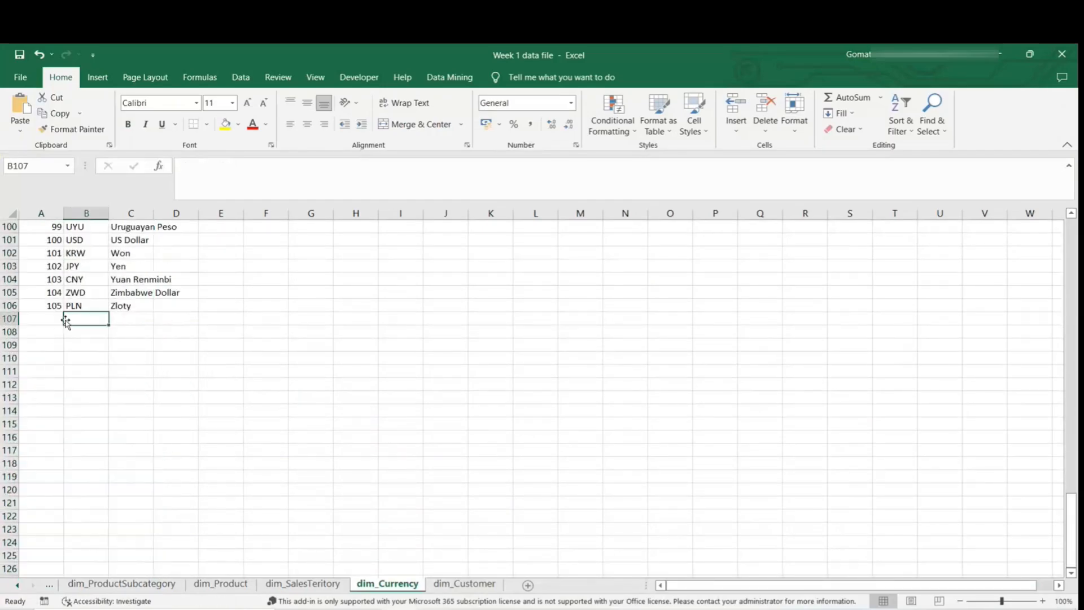
type("106")
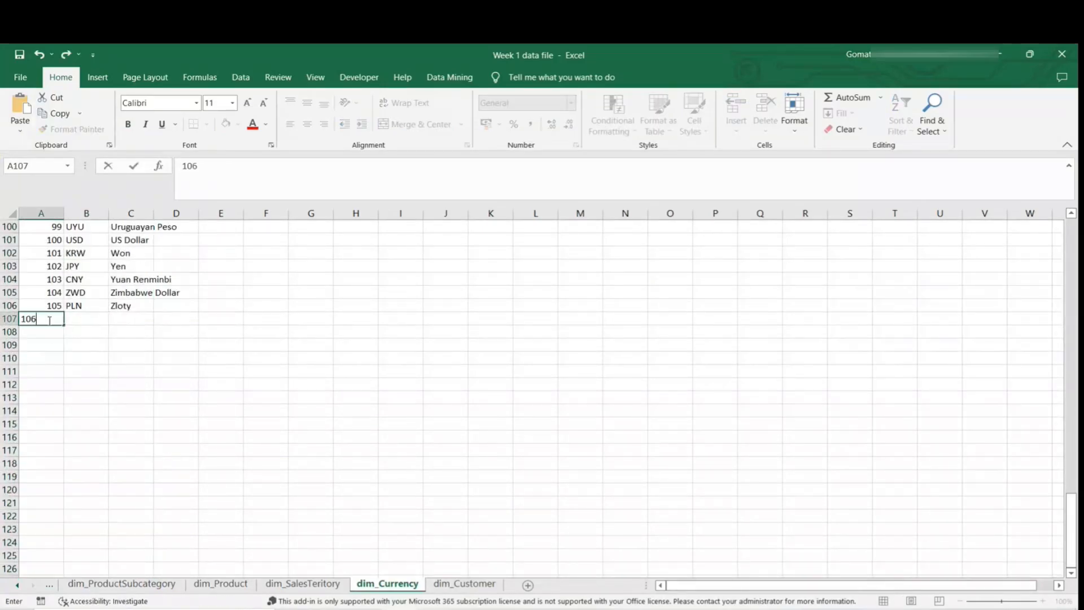
left_click(90, 321)
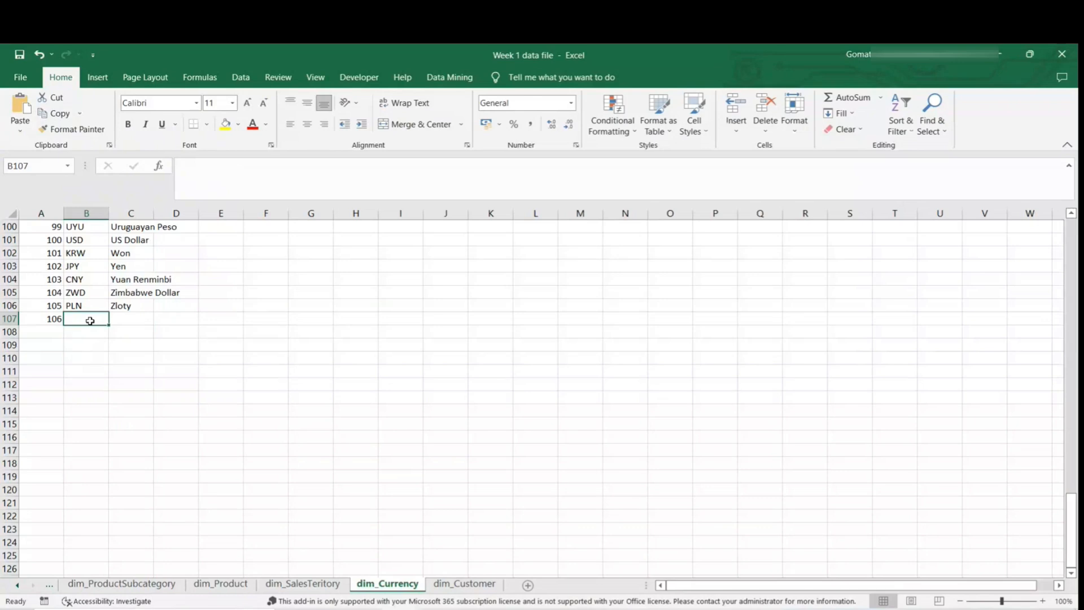
type("INR")
key("Tab")
type("In")
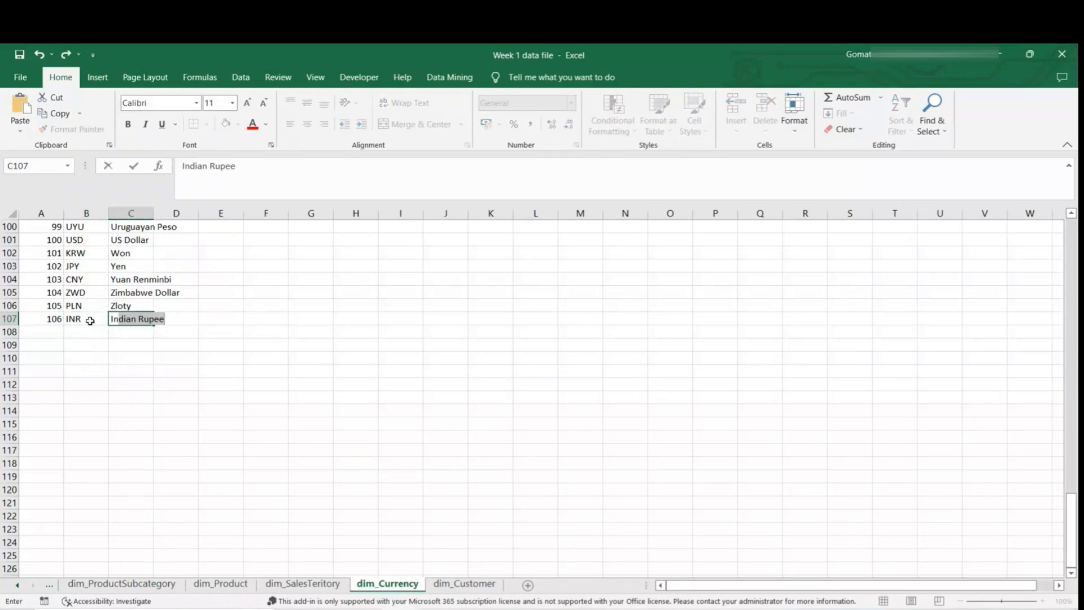
key("Tab")
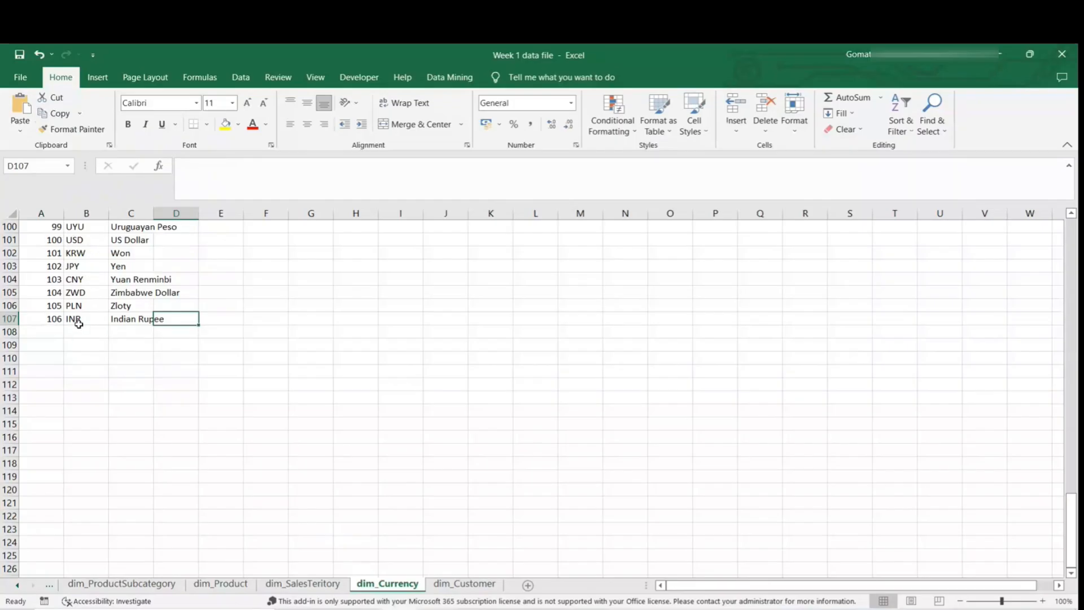
Step: Save the Week 1 data file workbook with the added currency row and return to the Navigator in Power BI Desktop
key("alt+Tab")
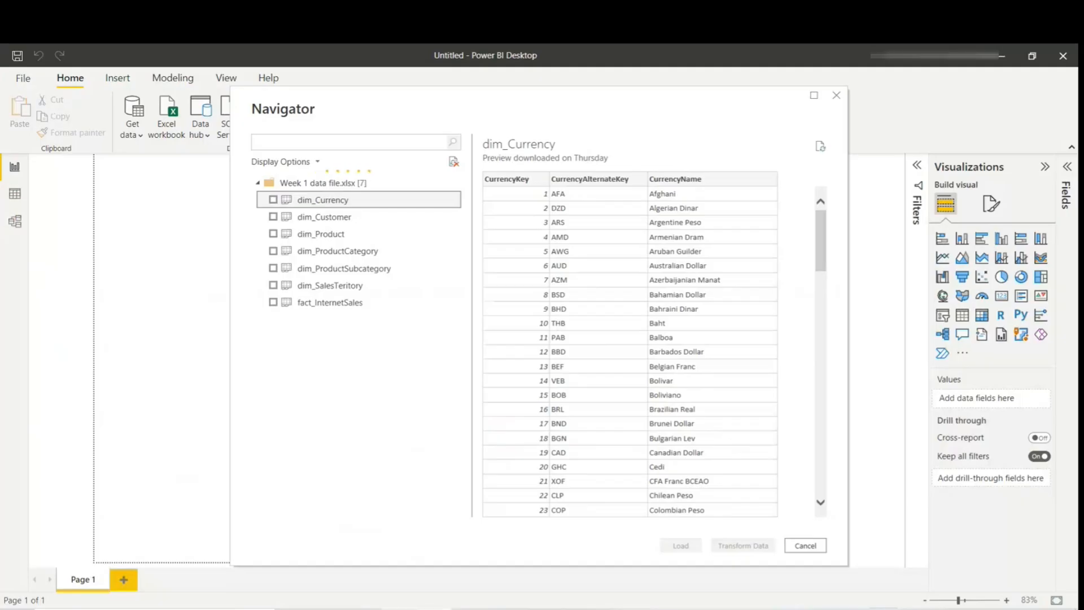
key("alt+Tab")
key("ctrl+s")
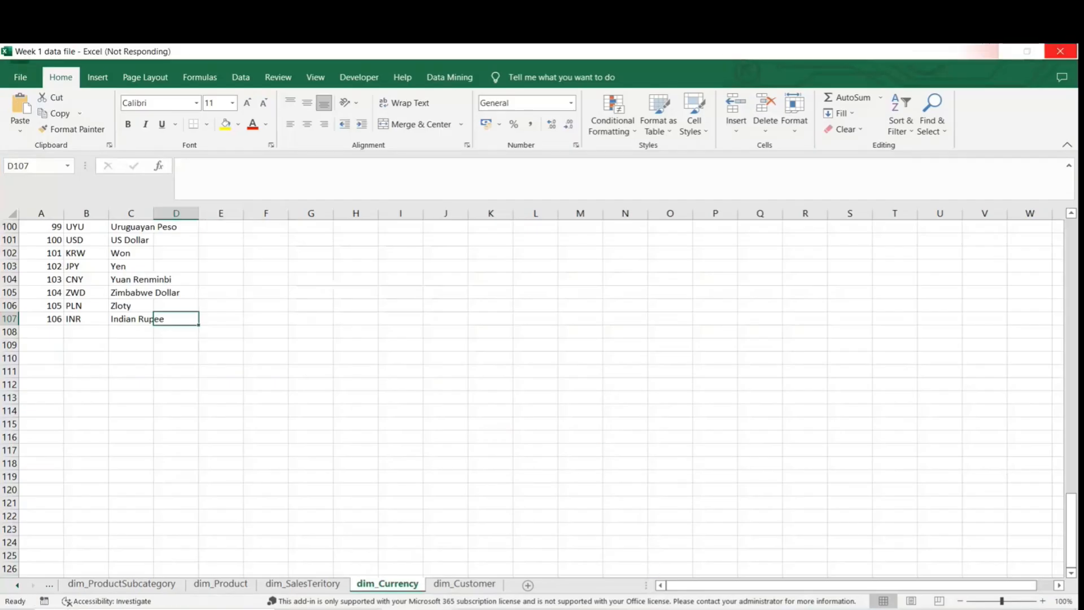
mouse_move(433, 609)
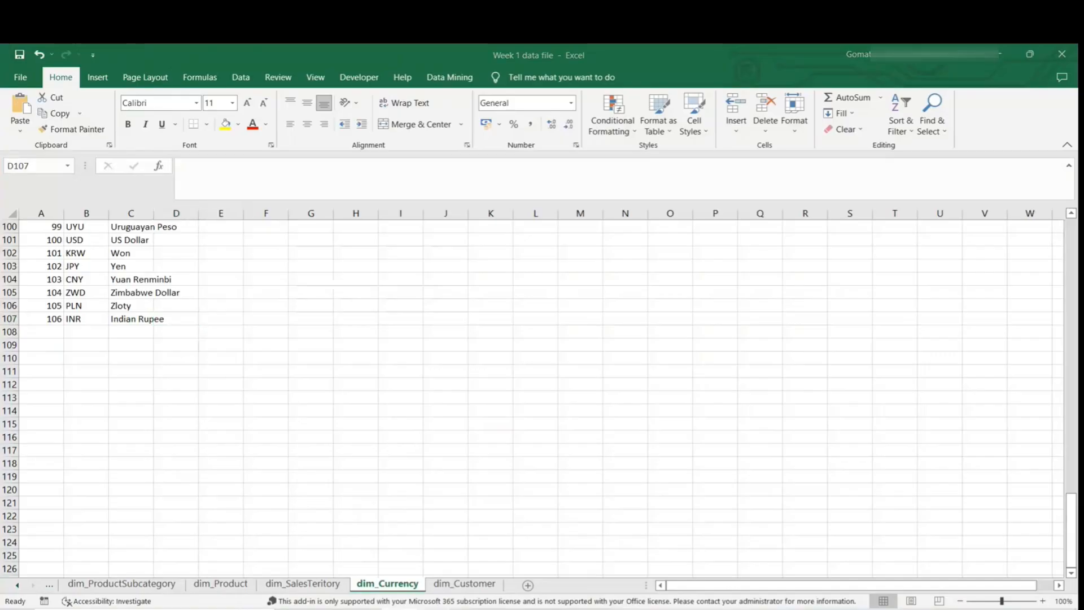
left_click(433, 609)
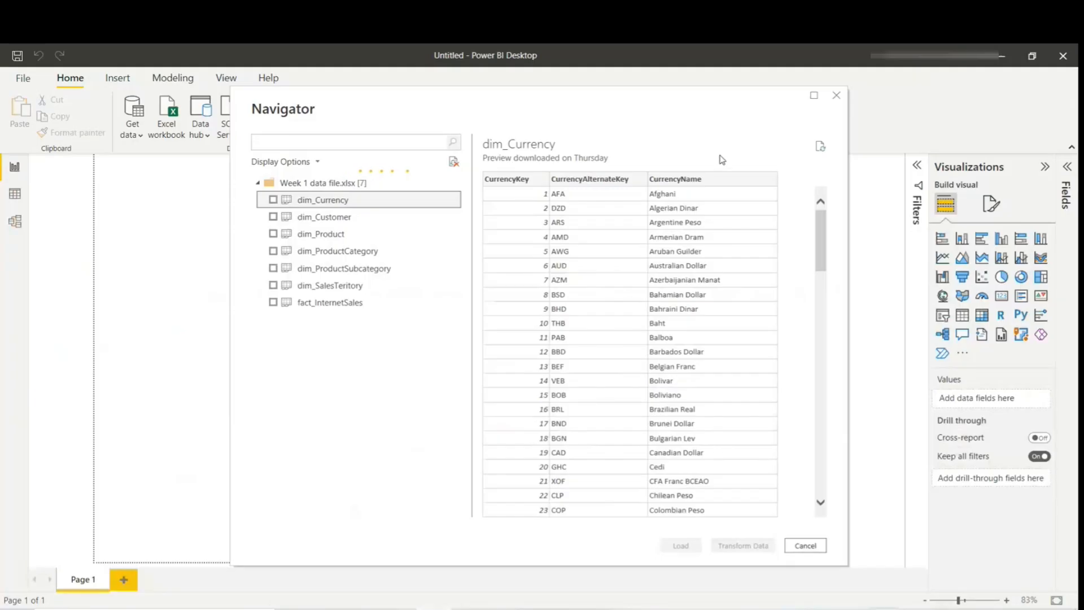
Step: Refresh the dim_Currency preview in the Navigator and check its last rows for the added INR currency
left_click(820, 150)
left_click_drag(821, 242, 820, 463)
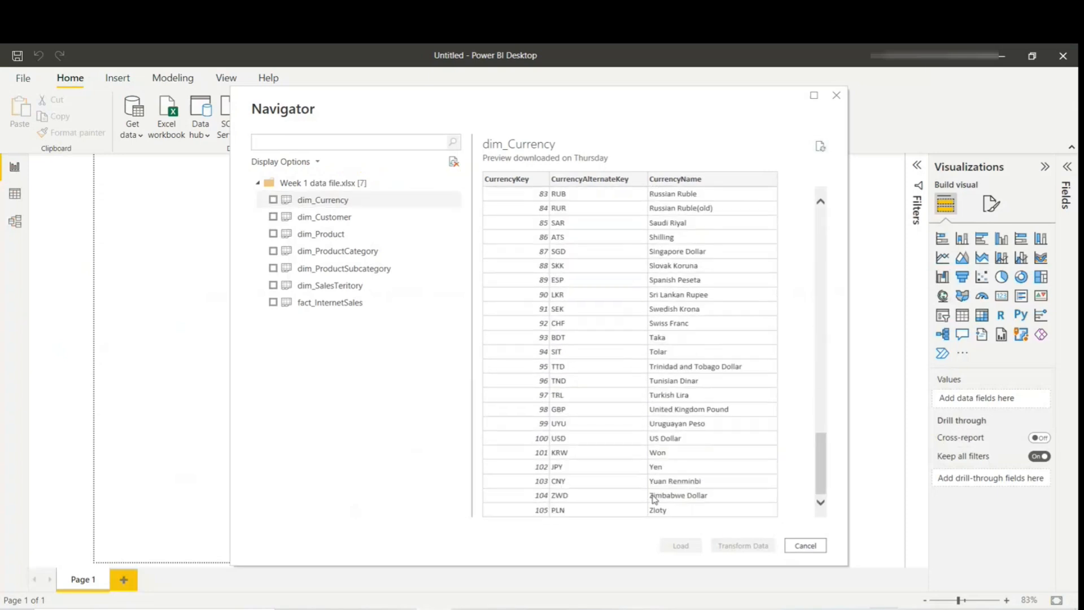
left_click(821, 150)
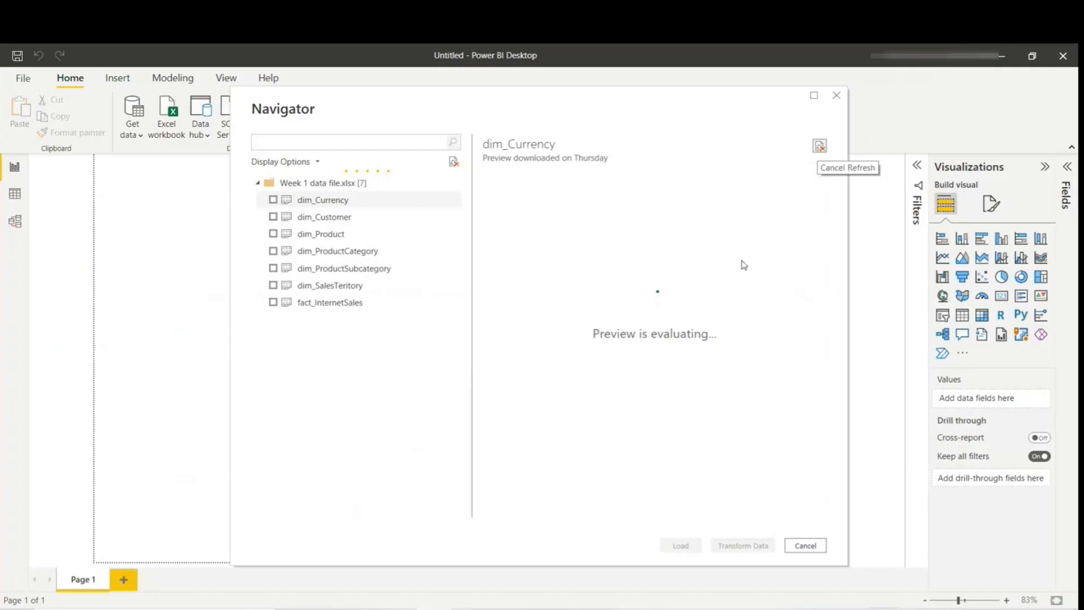
left_click_drag(823, 240, 826, 503)
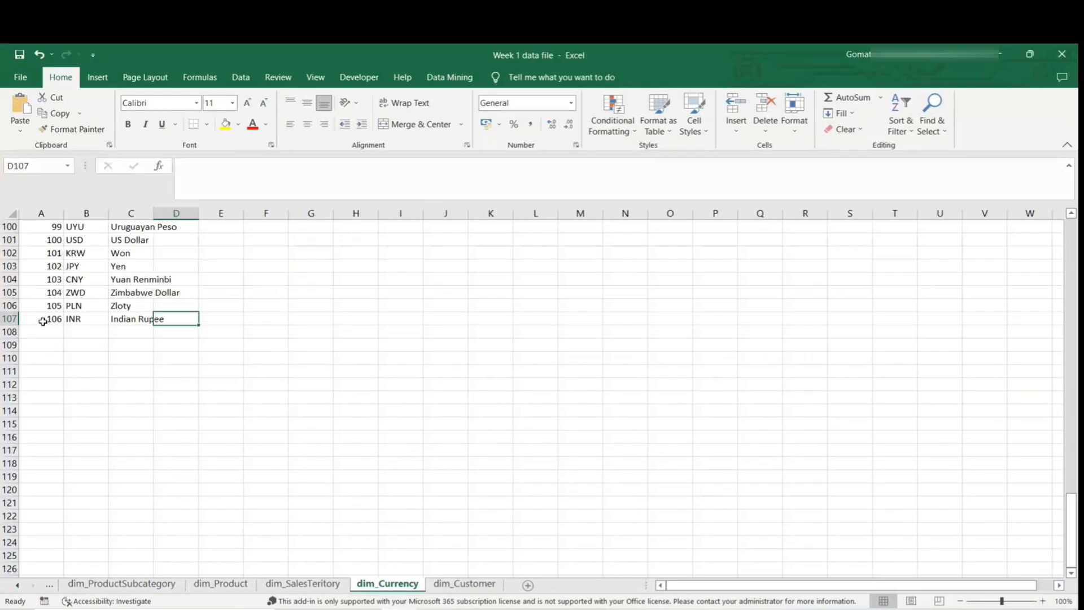
Step: In Excel, clear the INR entry in A107:C107 of the dim_Currency sheet and save the workbook
left_click_drag(43, 319, 144, 319)
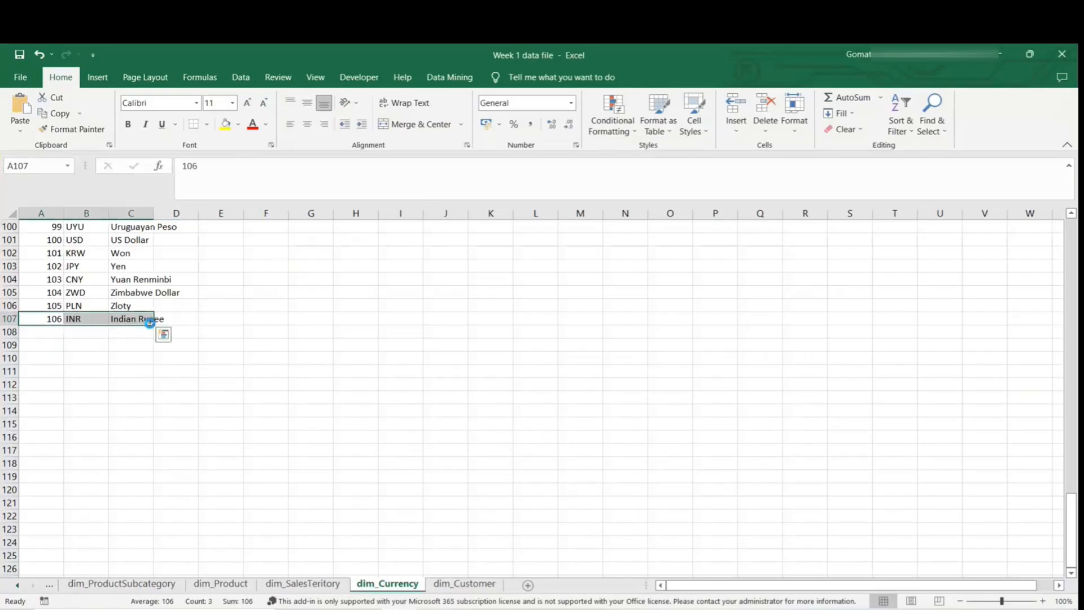
key("Delete")
left_click(39, 54)
key("Delete")
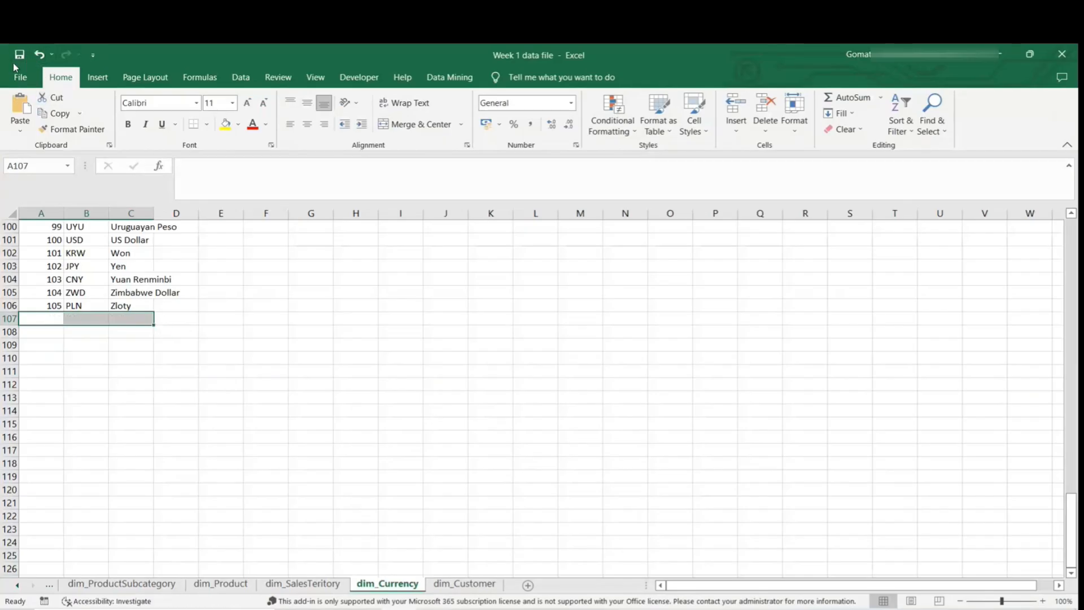
left_click(19, 54)
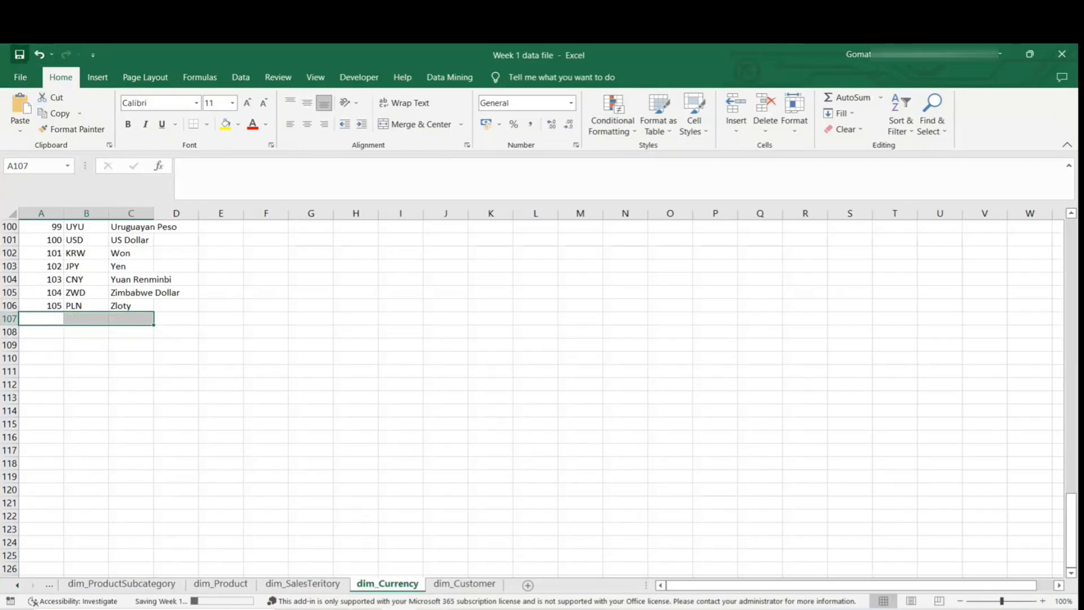
Step: Back in Power BI Desktop, refresh the dim_Currency preview after the row deletion and check its last rows
key("alt+Tab")
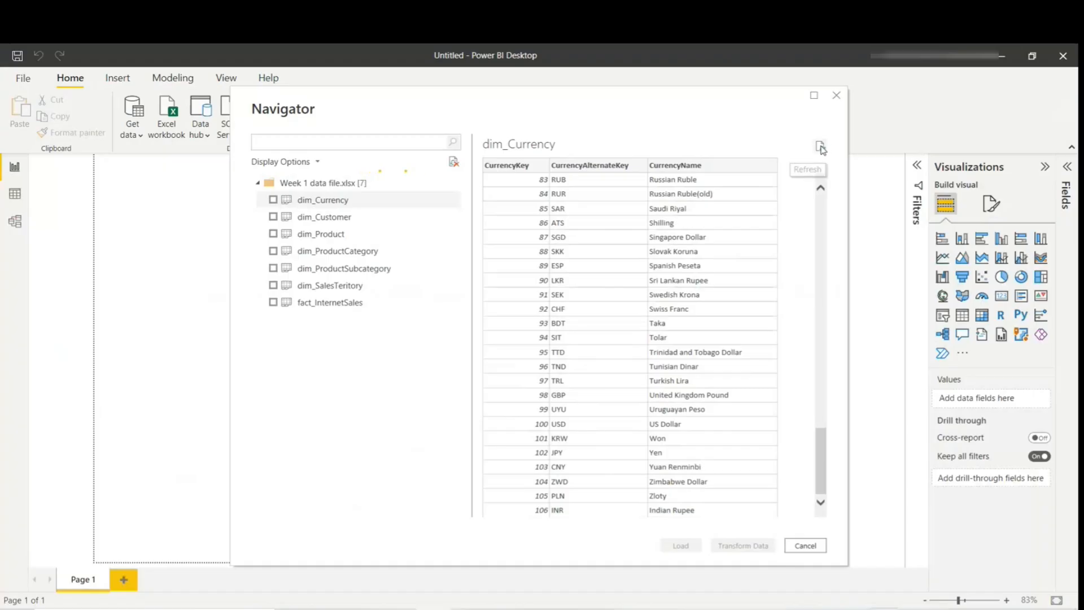
left_click(821, 148)
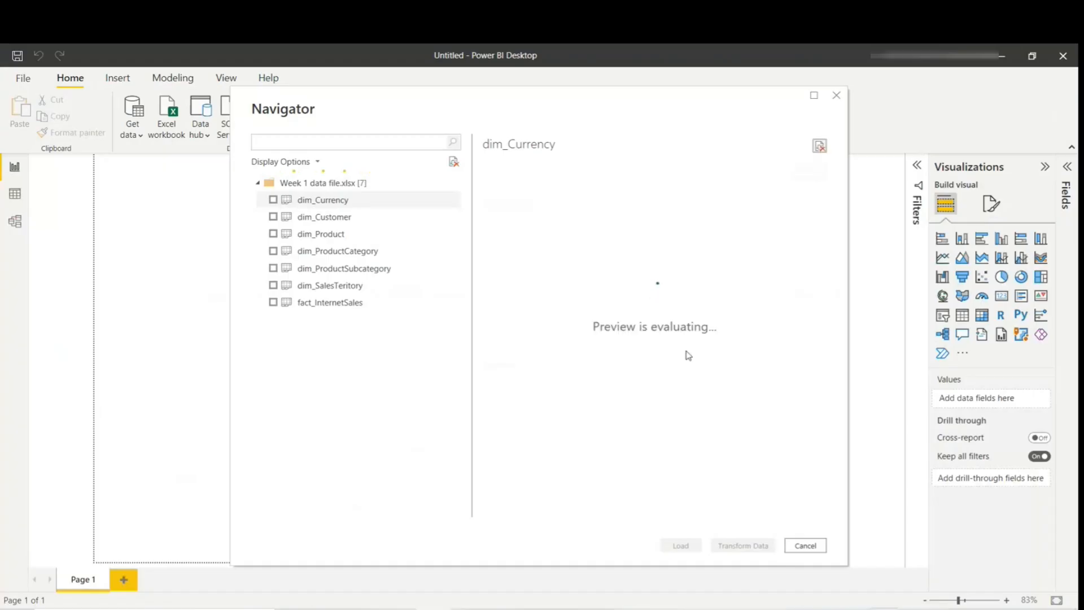
scroll(688, 359, "down", 15)
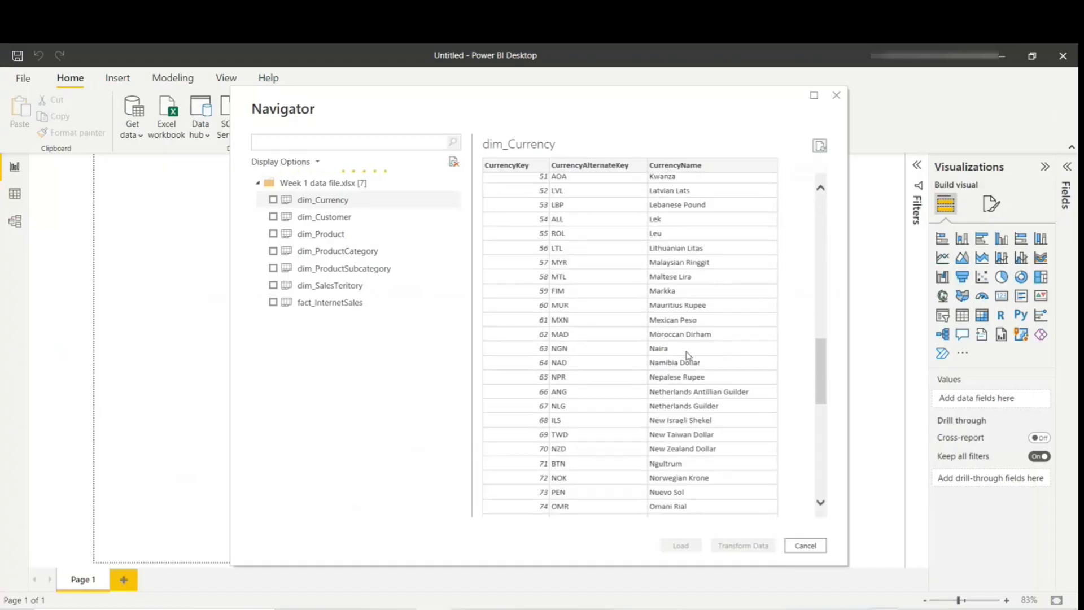
left_click(815, 139)
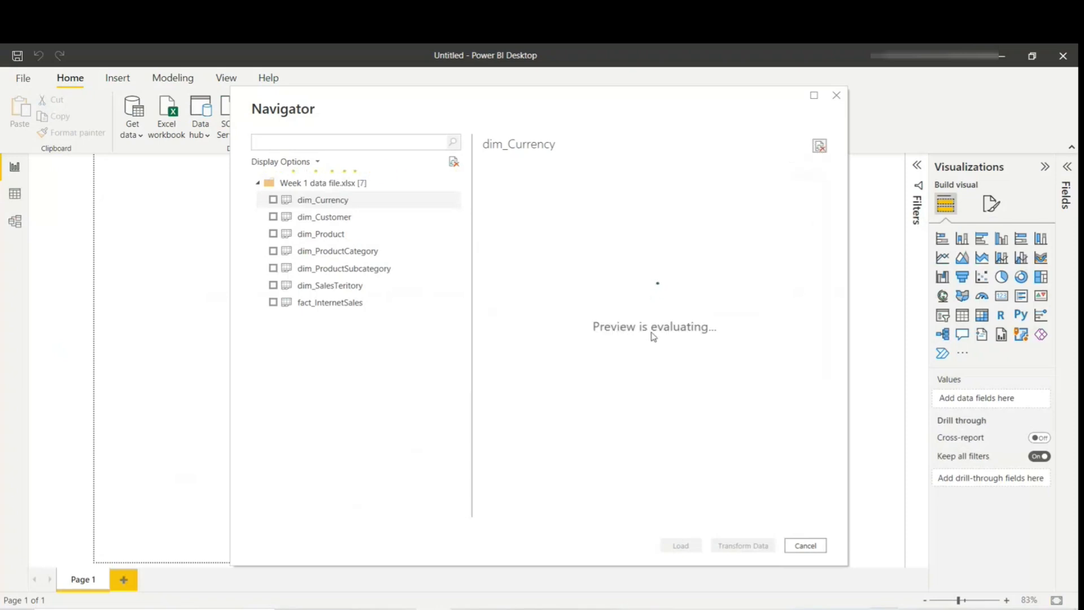
scroll(654, 337, "down", 20)
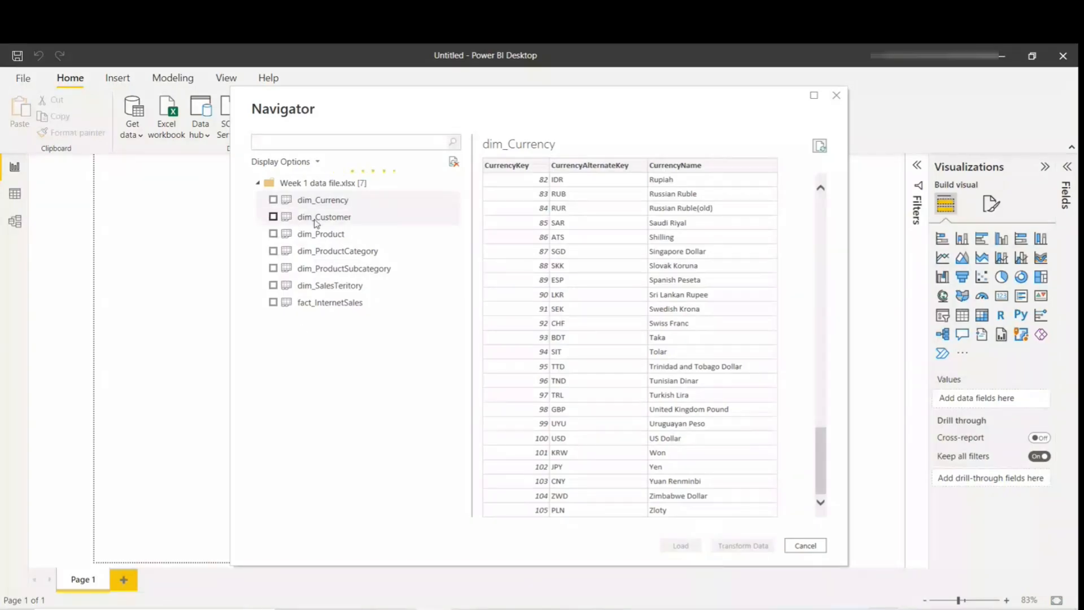
Step: Switch to Excel to glance at the dim_Customer sheet and return to the Navigator in Power BI Desktop
left_click(443, 608)
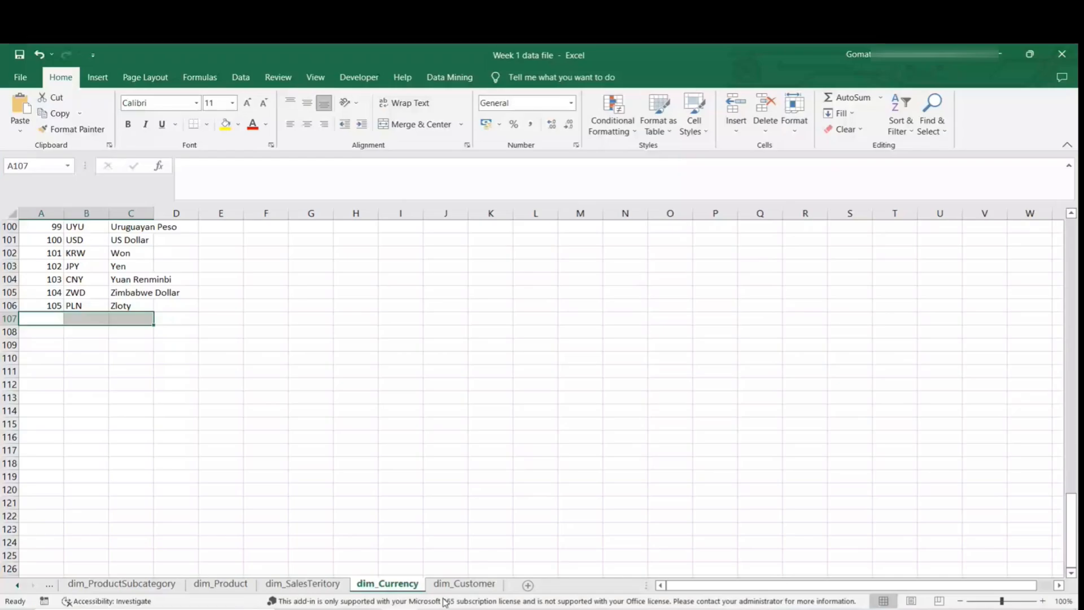
left_click(452, 586)
left_click(445, 607)
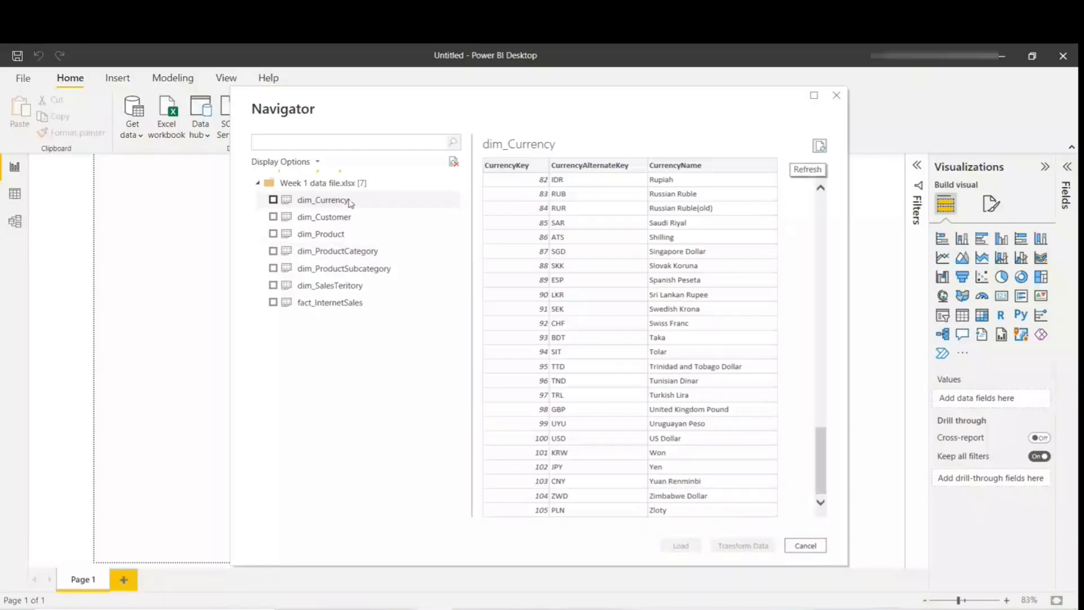
Step: Select all seven tables of the Week 1 data file for import, from dim_Currency through fact_InternetSales
left_click(273, 217)
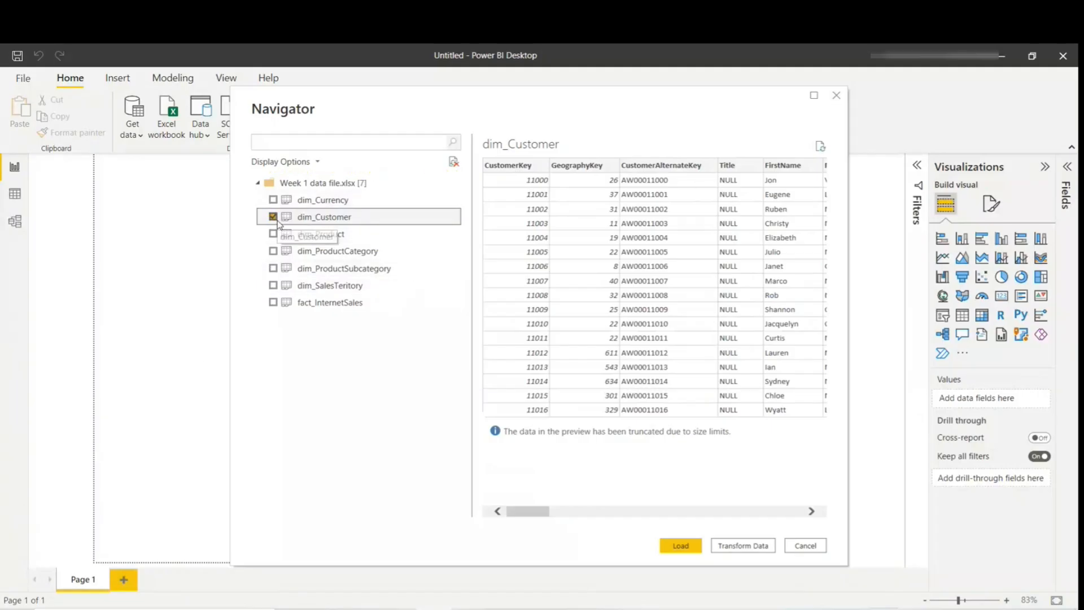
left_click(274, 201)
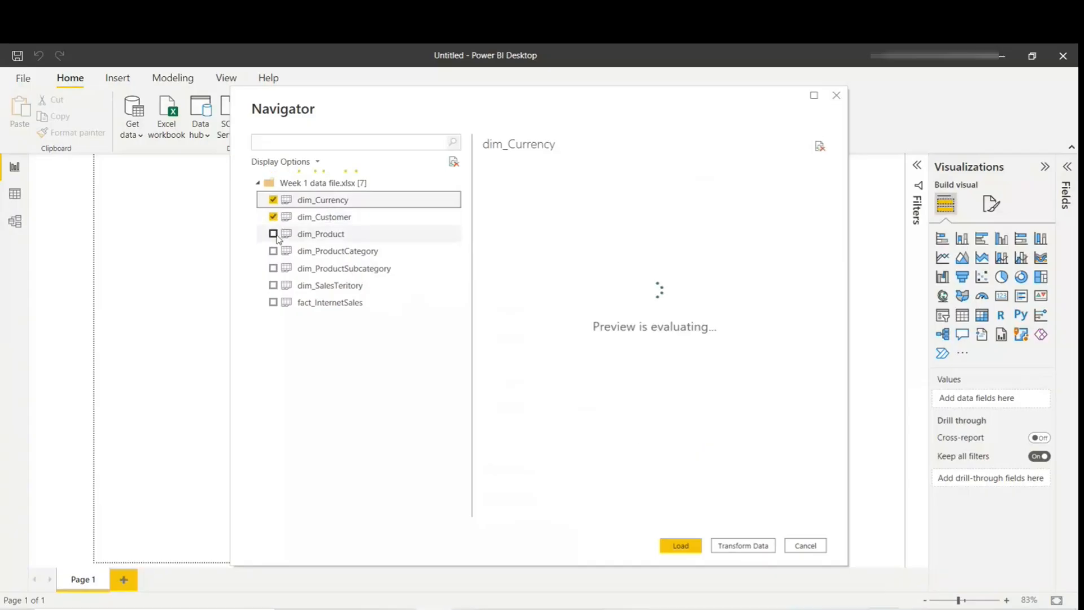
left_click(274, 233)
left_click(273, 251)
left_click(273, 268)
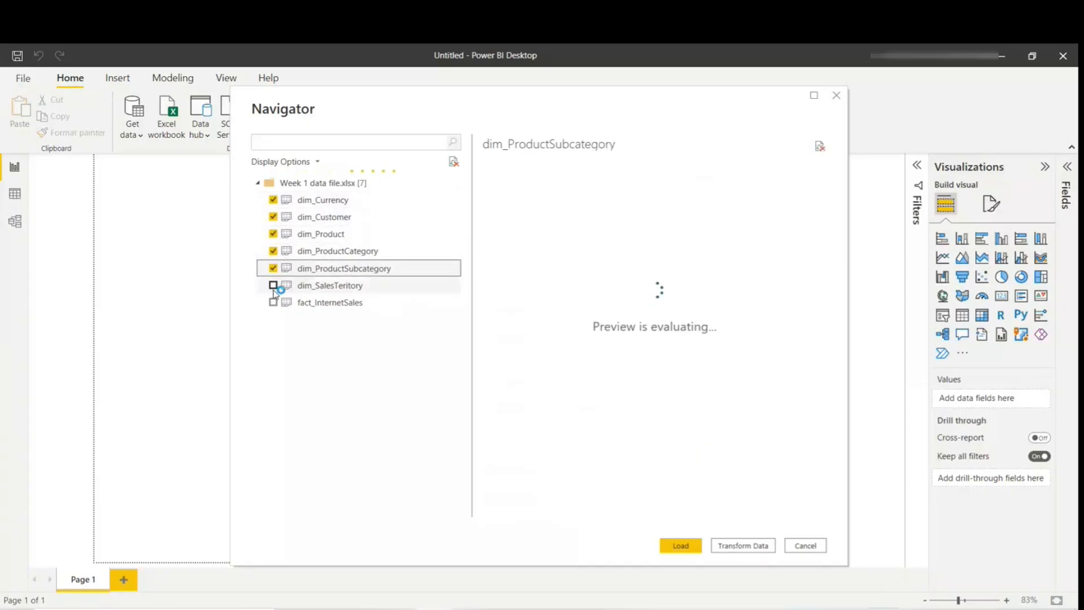
left_click(274, 285)
left_click(273, 303)
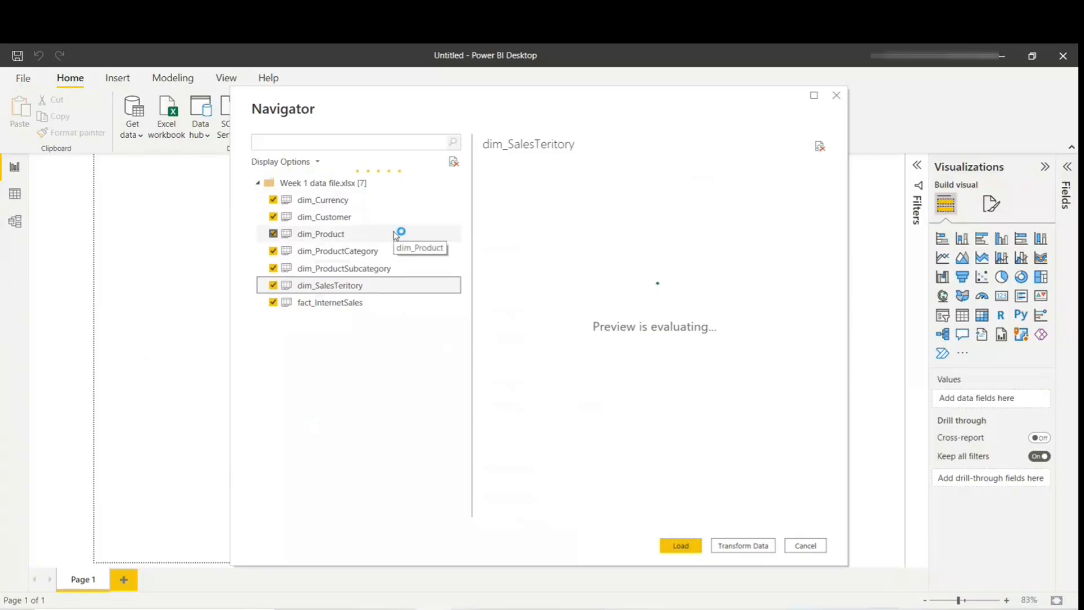
Step: Deselect every table except dim_Customer in the Navigator
left_click(272, 200)
left_click(272, 235)
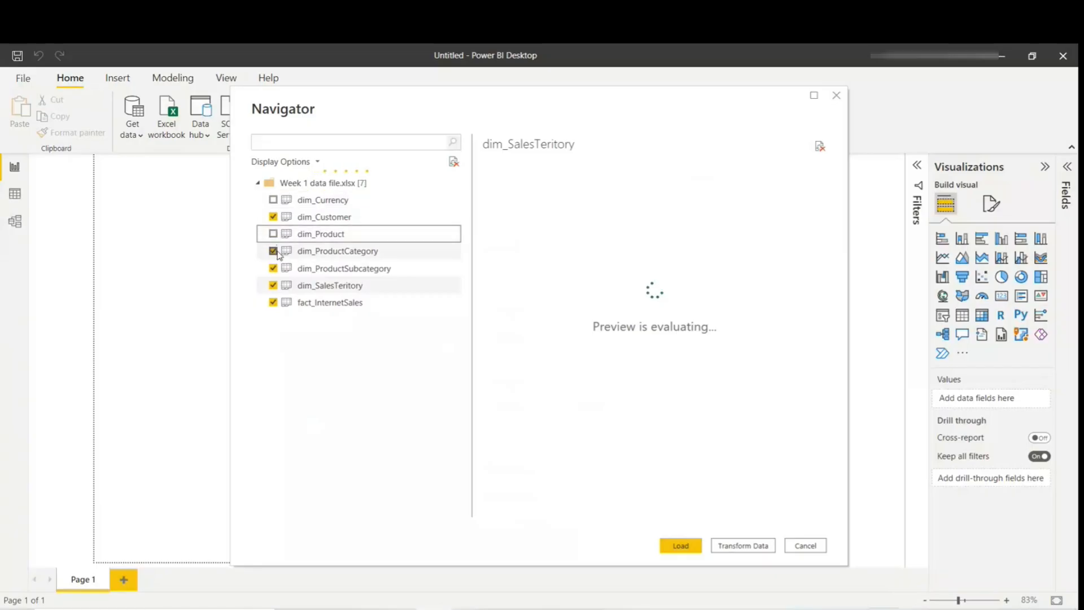
left_click(273, 252)
left_click(274, 269)
left_click(273, 251)
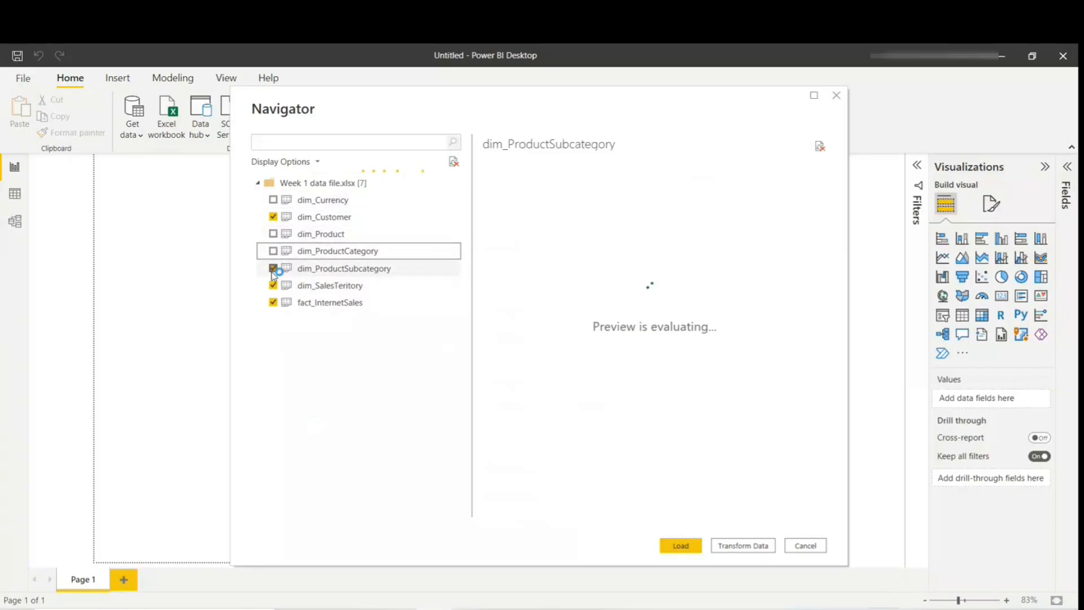
left_click(273, 268)
left_click(273, 285)
left_click(274, 303)
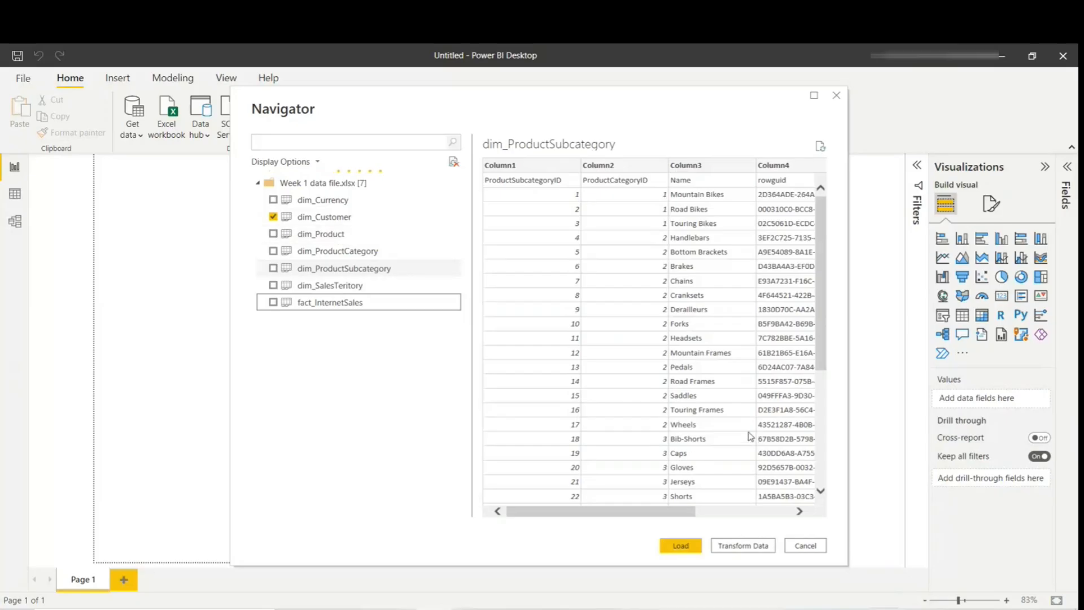
Step: Examine the rows and column headers in the dim_ProductSubcategory preview, moving the Navigator dialog slightly upward
left_click_drag(820, 286, 810, 457)
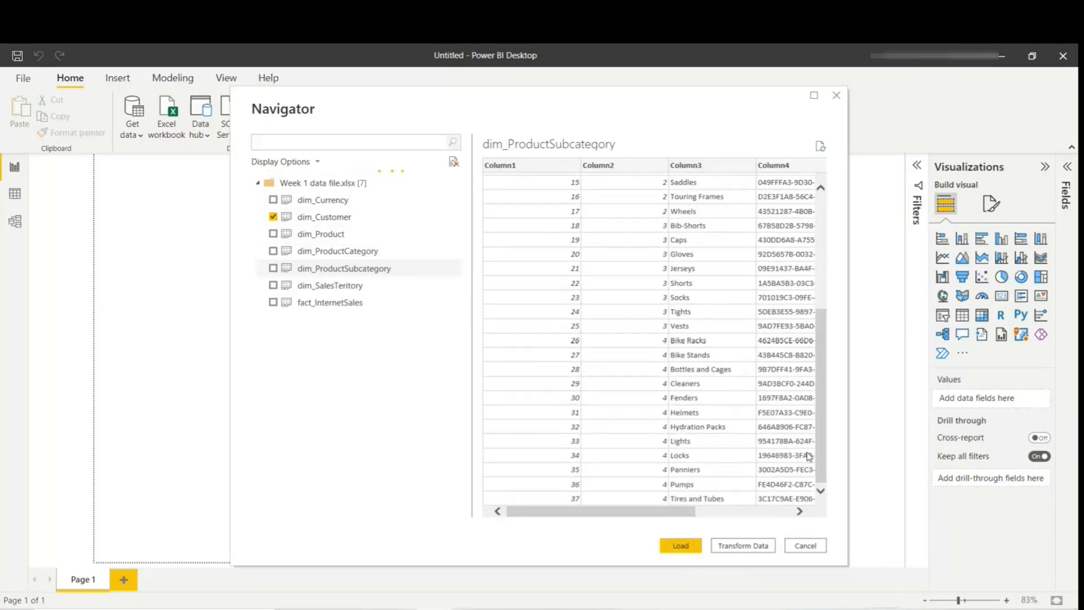
left_click_drag(612, 112, 604, 92)
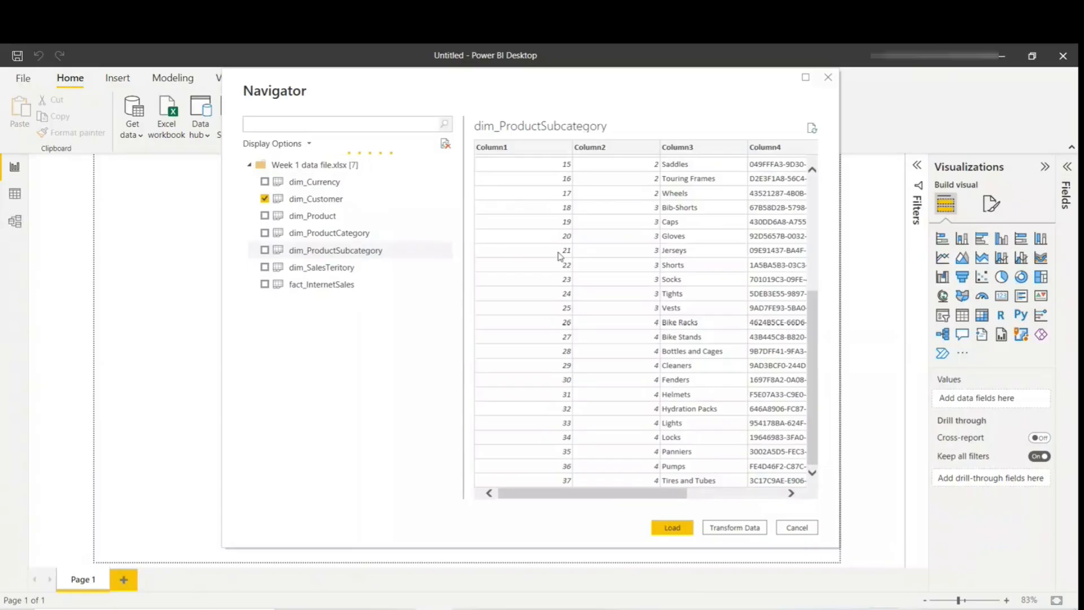
scroll(563, 252, "up", 5)
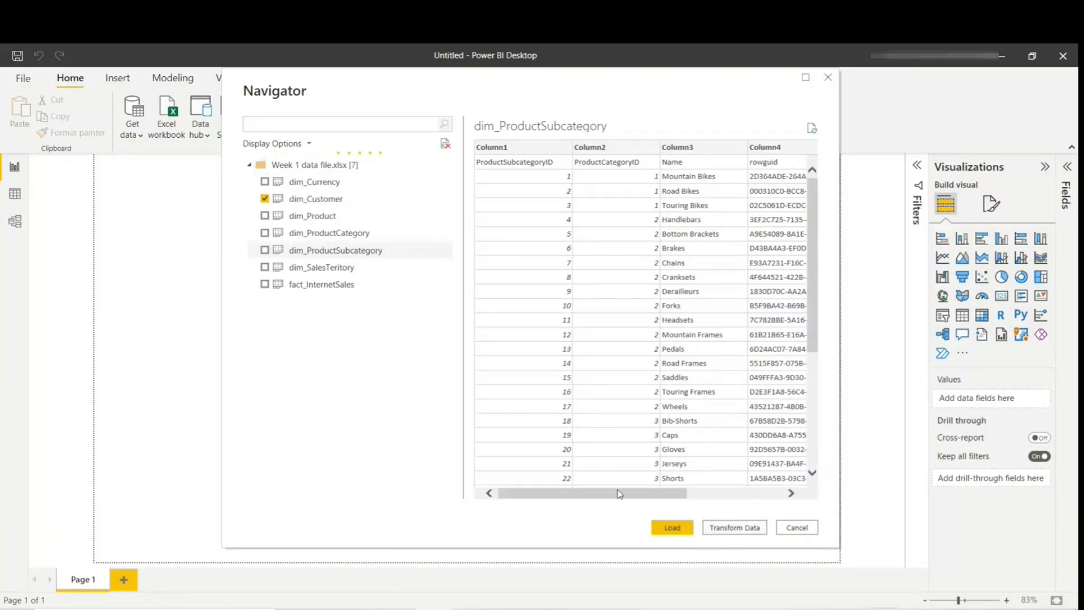
Step: Examine the remaining columns of the dim_ProductSubcategory preview and the columns of the dim_Customer preview through BirthDate in the Navigator
left_click_drag(621, 494, 759, 502)
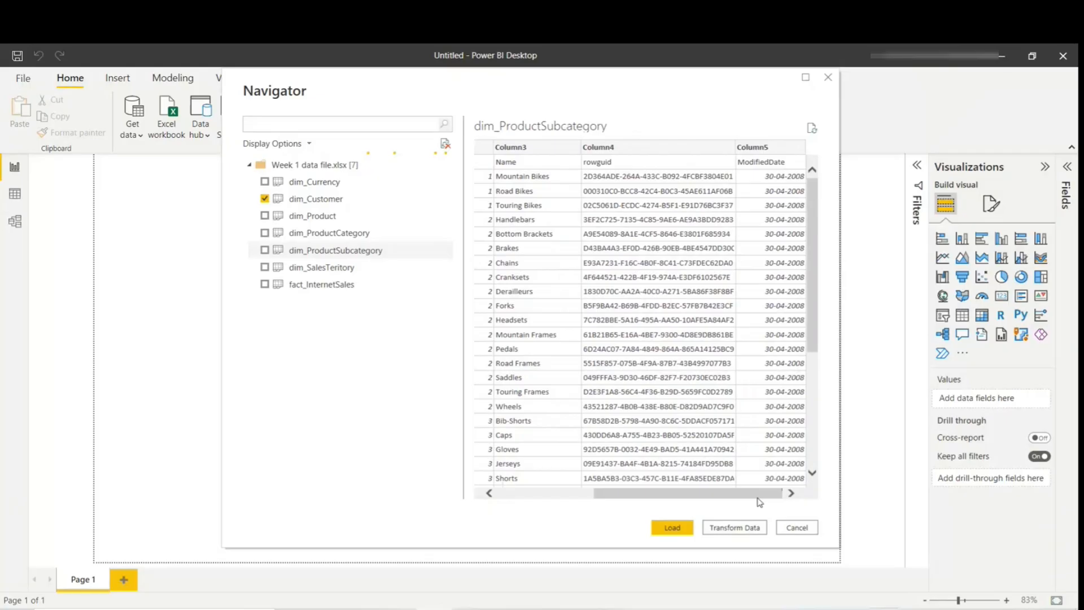
left_click(266, 205)
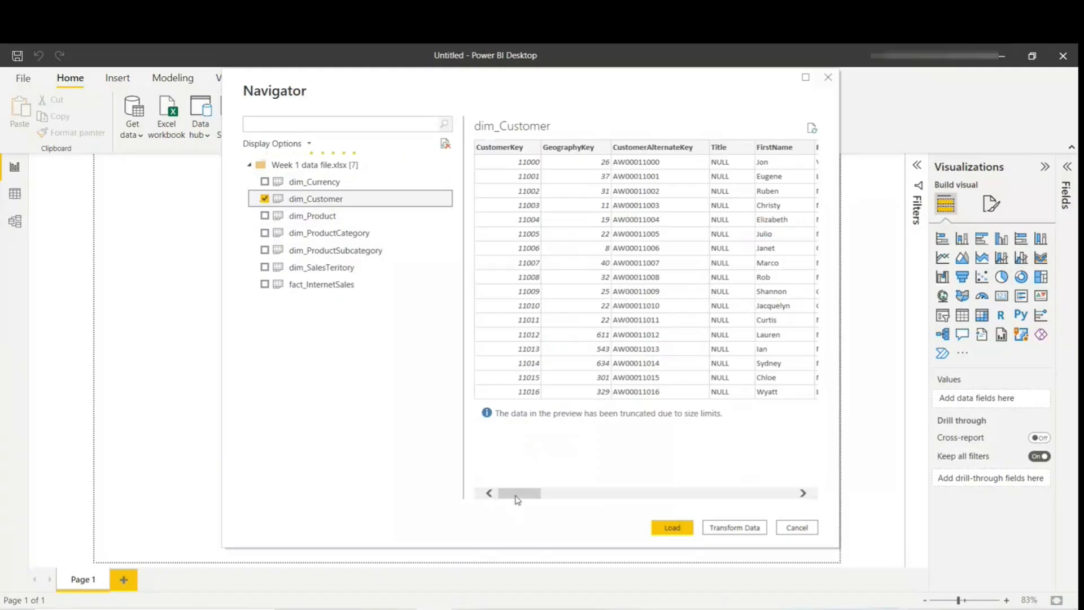
left_click_drag(518, 494, 544, 474)
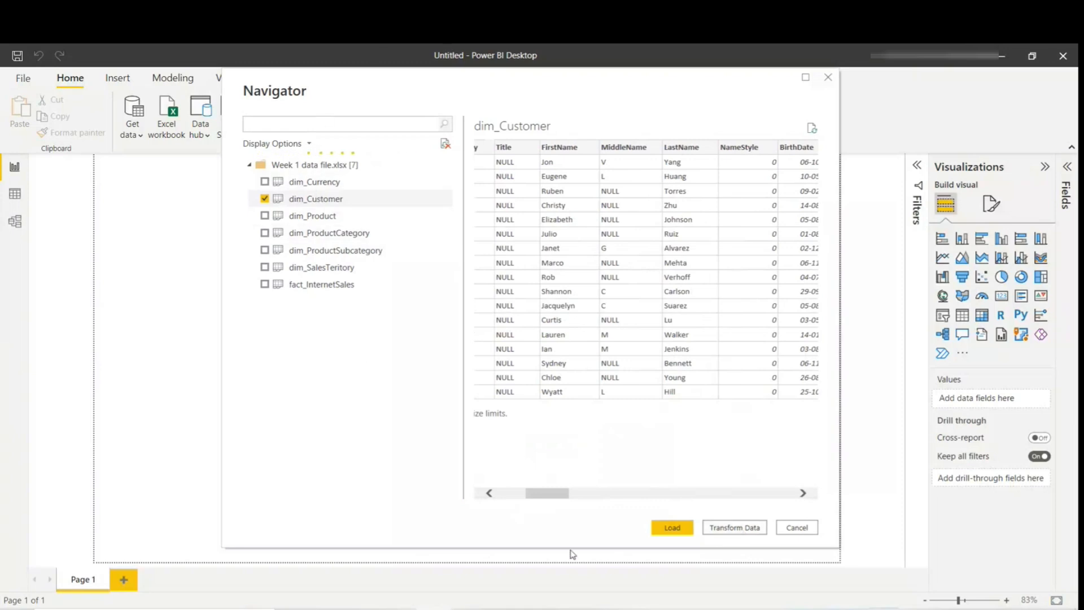
left_click_drag(537, 497, 545, 469)
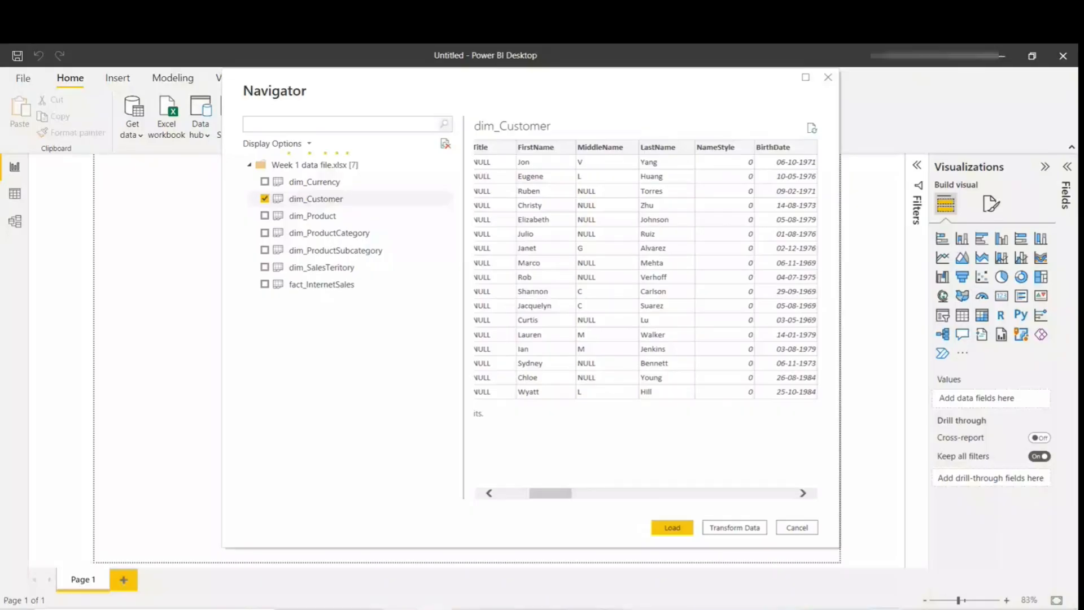
Step: Switch to Excel to inspect the header row of the dim_Customer sheet and return to the Navigator in Power BI Desktop
key("alt+Tab")
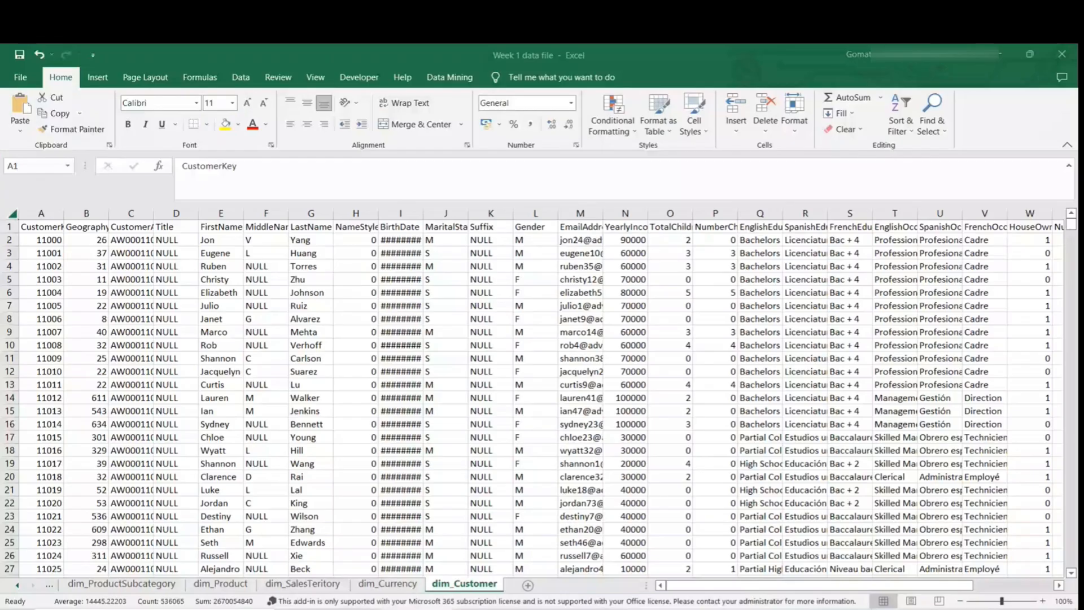
left_click(310, 345)
key("ctrl+Home")
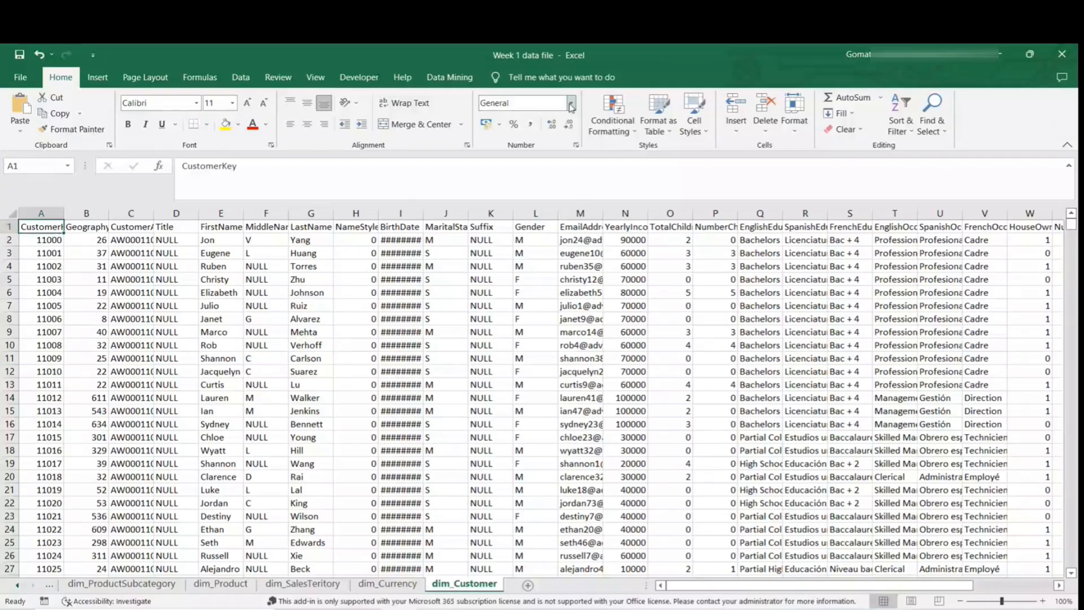
left_click(226, 228)
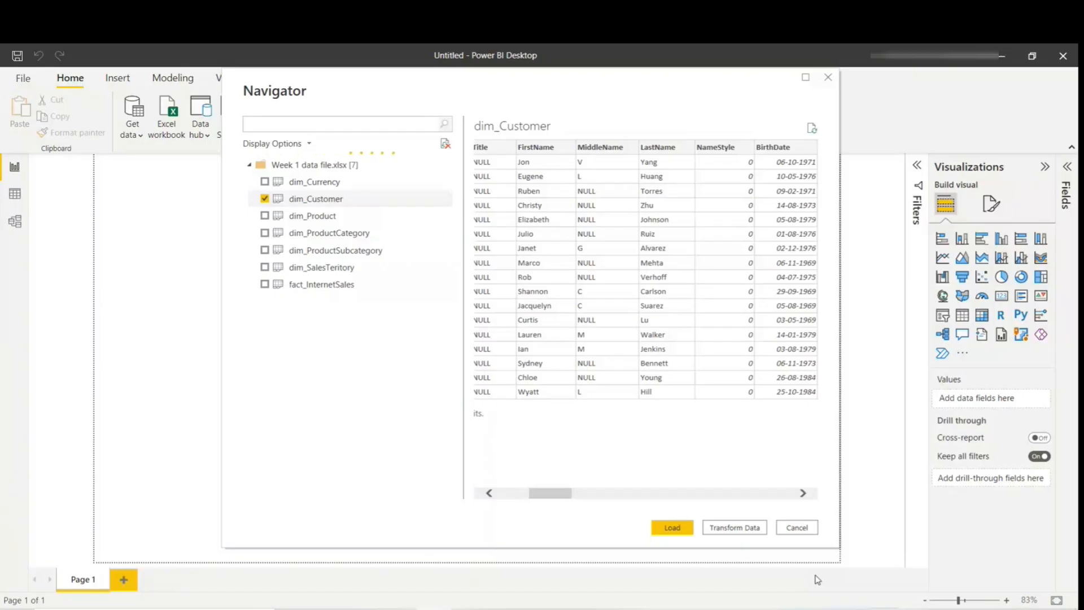
Step: Send the selected dim_Customer table to the Power Query Editor for transformation instead of loading it directly
left_click(733, 528)
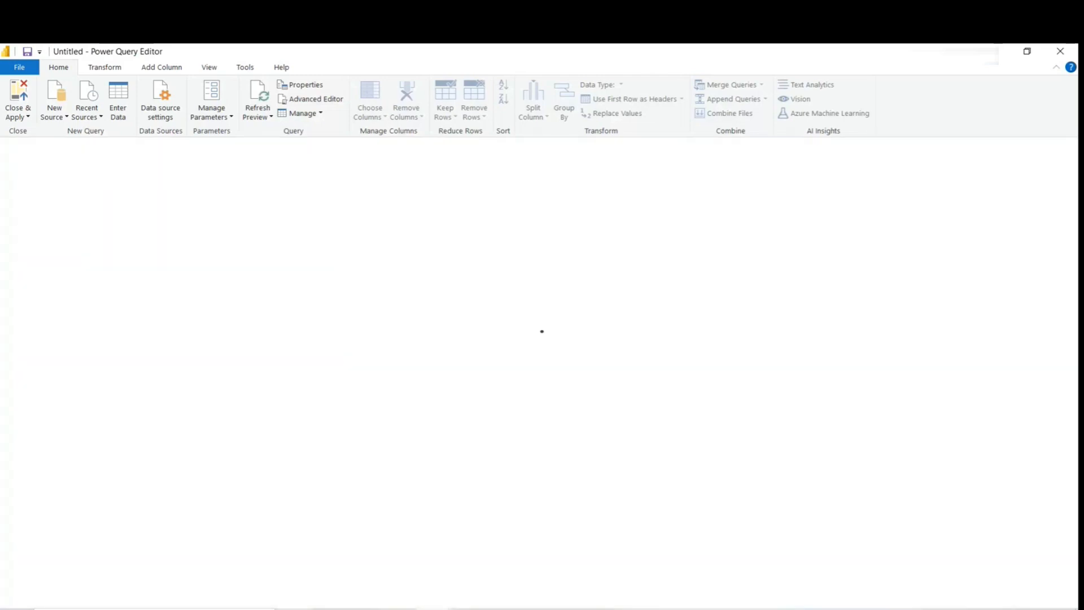
mouse_move(294, 608)
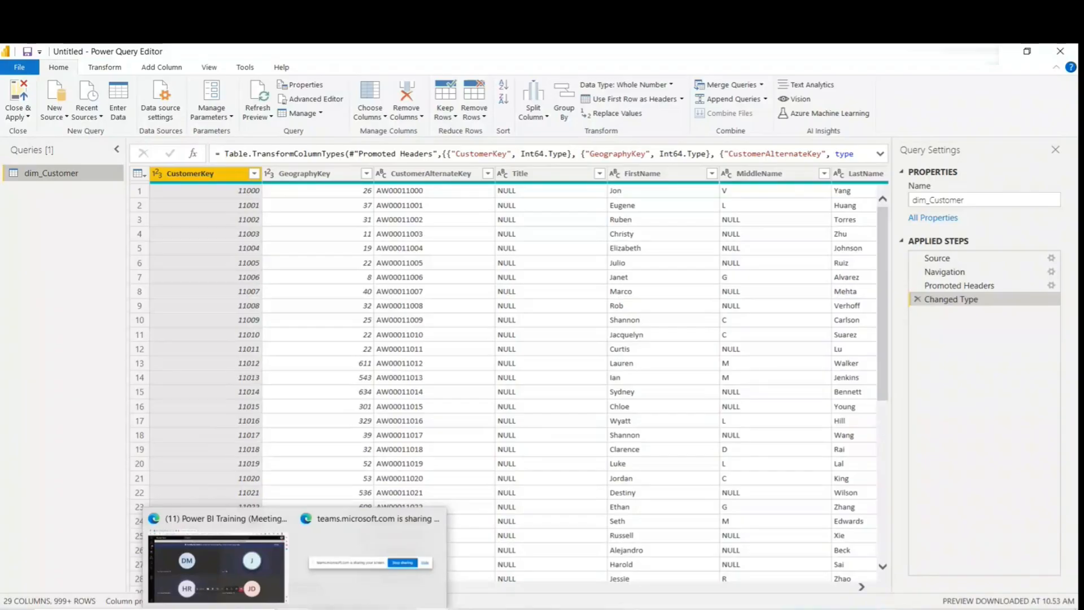
left_click(361, 608)
mouse_move(435, 608)
left_click(504, 596)
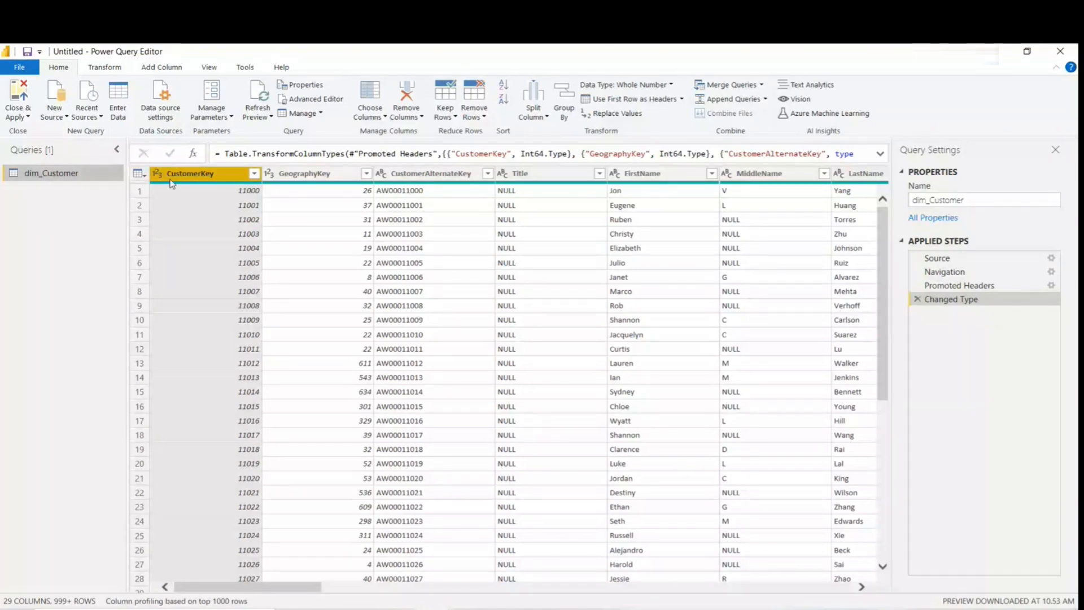
Step: Look through the dim_Customer columns in the Power Query Editor, glance at the Power BI Desktop report window and minimize it
mouse_move(399, 609)
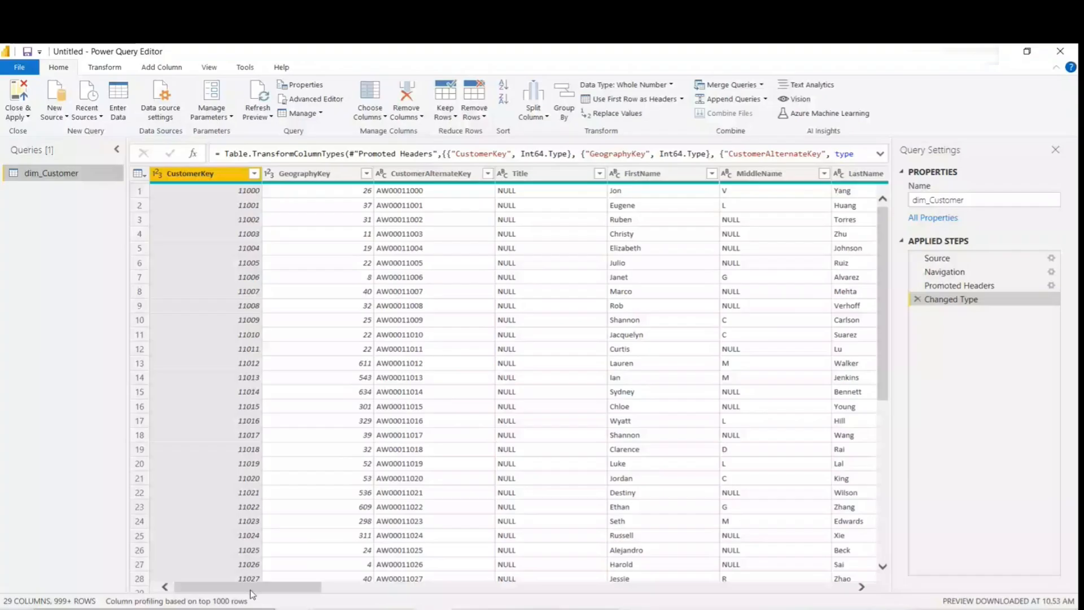
left_click_drag(257, 591, 795, 586)
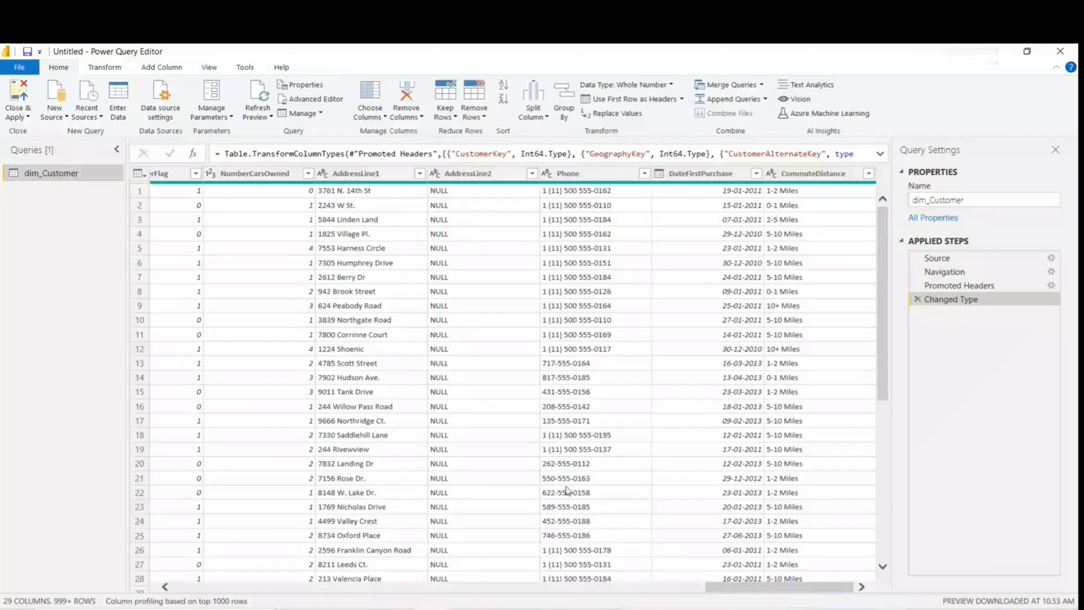
left_click_drag(739, 588, 166, 581)
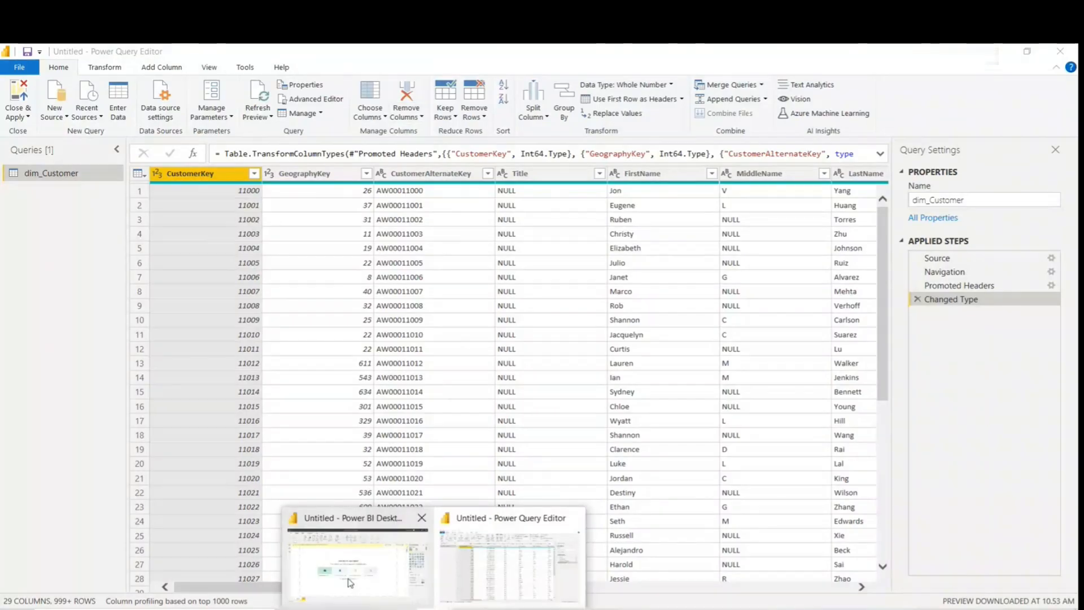
left_click(355, 556)
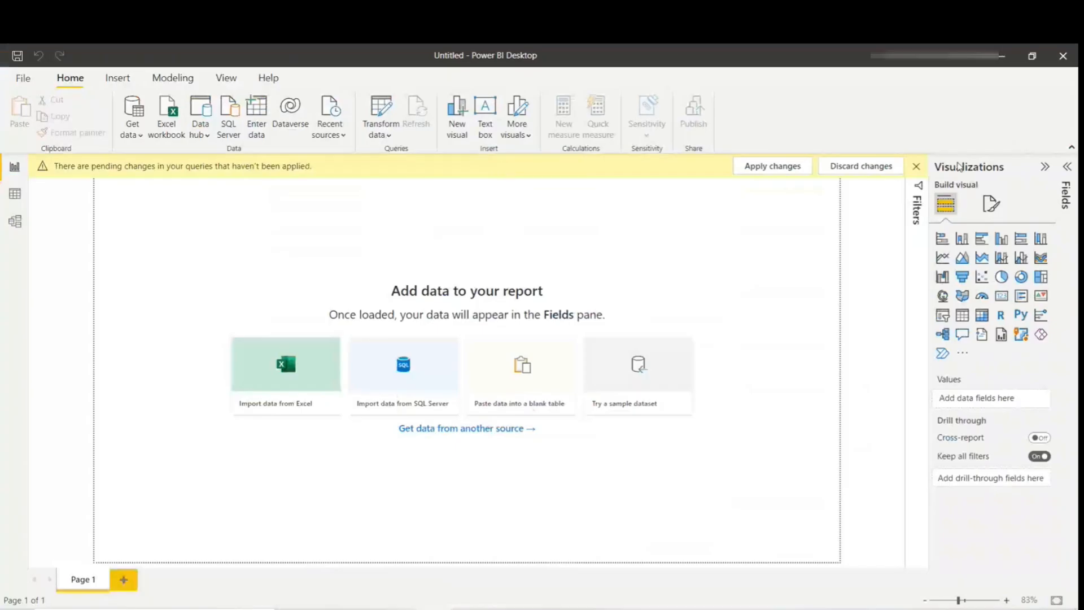
left_click(1003, 56)
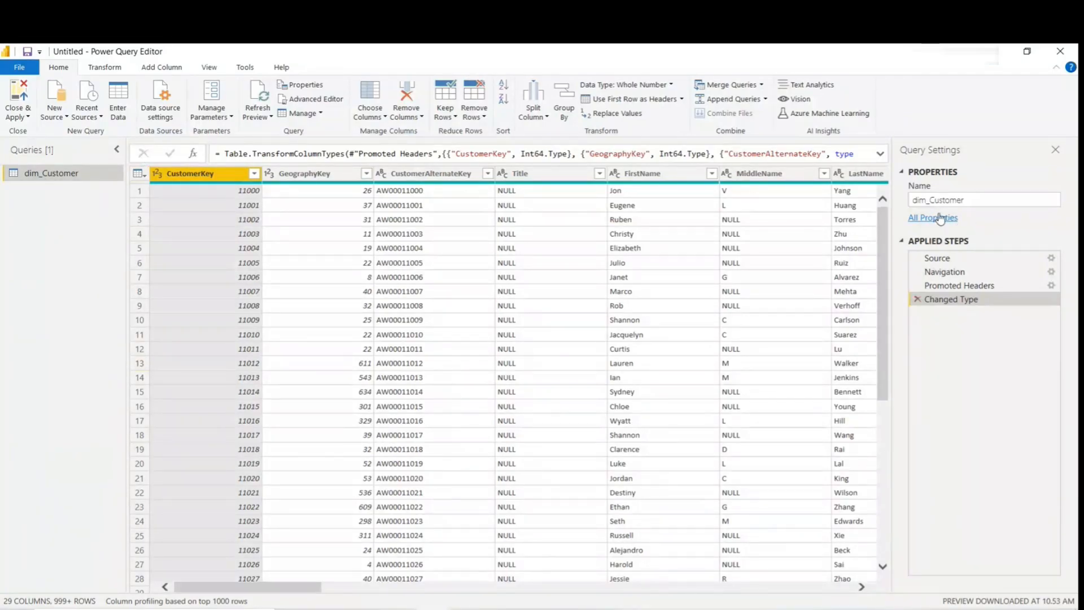
Step: Highlight the dim_Customer query name and its dim_ prefix in the query settings without editing them
left_click(970, 201)
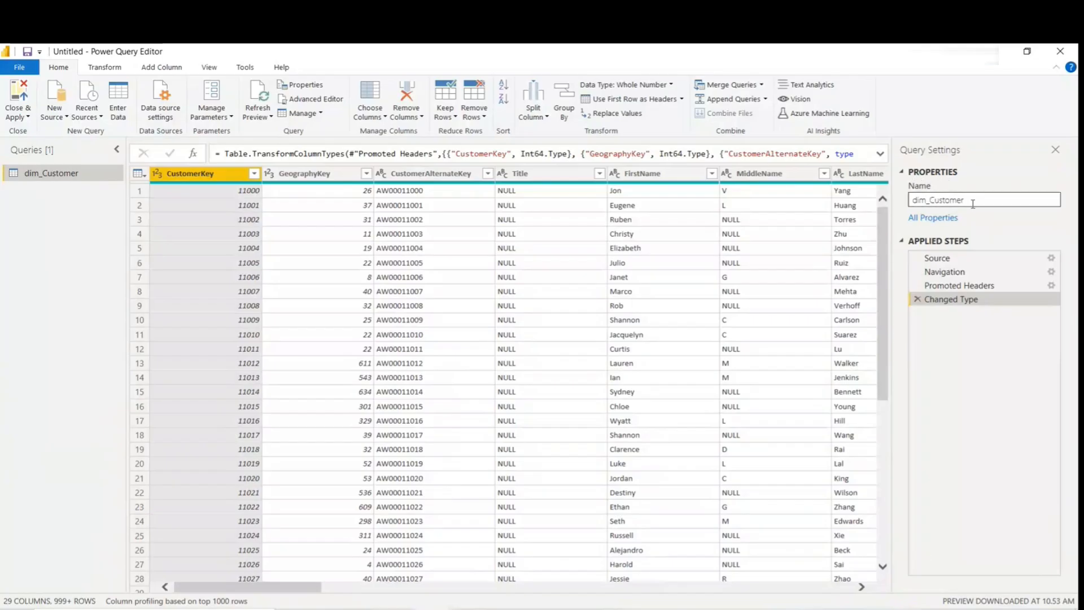
left_click_drag(970, 201, 914, 201)
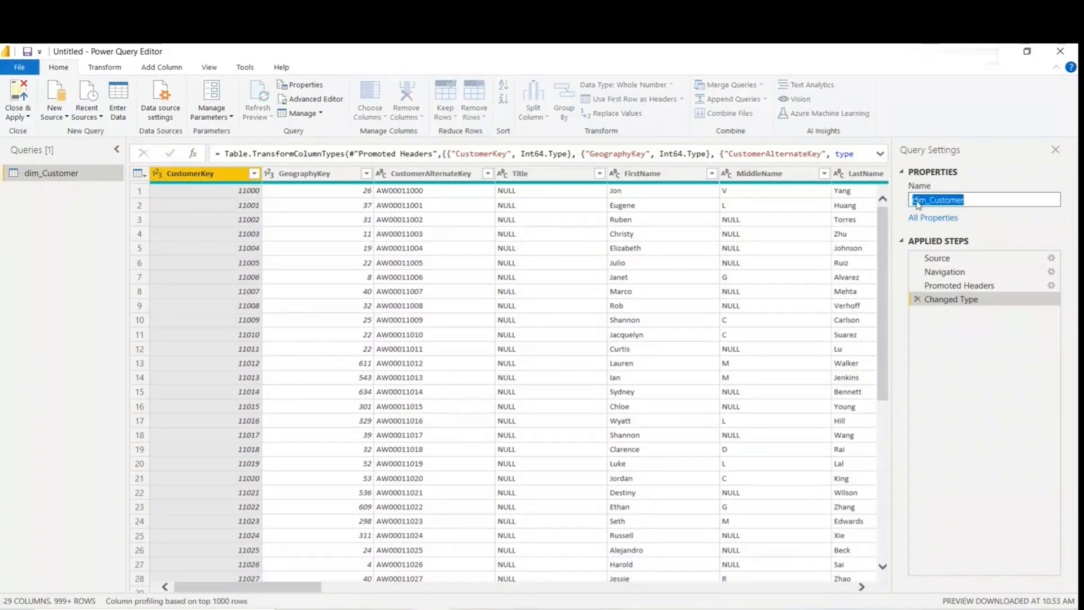
left_click(939, 201)
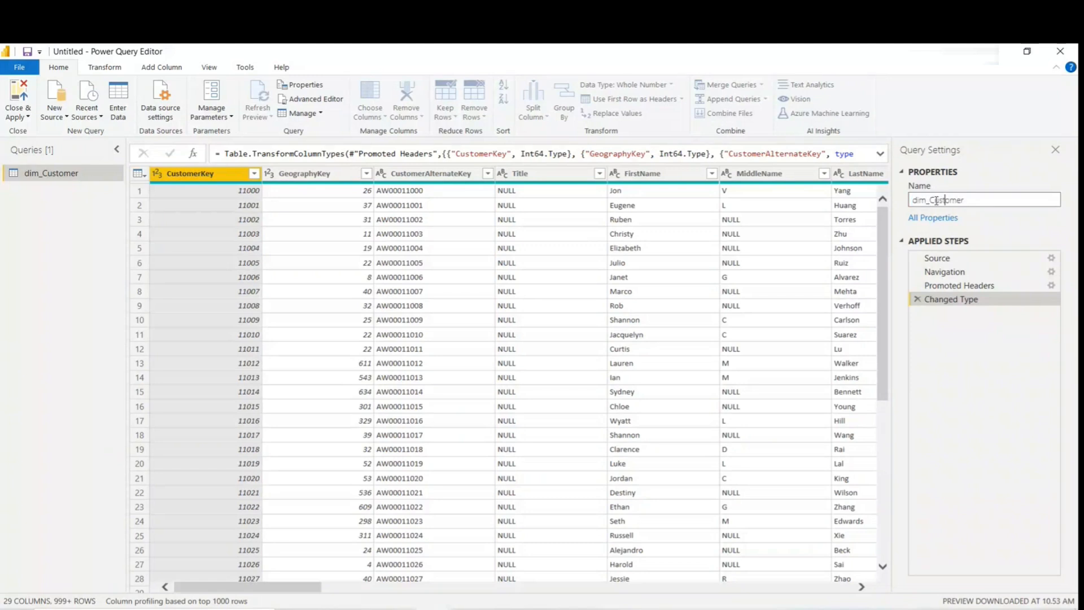
left_click_drag(929, 200, 890, 203)
left_click(936, 263)
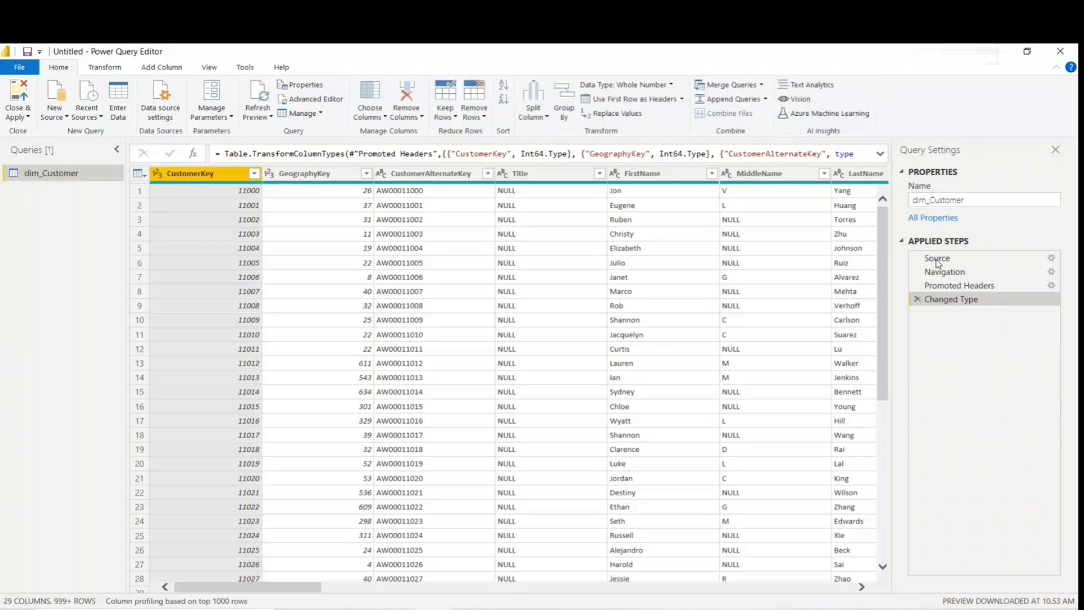
Step: Review the Source and Navigation applied steps of dim_Customer, checking the sheet list and the generic column headers
left_click(938, 263)
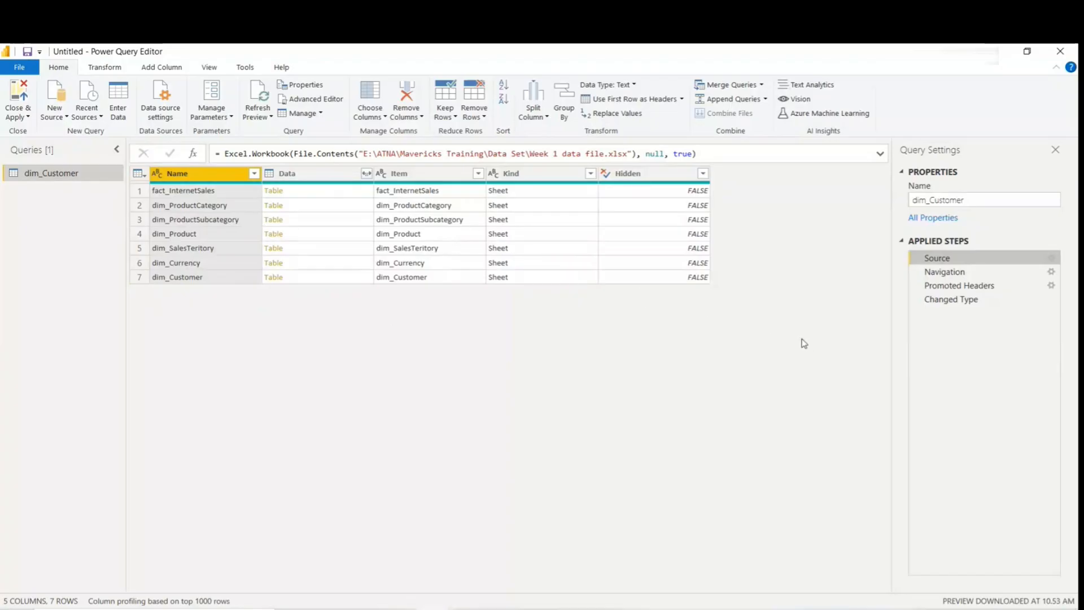
left_click(961, 275)
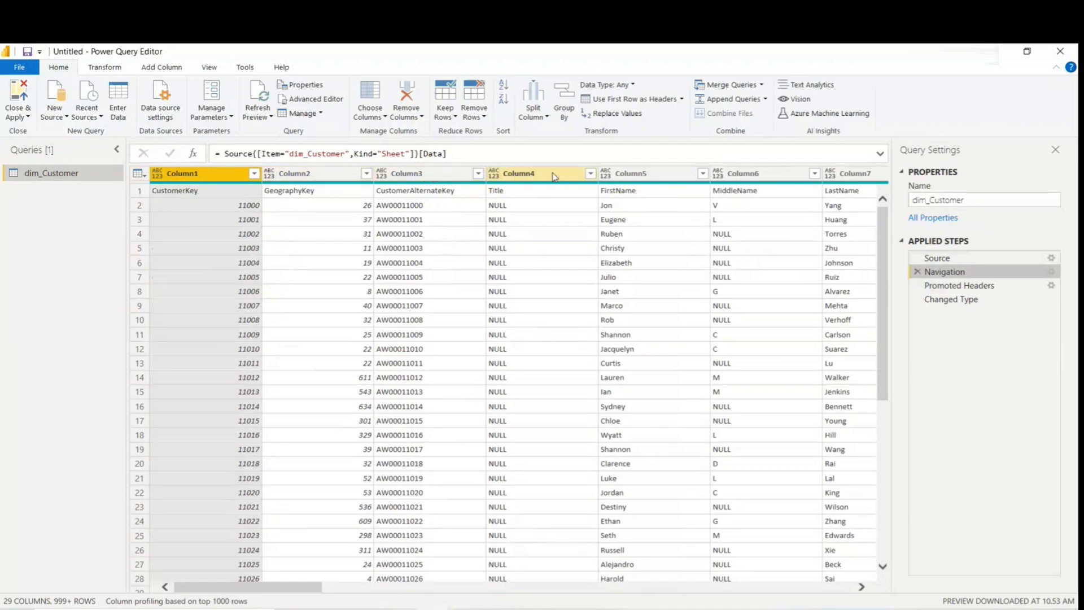
left_click(644, 173)
left_click(771, 173)
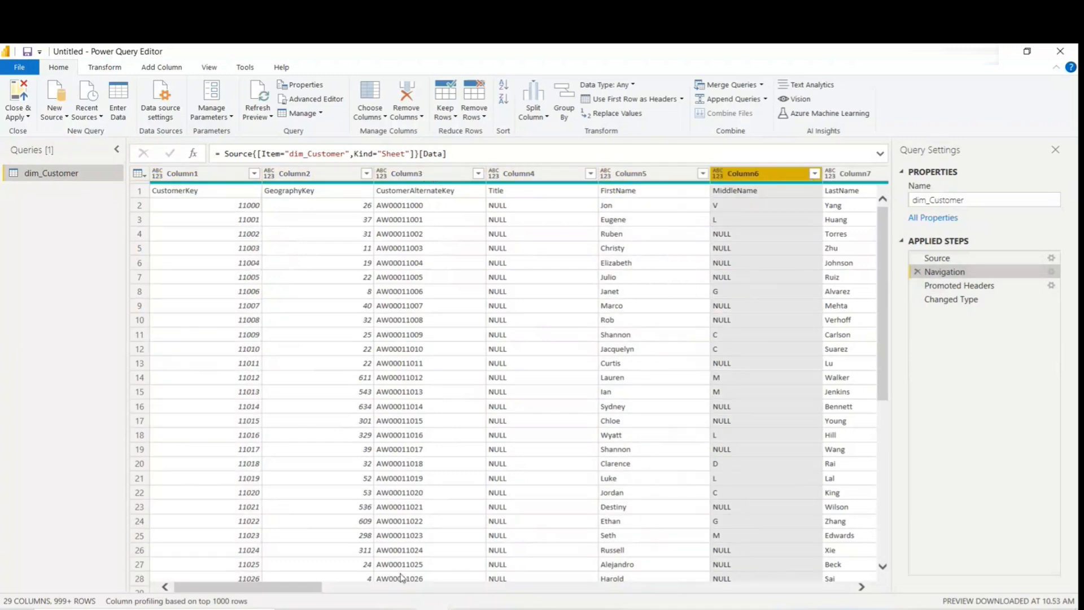
left_click_drag(278, 587, 201, 567)
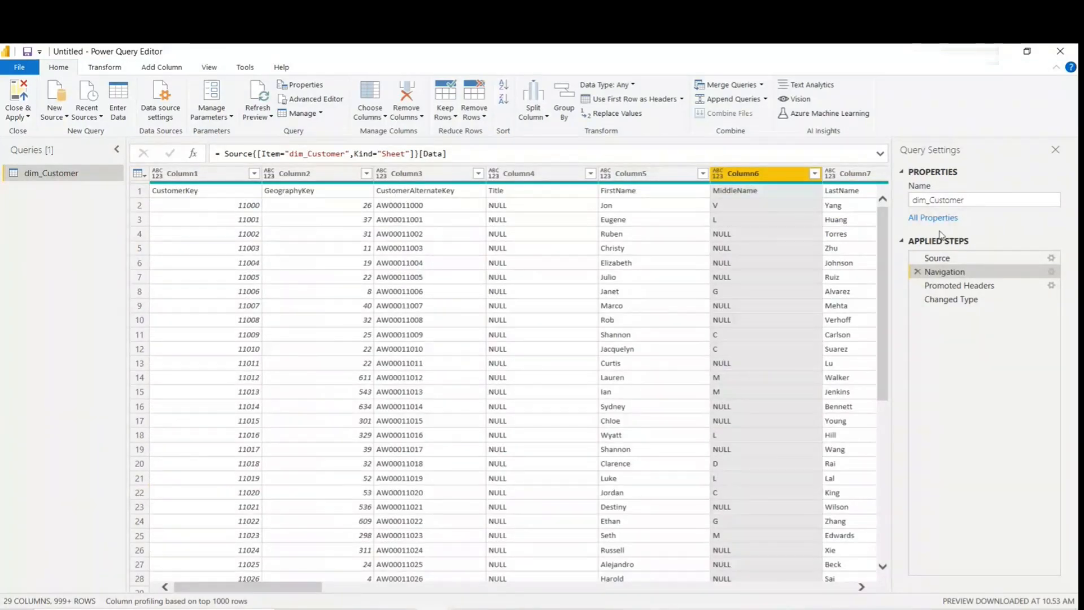
Step: Review the Promoted Headers and Changed Type applied steps, comparing the column headers and data types
left_click(955, 286)
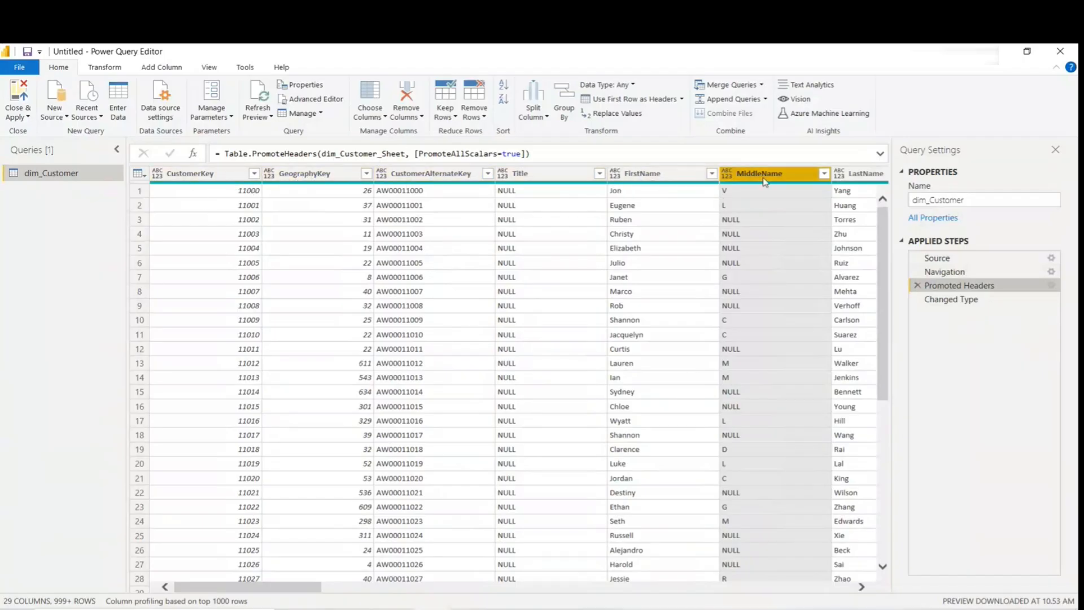
left_click_drag(283, 590, 348, 590)
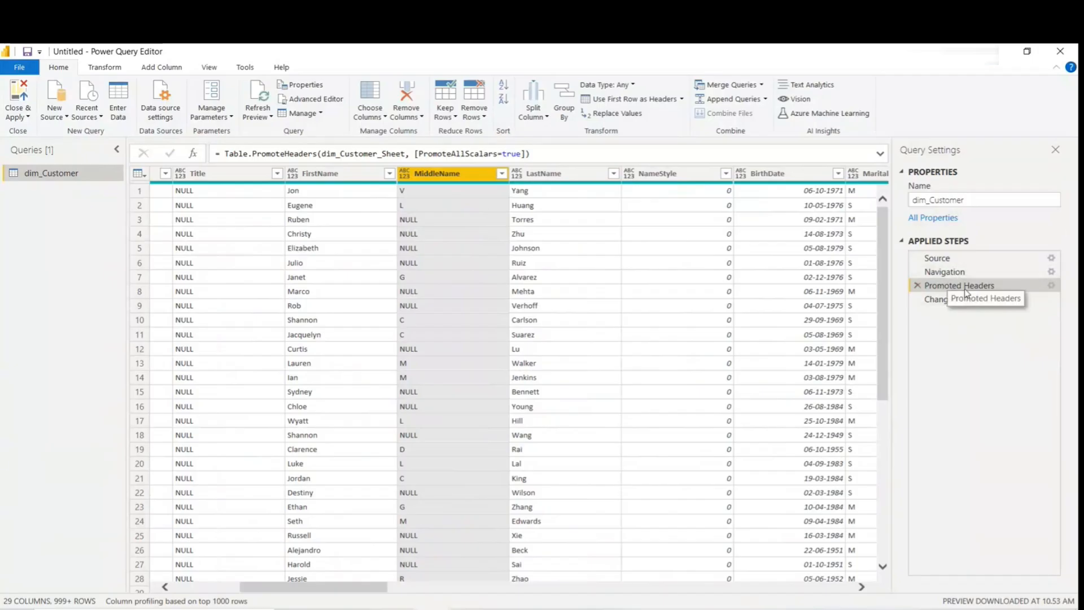
left_click(951, 304)
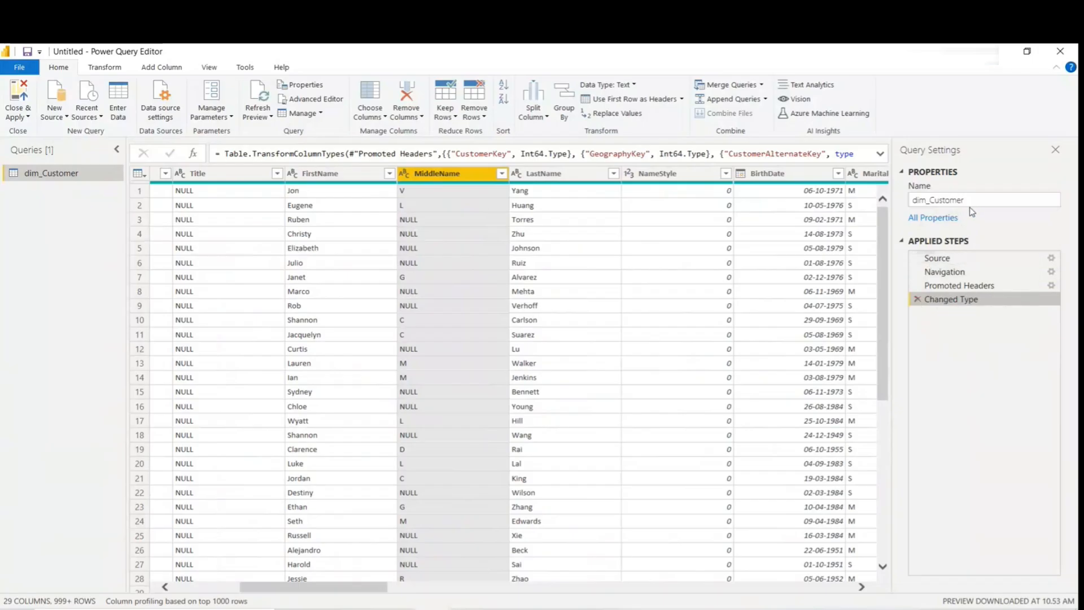
Step: Rename the dim_Customer query to Customer by removing its dim_ prefix
left_click(930, 201)
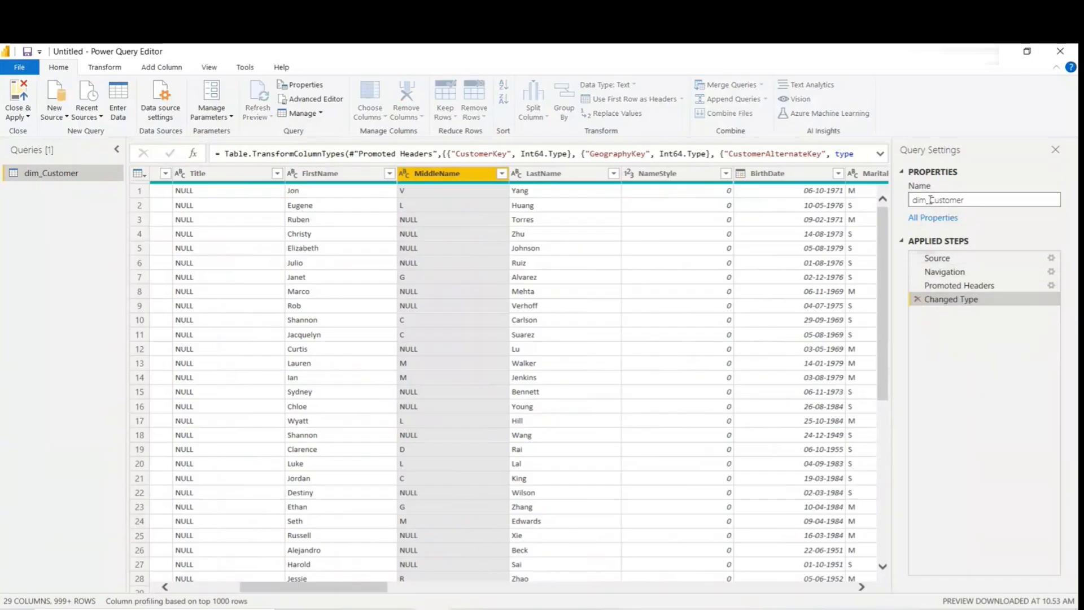
left_click_drag(929, 200, 902, 204)
key("BackSpace")
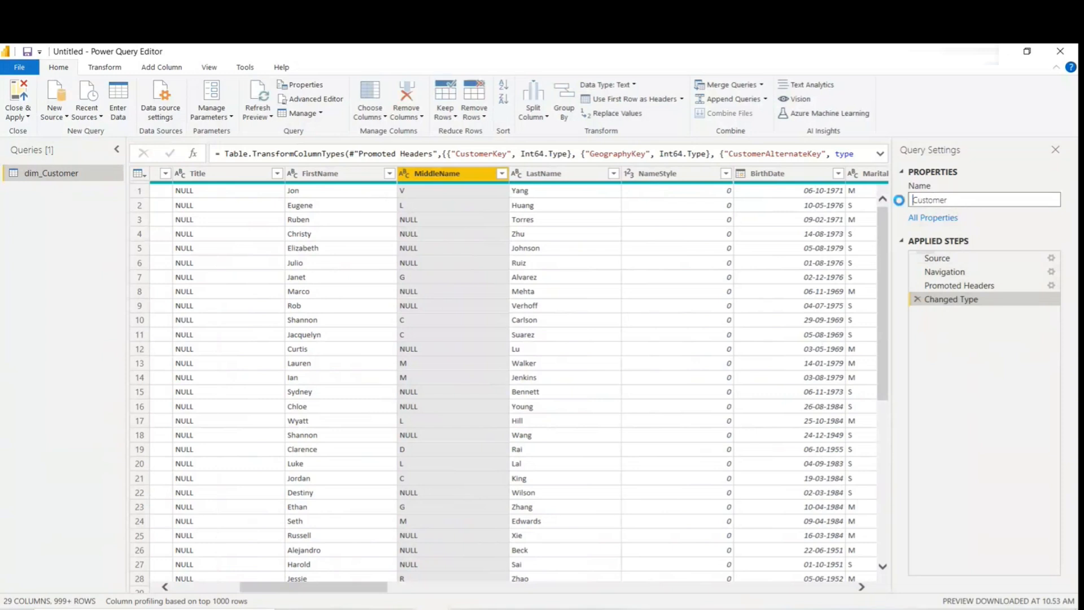
key("Return")
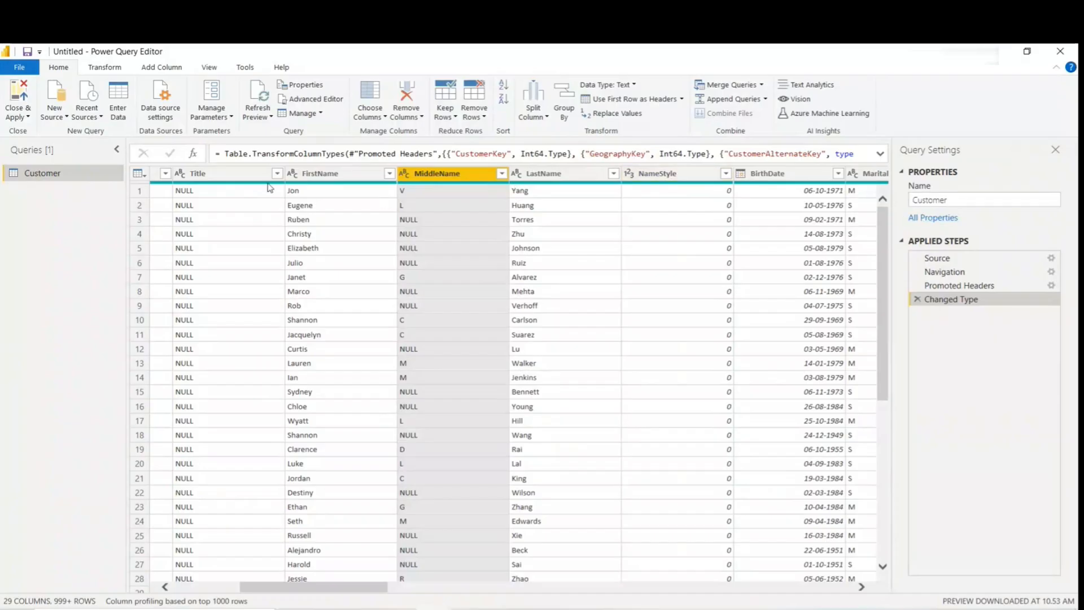
left_click(953, 202)
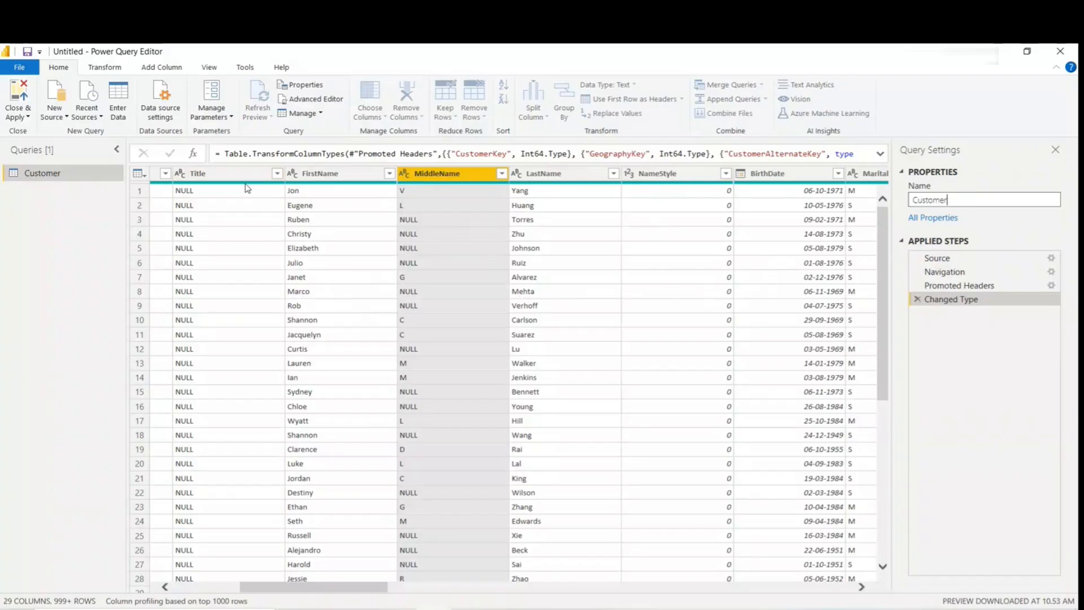
left_click(191, 192)
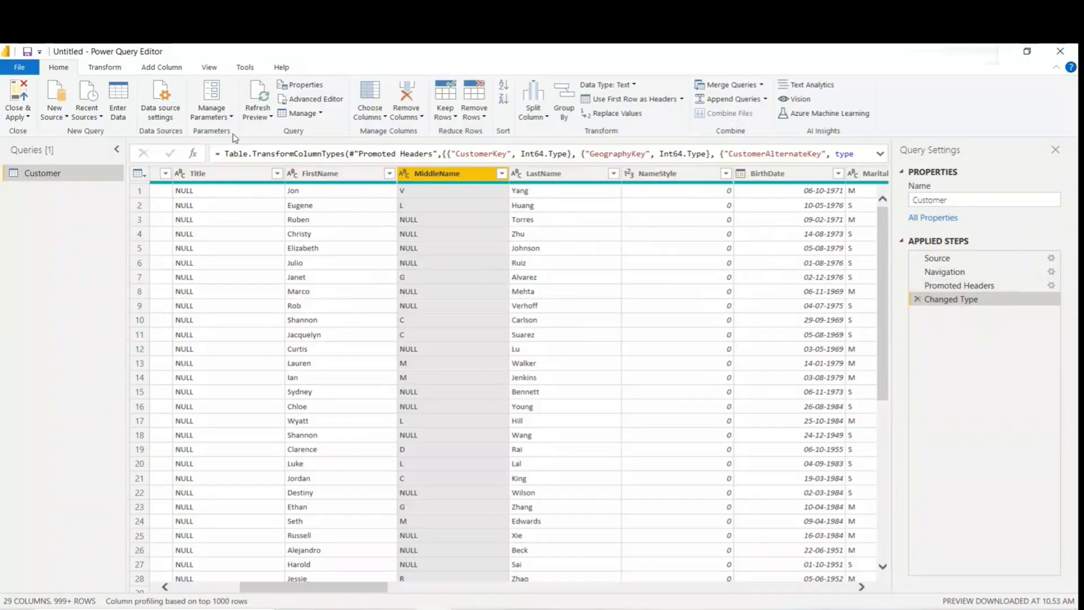
Step: View the available data types for the CustomerKey column, leave its type as is, and select the GeographyKey column
left_click_drag(326, 591, 233, 587)
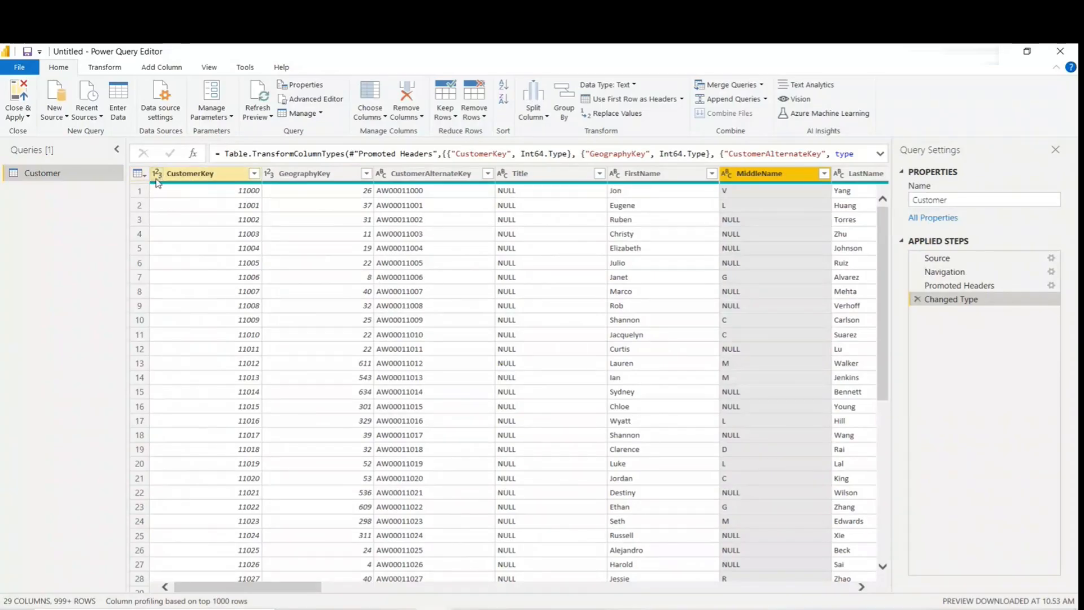
left_click(200, 176)
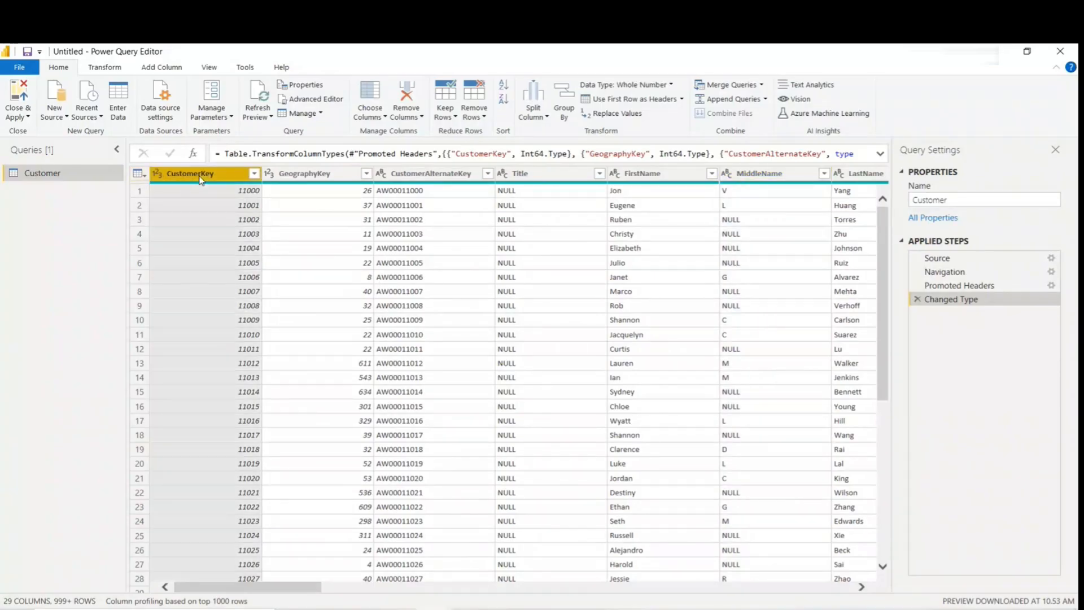
left_click(157, 176)
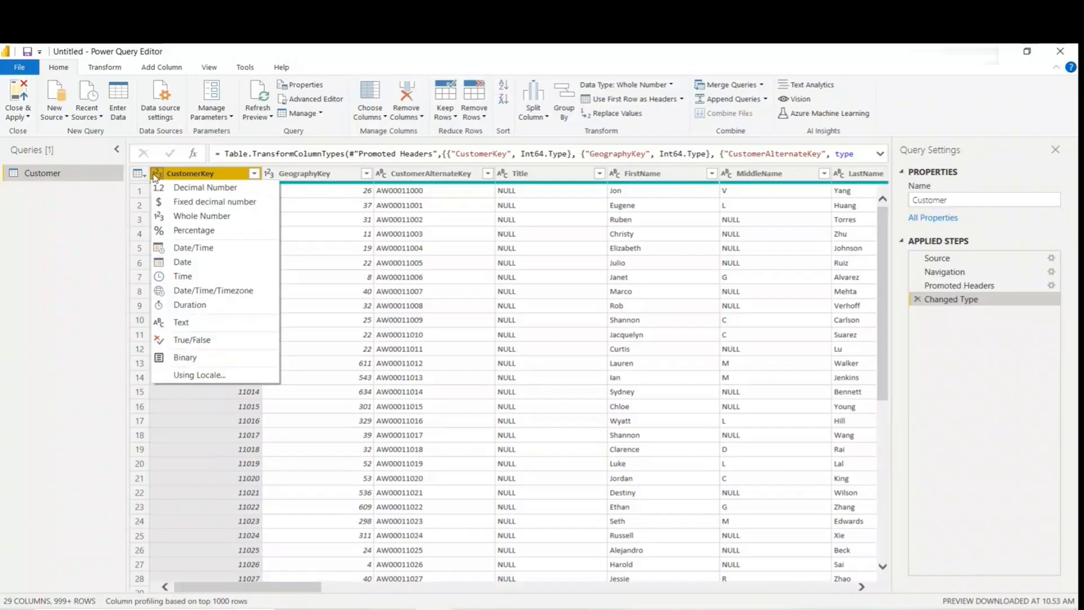
left_click(320, 180)
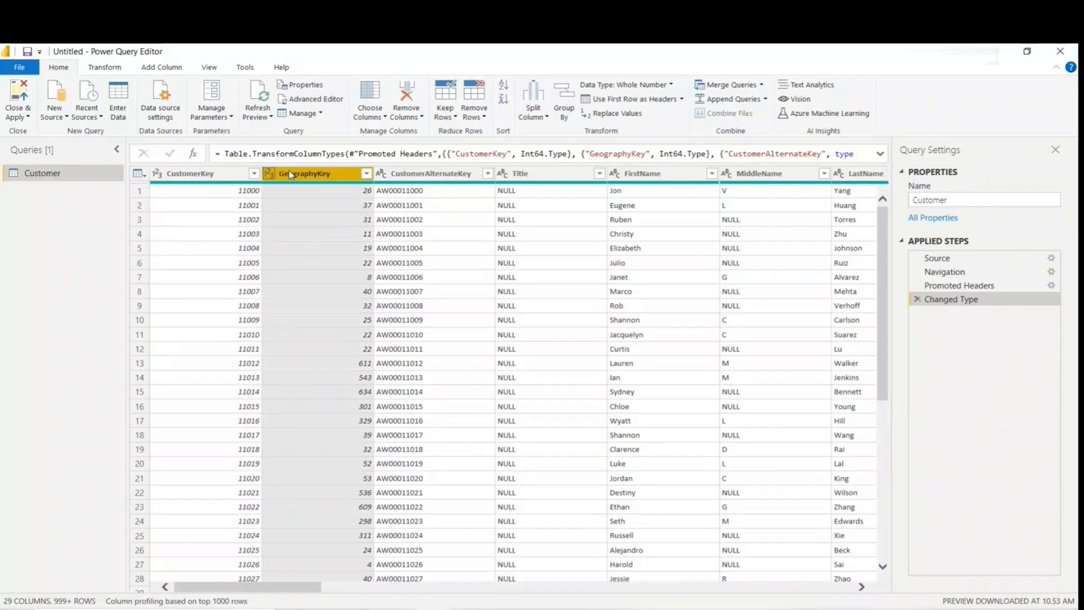
Step: Review the data types and values of the CustomerAlternateKey, Title, MaritalStatus and Gender columns, continuing across to YearlyIncome
left_click(427, 177)
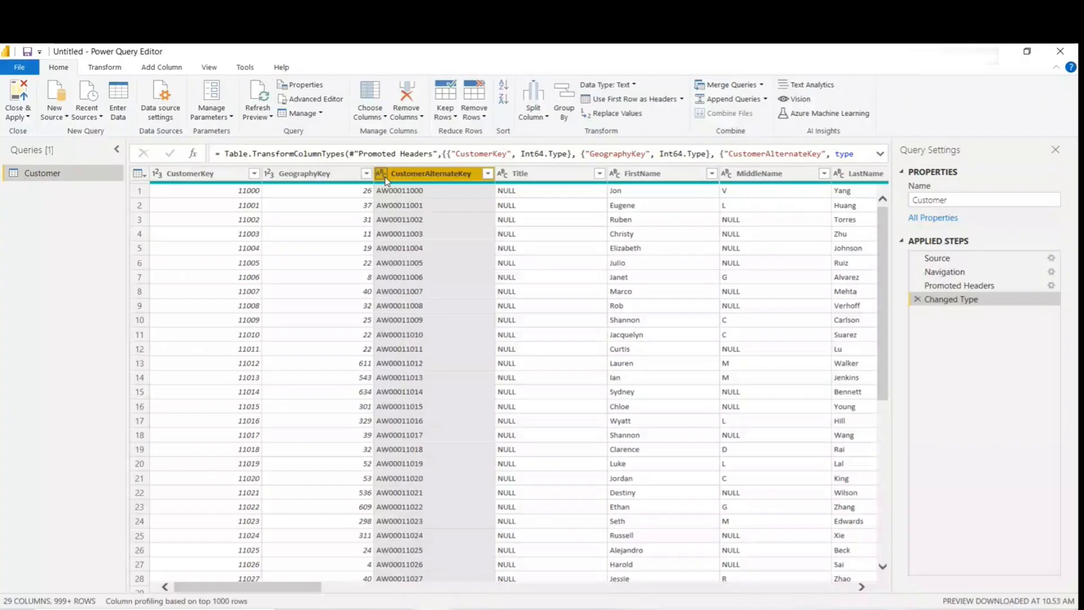
left_click(511, 174)
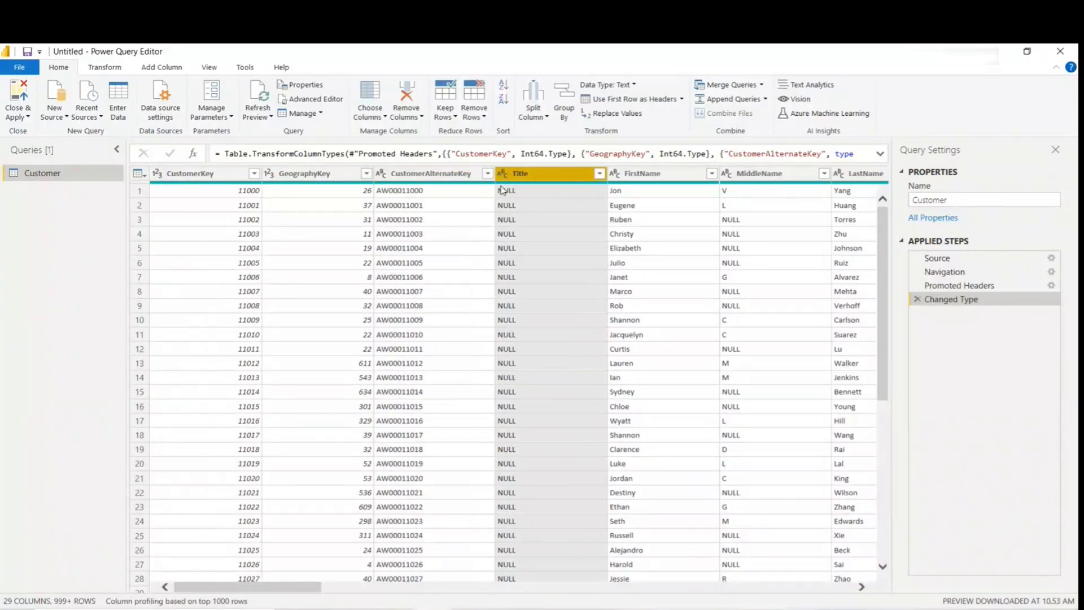
left_click_drag(302, 592, 464, 596)
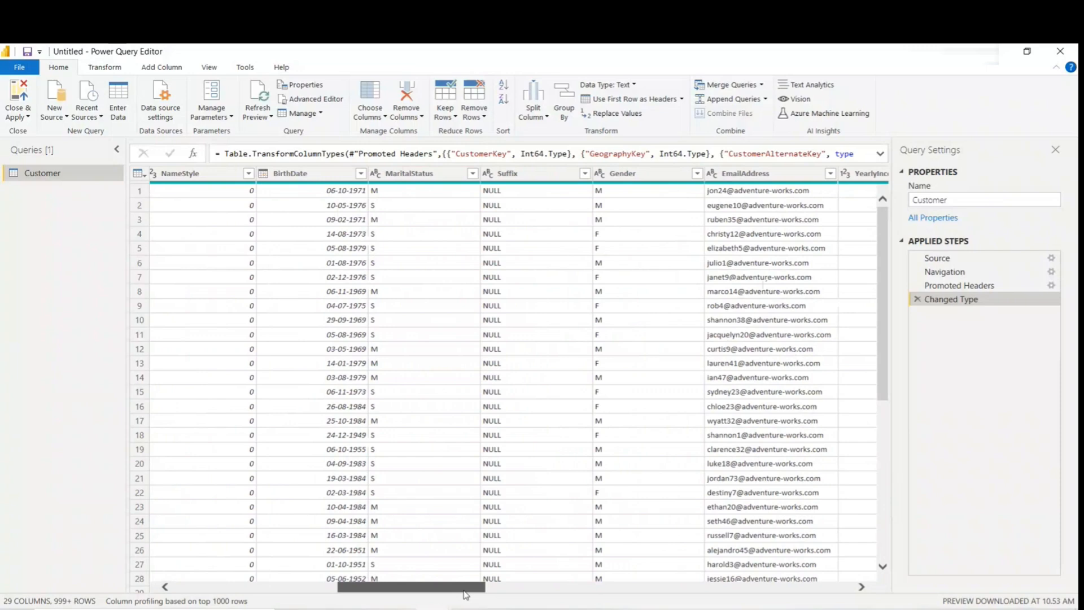
left_click_drag(465, 594, 467, 594)
left_click(399, 174)
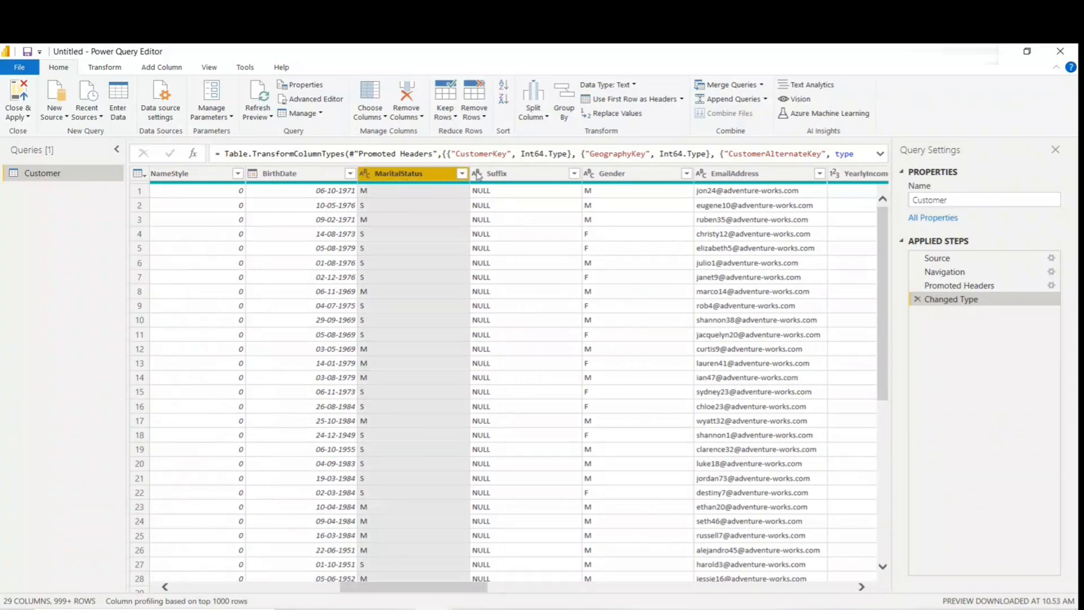
left_click(618, 174)
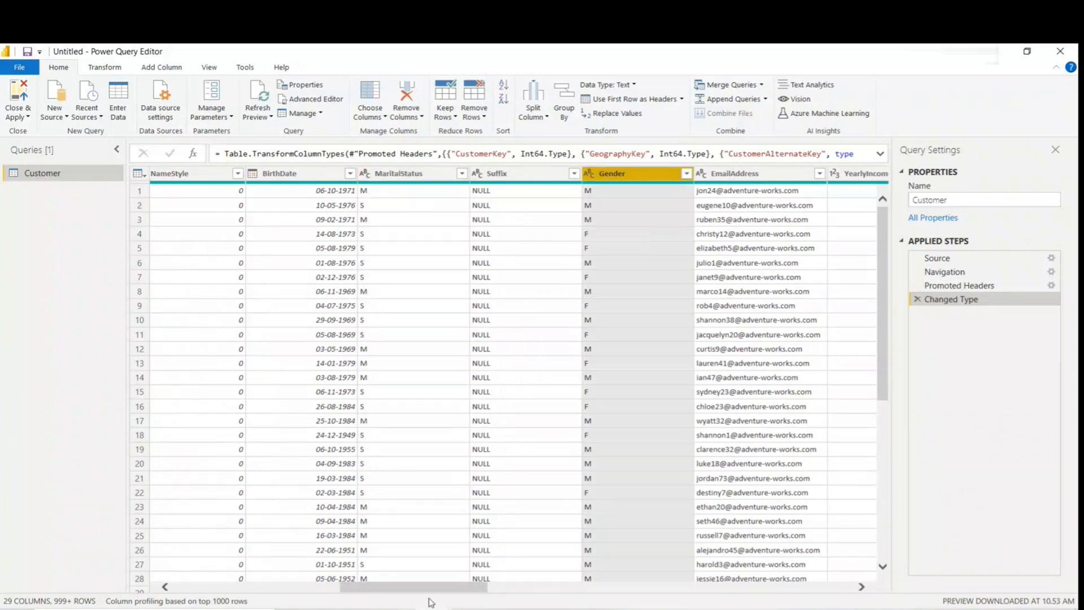
left_click_drag(432, 589, 483, 589)
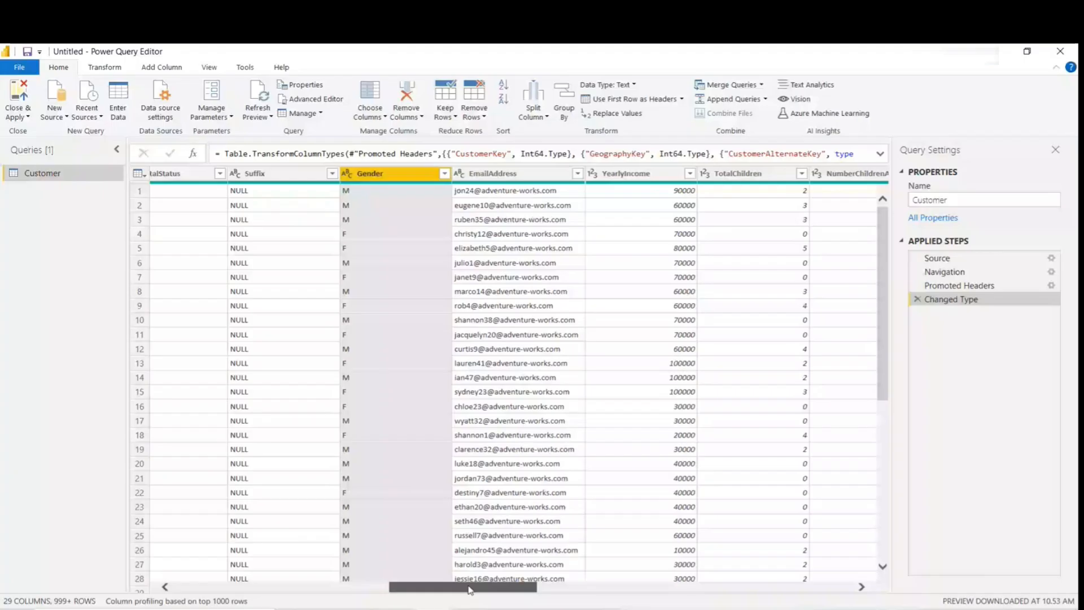
left_click_drag(468, 590, 507, 590)
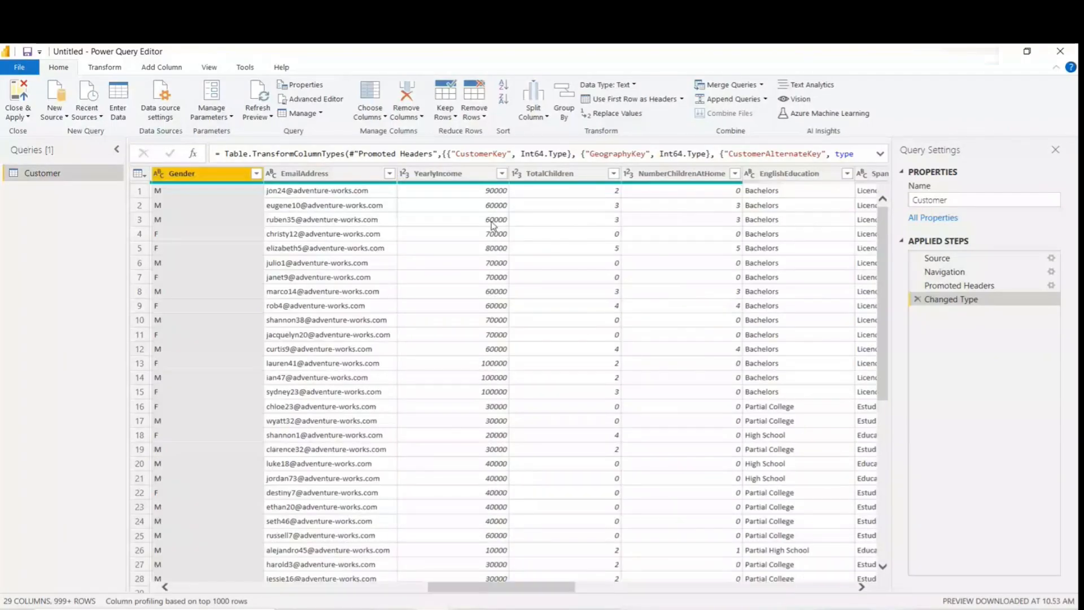
Step: Change the YearlyIncome column's data type to Fixed decimal number, replacing the existing type conversion
left_click(451, 175)
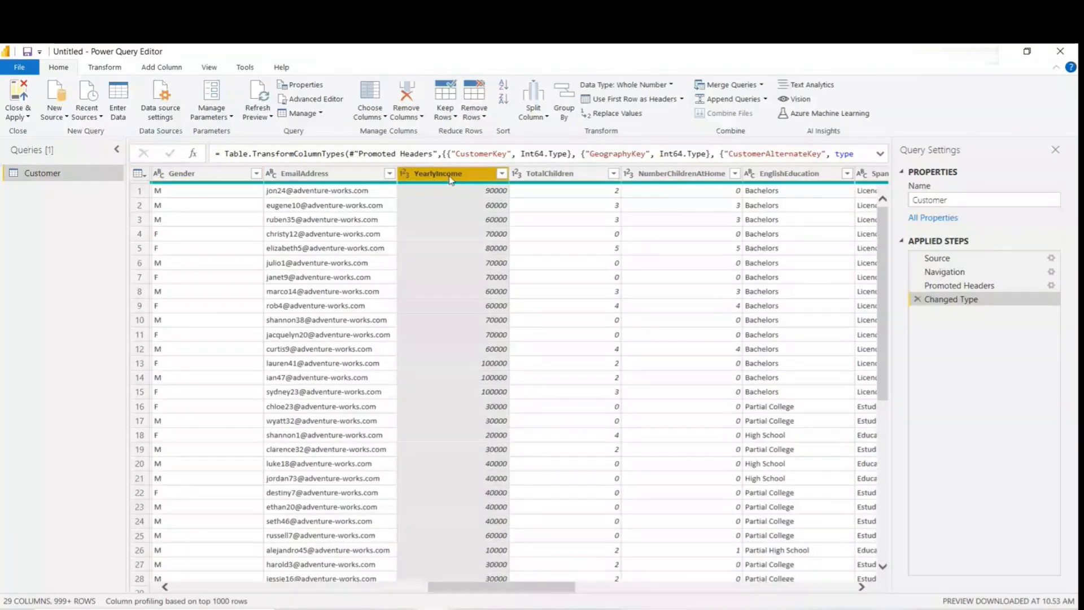
left_click(405, 173)
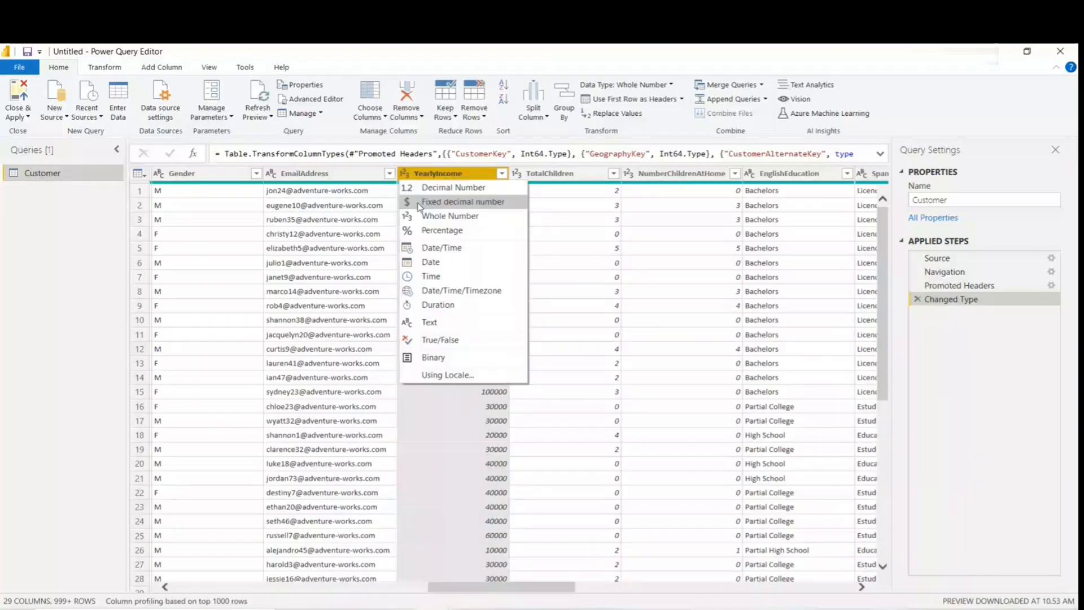
left_click(472, 191)
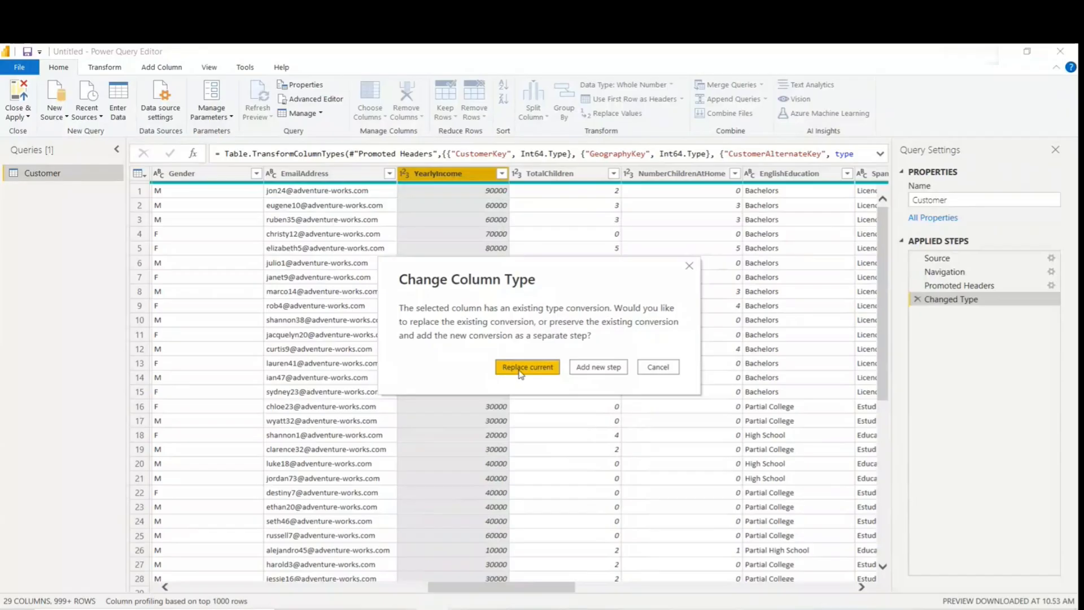
left_click(520, 370)
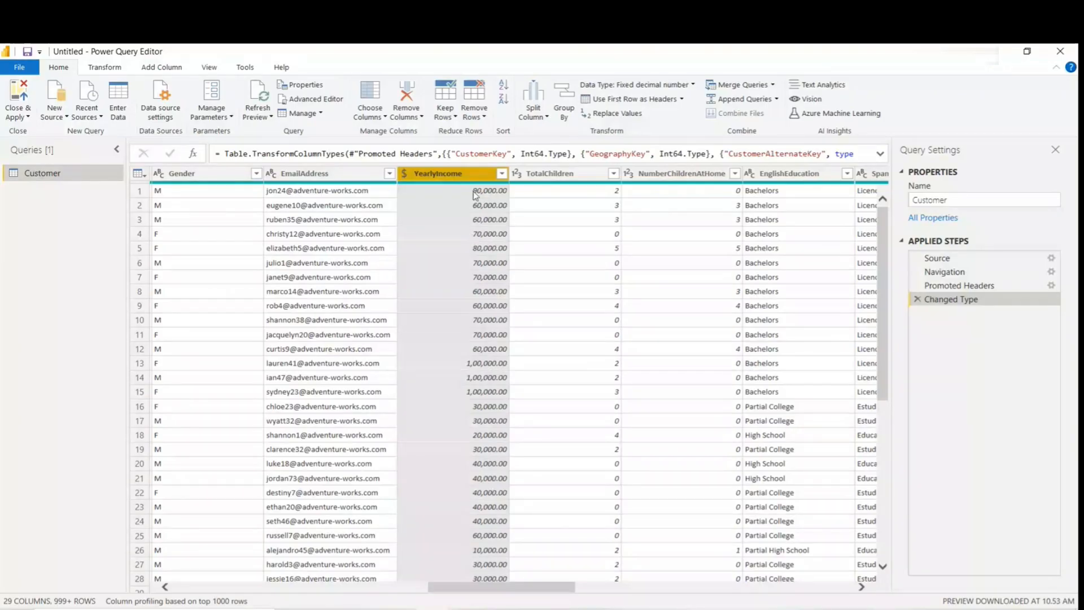
left_click(404, 175)
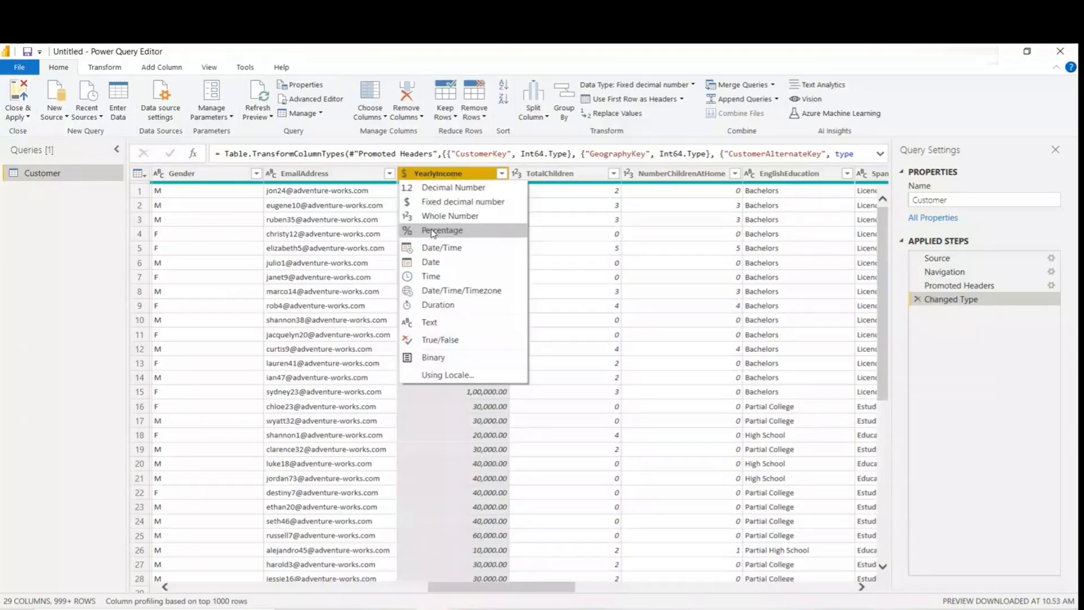
left_click(436, 191)
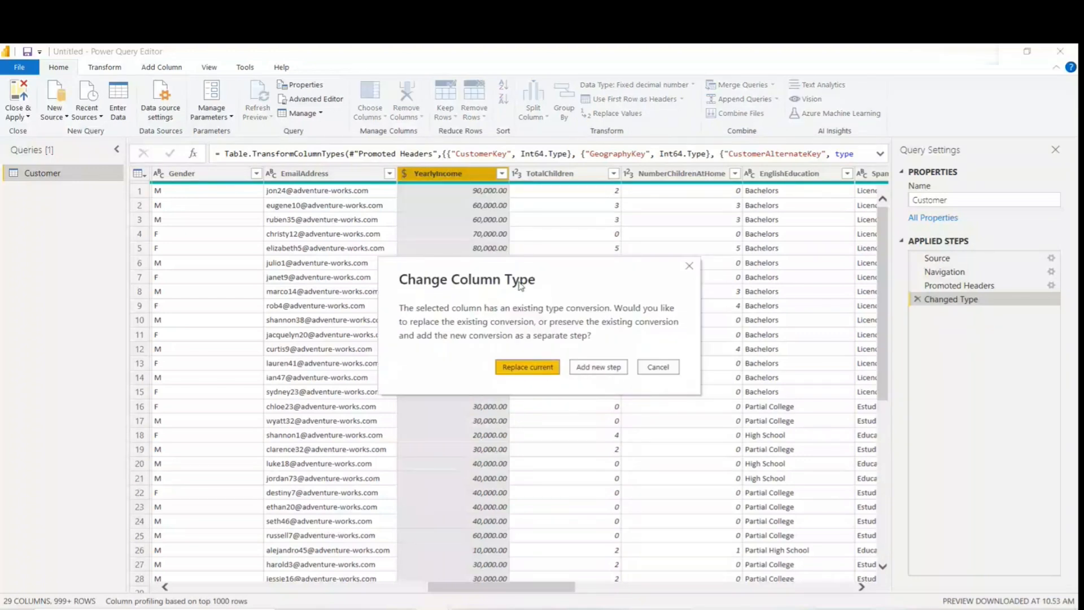
left_click_drag(520, 283, 474, 240)
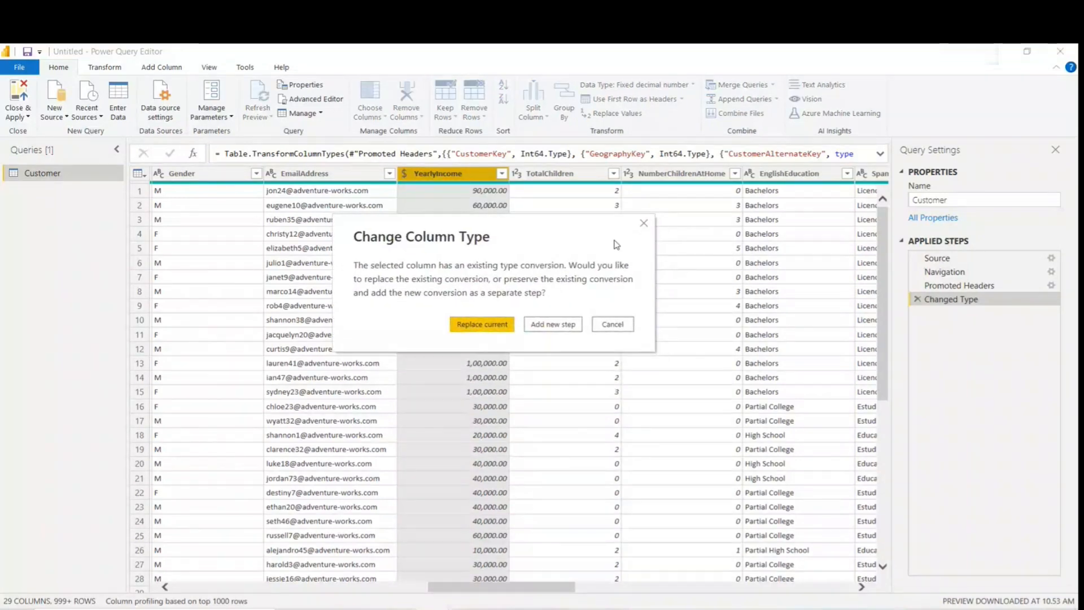
left_click(643, 223)
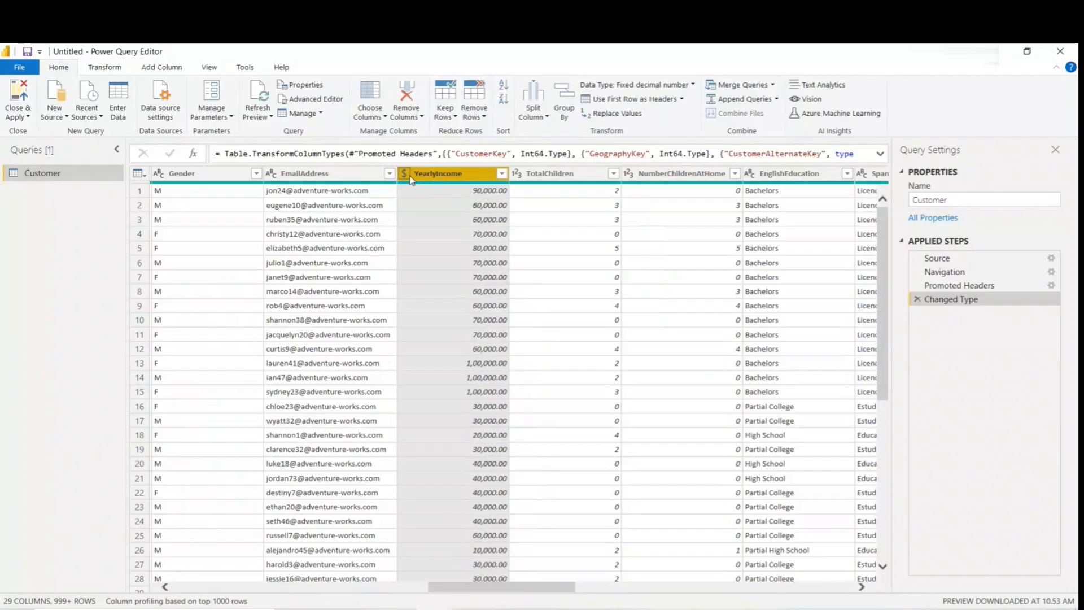
Step: Convert YearlyIncome to Decimal Number as a separate applied step, and delete that added step again
left_click(405, 174)
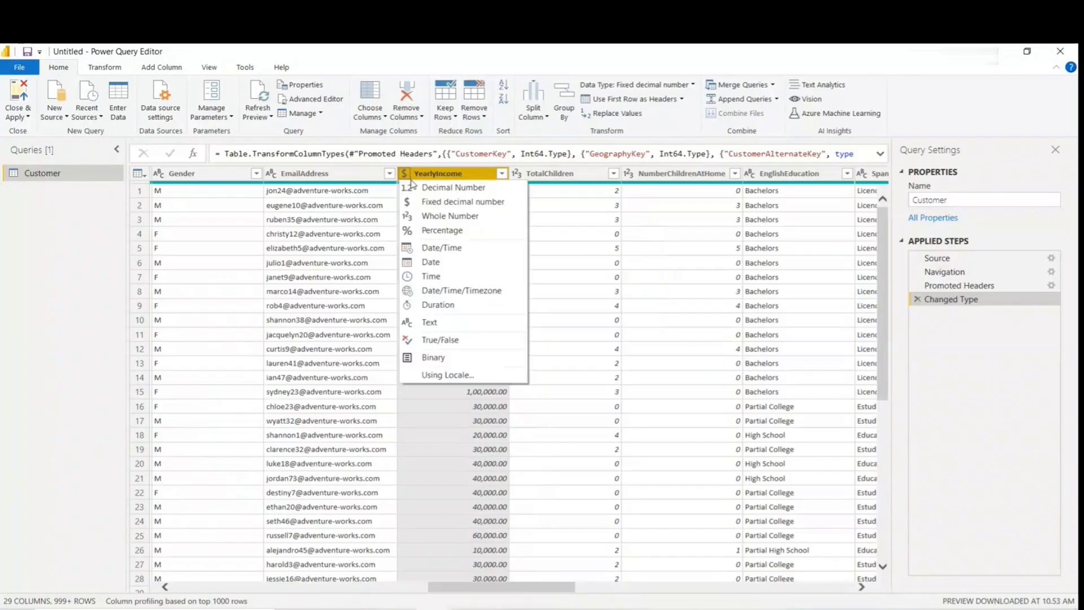
left_click(445, 190)
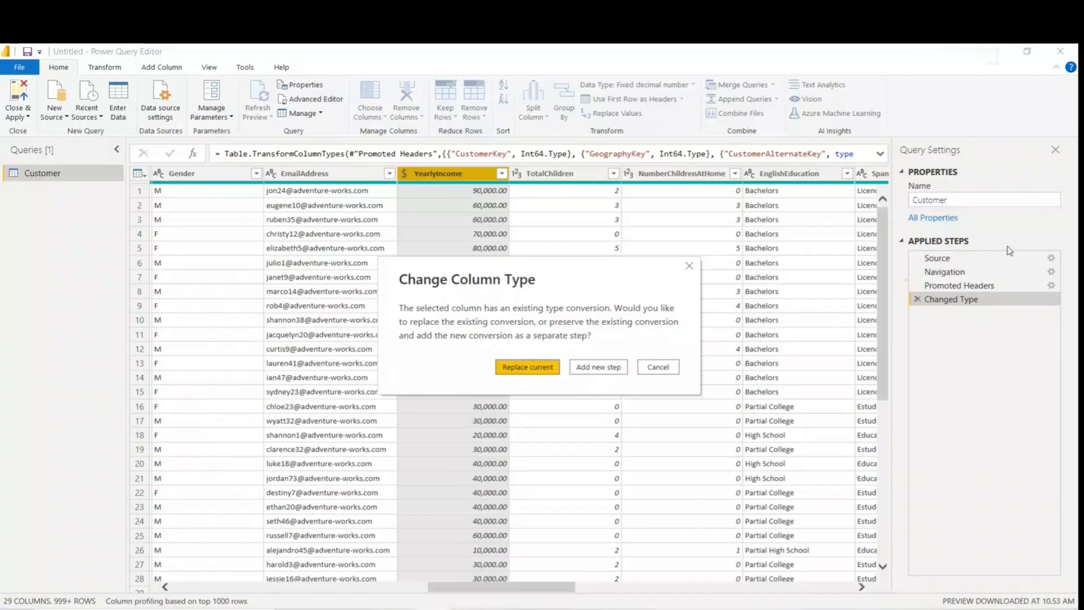
left_click(599, 367)
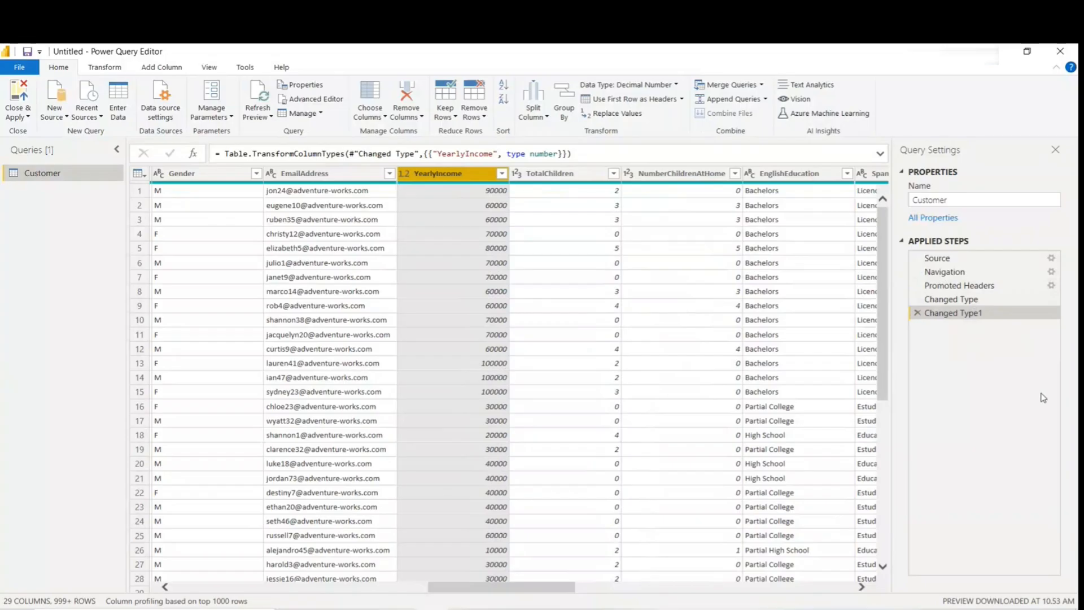
left_click(917, 314)
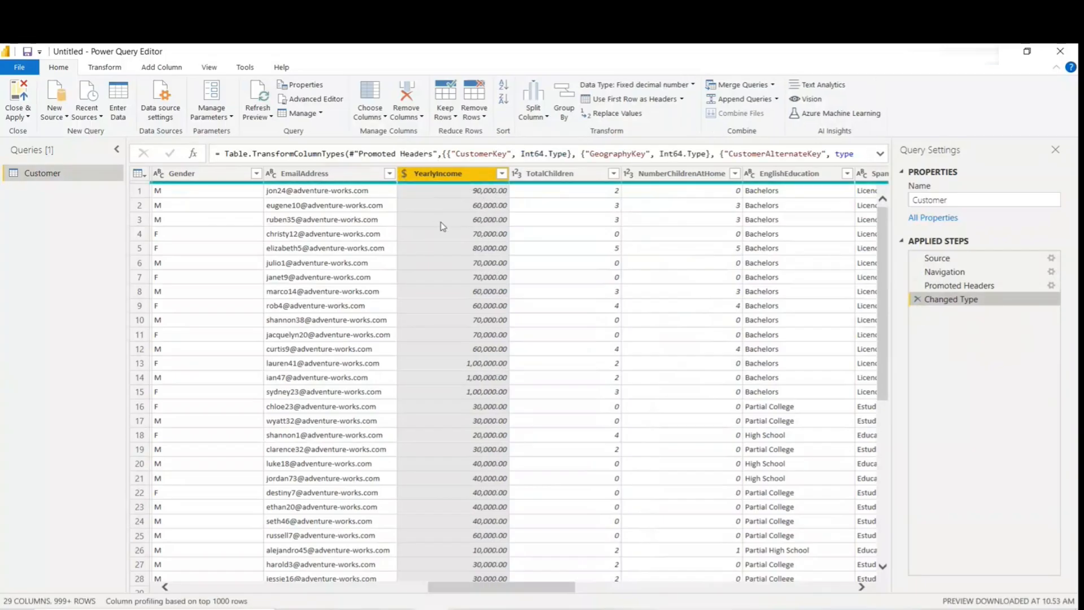
Step: Set the YearlyIncome column's data type to Whole Number, replacing the current type conversion
left_click(404, 173)
left_click(416, 220)
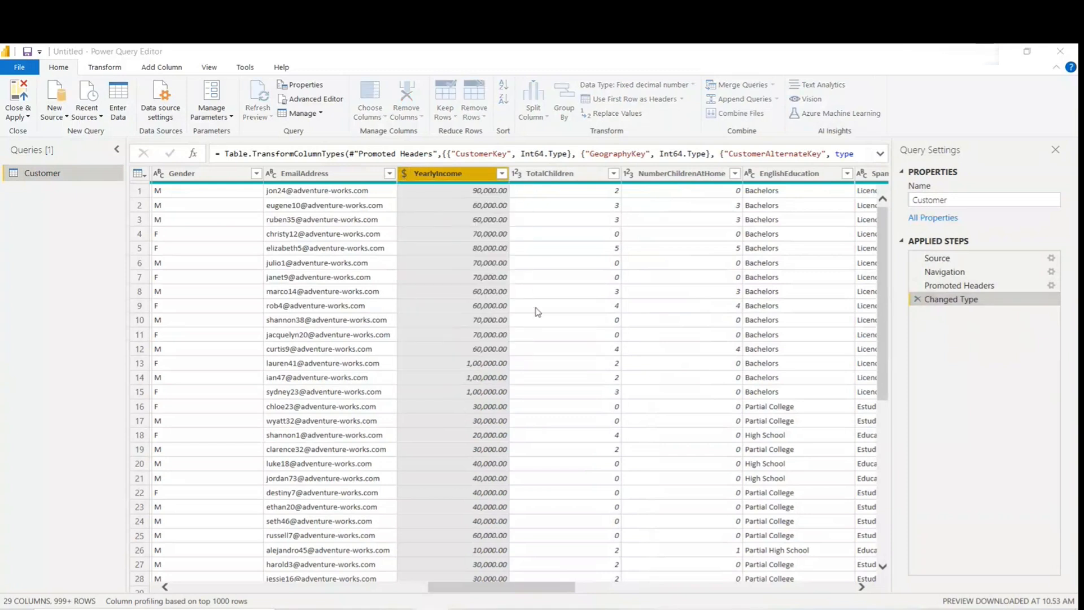
left_click(546, 370)
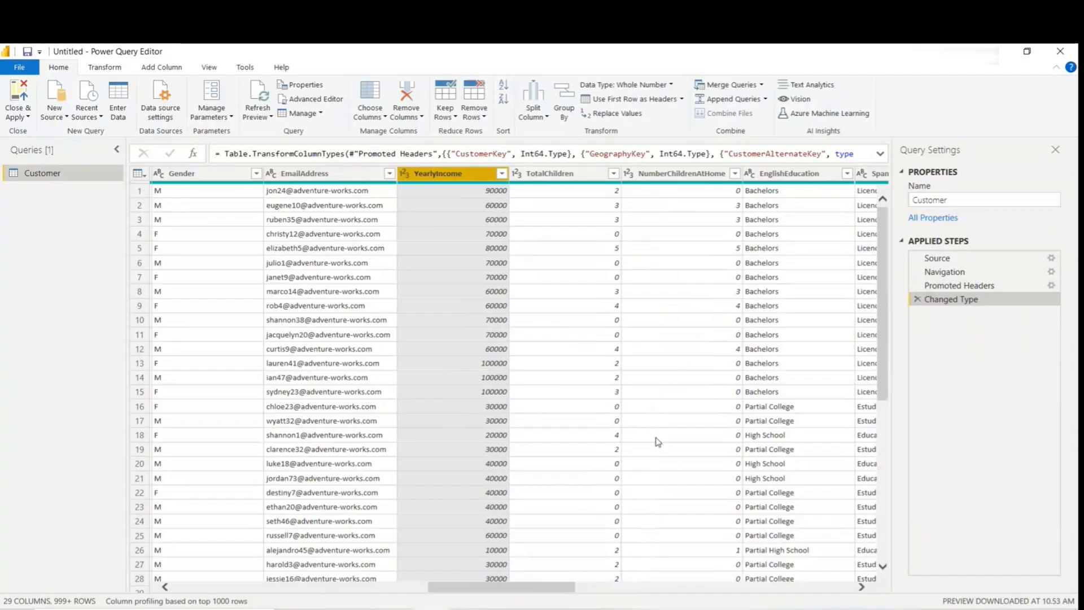
left_click(405, 173)
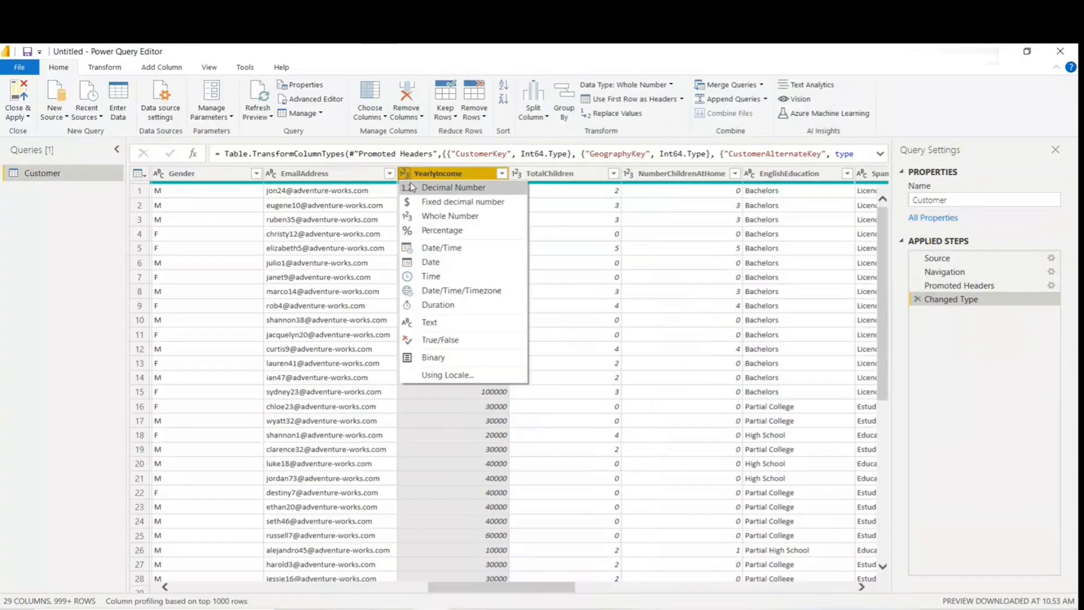
left_click(419, 221)
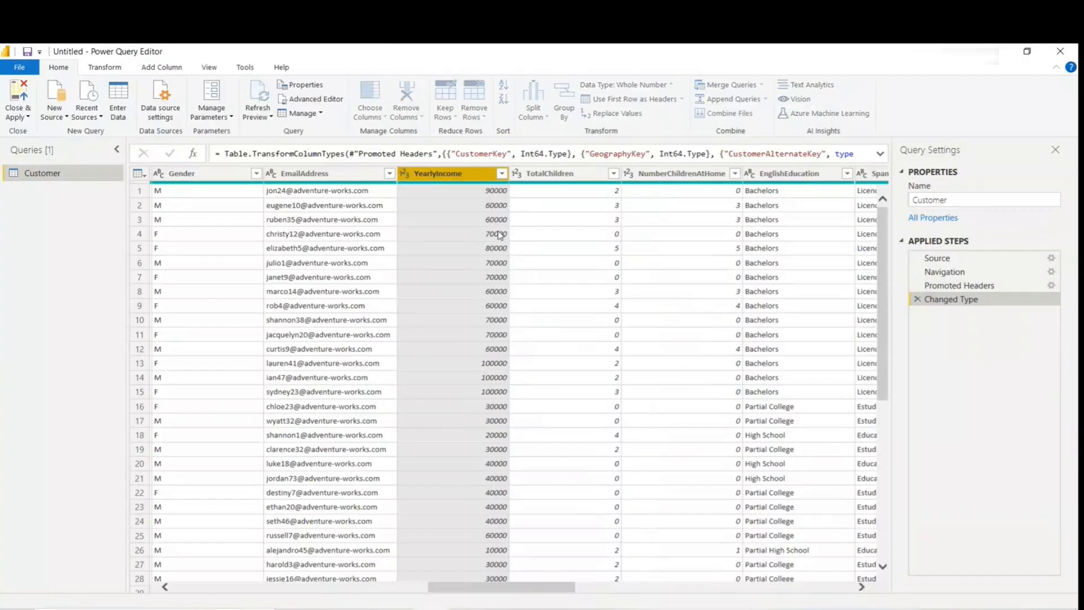
left_click(406, 174)
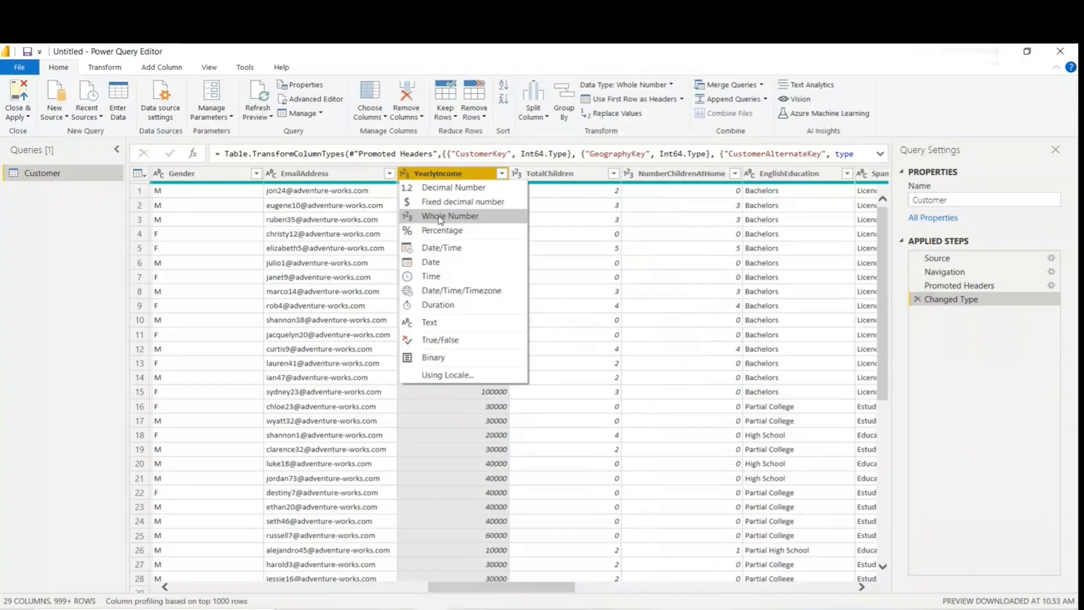
left_click(466, 191)
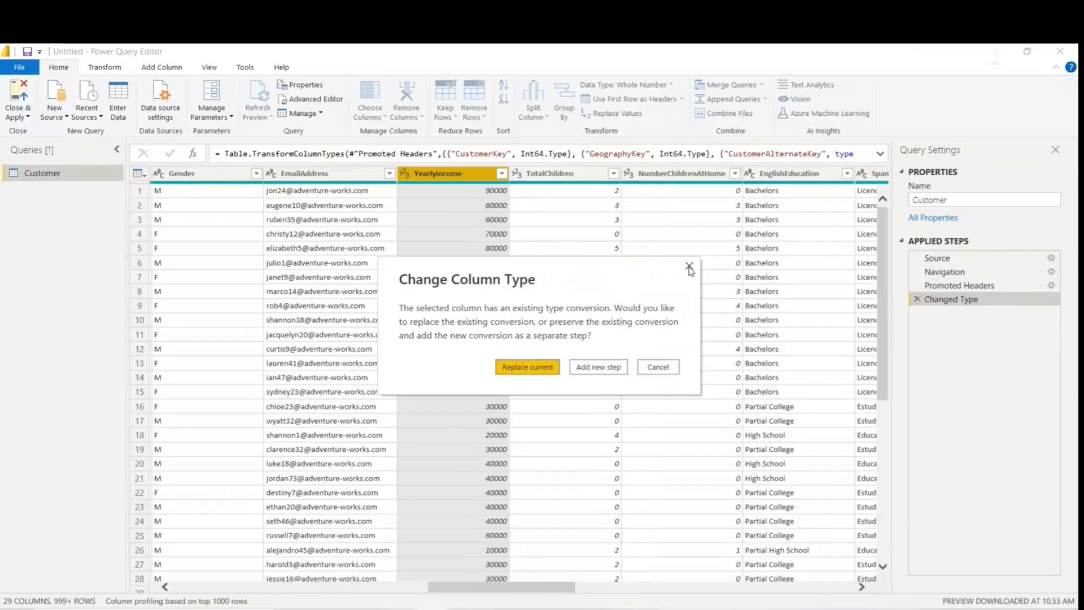
left_click(690, 269)
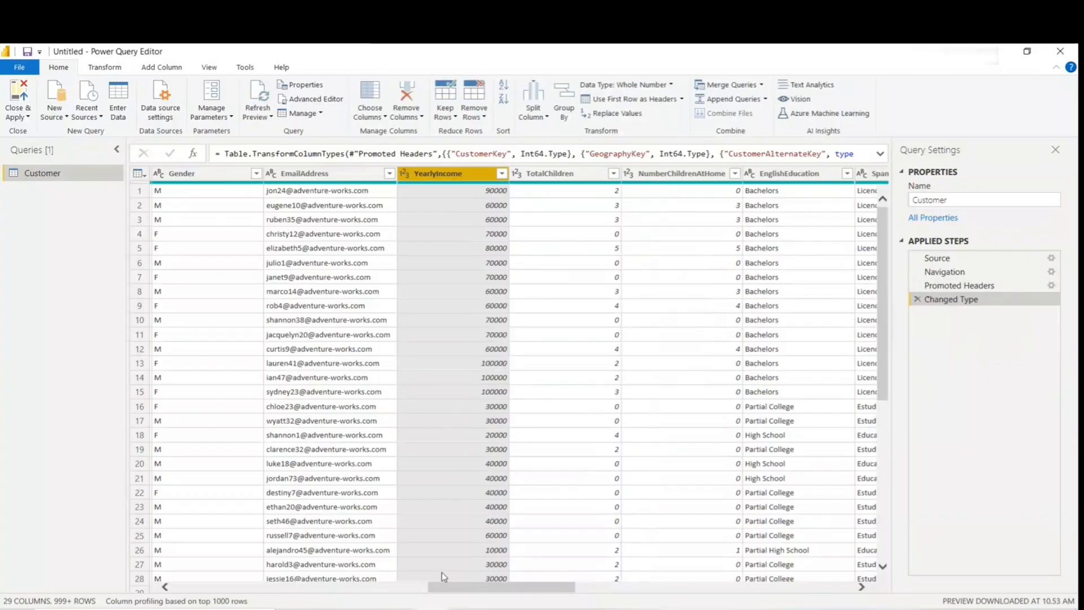
Step: Check the Title column's values and remove that column from the Customer query
left_click_drag(475, 591, 765, 607)
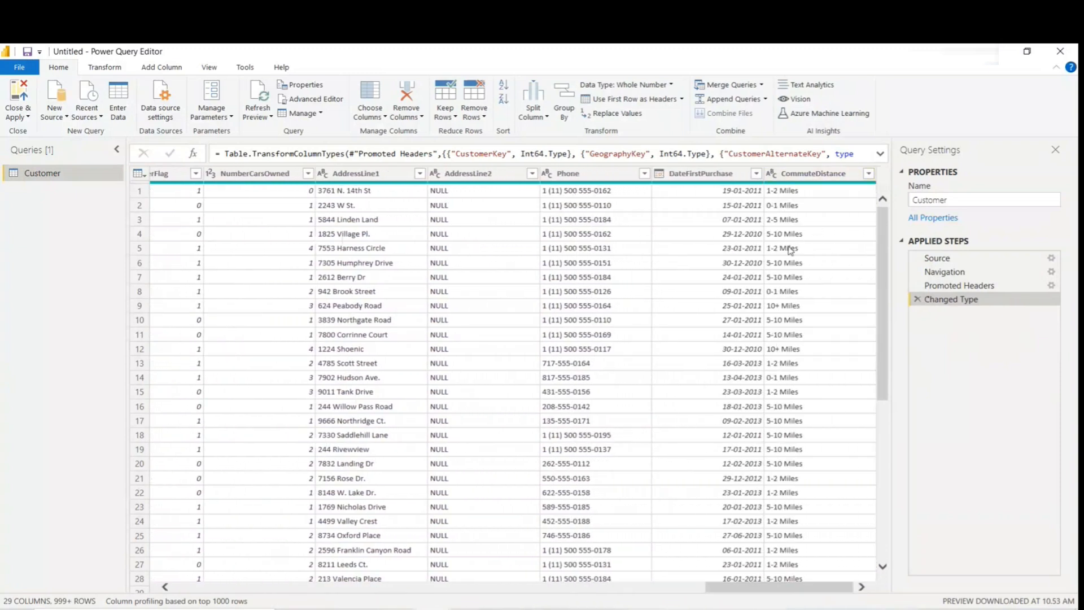
left_click_drag(756, 593, 166, 591)
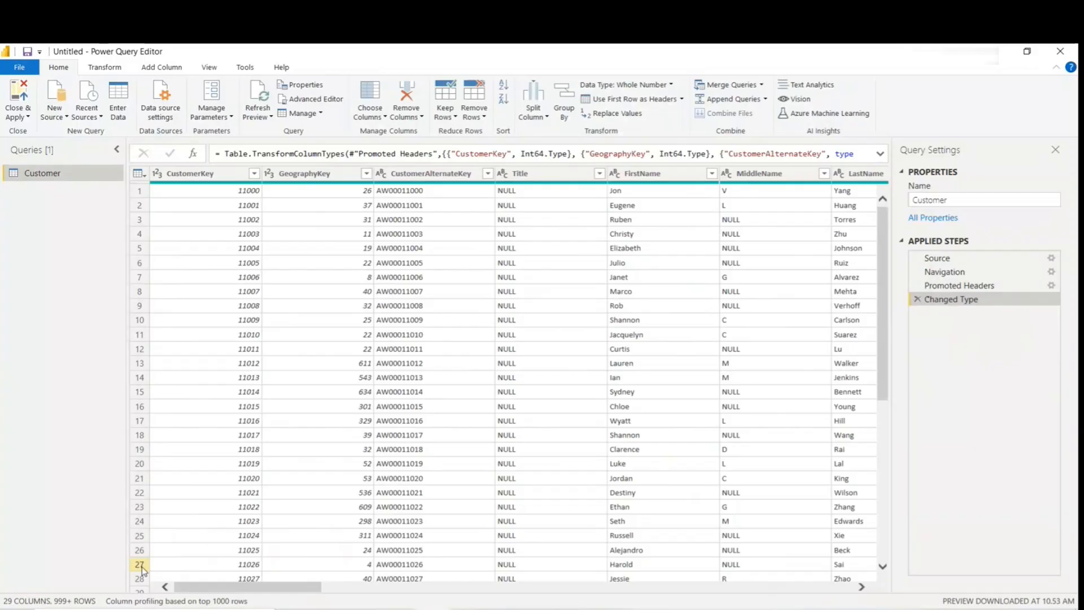
left_click(540, 176)
scroll(537, 286, "down", 20)
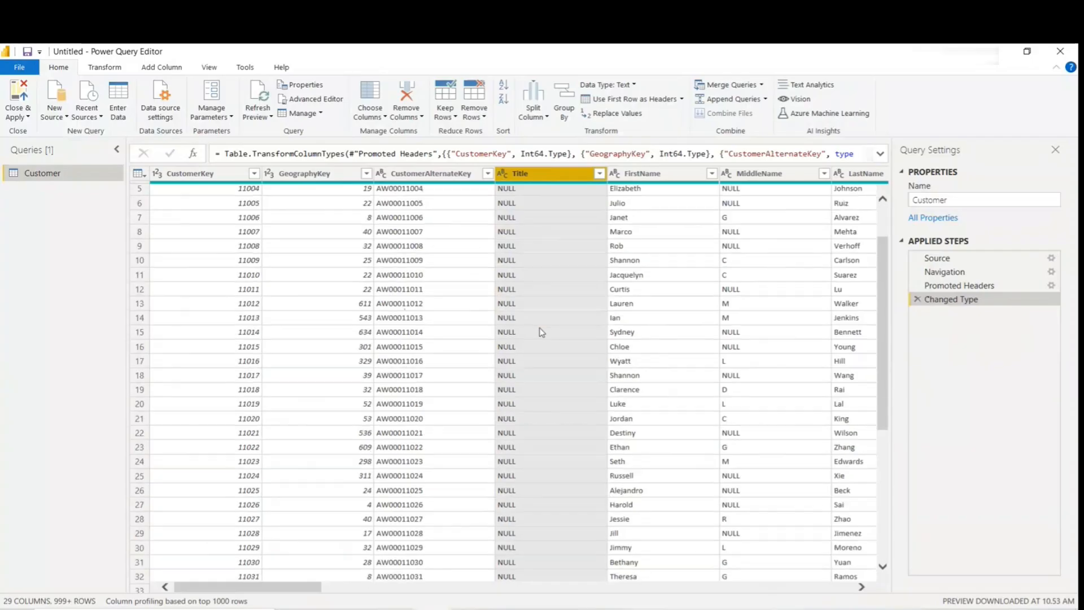
scroll(541, 333, "up", 20)
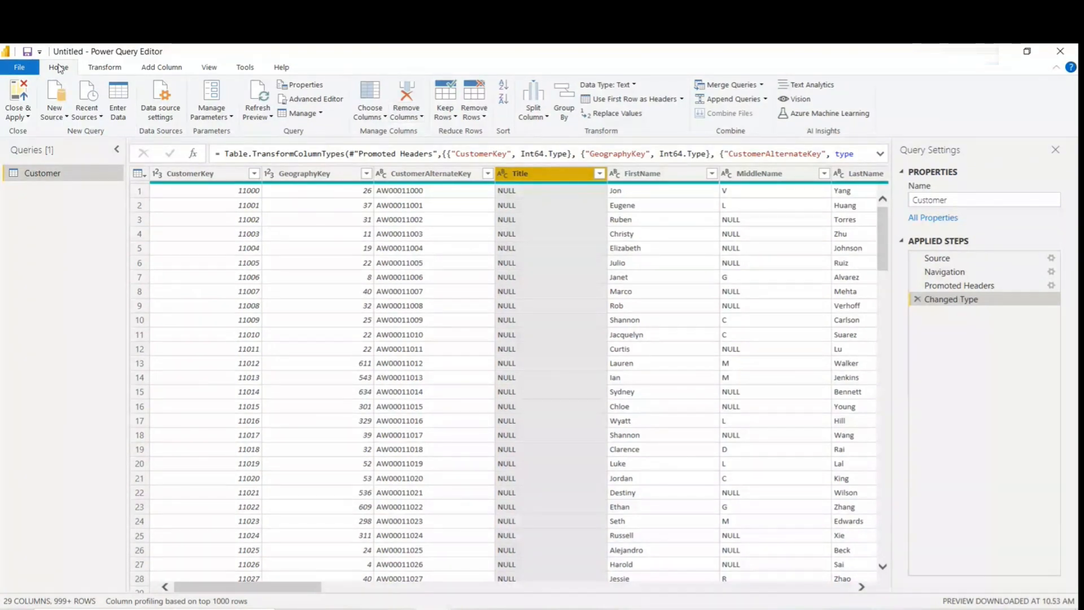
left_click(105, 68)
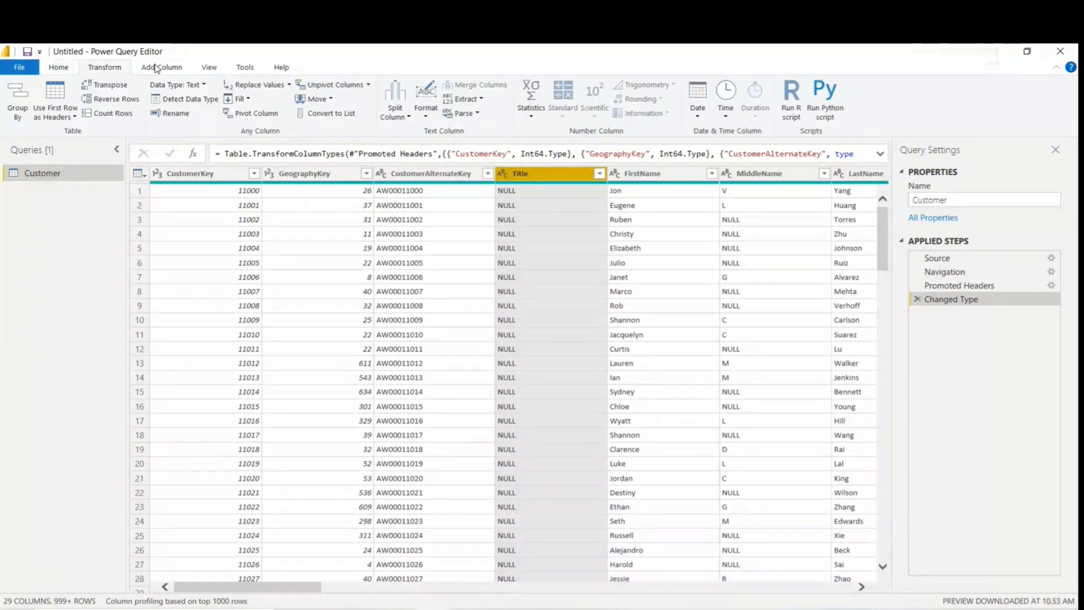
left_click(245, 67)
left_click(208, 67)
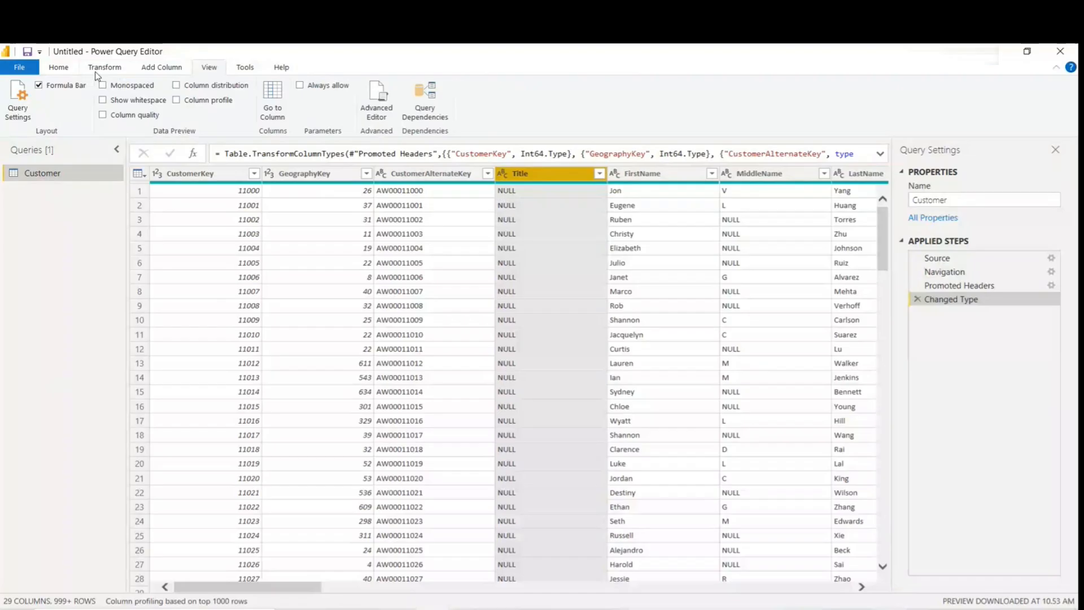
left_click(59, 69)
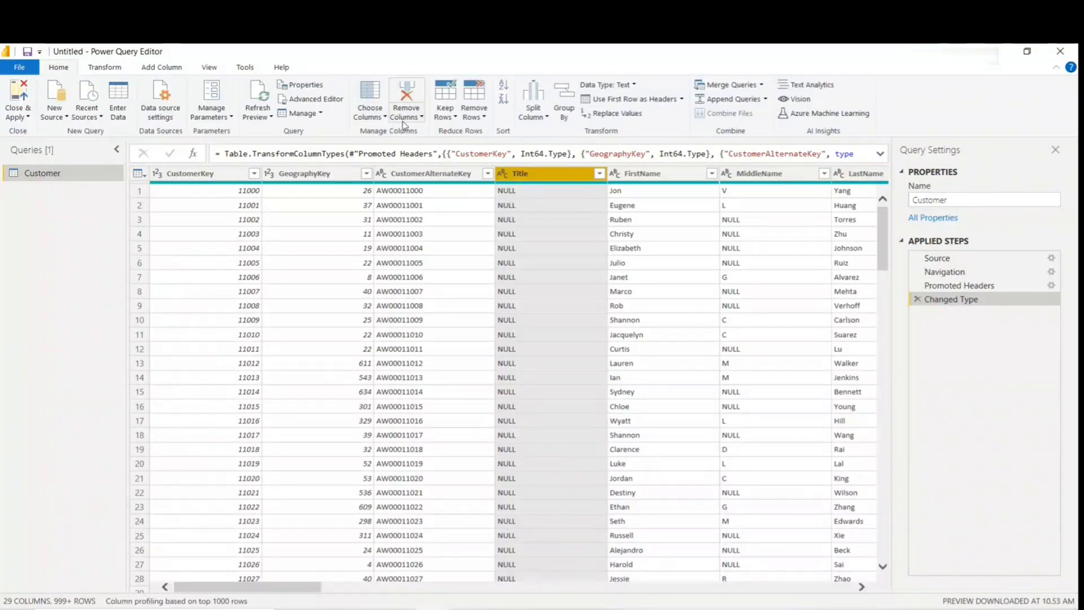
left_click(423, 117)
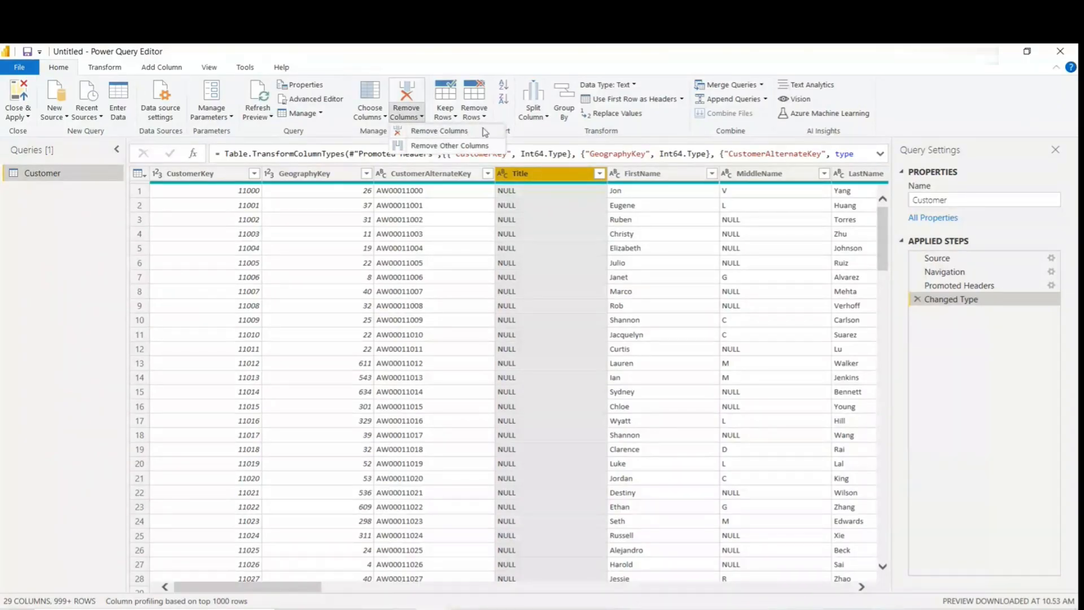
left_click(450, 131)
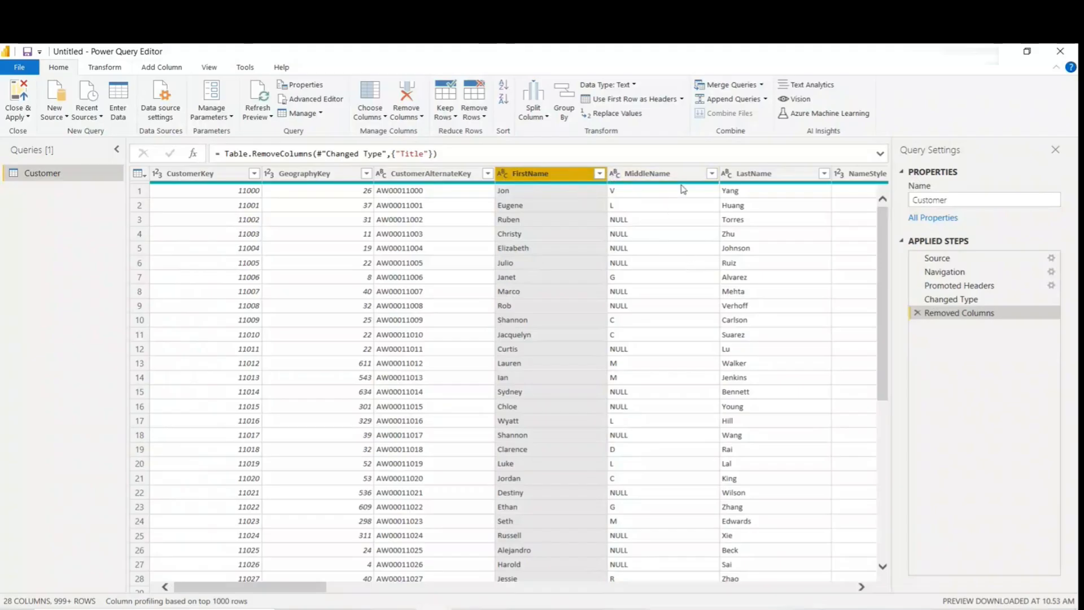
Step: Select the EmailAddress column and review the available options for keeping and removing rows
left_click(644, 176)
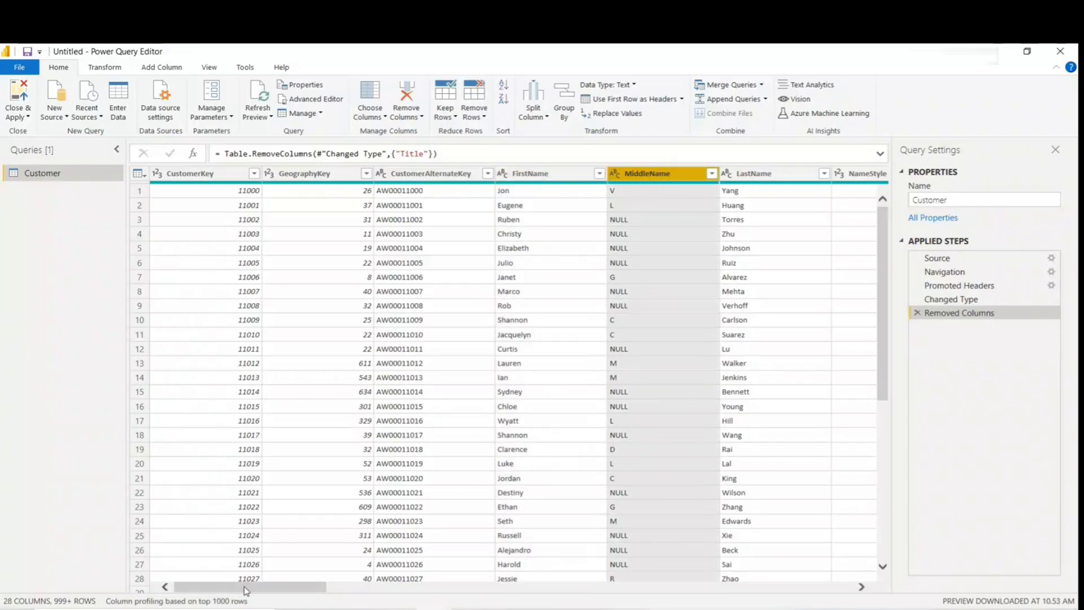
left_click_drag(246, 590, 449, 586)
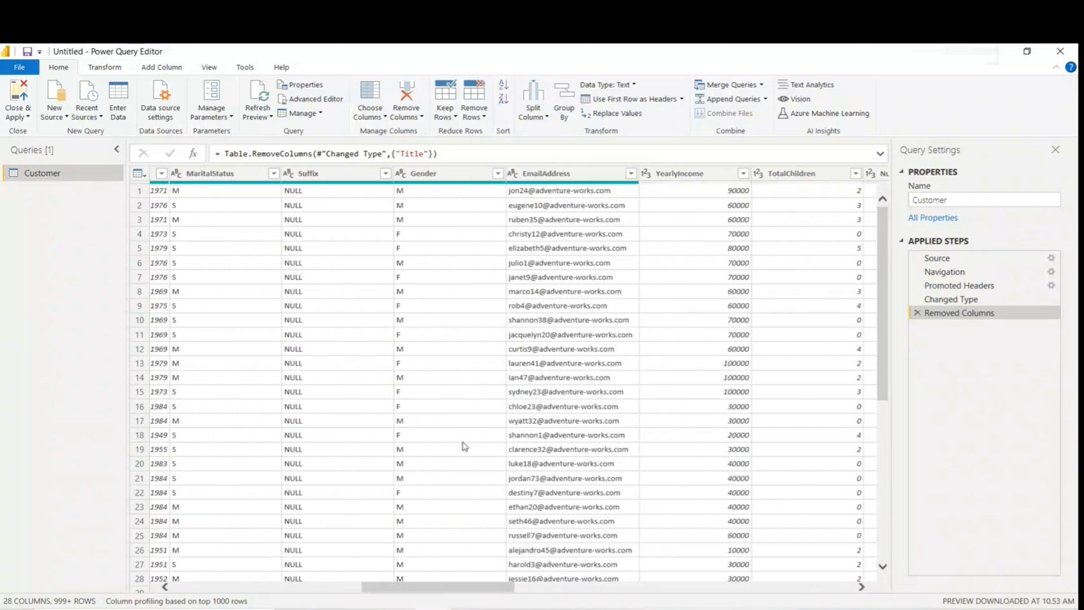
left_click(586, 179)
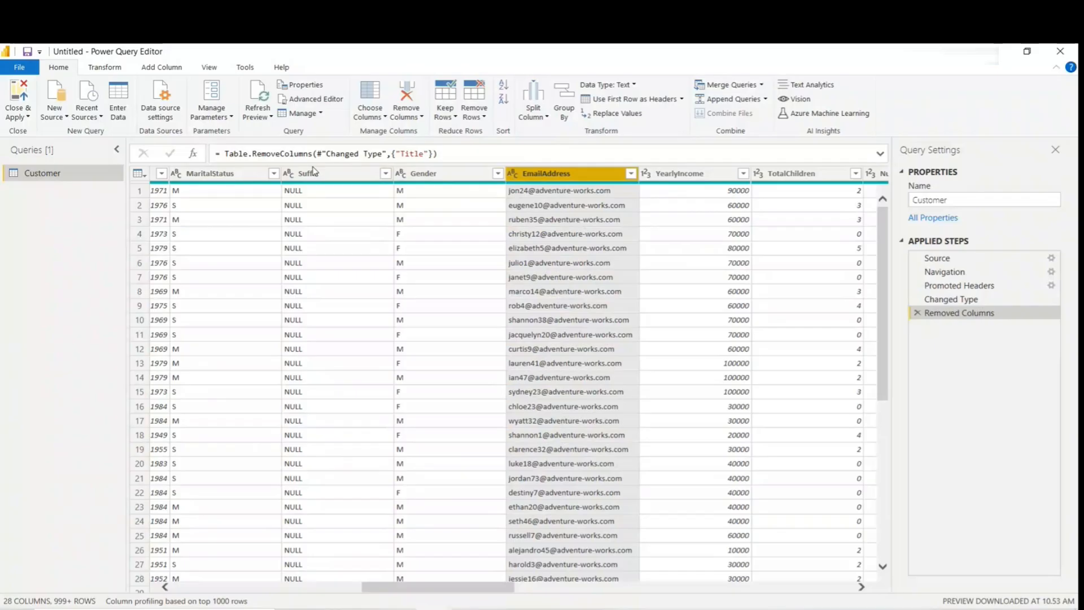
left_click(456, 123)
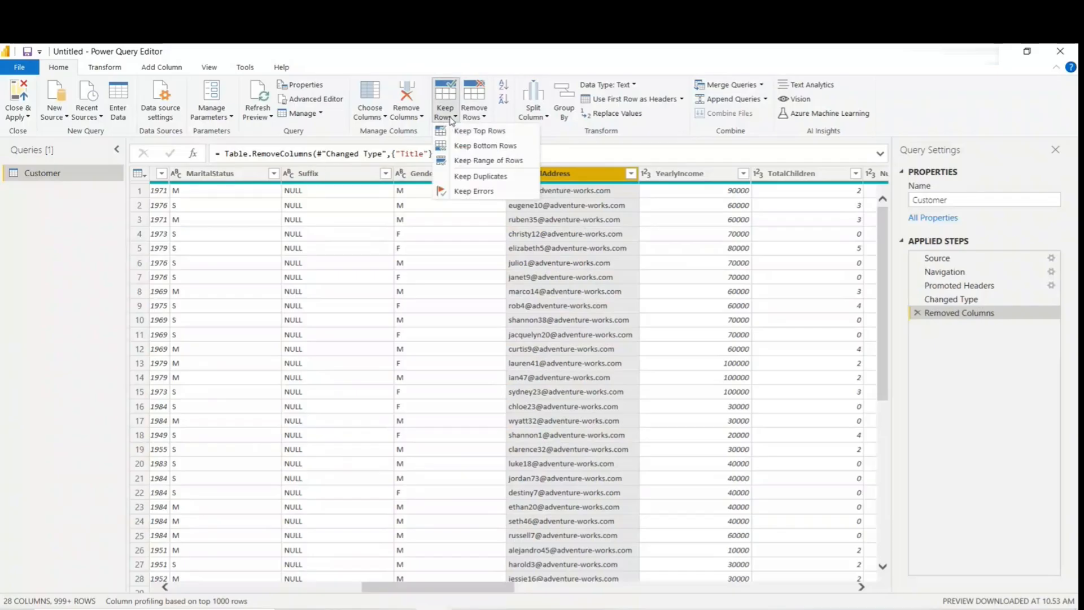
left_click(478, 115)
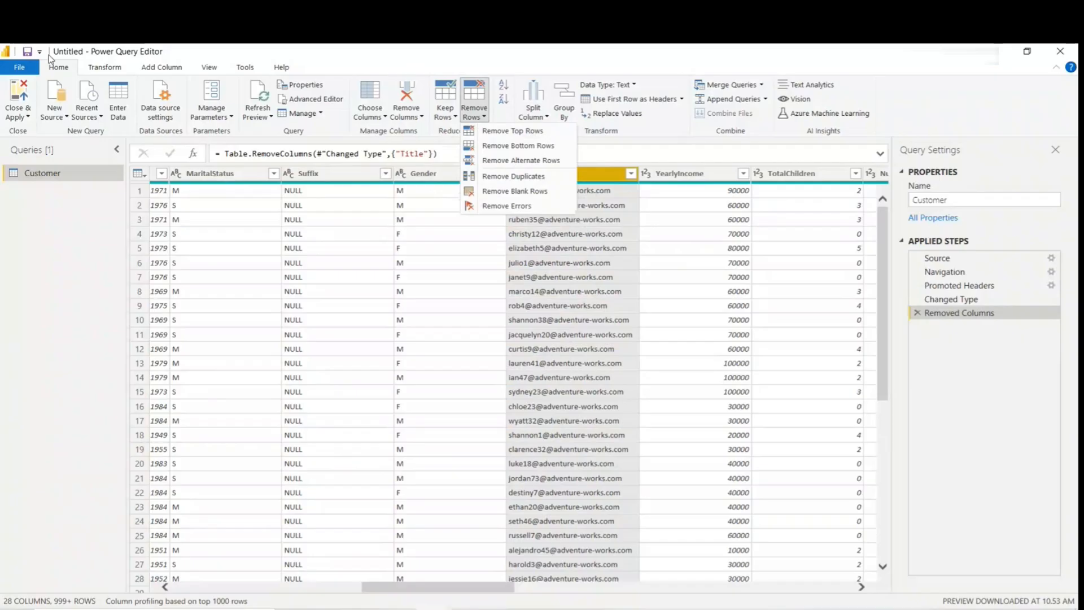
left_click(69, 70)
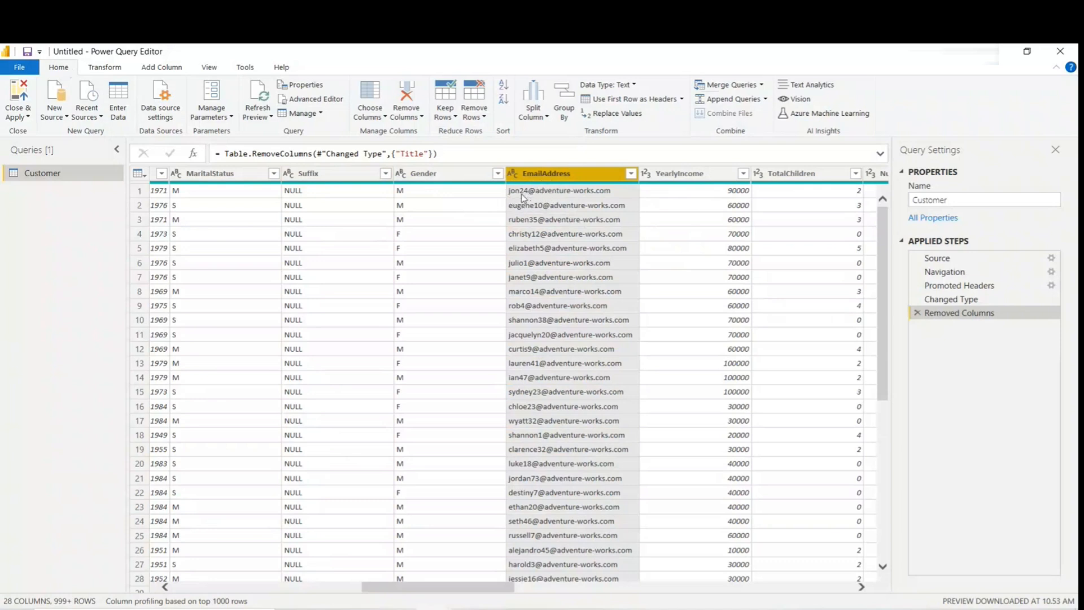
Step: Transform the EmailAddress column in place by extracting the text before the "@" delimiter
left_click(104, 69)
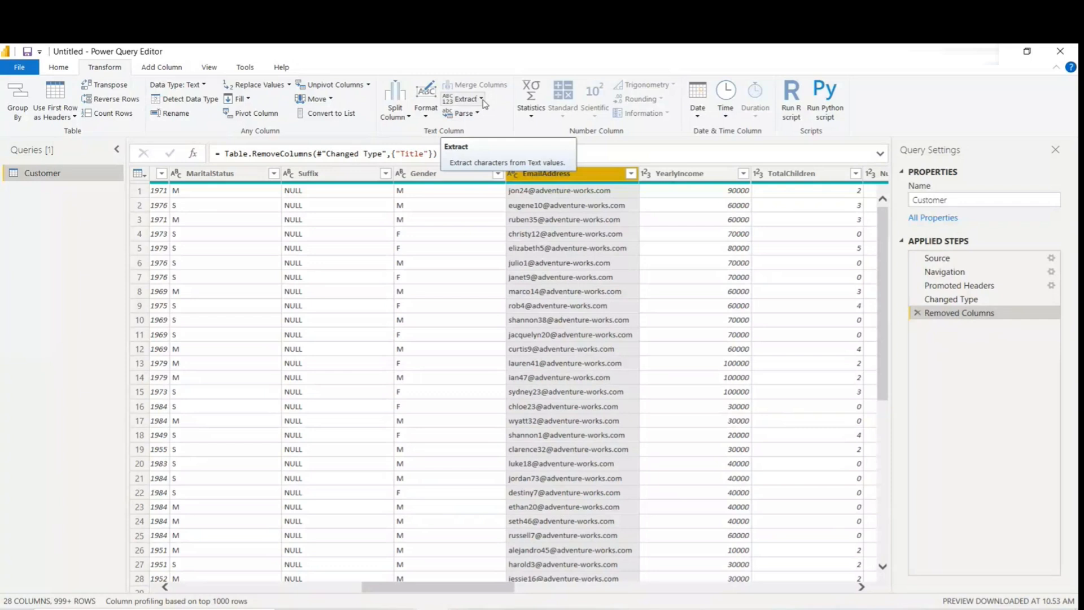
left_click(483, 99)
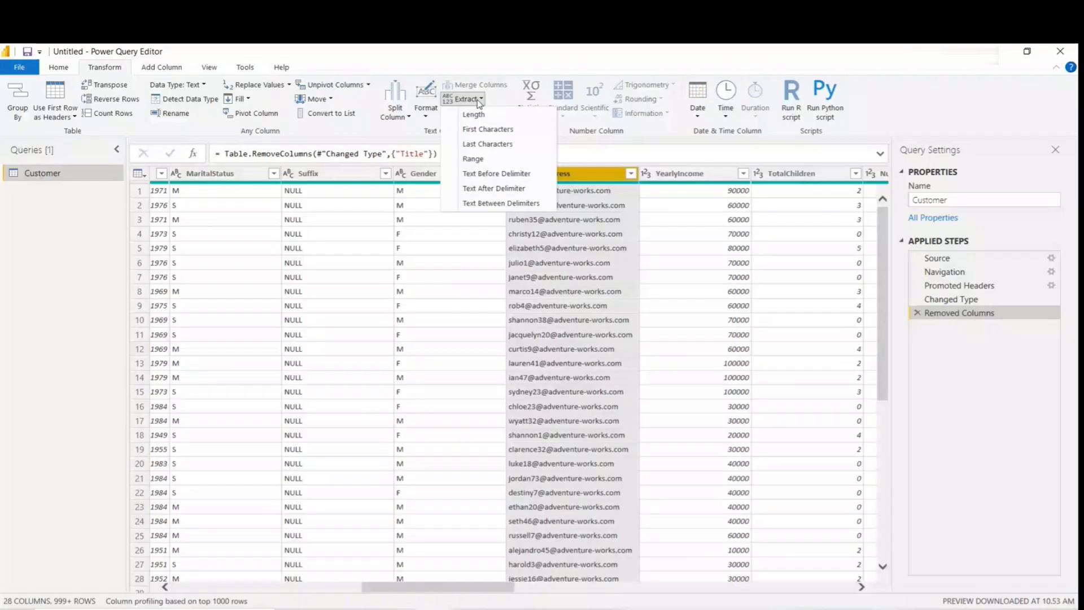
left_click(532, 235)
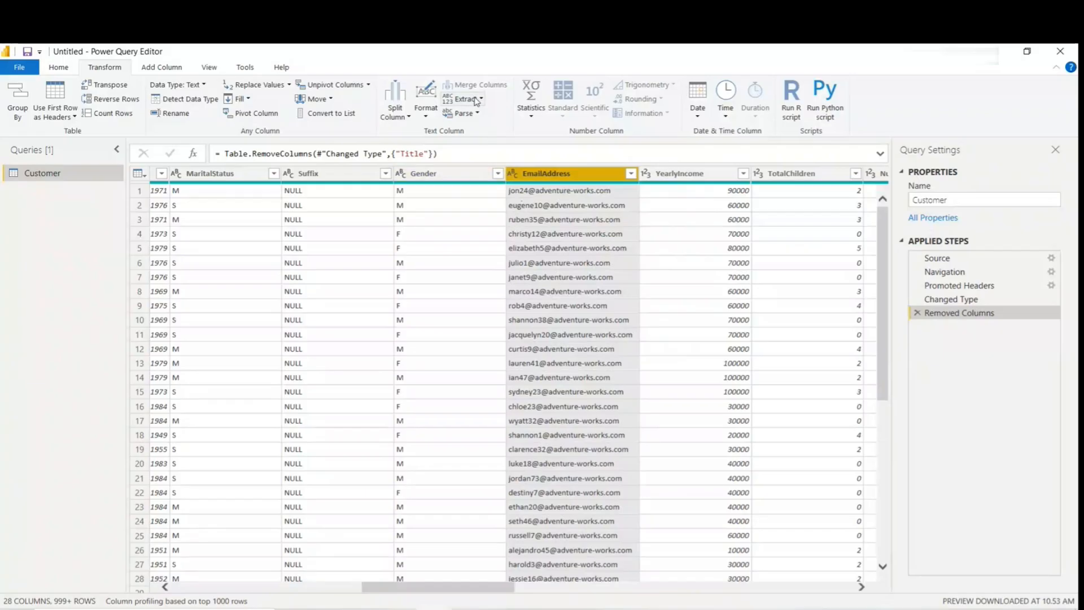
left_click(408, 116)
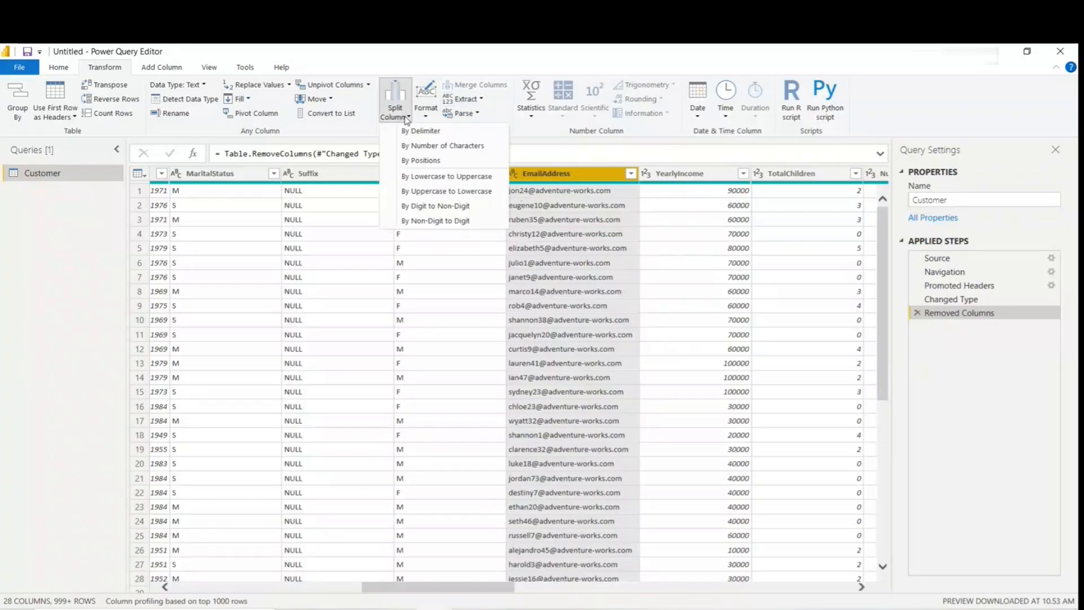
left_click(479, 100)
left_click(479, 101)
left_click(479, 100)
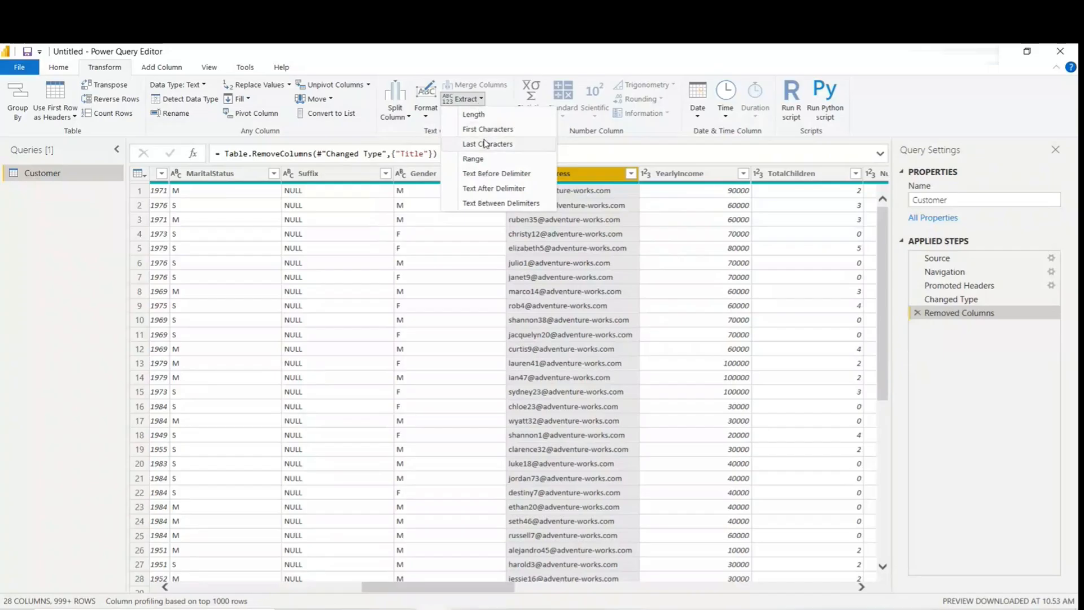
left_click(493, 175)
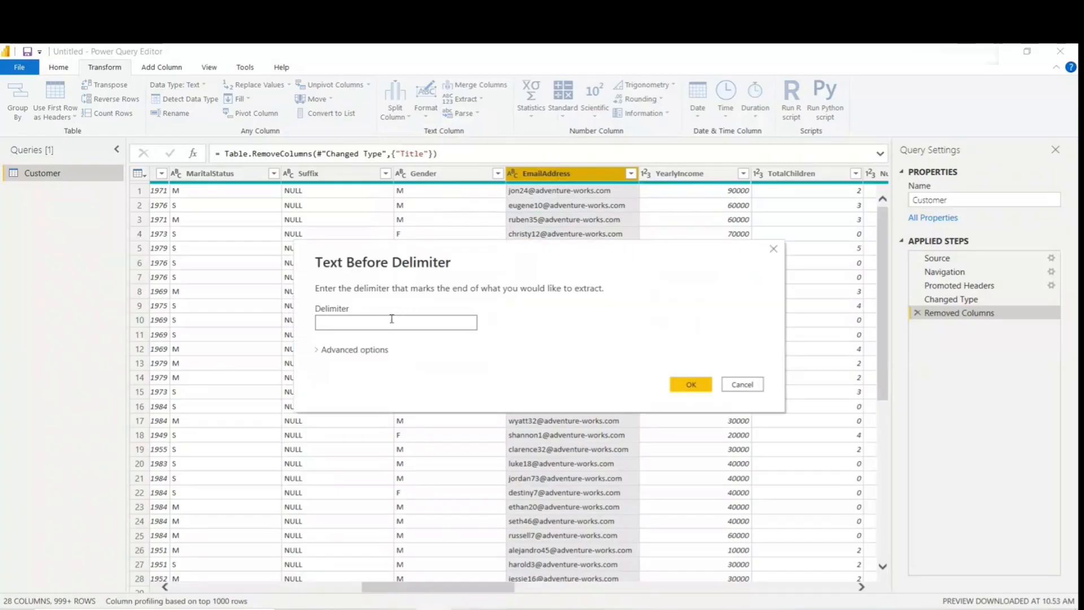
type("@")
left_click(320, 351)
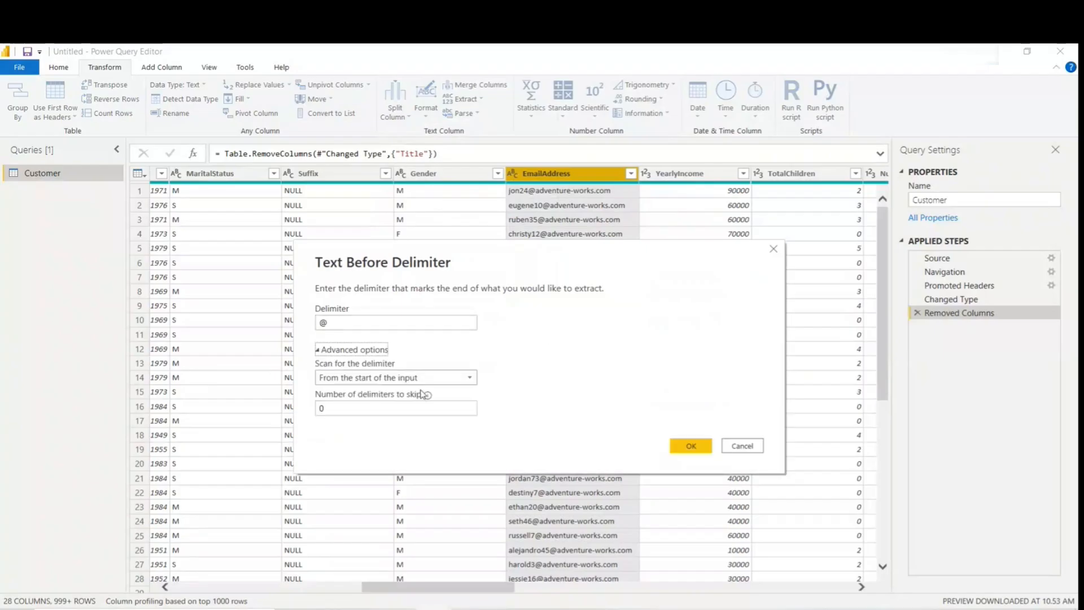
left_click(351, 351)
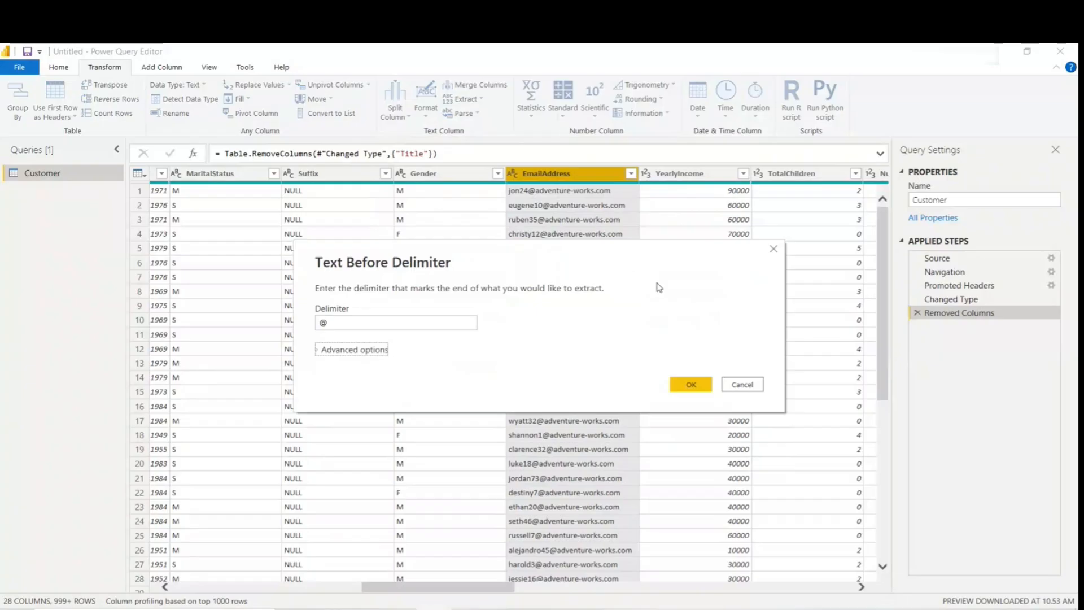
left_click(678, 385)
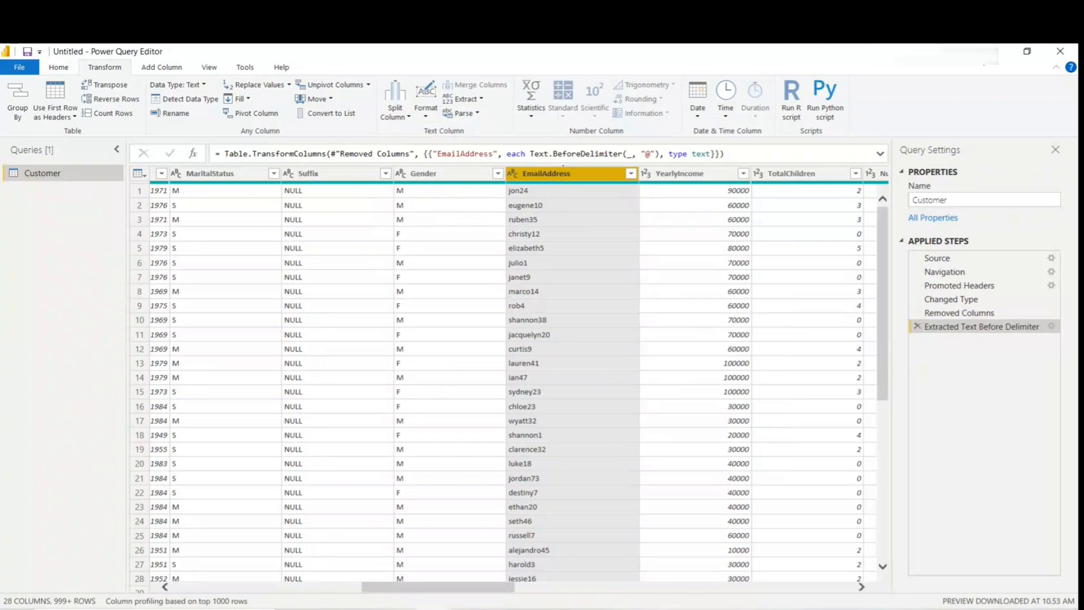
Step: Review the Text Before Delimiter options again, and delete the in-place extraction step from the Customer query
left_click(481, 101)
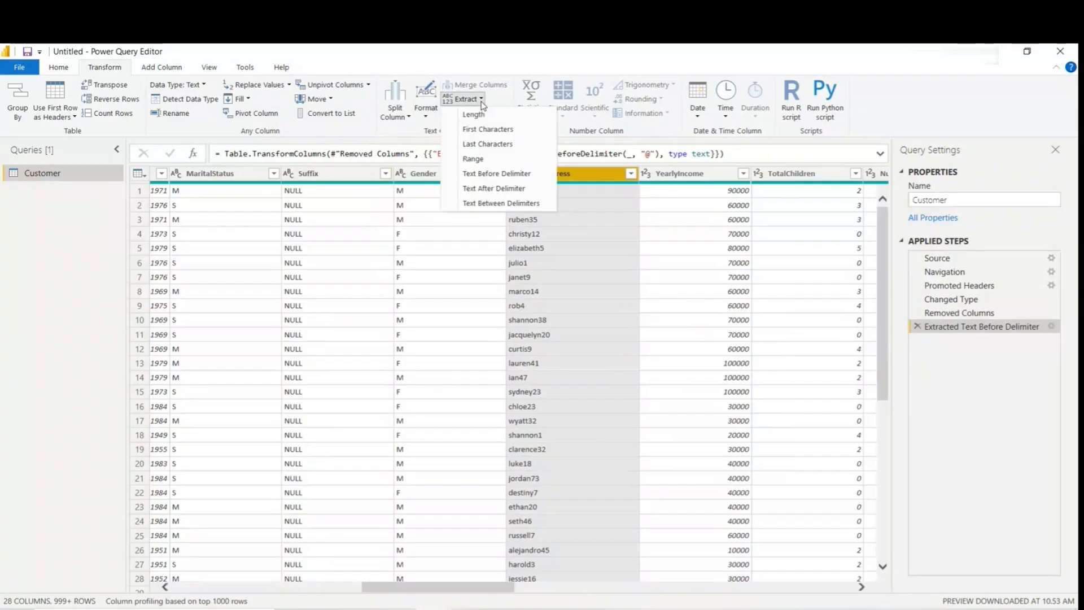
left_click(499, 180)
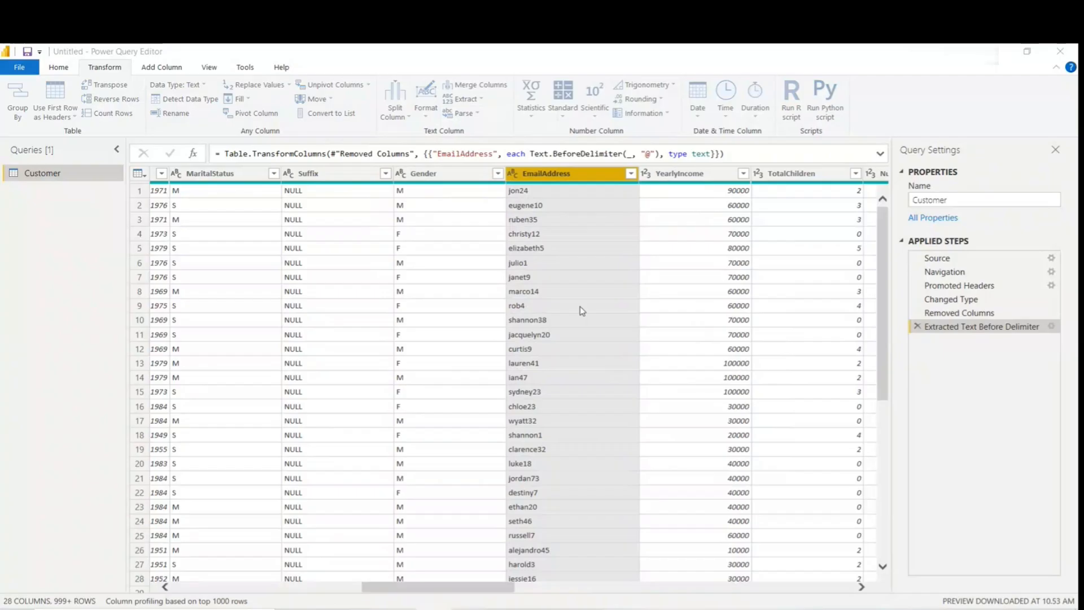
left_click(341, 350)
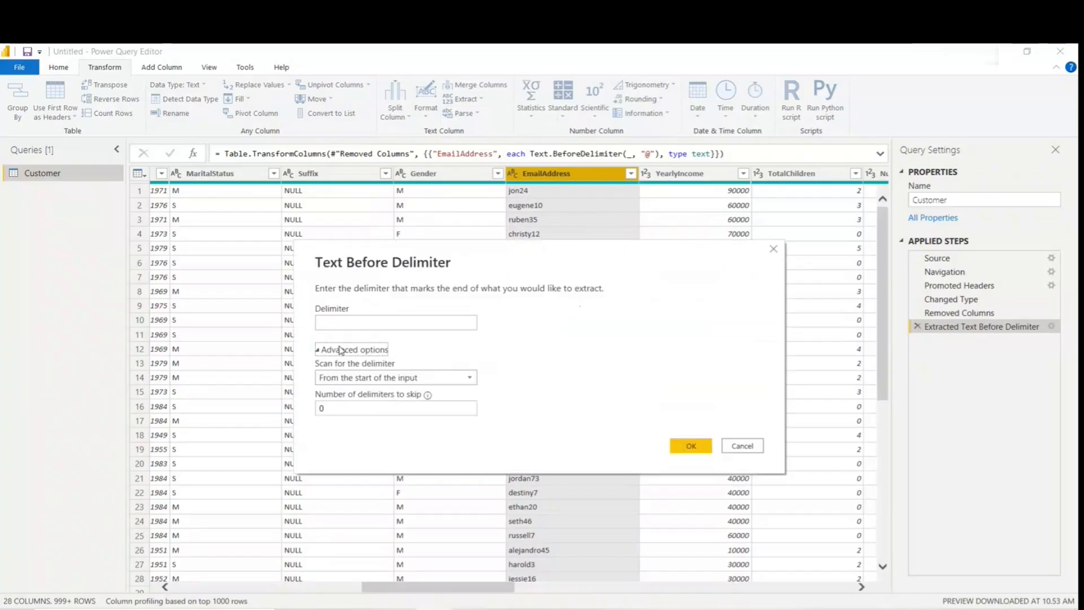
left_click(341, 350)
left_click(734, 384)
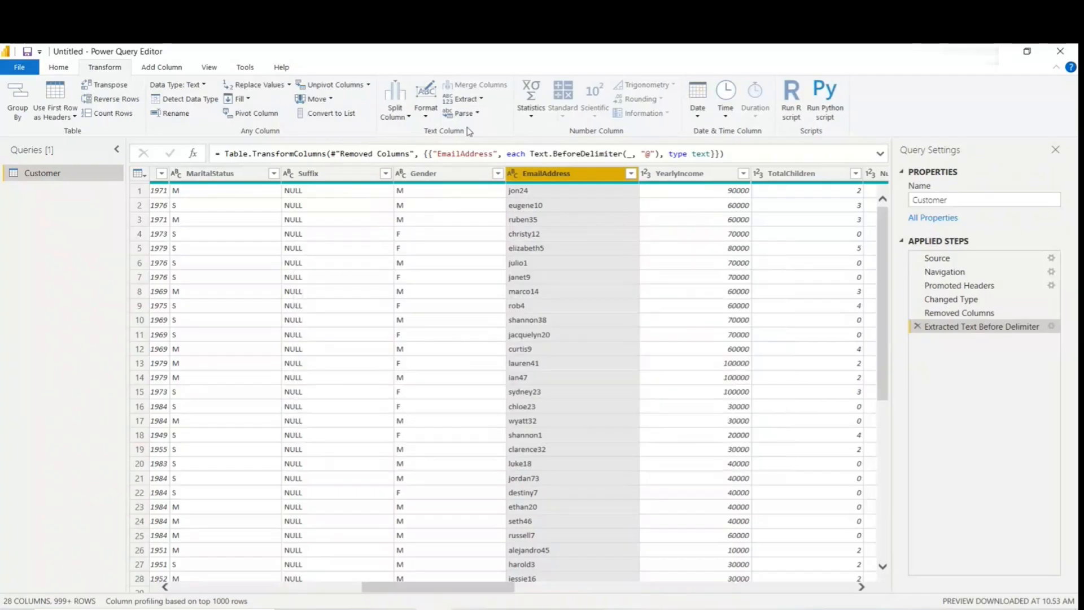
left_click(464, 99)
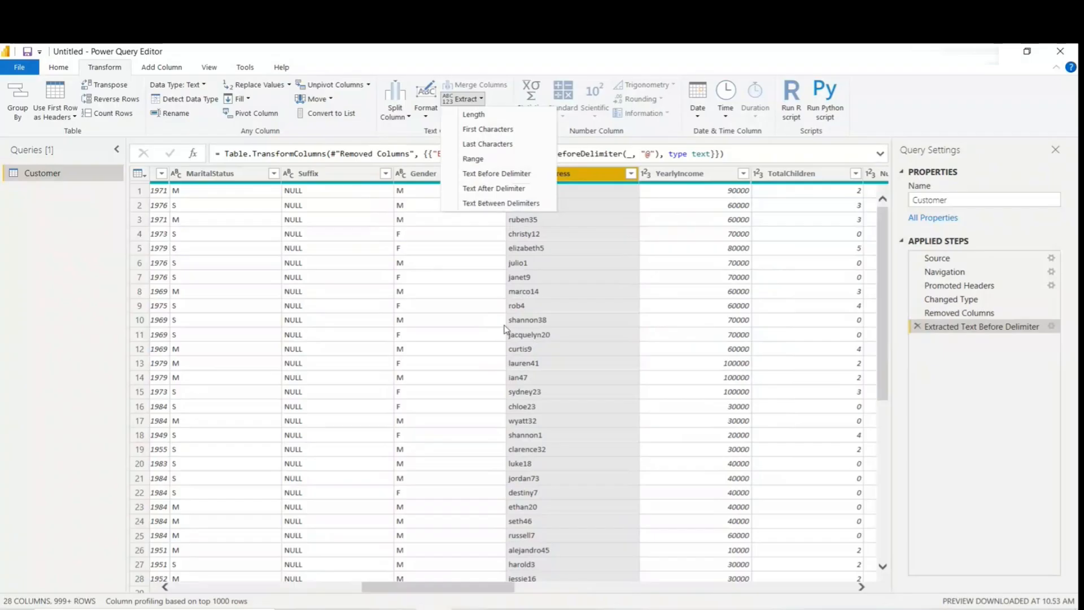
left_click(685, 326)
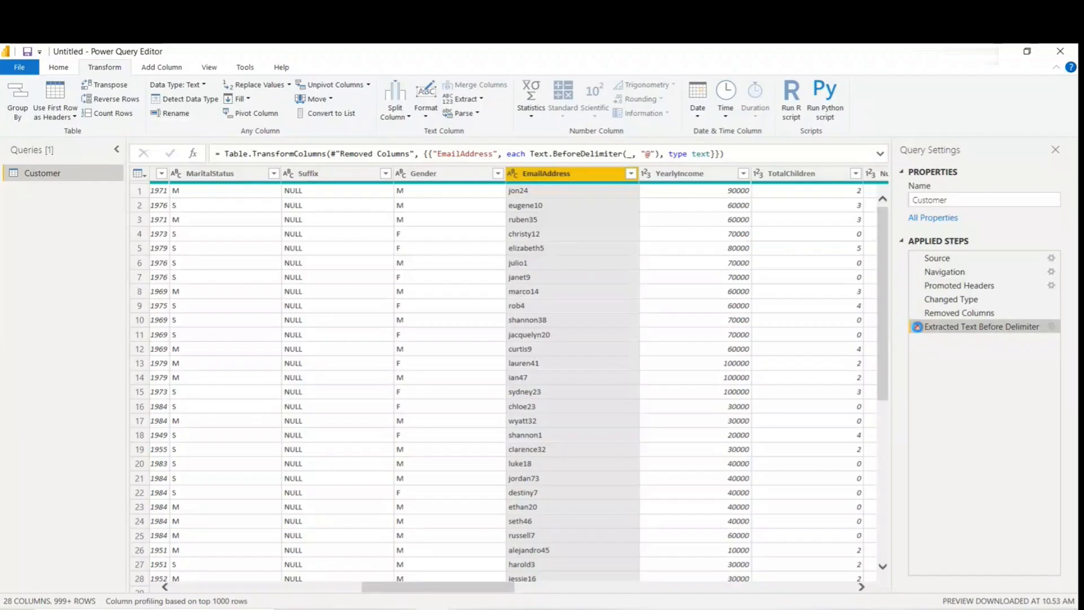
left_click(917, 326)
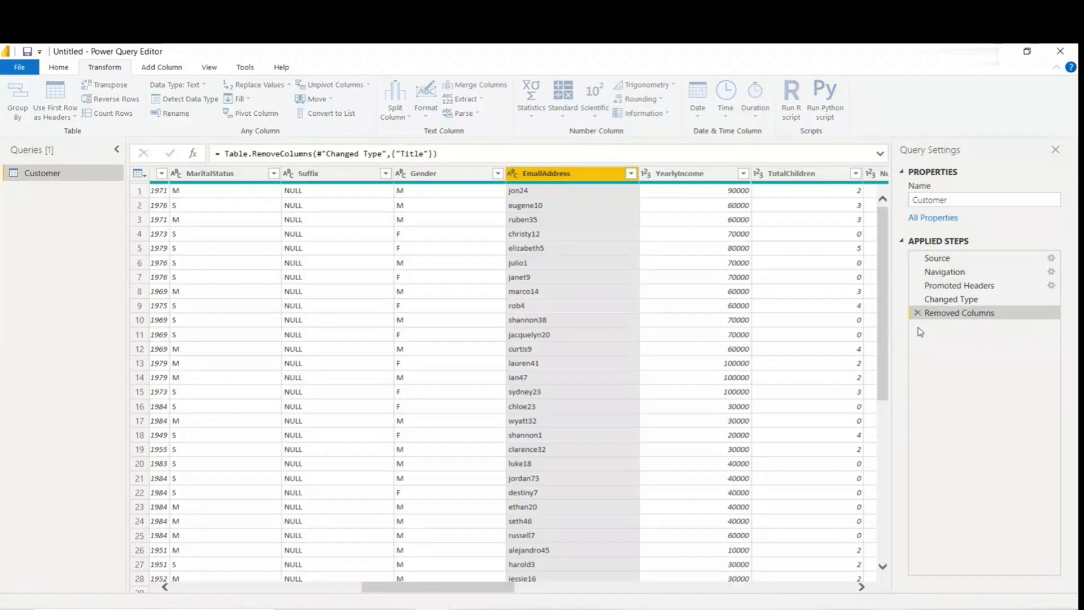
Step: Add a new column holding the text before the "@" delimiter in EmailAddress, keeping the original column
left_click(171, 69)
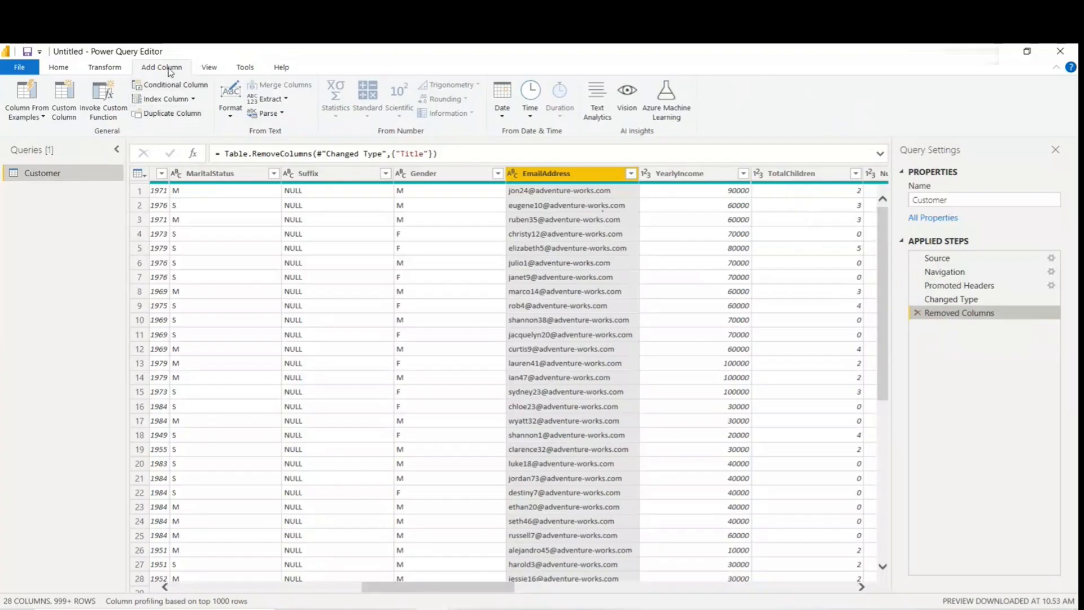
left_click(282, 102)
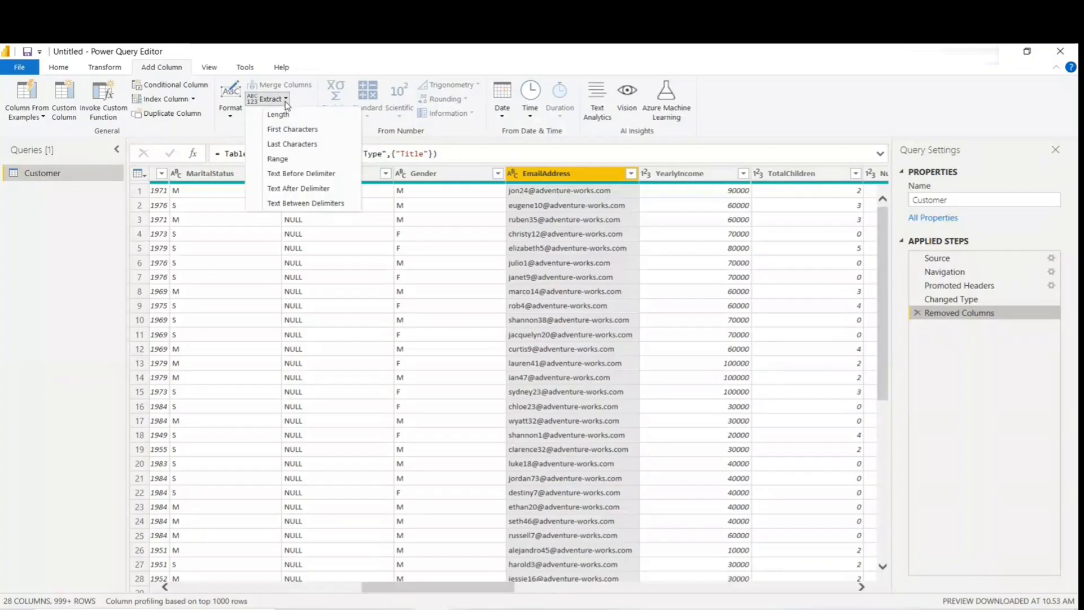
left_click(296, 177)
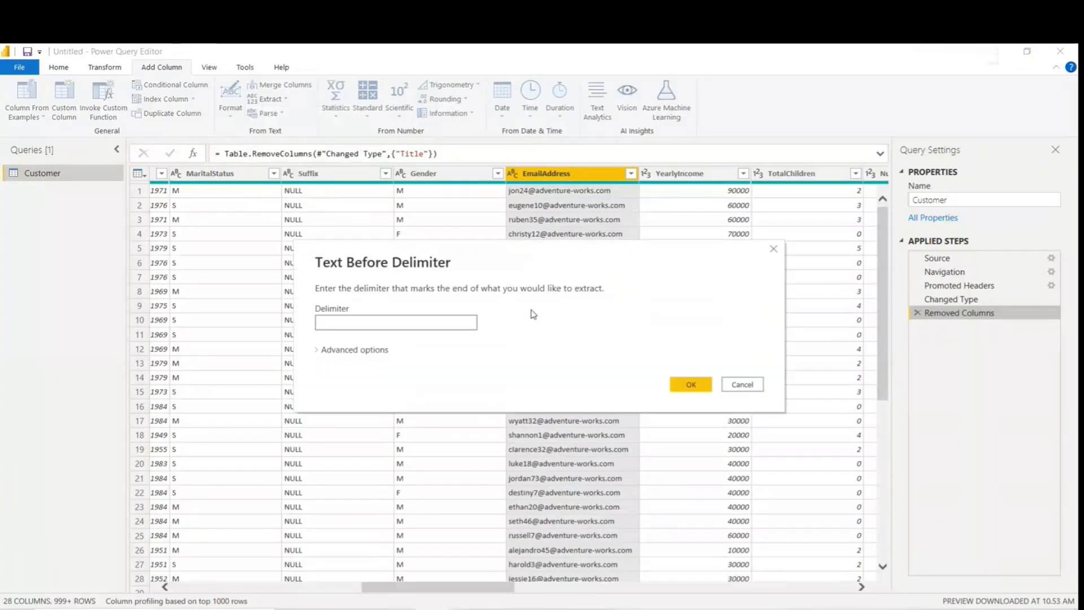
type("@")
left_click(686, 389)
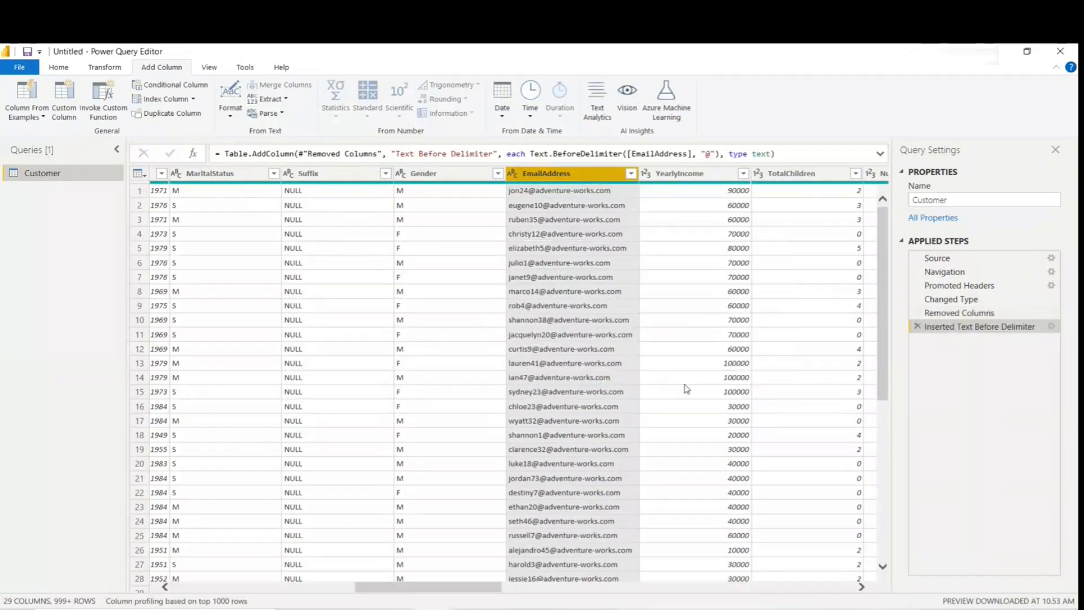
left_click_drag(437, 588, 837, 593)
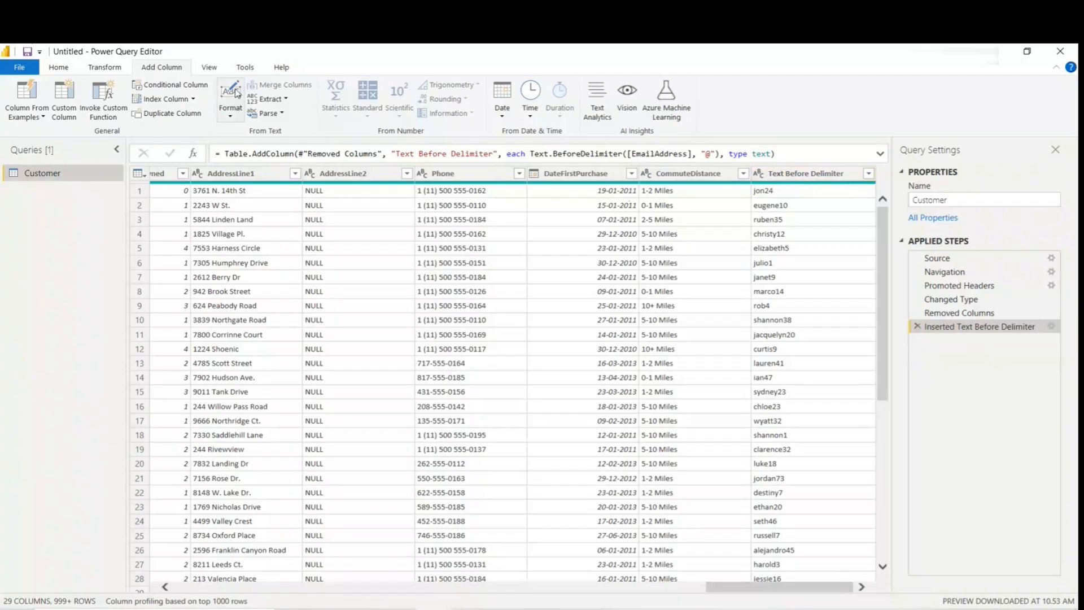
Step: Rename the added Text Before Delimiter column as "User name"
left_click(285, 100)
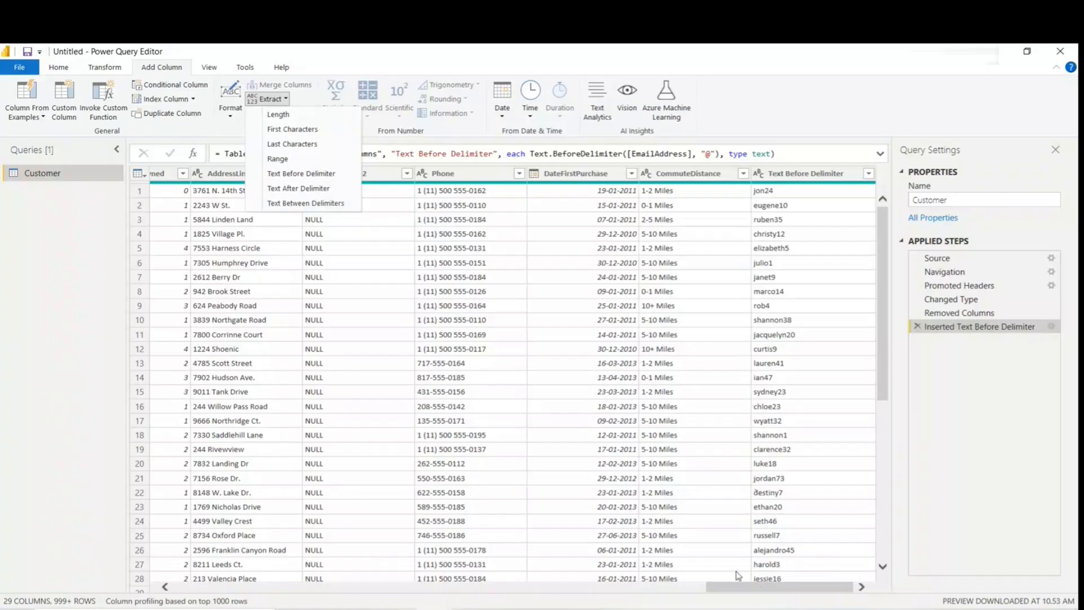
left_click(741, 591)
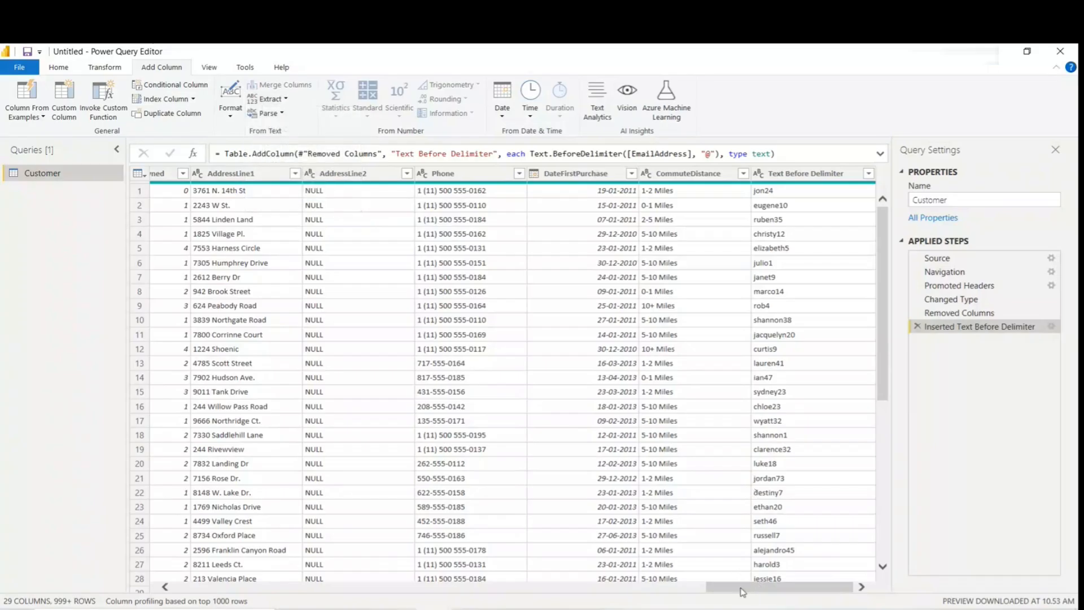
left_click_drag(736, 591, 799, 583)
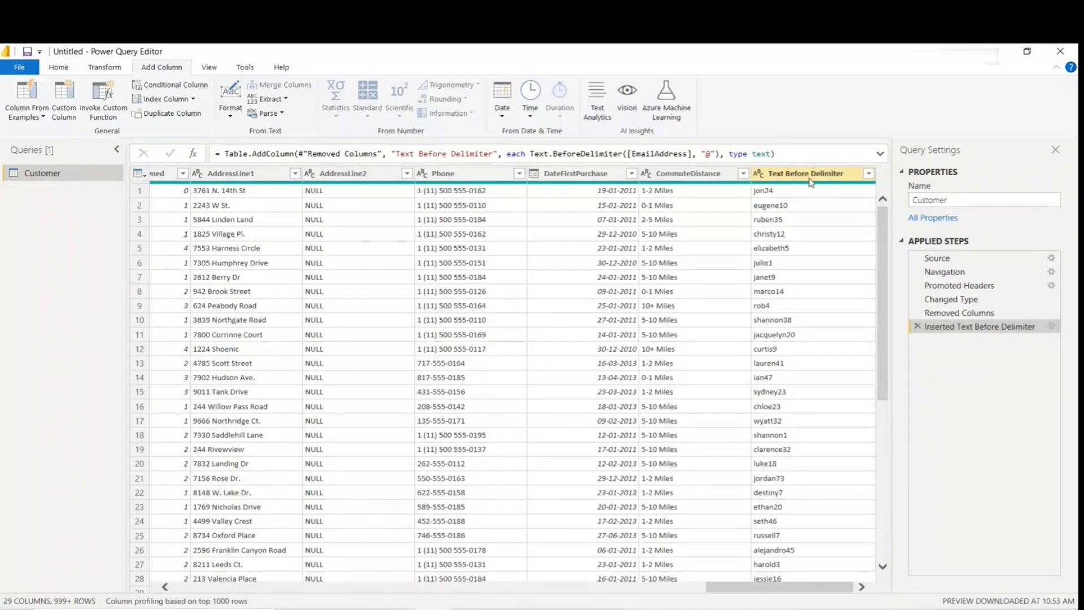
double_click(803, 175)
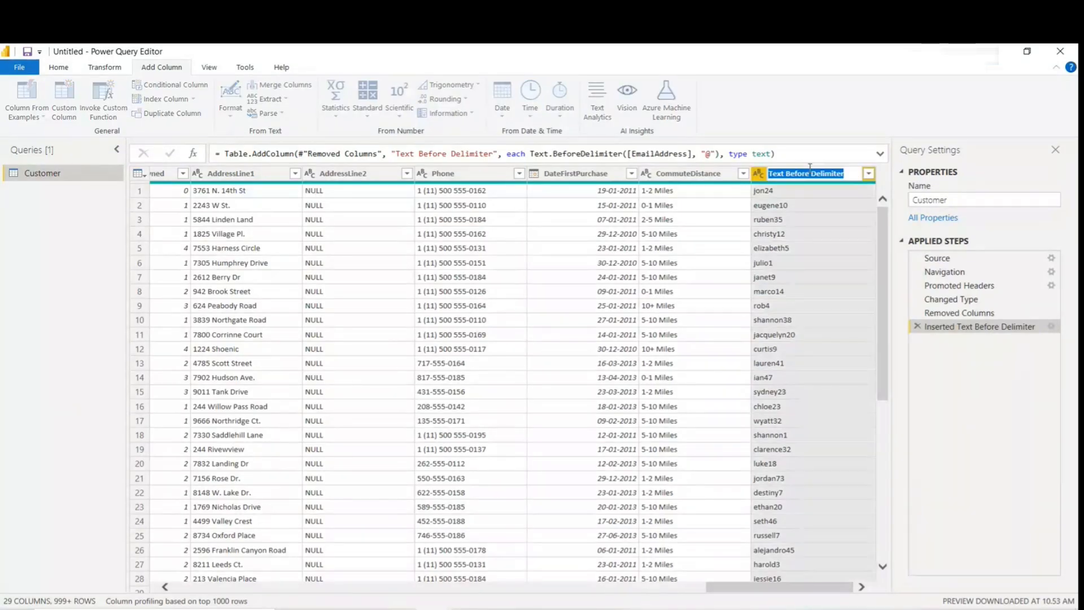
type("User name")
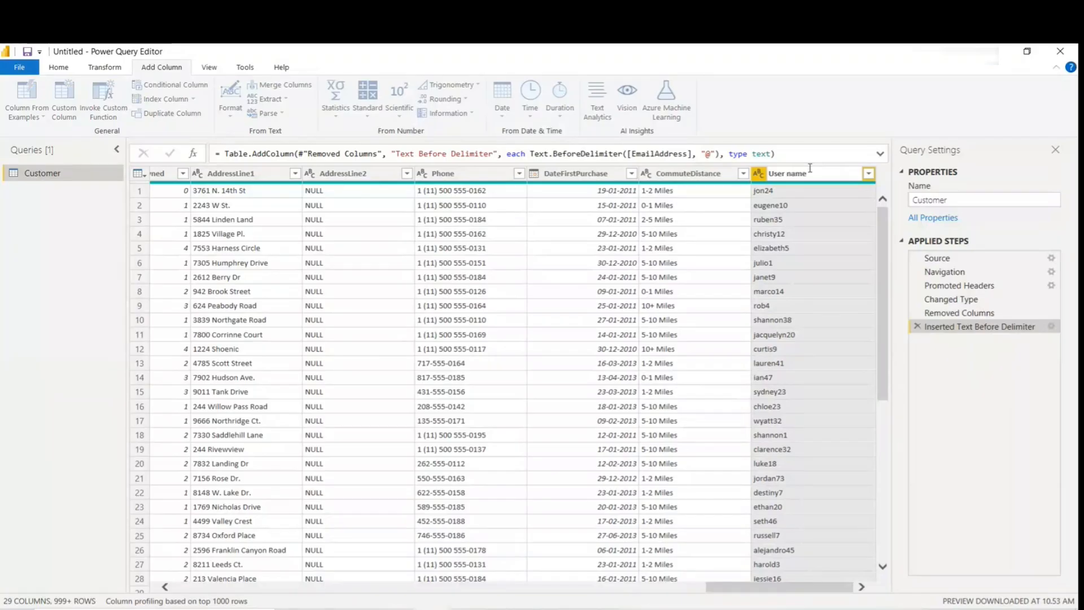
key("Return")
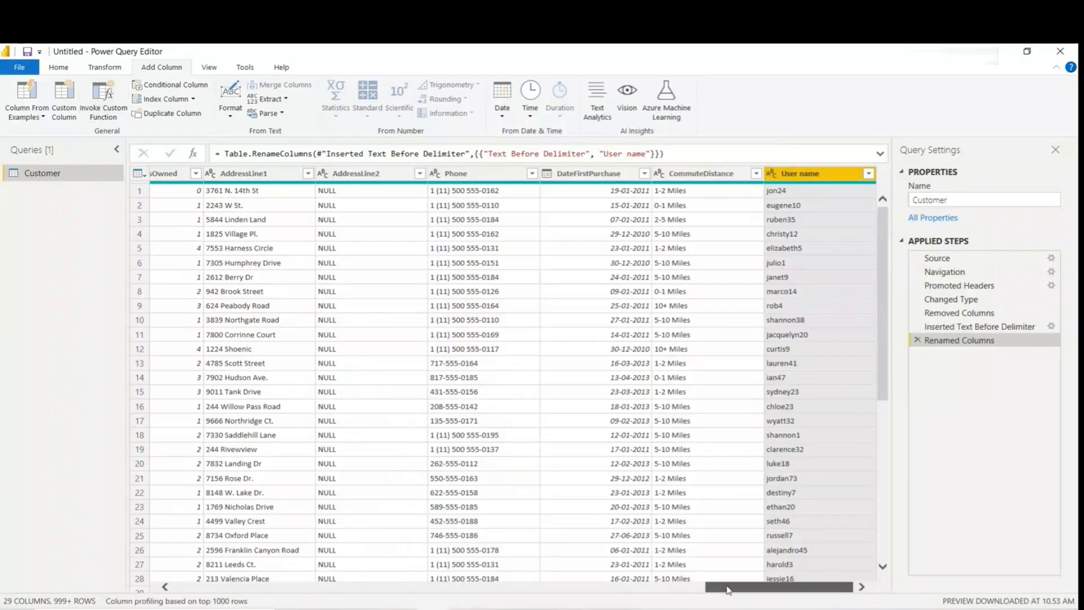
Step: Check the distinct values in the CommuteDistance column without filtering it
left_click(756, 174)
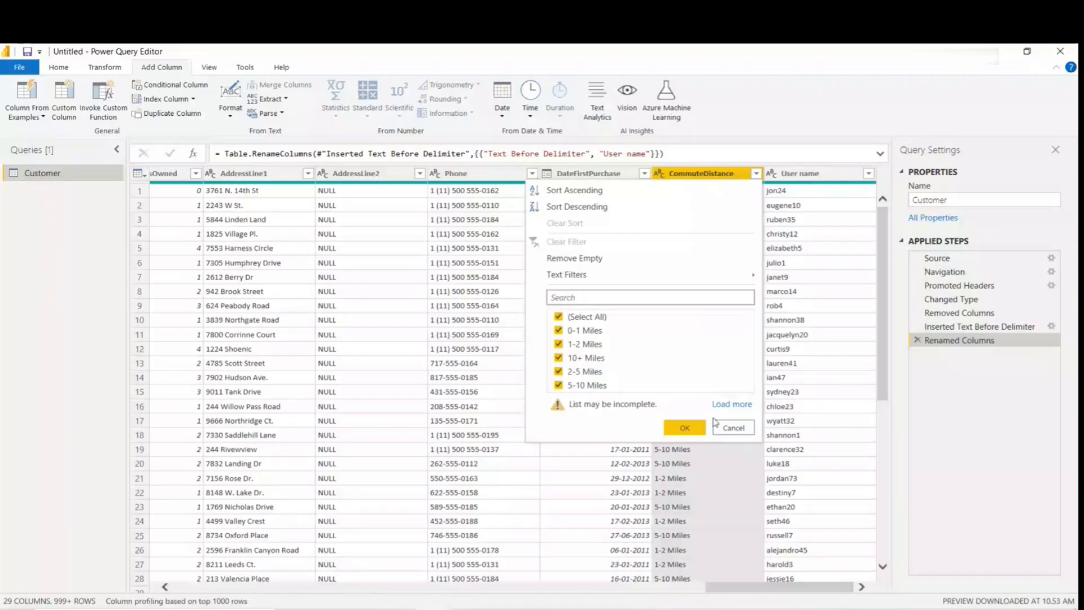
left_click(734, 427)
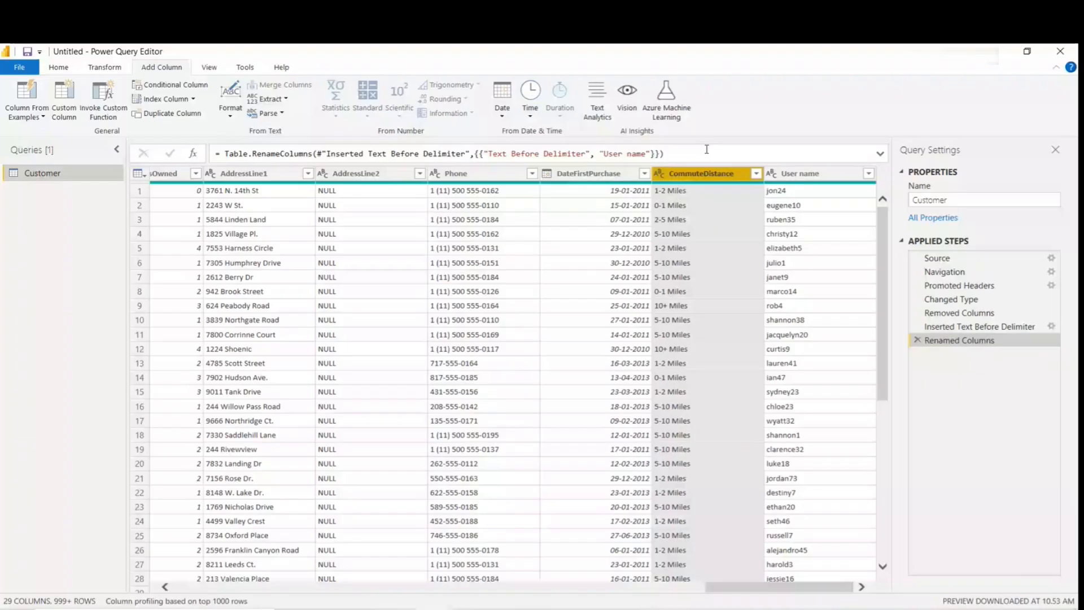
Step: Convert the values of the FirstName column to uppercase in place
left_click(811, 174)
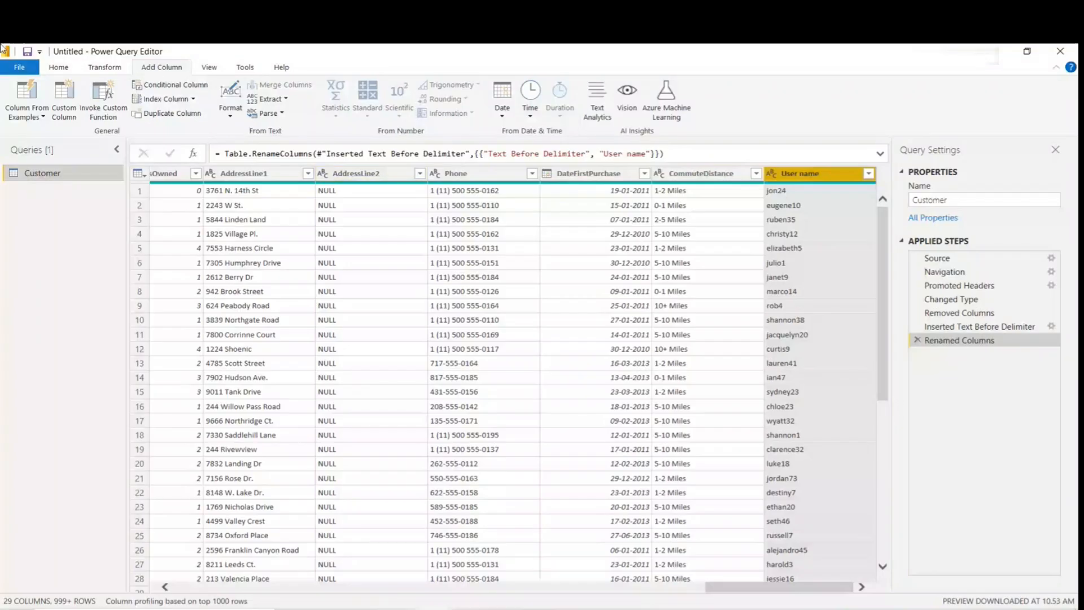
left_click(105, 67)
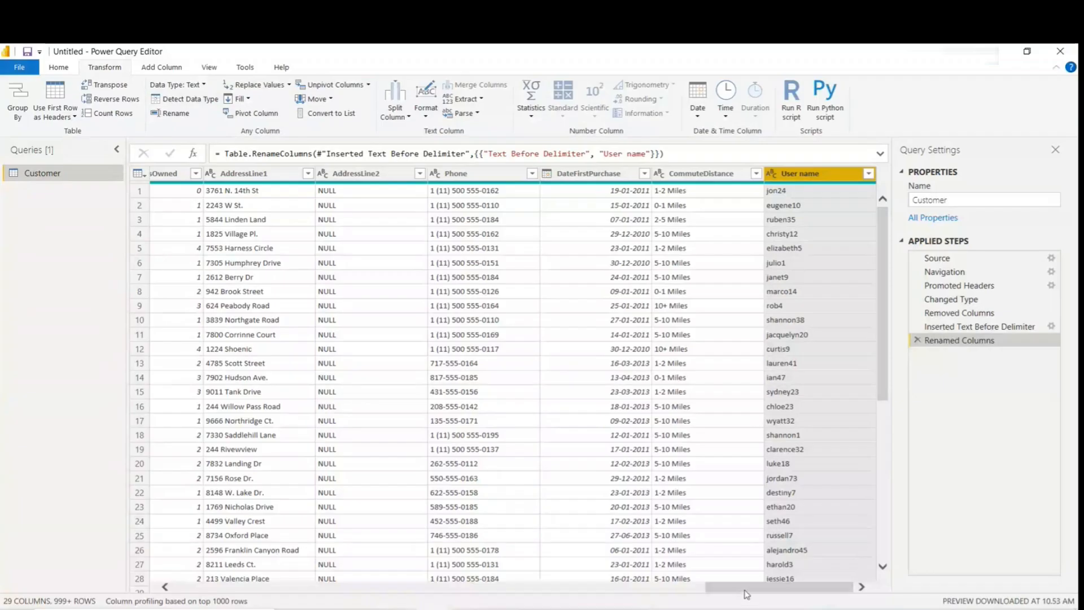
left_click_drag(747, 594, 738, 594)
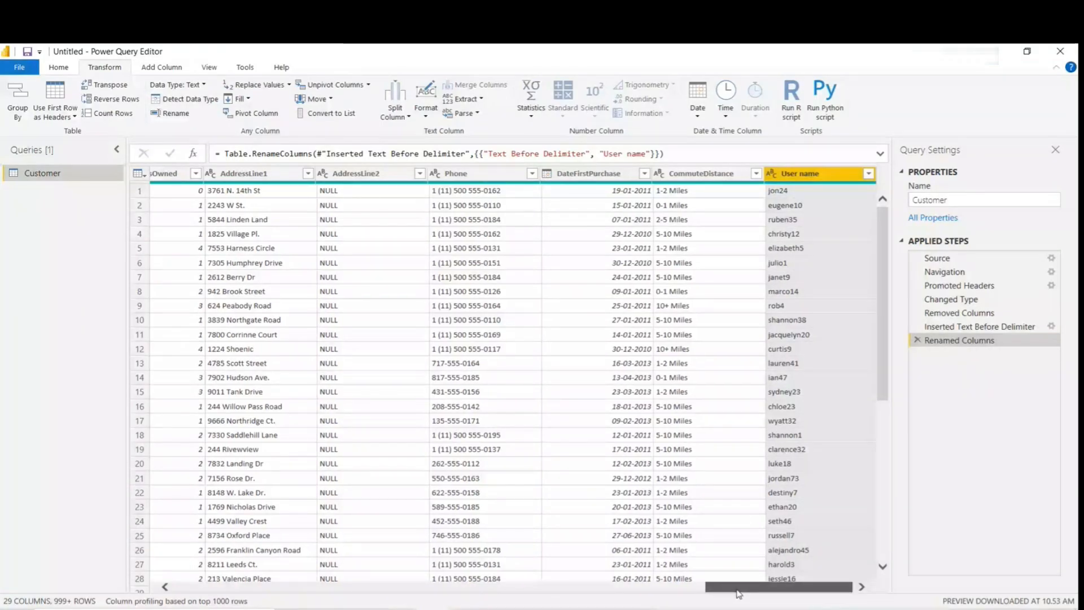
left_click_drag(739, 594, 174, 472)
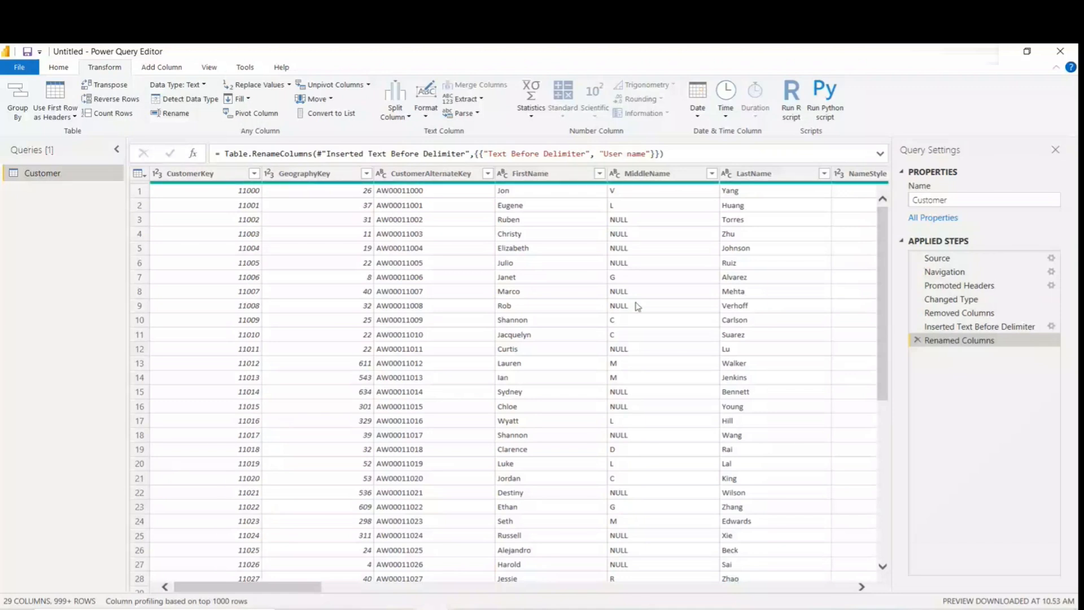
left_click(540, 179)
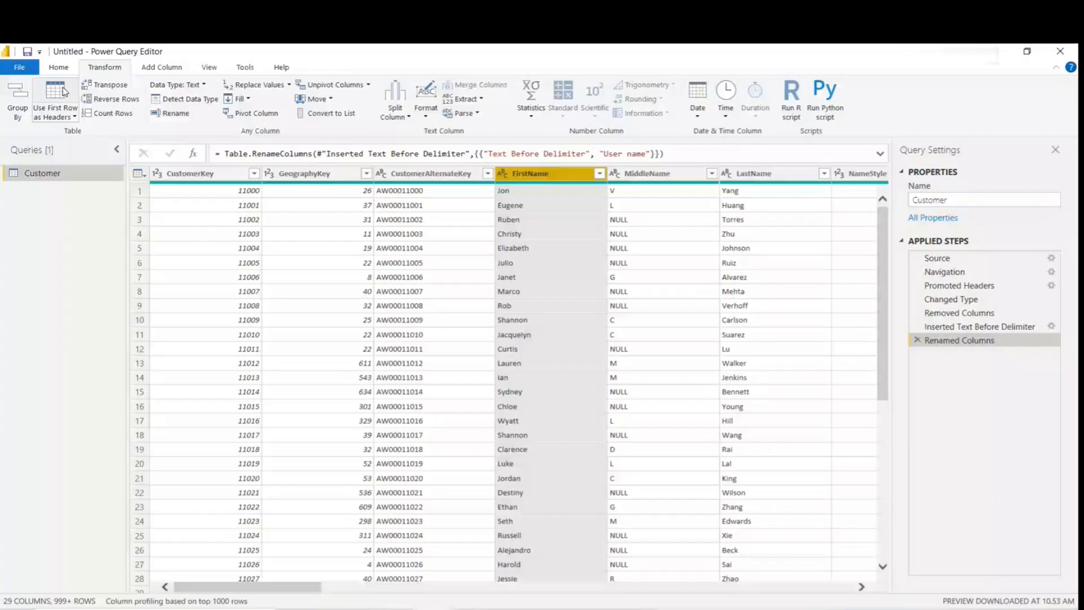
left_click(73, 118)
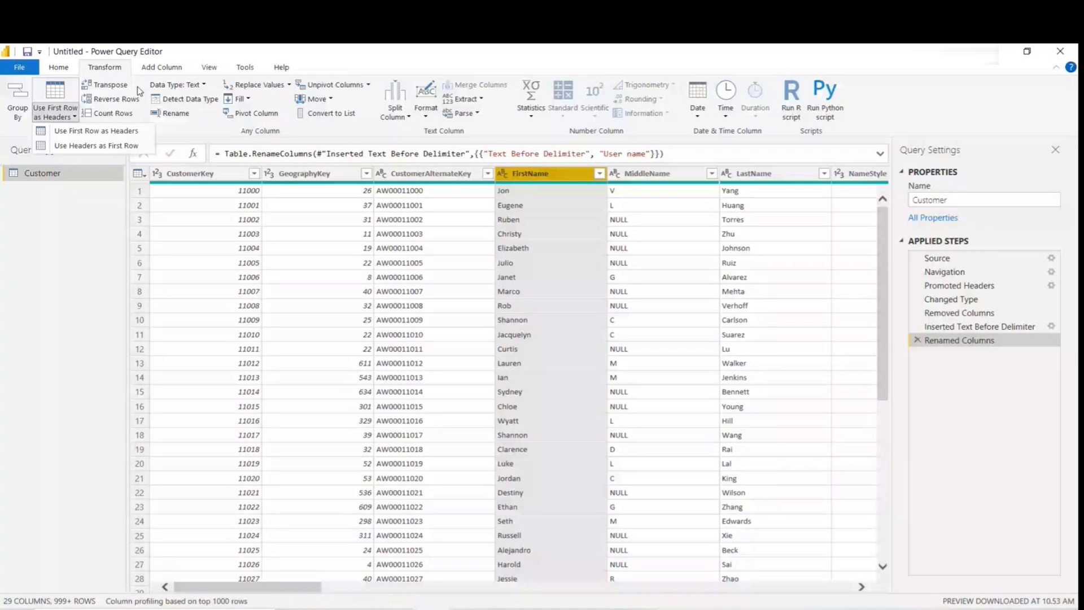
left_click(199, 88)
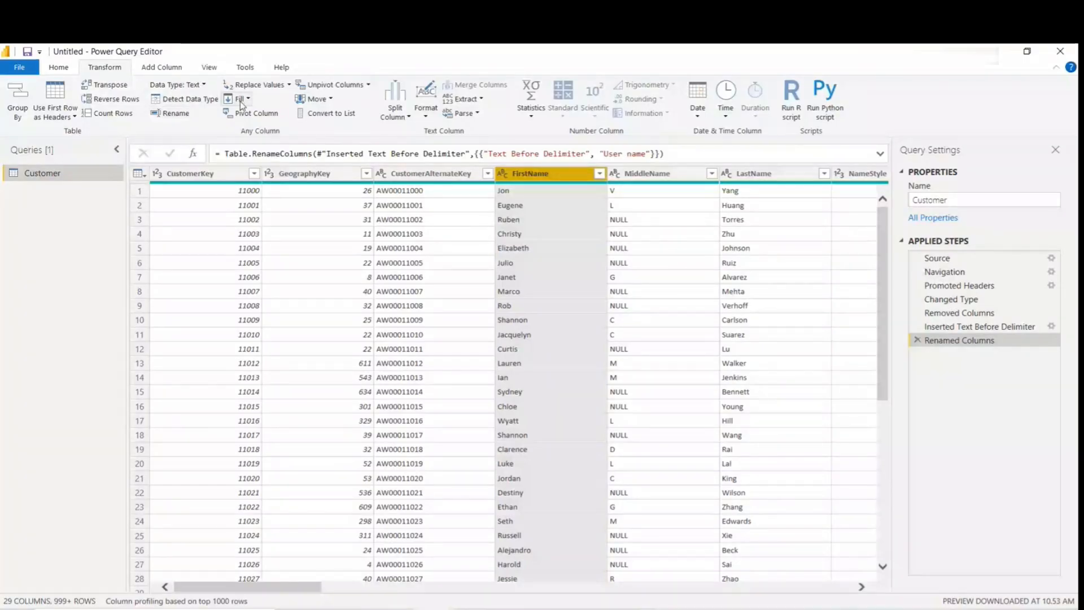
left_click(425, 116)
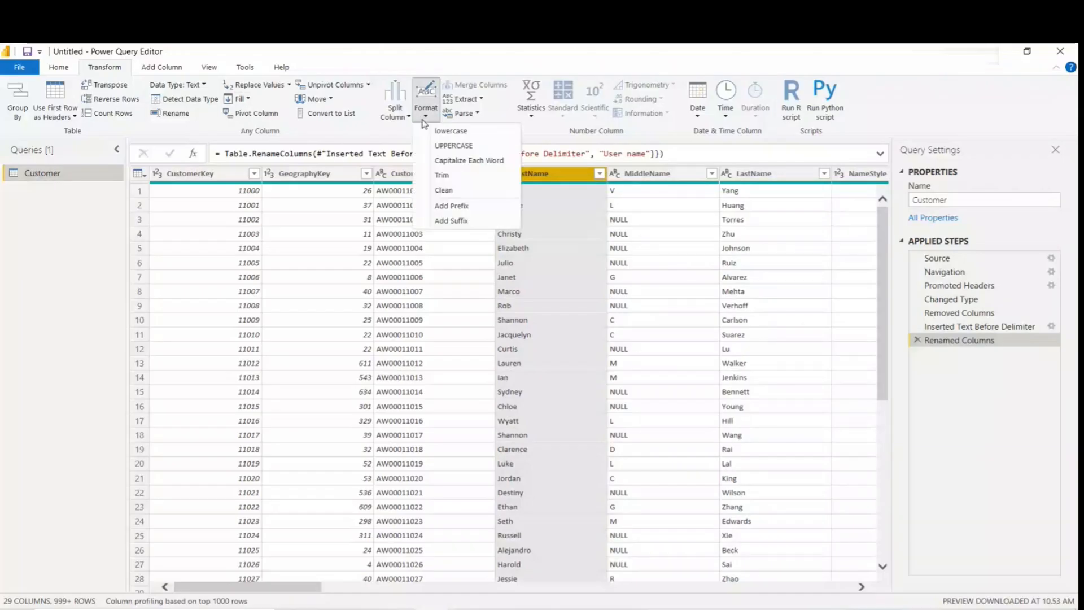
left_click(454, 145)
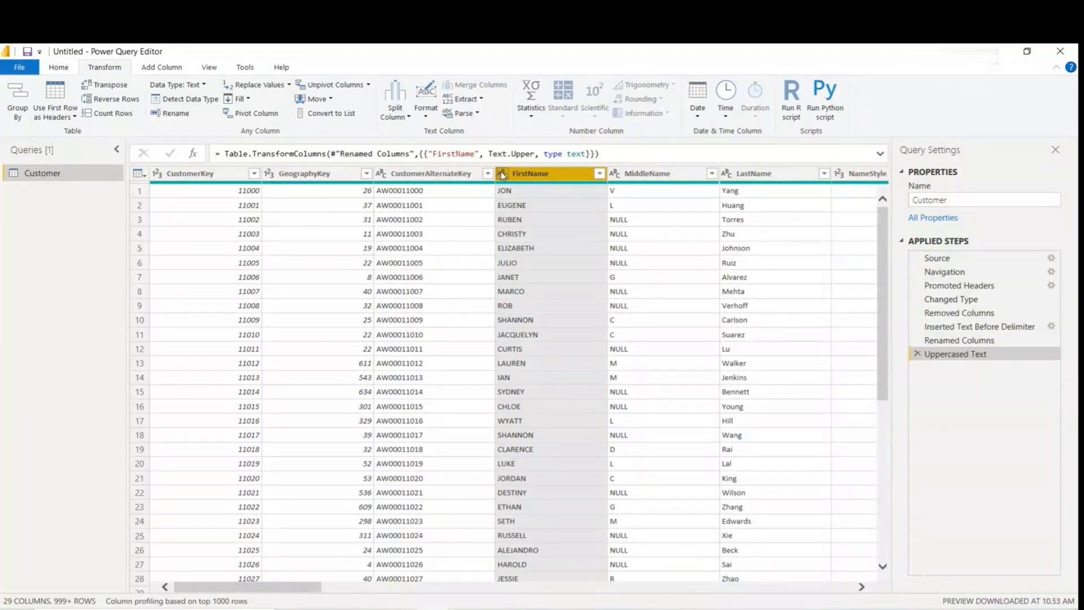
Step: Review the text format options for adding a new column, and the Replace Values and Replace Errors options
left_click(169, 69)
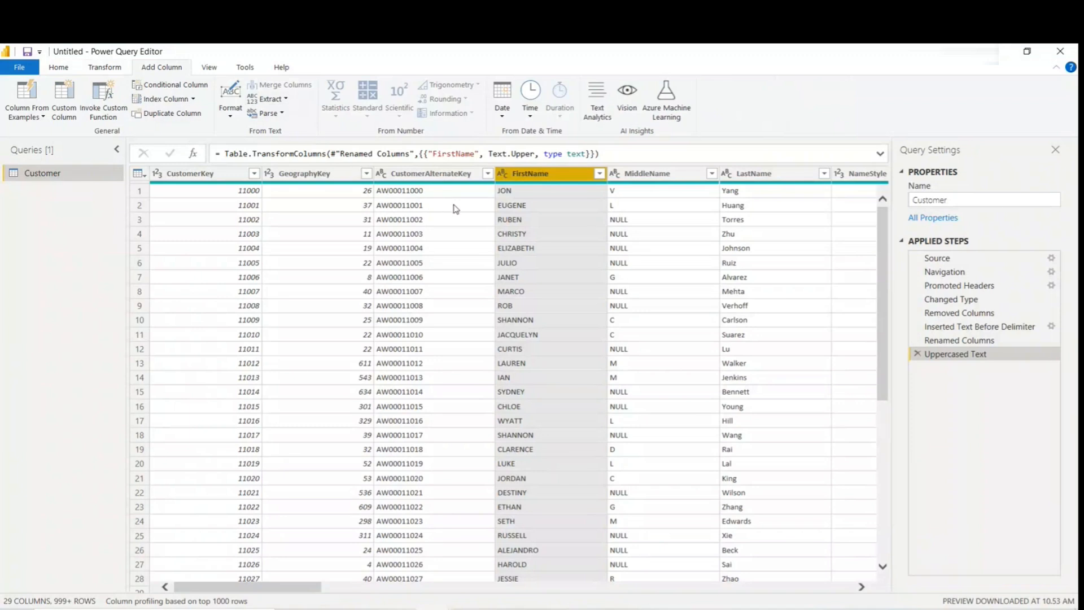
left_click(231, 117)
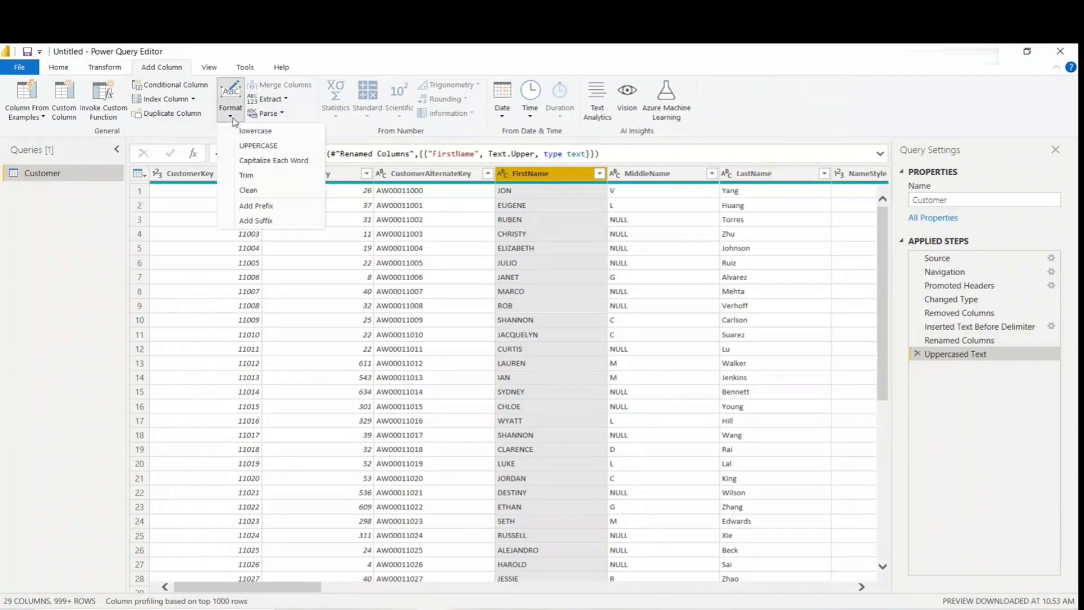
left_click(111, 71)
left_click(174, 67)
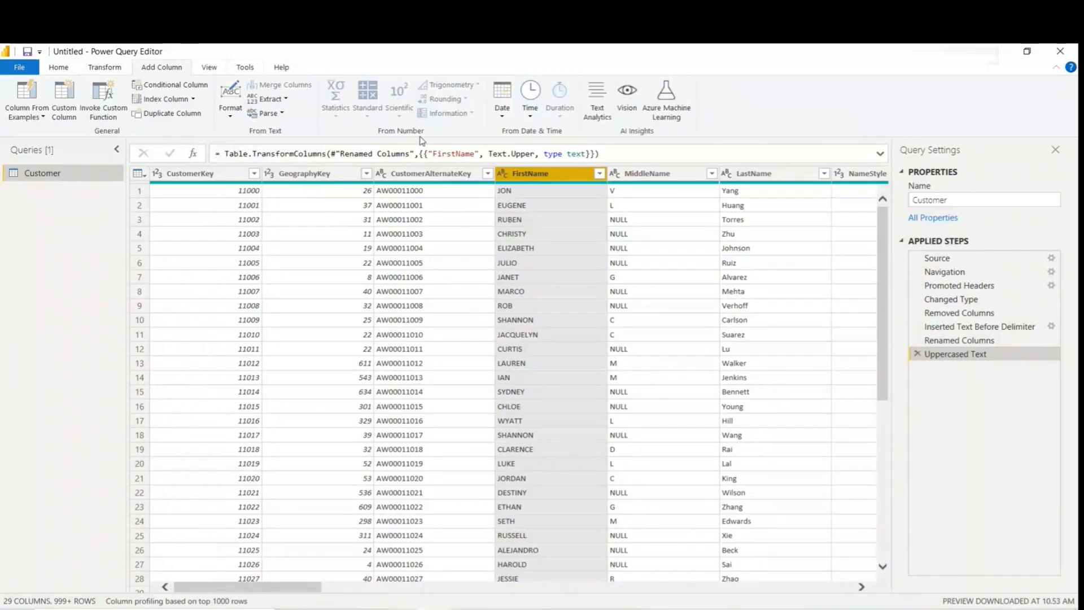
left_click(111, 68)
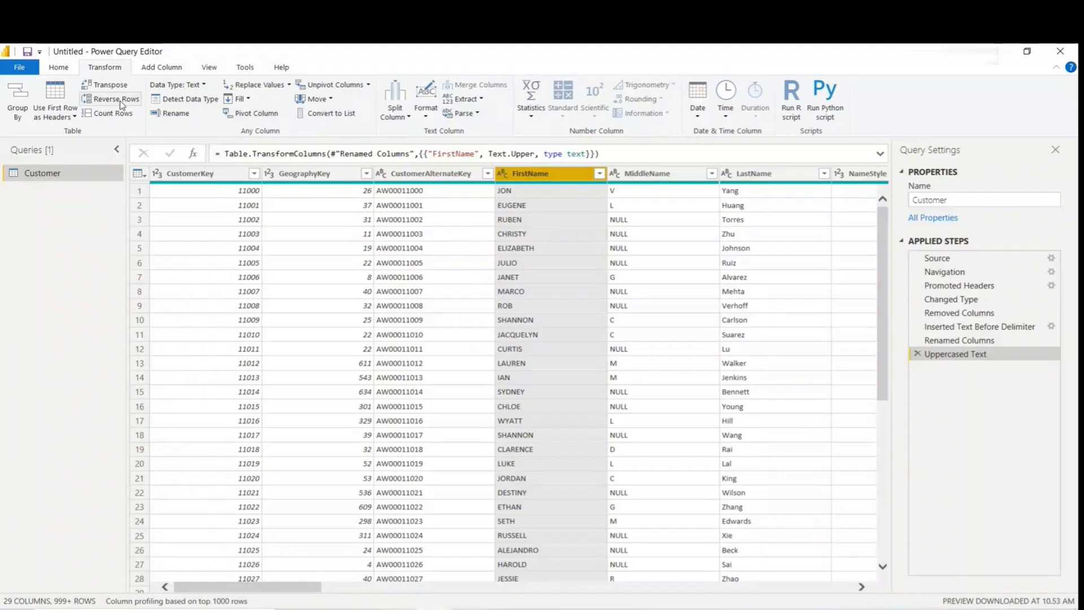
left_click(257, 84)
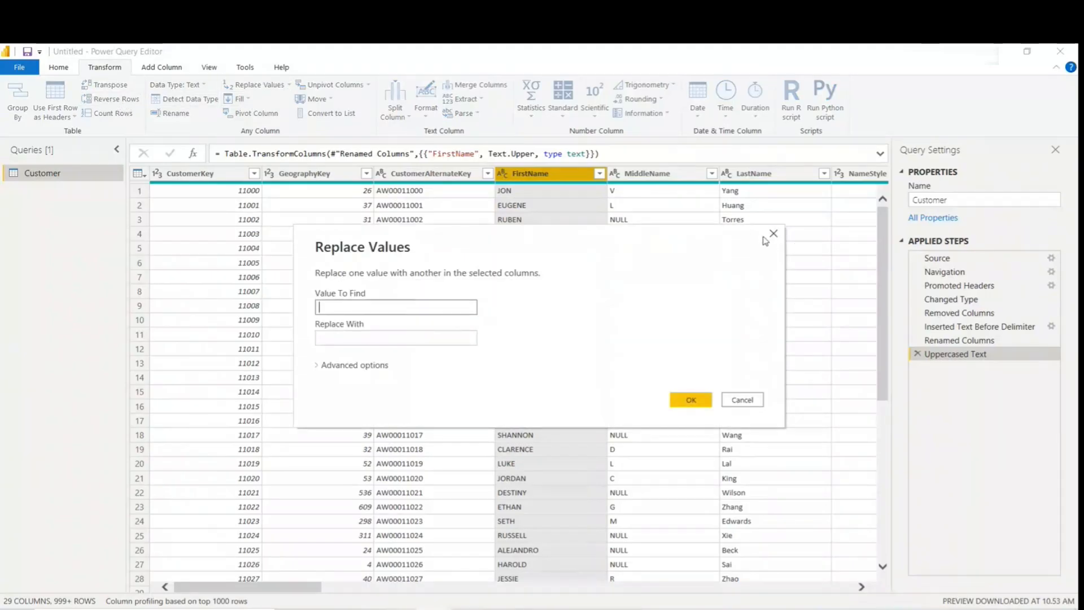
left_click(773, 233)
left_click(289, 86)
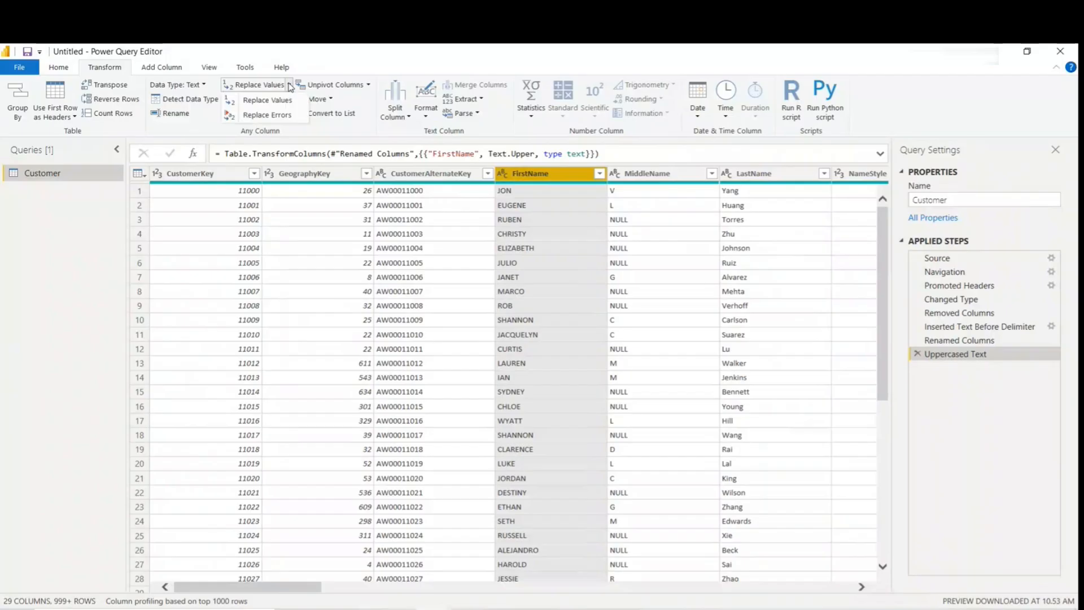
left_click(290, 87)
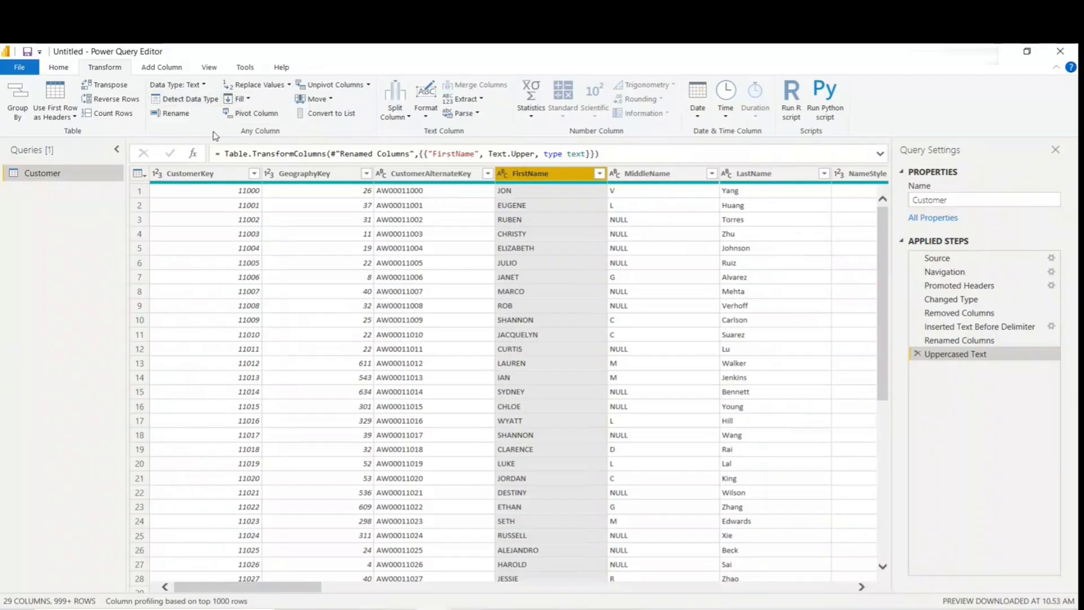
Step: Move the User name column one position to the left, before CommuteDistance
left_click(331, 100)
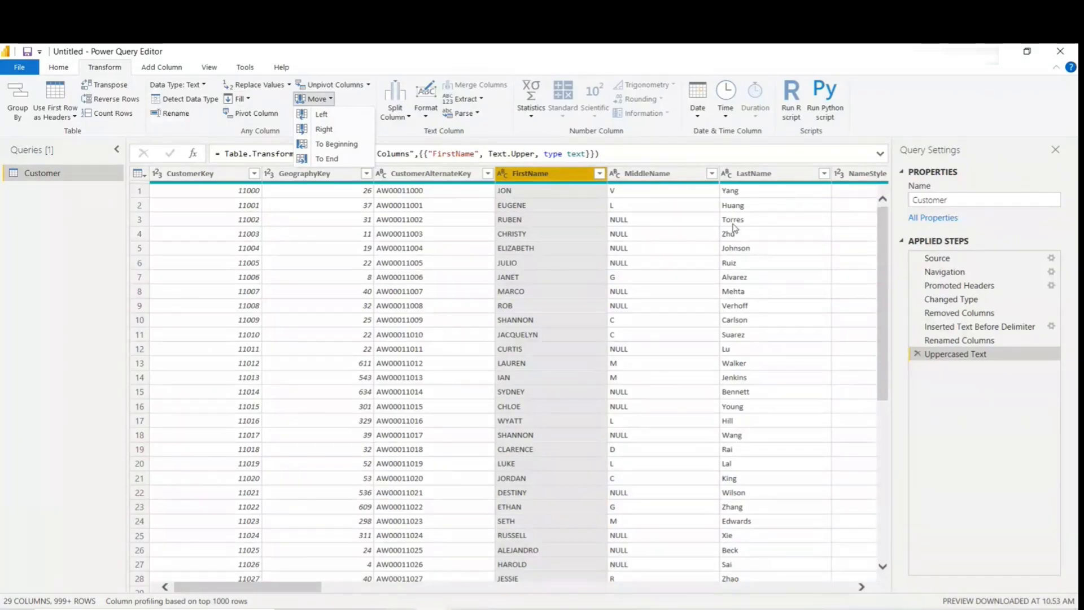
left_click(266, 588)
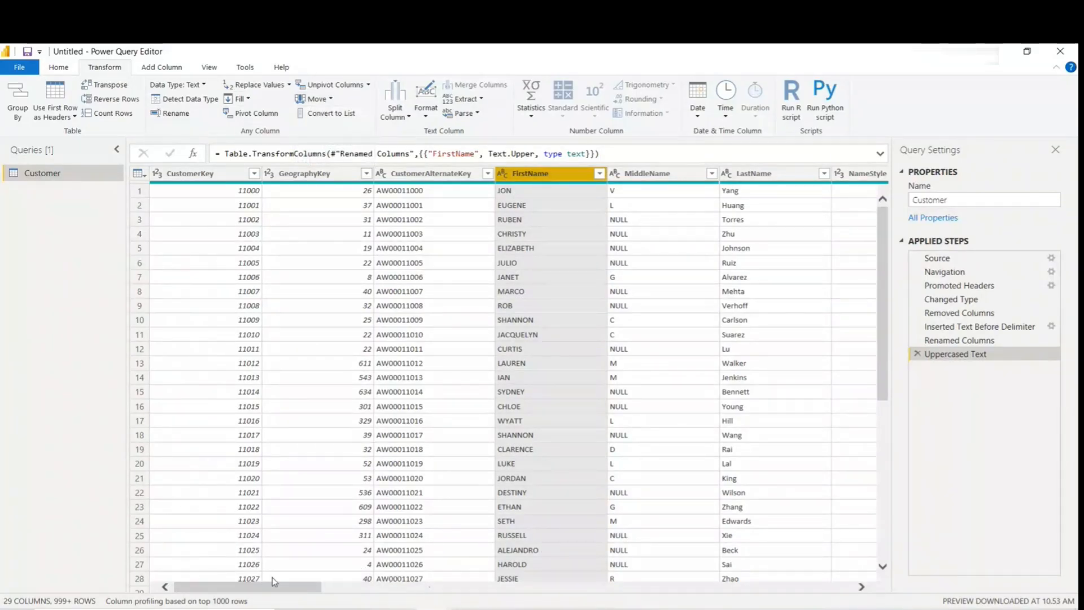
left_click_drag(268, 590, 800, 589)
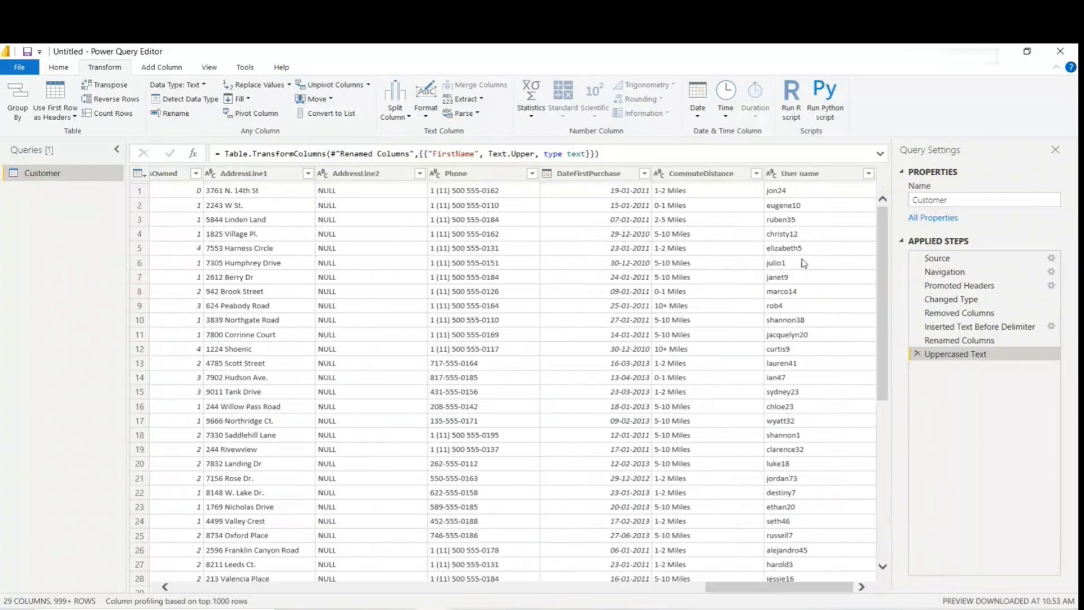
left_click(810, 188)
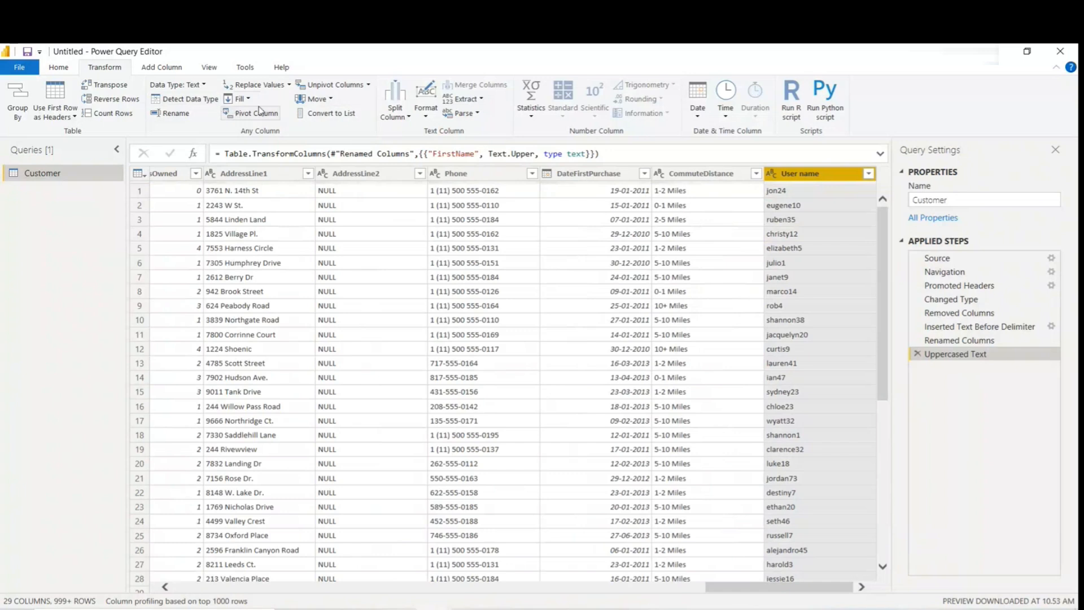
left_click(322, 100)
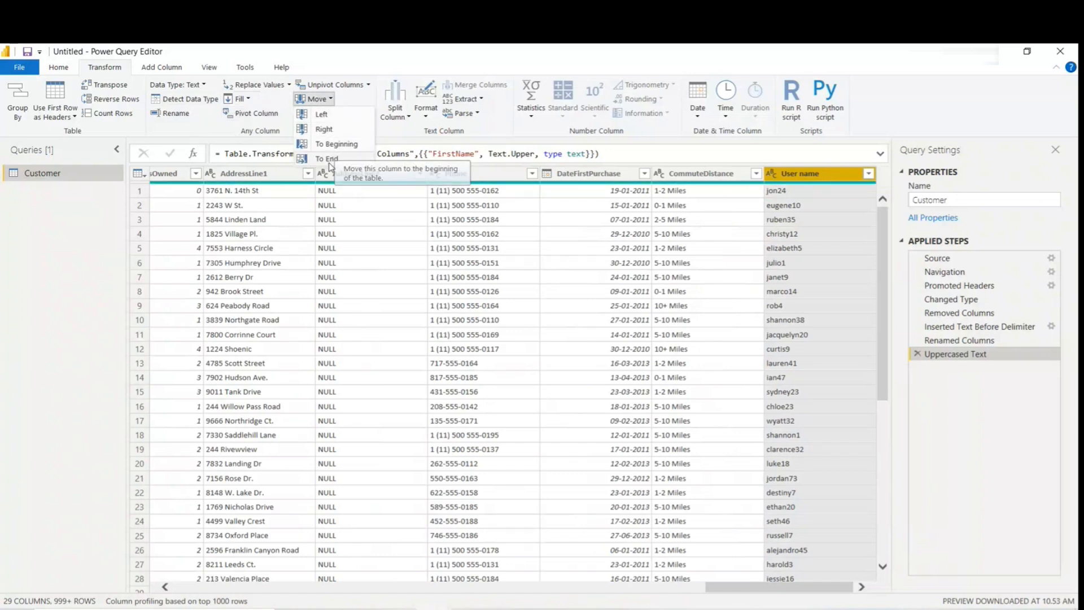
left_click(322, 115)
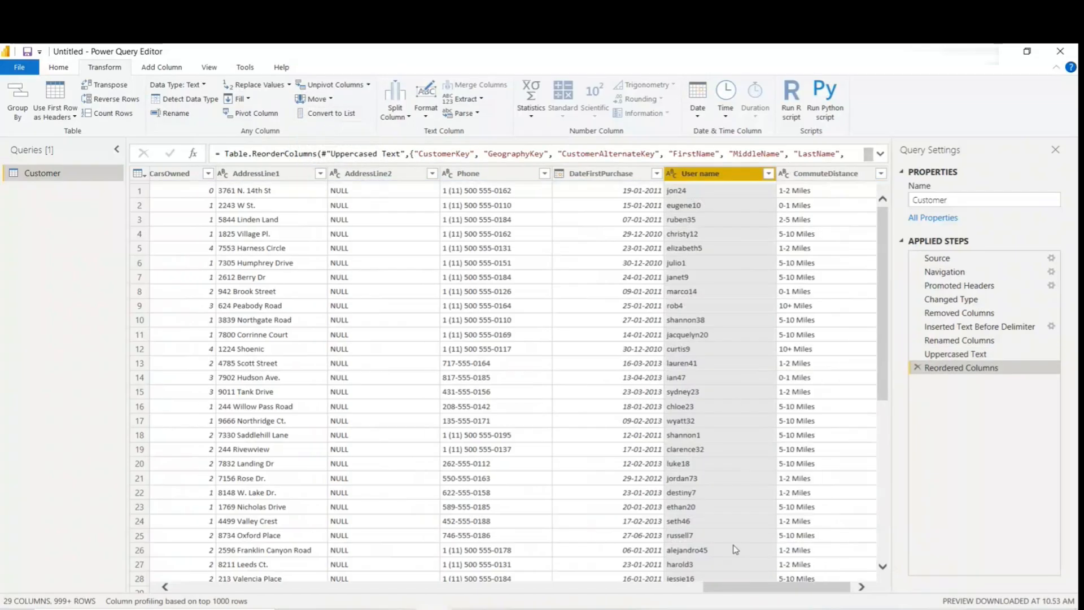
Step: Check the AddressLine2 values down the table and remove that column from the Customer query
left_click_drag(733, 588, 812, 584)
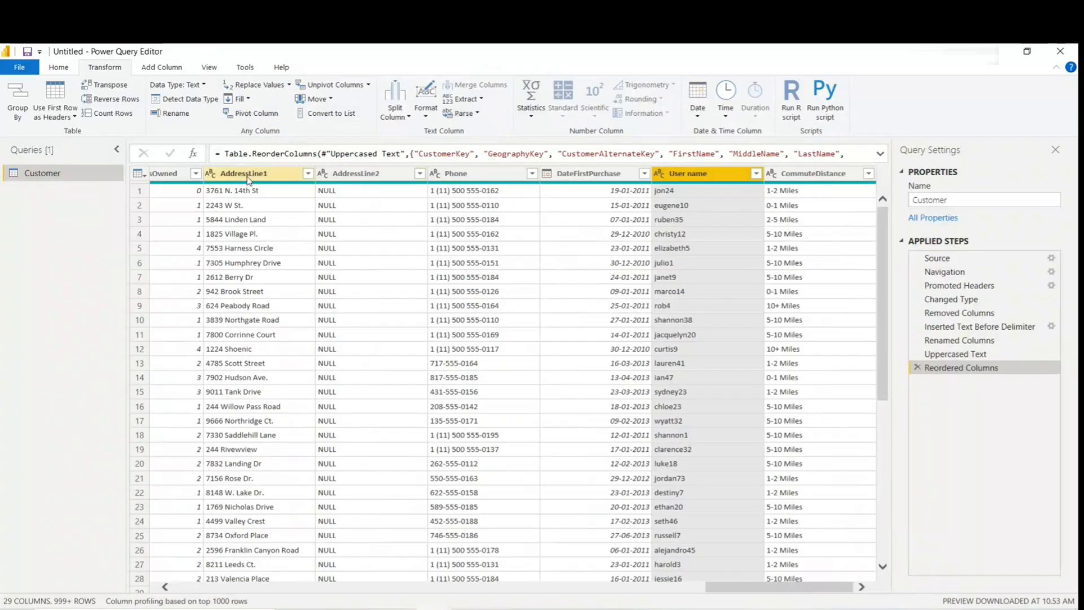
scroll(370, 262, "down", 20)
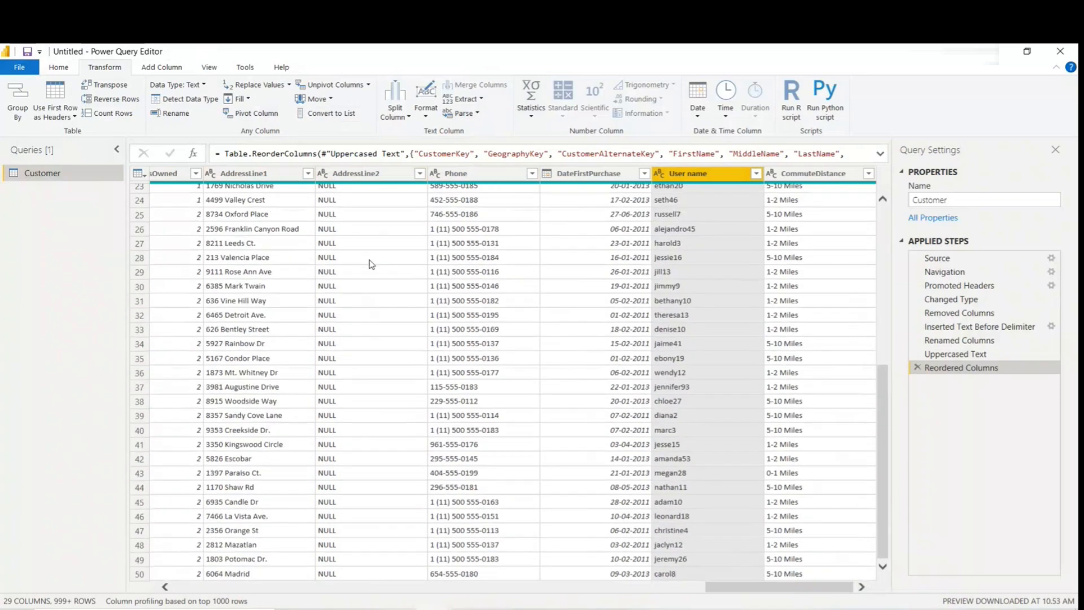
scroll(371, 262, "up", 20)
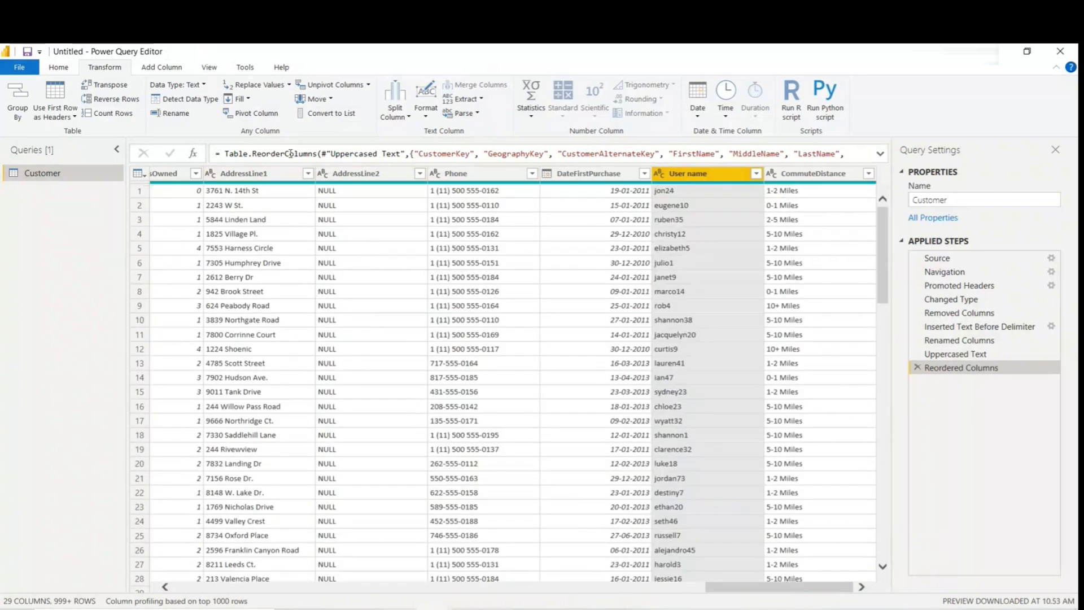
left_click(374, 179)
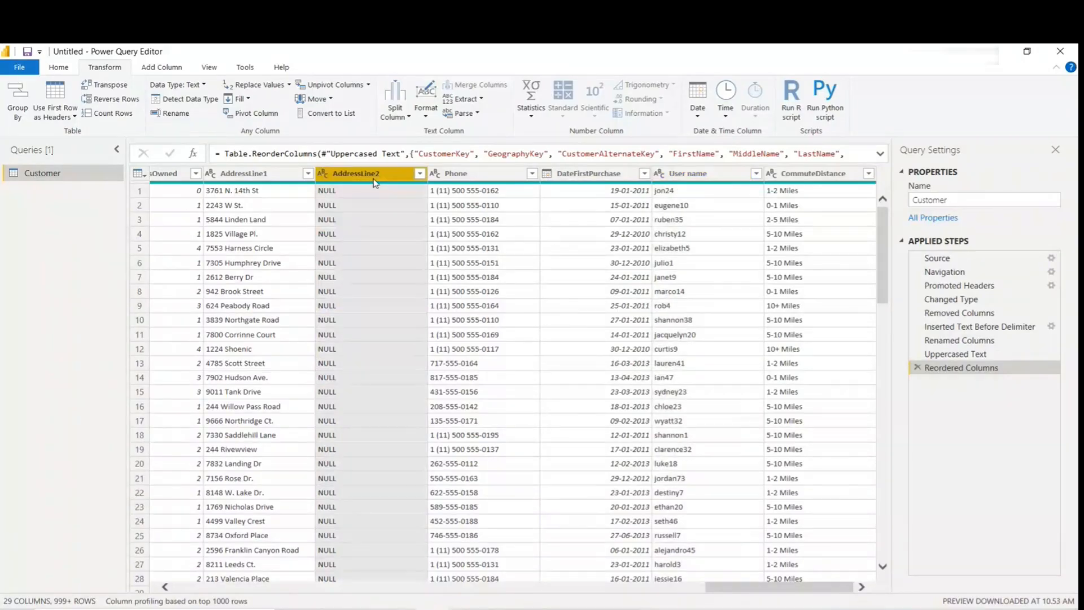
left_click(59, 67)
left_click(422, 117)
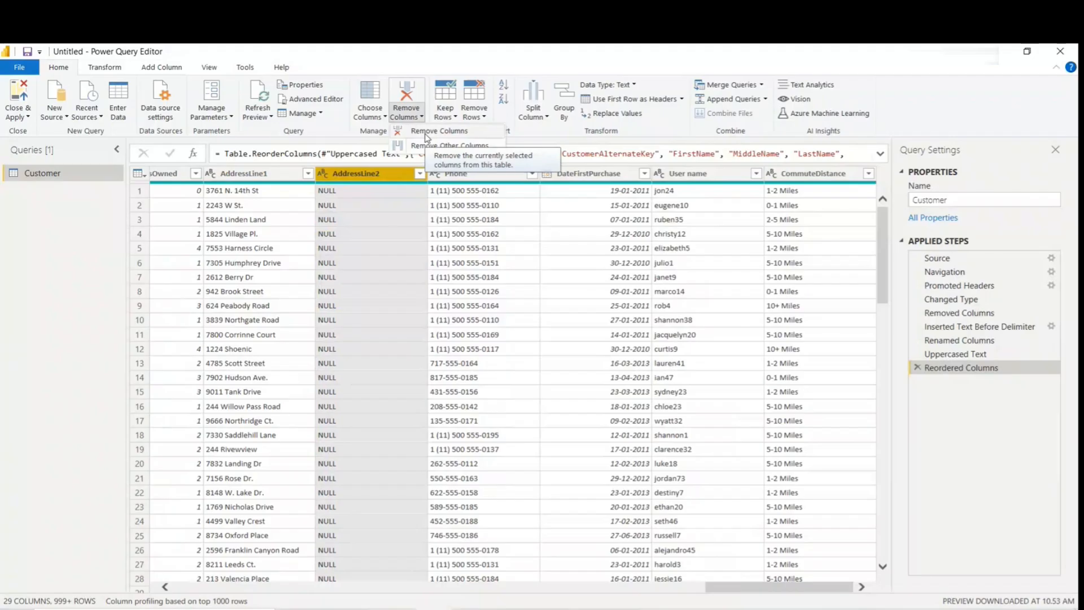
left_click(428, 135)
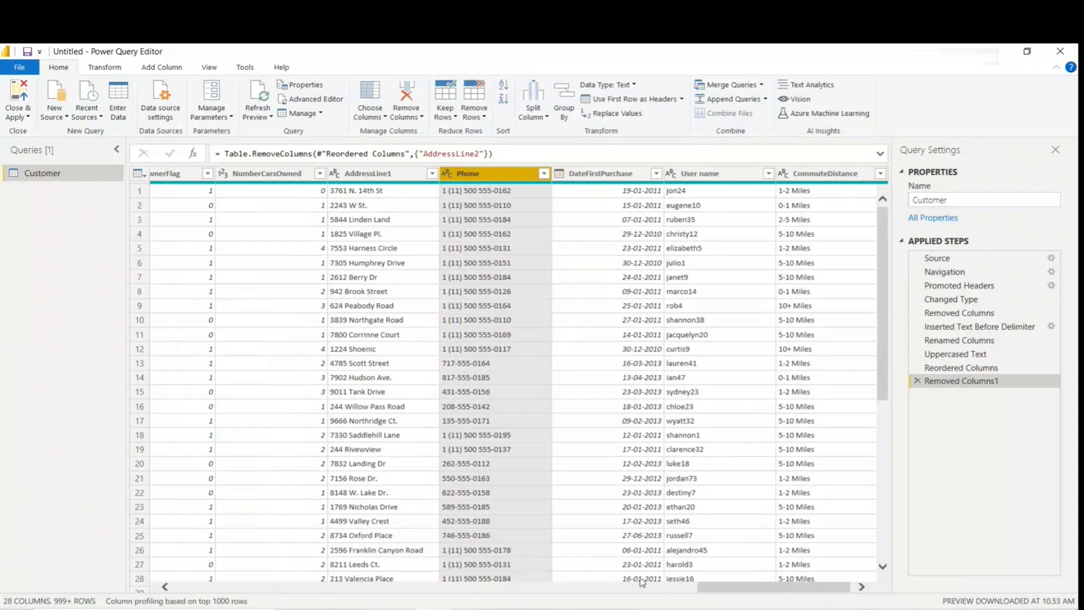
Step: Look through the remaining Customer columns from first to last, and check the values of the NameStyle column
left_click_drag(709, 592, 144, 597)
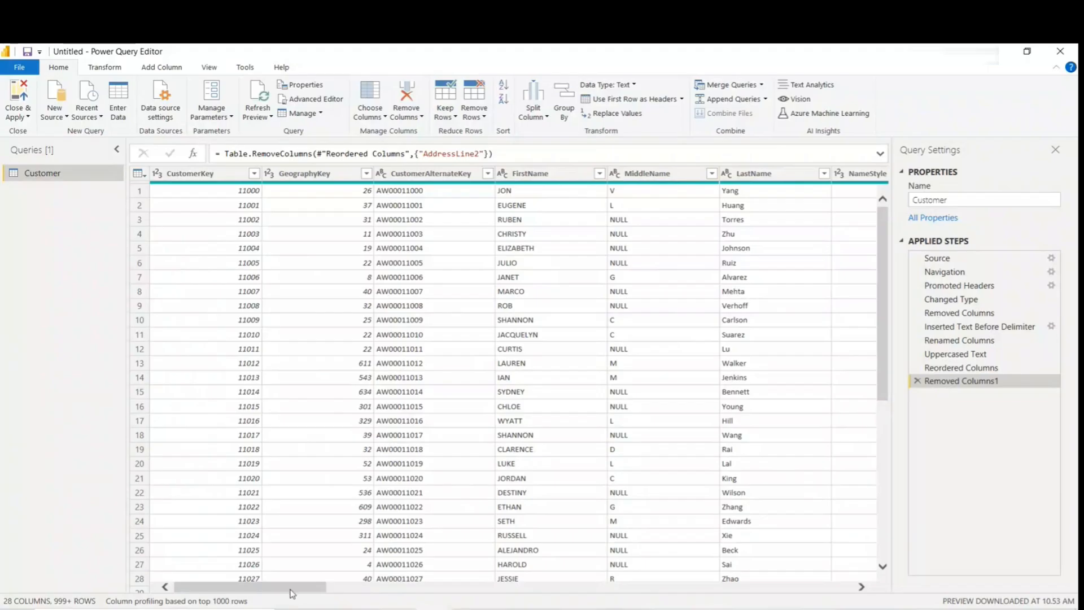
left_click_drag(293, 590, 339, 595)
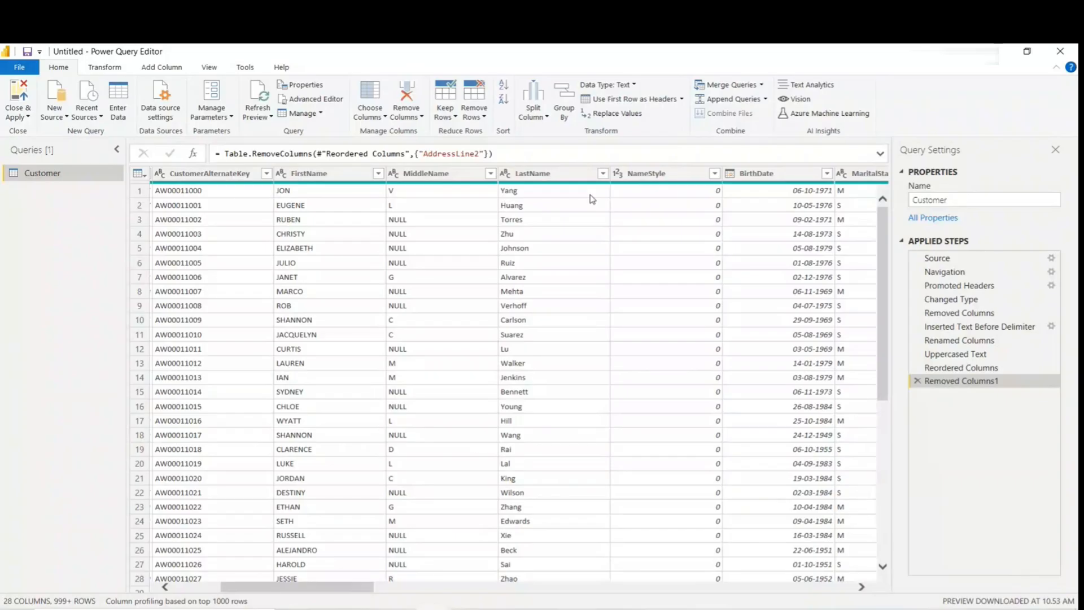
left_click(399, 609)
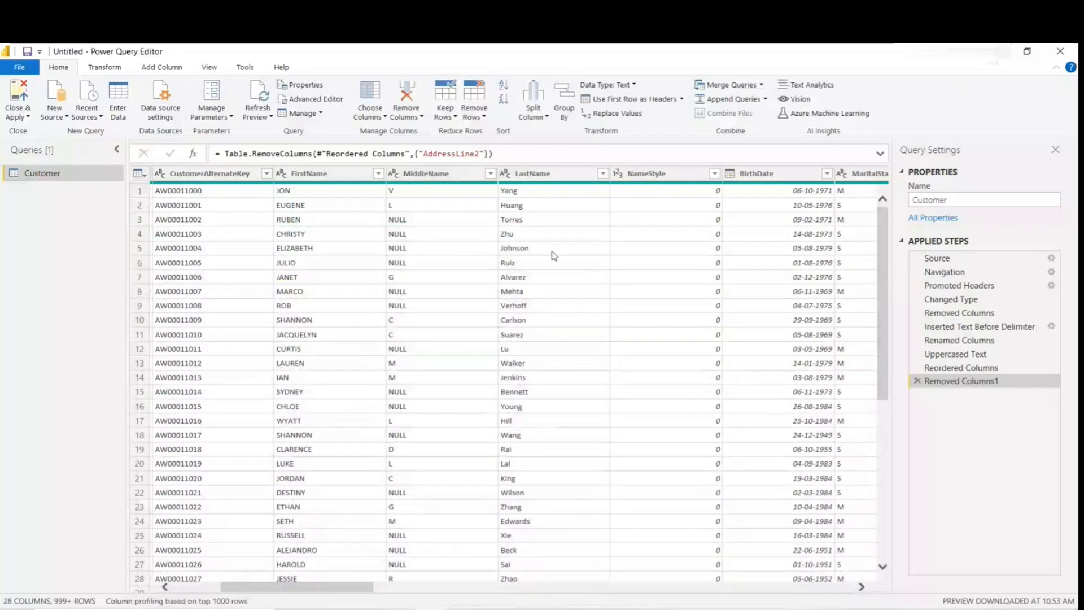
left_click(1000, 55)
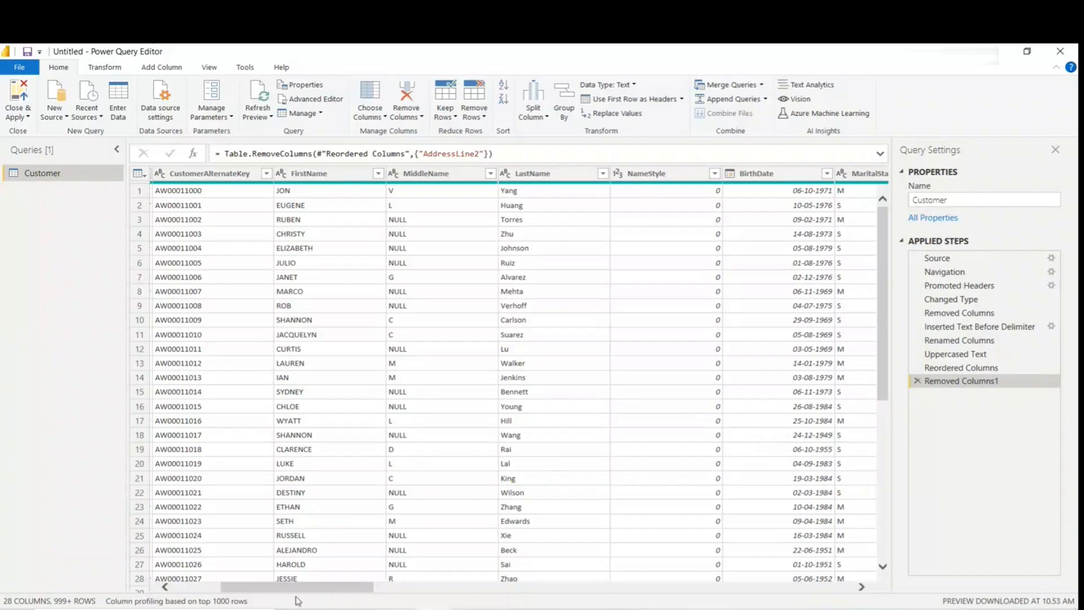
left_click_drag(299, 587, 880, 590)
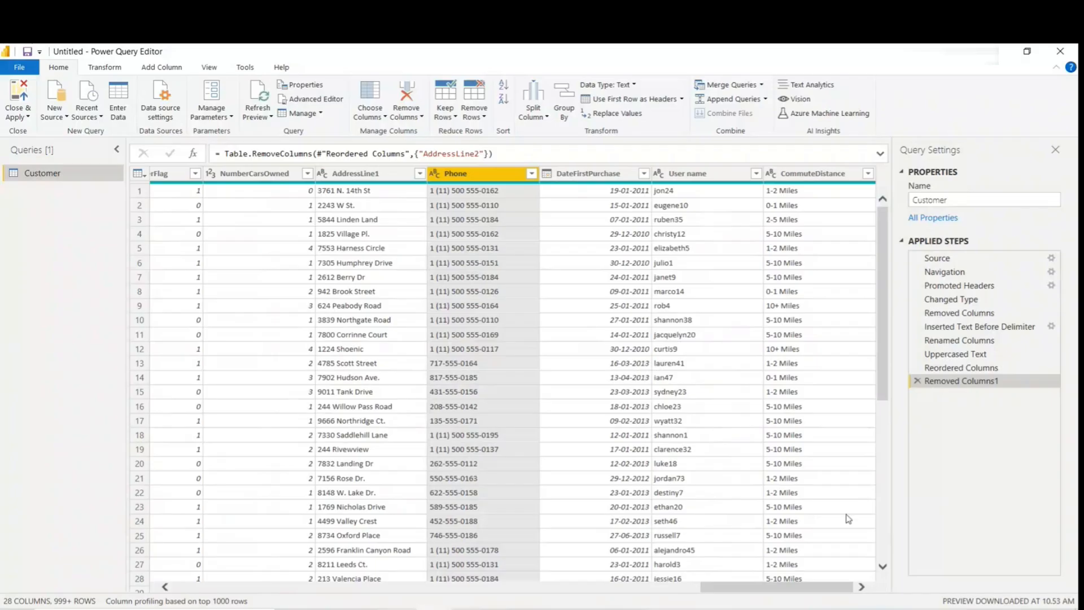
left_click_drag(826, 587, 292, 590)
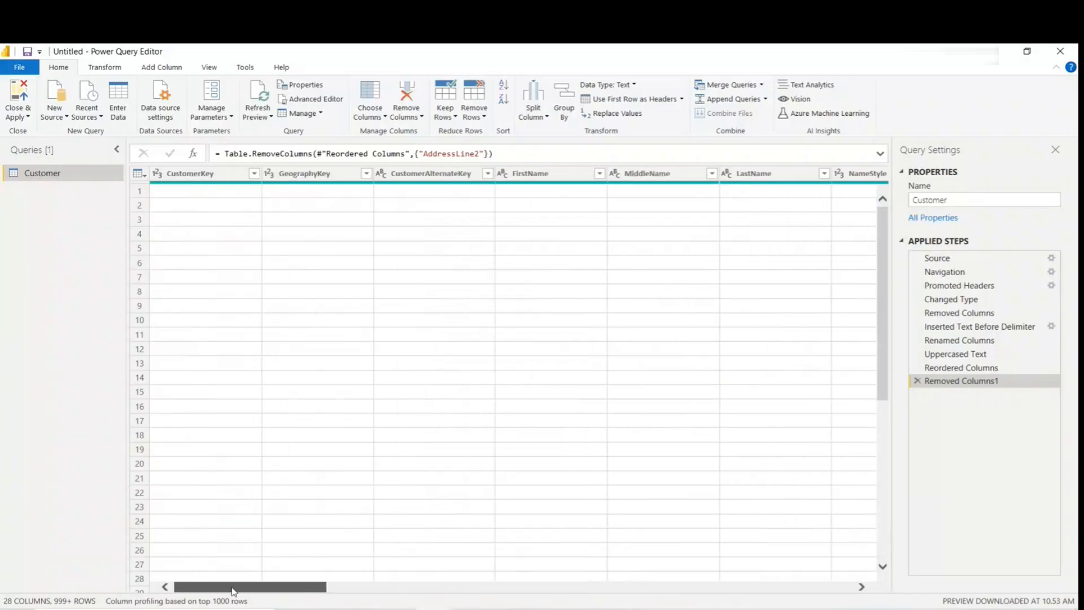
left_click(847, 262)
scroll(884, 299, "down", 10)
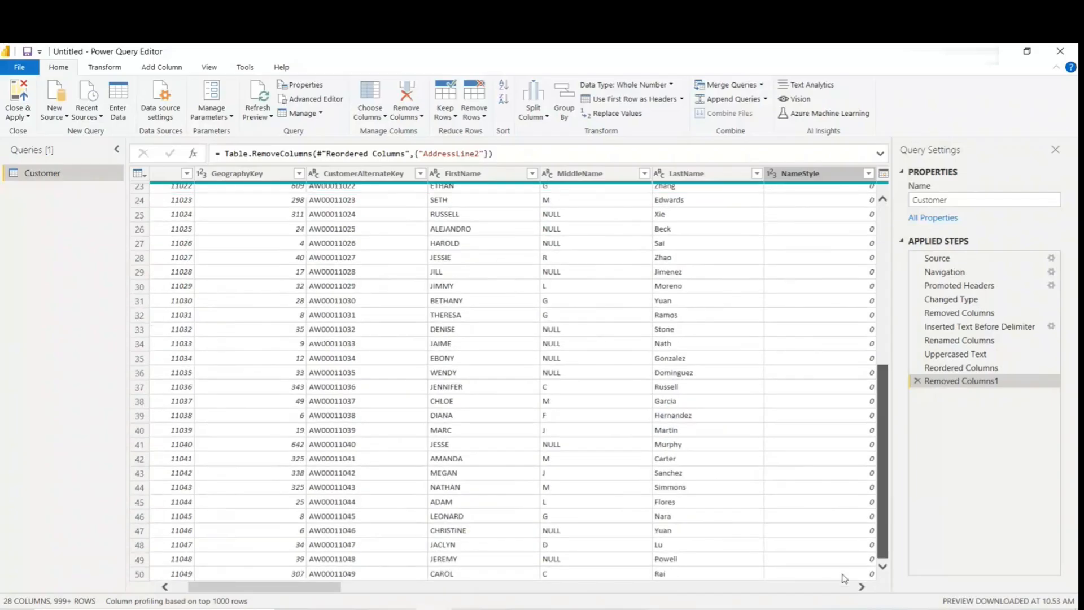
Step: Look further down the Customer rows and check the NameStyle and CustomerKey values
scroll(508, 479, "down", 10)
scroll(508, 478, "down", 20)
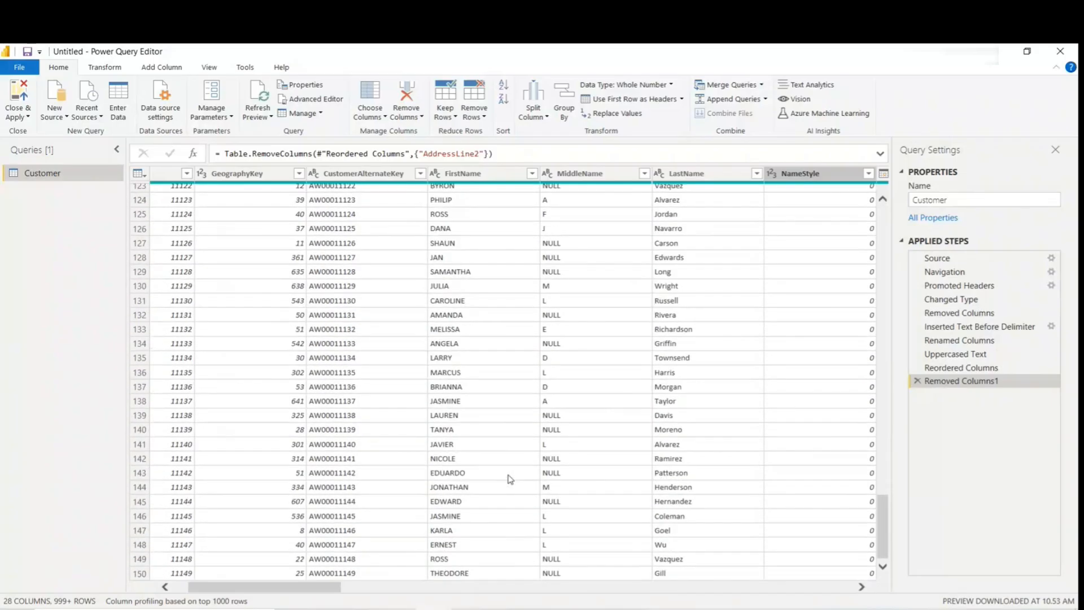
left_click(172, 478)
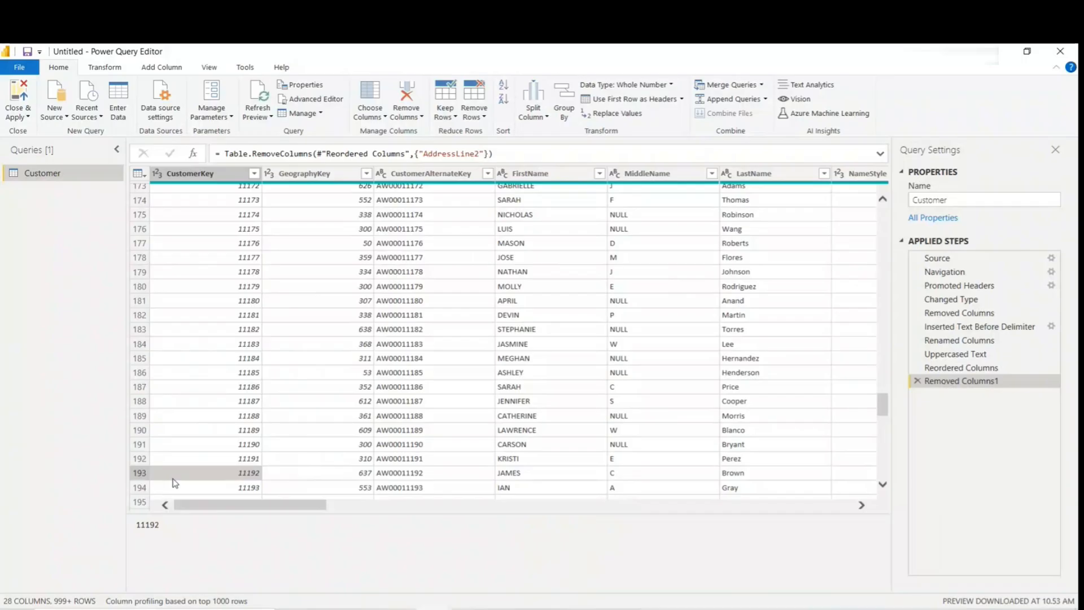
left_click(186, 445)
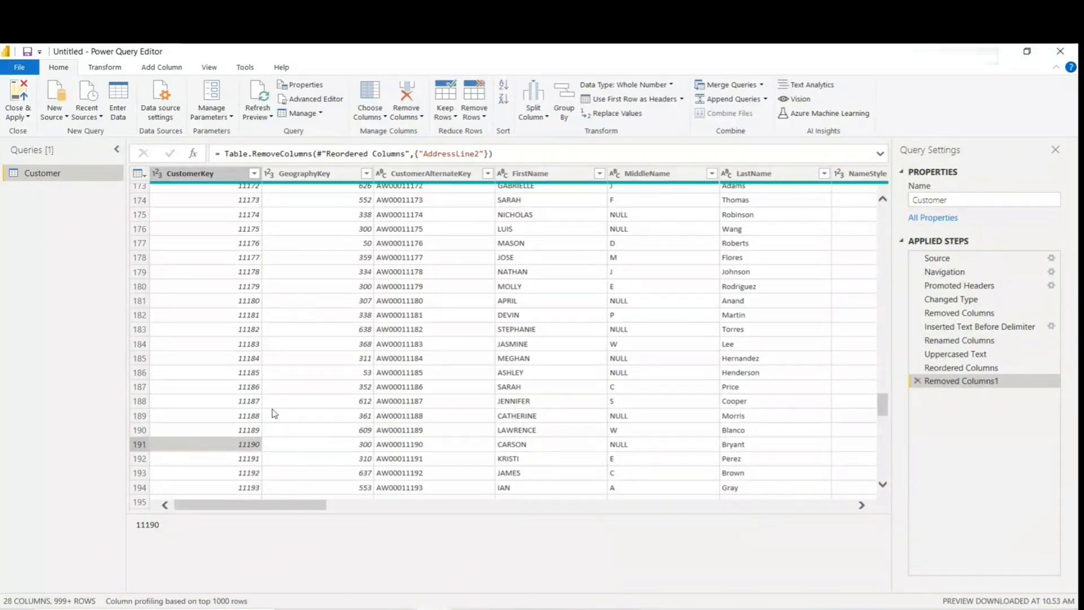
scroll(719, 418, "down", 18)
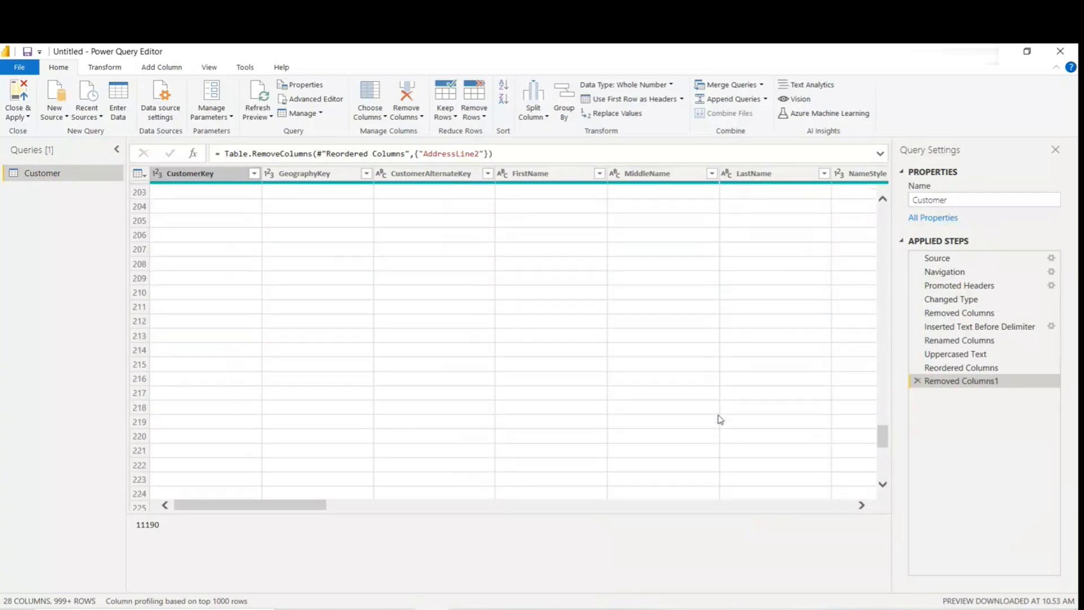
scroll(719, 419, "down", 17)
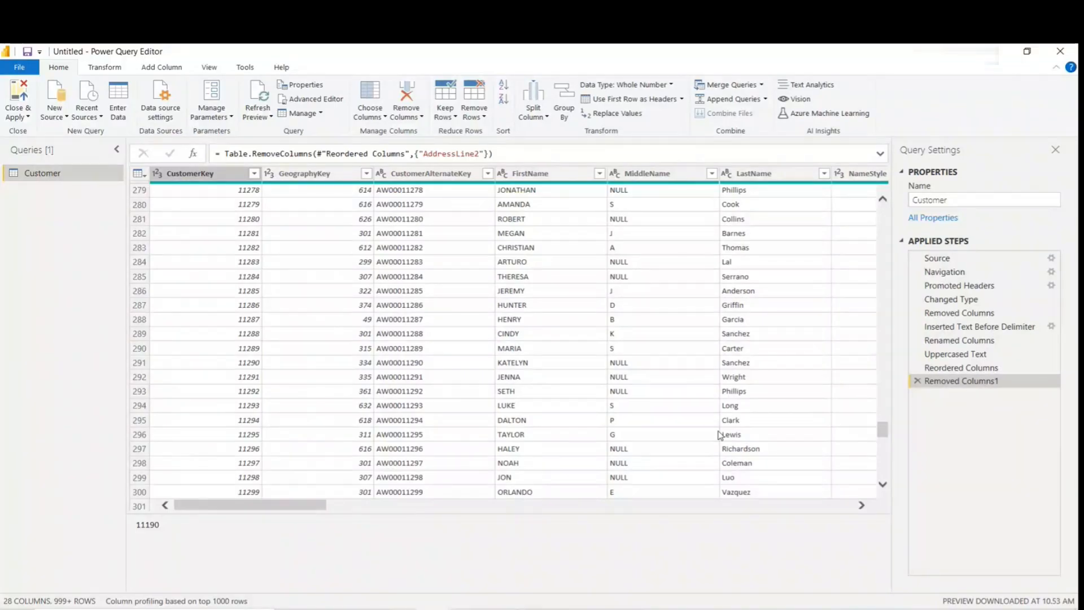
scroll(720, 435, "up", 15)
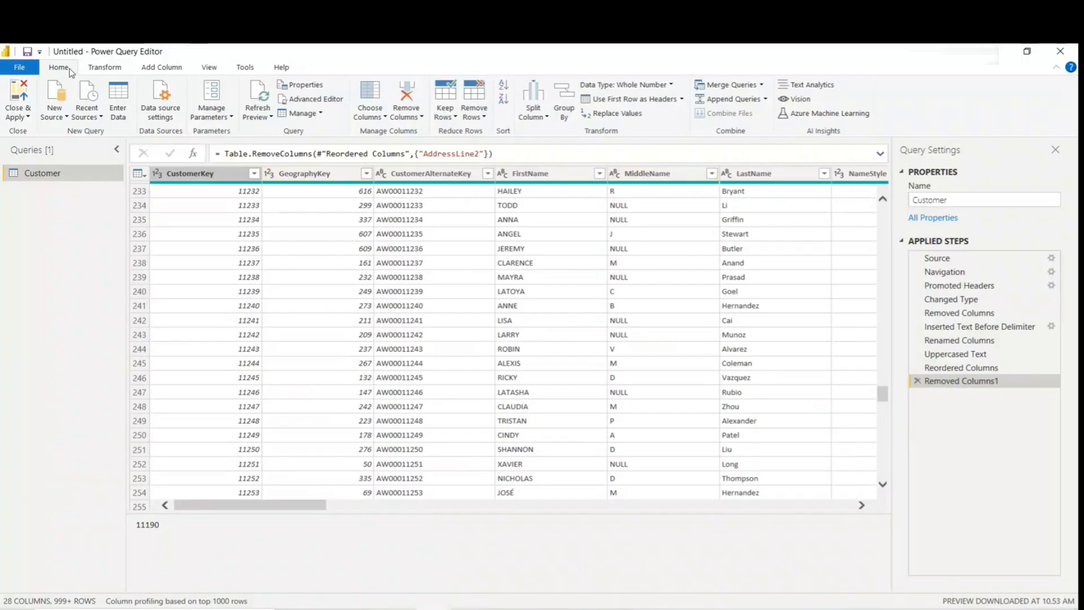
Step: Review the Close & Apply options and look through more of the Customer rows
left_click(27, 117)
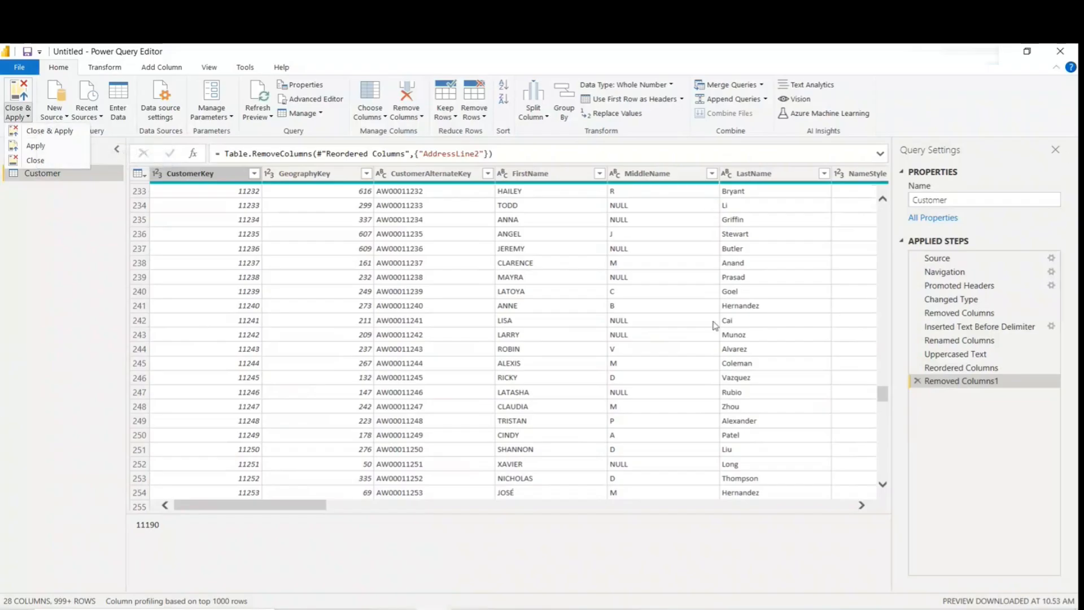
scroll(715, 326, "down", 20)
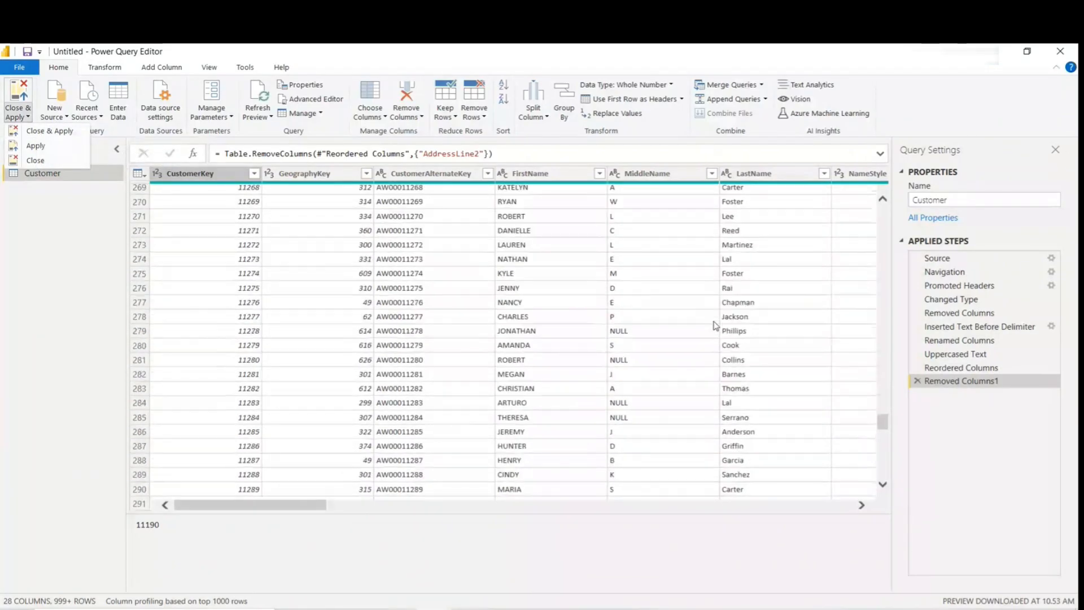
scroll(715, 326, "down", 8)
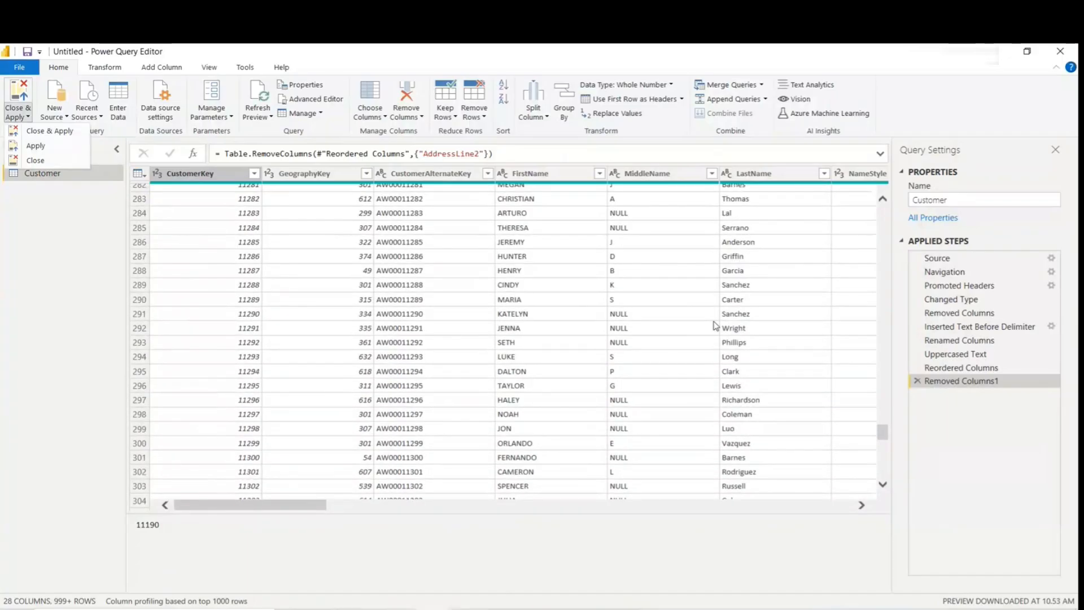
scroll(716, 326, "down", 20)
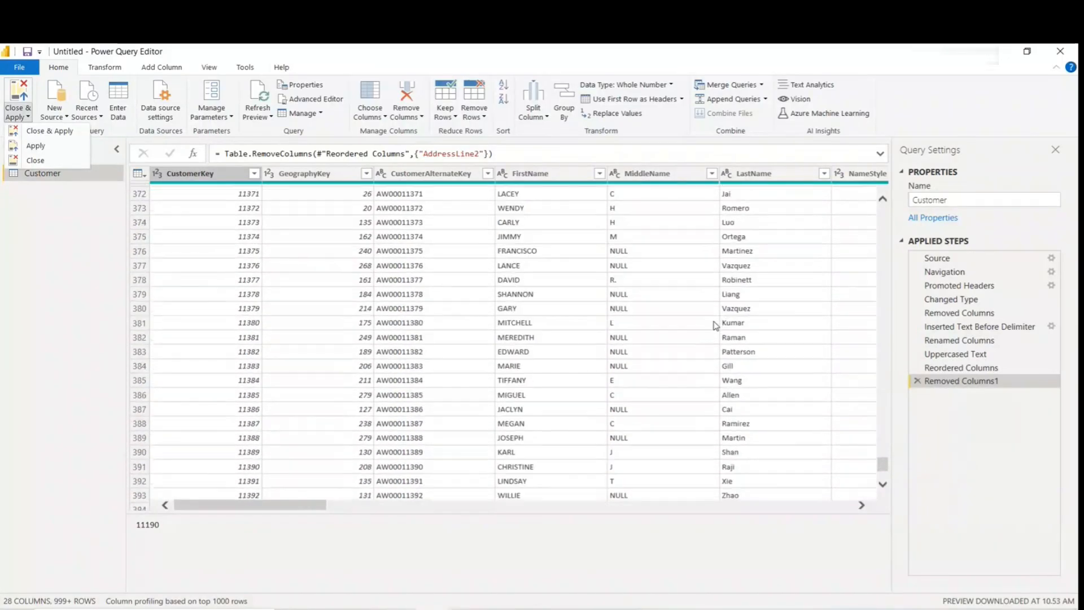
scroll(716, 325, "down", 15)
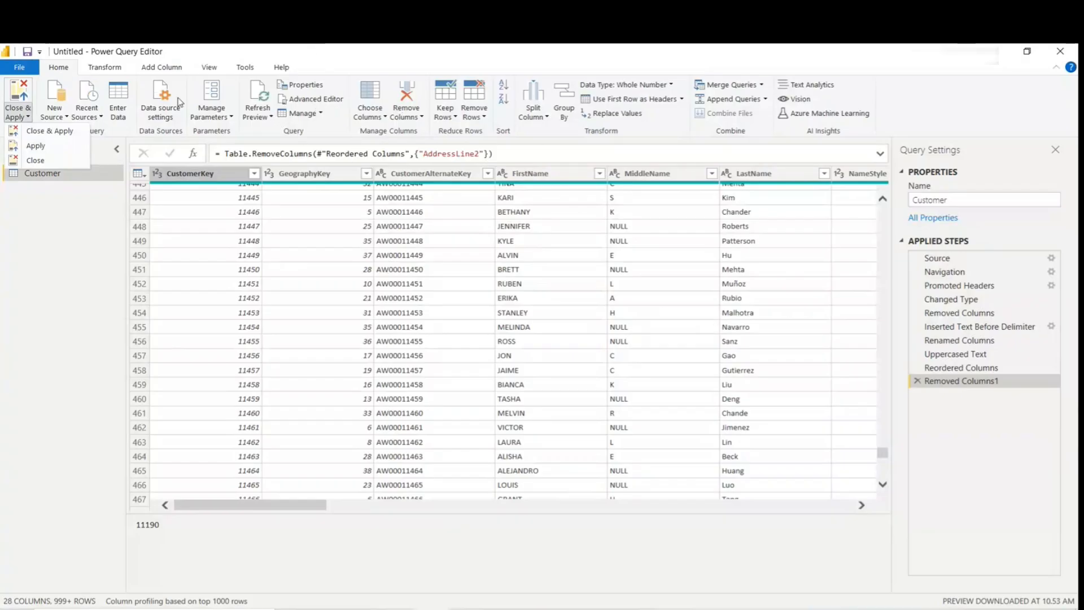
left_click(99, 69)
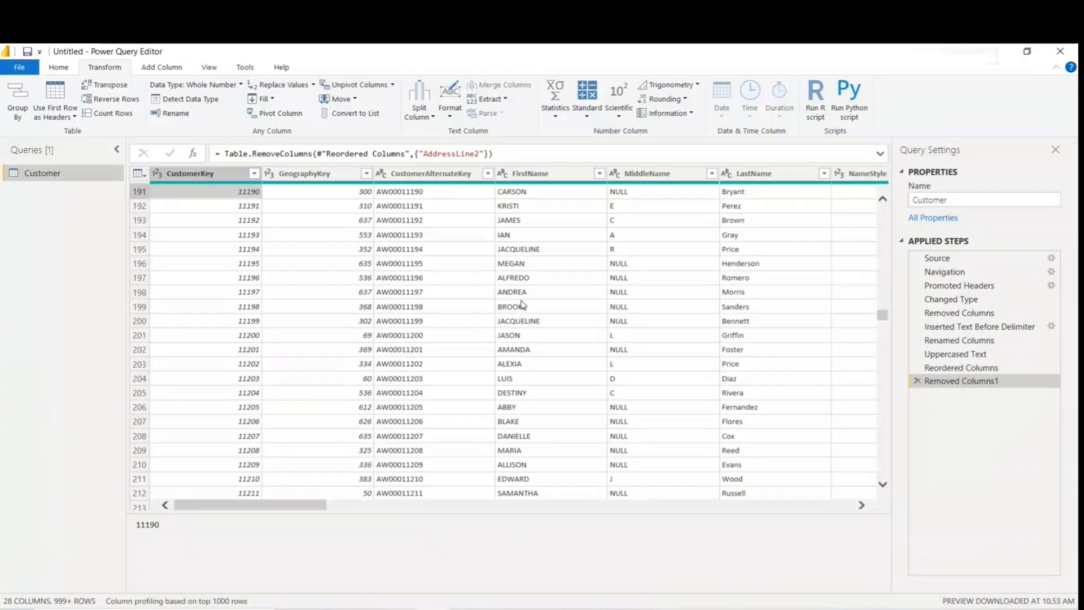
scroll(515, 307, "down", 2)
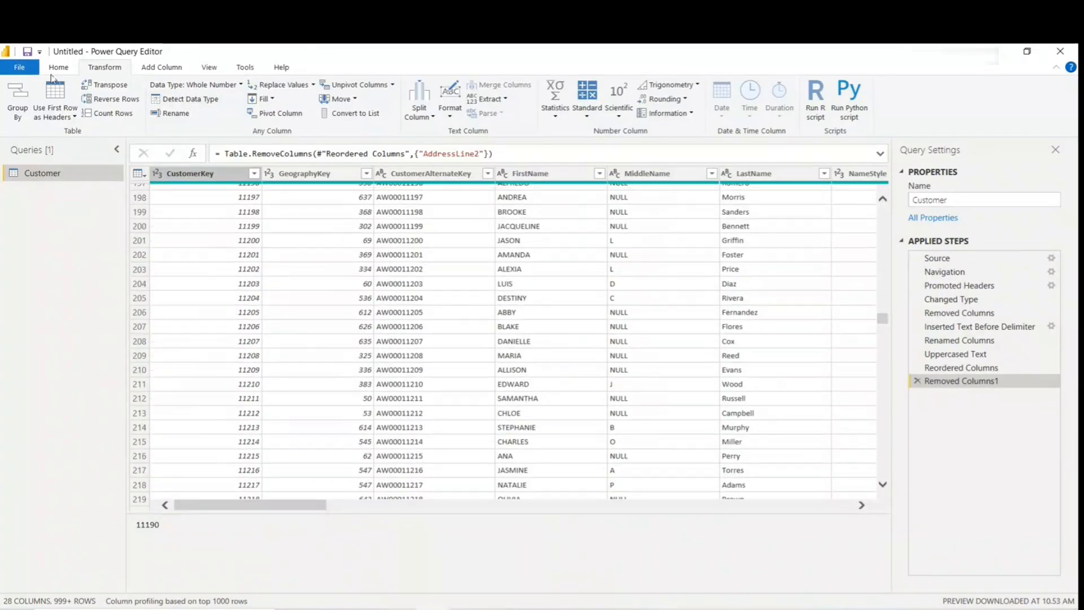
left_click(59, 67)
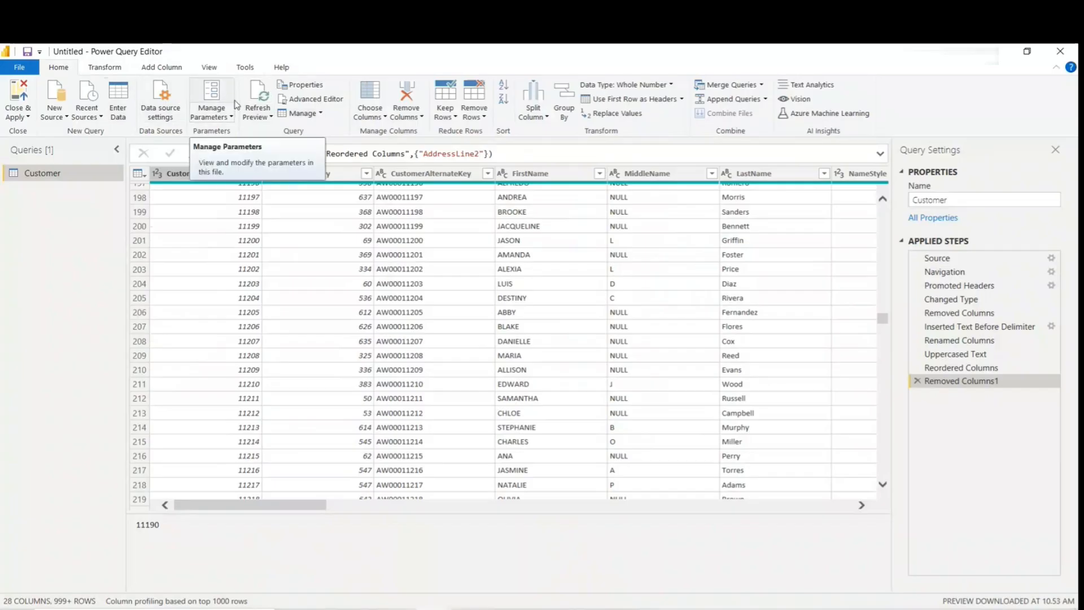
scroll(478, 375, "up", 2)
scroll(479, 376, "up", 20)
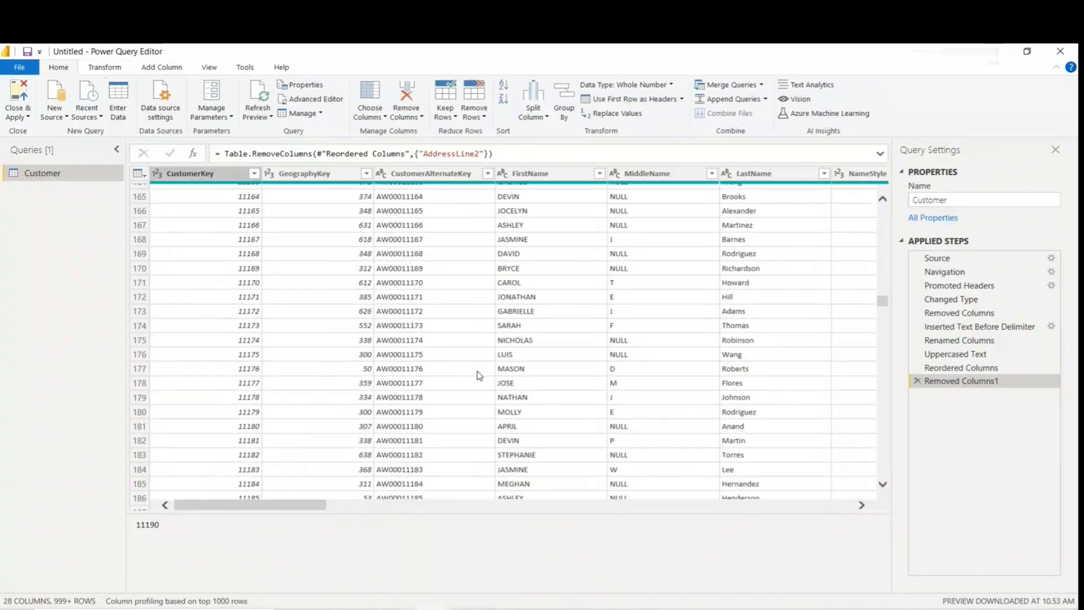
scroll(478, 376, "up", 20)
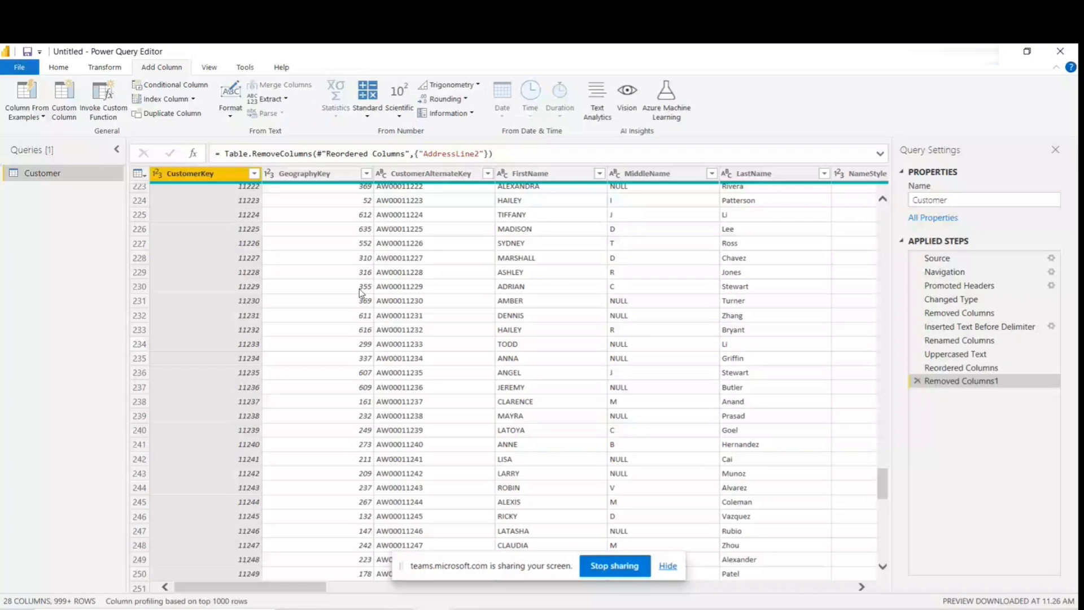
scroll(449, 339, "down", 20)
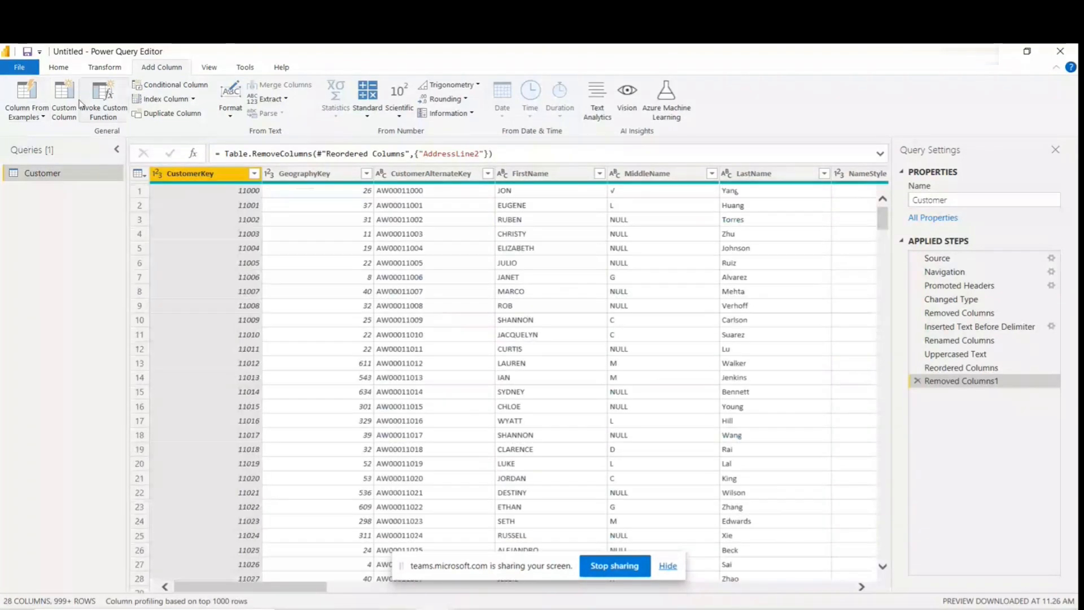
left_click(105, 67)
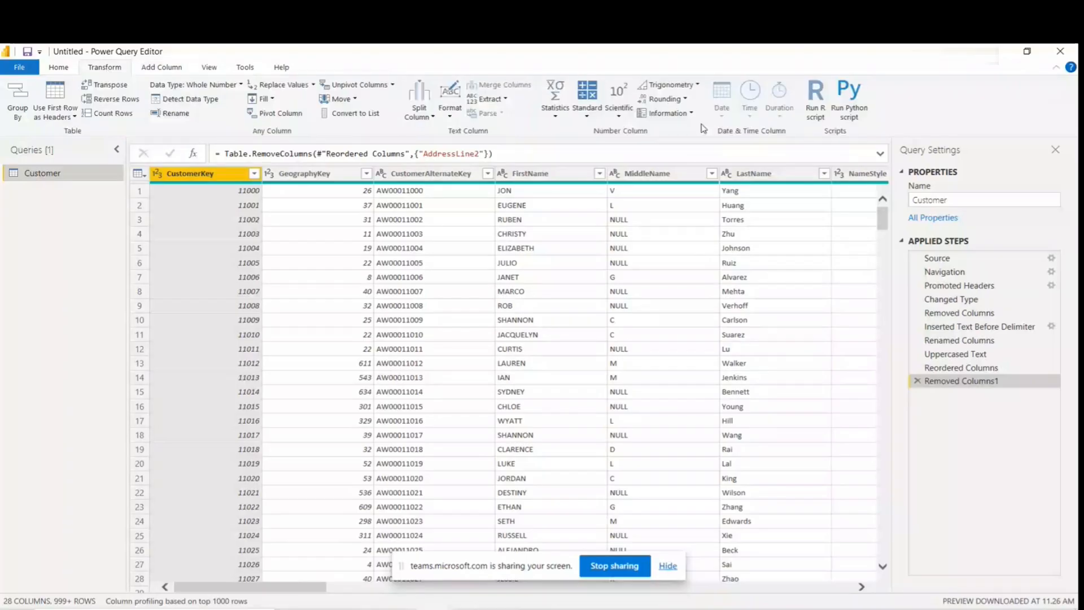
Step: Move the screen-sharing notice away from the table and hide it
left_click_drag(523, 569, 744, 604)
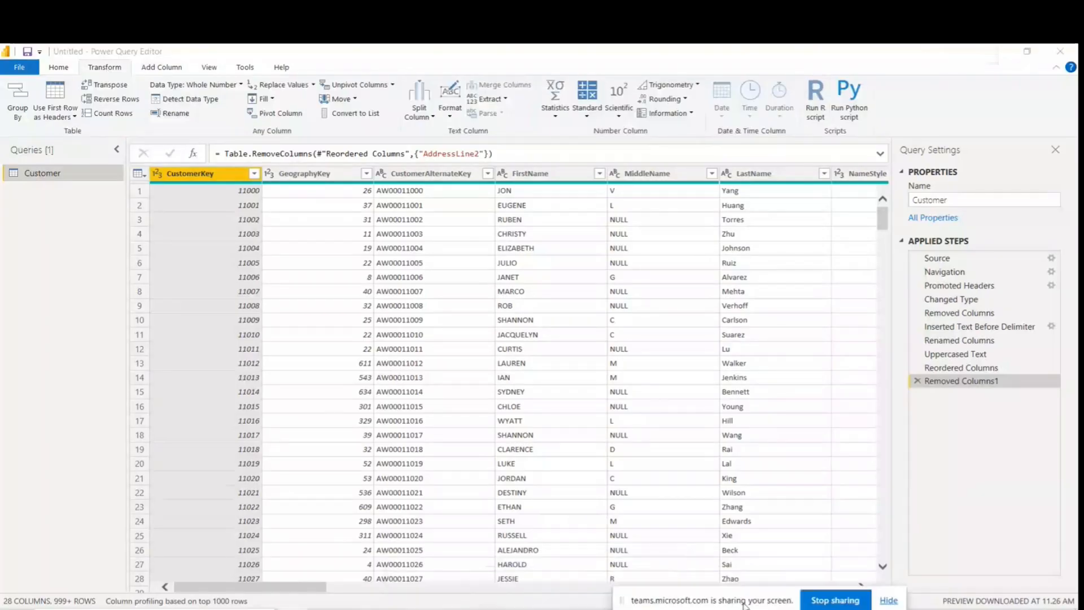
left_click(888, 600)
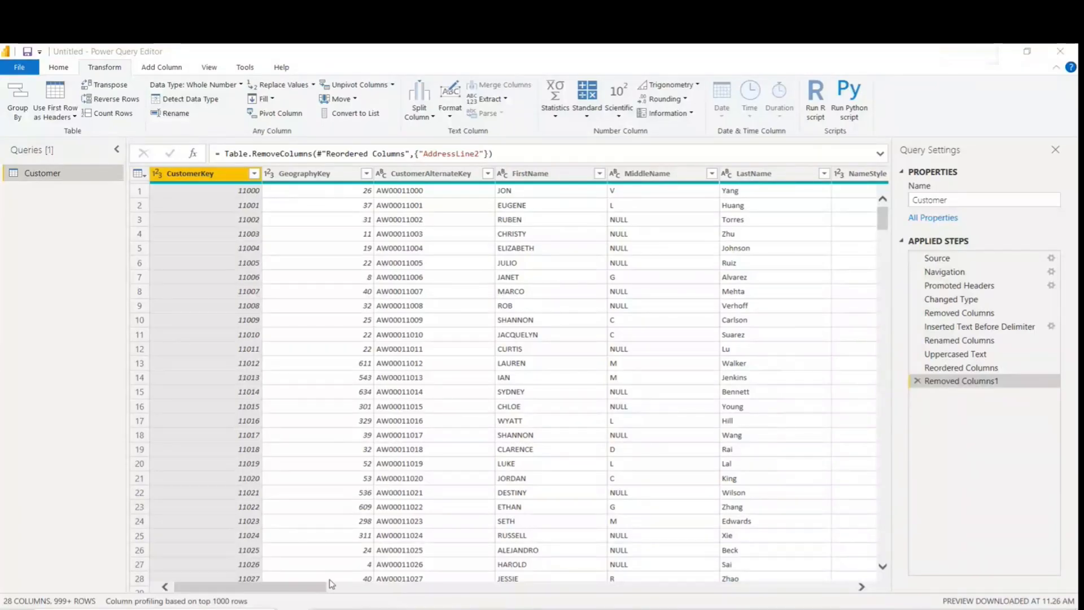
left_click(158, 70)
left_click(160, 69)
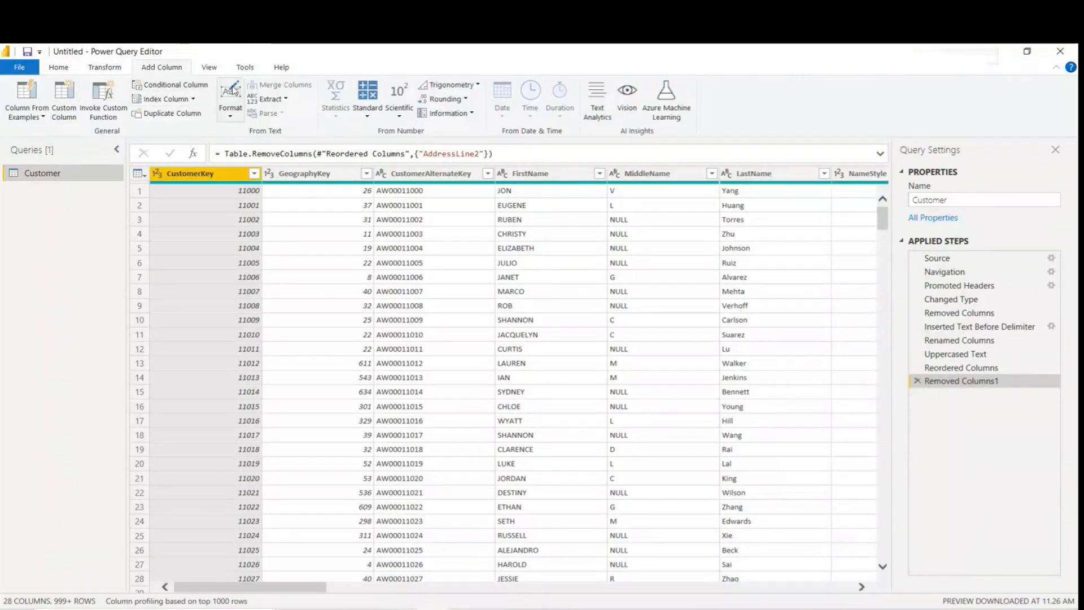
left_click(106, 67)
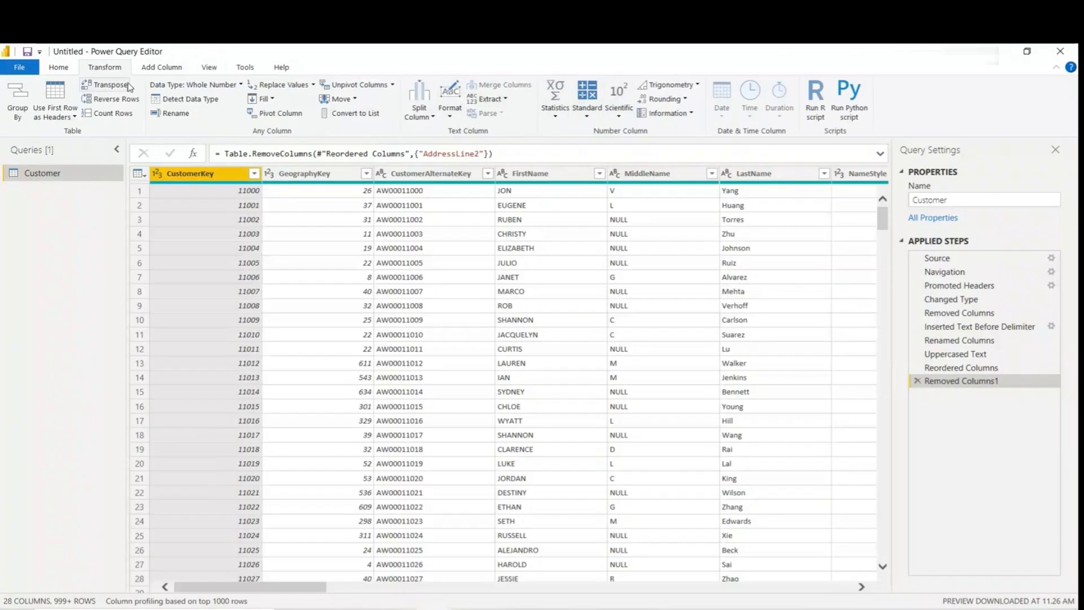
left_click(161, 69)
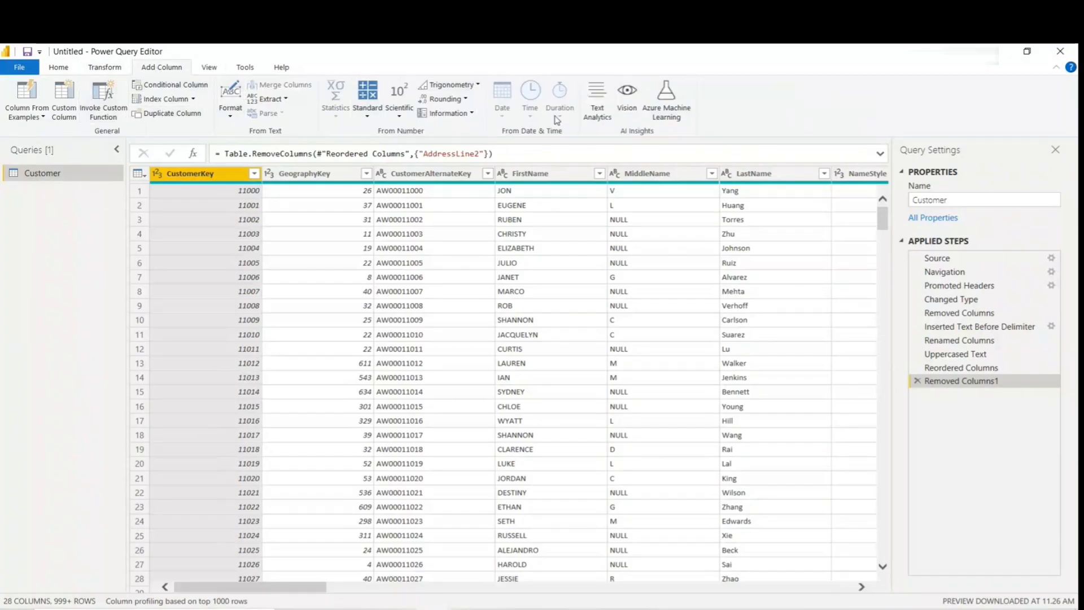
Step: Turn on the column distribution display and examine the charts from CustomerKey through to CommuteDistance
left_click(206, 68)
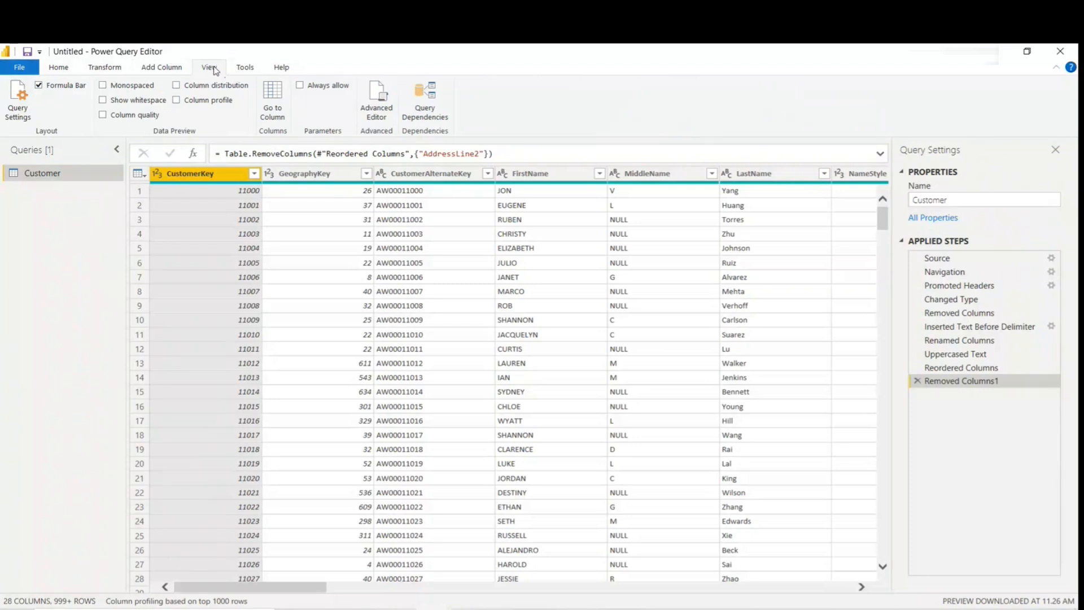
left_click(181, 89)
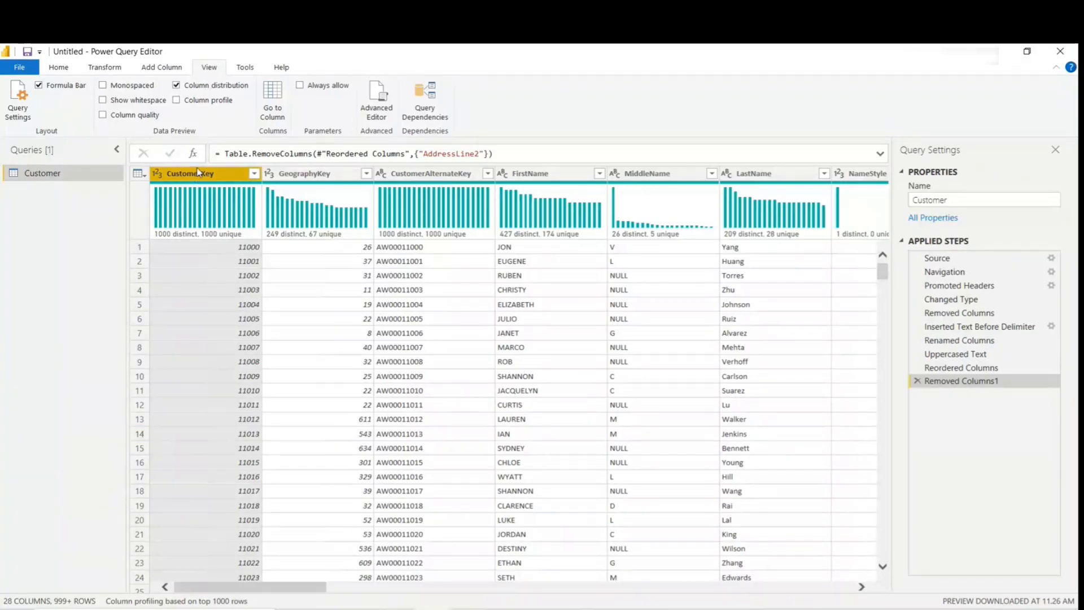
mouse_move(283, 229)
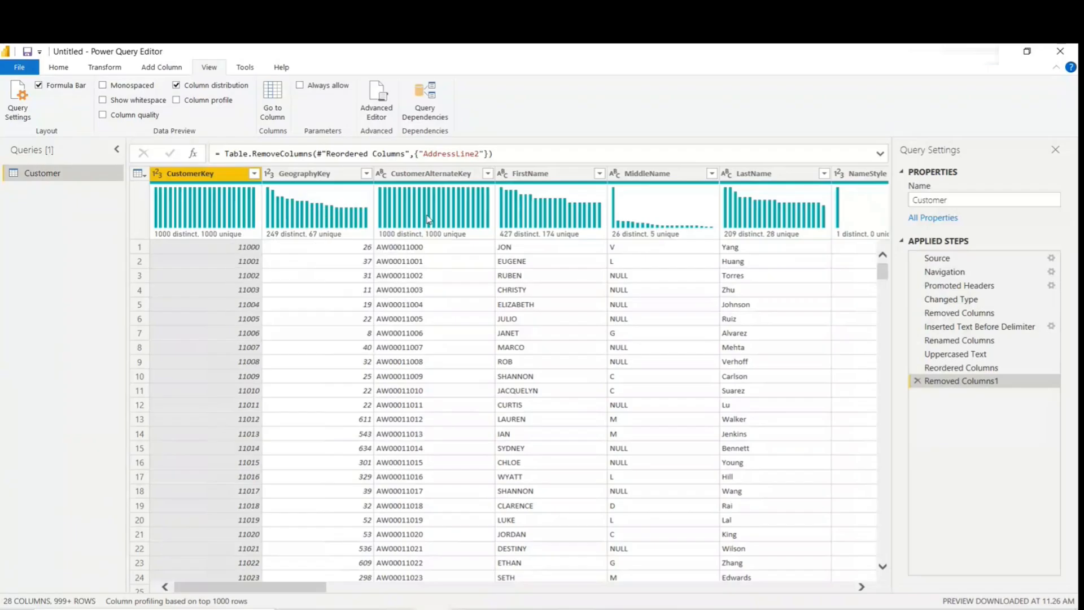
mouse_move(476, 212)
left_click_drag(314, 587, 347, 587)
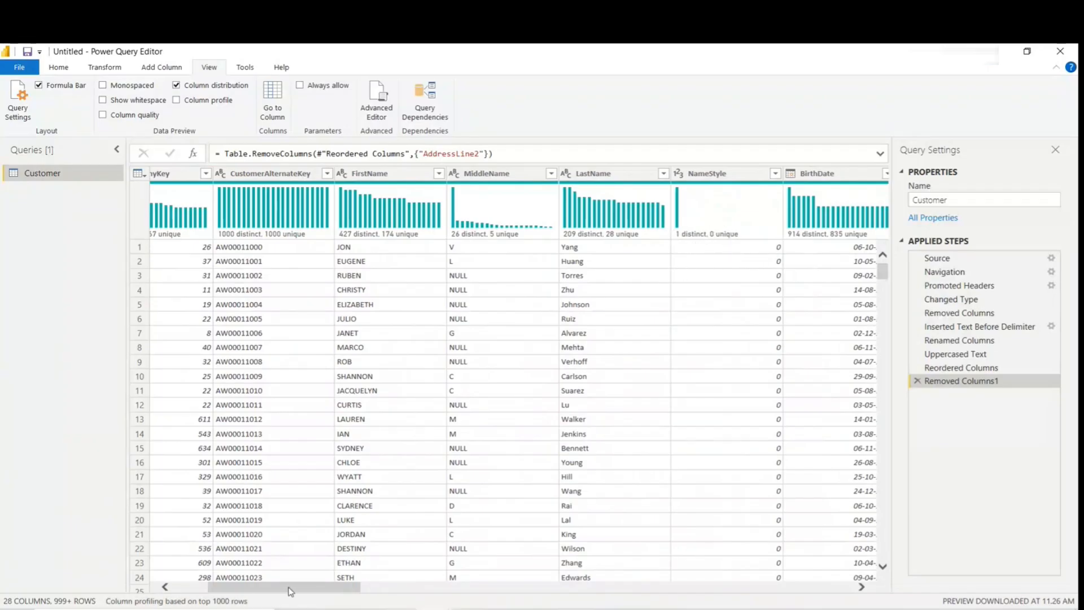
left_click_drag(290, 591, 831, 591)
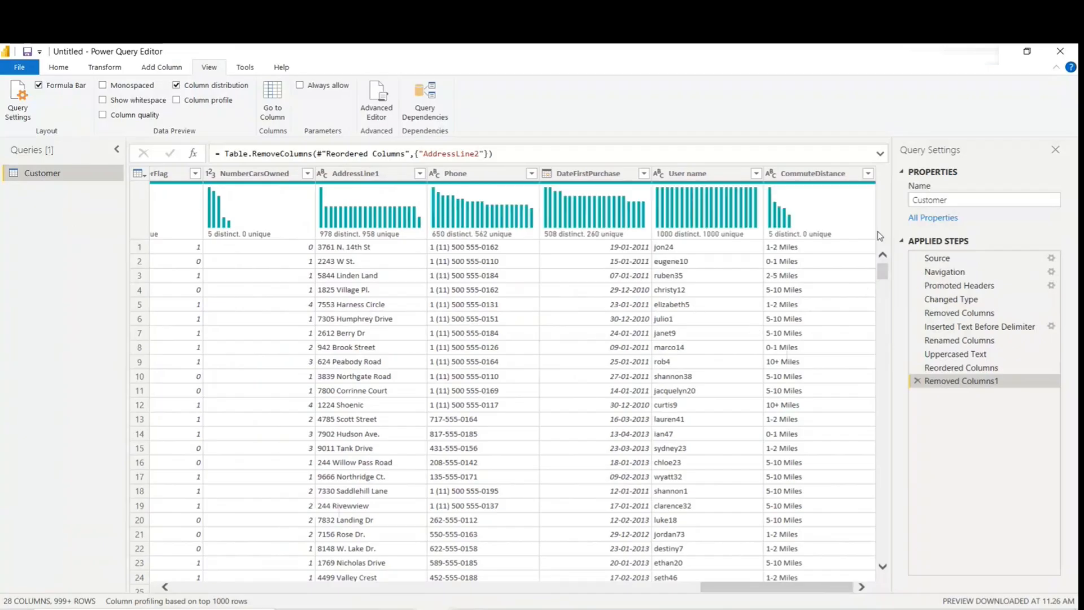
mouse_move(818, 232)
scroll(281, 434, "down", 19)
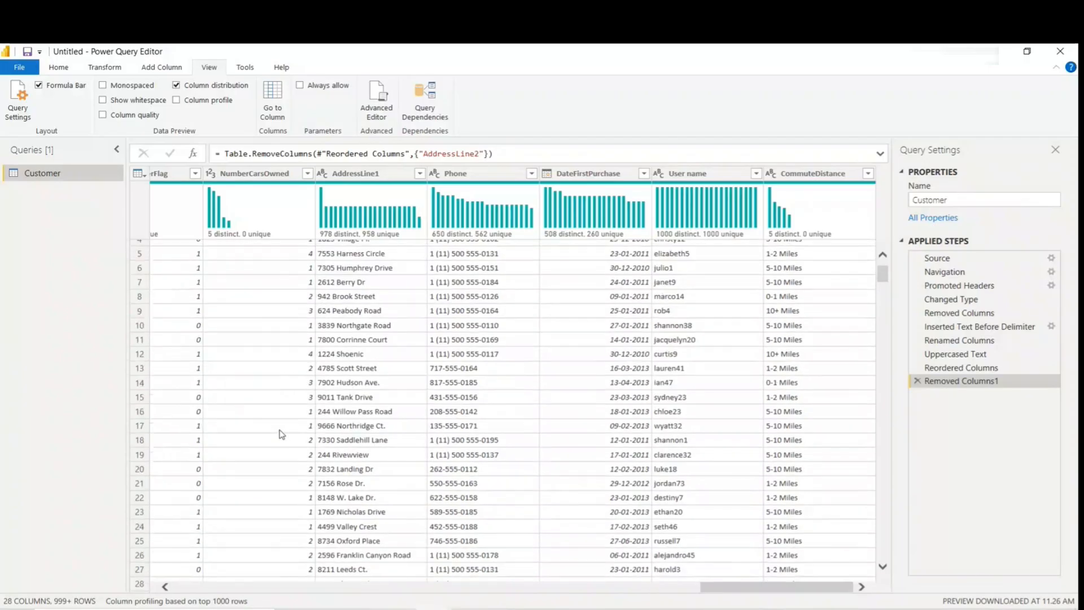
scroll(281, 434, "down", 20)
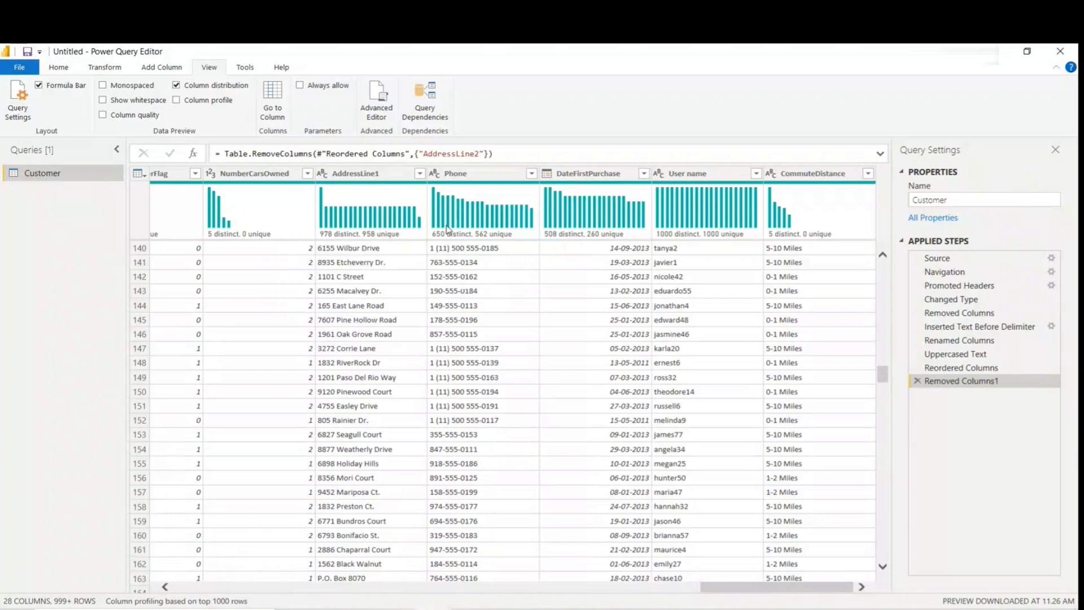
Step: Review the distribution details of the DateFirstPurchase column and its quick options for duplicates, empty values and errors
mouse_move(631, 243)
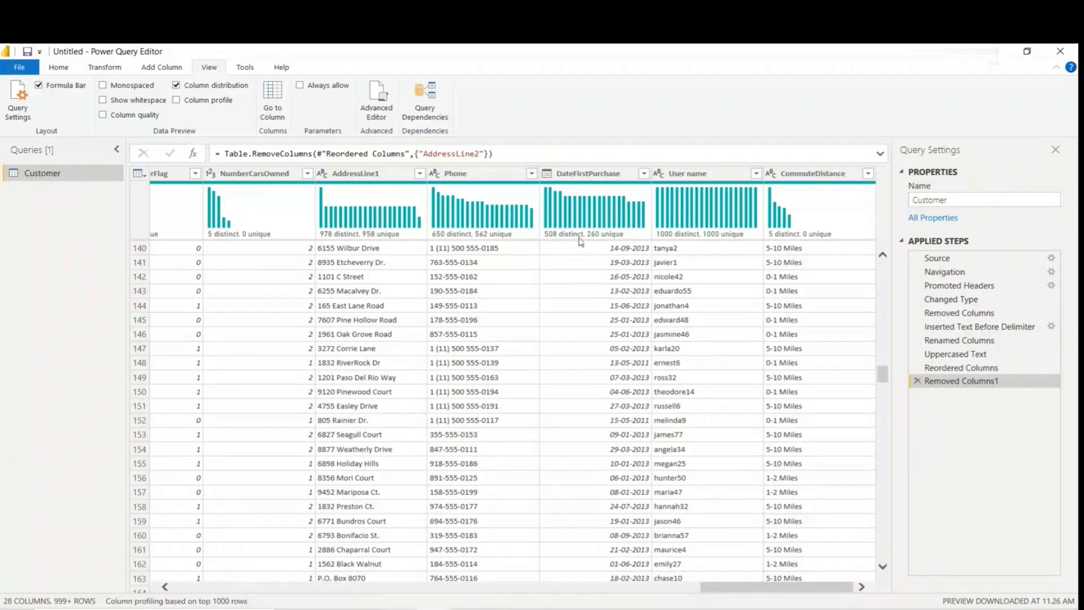
mouse_move(582, 242)
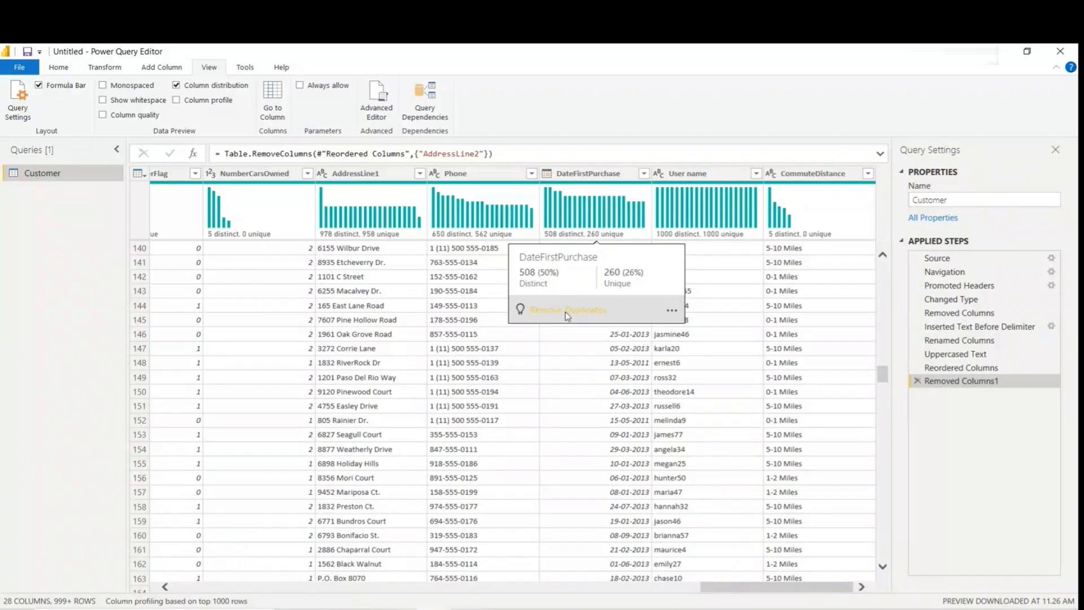
left_click(672, 310)
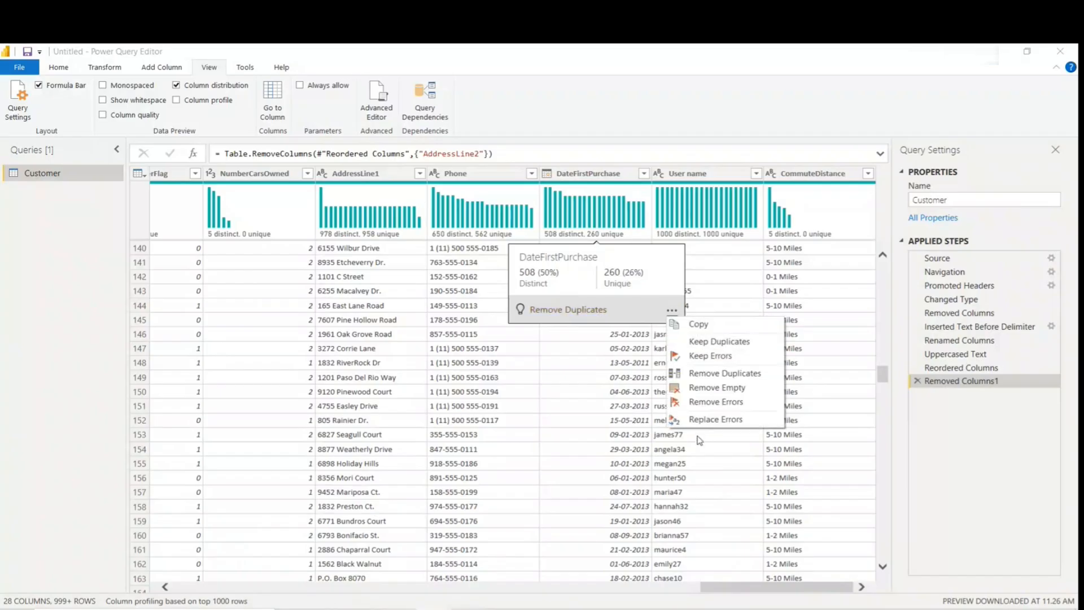
left_click(534, 394)
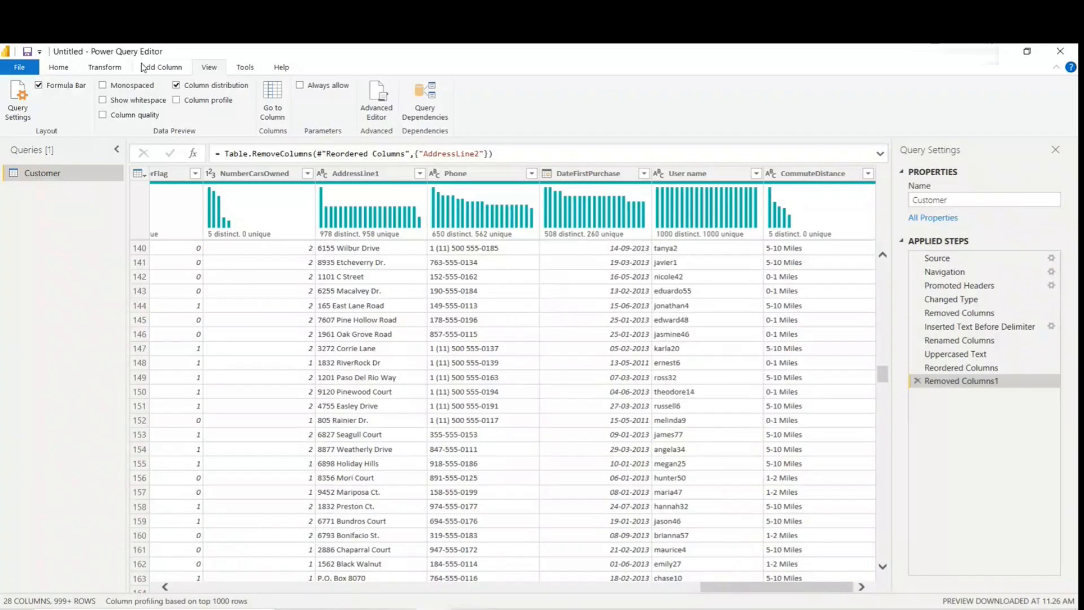
Step: Turn on the column profile display for the Customer query
left_click(177, 101)
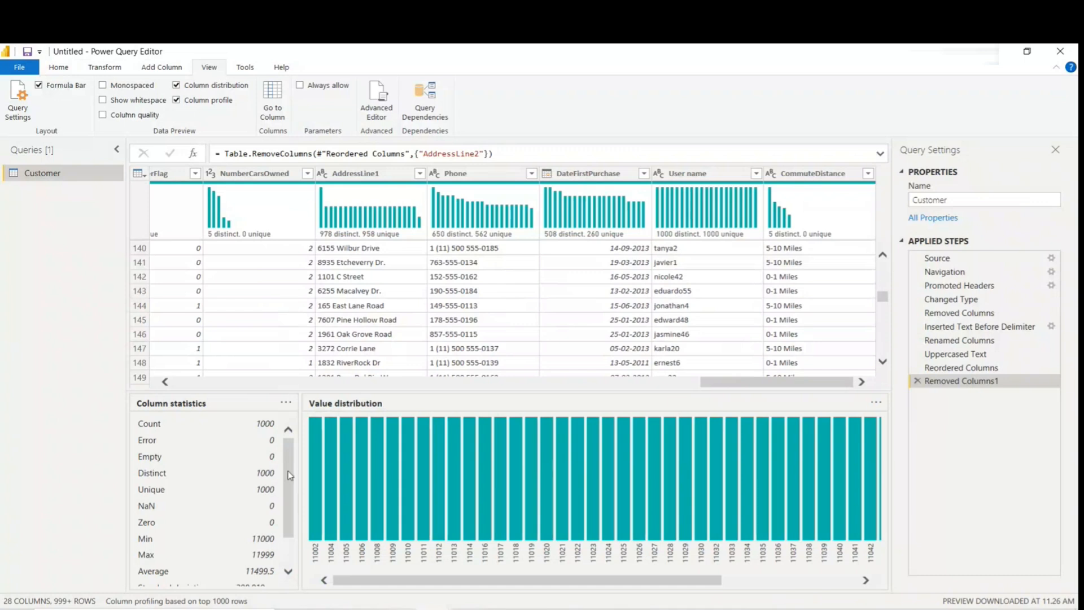
Step: Examine the column statistics and value distribution of the NumberCarsOwned column, including the options offered for the value distribution chart
scroll(289, 474, "down", 1)
scroll(289, 474, "up", 1)
left_click(240, 175)
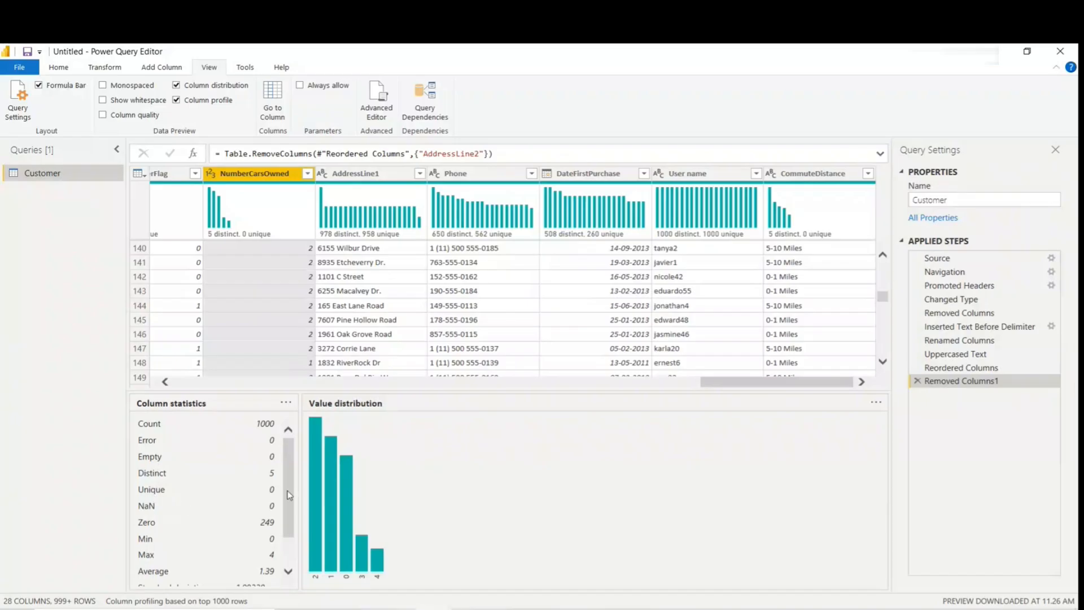
scroll(289, 544, "down", 1)
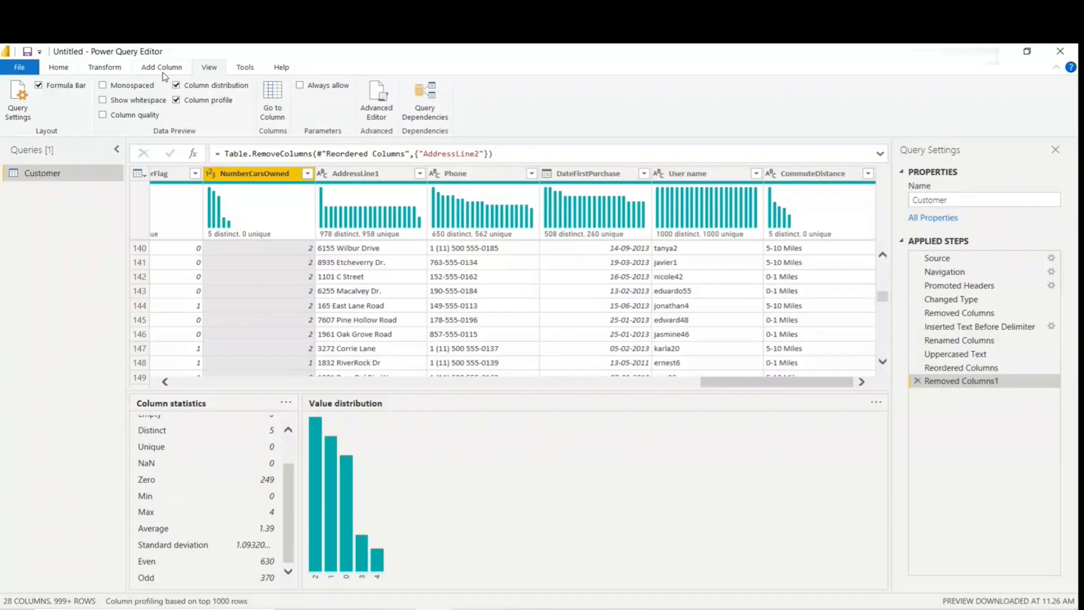
left_click(179, 103)
left_click(177, 101)
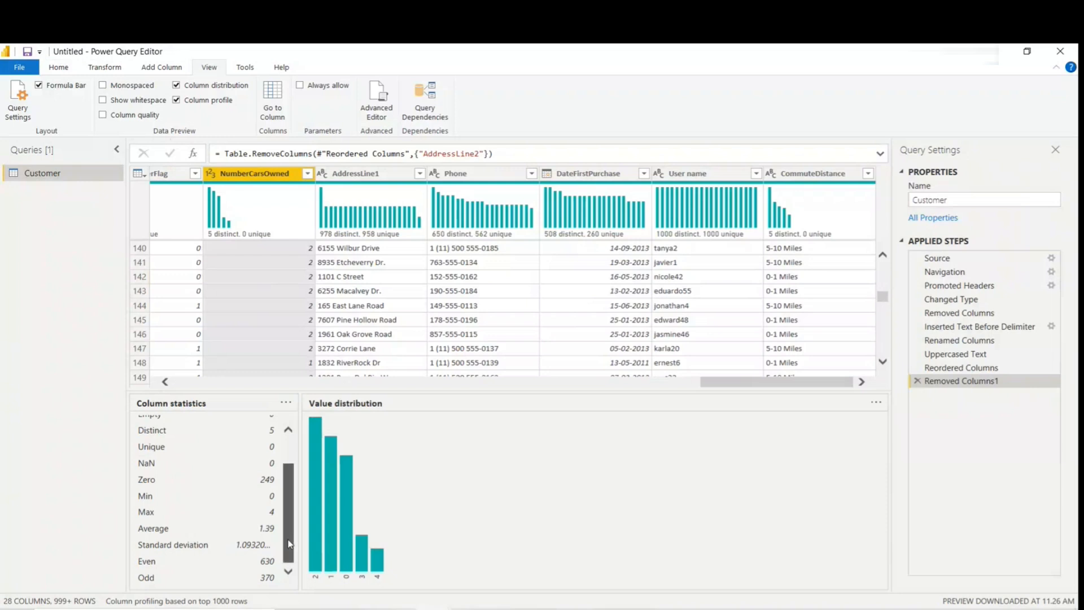
scroll(294, 483, "up", 1)
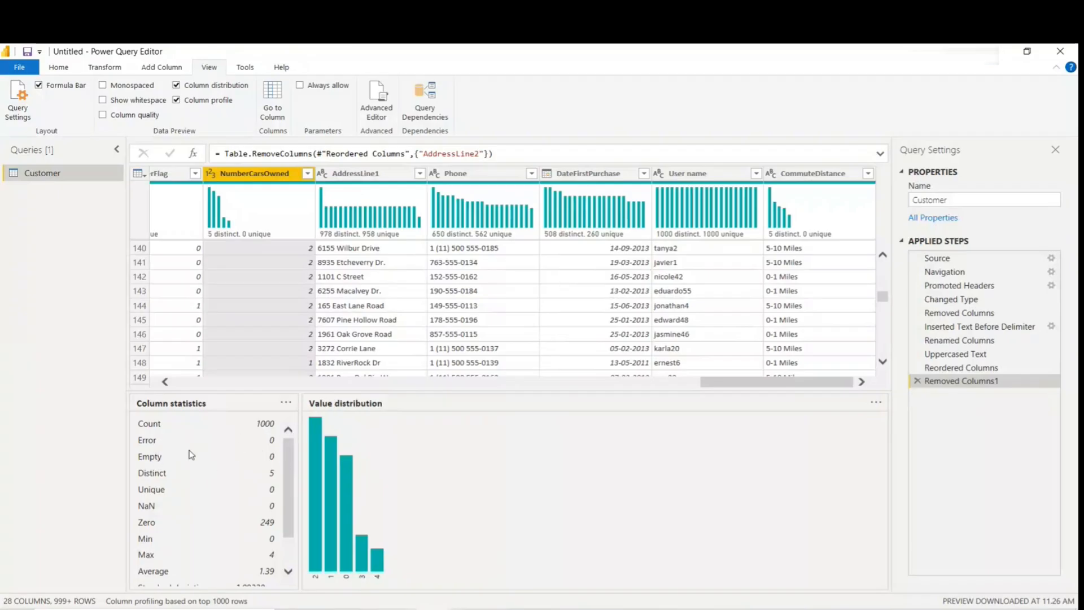
scroll(222, 446, "down", 2)
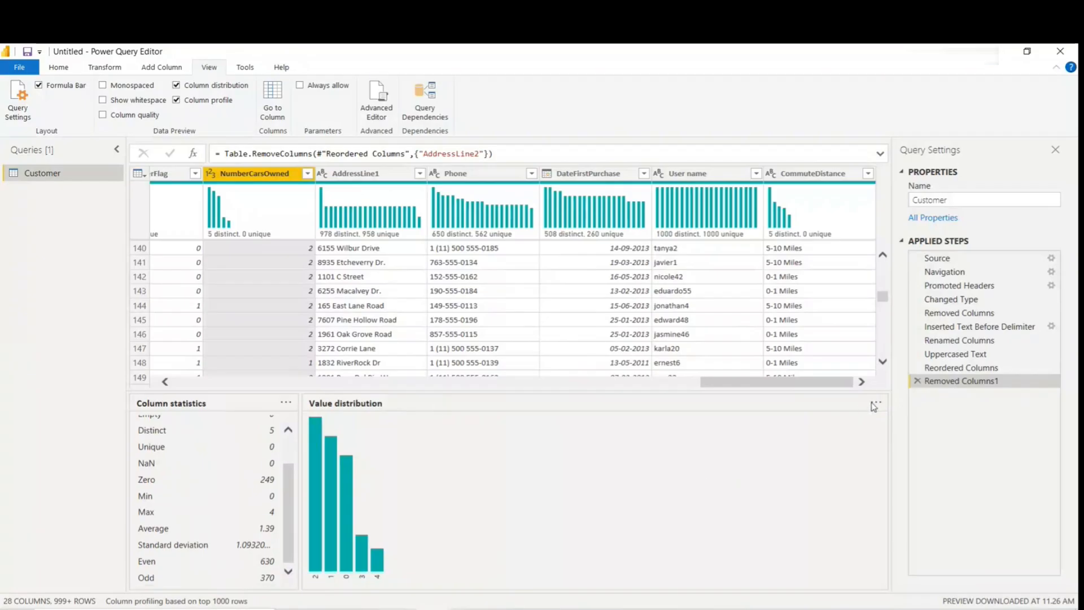
left_click(876, 406)
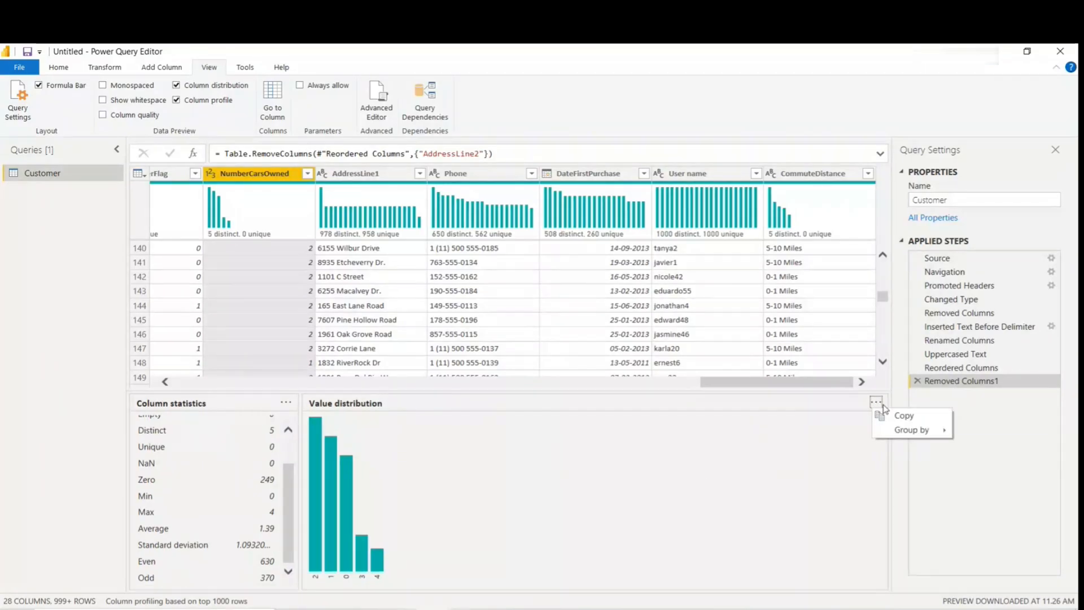
left_click(633, 400)
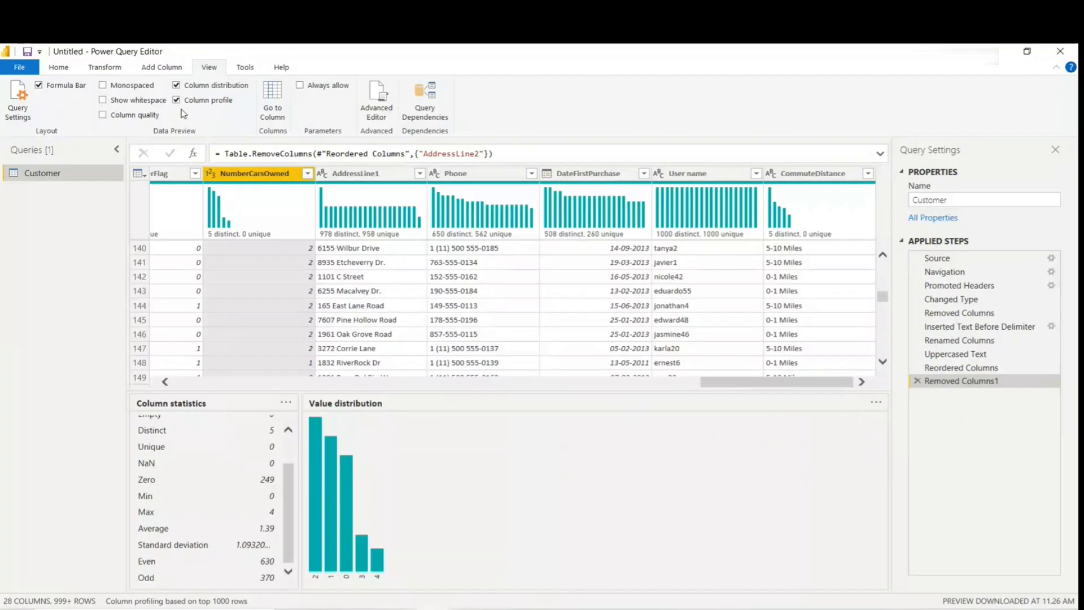
Step: Turn on the column quality display and turn off the column distribution and column profile displays
left_click(103, 114)
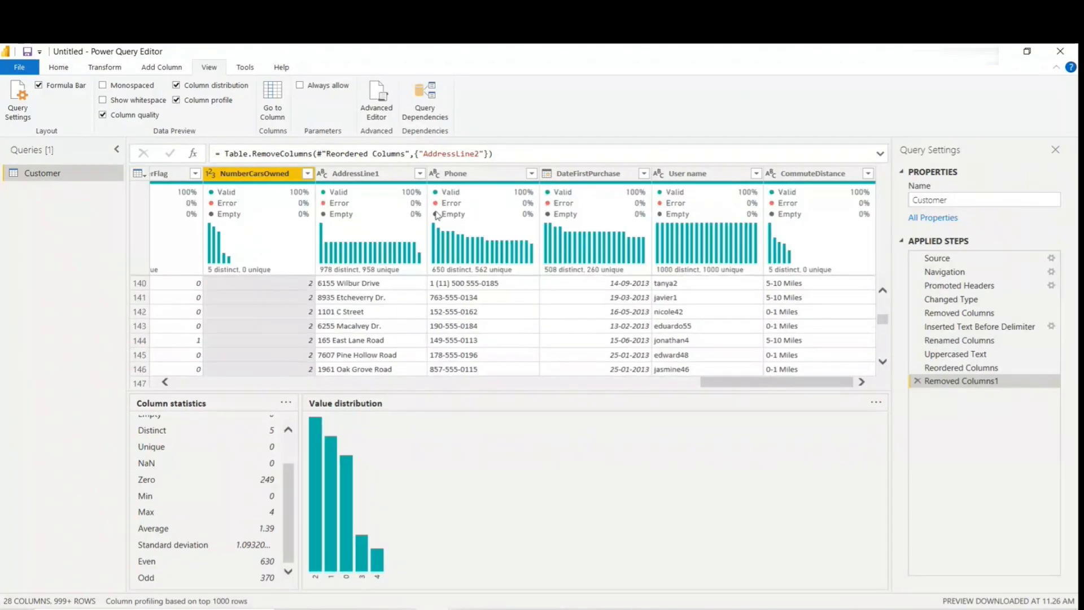
mouse_move(464, 196)
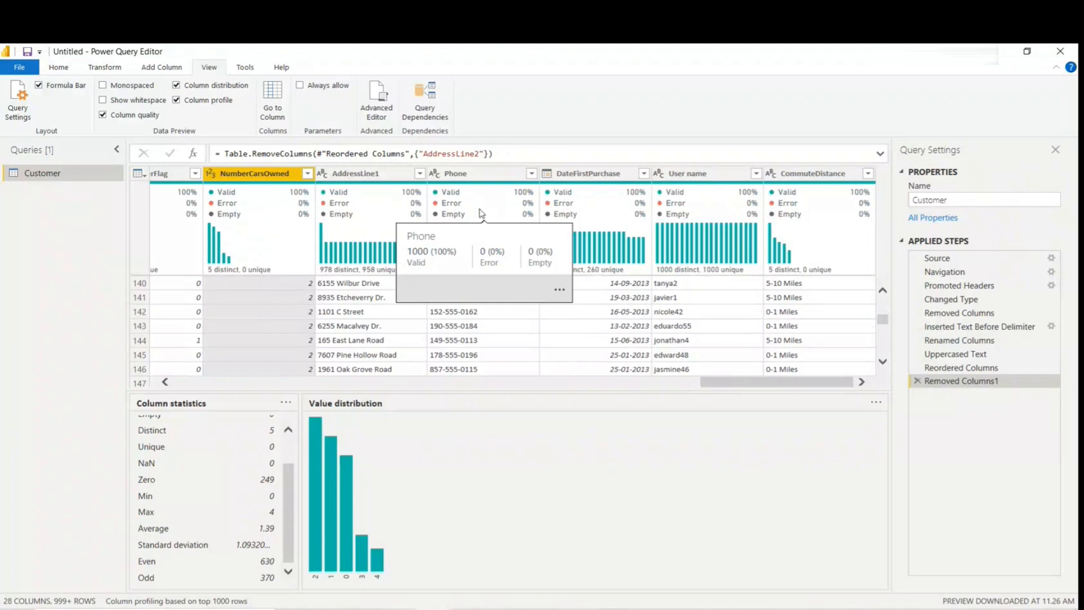
left_click(177, 85)
left_click(177, 100)
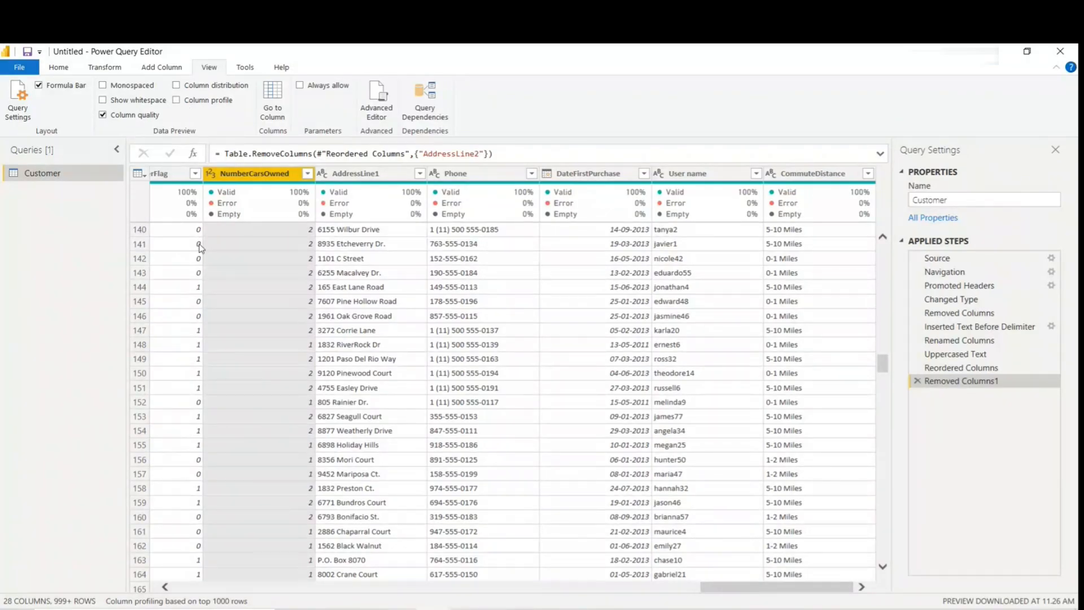
mouse_move(221, 187)
left_click(728, 304)
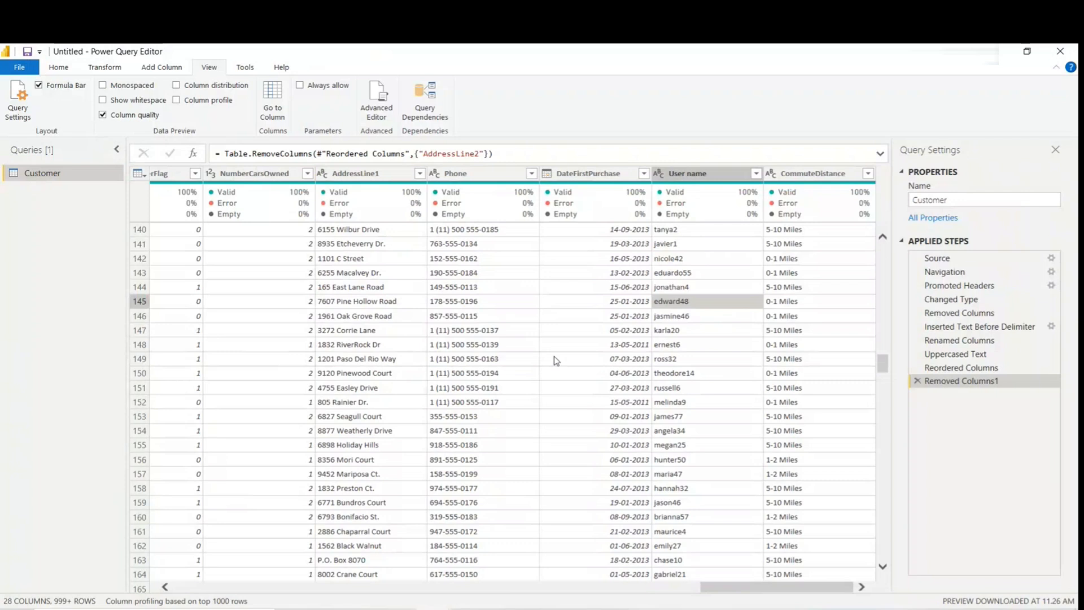
left_click(106, 67)
left_click(260, 85)
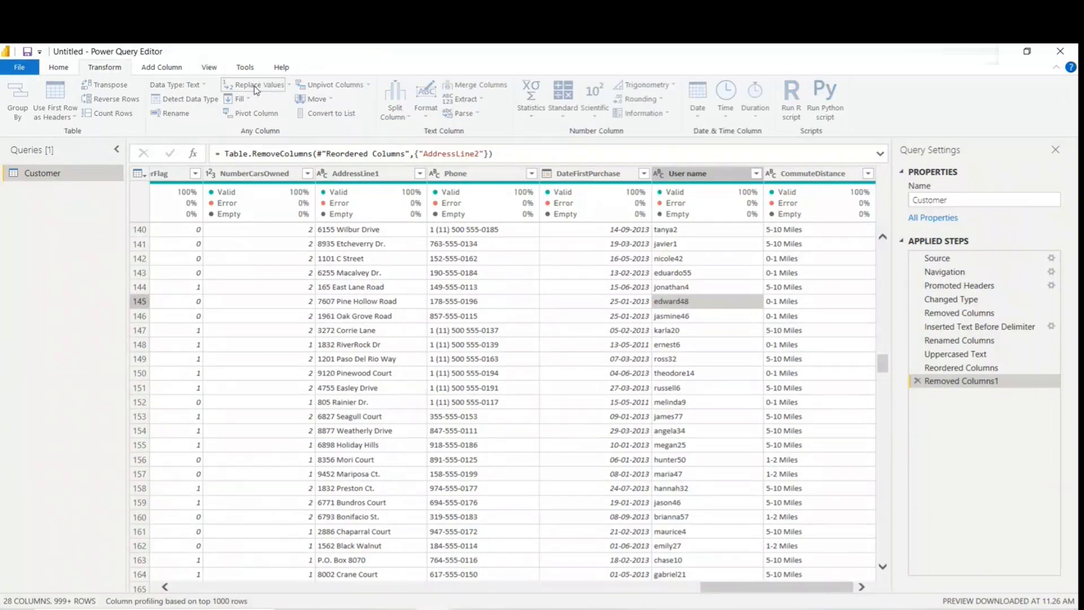
key("shift+Tab")
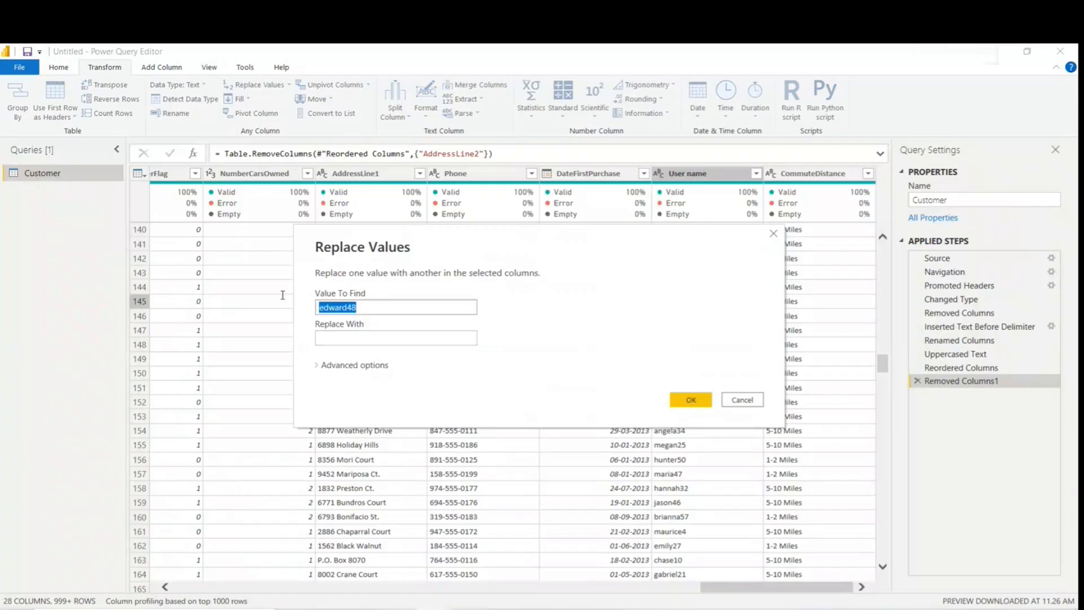
key("BackSpace")
left_click(355, 338)
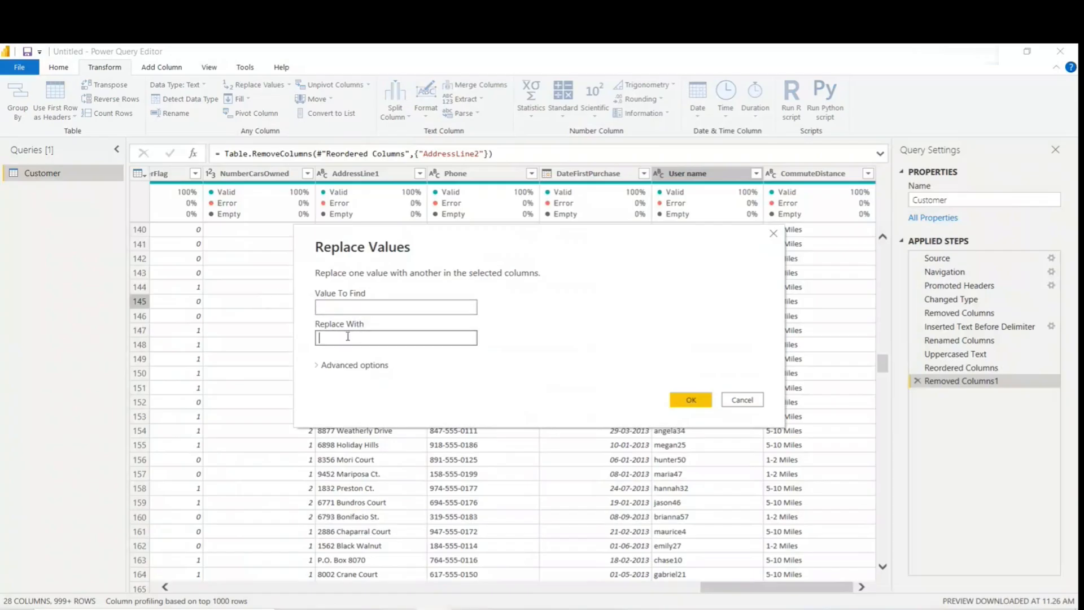
type("0")
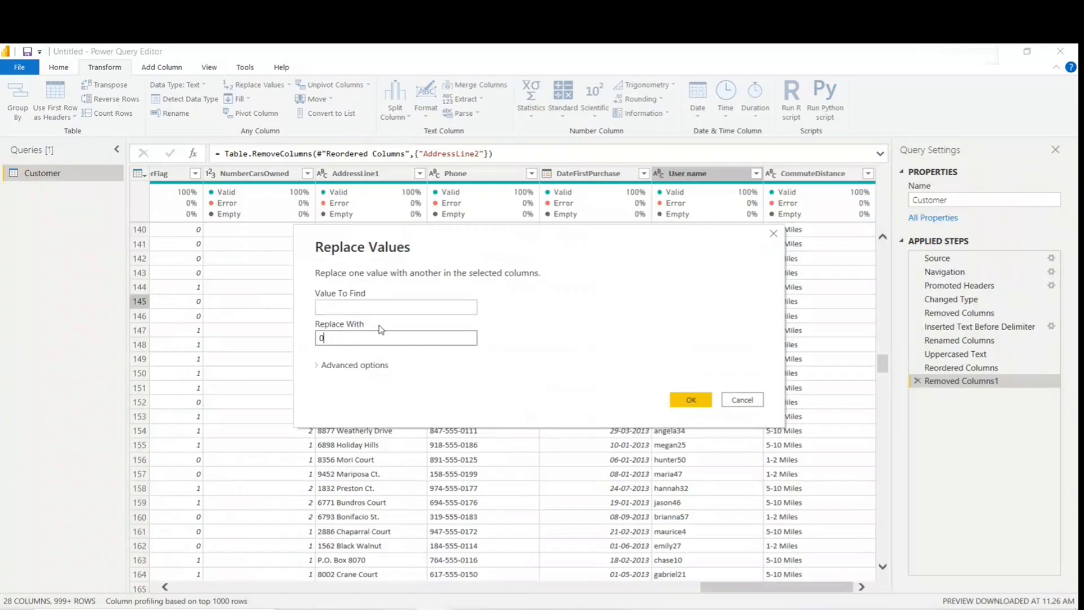
key("BackSpace")
type("NA")
left_click(744, 400)
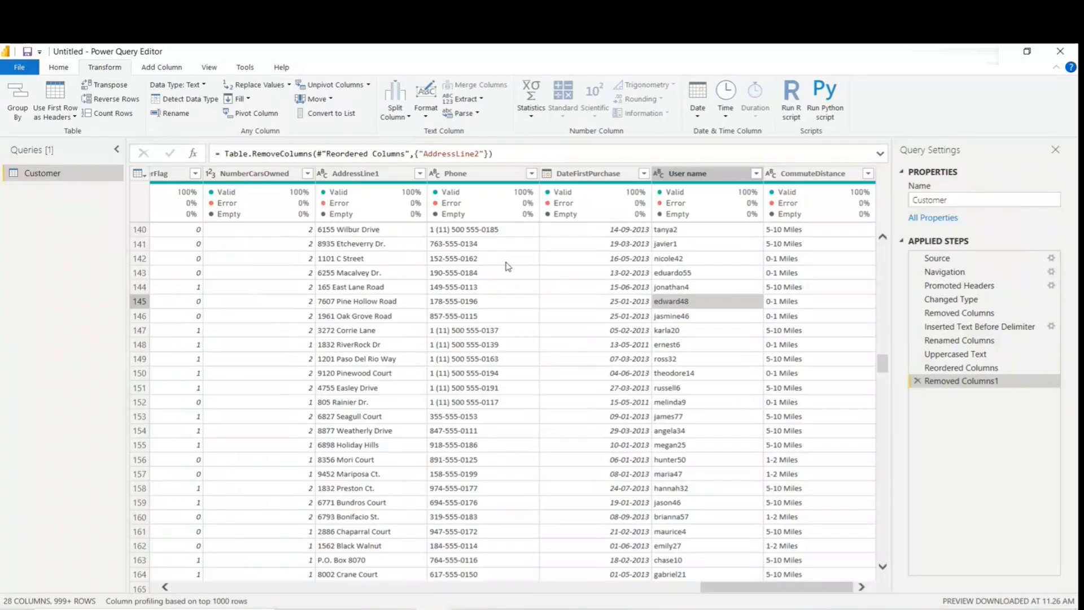
left_click(180, 72)
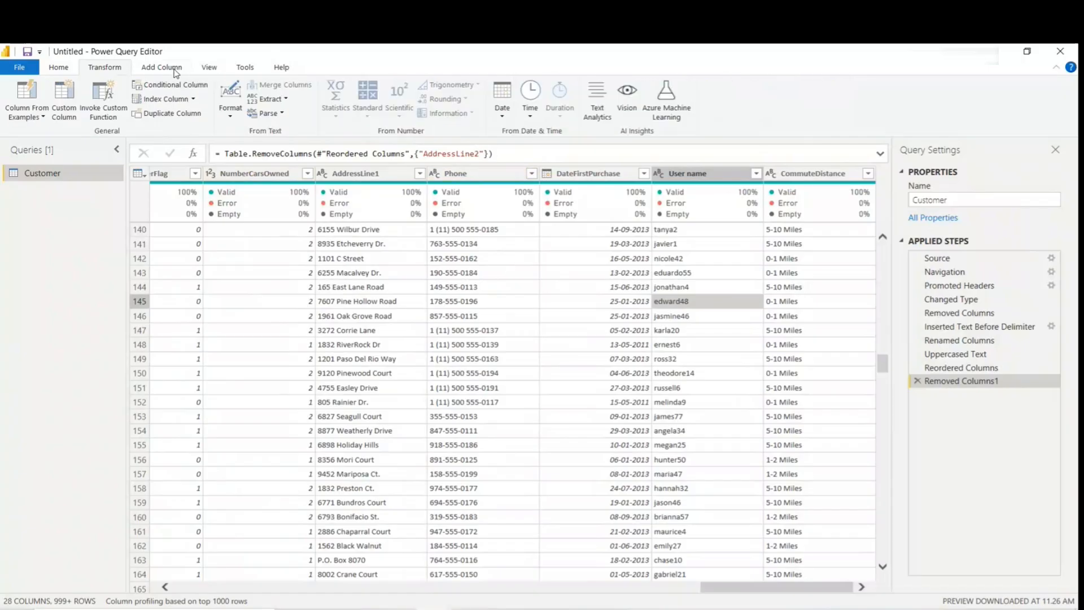
left_click(217, 69)
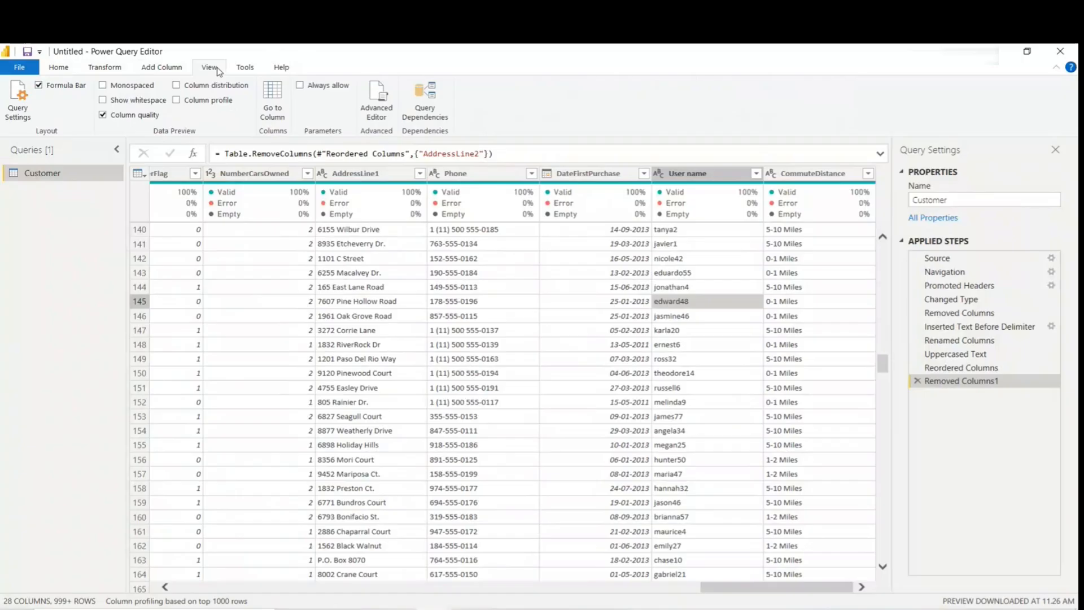
scroll(718, 335, "down", 3)
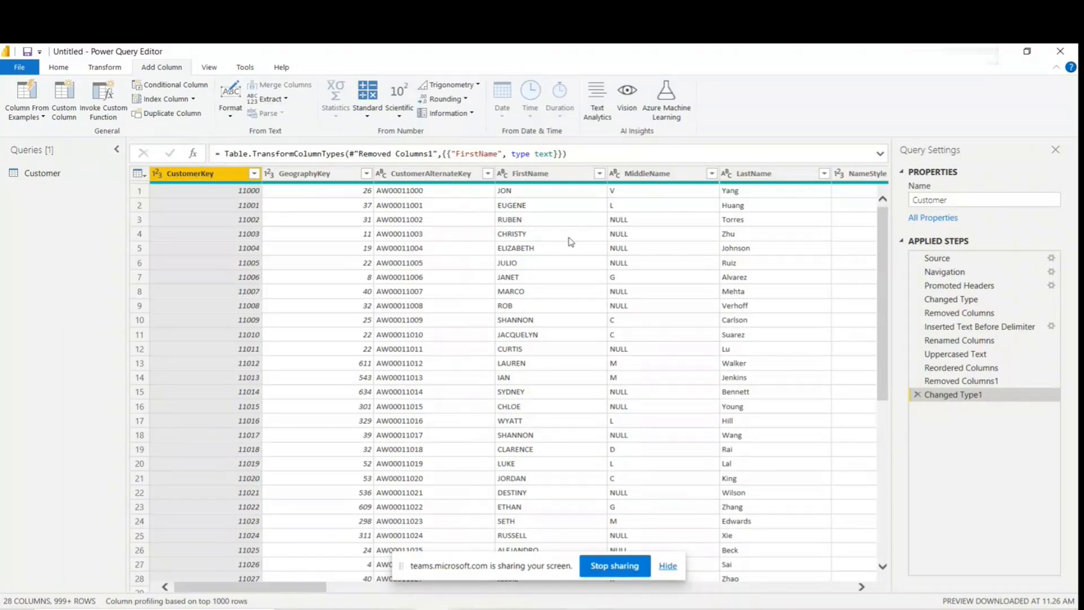
Step: Move the screen-sharing notice out of the way and split the CustomerAlternateKey column by non-digit to digit
left_click(104, 67)
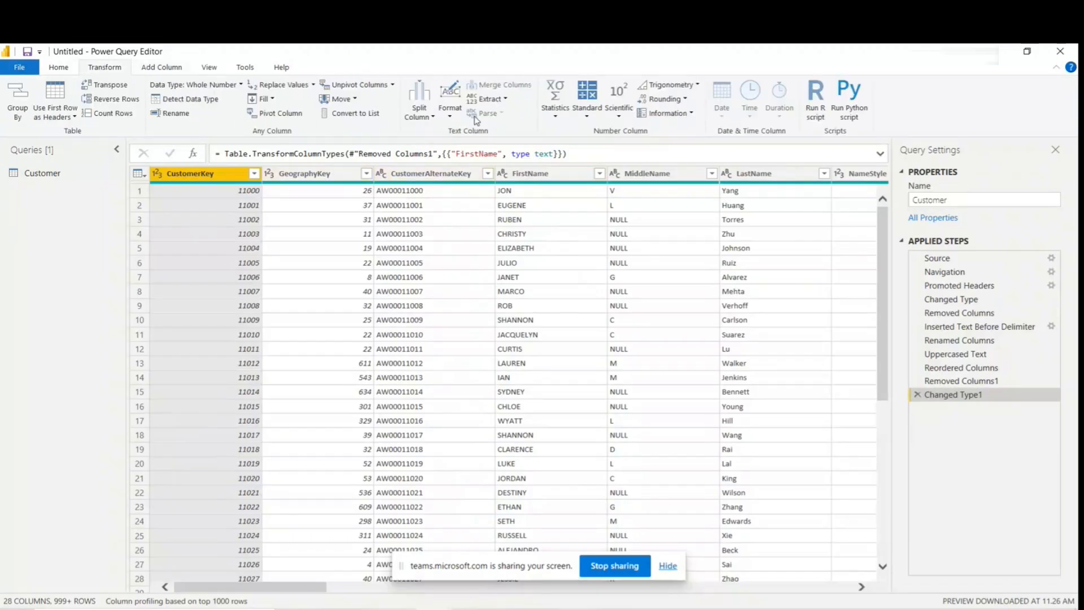
left_click(436, 176, "ctrl")
left_click(436, 176)
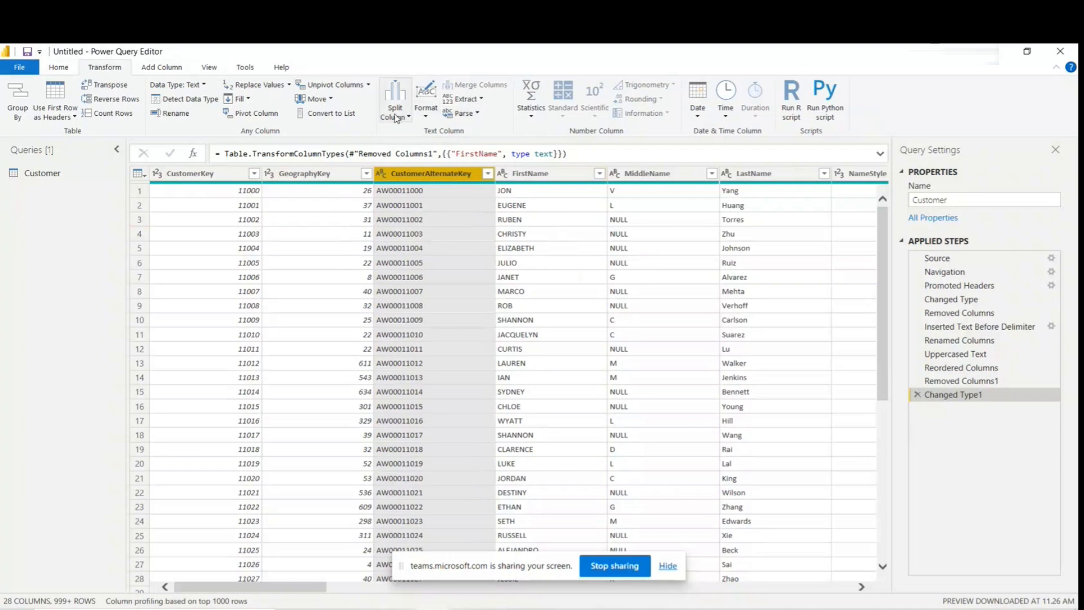
left_click(167, 69)
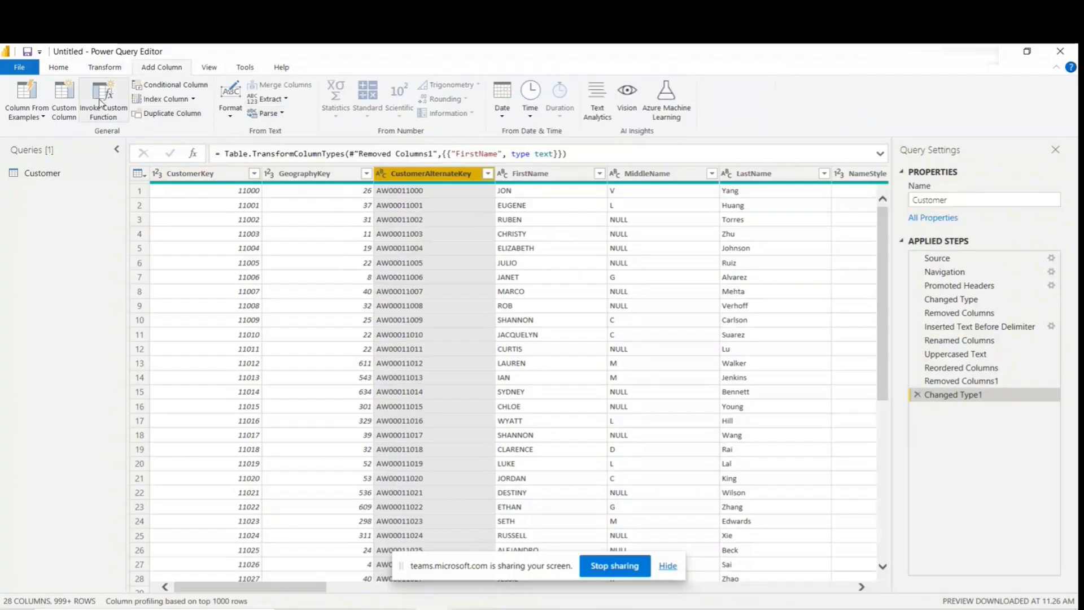
scroll(83, 75, "up", 2)
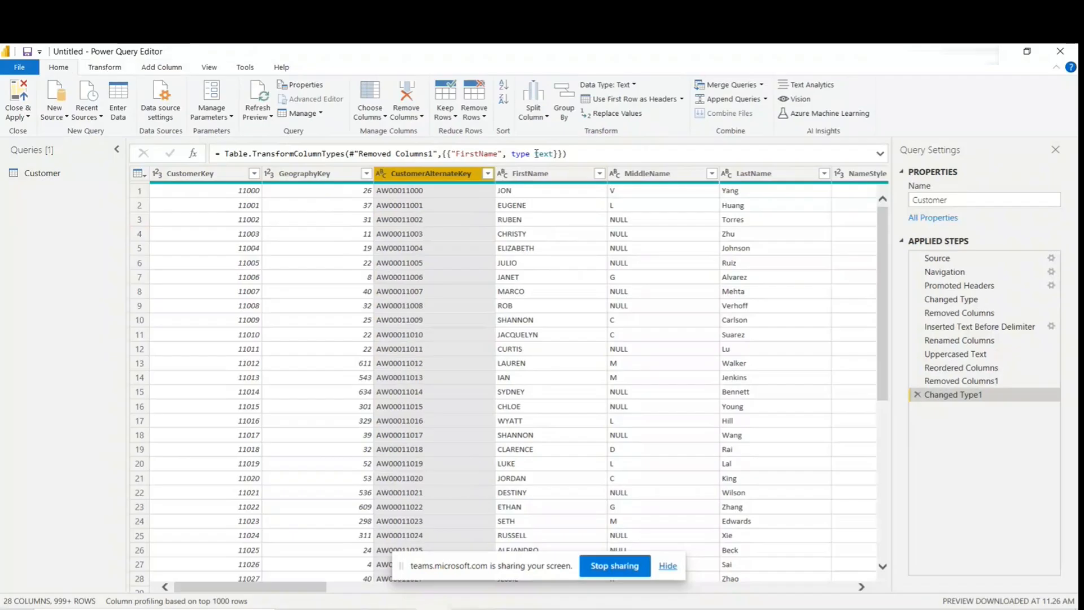
left_click(103, 67)
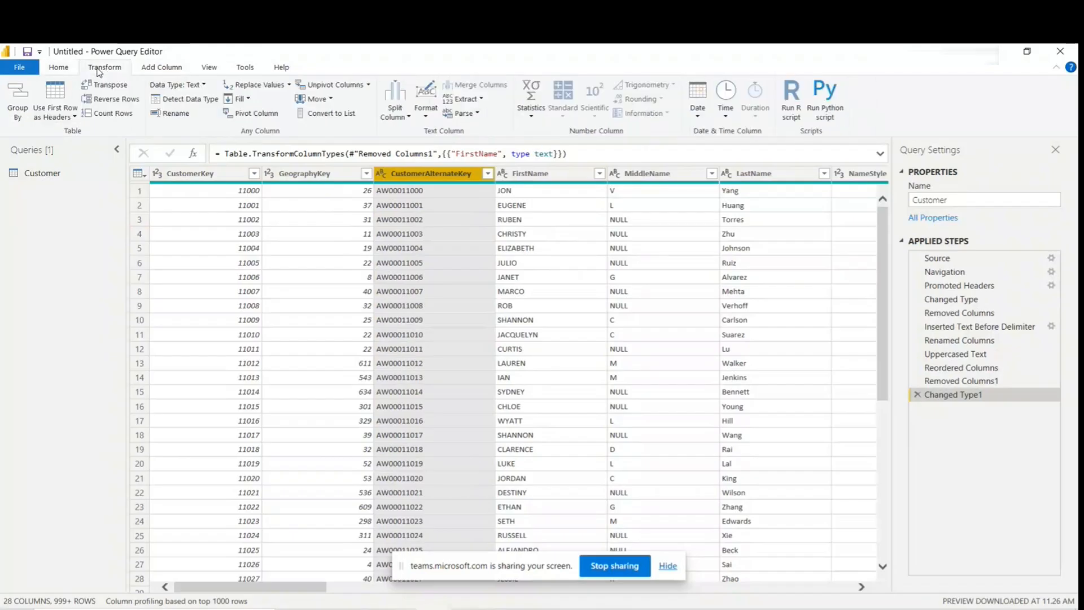
left_click(410, 117)
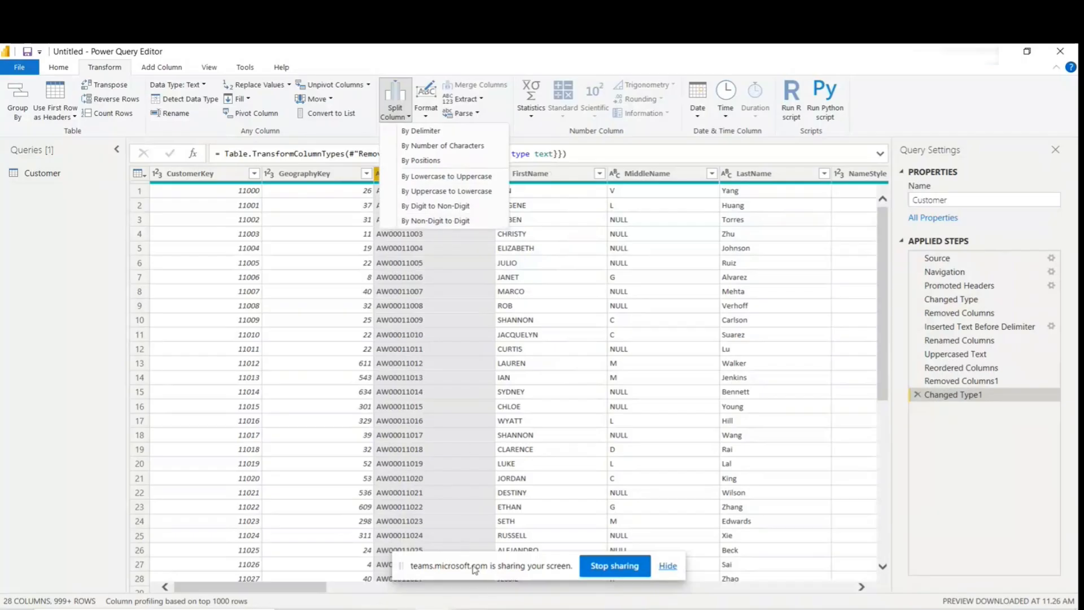
left_click_drag(482, 569, 622, 609)
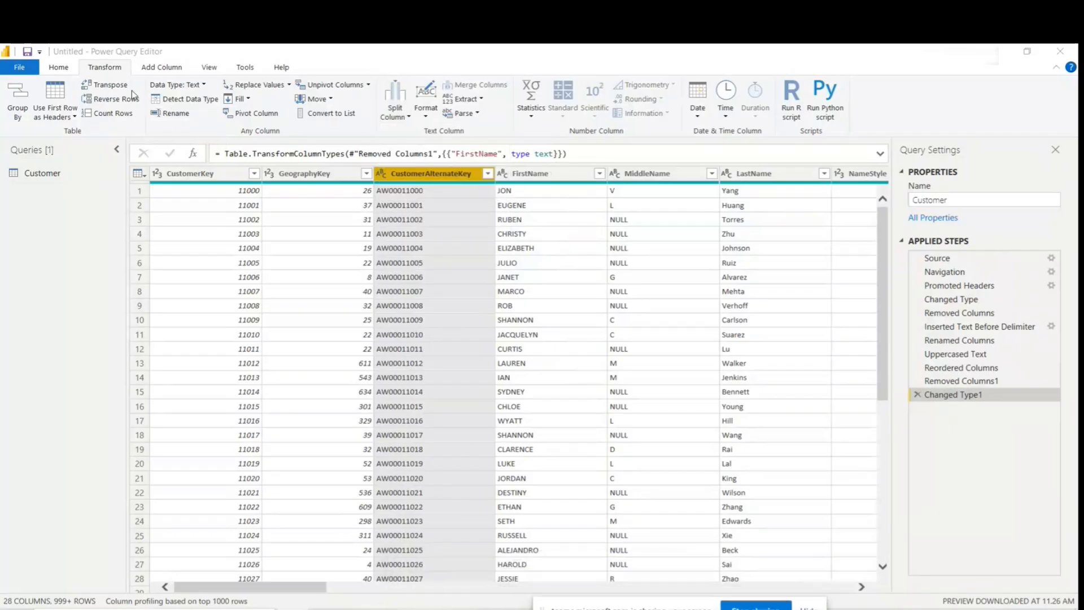
left_click(98, 71)
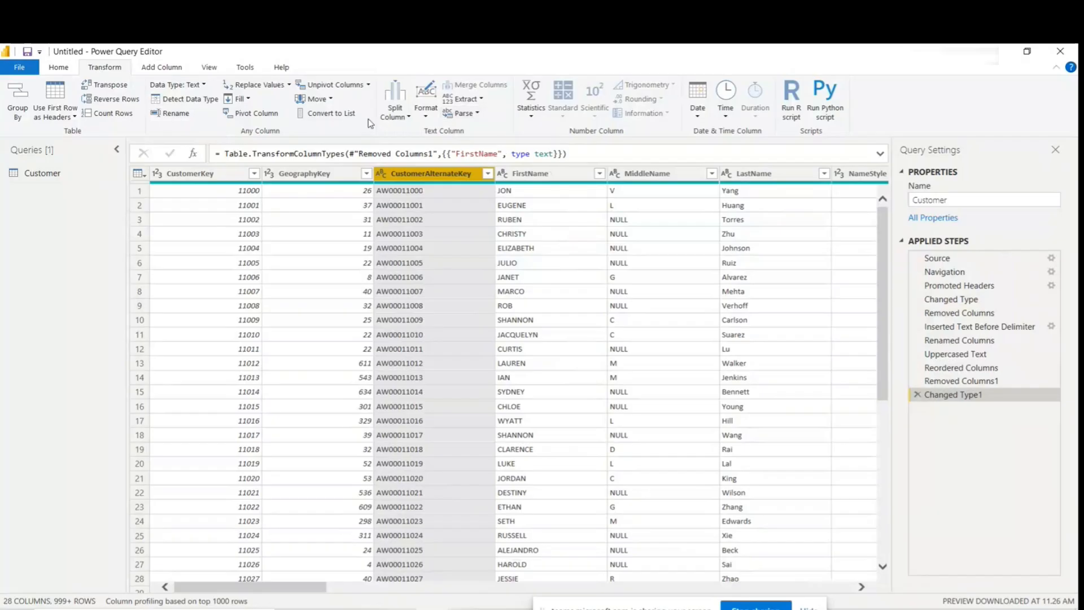
left_click(407, 115)
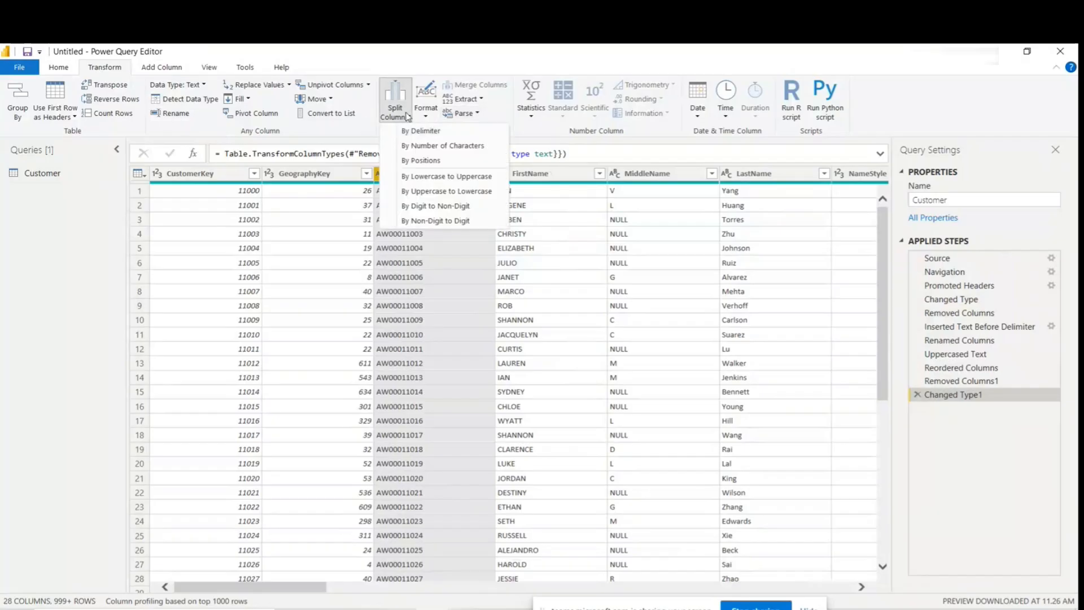
left_click(416, 221)
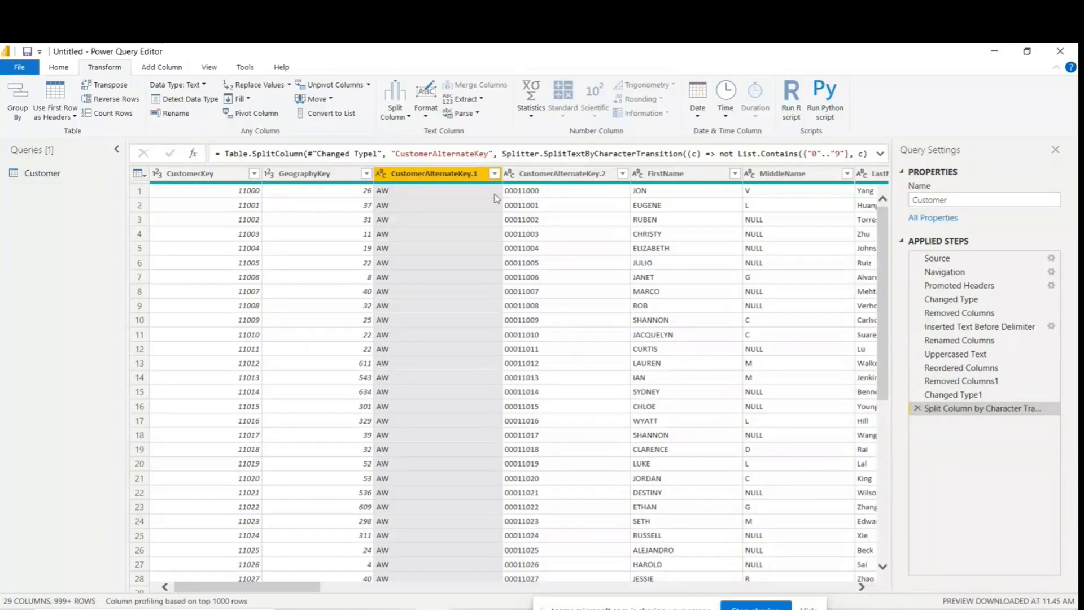
Step: Review the available column splitting methods and examine the EmailAddress column as a candidate for splitting by delimiter
left_click(399, 117)
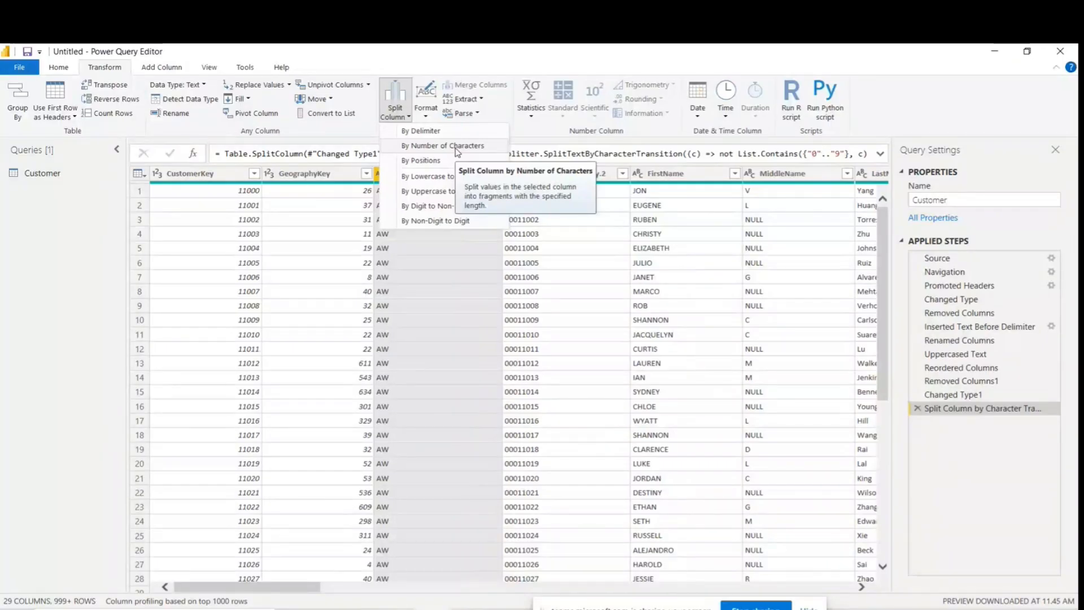
left_click(220, 589)
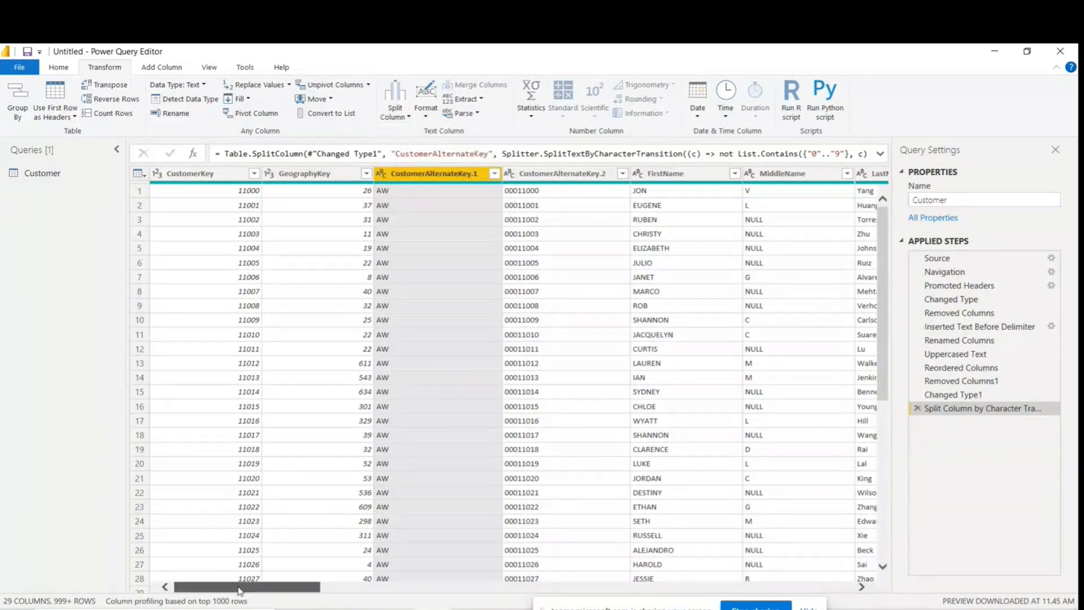
left_click_drag(241, 588, 442, 589)
left_click(625, 173)
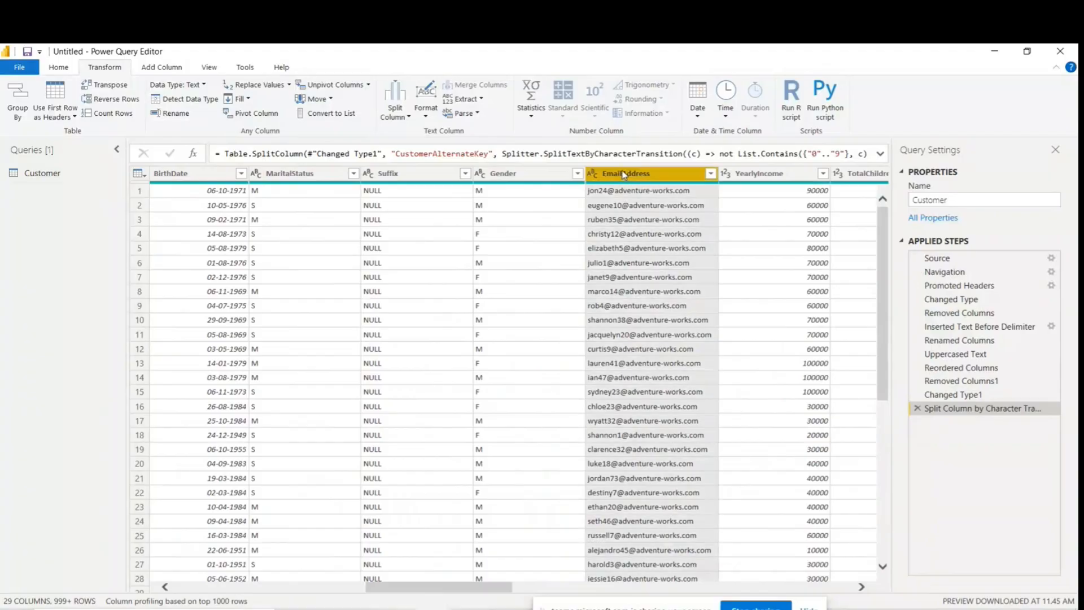
left_click(405, 120)
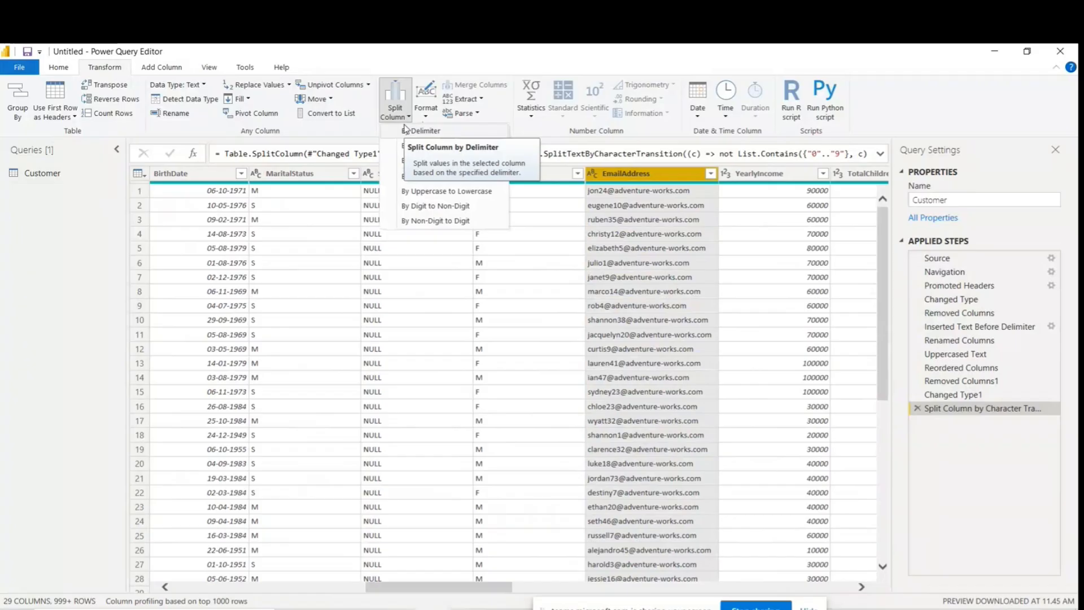
left_click(389, 589)
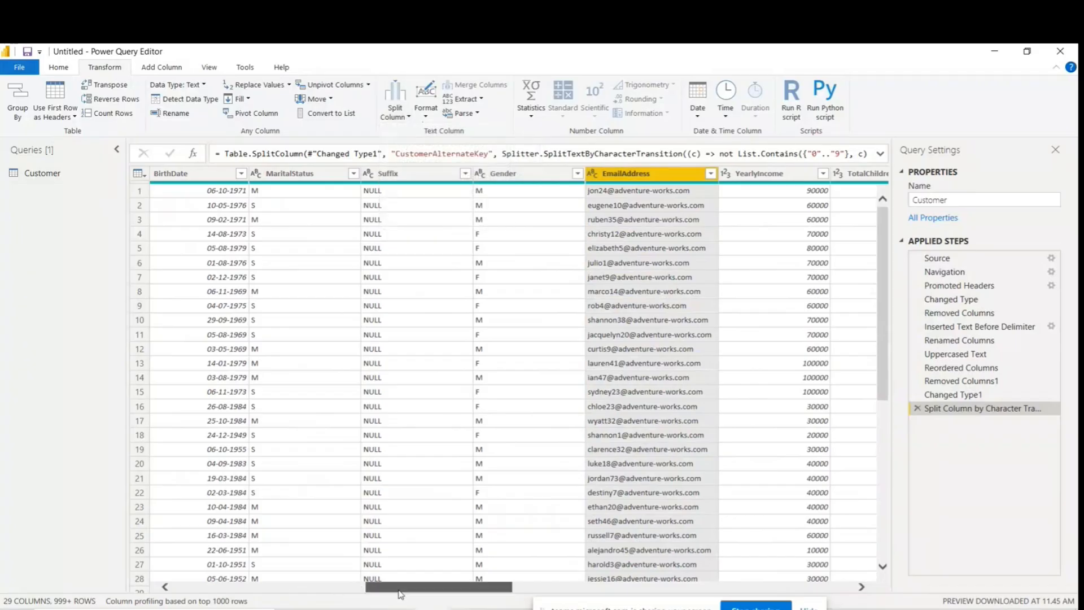
left_click_drag(400, 594, 227, 593)
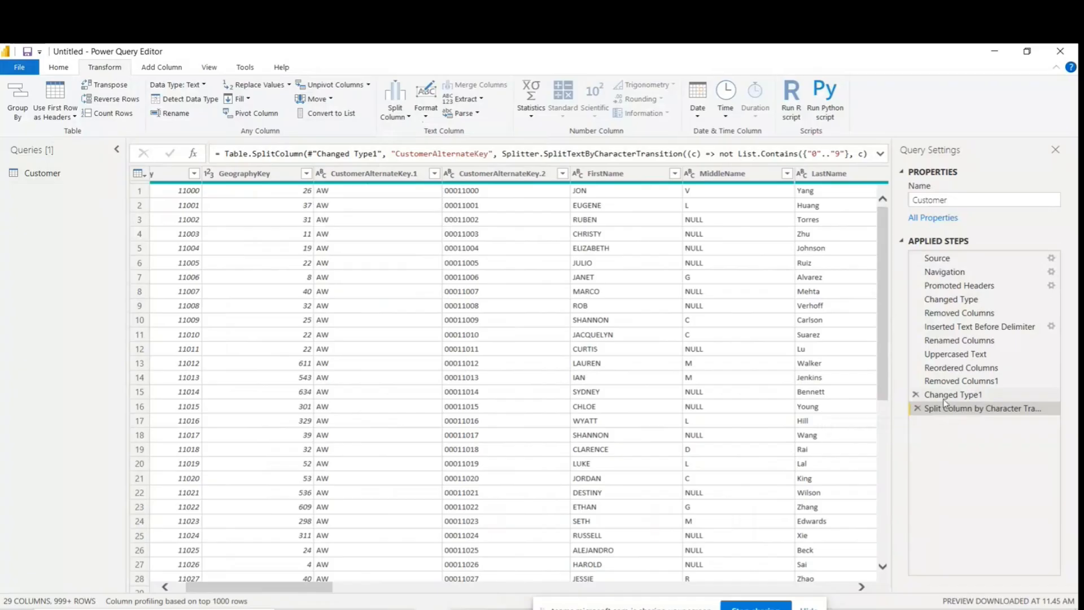
Step: Remove the existing CustomerAlternateKey split step and split the column again by non-digit to digit
left_click(918, 408)
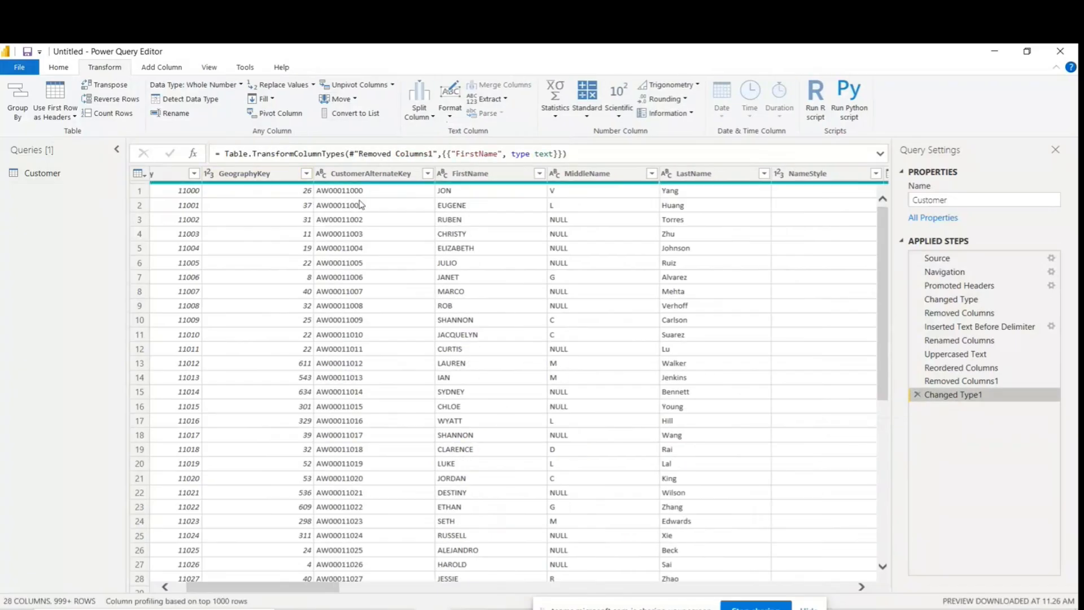
left_click(366, 175)
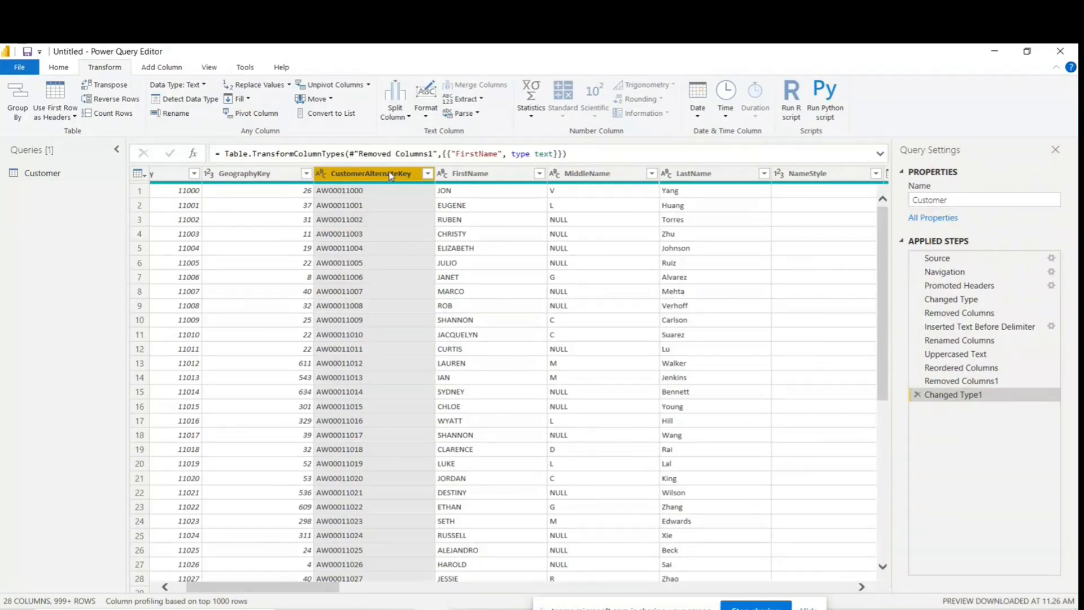
left_click(60, 69)
left_click(105, 70)
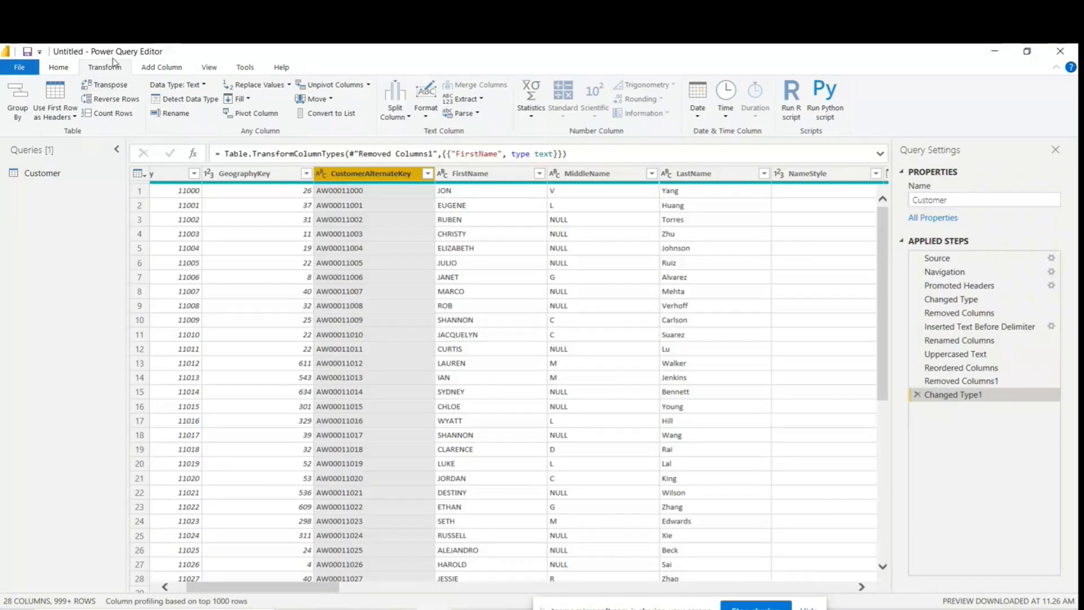
left_click(409, 118)
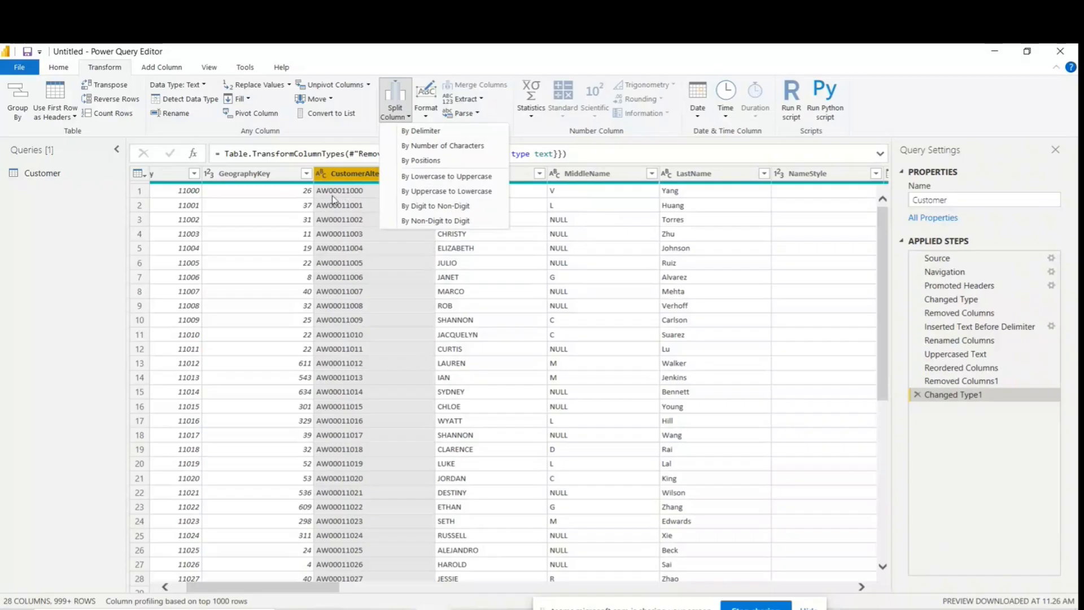
left_click(417, 220)
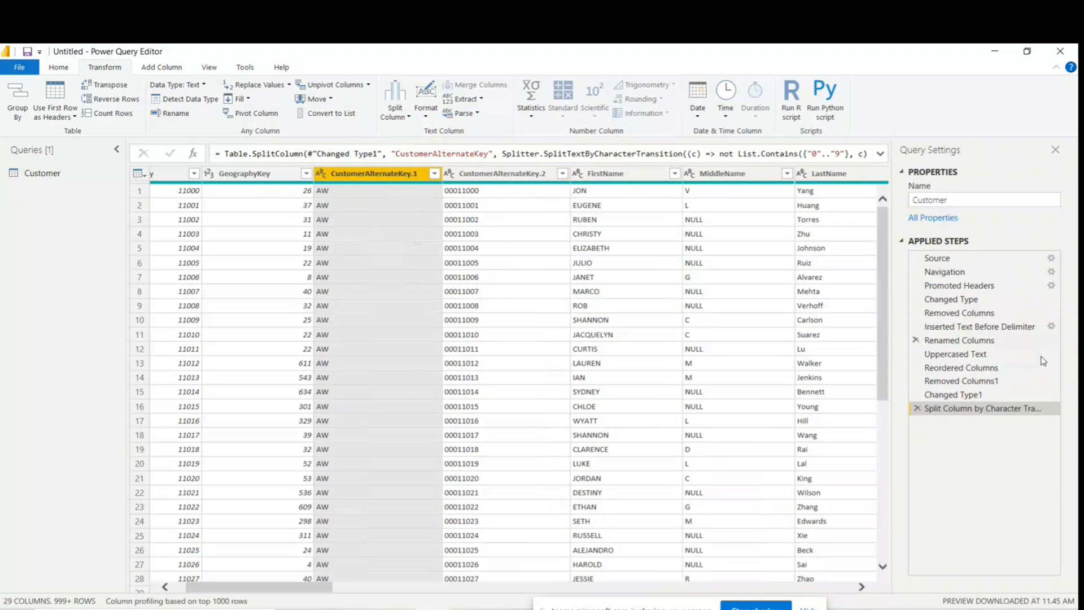
Step: Remove the non-digit to digit split step and split the CustomerAlternateKey column by positions 0, 2
left_click(915, 408)
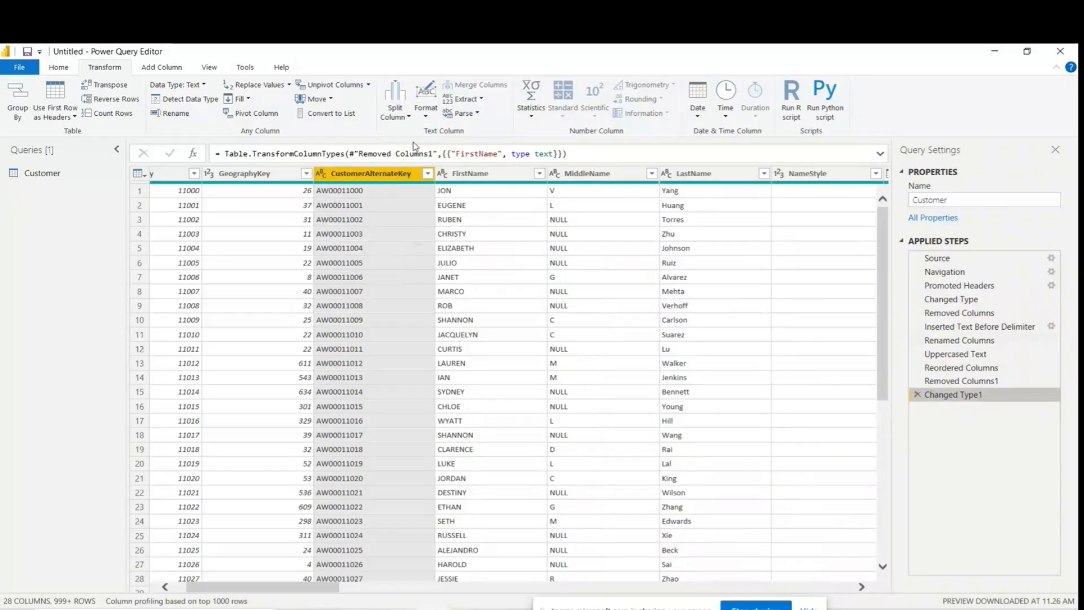
left_click(395, 113)
left_click(418, 165)
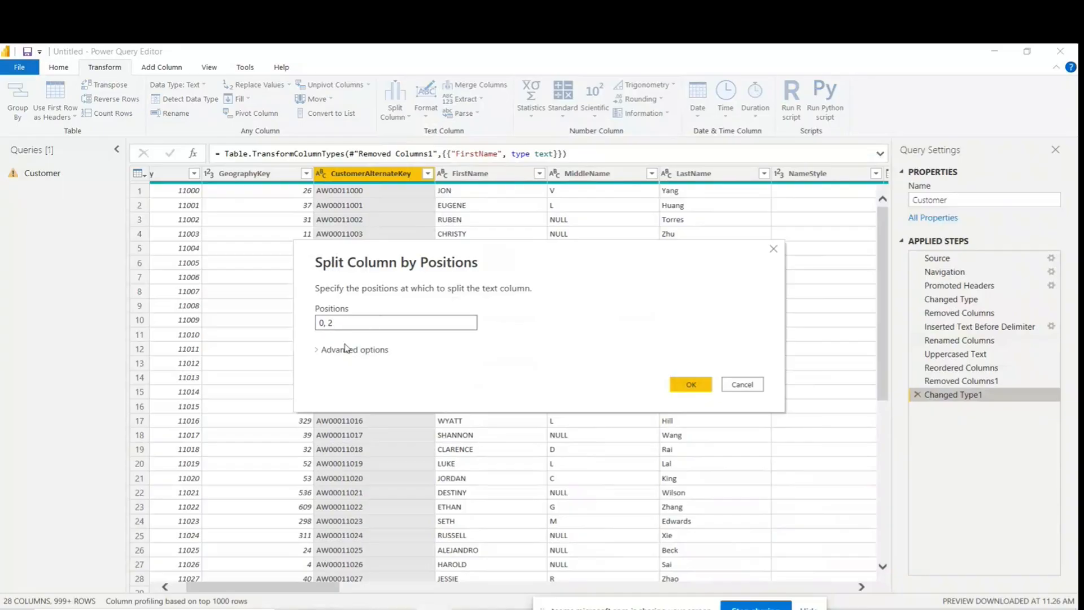
left_click(693, 383)
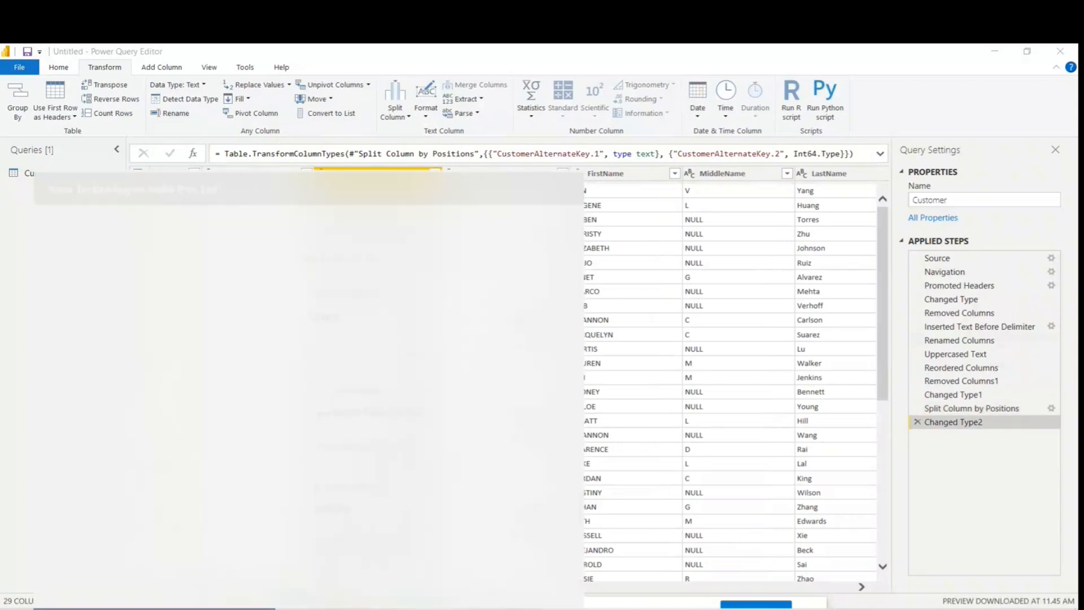
Step: Open Paint, enlarge the canvas to about 1572 × 589 px and choose the pencil tool
type("pain")
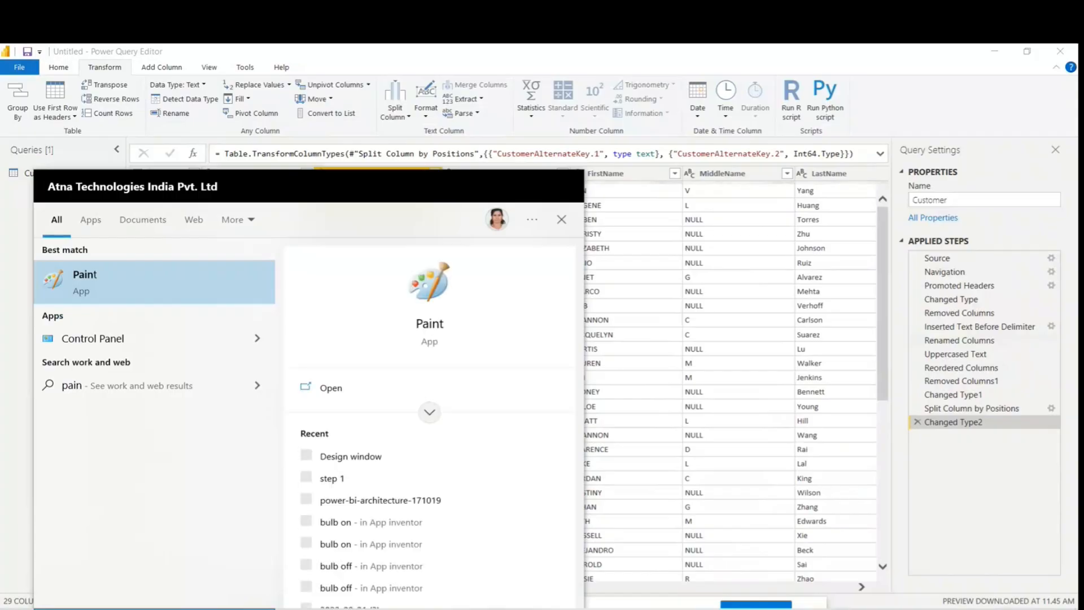
key("Return")
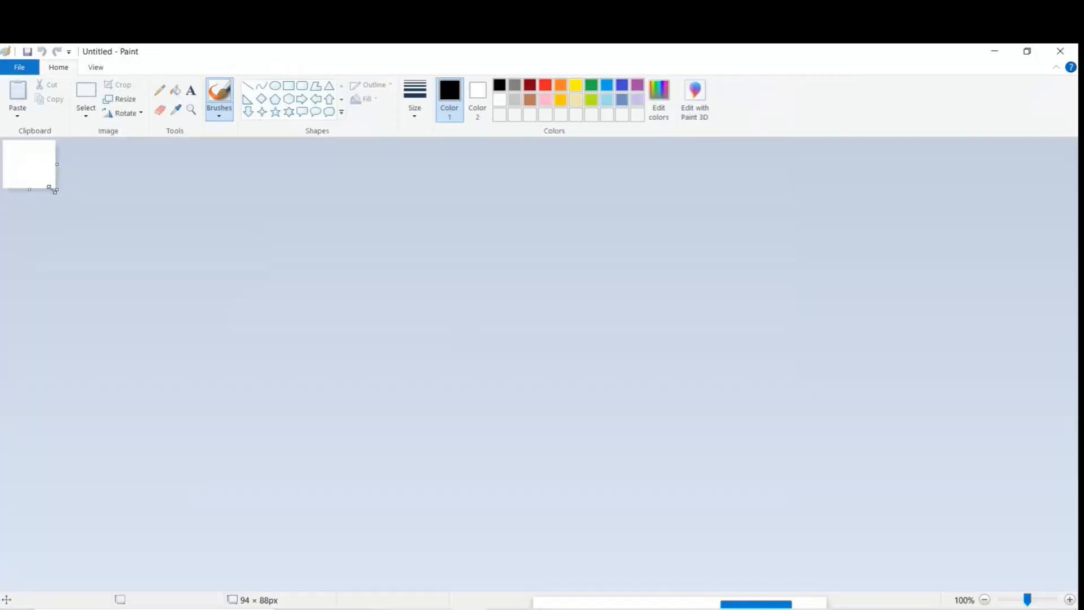
left_click(55, 186)
mouse_move(55, 190)
left_mouse_down()
mouse_move(440, 341)
mouse_move(887, 464)
left_mouse_up()
left_click(159, 90)
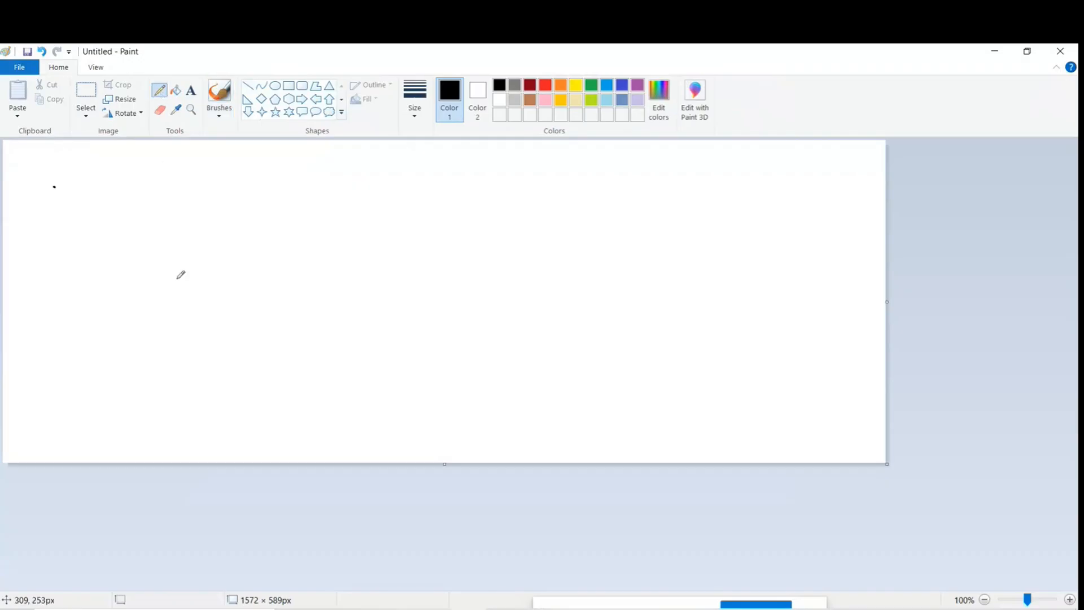
Step: Handwrite the sample key AW0012 in large characters across the upper part of the Paint canvas
mouse_move(177, 277)
left_mouse_down()
mouse_move(214, 272)
mouse_move(215, 253)
mouse_move(251, 272)
mouse_move(264, 232)
left_mouse_up()
mouse_move(293, 237)
left_mouse_down()
mouse_move(324, 242)
mouse_move(302, 248)
left_mouse_up()
mouse_move(336, 231)
left_mouse_down()
mouse_move(351, 267)
mouse_move(347, 234)
left_mouse_up()
mouse_move(364, 224)
left_mouse_down()
mouse_move(385, 262)
mouse_move(497, 262)
left_mouse_up()
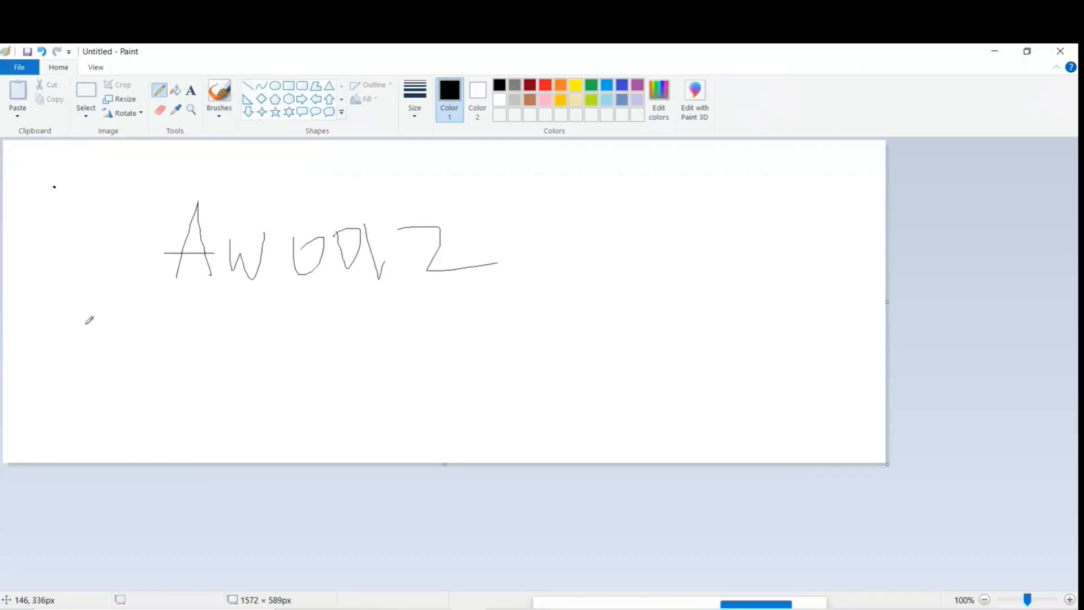
Step: Draw an arrow down from each character of AW0012 and number the characters 0 to 5 beneath the arrows
mouse_move(188, 294)
left_mouse_down()
mouse_move(188, 335)
mouse_move(216, 329)
left_mouse_up()
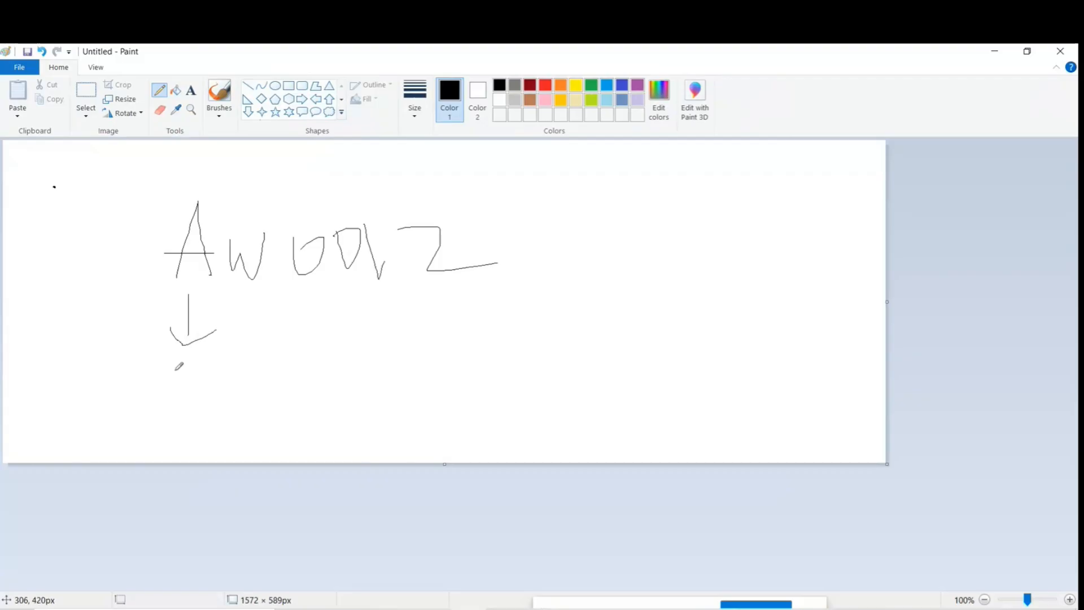
mouse_move(172, 371)
left_mouse_down()
mouse_move(201, 369)
mouse_move(169, 375)
left_mouse_up()
mouse_move(237, 283)
left_mouse_down()
mouse_move(234, 348)
mouse_move(255, 318)
left_mouse_up()
left_click_drag(239, 357, 242, 396)
mouse_move(293, 271)
left_mouse_down()
mouse_move(303, 381)
mouse_move(336, 370)
left_mouse_up()
mouse_move(356, 287)
left_mouse_down()
mouse_move(361, 330)
mouse_move(332, 328)
left_mouse_up()
mouse_move(358, 365)
left_mouse_down()
mouse_move(368, 396)
mouse_move(355, 389)
left_mouse_up()
mouse_move(395, 294)
left_mouse_down()
mouse_move(401, 345)
mouse_move(412, 322)
left_mouse_up()
mouse_move(406, 361)
left_mouse_down()
mouse_move(421, 369)
mouse_move(418, 398)
left_mouse_up()
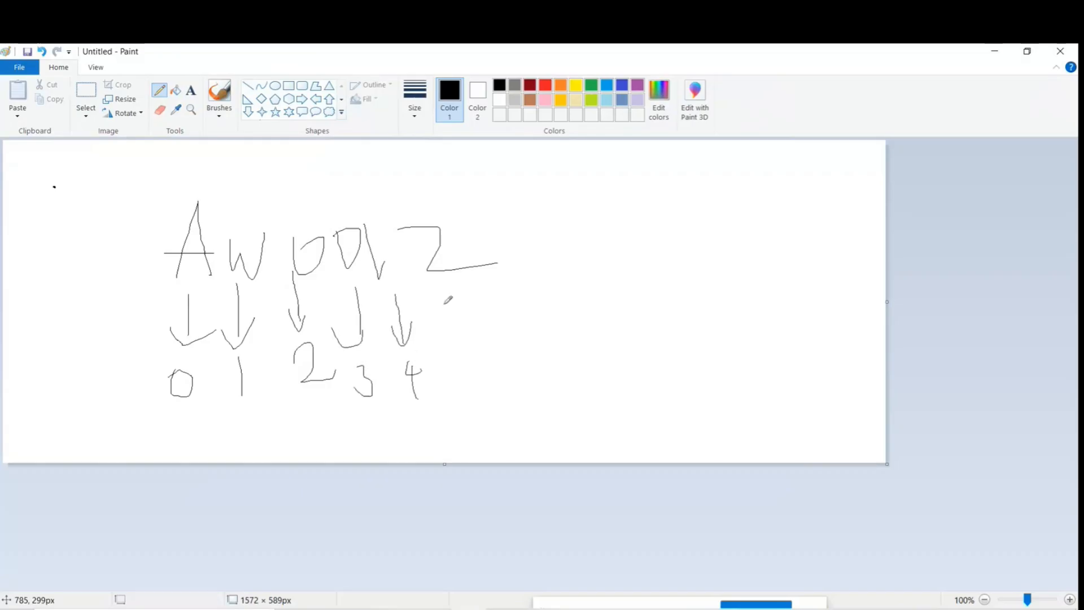
mouse_move(452, 261)
left_mouse_down()
mouse_move(459, 298)
mouse_move(479, 276)
left_mouse_up()
mouse_move(477, 327)
left_mouse_down()
mouse_move(451, 330)
mouse_move(466, 379)
left_mouse_up()
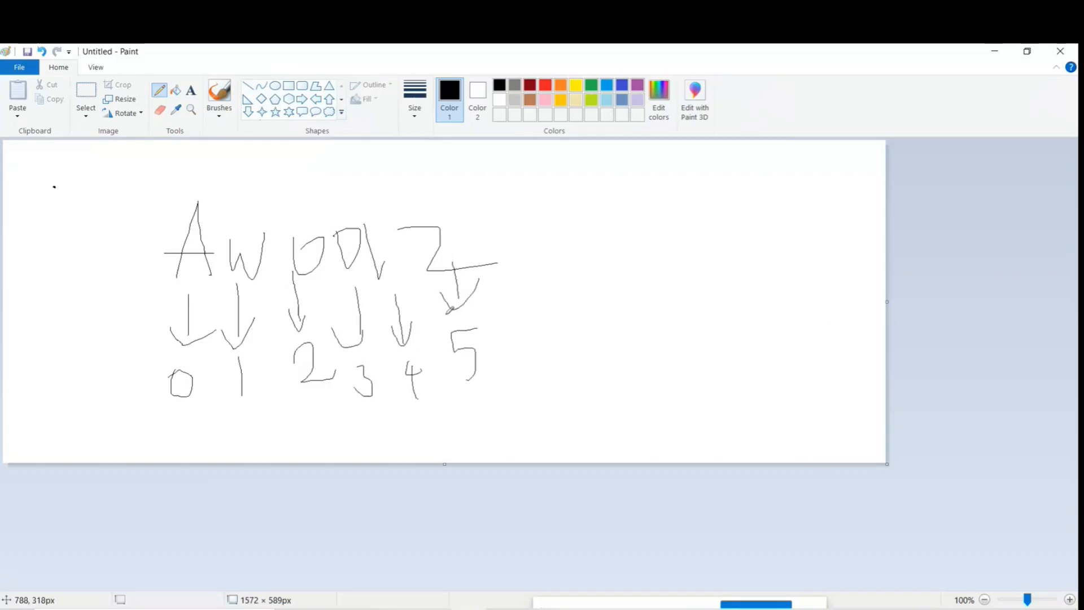
Step: Write the positions 0, 2 beside the sample key, underline index 0, write AW underneath and circle the third character with its index 2
mouse_move(645, 288)
left_mouse_down()
mouse_move(670, 330)
mouse_move(644, 287)
left_mouse_up()
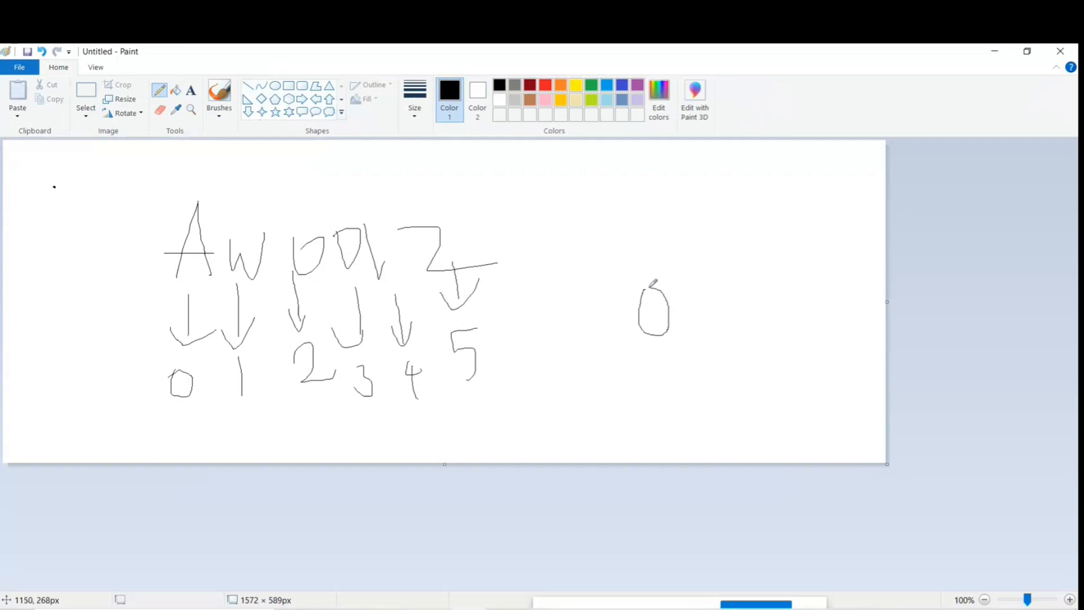
left_click_drag(690, 333, 688, 344)
mouse_move(749, 273)
left_mouse_down()
mouse_move(784, 319)
mouse_move(796, 314)
left_mouse_up()
mouse_move(145, 413)
left_mouse_down()
mouse_move(252, 404)
mouse_move(273, 458)
left_mouse_up()
mouse_move(233, 428)
left_mouse_down()
mouse_move(270, 421)
mouse_move(296, 436)
mouse_move(324, 399)
left_mouse_up()
mouse_move(318, 218)
left_mouse_down()
mouse_move(270, 291)
mouse_move(293, 391)
mouse_move(352, 372)
mouse_move(348, 240)
mouse_move(305, 207)
left_mouse_up()
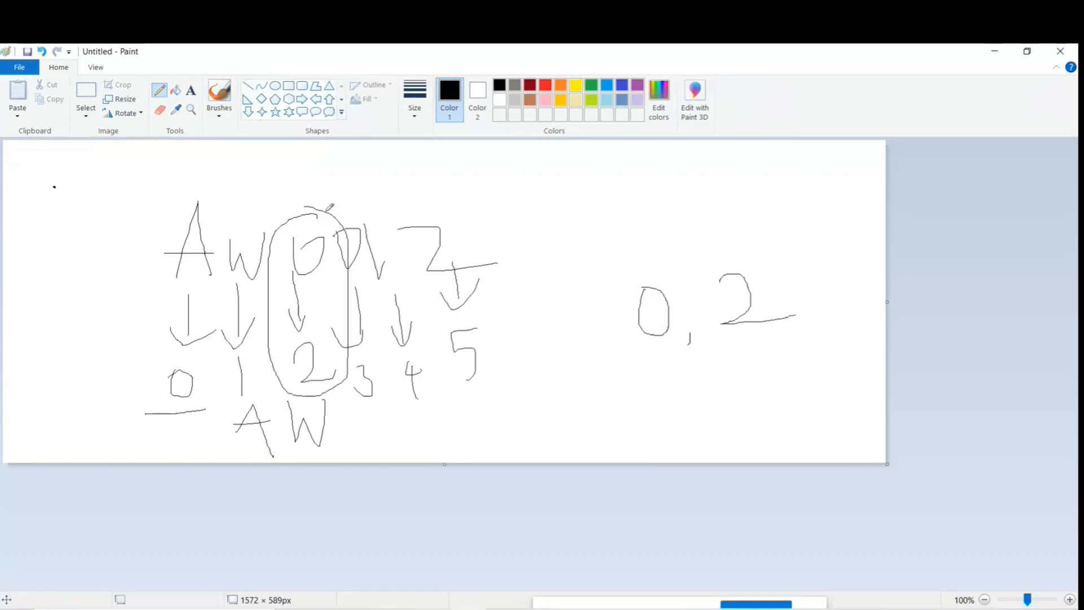
Step: Write the alternative positions 0, 3 below 0, 2 and return to Power Query Editor
left_click_drag(615, 381, 600, 379)
left_click_drag(685, 420, 685, 434)
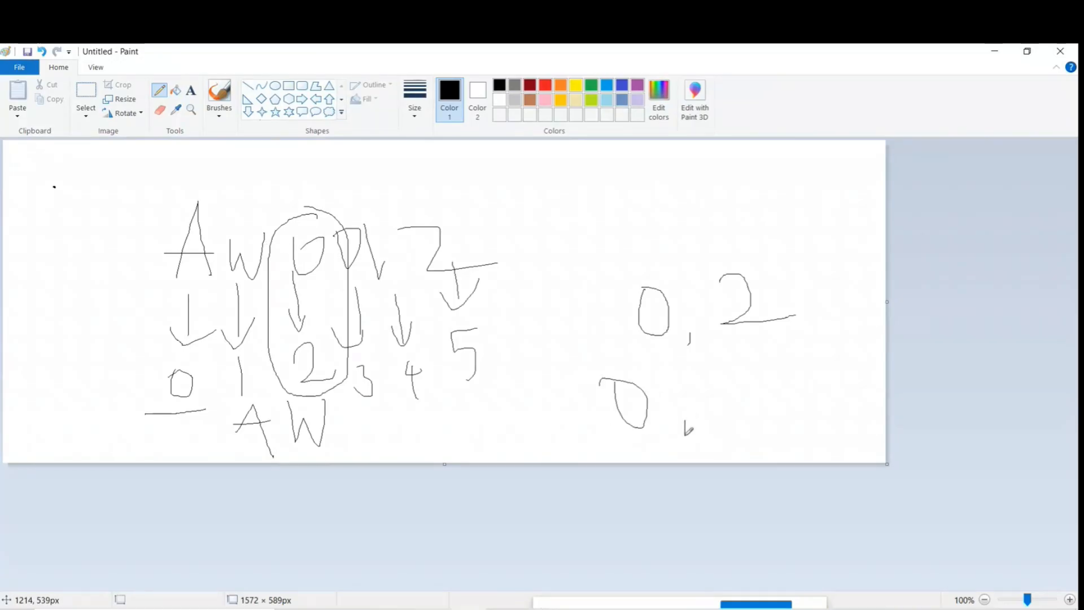
mouse_move(701, 372)
left_mouse_down()
mouse_move(743, 413)
mouse_move(716, 424)
left_mouse_up()
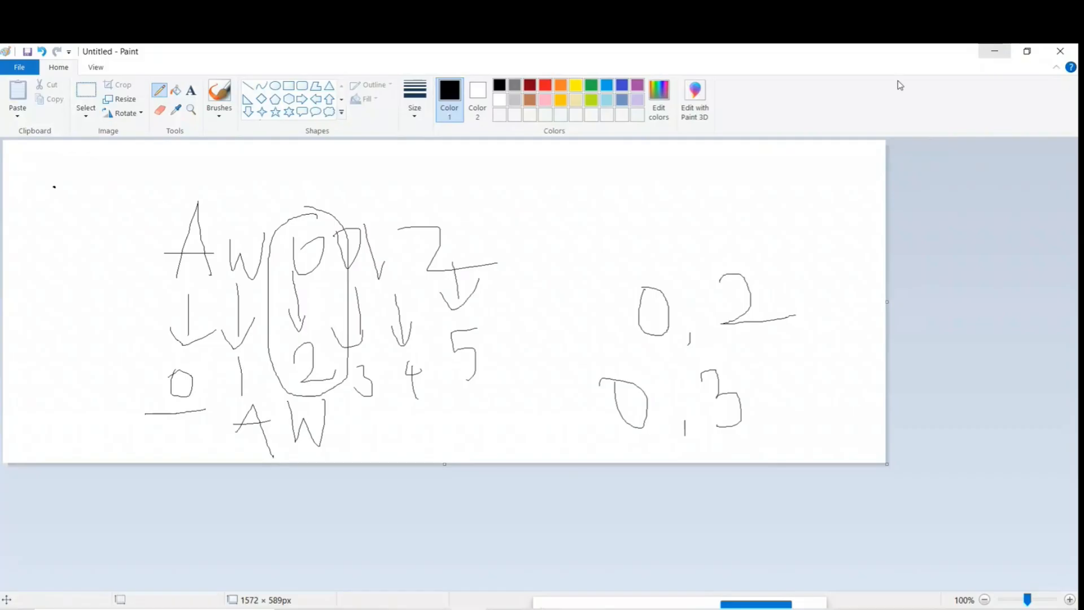
left_click(989, 54)
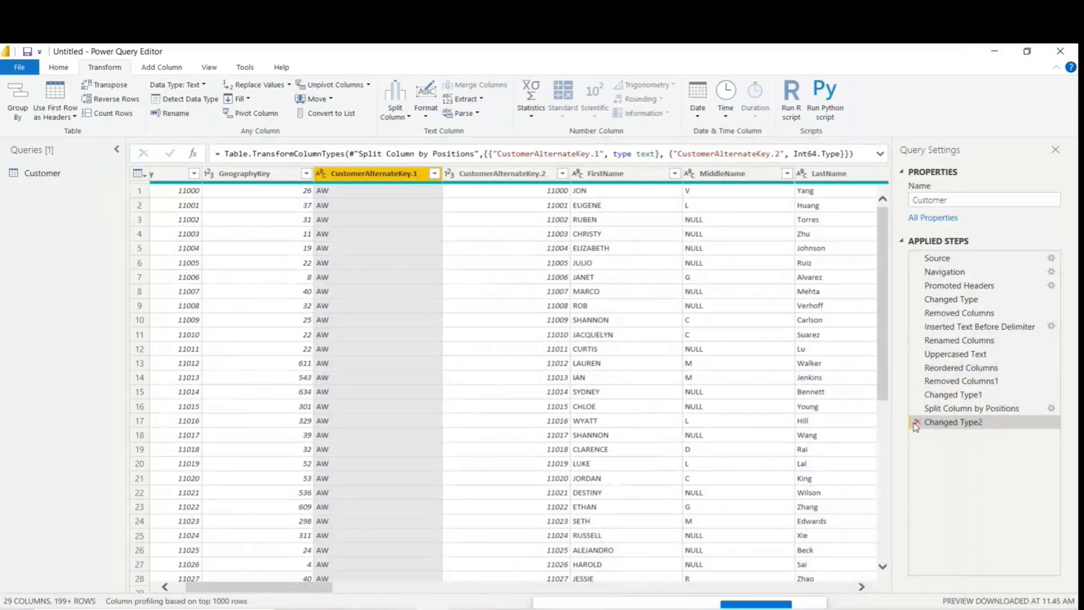
Step: Remove the split by positions and its type change, and split CustomerAlternateKey by positions 0, 3 instead
left_click(916, 423)
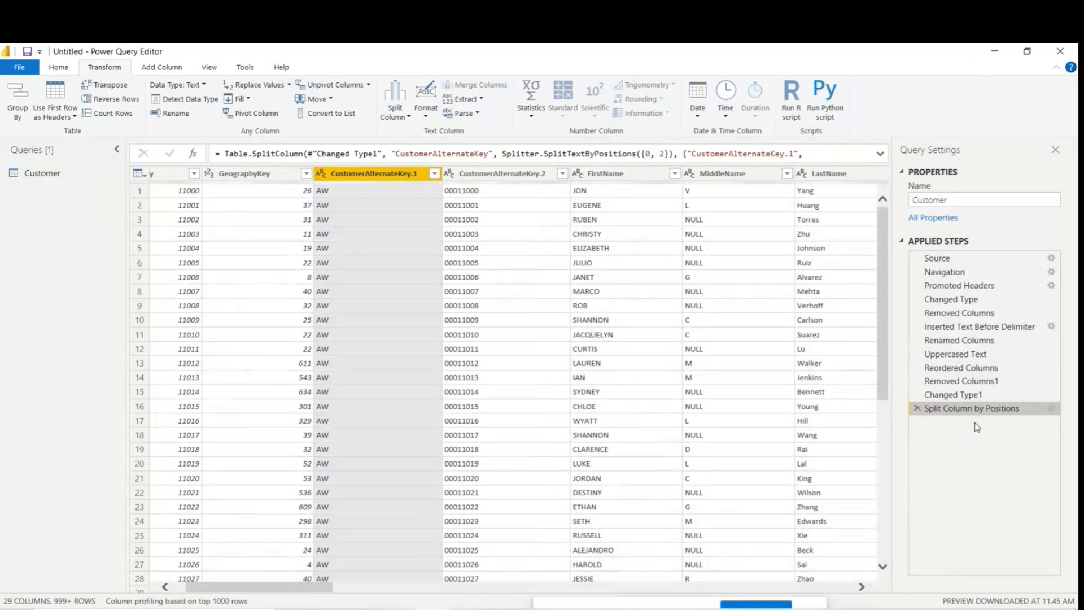
left_click(916, 408)
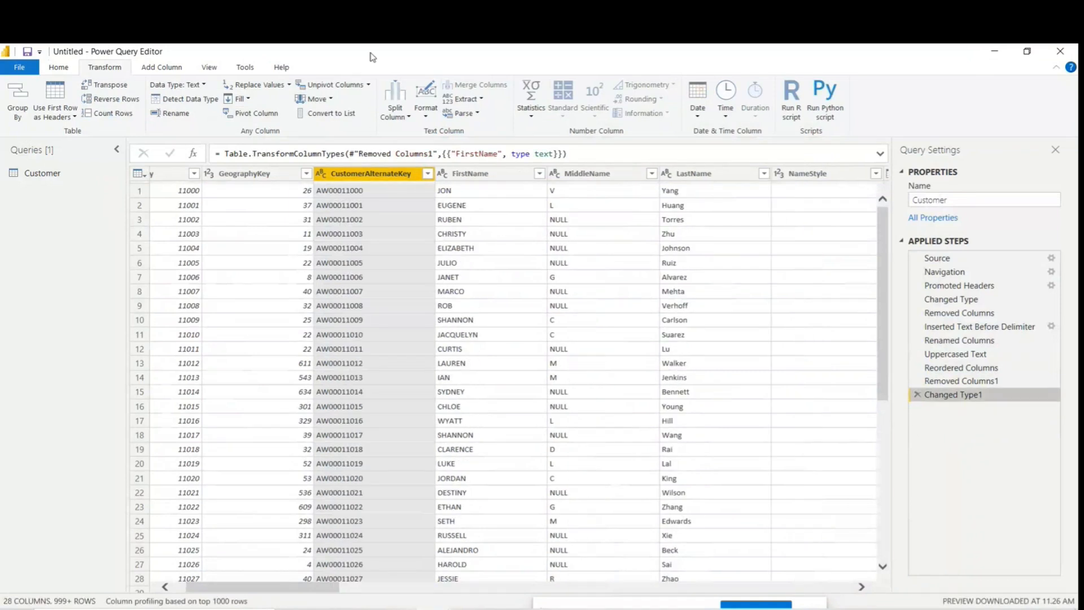
left_click(395, 110)
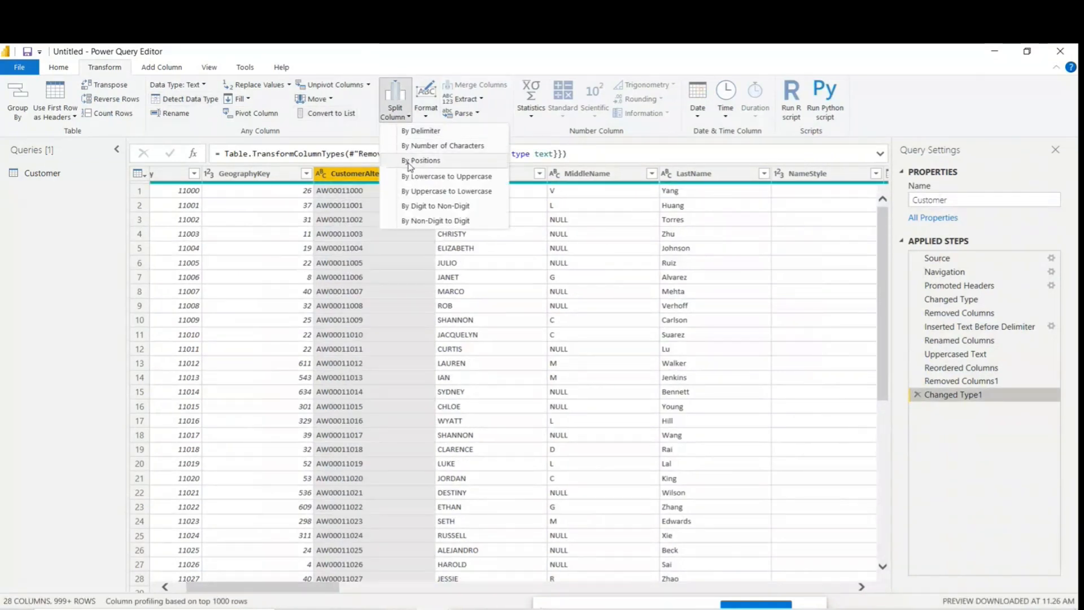
left_click(418, 161)
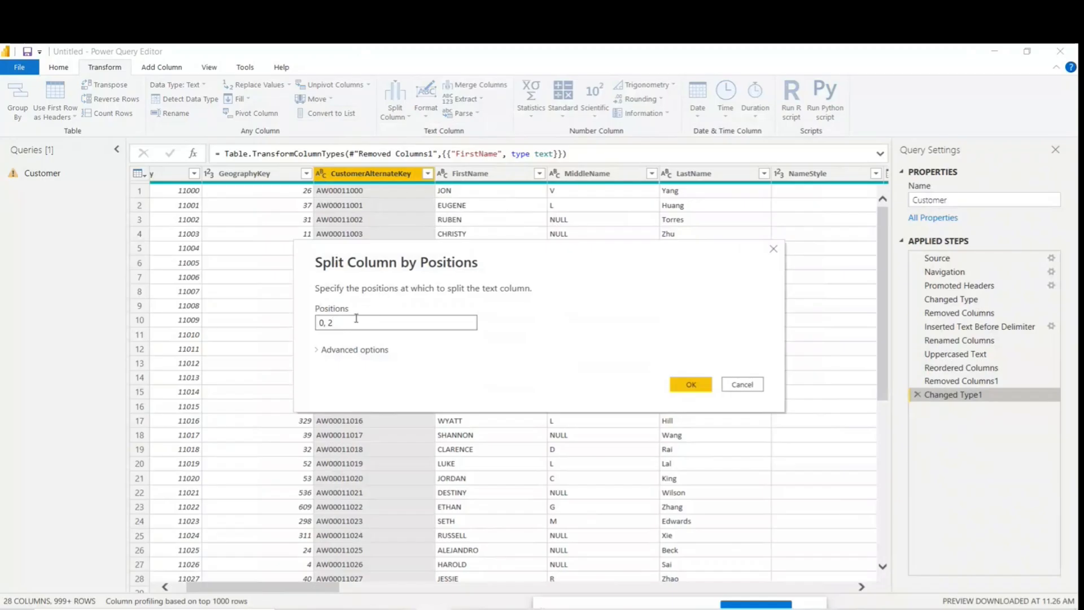
key("BackSpace")
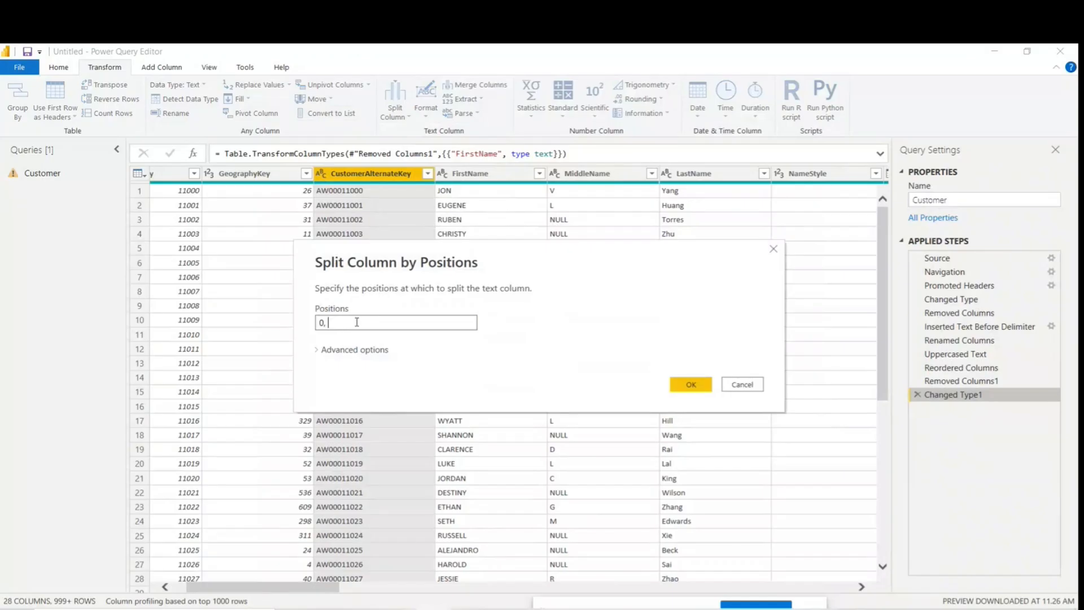
left_click(691, 385)
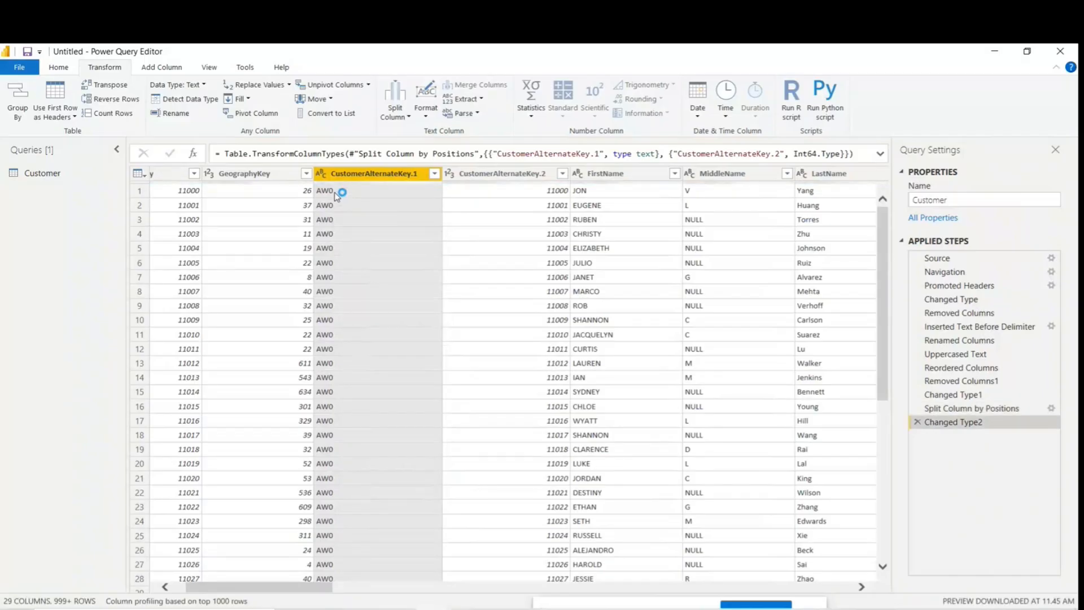
Step: Switch back to Paint and handwrite a second sample key beginning AW010 above the written positions
mouse_move(468, 609)
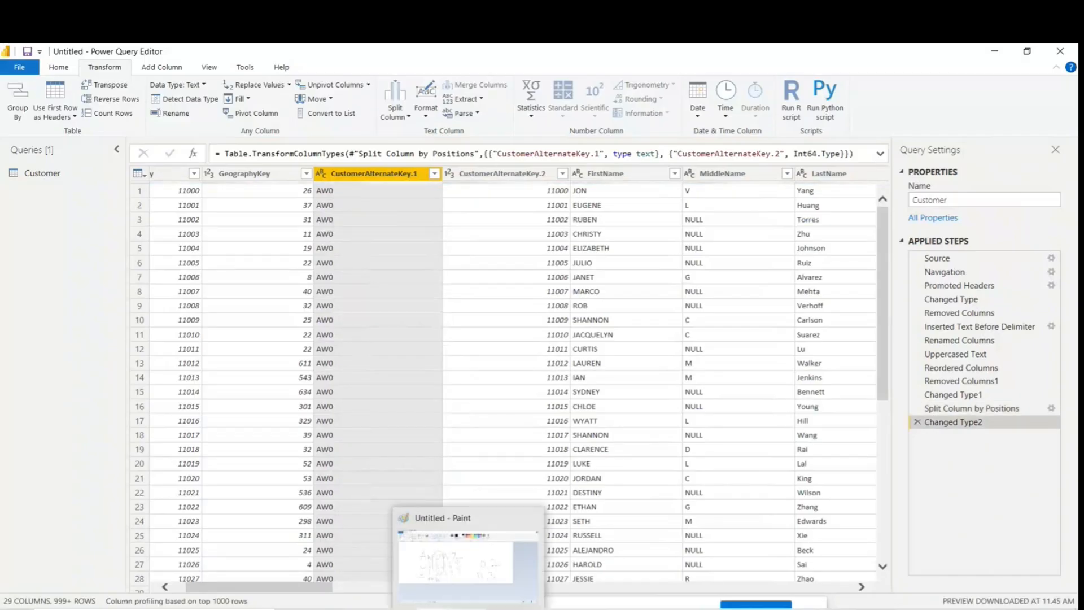
left_click(468, 607)
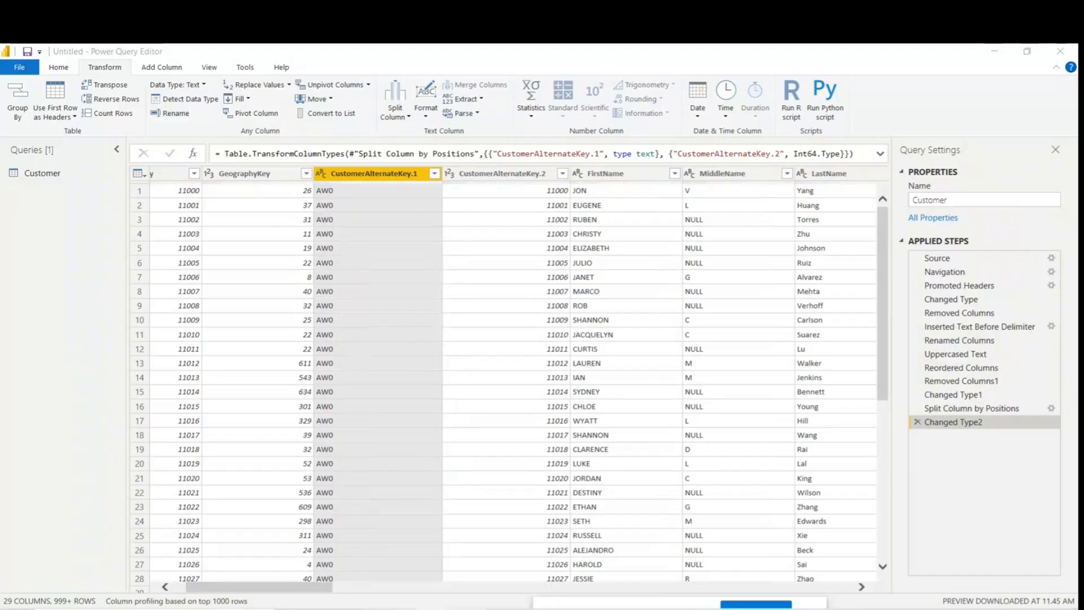
mouse_move(547, 220)
left_mouse_down()
mouse_move(563, 169)
mouse_move(579, 223)
left_mouse_up()
mouse_move(541, 196)
left_mouse_down()
mouse_move(616, 210)
mouse_move(643, 169)
mouse_move(654, 193)
mouse_move(710, 221)
left_mouse_up()
left_click_drag(745, 173, 744, 198)
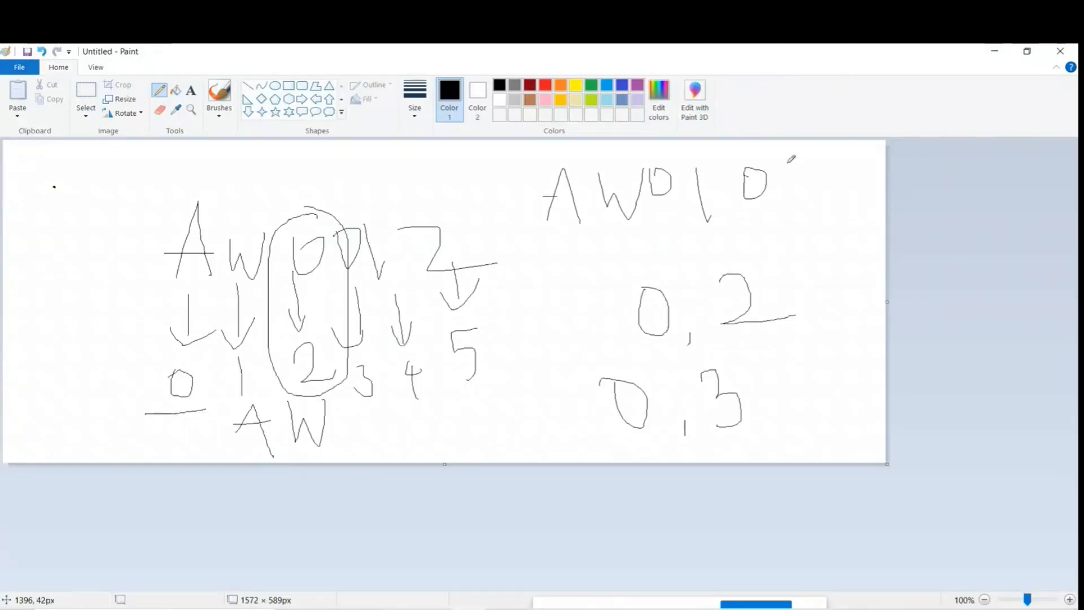
Step: Handwrite the digits 10 at the end of the upper sample code and draw a box around its last three digits
mouse_move(787, 159)
left_mouse_down()
mouse_move(788, 209)
mouse_move(831, 152)
left_mouse_up()
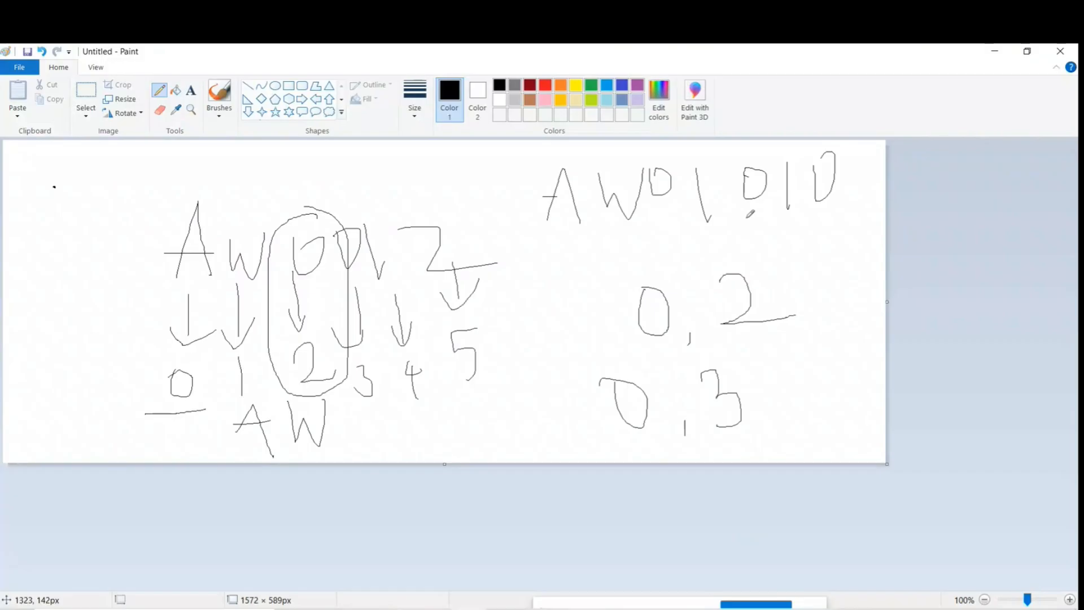
mouse_move(745, 218)
left_mouse_down()
mouse_move(806, 223)
mouse_move(848, 176)
mouse_move(839, 140)
left_mouse_up()
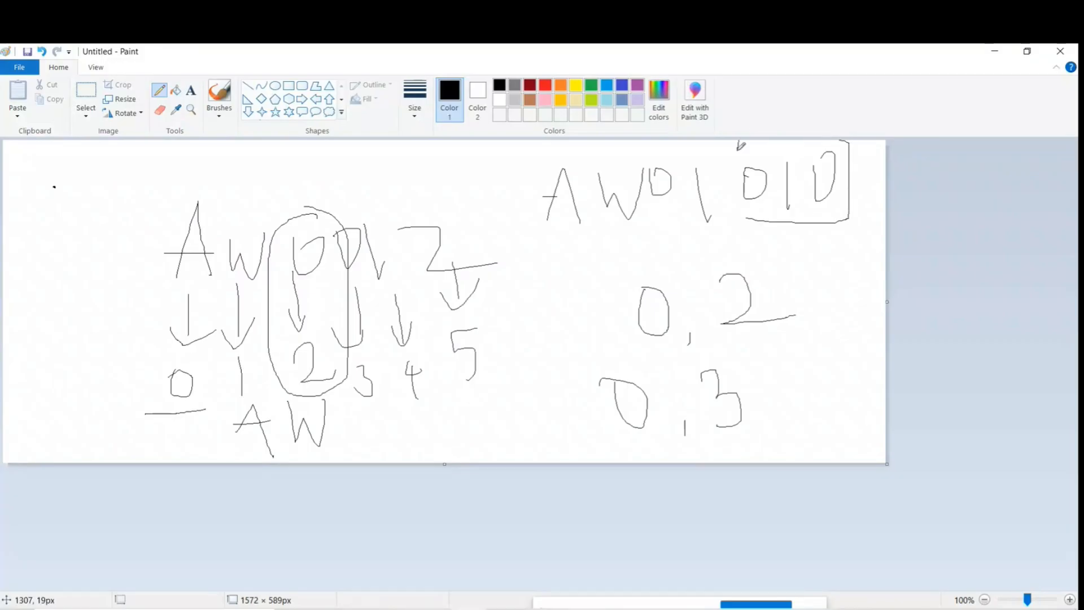
mouse_move(738, 143)
left_mouse_down()
mouse_move(744, 209)
mouse_move(812, 218)
left_mouse_up()
Step: Number the characters of the upper sample code by handwriting the positions 0 to 6 beneath them
left_click_drag(559, 247, 625, 264)
mouse_move(659, 231)
left_mouse_down()
mouse_move(699, 254)
mouse_move(736, 239)
mouse_move(728, 257)
left_mouse_up()
mouse_move(773, 230)
left_mouse_down()
mouse_move(762, 249)
mouse_move(791, 247)
left_mouse_up()
left_click_drag(779, 230, 782, 261)
mouse_move(822, 213)
left_mouse_down()
mouse_move(815, 254)
mouse_move(829, 247)
left_mouse_up()
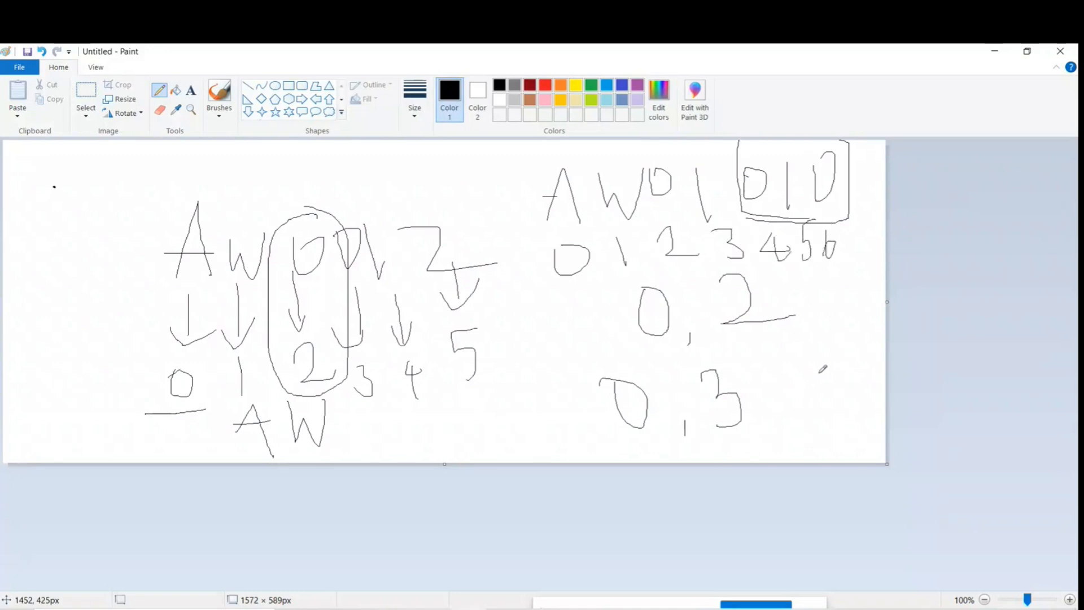
Step: Handwrite the position pair 4,7 beside the 0,3 note, and return to Power Query Editor
mouse_move(800, 350)
left_mouse_down()
mouse_move(827, 372)
mouse_move(809, 403)
mouse_move(833, 418)
left_mouse_up()
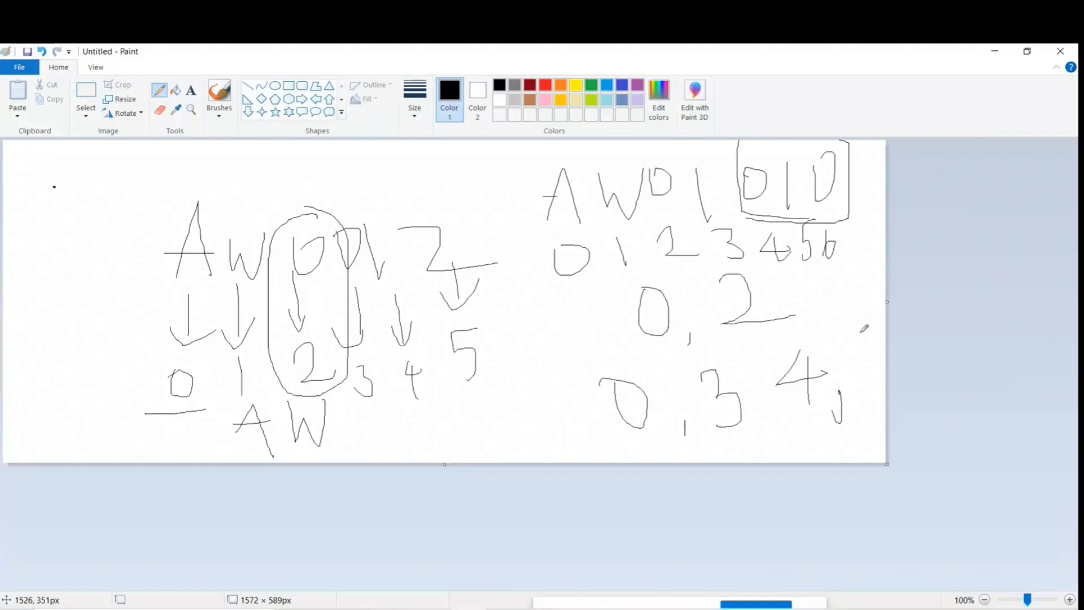
left_click_drag(830, 335, 863, 370)
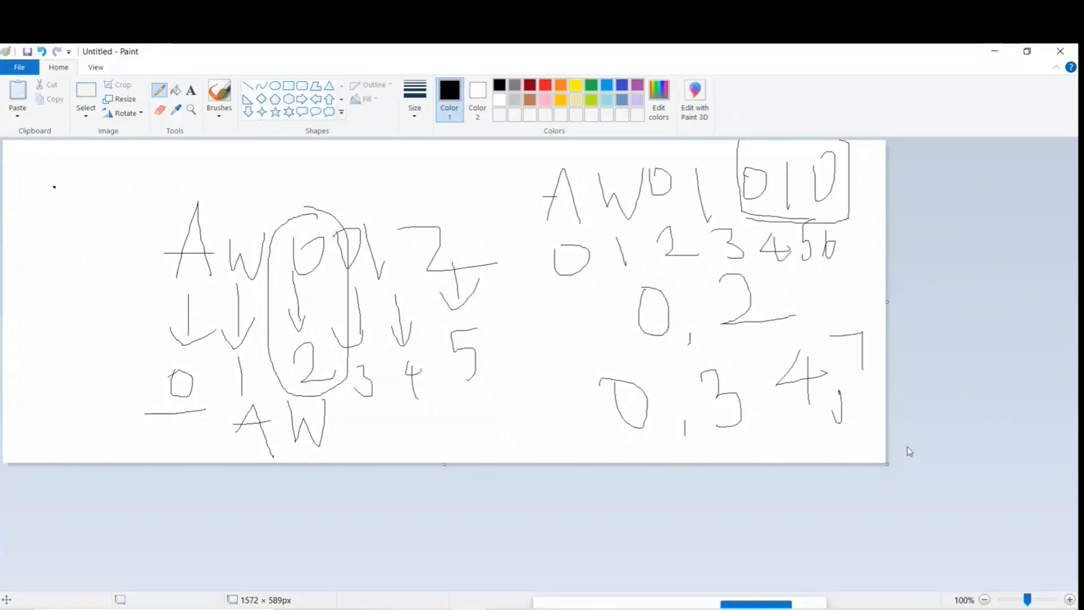
left_click(994, 50)
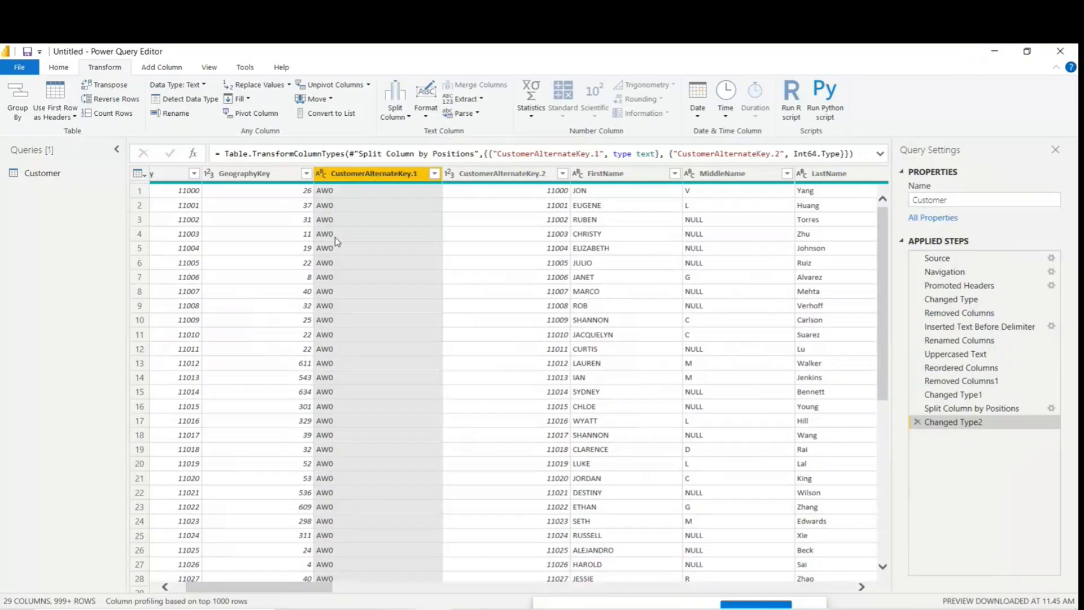
Step: Change the data type of the CustomerAlternateKey.2 column to Text, replacing the current conversion
left_click(480, 173)
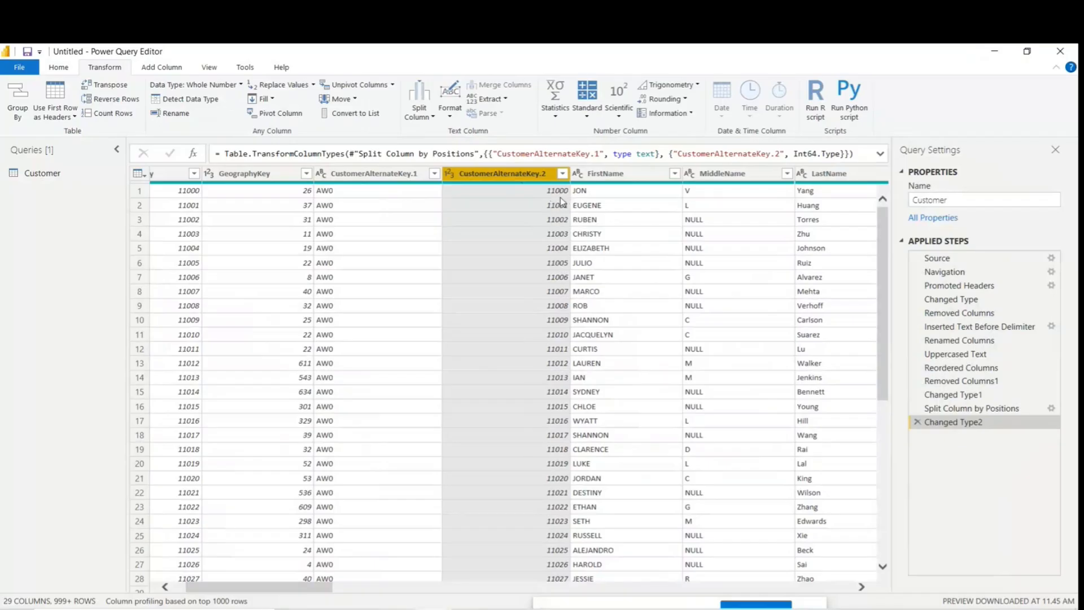
left_click(451, 174)
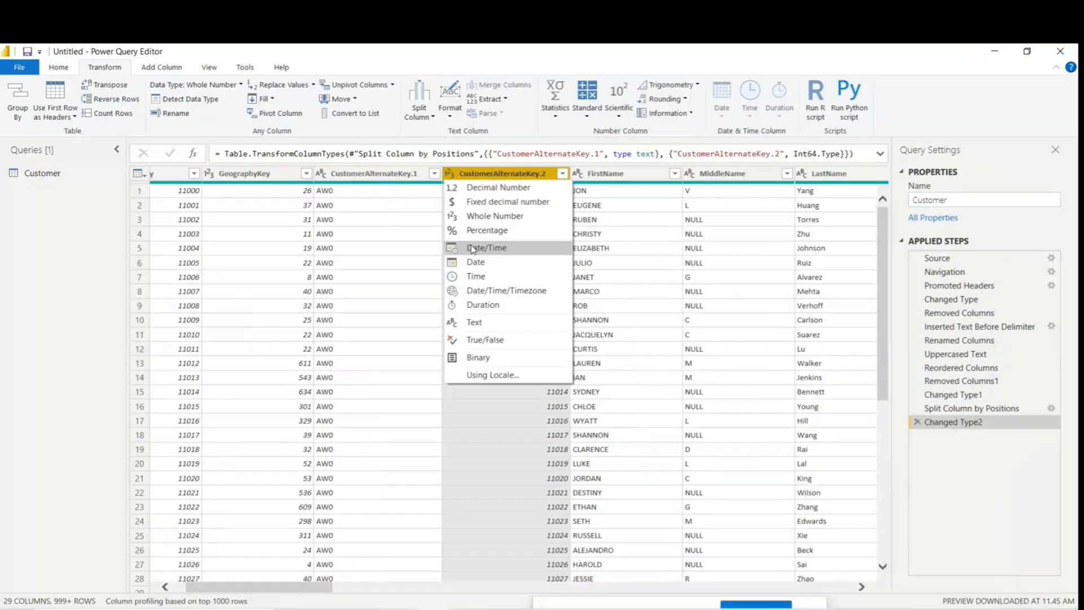
left_click(494, 324)
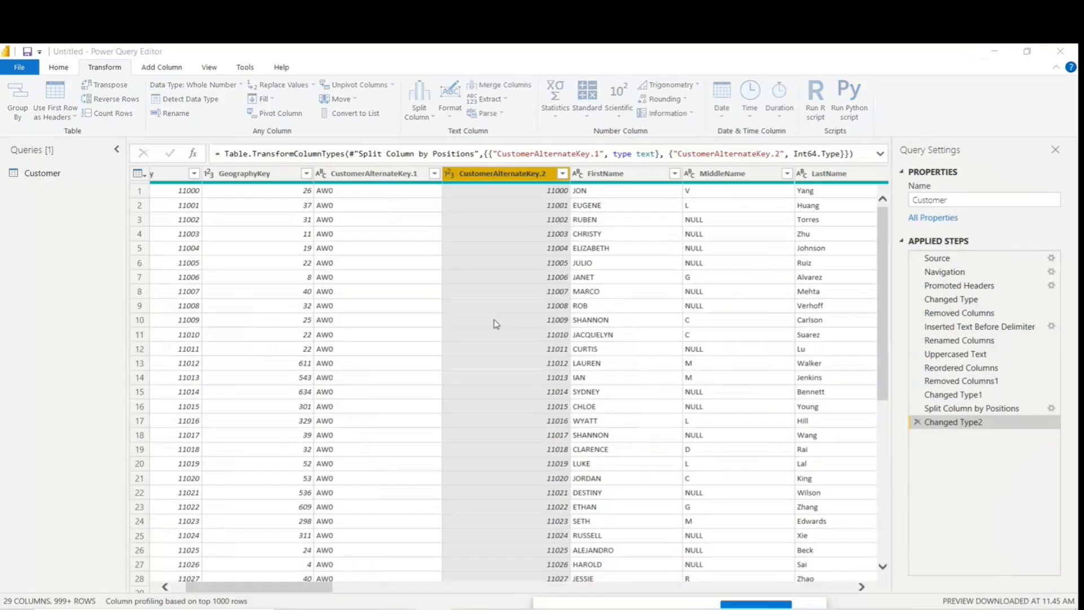
key("Return")
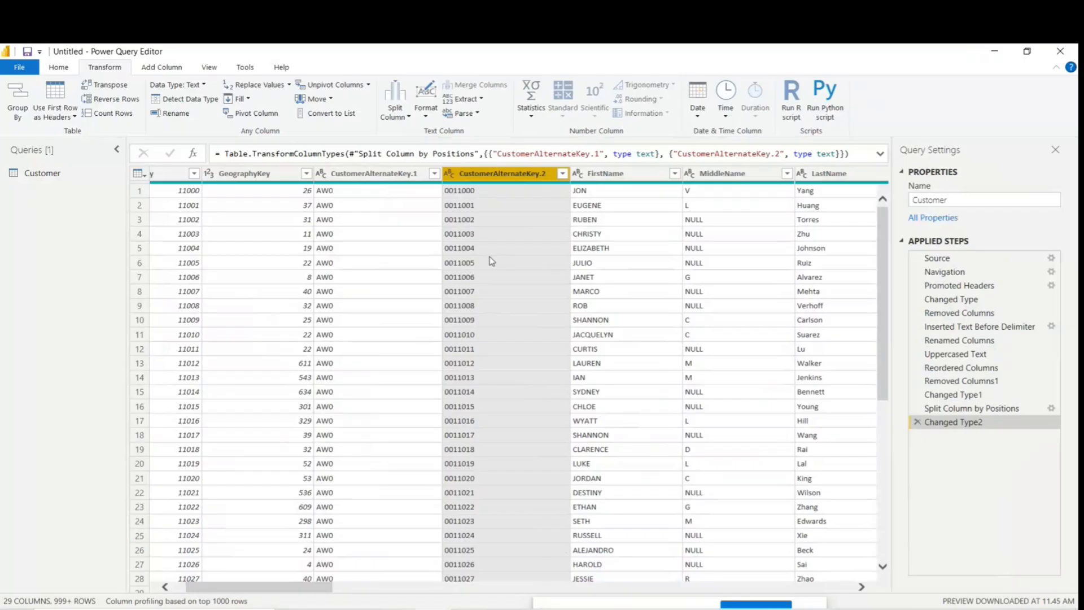
Step: Delete the Changed Type2 and Split Column by Positions steps from the Customer query
left_click(452, 174)
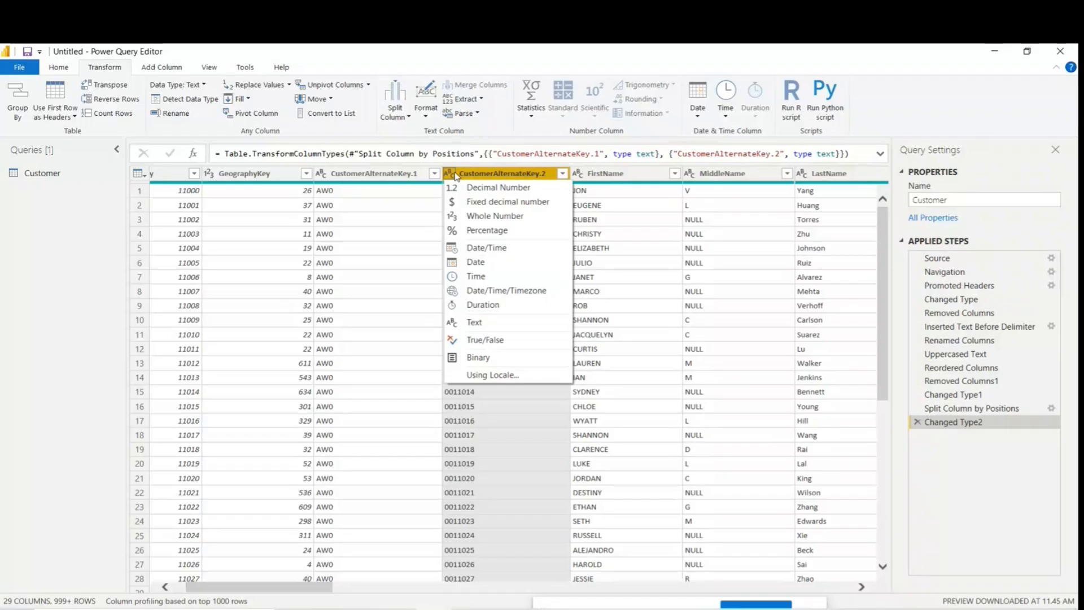
left_click(404, 310)
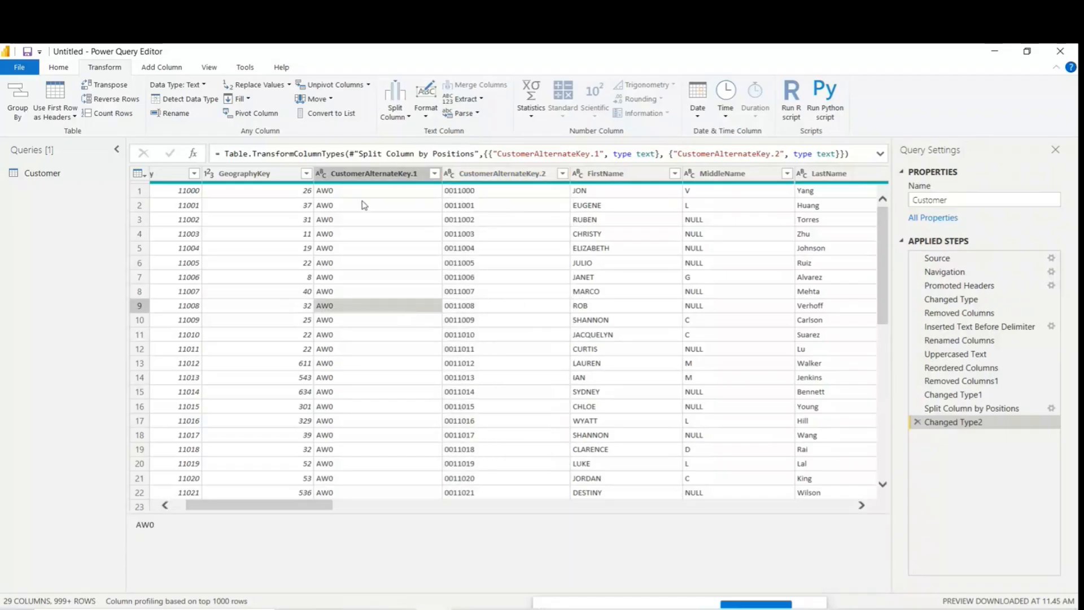
left_click(917, 422)
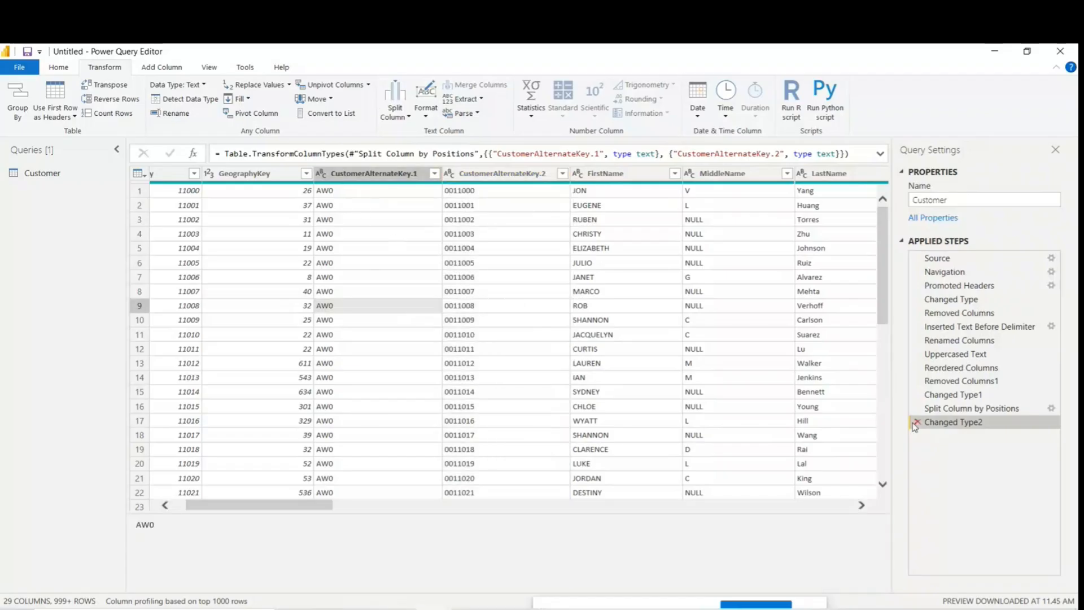
left_click(917, 409)
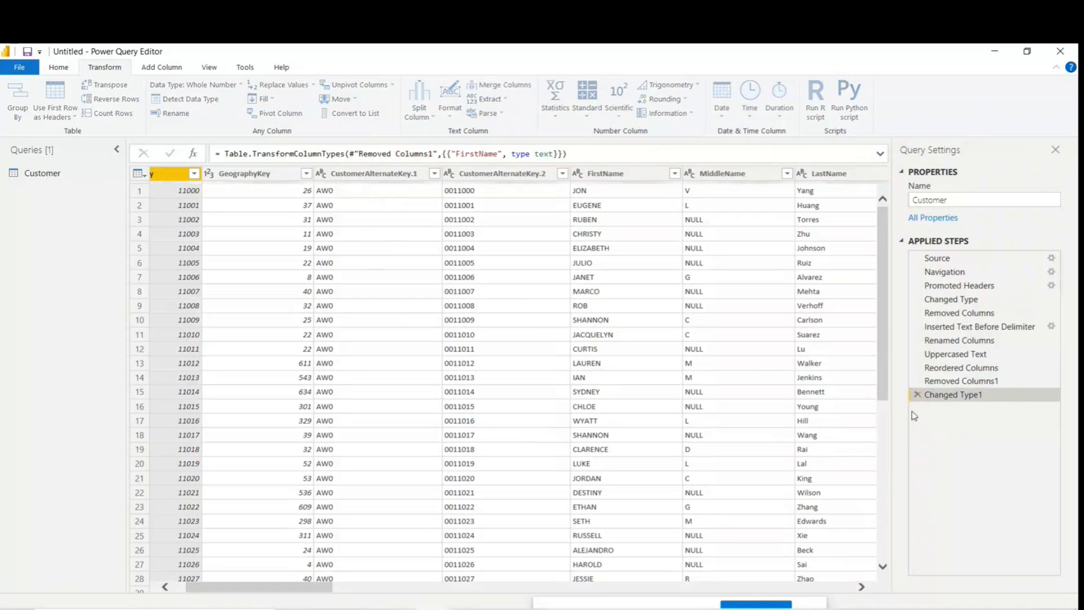
Step: Start splitting the EmailAddress column by delimiter
left_click(427, 119)
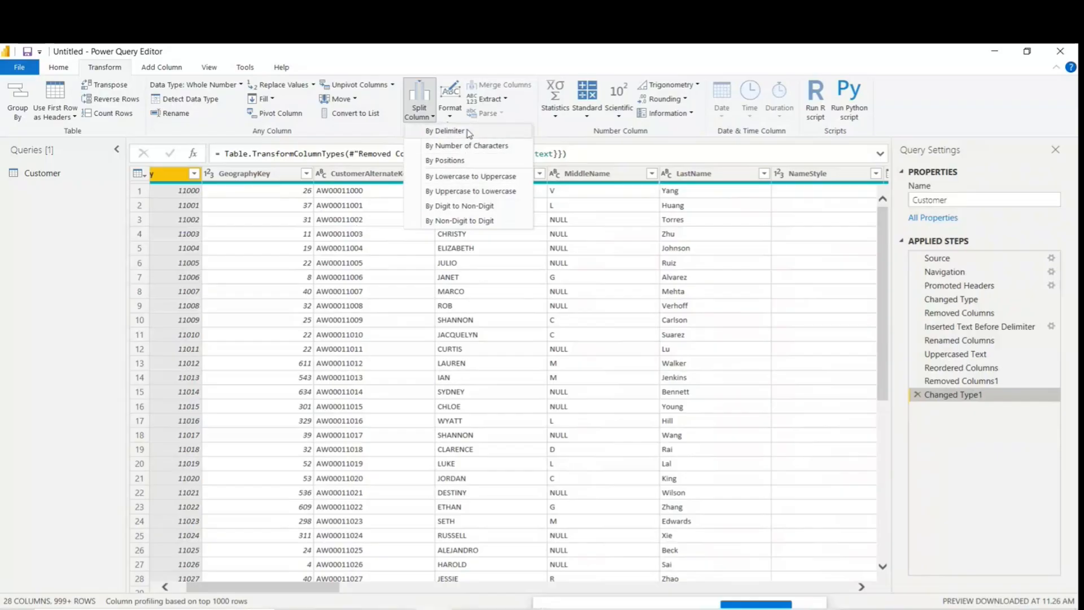
left_click(301, 588)
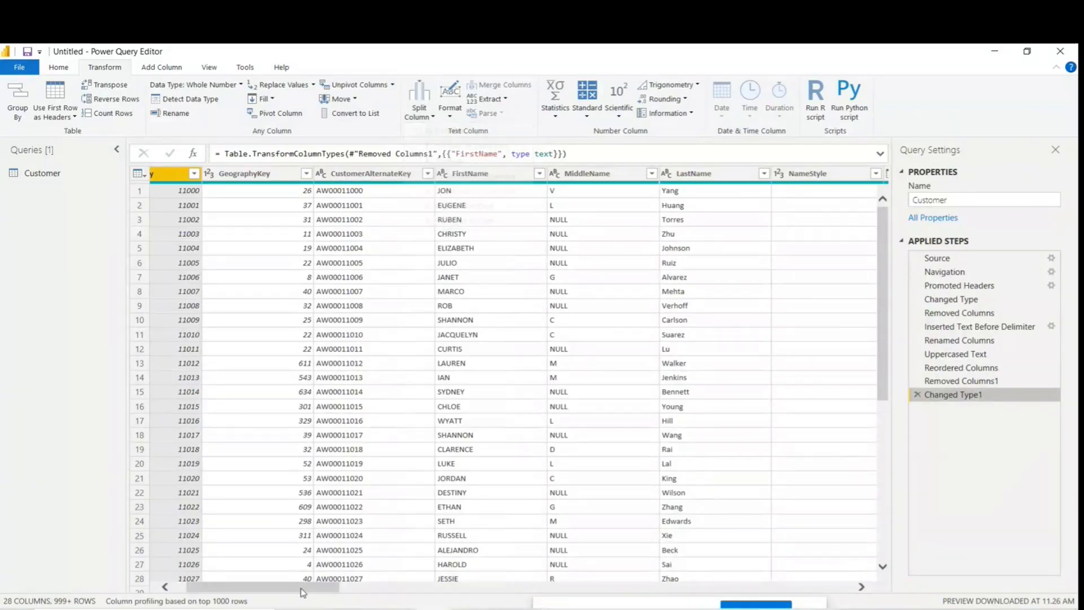
left_click_drag(320, 590, 489, 590)
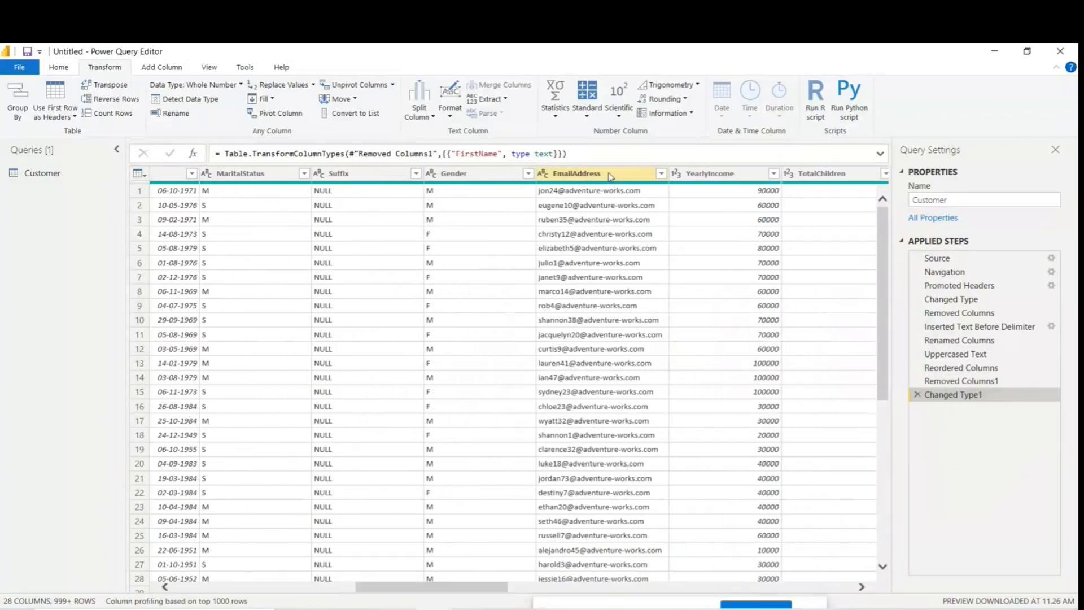
left_click(432, 117)
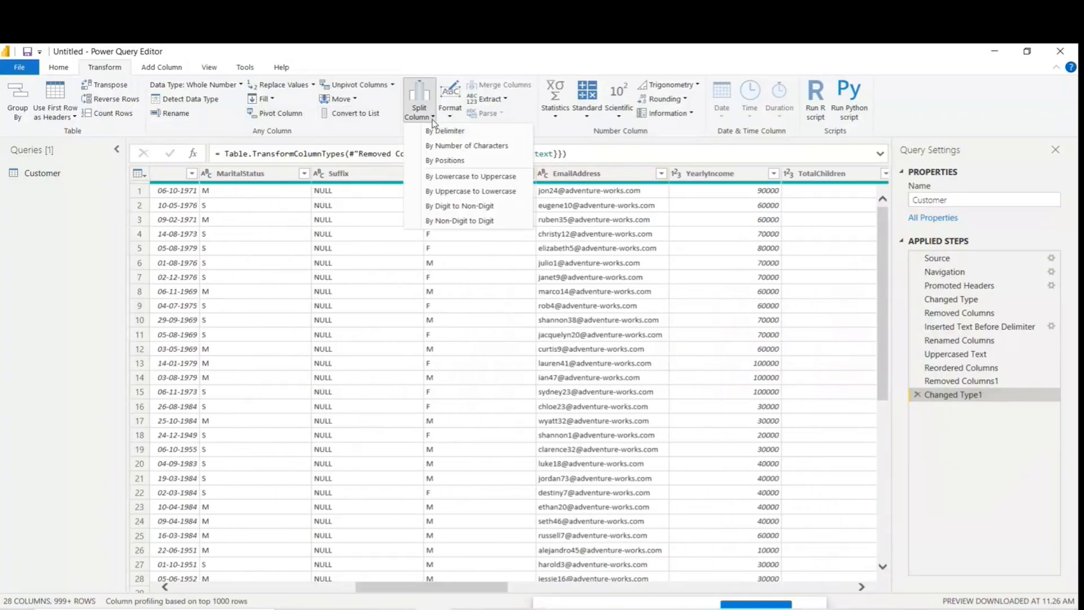
left_click(641, 178)
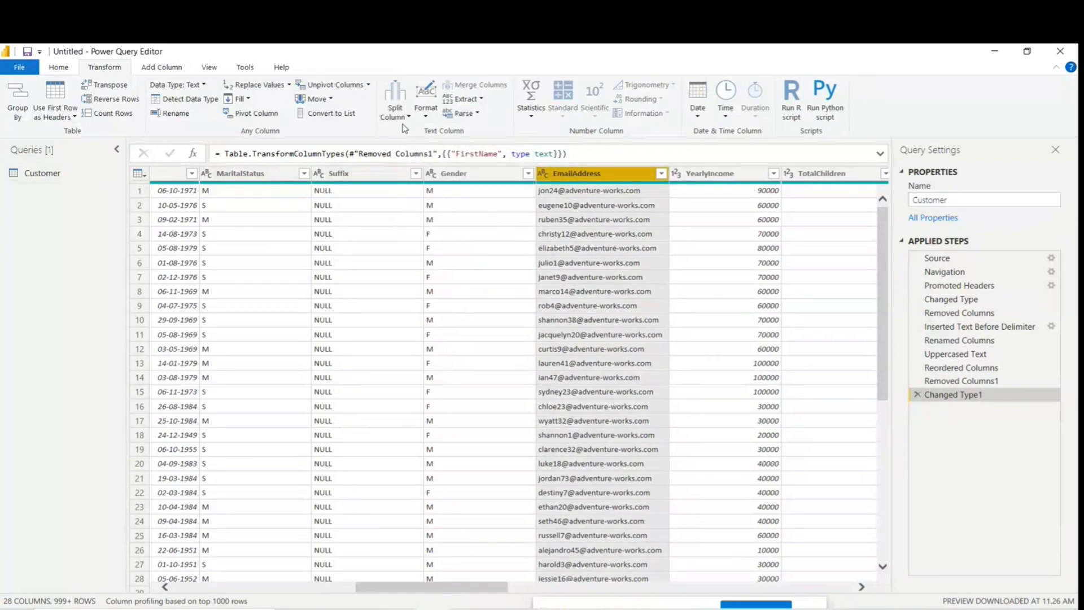
left_click(409, 119)
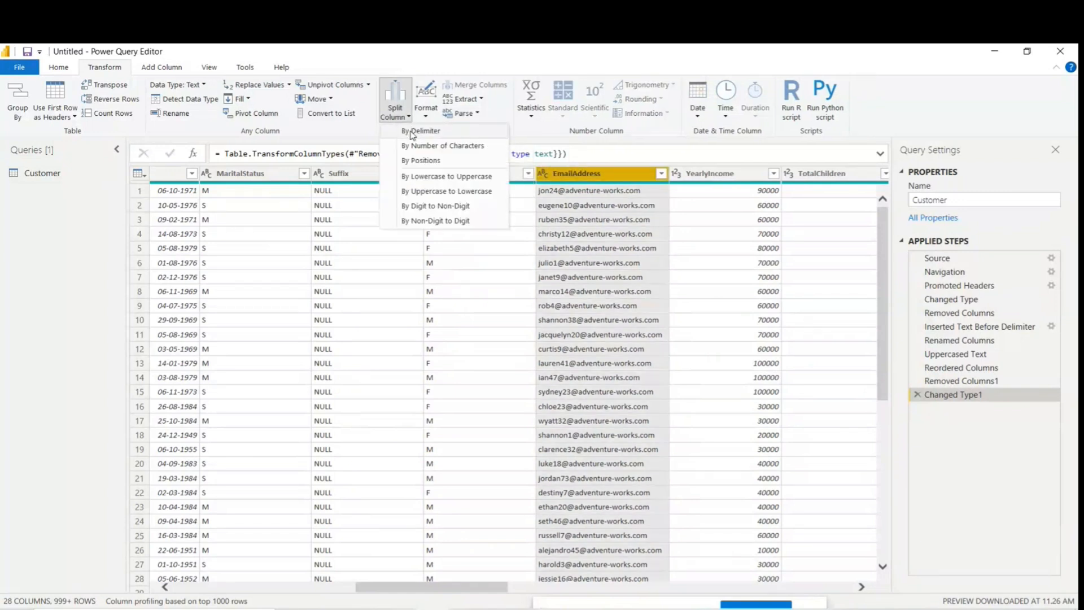
left_click(412, 132)
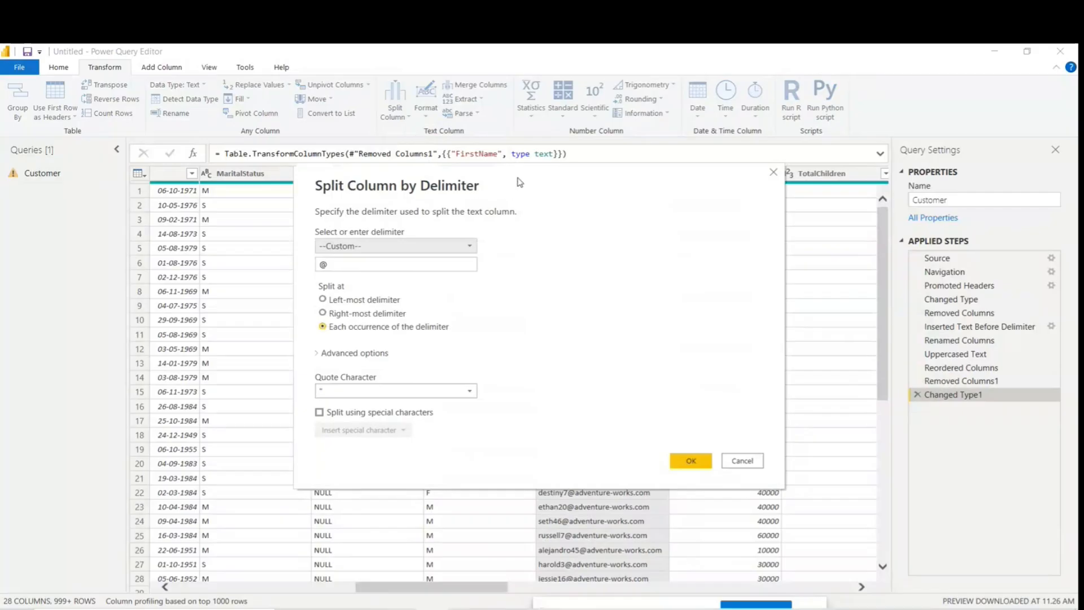
Step: Split the EmailAddress column using the custom delimiter @ at each occurrence of the delimiter
left_click_drag(584, 182, 293, 156)
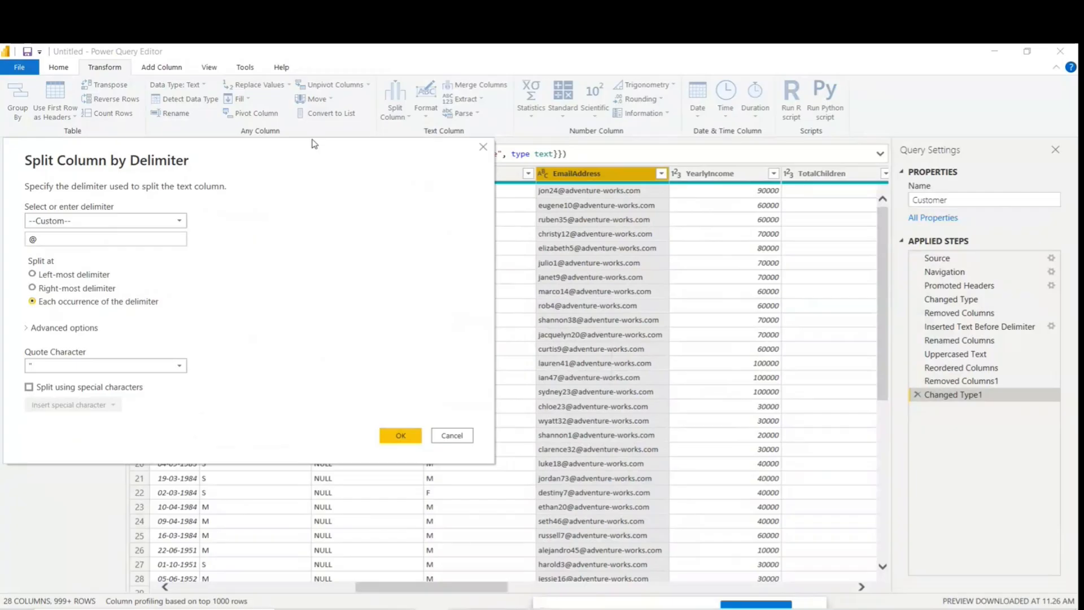
left_click(108, 221)
left_click(109, 228)
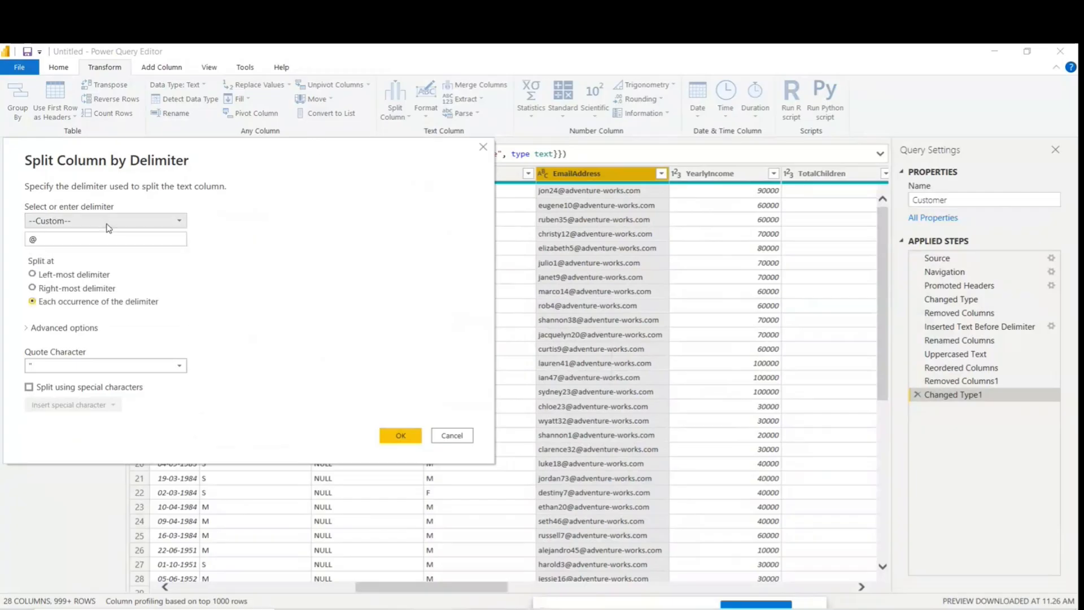
key("Tab")
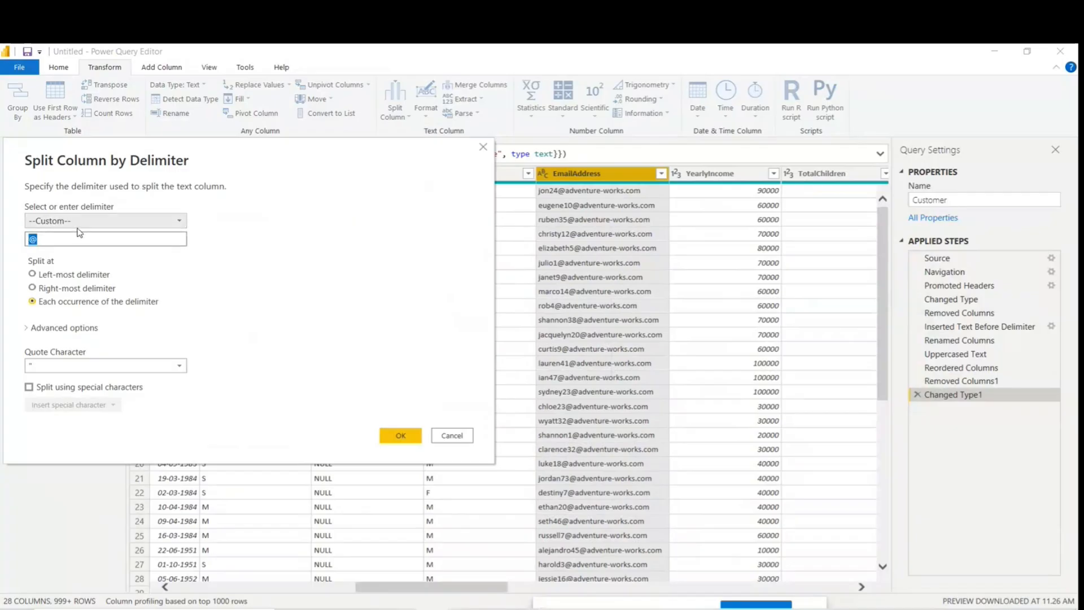
left_click(80, 223)
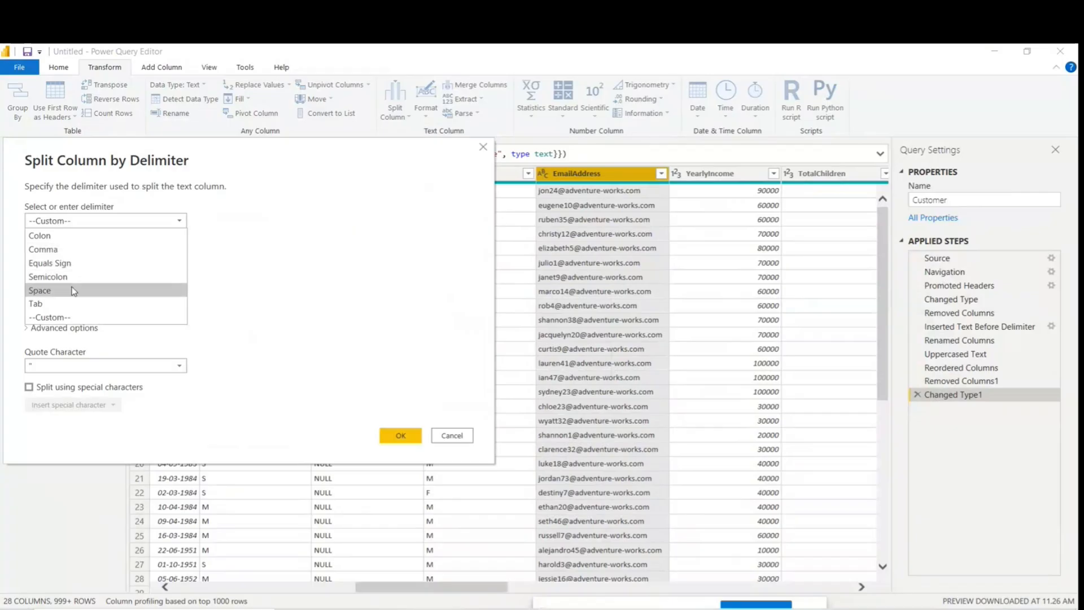
left_click(70, 318)
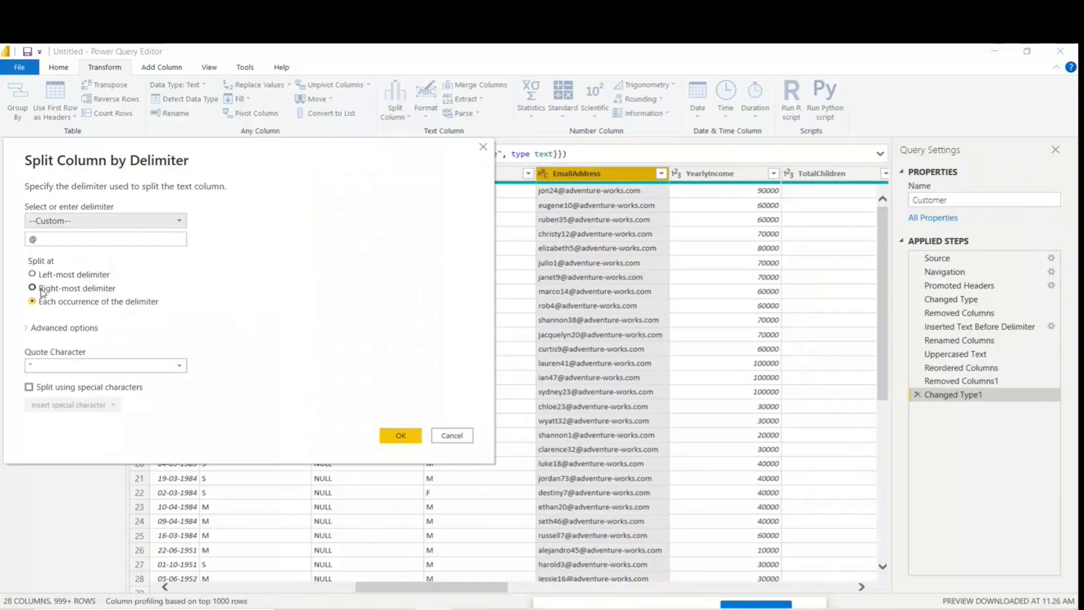
left_click(395, 437)
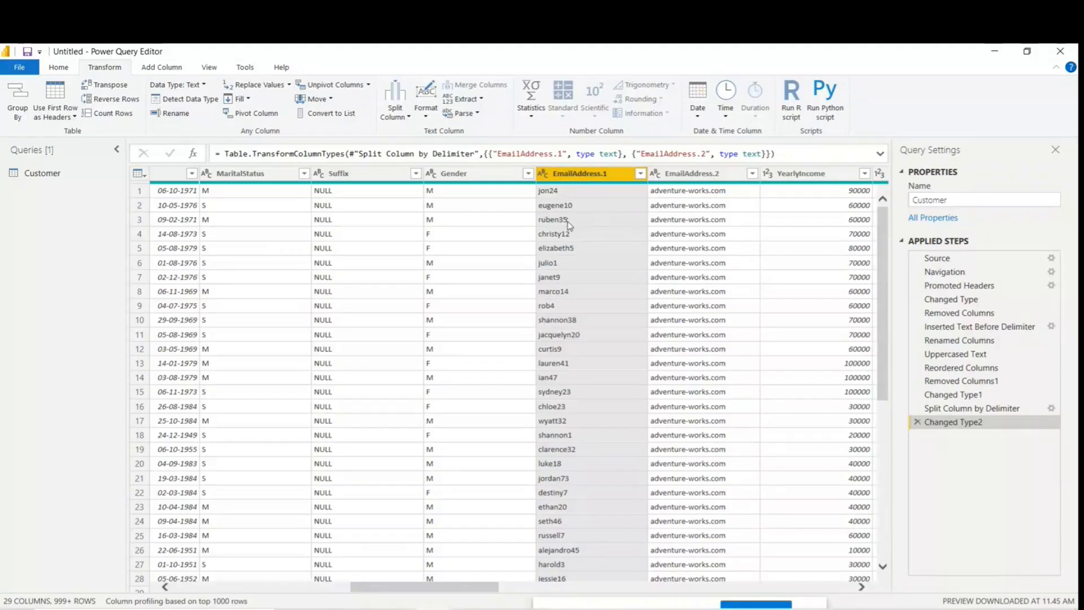
Step: Delete the Changed Type2 and Split Column by Delimiter steps from the Customer query
left_click(917, 422)
left_click(917, 408)
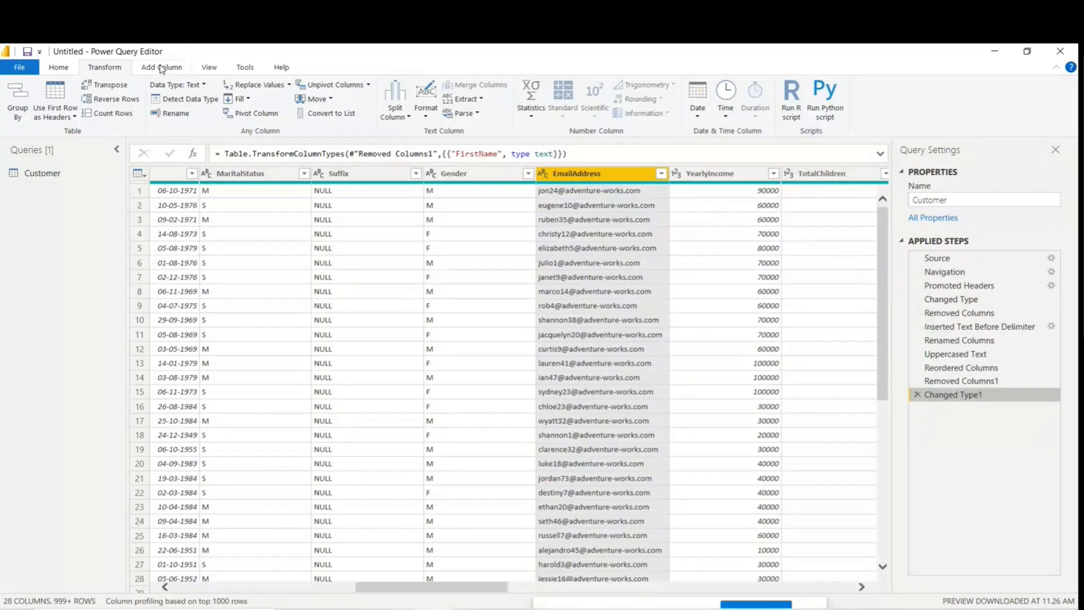
key("XF86AudioRaiseVolume")
key("XF86AudioRaiseVolume")
key("XF86AudioRaiseVolume")
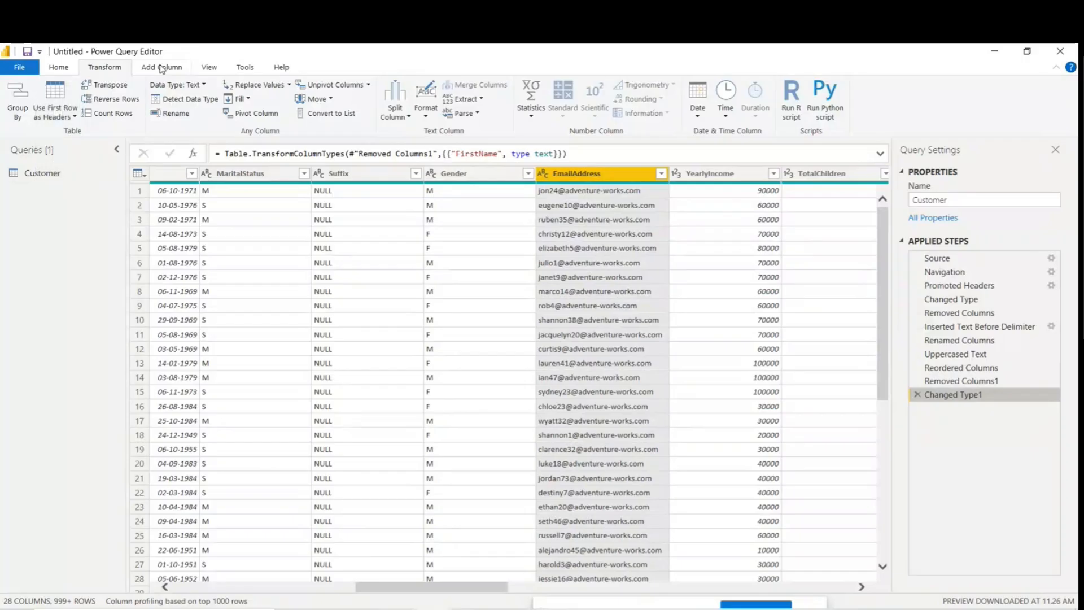
Step: Examine the advanced options for splitting the EmailAddress column by delimiter, and close them without applying the split
left_click(397, 111)
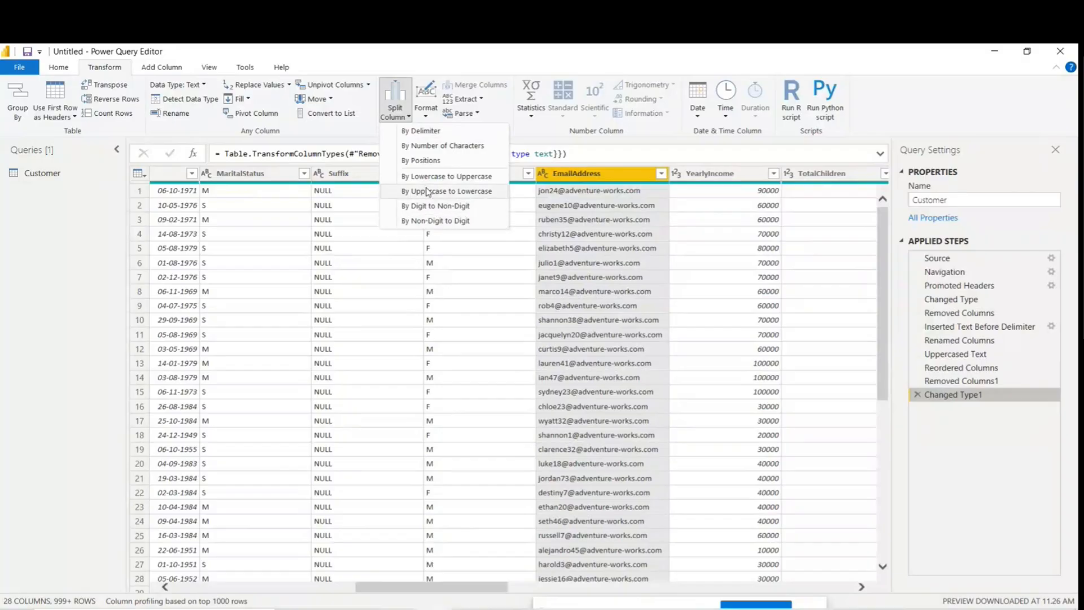
left_click(419, 131)
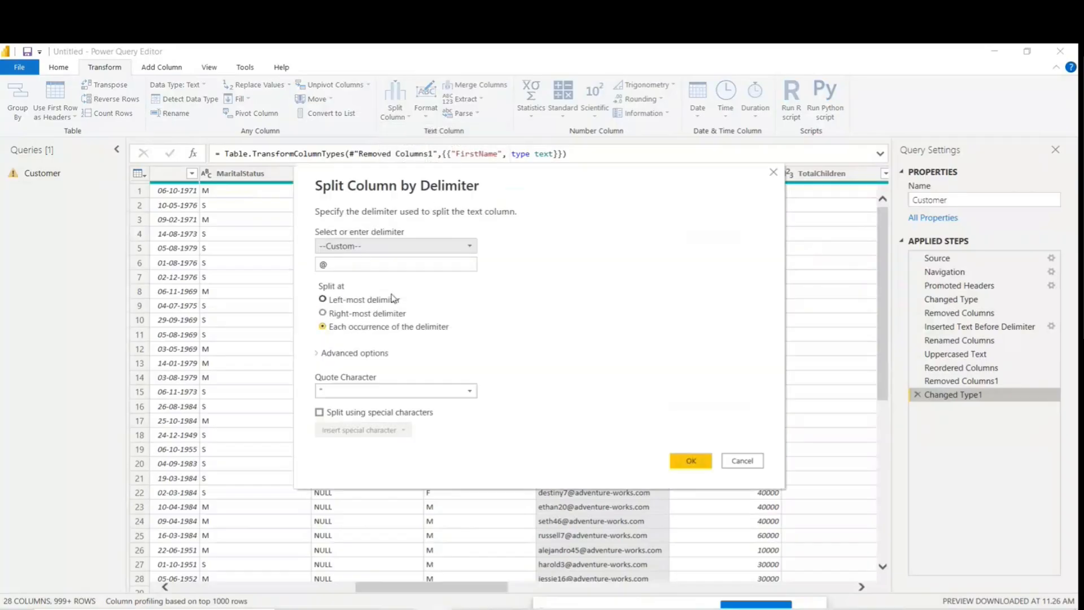
left_click(317, 354)
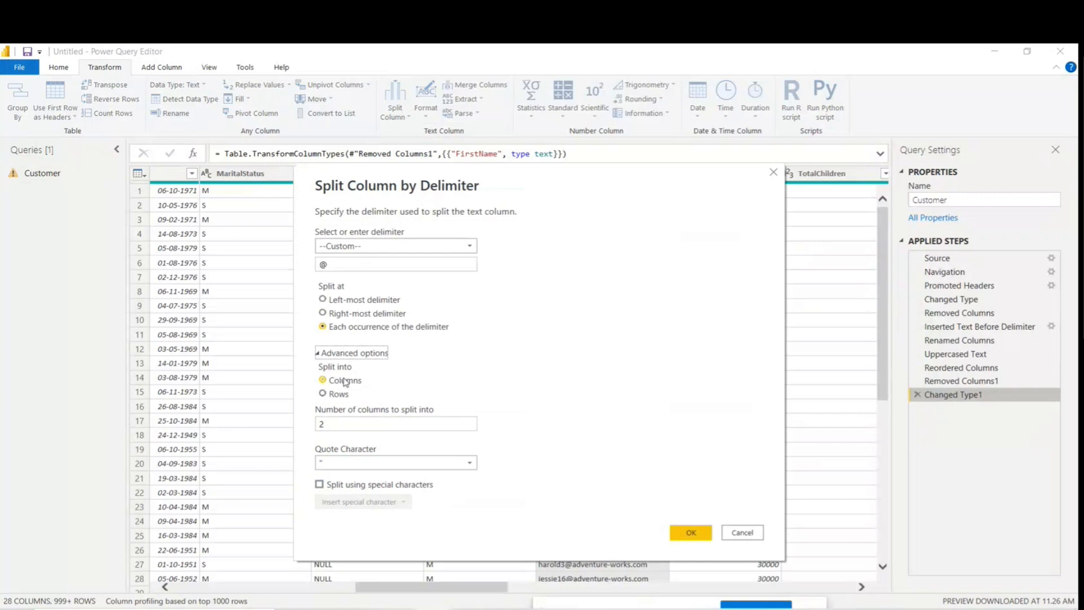
left_click_drag(531, 183, 284, 115)
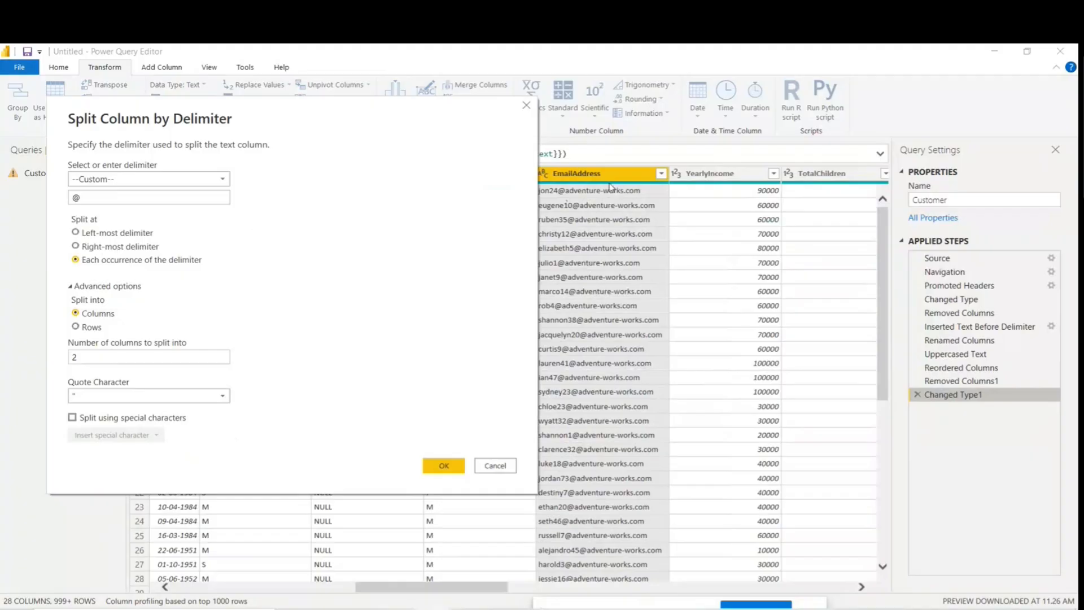
left_click(527, 105)
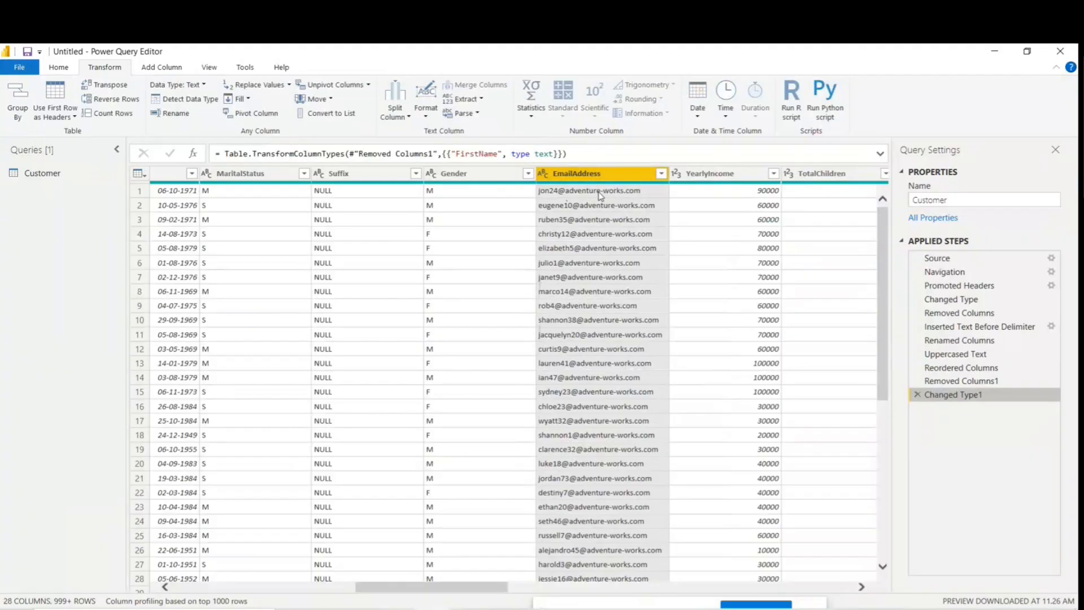
Step: Split the EmailAddress column by the custom delimiter @ at each occurrence of the delimiter
left_click(395, 110)
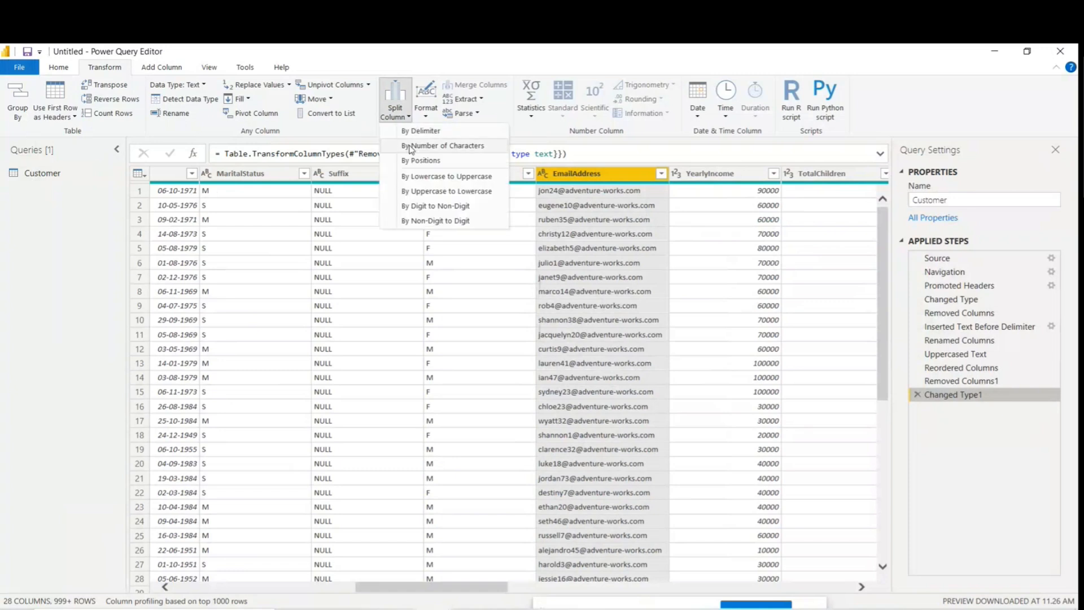
left_click(186, 262)
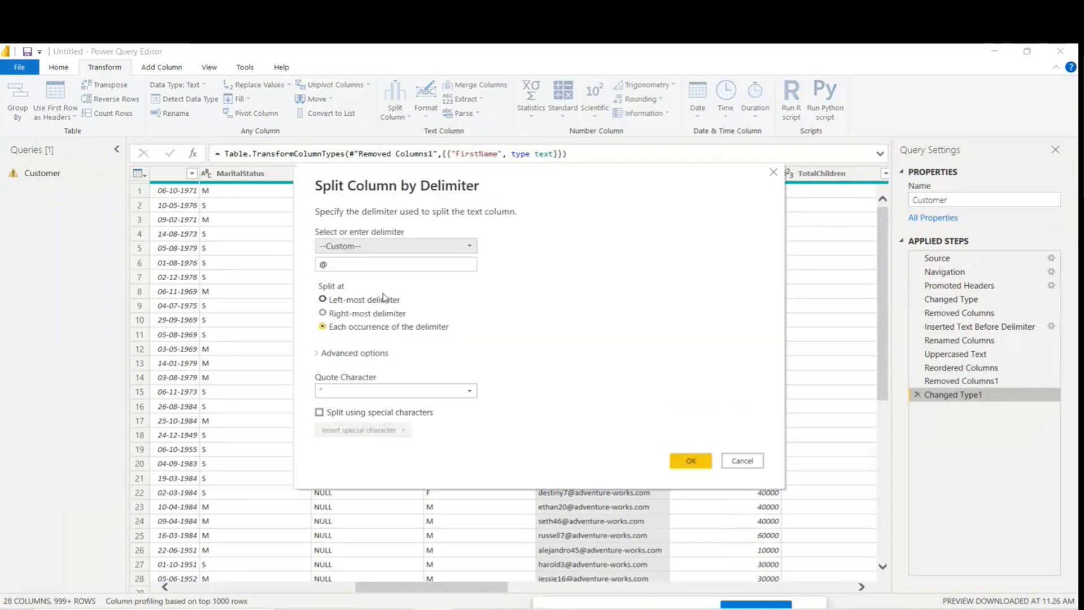
left_click_drag(438, 177, 503, 248)
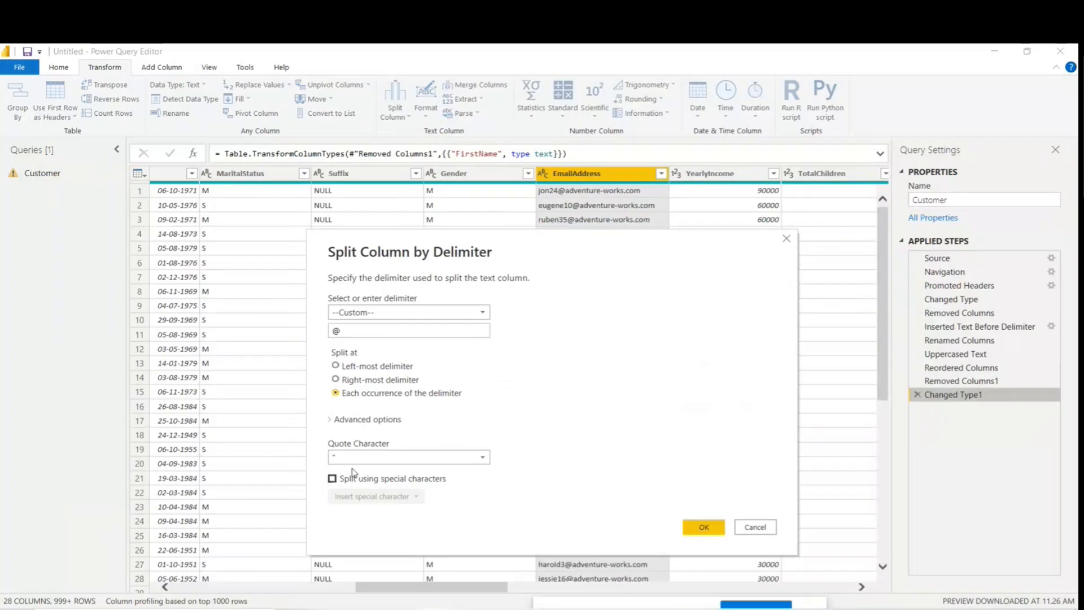
left_click(704, 527)
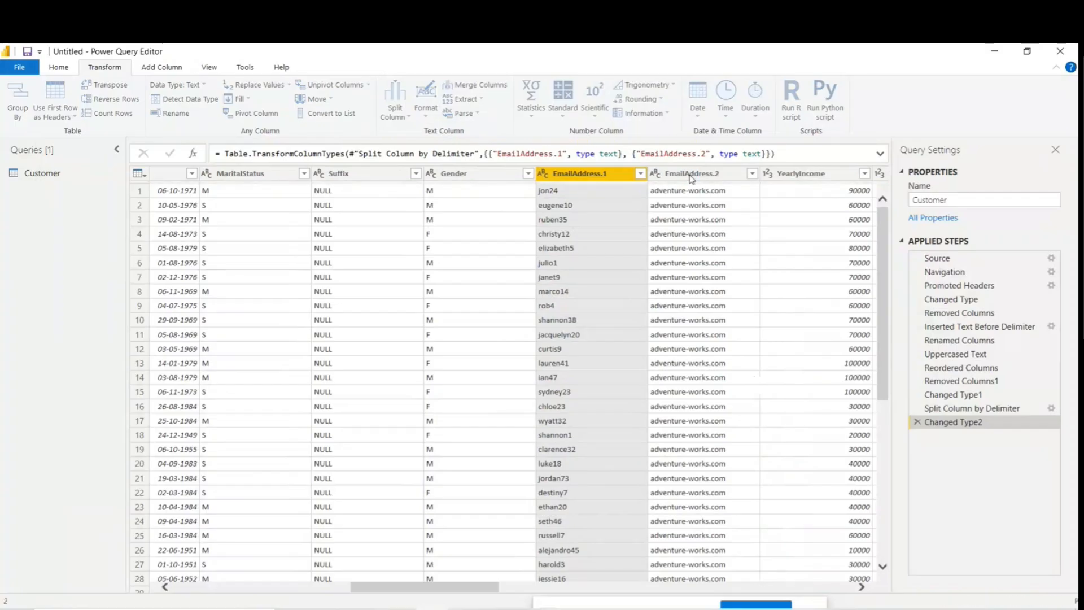
Step: Split the EmailAddress.2 column by the custom delimiter - at each occurrence of the delimiter
left_click(691, 176)
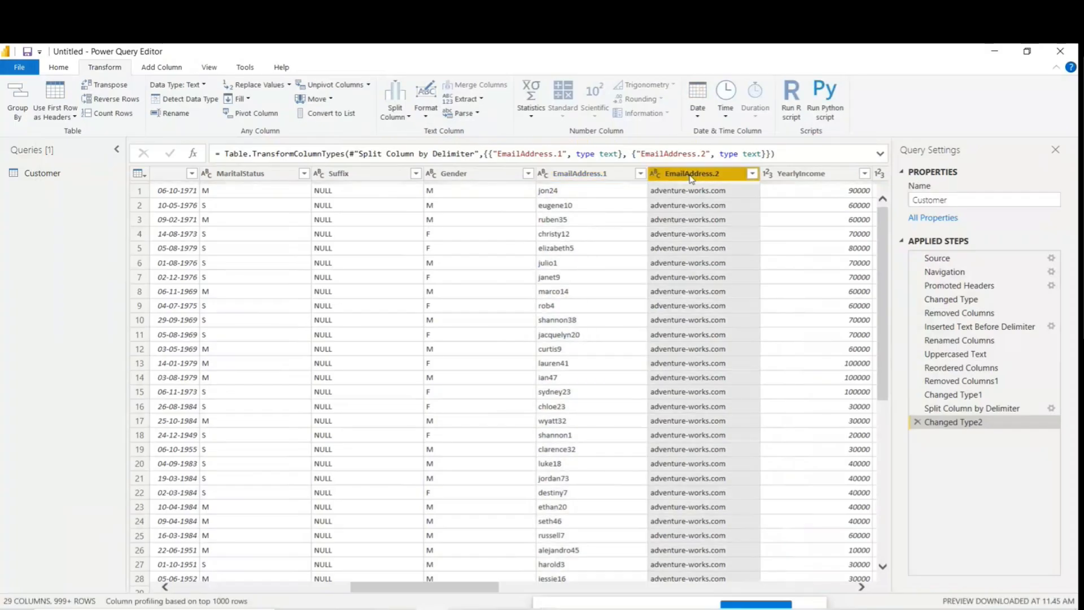
left_click(405, 117)
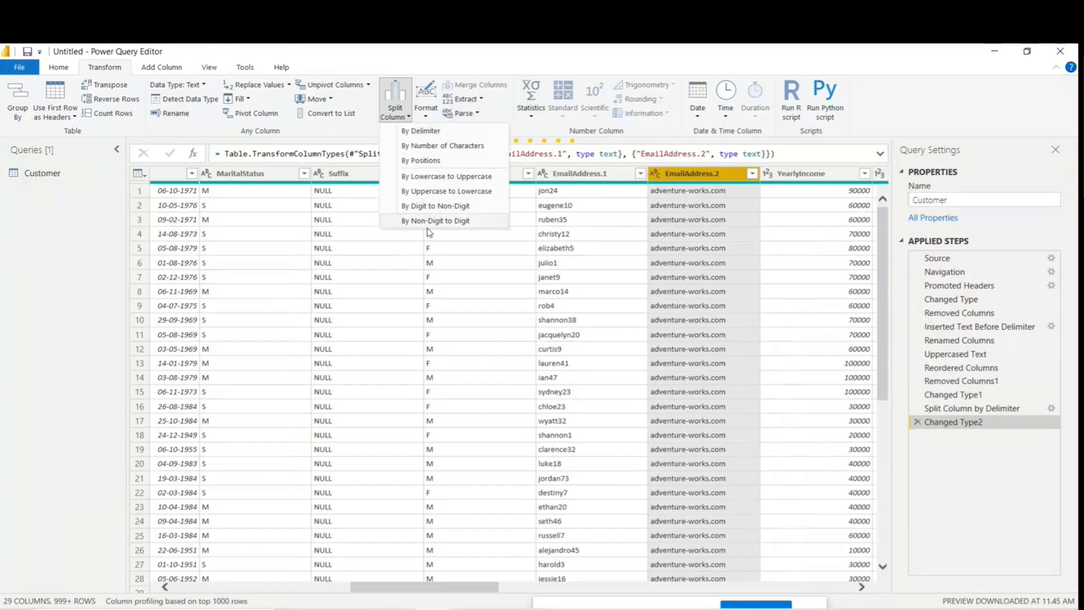
left_click(430, 134)
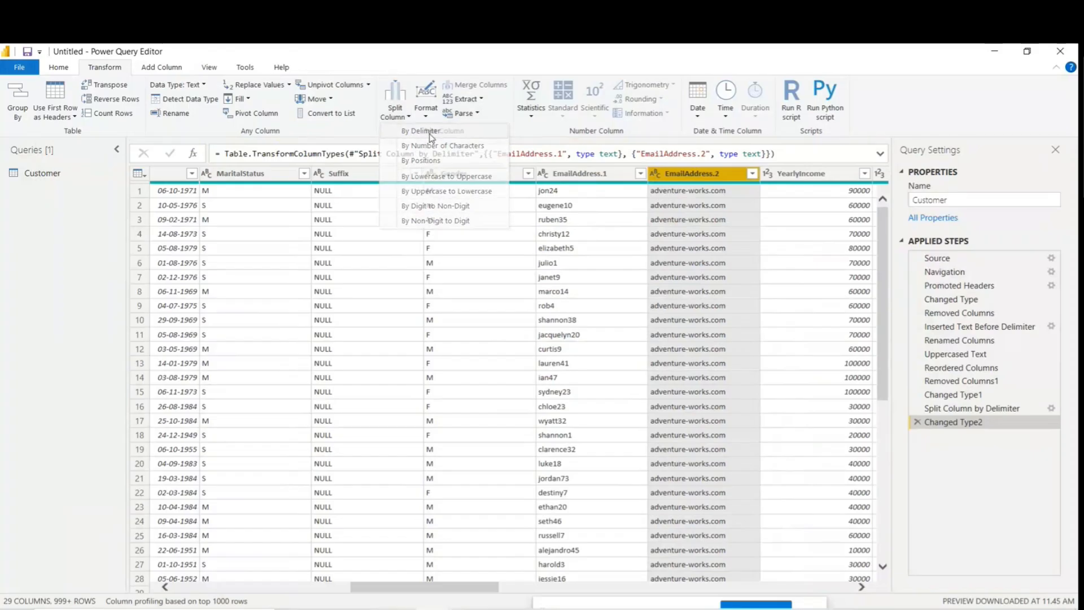
left_click(370, 249)
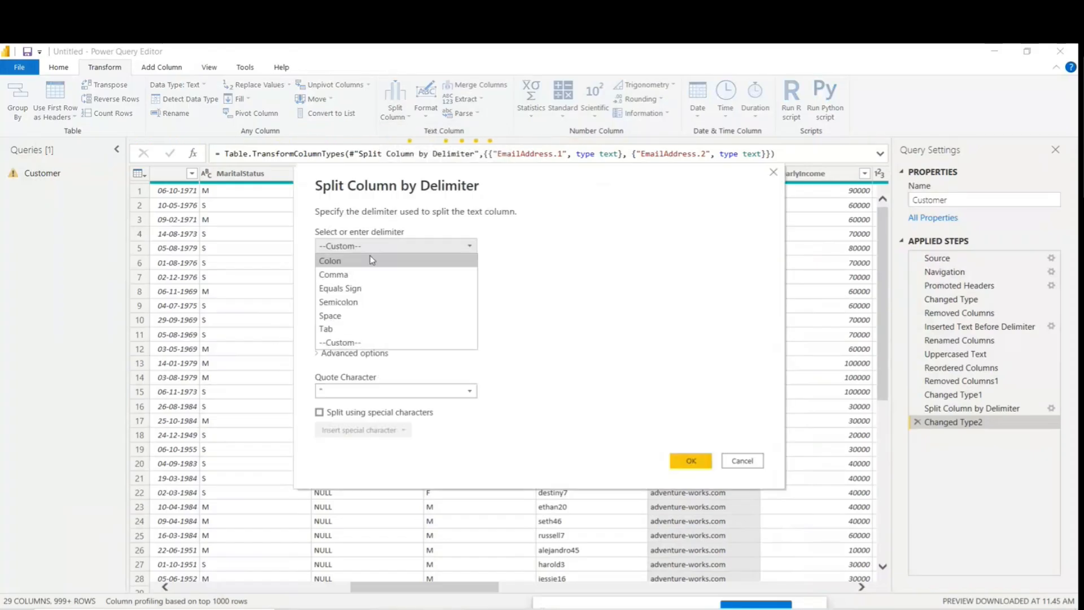
left_click(463, 362)
left_click(361, 249)
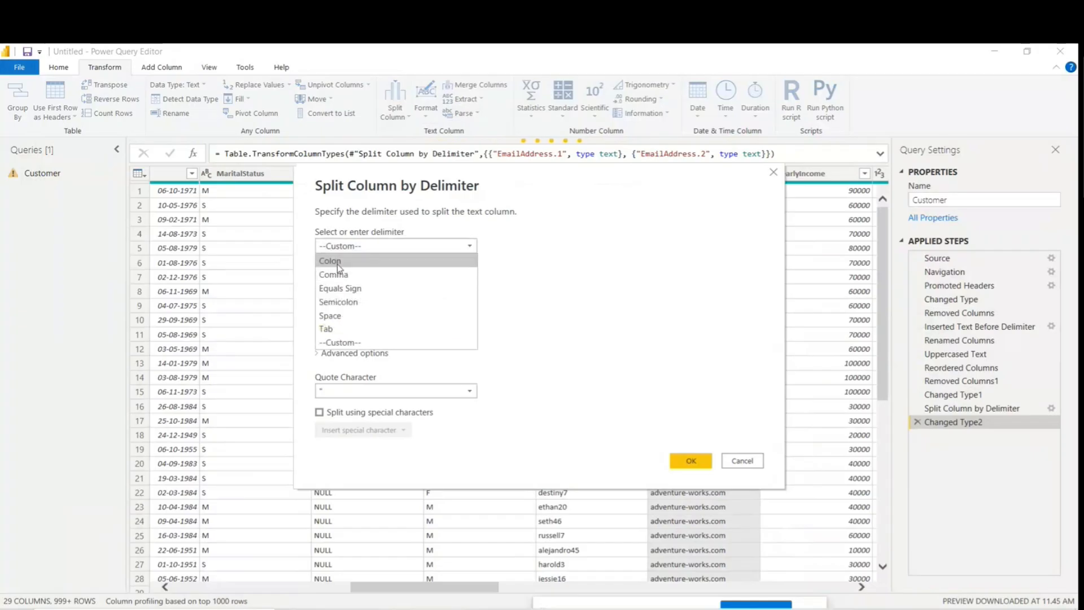
left_click(511, 308)
left_click(332, 263)
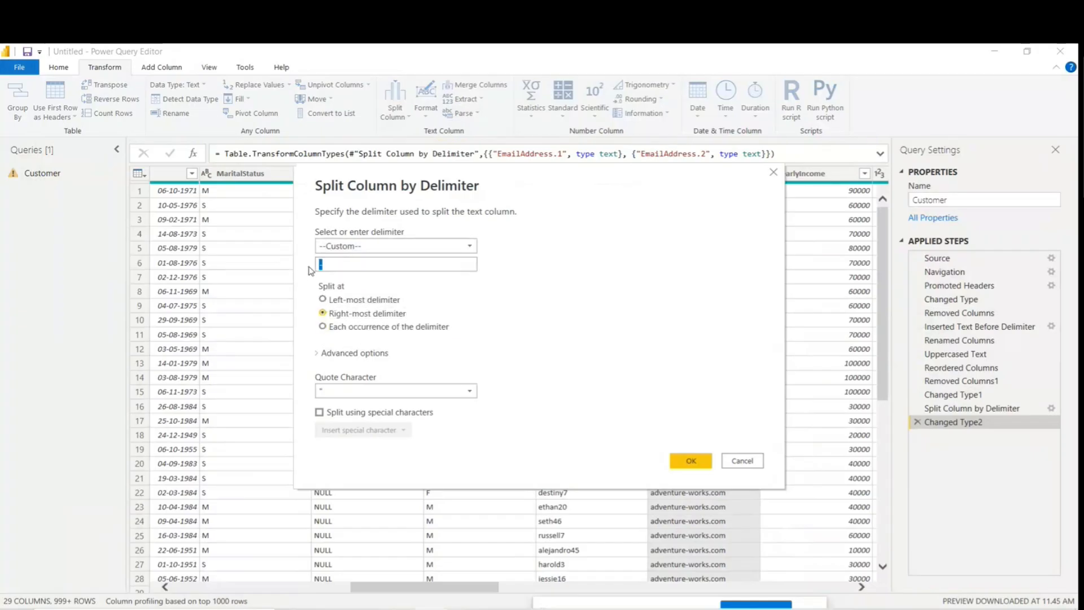
left_click(331, 329)
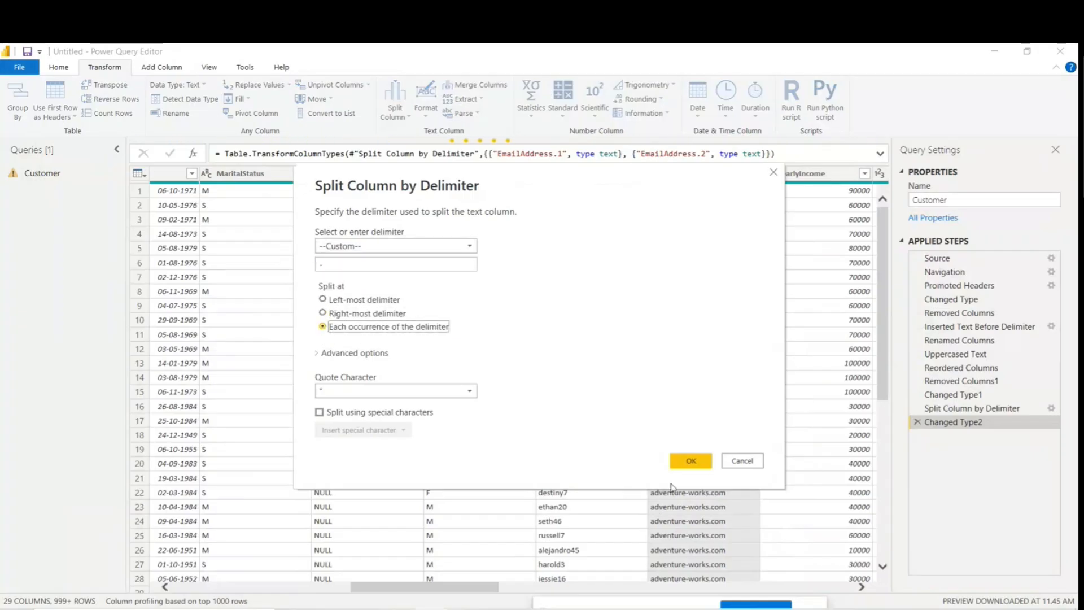
left_click(691, 460)
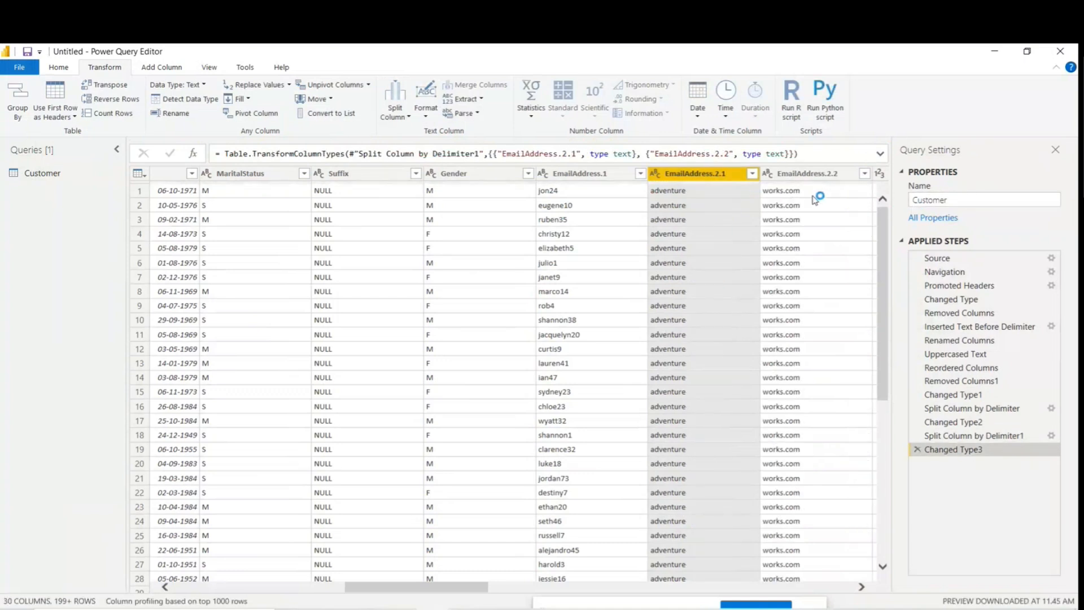
Step: Delete both delimiter splits and their Changed Type2 and Changed Type3 steps from the Customer query
left_click(917, 449)
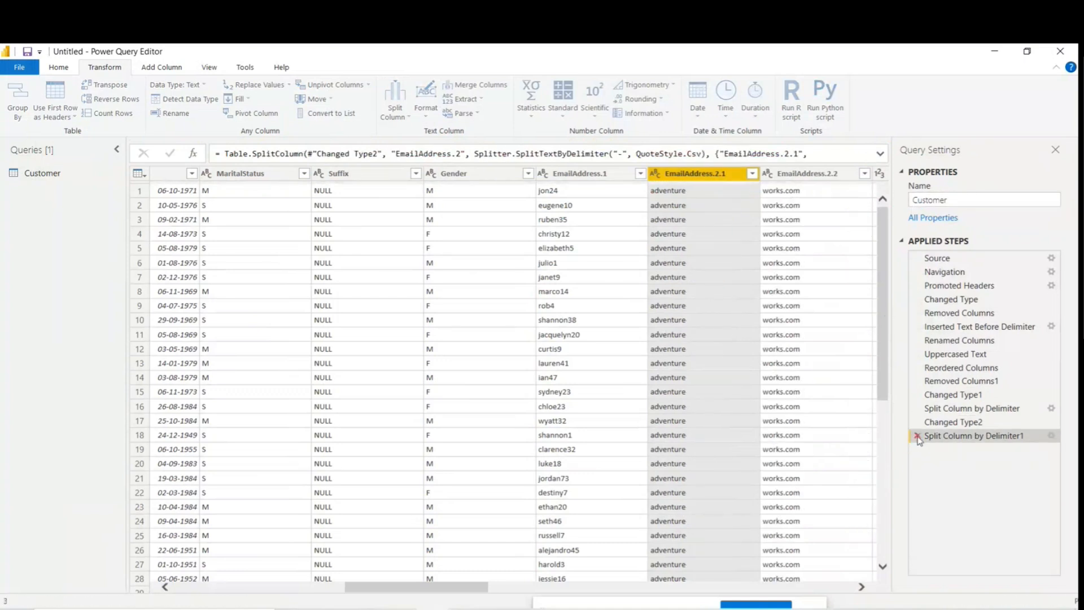
left_click(917, 435)
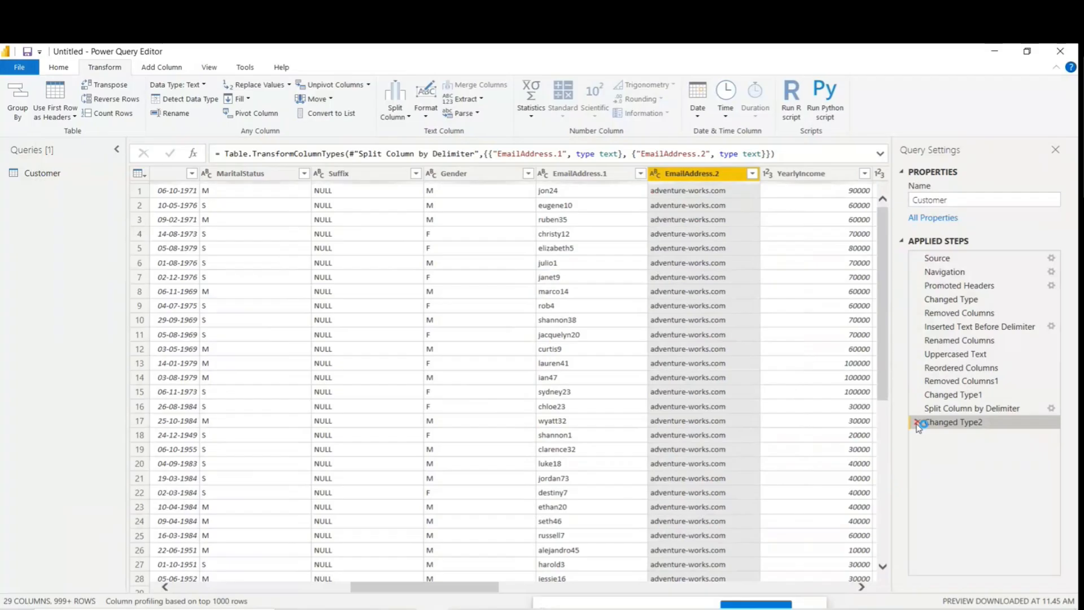
left_click(917, 423)
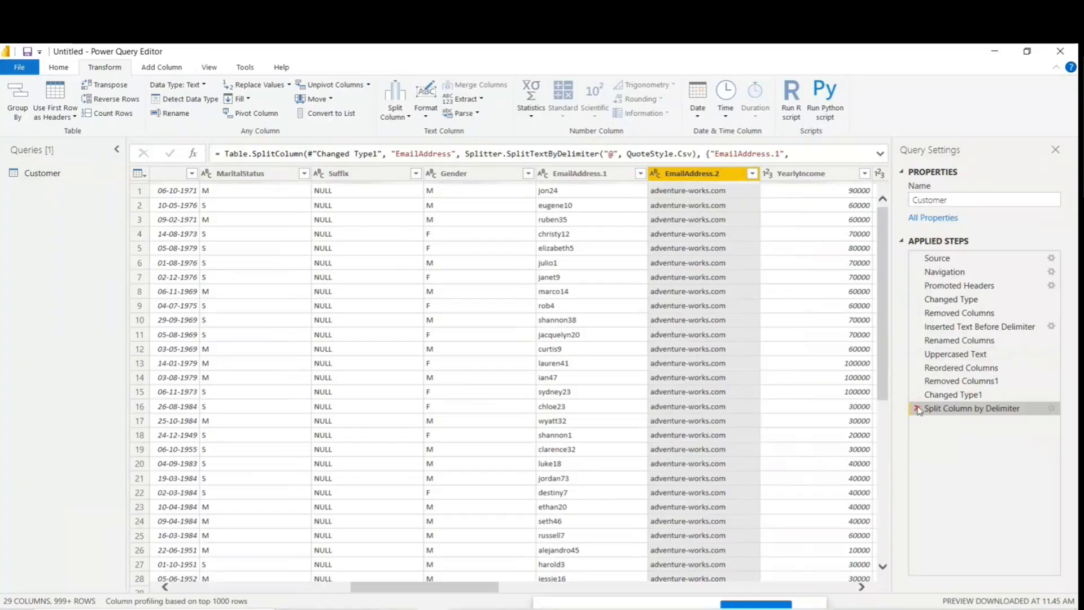
left_click(918, 409)
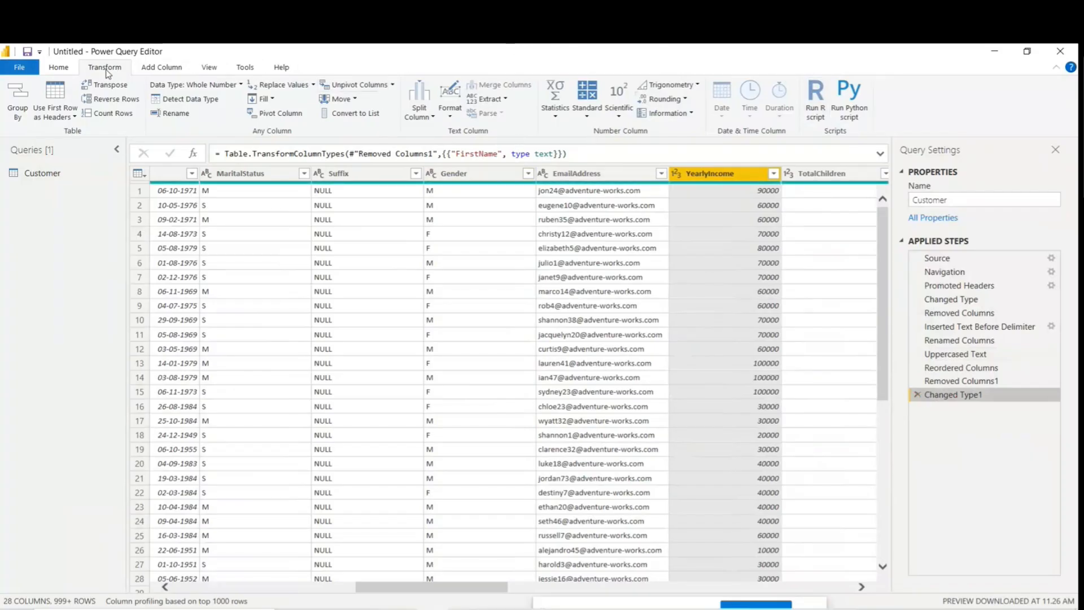
left_click(61, 69)
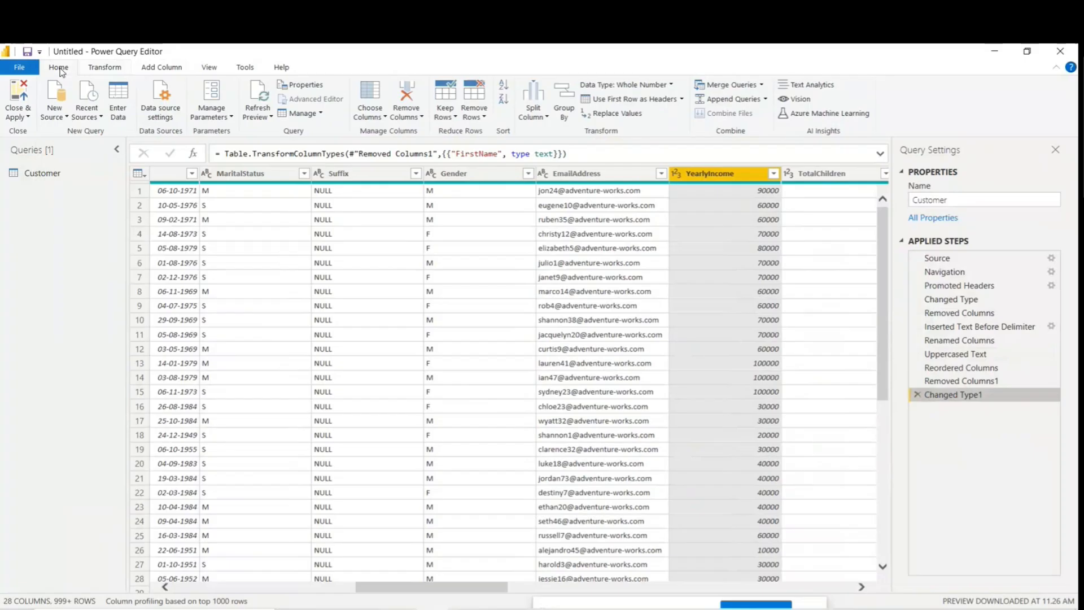
left_click(160, 67)
left_click(105, 68)
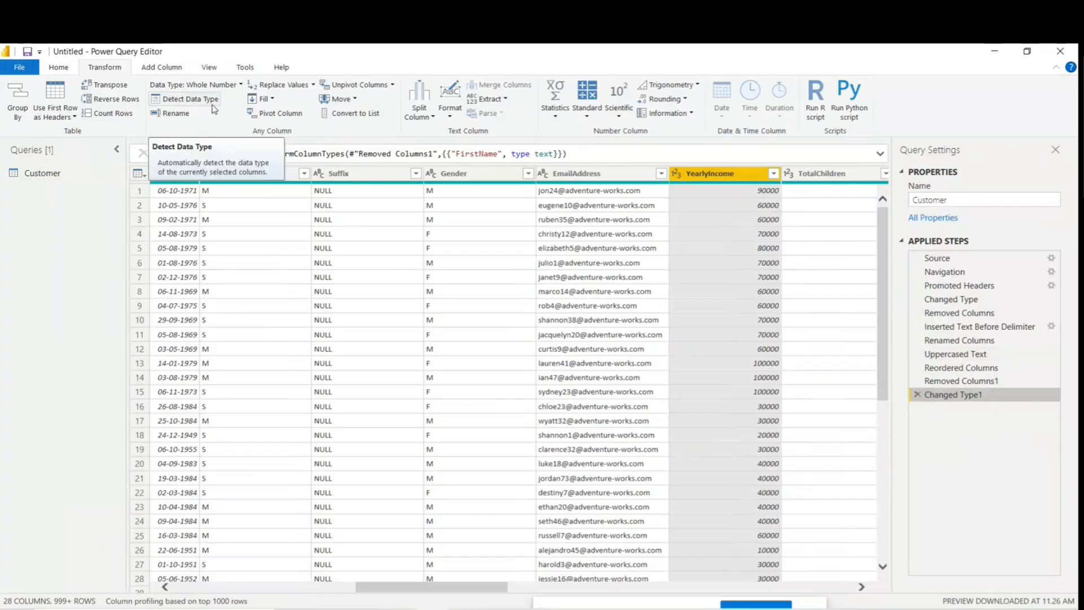
left_click(426, 122)
left_click(449, 119)
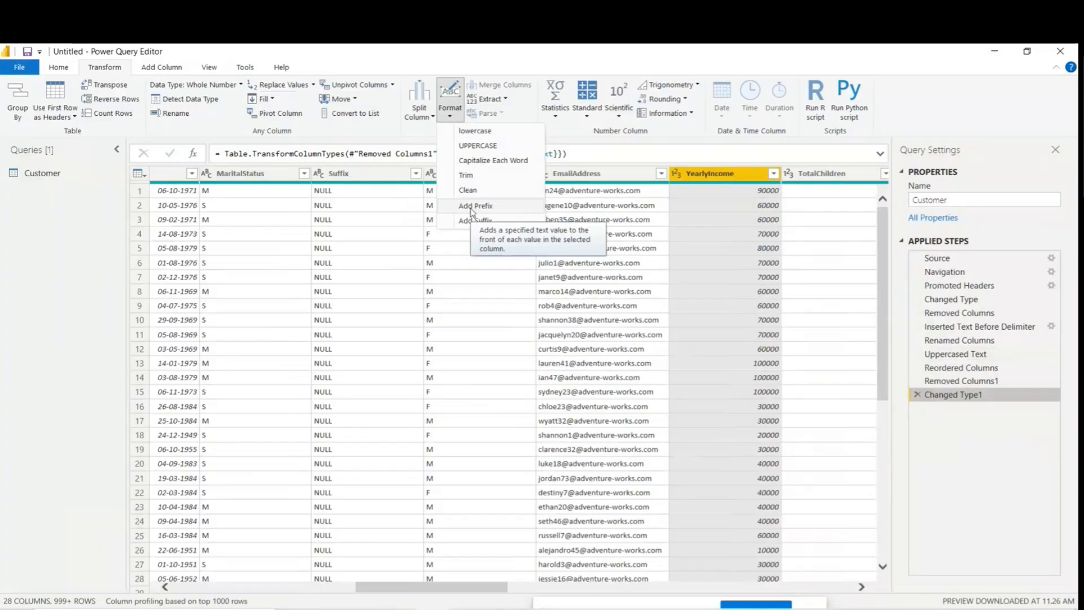
Step: Add the prefix "Mr. " to the values of the FirstName column, and delete the Added Prefix step again
left_click(430, 585)
left_click_drag(428, 590, 267, 582)
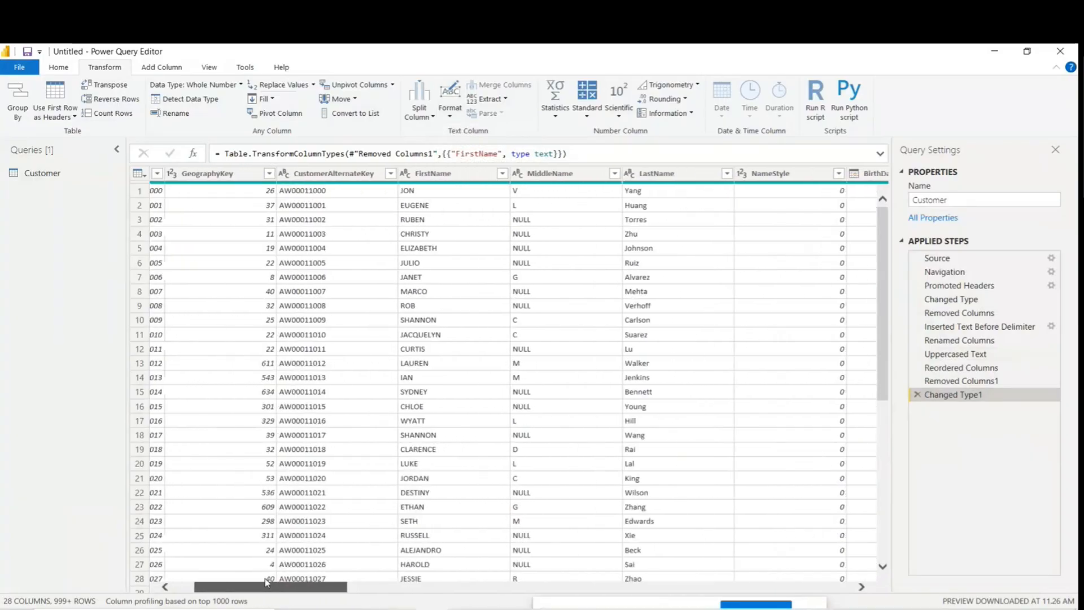
left_click(453, 177)
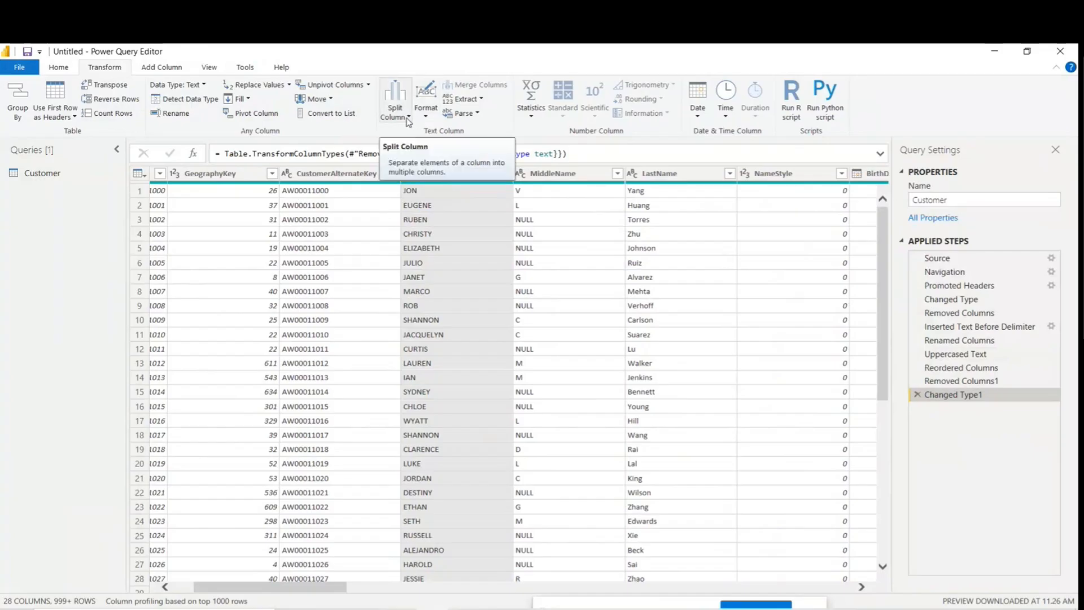
left_click(425, 122)
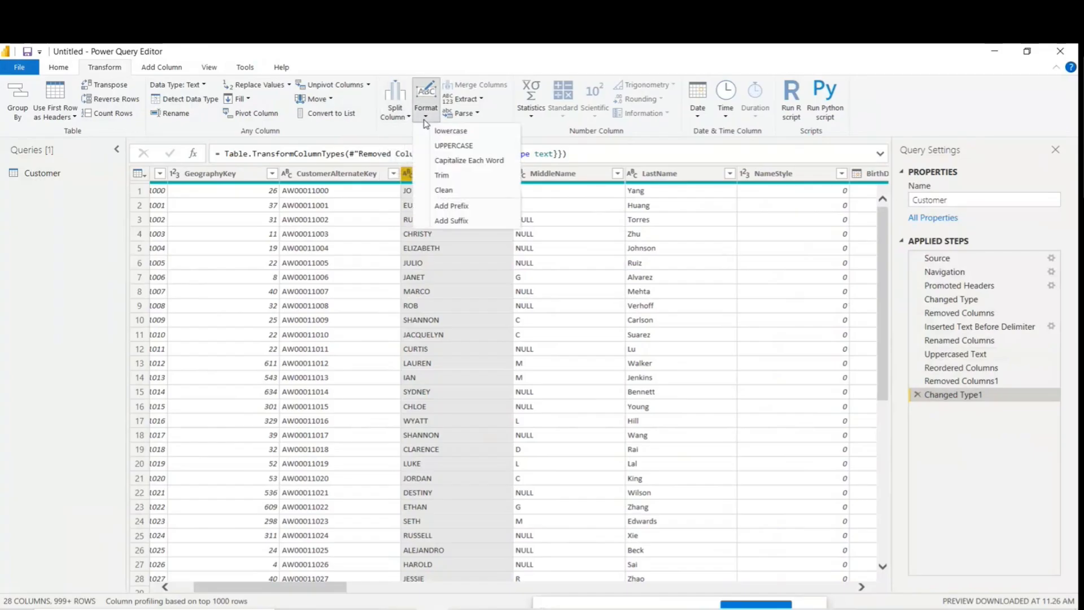
left_click(439, 207)
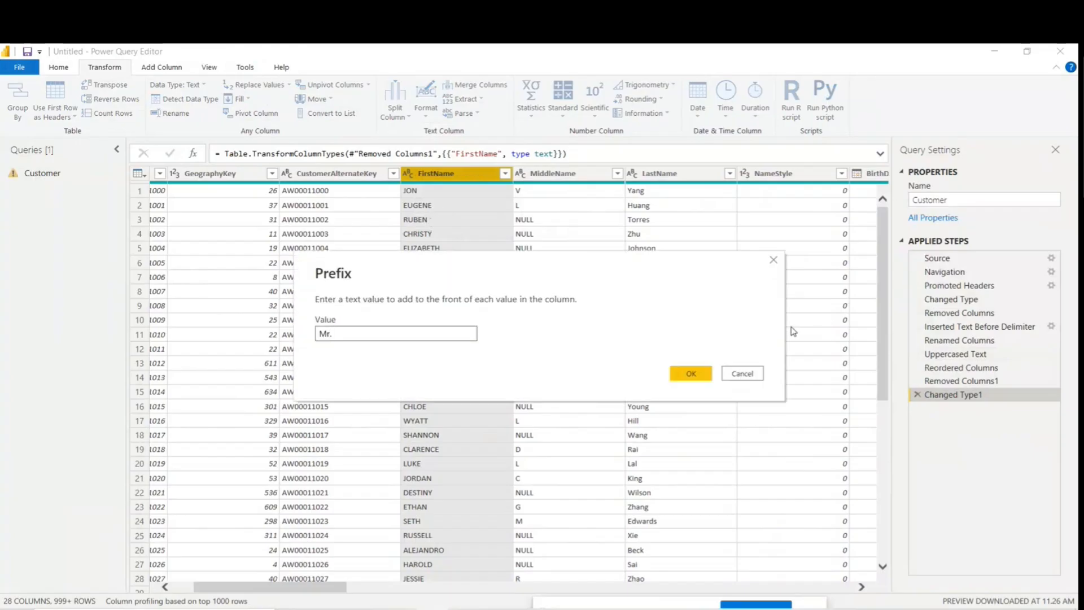
left_click(689, 373)
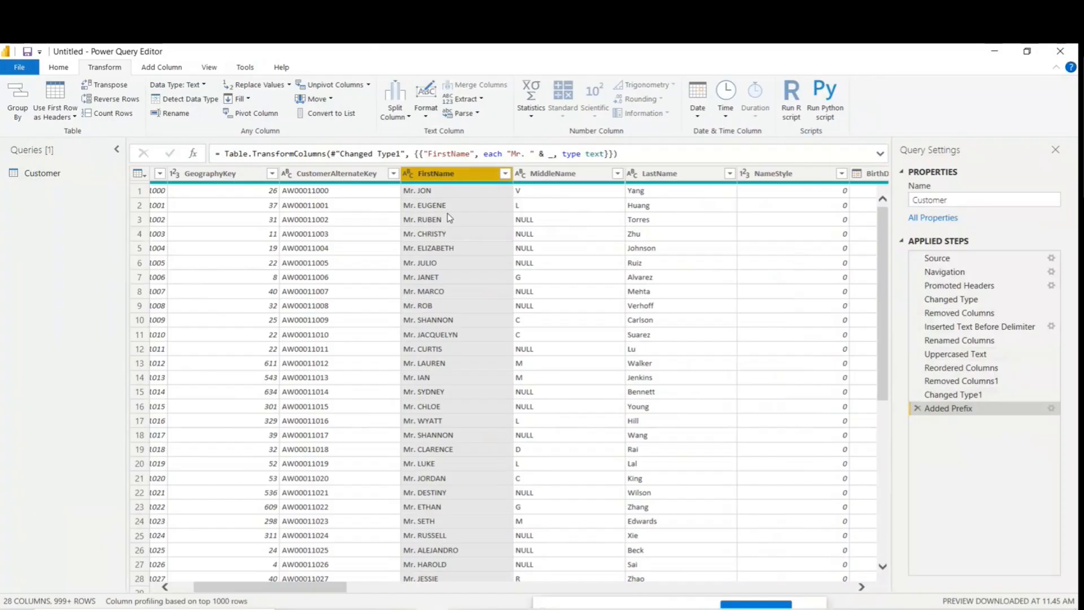
left_click(918, 408)
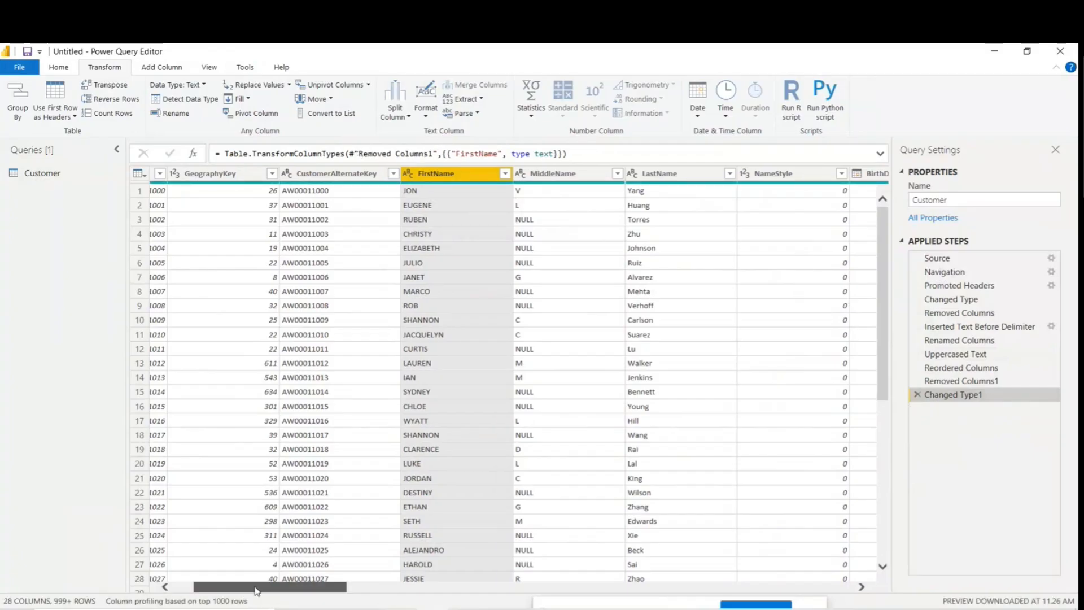
Step: Add a new column holding the month number extracted from the BirthDate column
left_click_drag(257, 588, 356, 589)
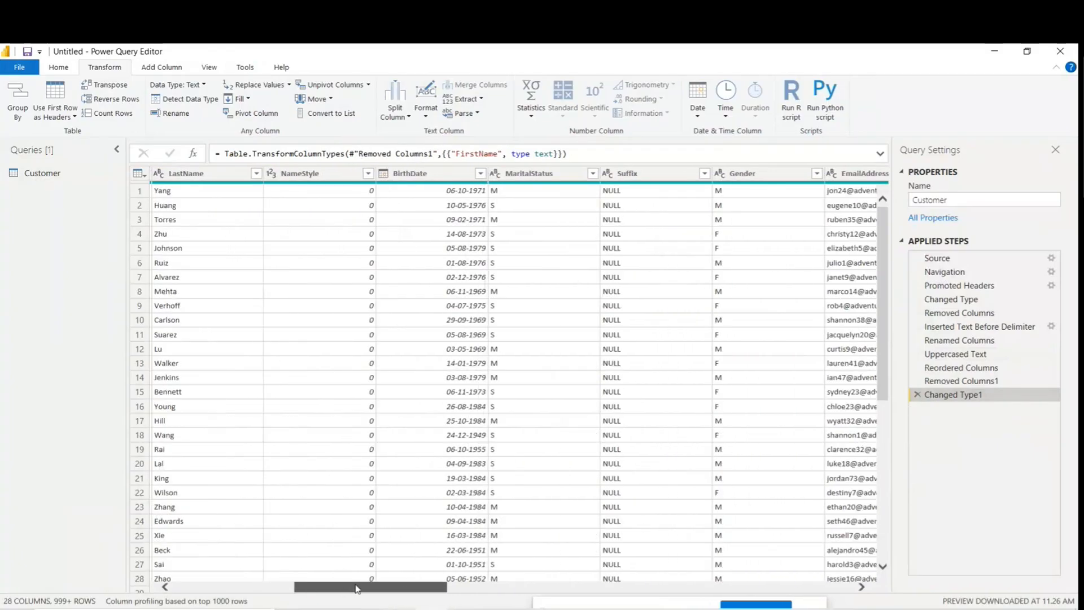
left_click(459, 173)
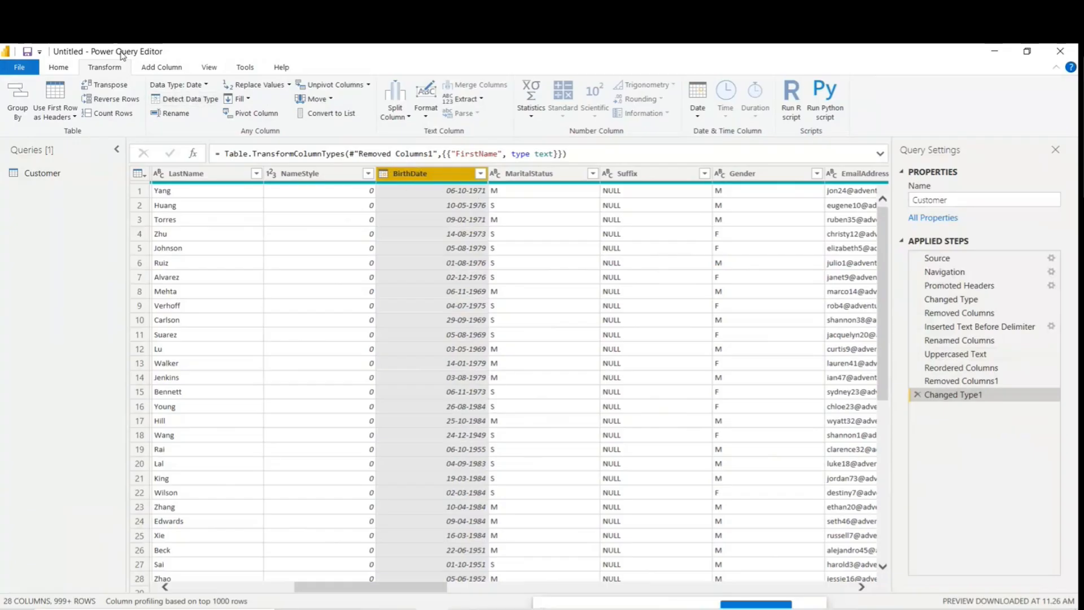
left_click(694, 120)
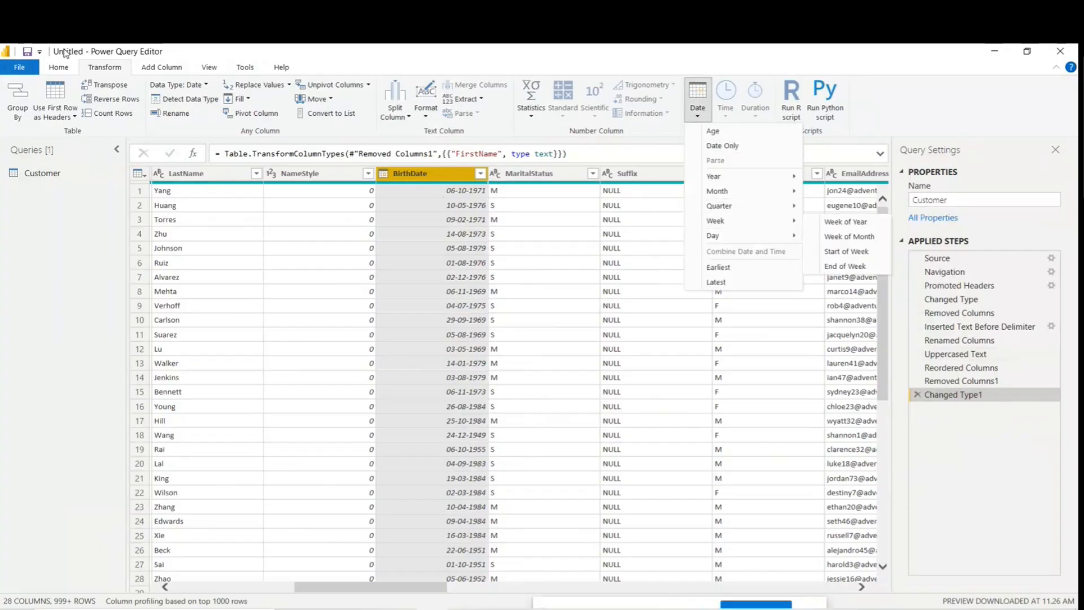
left_click(161, 67)
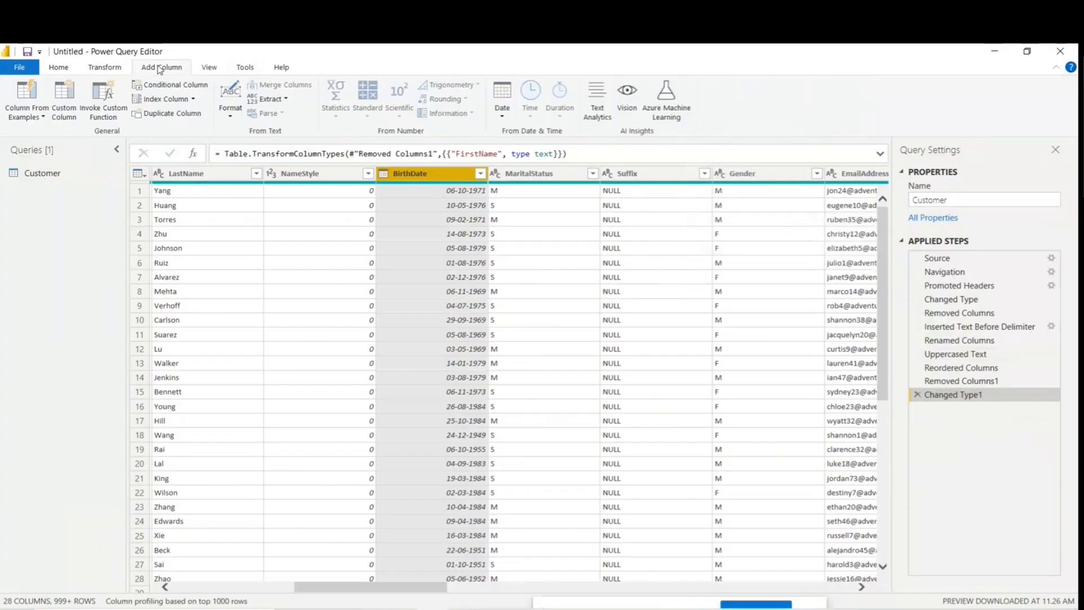
left_click(502, 117)
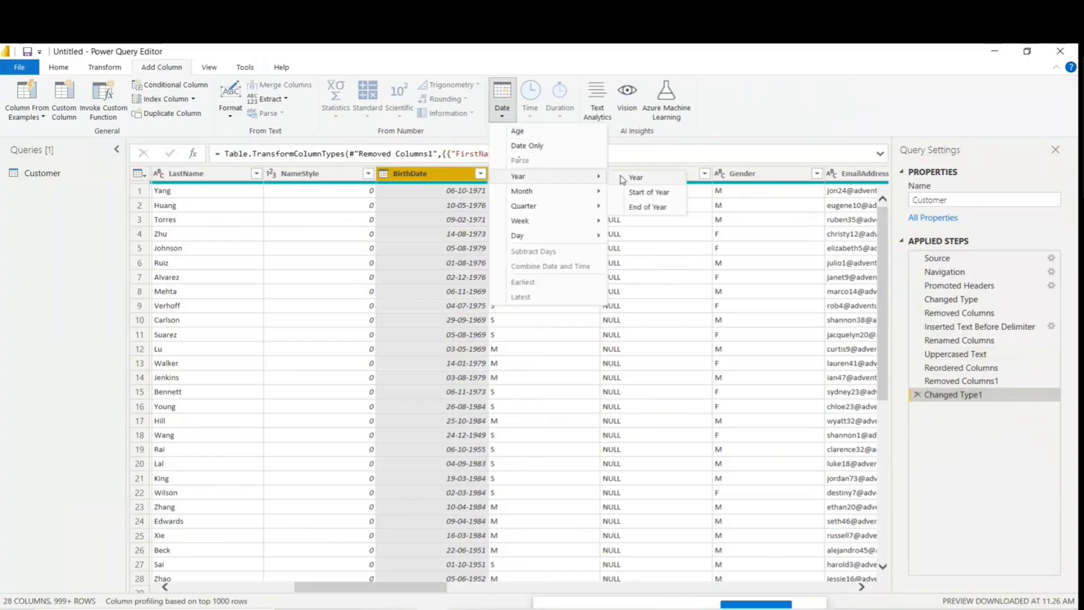
mouse_move(528, 206)
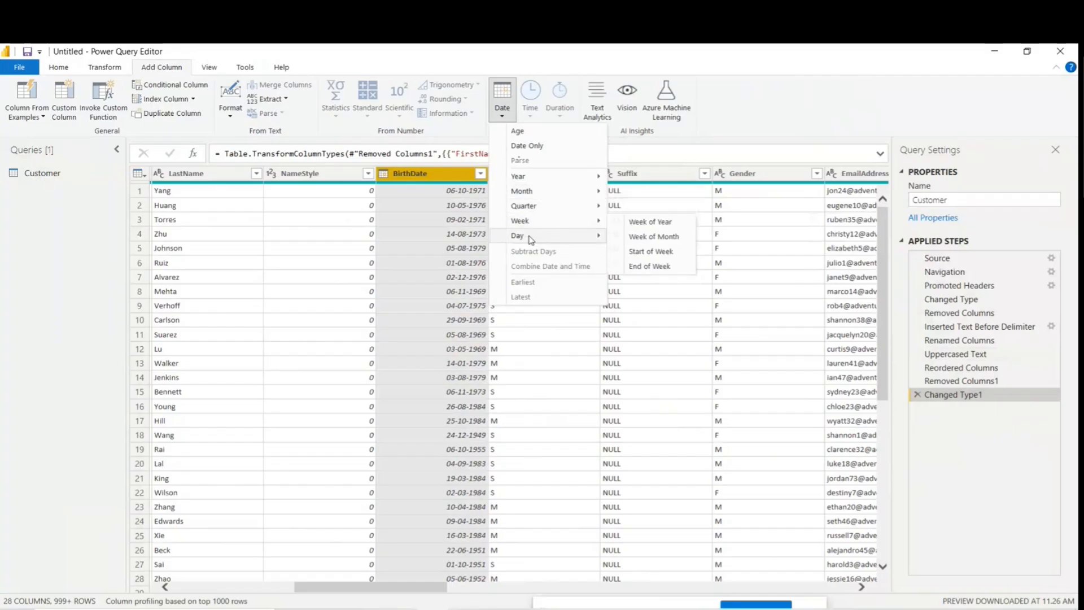
mouse_move(556, 191)
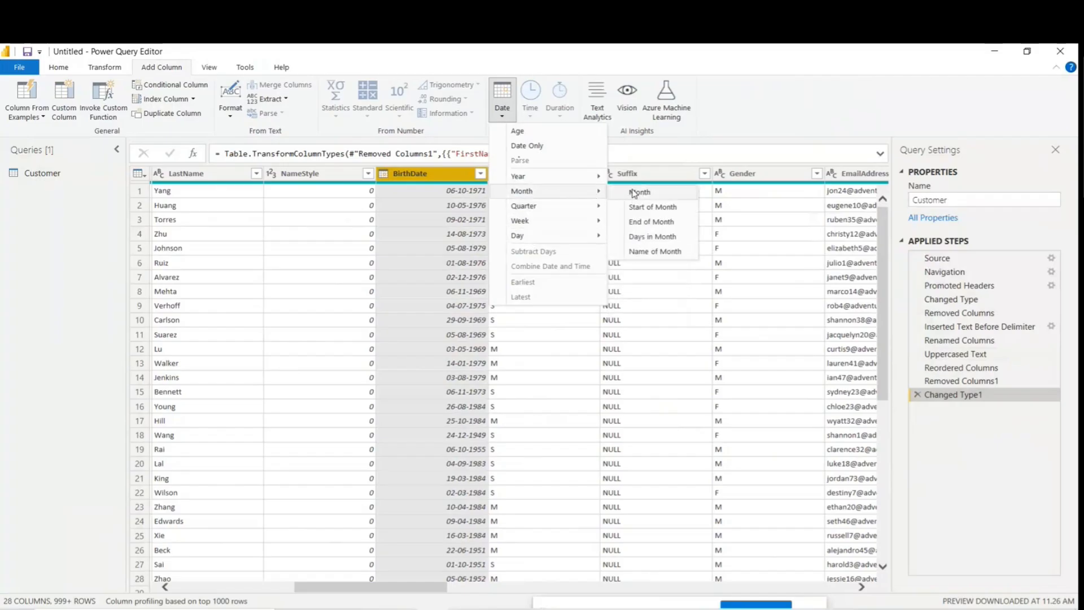
left_click(638, 192)
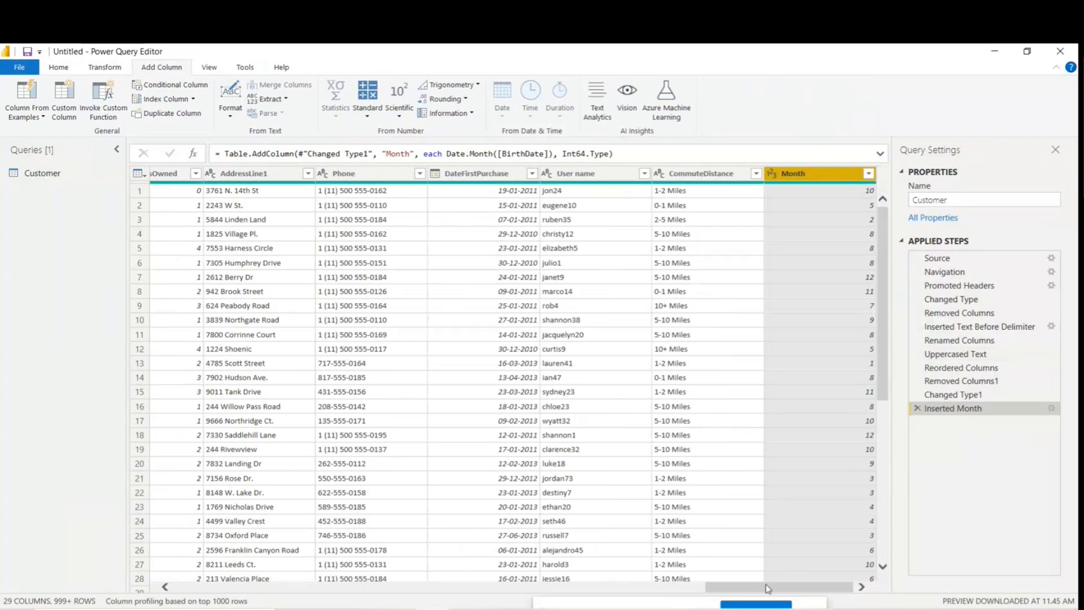
left_click_drag(765, 587, 339, 591)
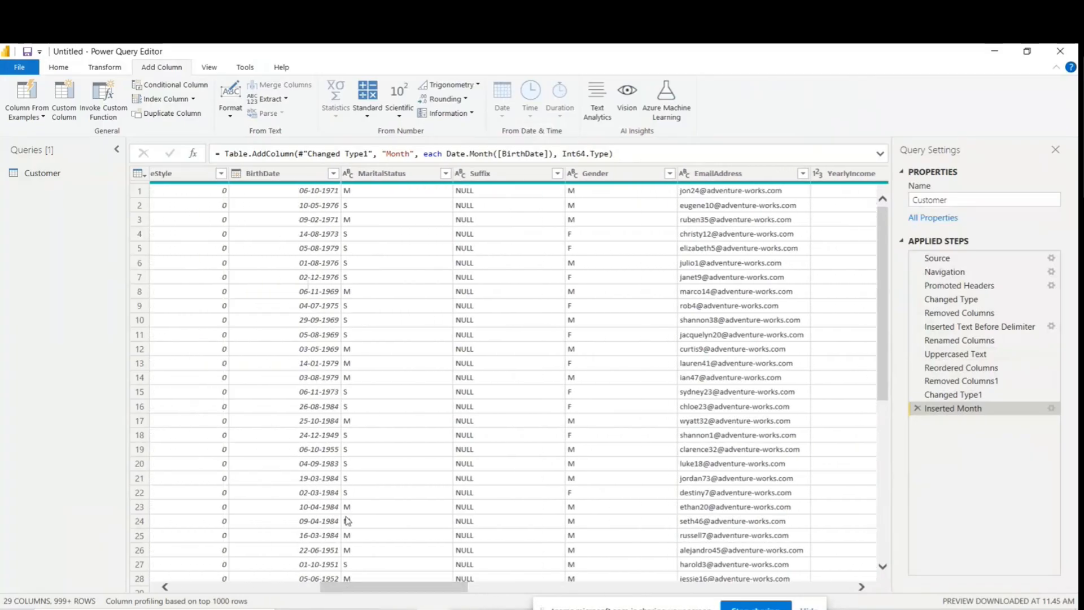
left_click(270, 174)
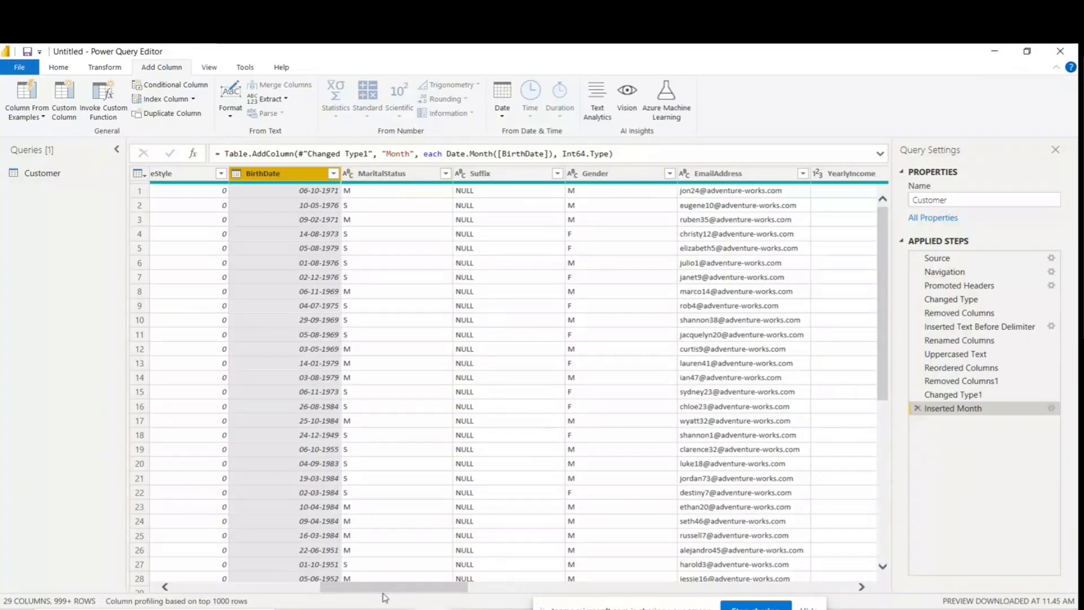
mouse_move(384, 588)
left_mouse_down()
mouse_move(546, 590)
mouse_move(386, 600)
left_mouse_up()
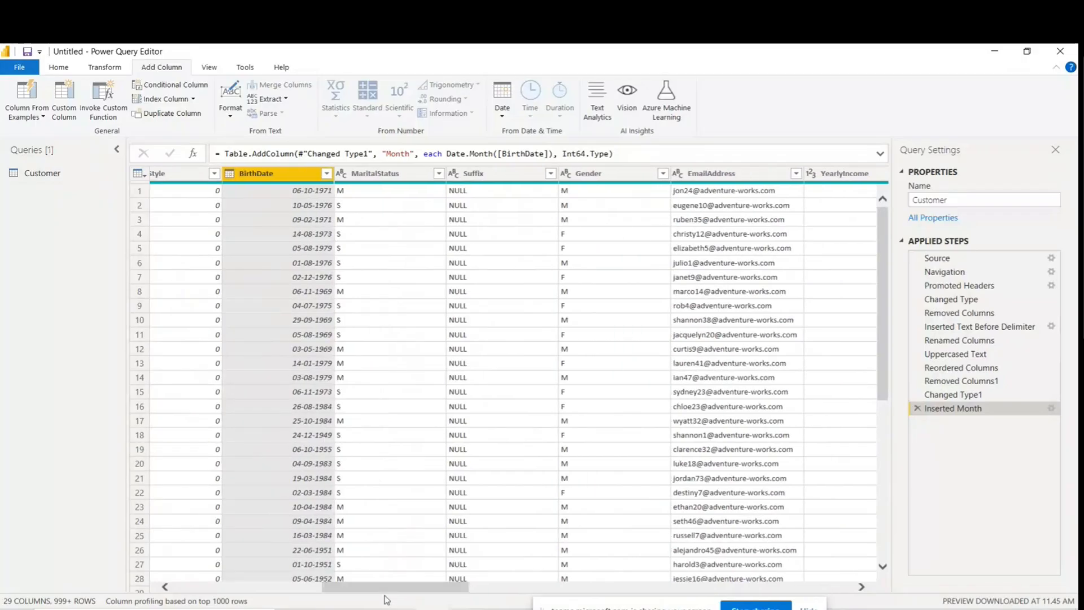
left_click(95, 69)
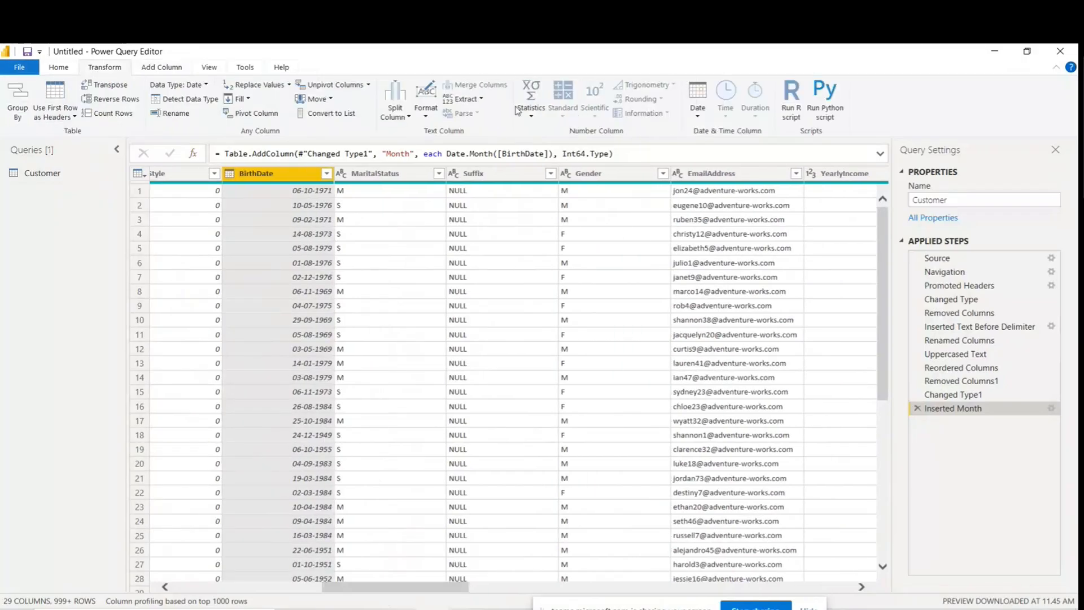
left_click(426, 105)
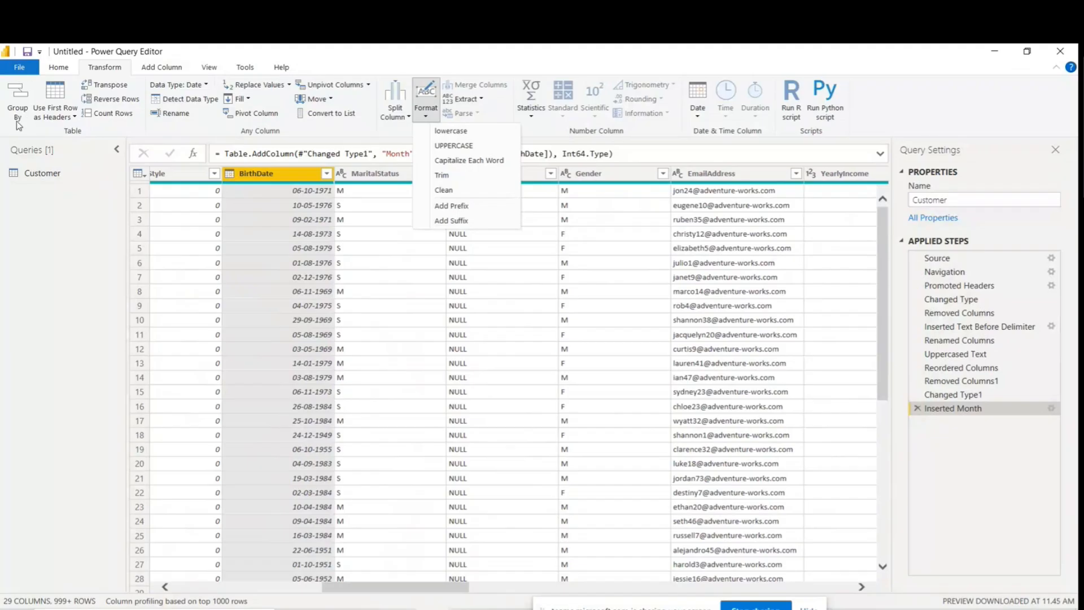
Step: Go back to the Promoted Headers step of the Customer query and review the options for using the first row as headers
left_click(74, 117)
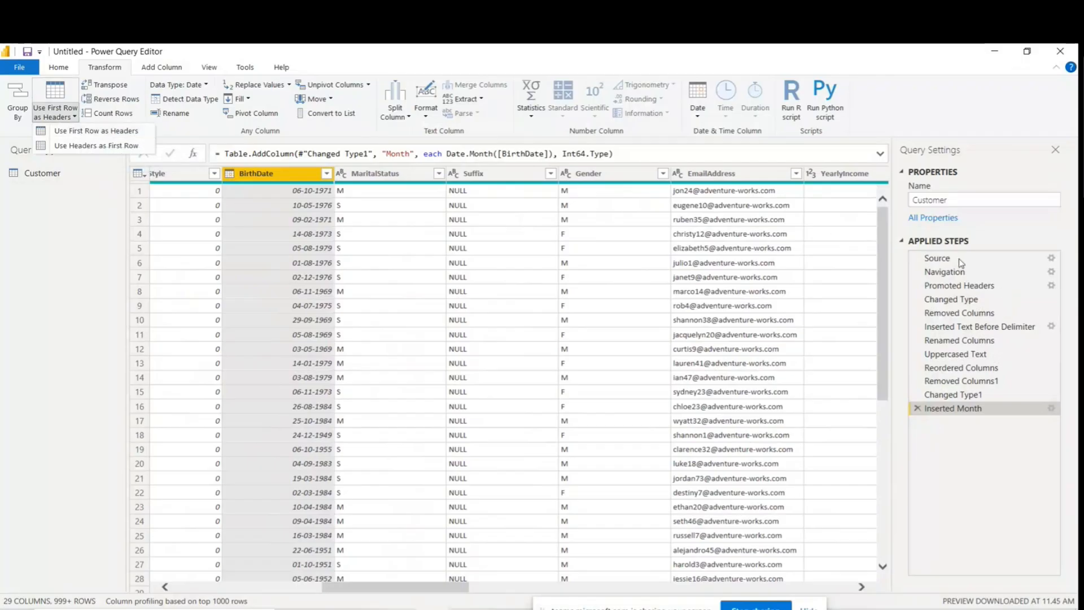
left_click(962, 285)
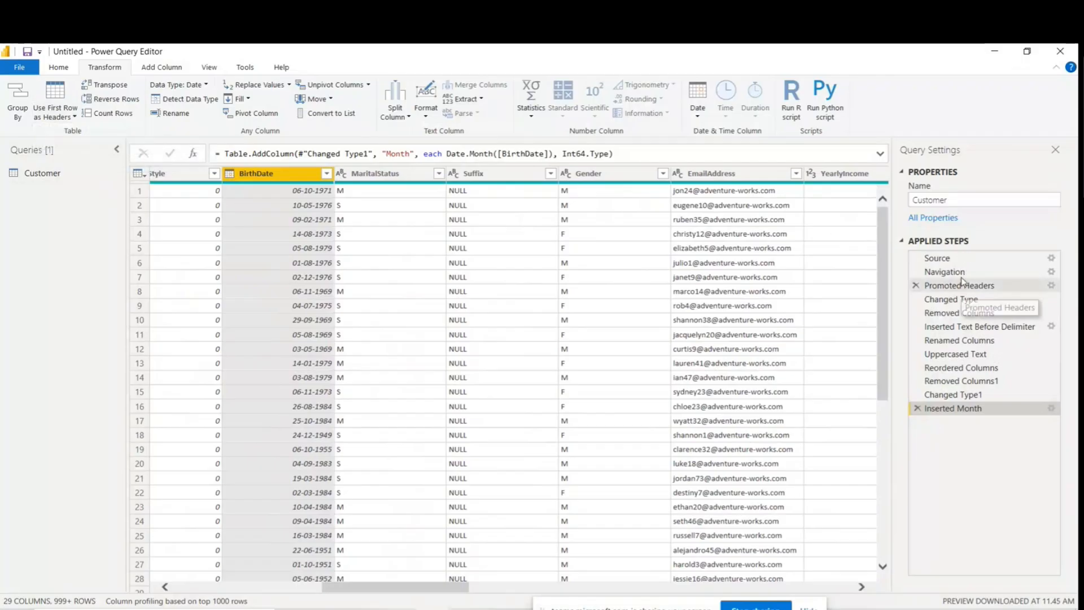
left_click(960, 274)
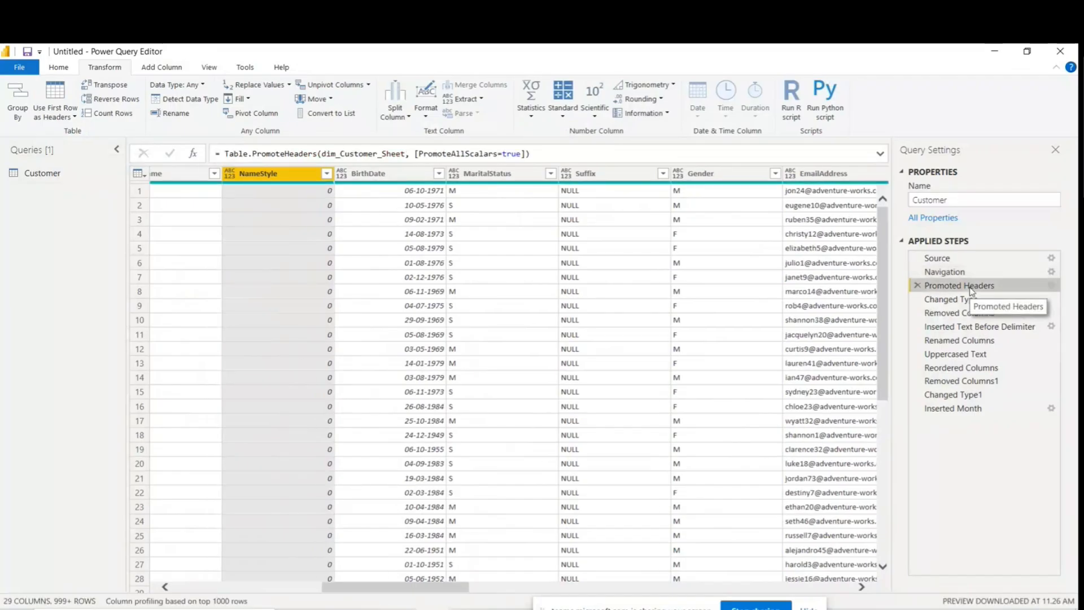
left_click(75, 117)
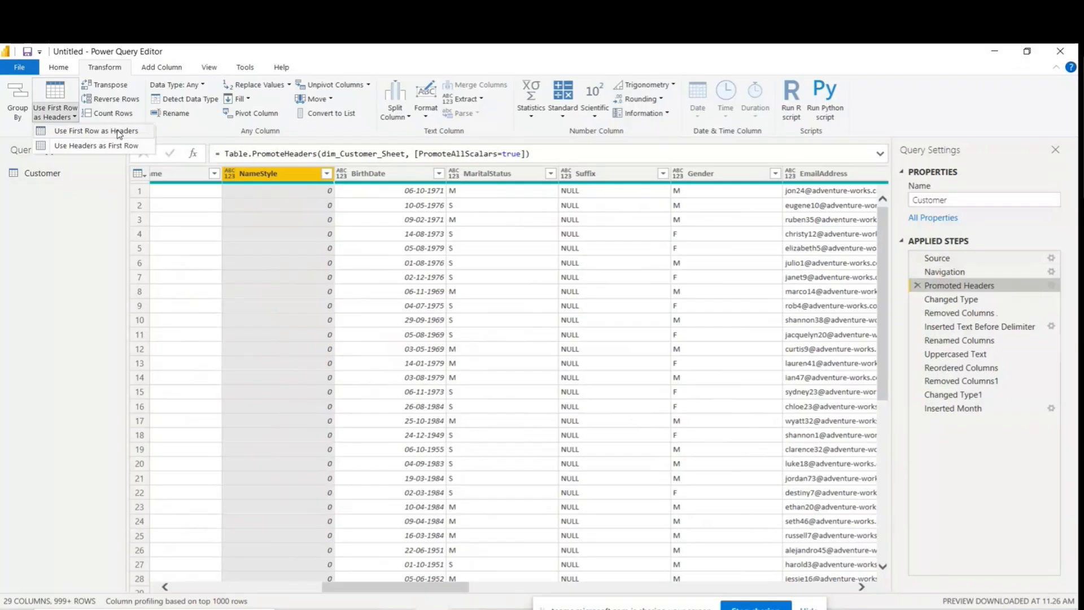
left_click(70, 232)
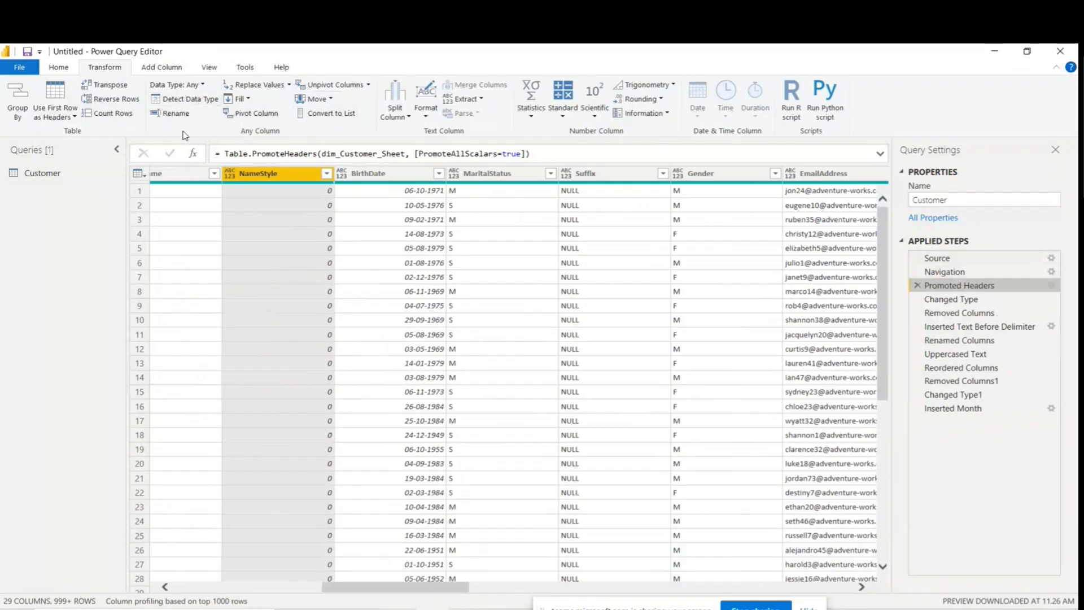
Step: Examine the text Format and Extract options, and the Date options for adding columns from BirthDate
left_click(426, 111)
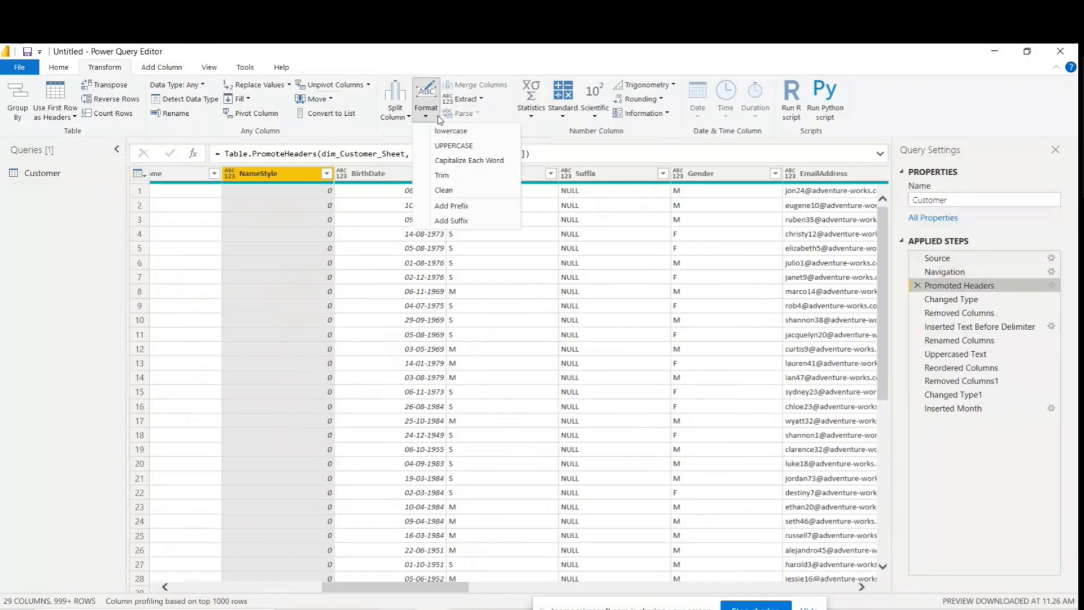
left_click(479, 99)
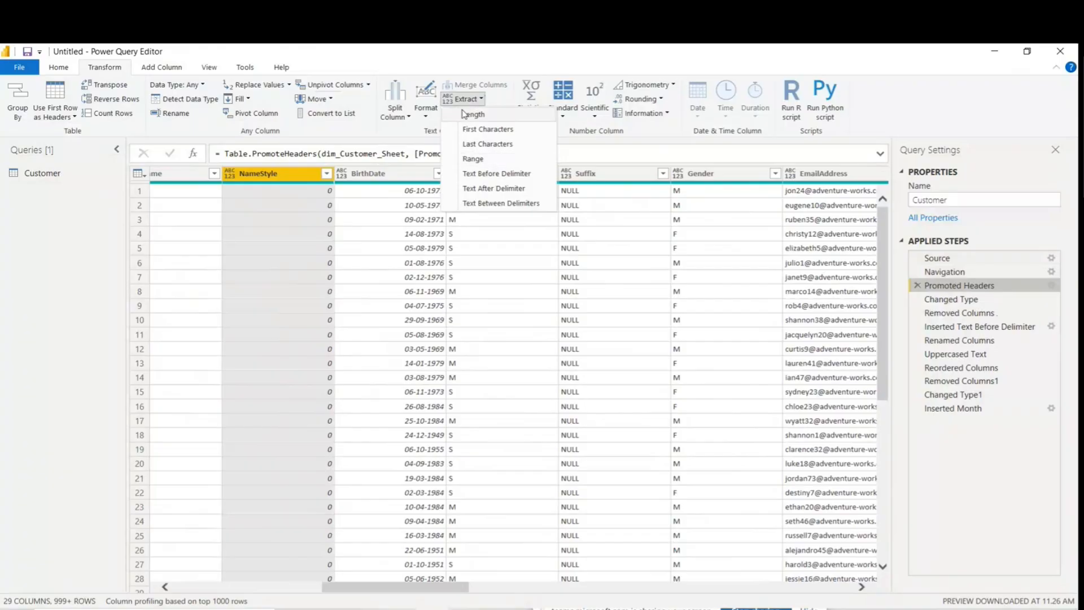
left_click(177, 68)
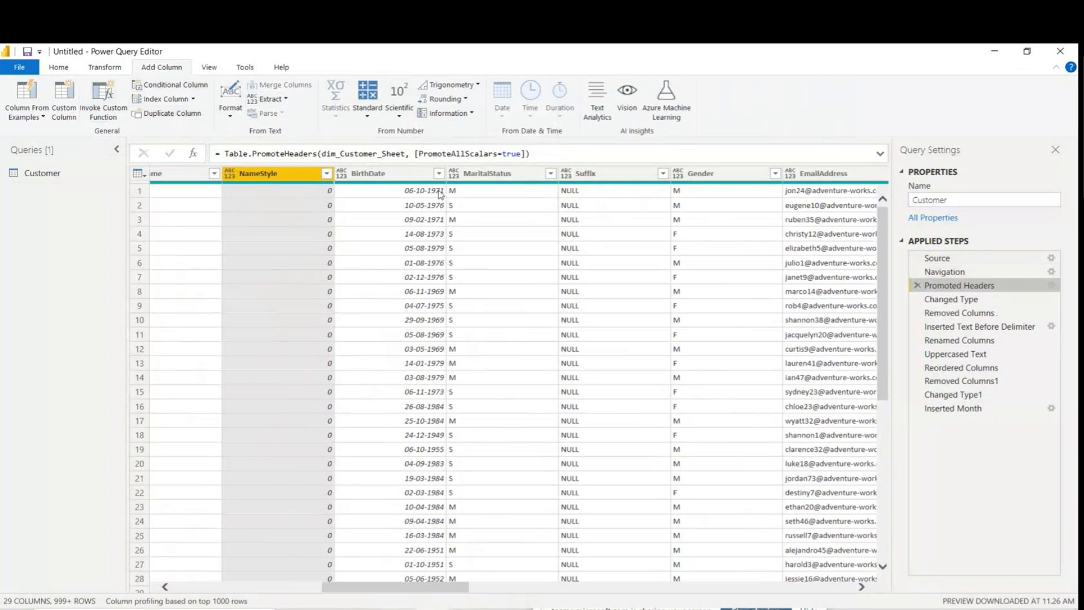
left_click(395, 175)
left_click(502, 111)
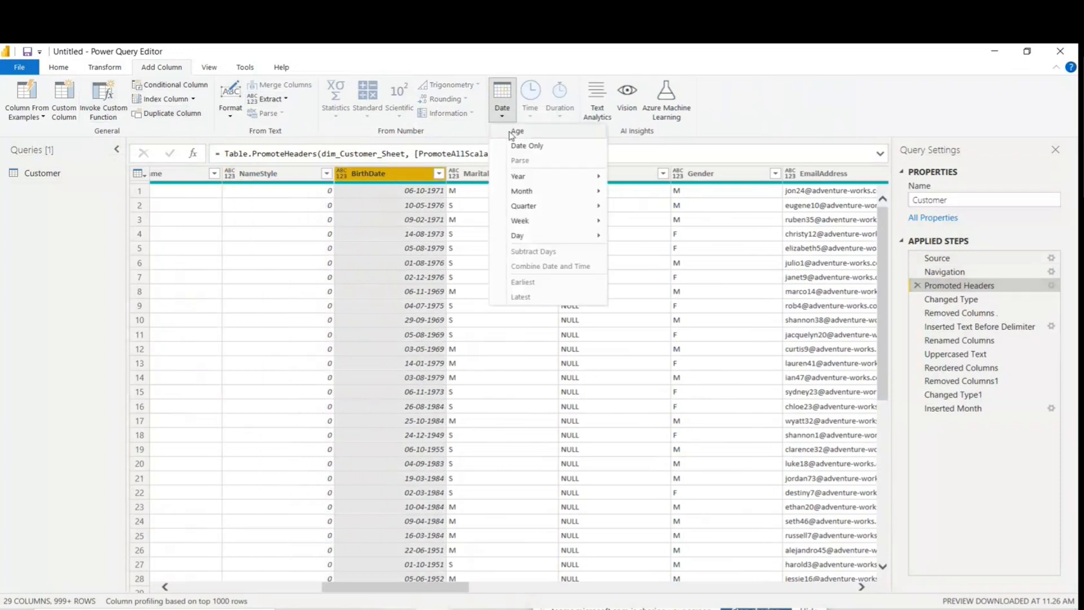
mouse_move(519, 179)
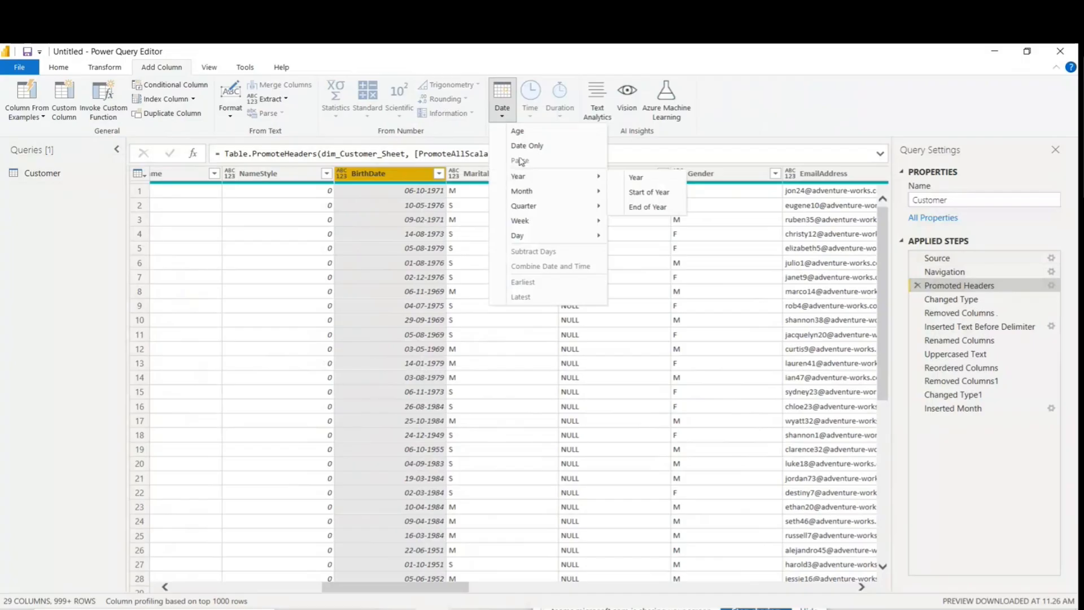
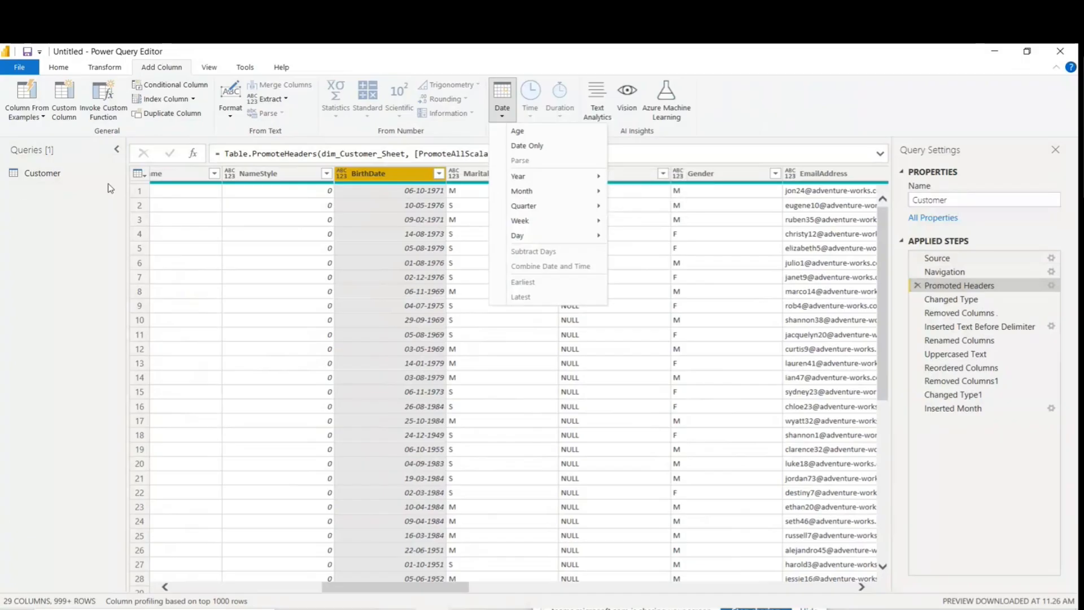
left_click(89, 265)
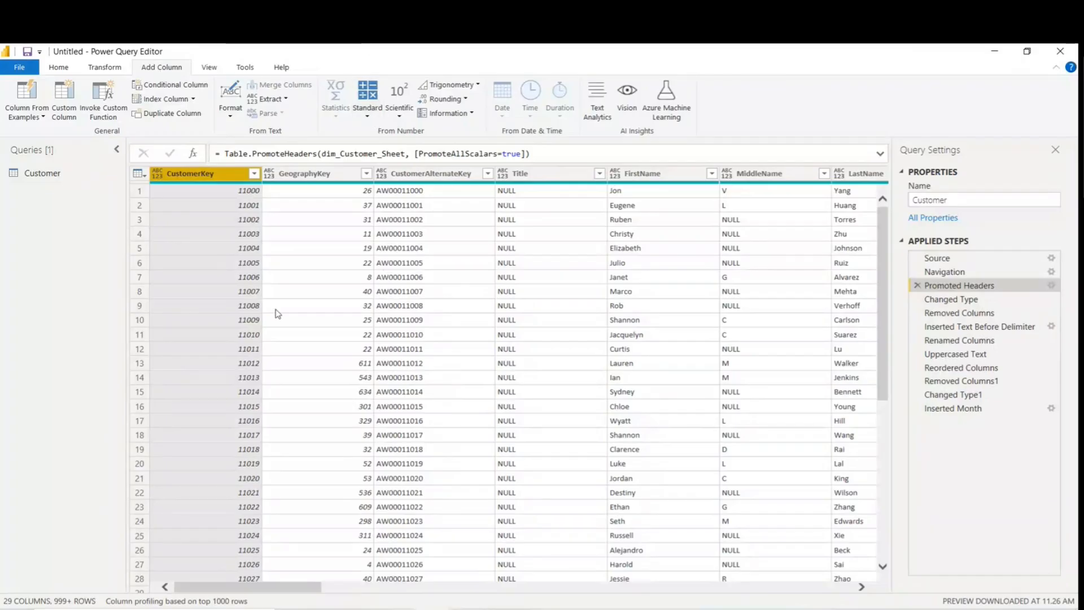
Step: Convert the CustomerKey column to a list, replacing the steps that follow Promoted Headers
left_click(113, 68)
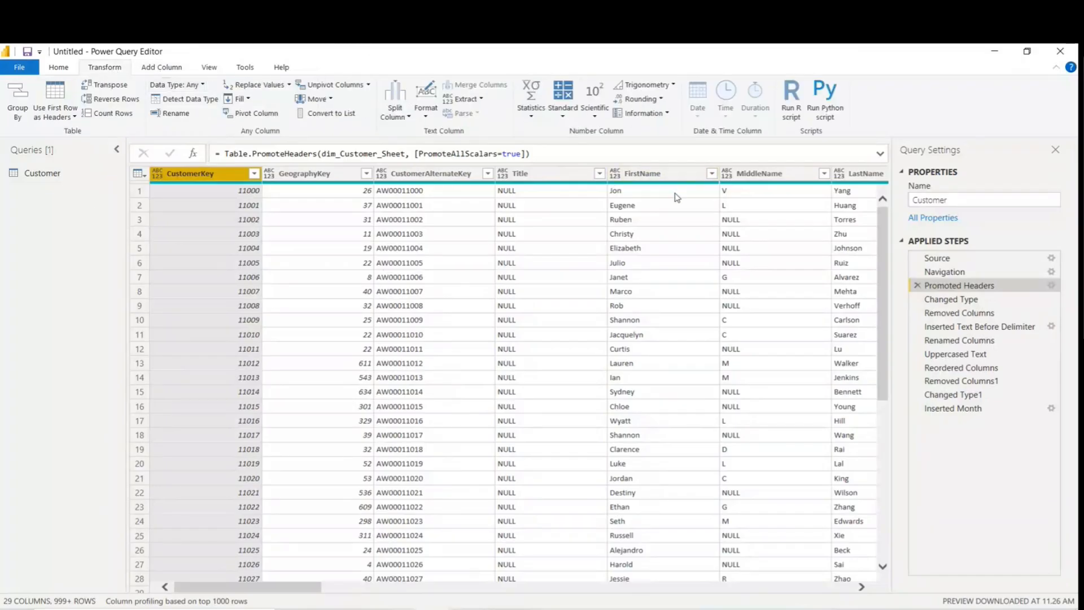
left_click(632, 176)
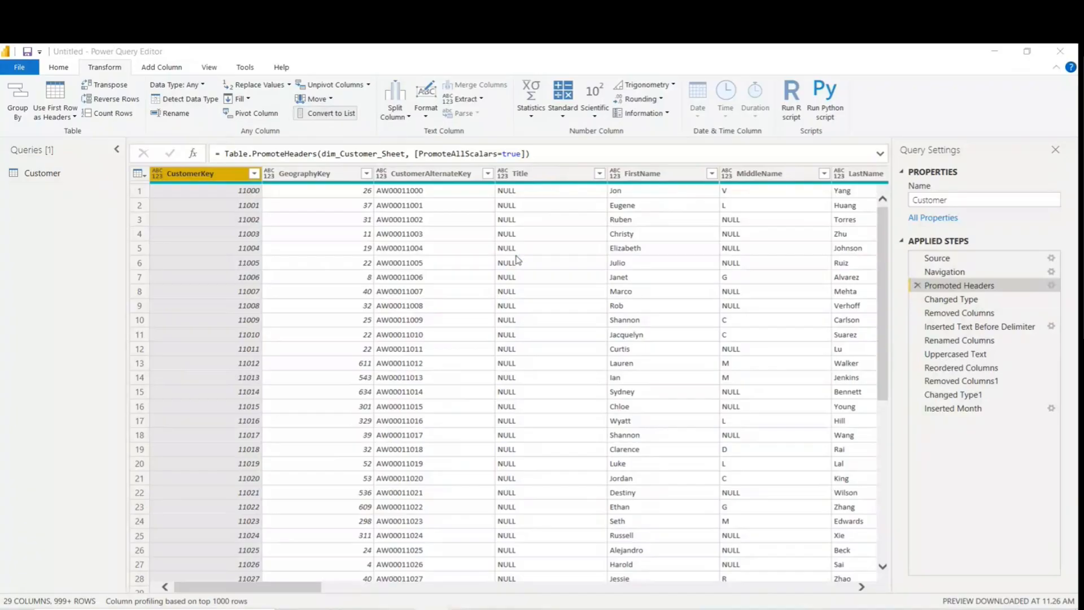
left_click(327, 116)
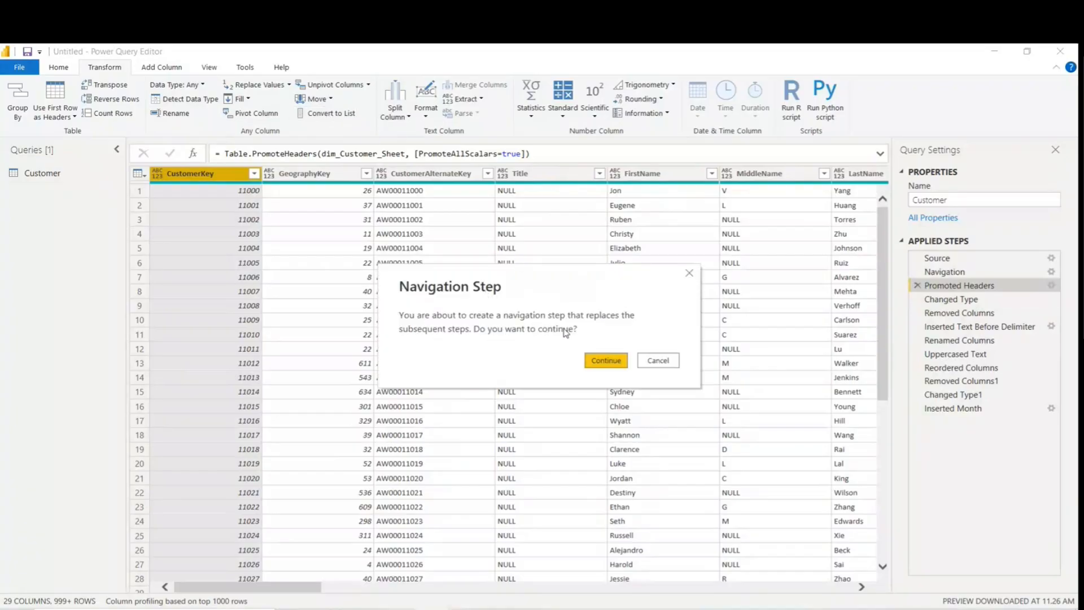
left_click(609, 363)
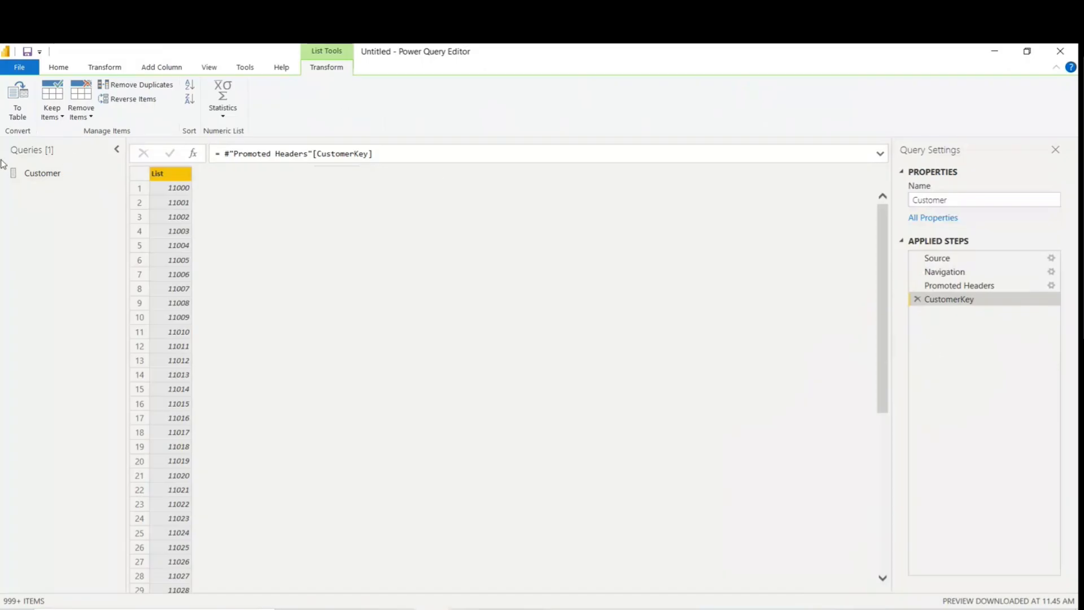
Step: Convert the CustomerKey list to a table with delimiter None and extra columns shown as errors
left_click(18, 115)
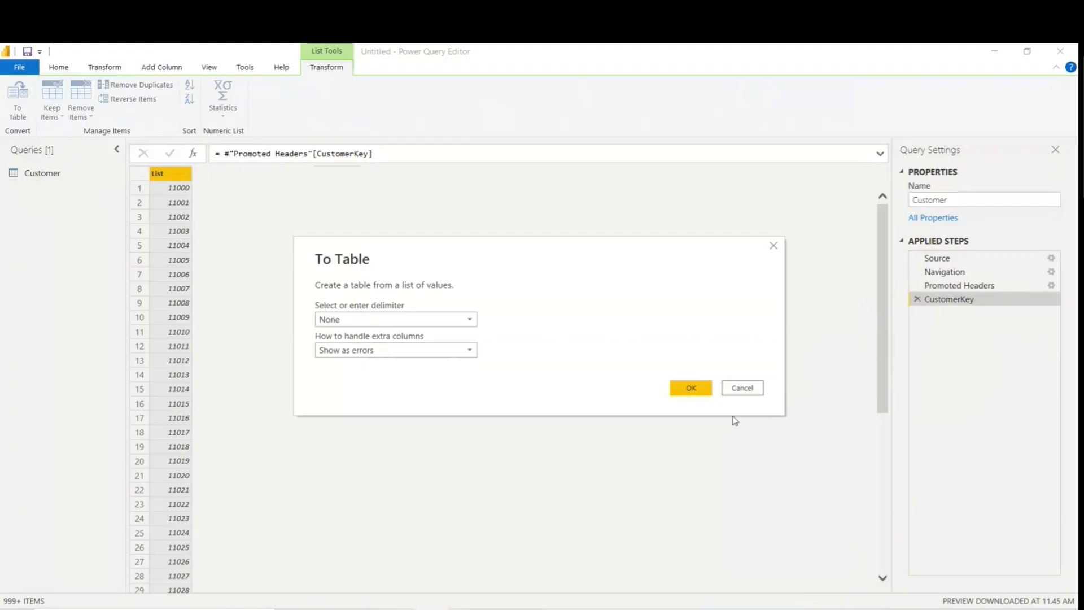
left_click(741, 389)
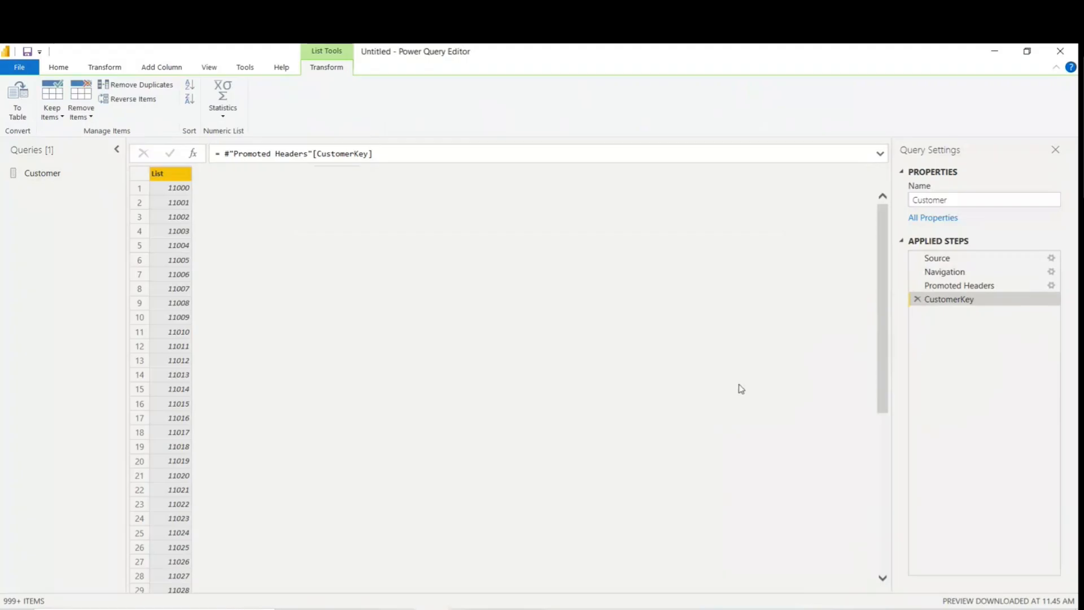
left_click(18, 121)
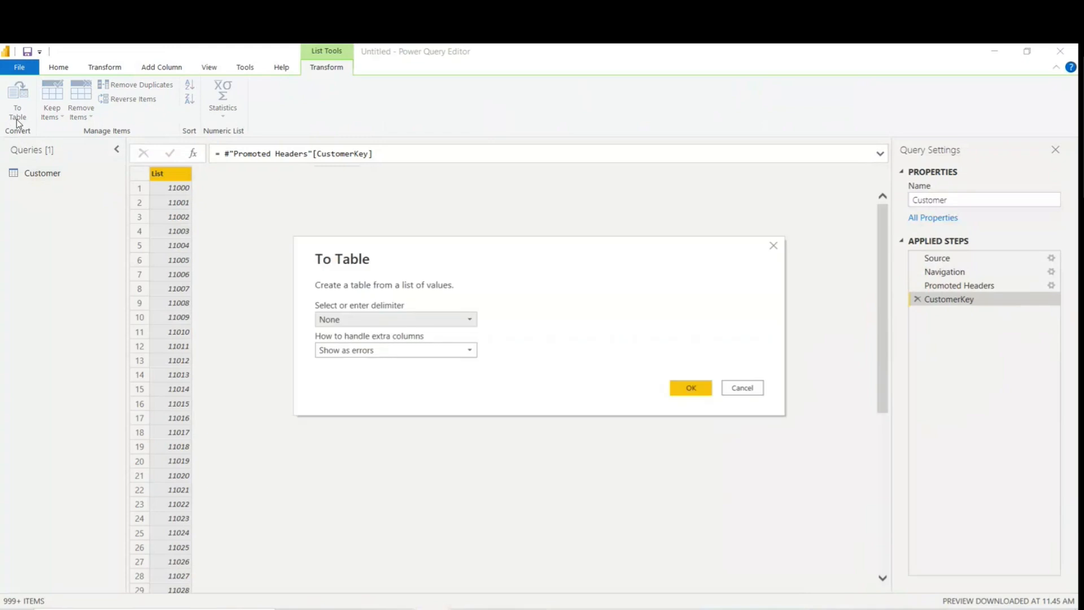
left_click(686, 397)
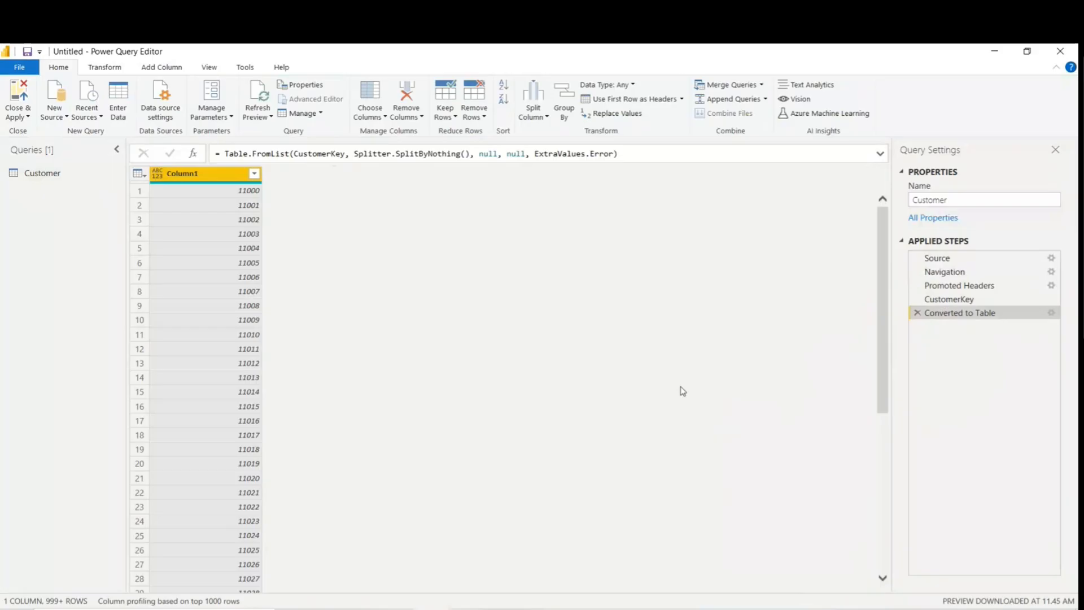
Step: Close the Power Query Editor without applying the changes, return to Power BI Desktop and dismiss the pending changes notice
left_click(1060, 51)
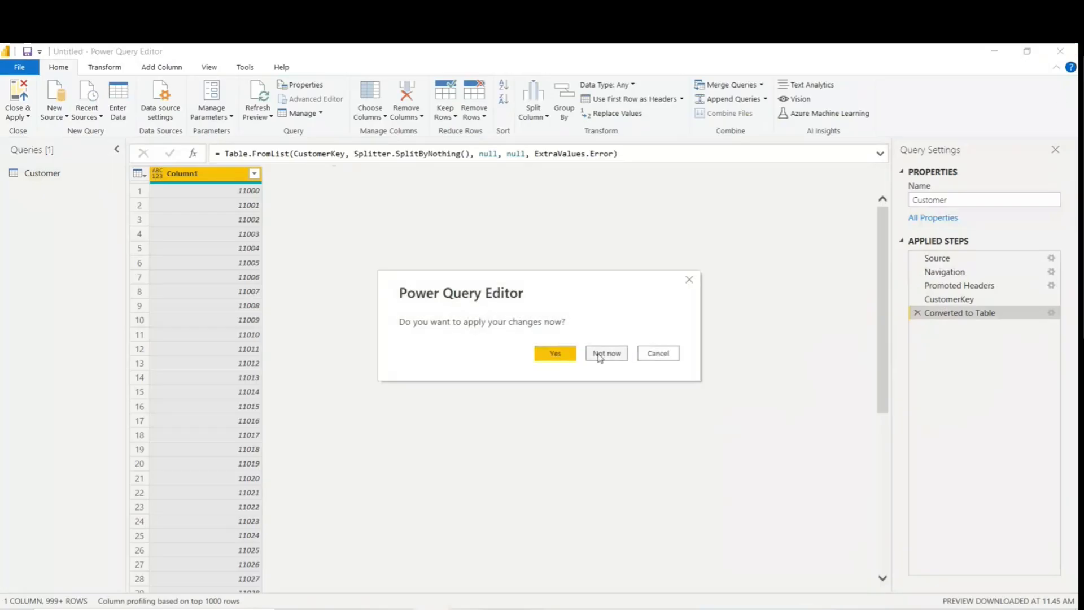
left_click(602, 354)
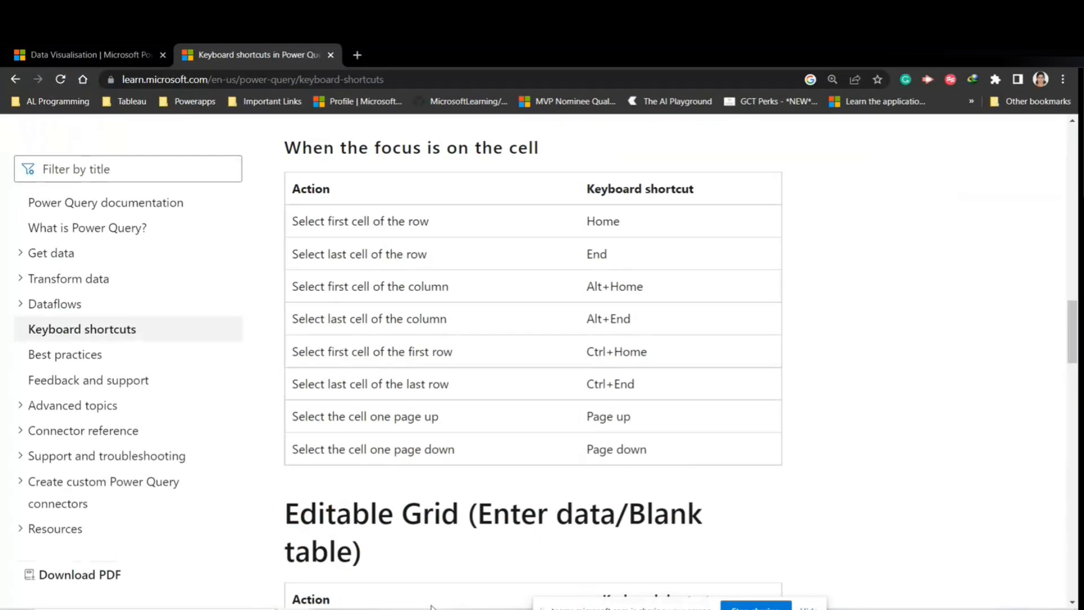
left_click(997, 55)
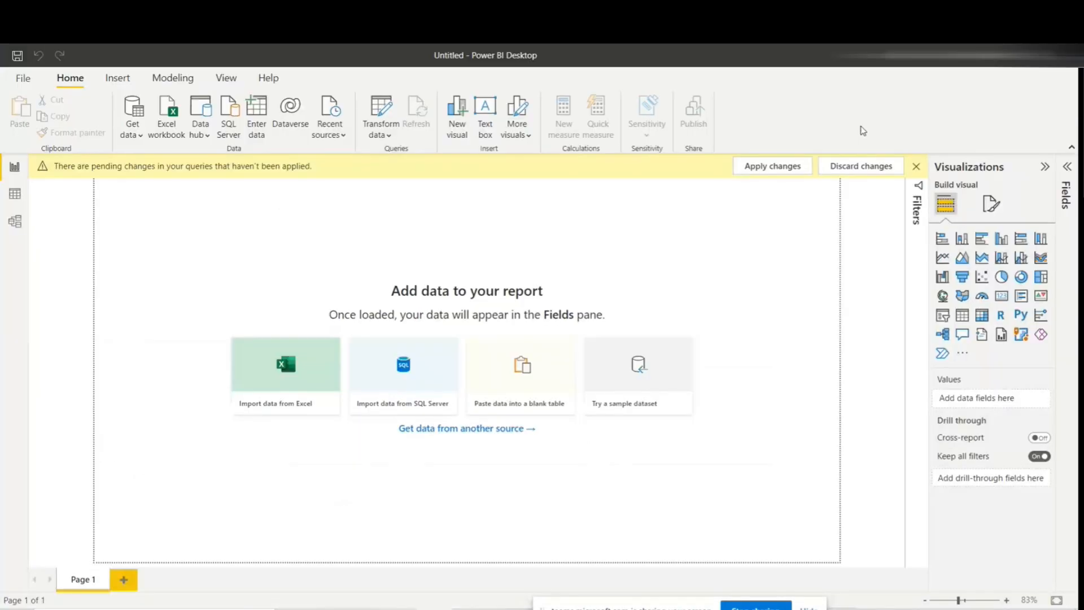
left_click(920, 170)
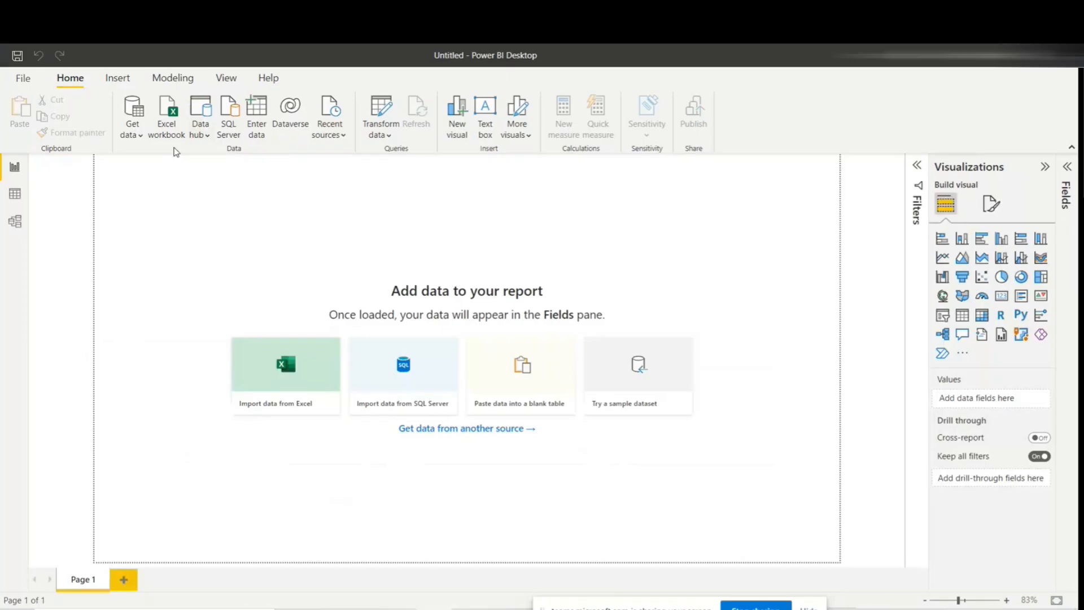
Step: Get the dim_Customer sheet from the Excel workbook Week 1 data file.xlsx and open it for transformation in the Power Query Editor
left_click(138, 137)
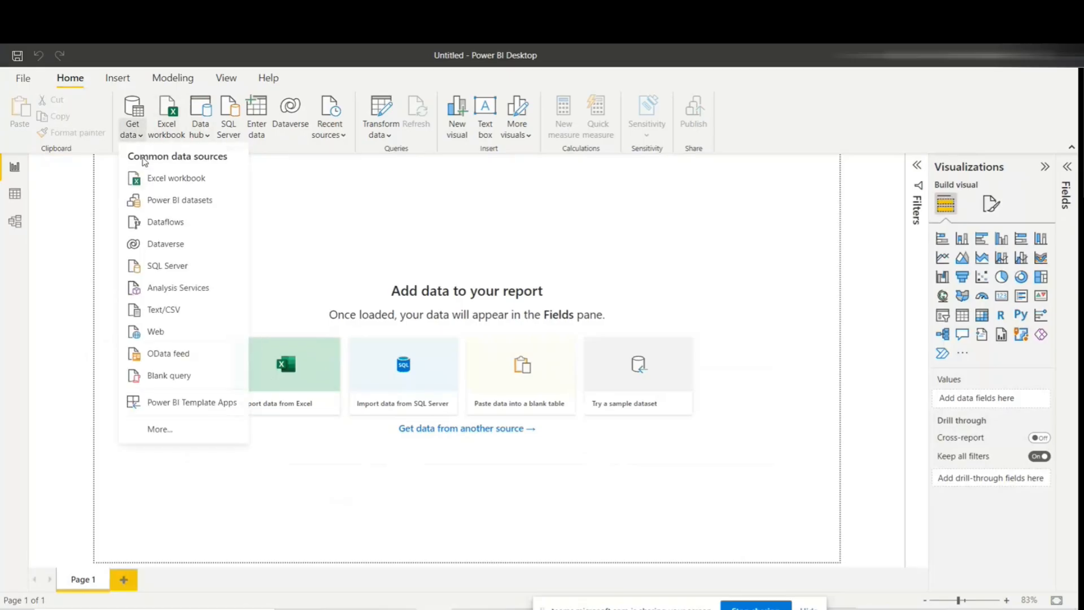
left_click(169, 200)
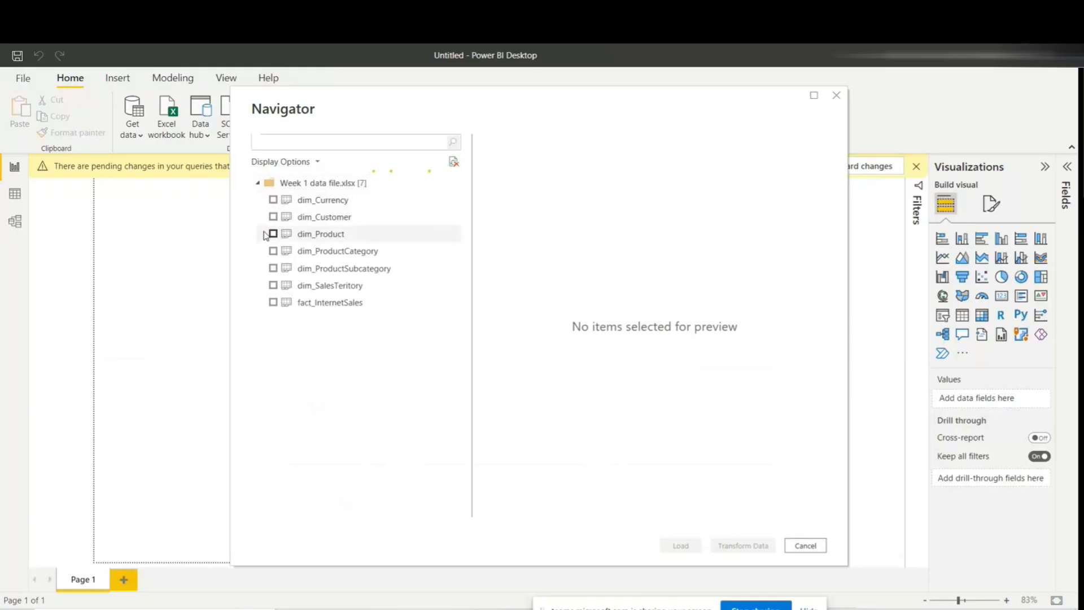
left_click(273, 217)
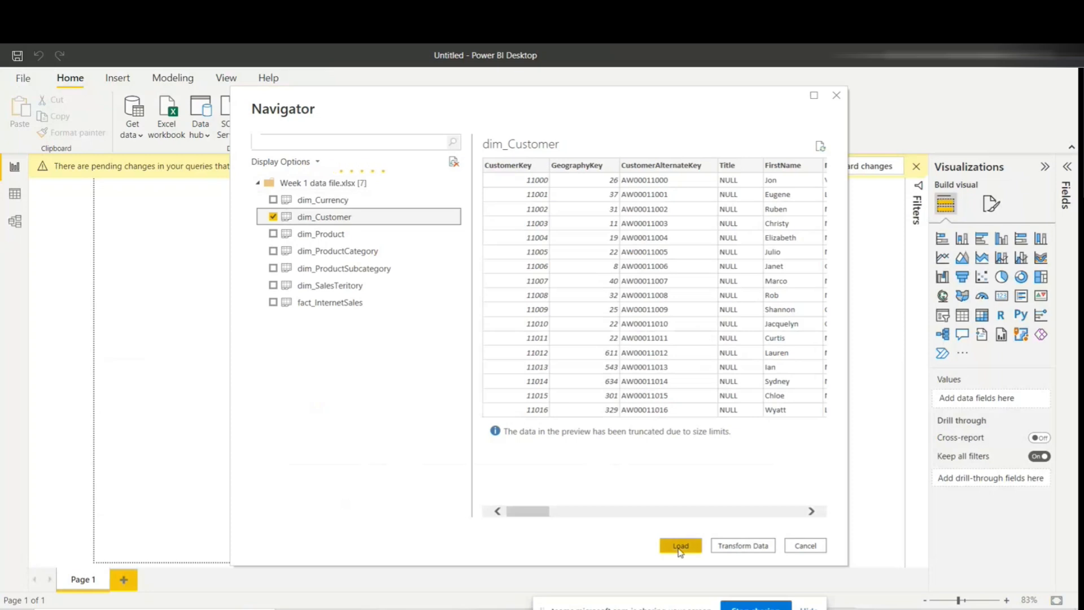
left_click(714, 546)
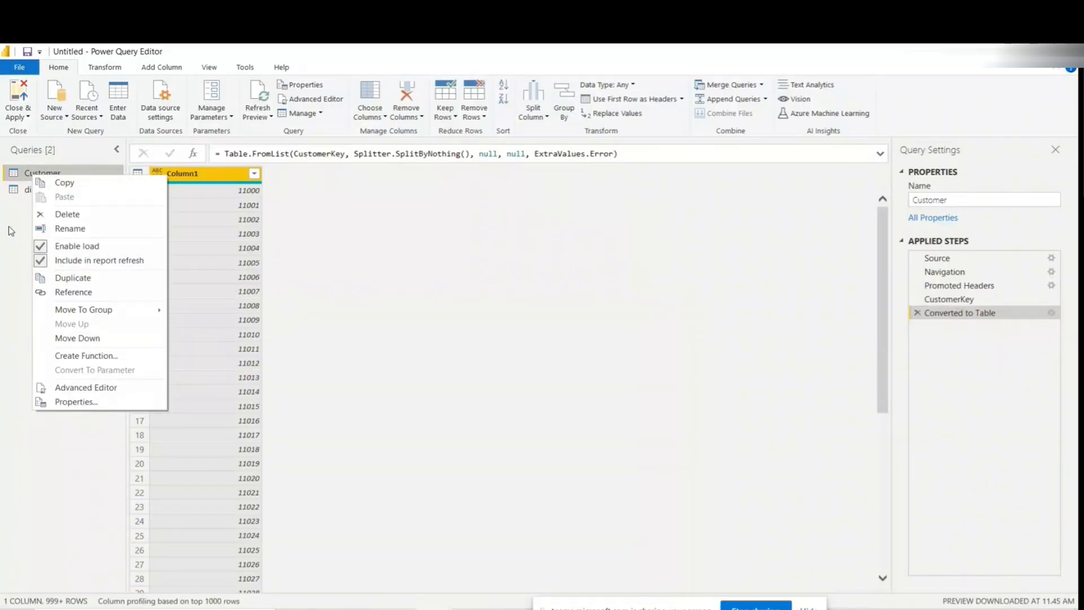
Step: Change the YearlyIncome column of dim_Customer to Decimal Number, replacing the current type conversion
left_click(51, 190)
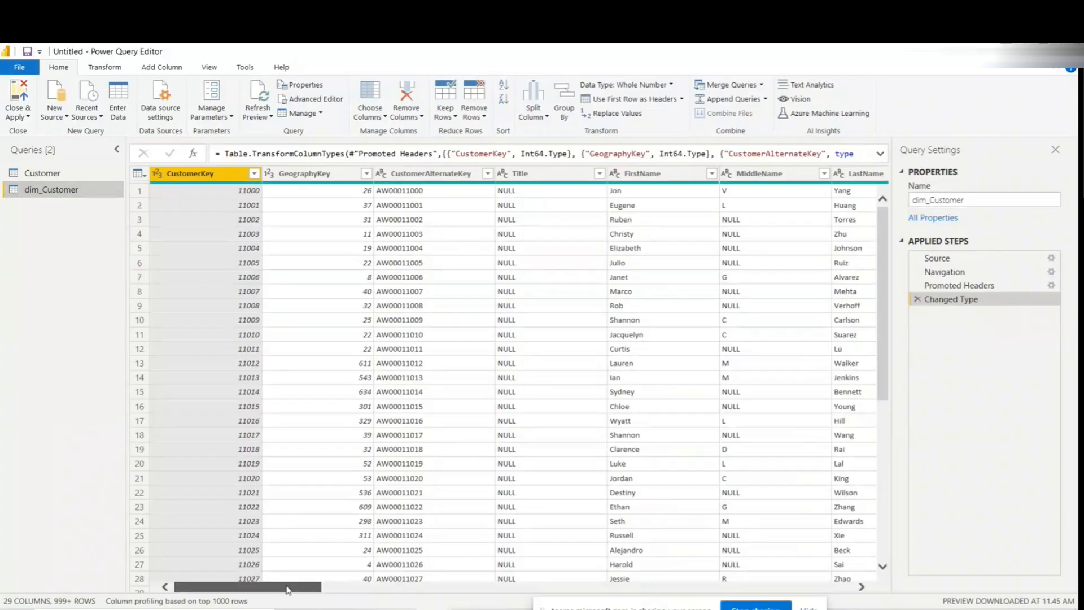
left_click_drag(288, 588, 512, 585)
left_click(551, 174)
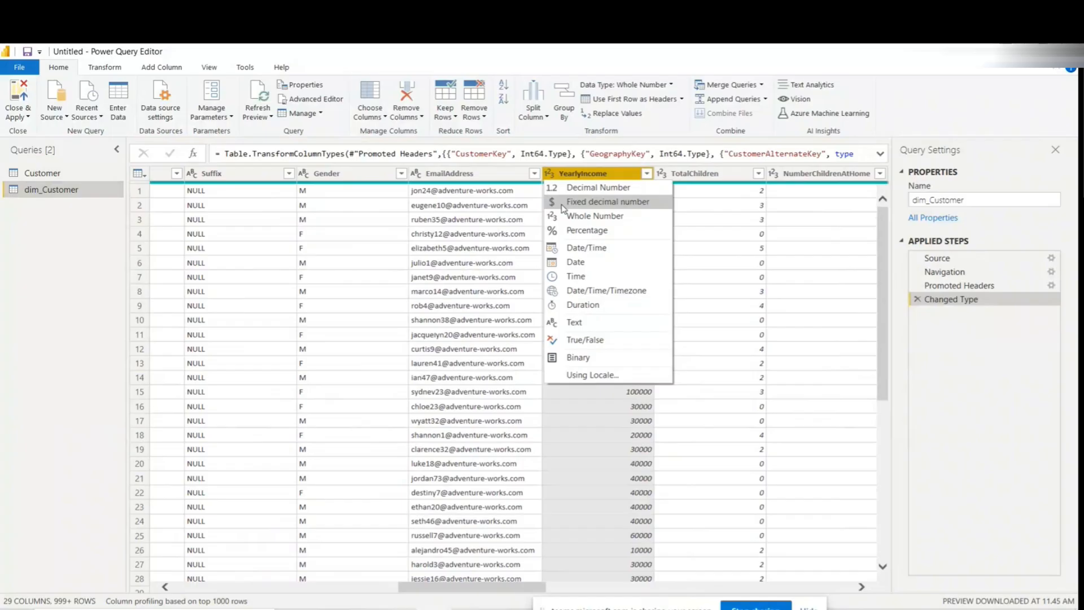
left_click(561, 188)
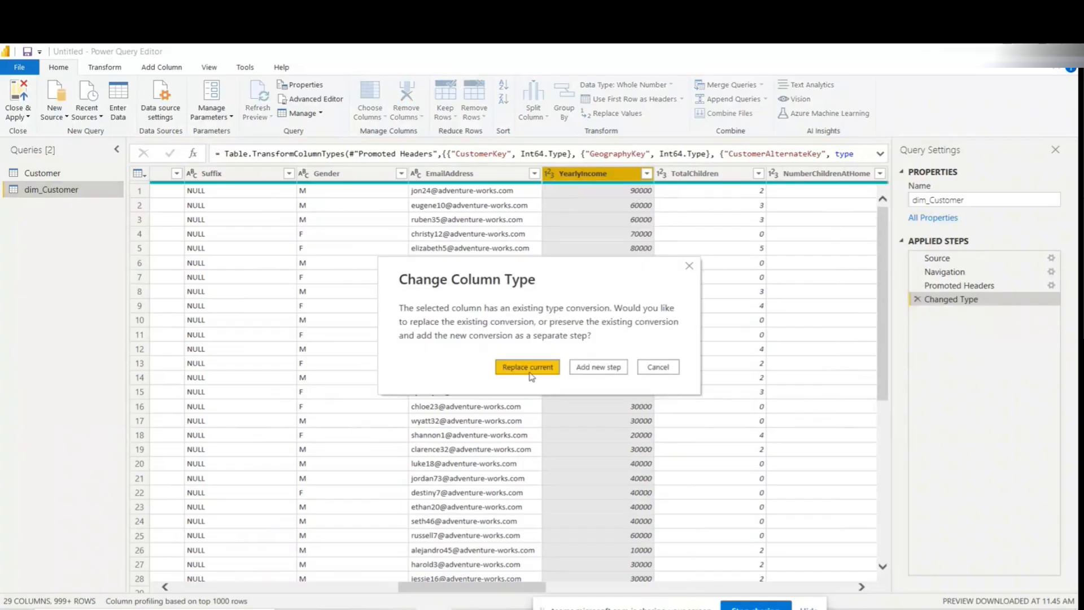
left_click(527, 367)
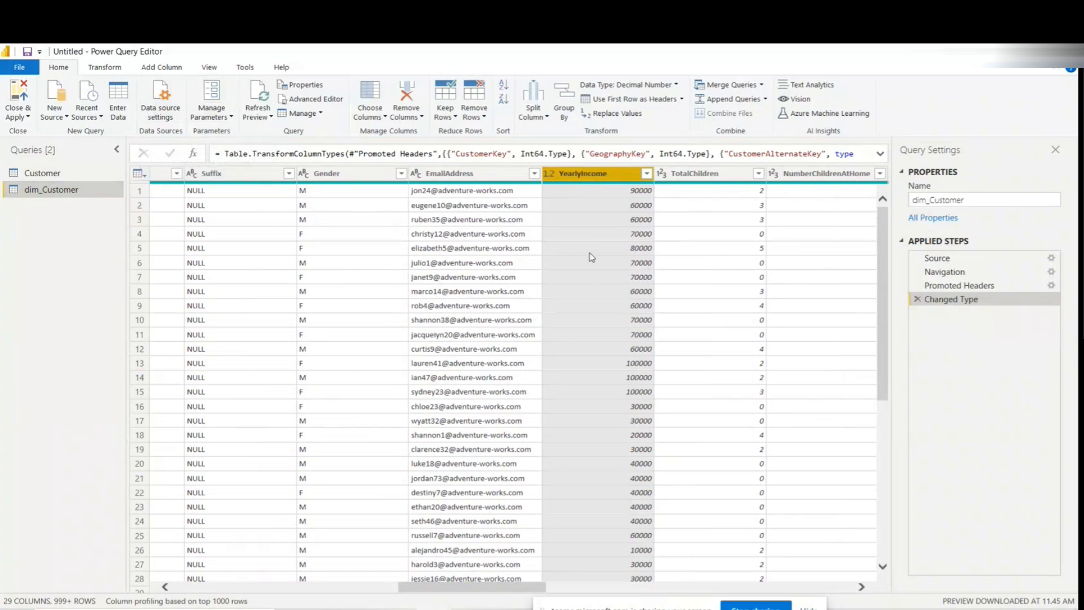
Step: Switch to Power BI Desktop and apply the pending query changes to load the Customer and dim_Customer tables
left_click(424, 607)
left_click(414, 552)
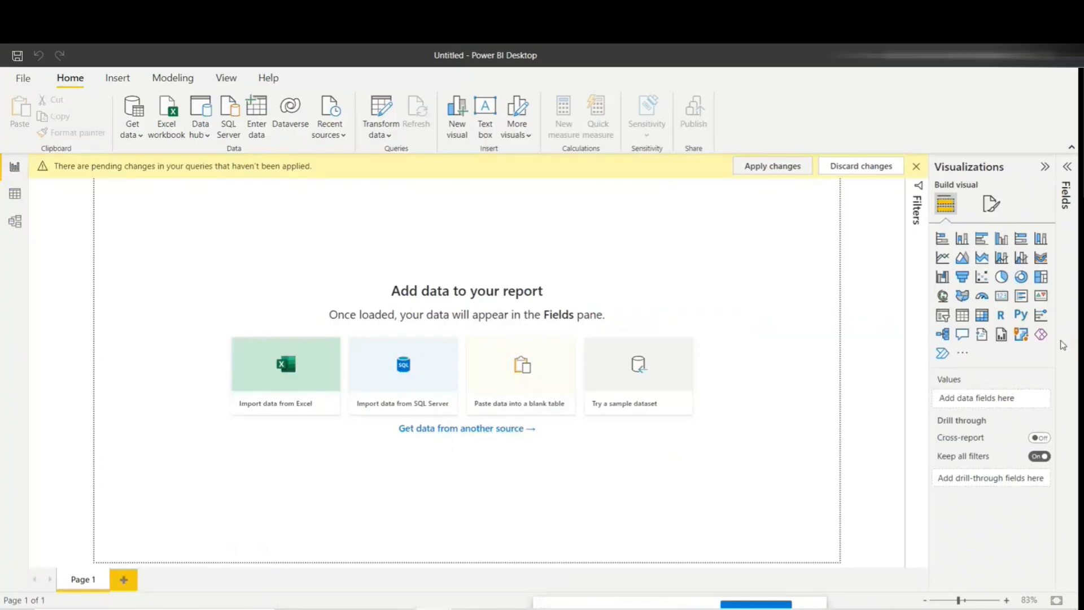
left_click(765, 171)
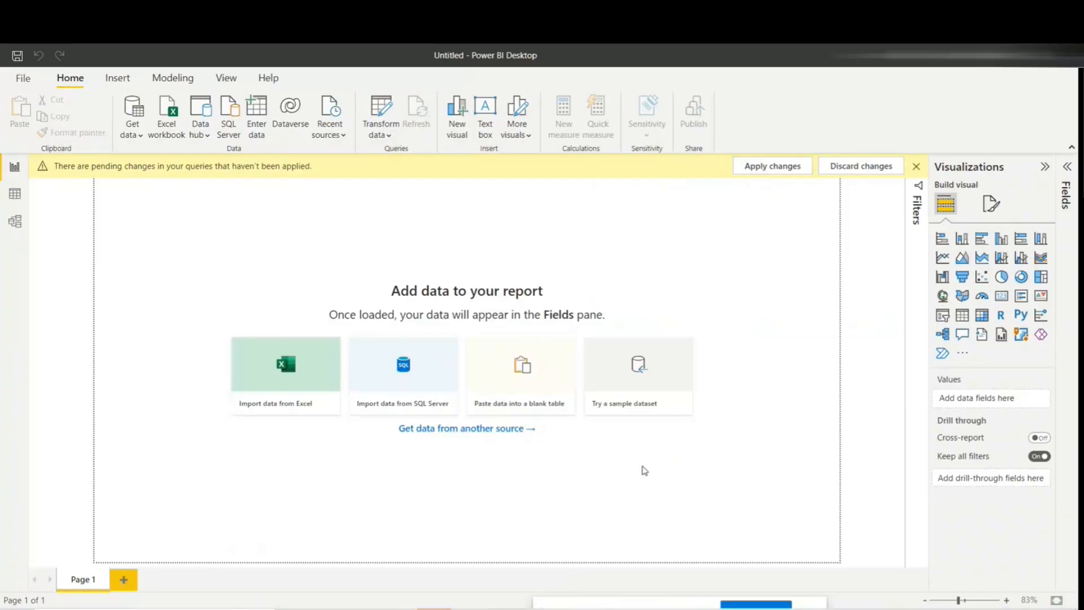
mouse_move(434, 606)
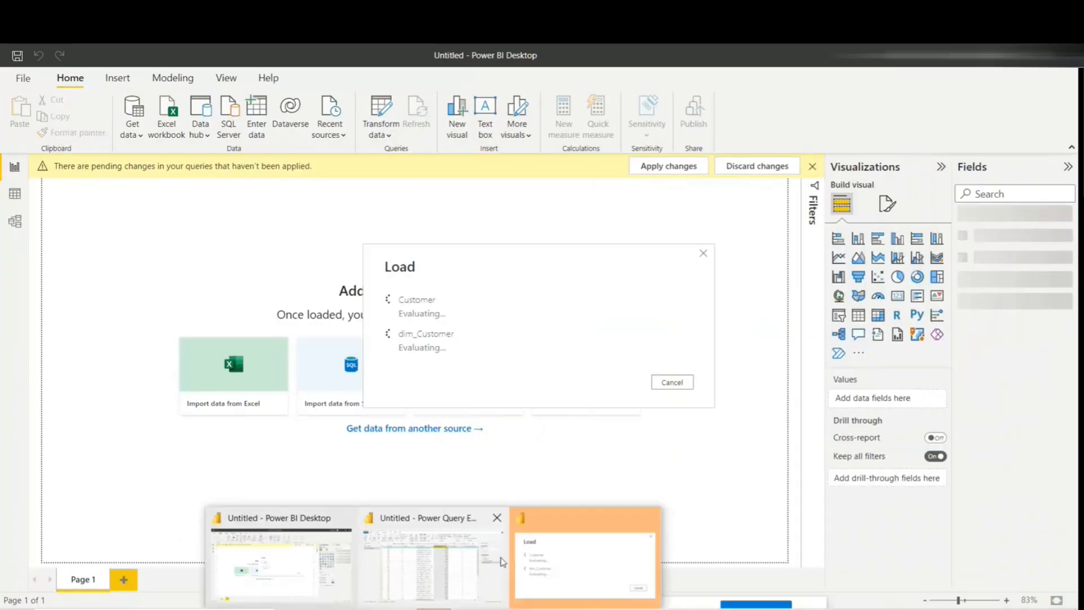
left_click(502, 562)
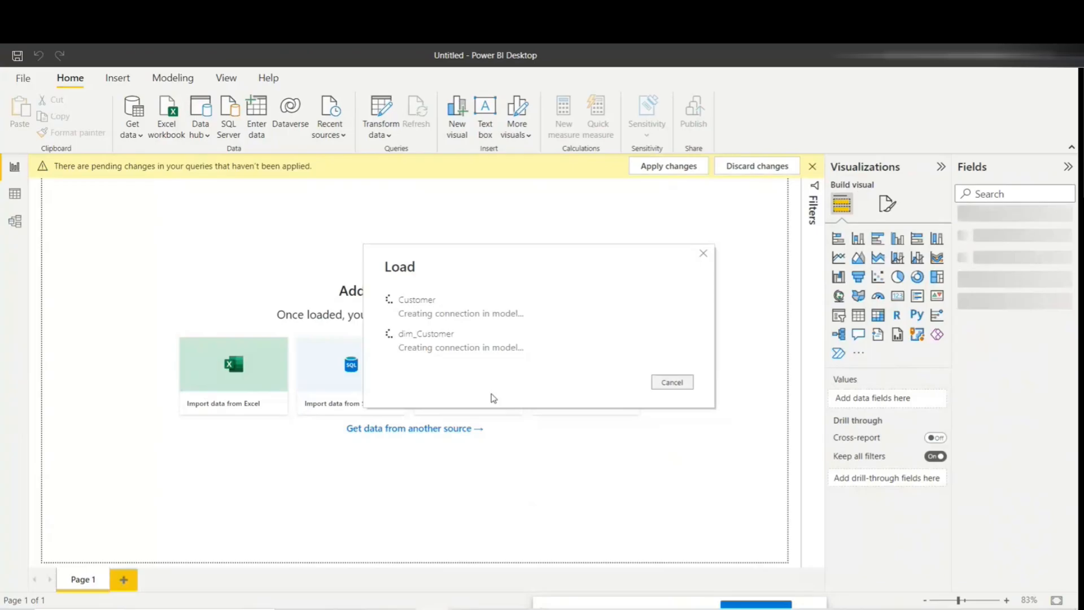
left_click(16, 112)
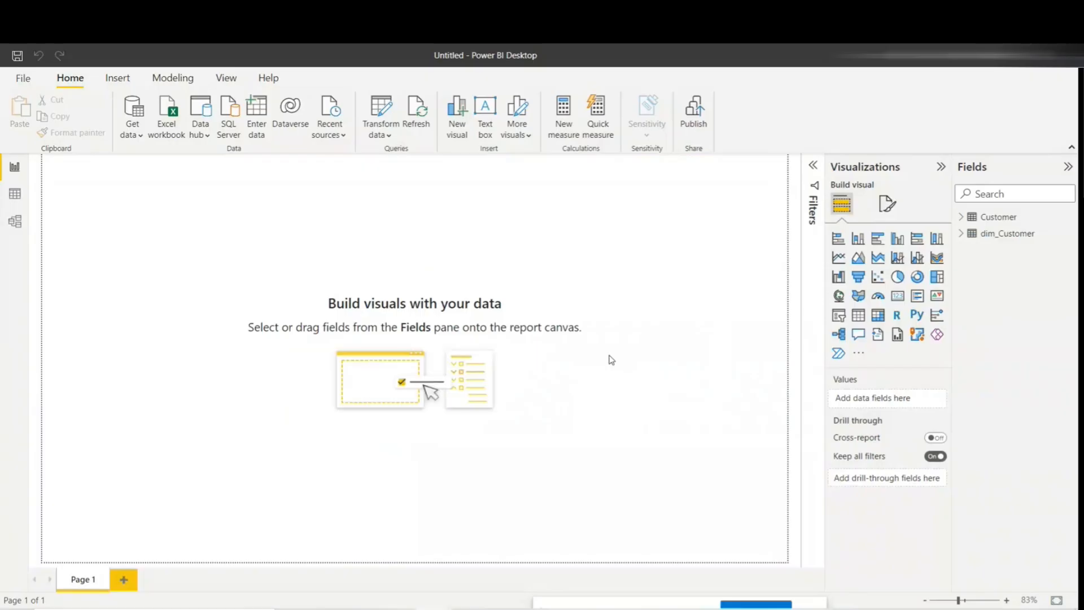
Step: Add the YearlyIncome field of dim_Customer to the report canvas as a column chart and enlarge the visual
left_click(961, 234)
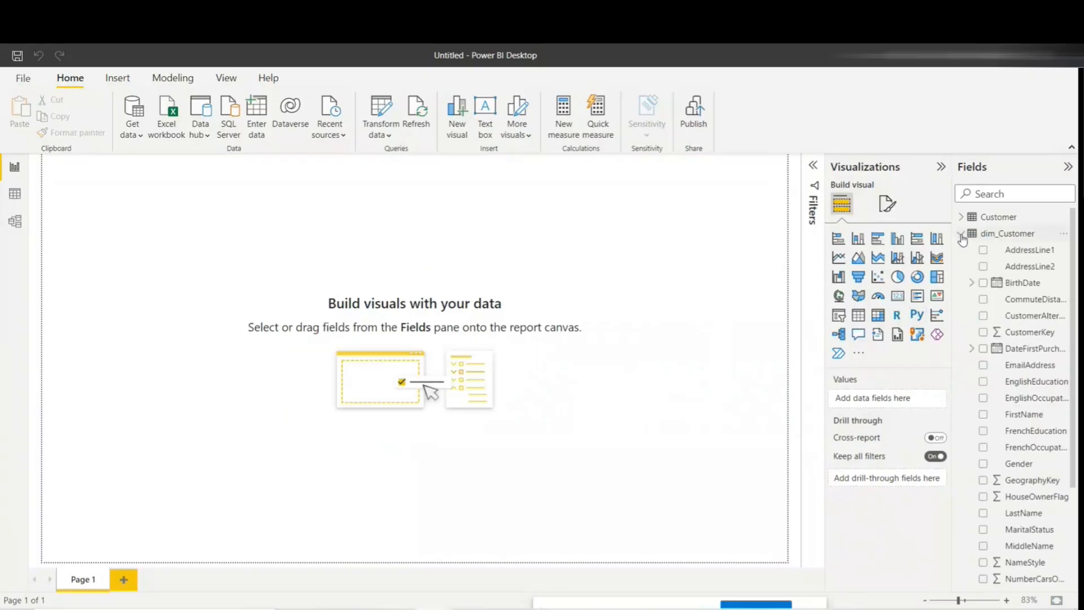
scroll(1035, 361, "down", 1)
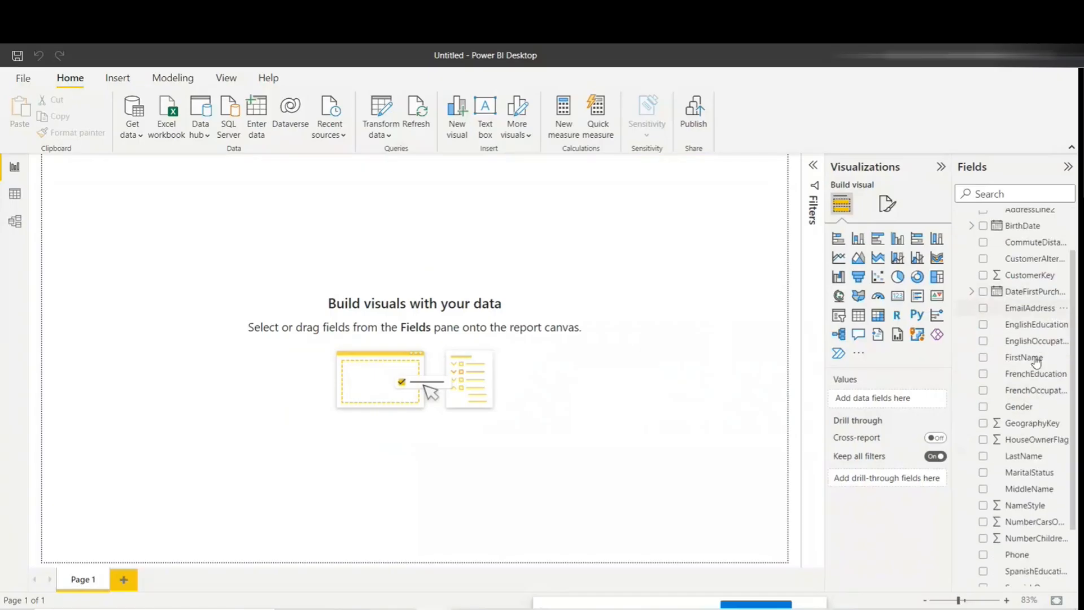
scroll(1036, 362, "down", 2)
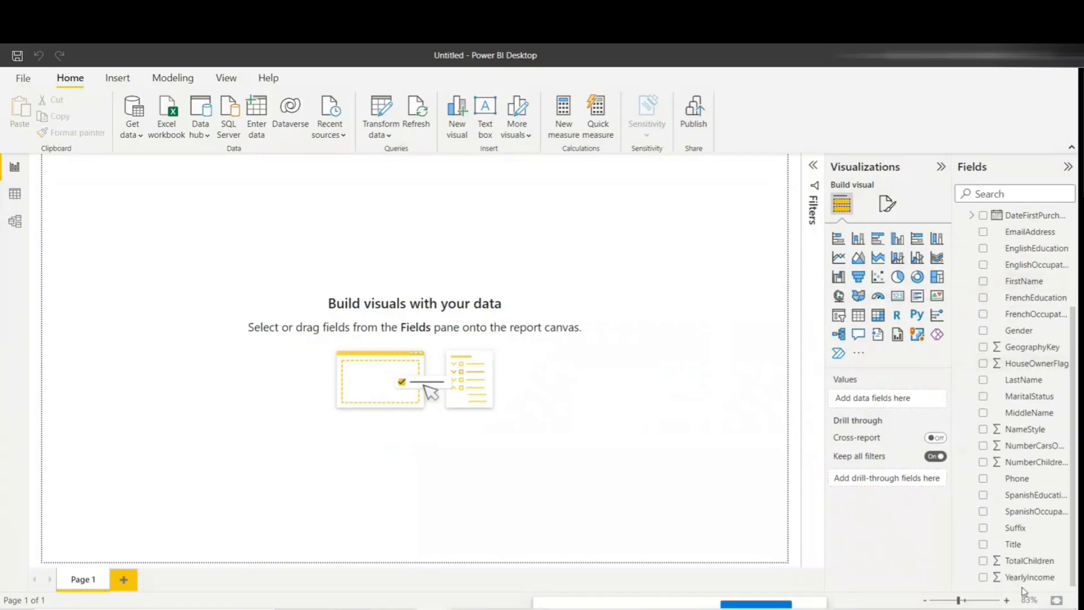
left_click(1009, 581)
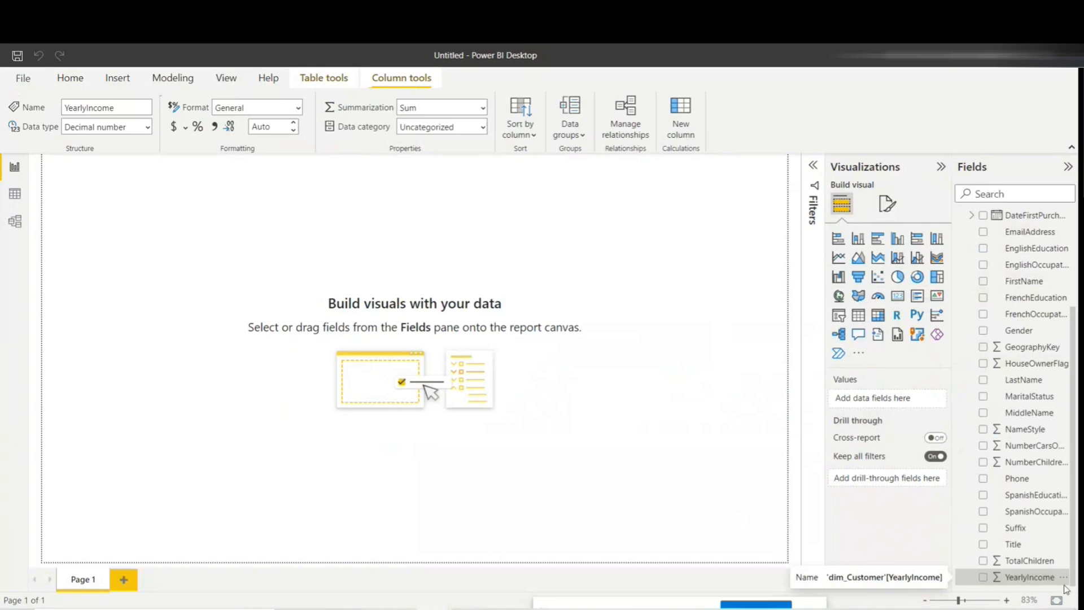
left_click_drag(1023, 580, 193, 183)
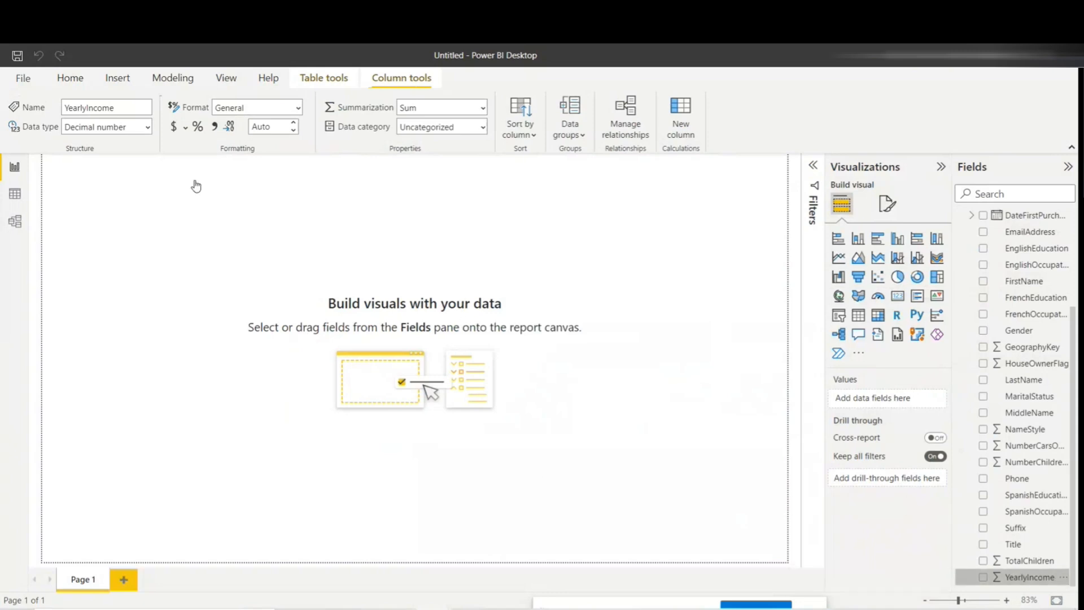
left_click(983, 577)
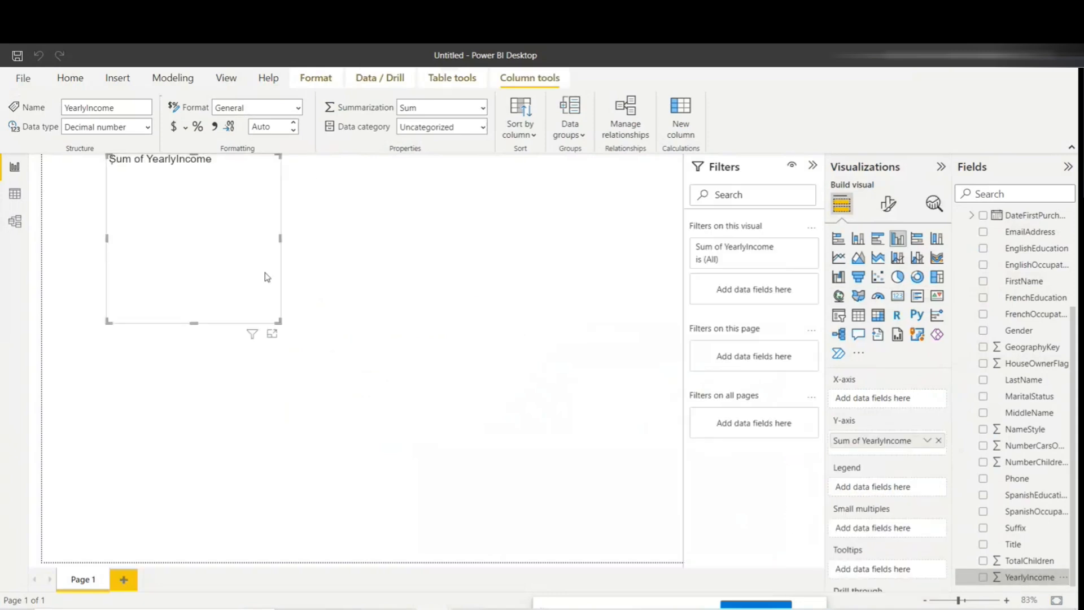
left_click_drag(234, 310, 428, 332)
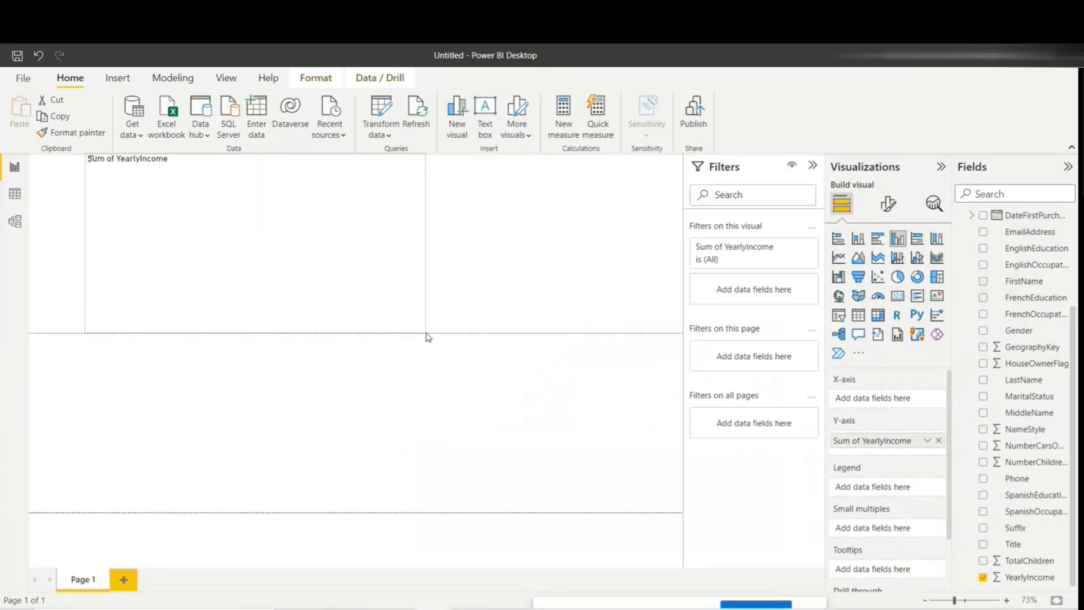
Step: Show the chart's Sum of YearlyIncome value as Percent of grand total
left_click(927, 441)
mouse_move(974, 422)
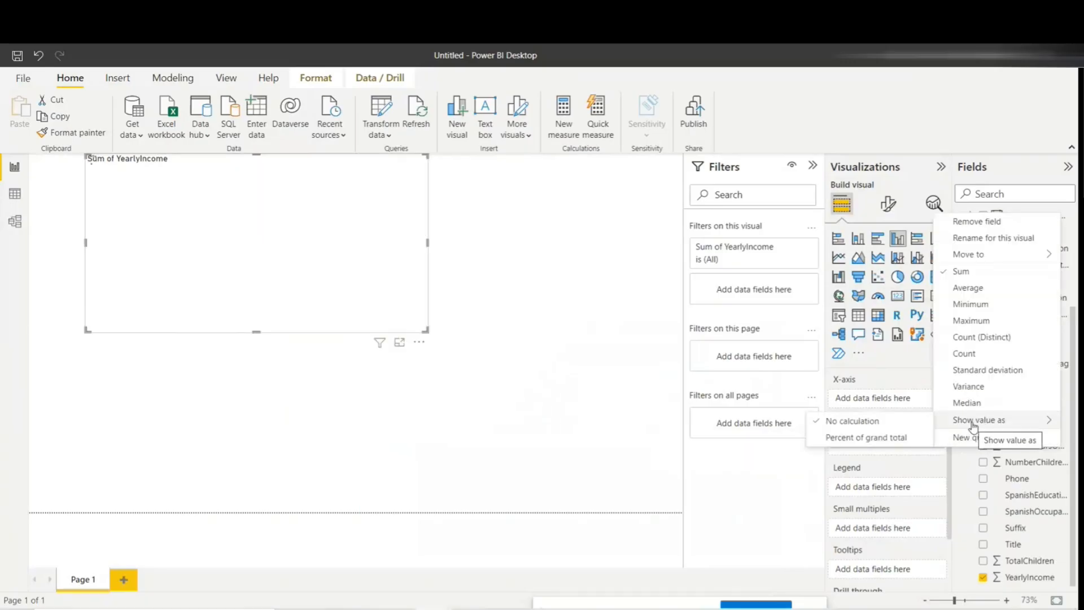
left_click(848, 424)
left_click(927, 440)
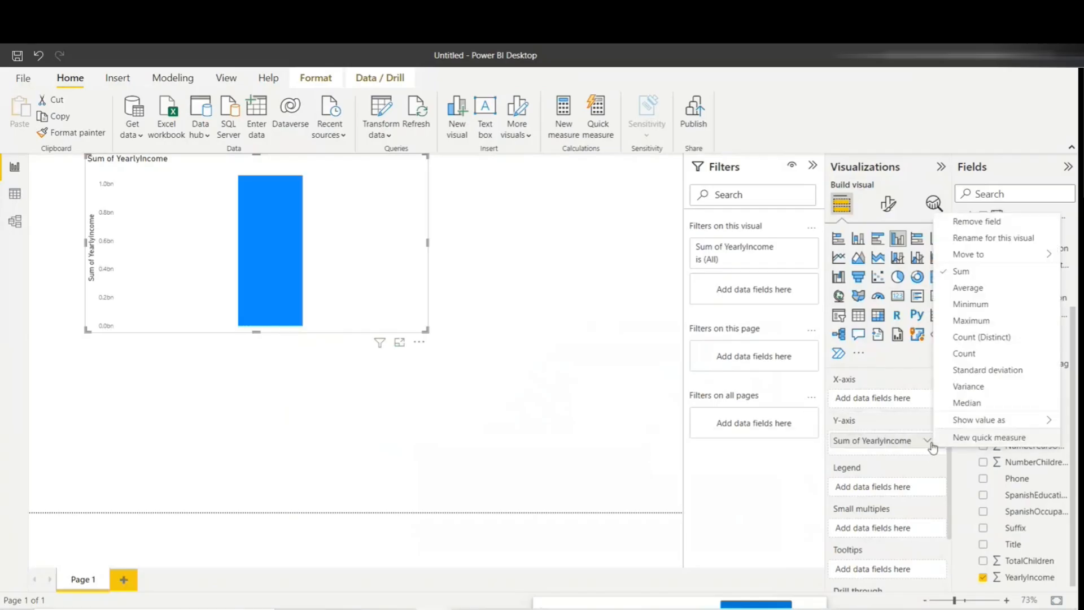
mouse_move(1006, 259)
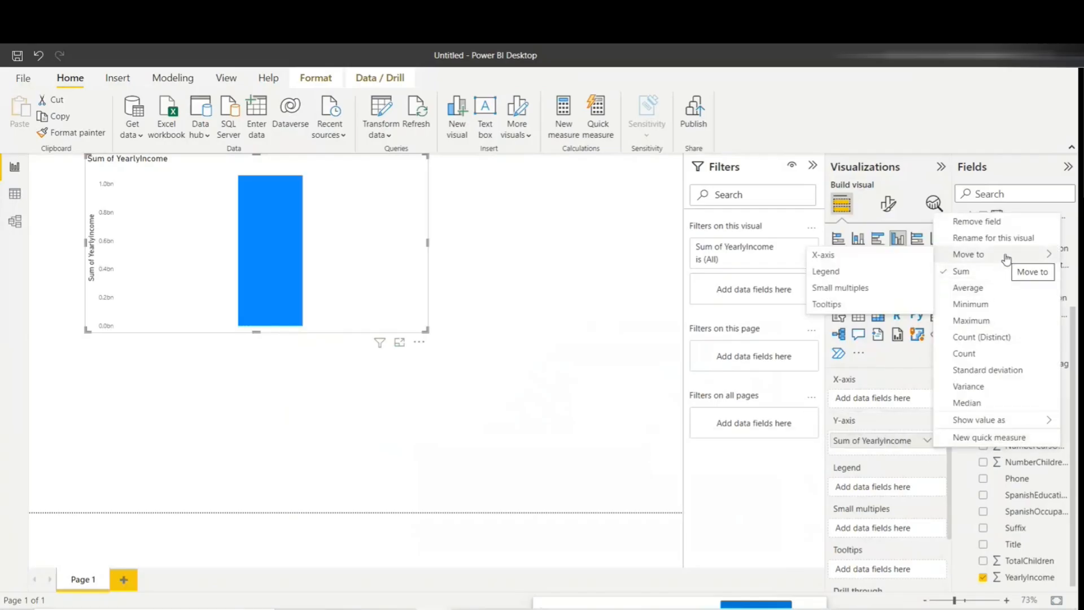
mouse_move(972, 420)
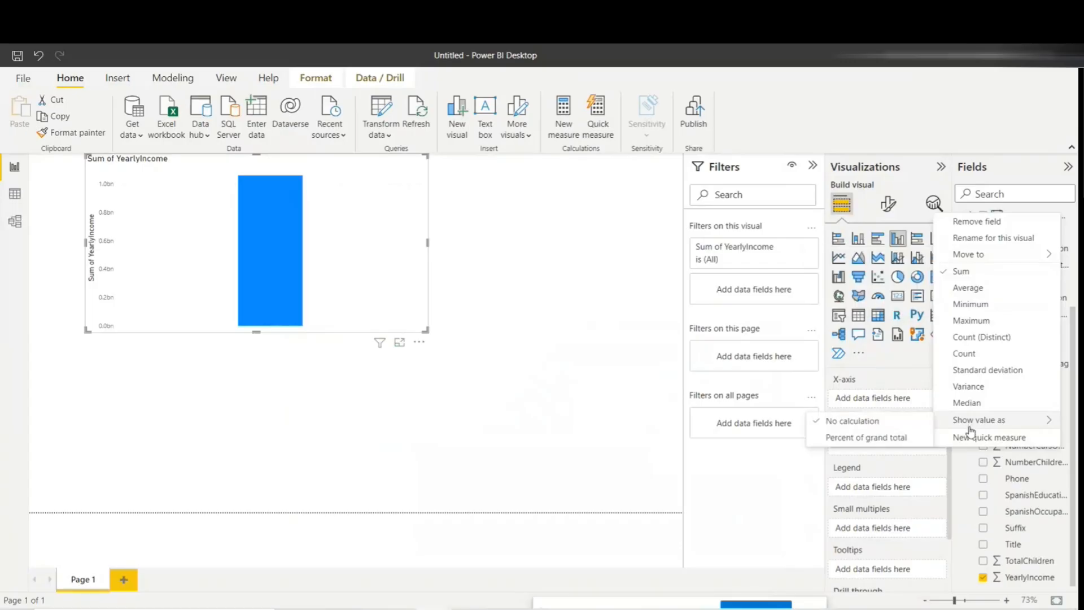
left_click(877, 441)
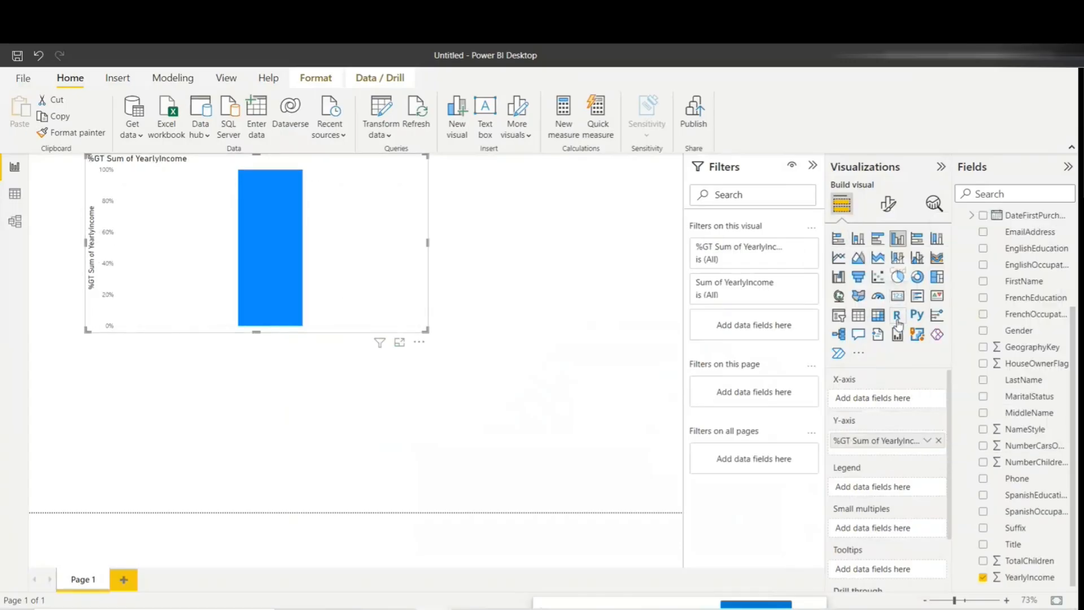
Step: Convert the visual to a table, set YearlyIncome to Don't summarize and sort it in descending order
left_click(861, 316)
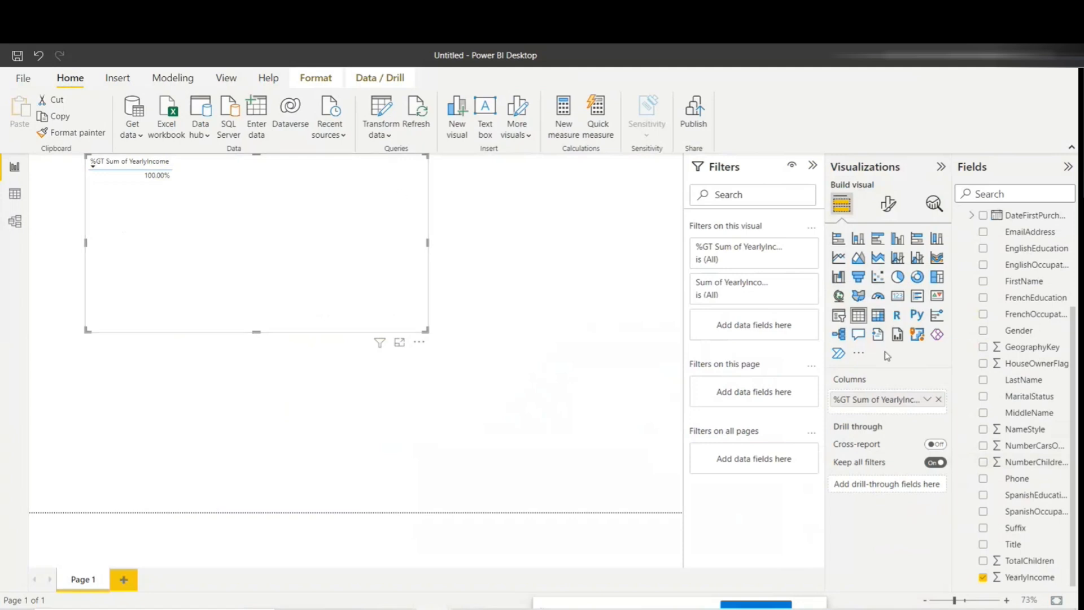
left_click(926, 399)
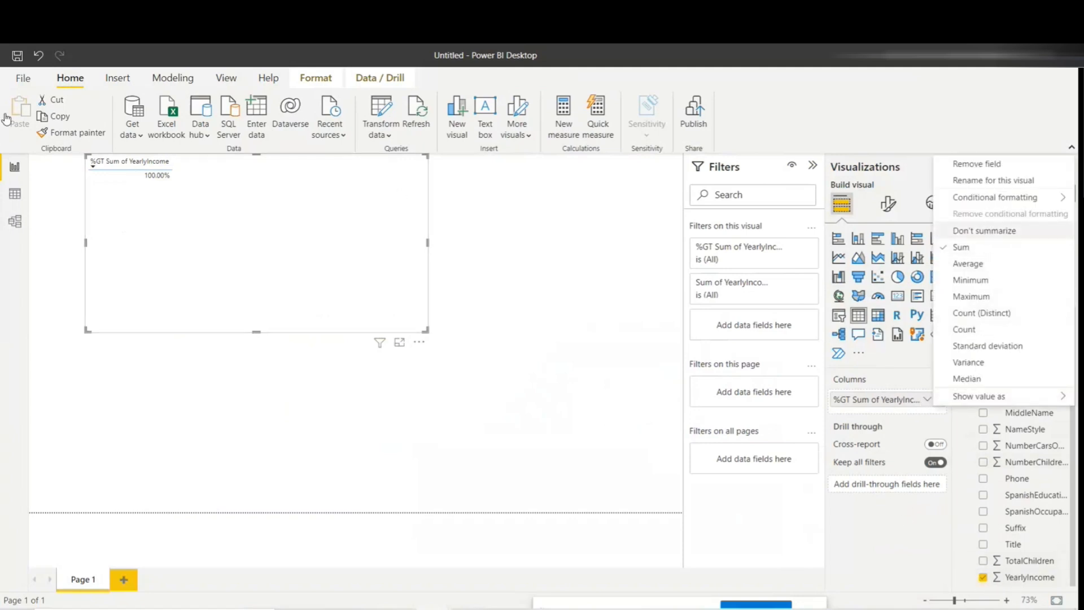
left_click(984, 231)
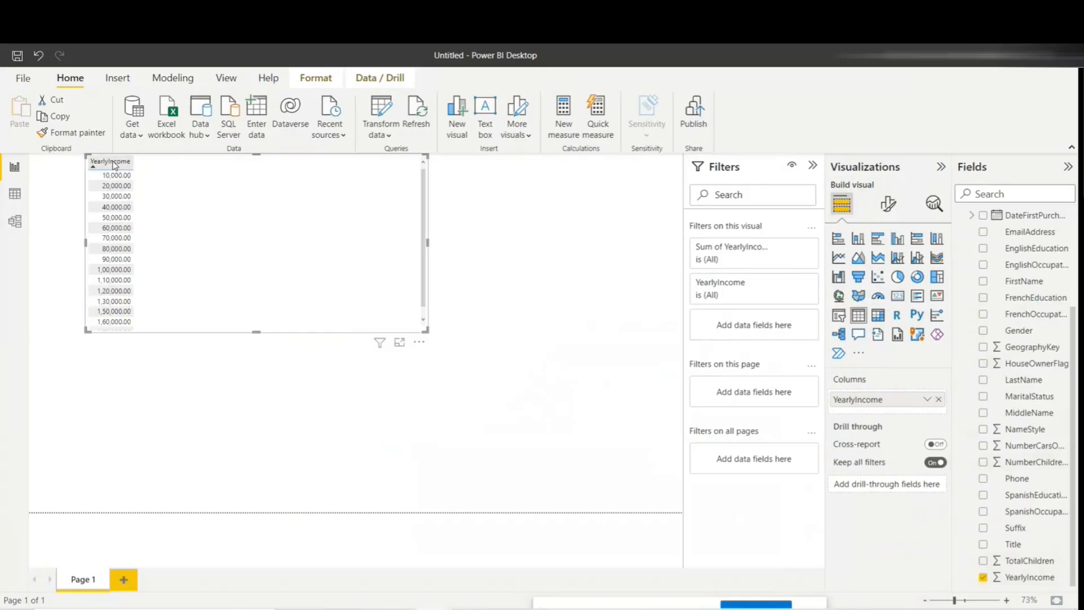
left_click(114, 163)
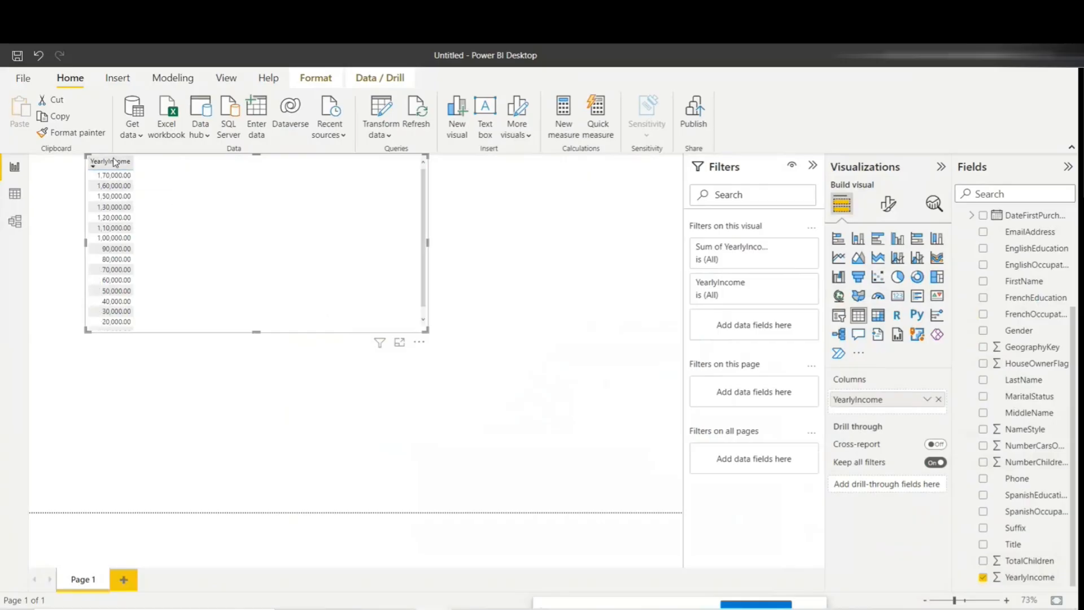
Step: Look for the number format and decimal place options, checking the column properties of the TotalChildren field
left_click(118, 79)
left_click(314, 79)
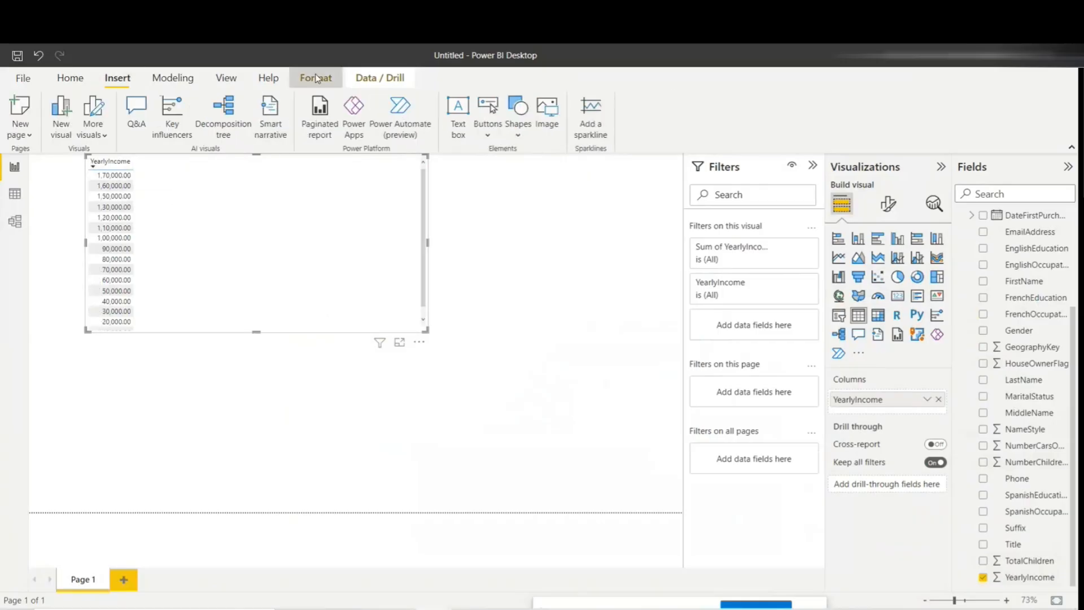
left_click(350, 79)
left_click(115, 79)
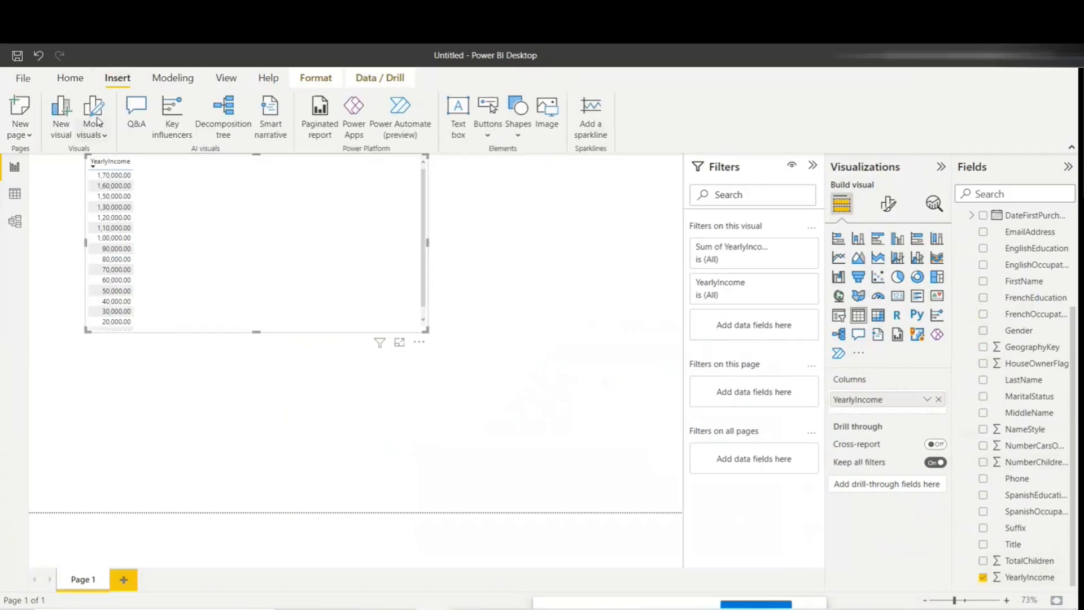
left_click(72, 80)
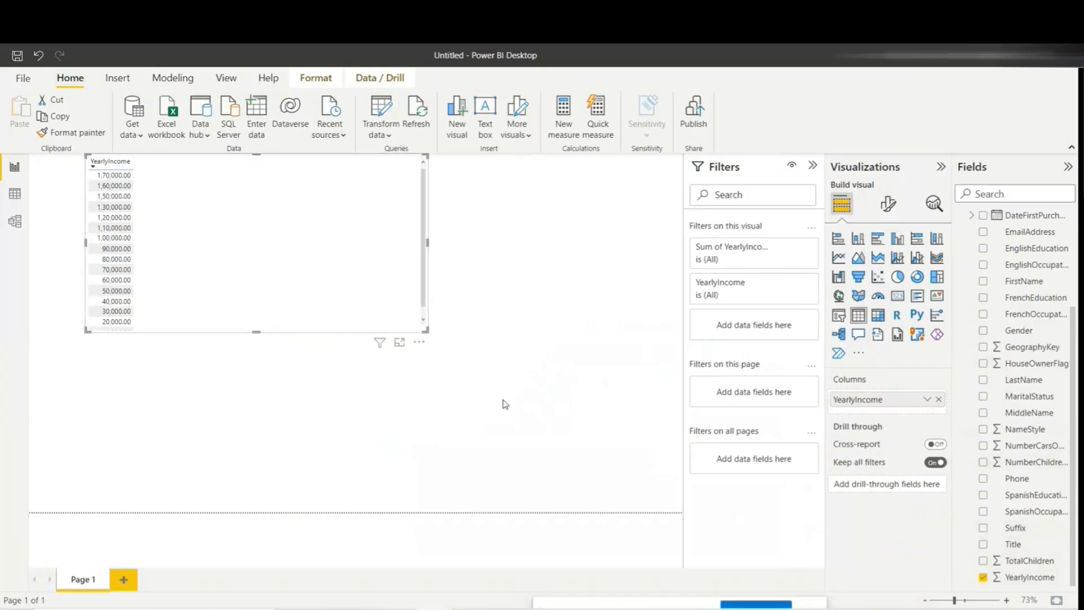
left_click(1014, 567)
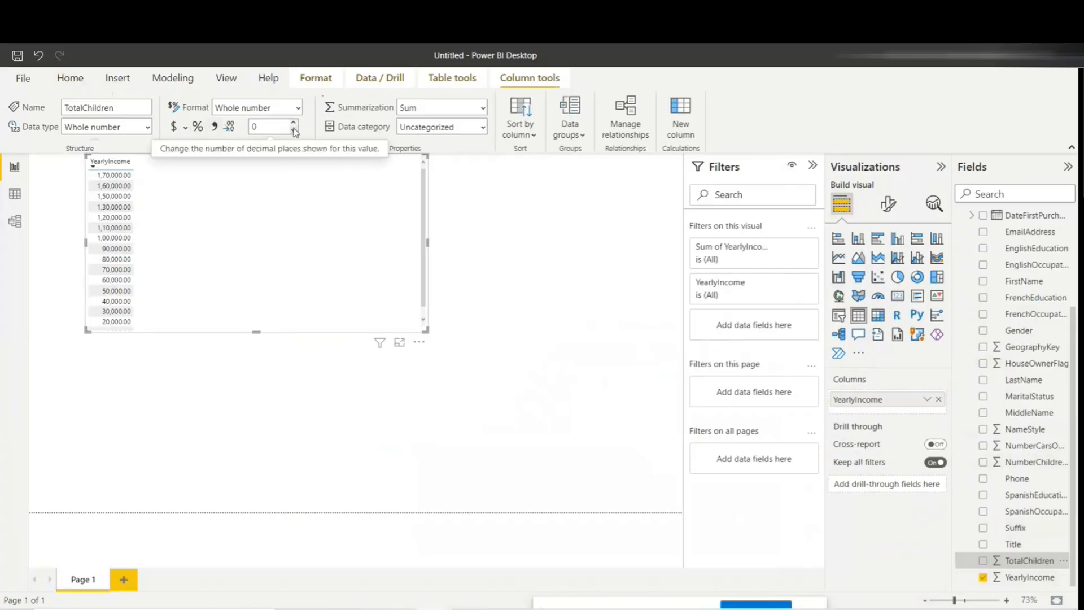
left_click(186, 128)
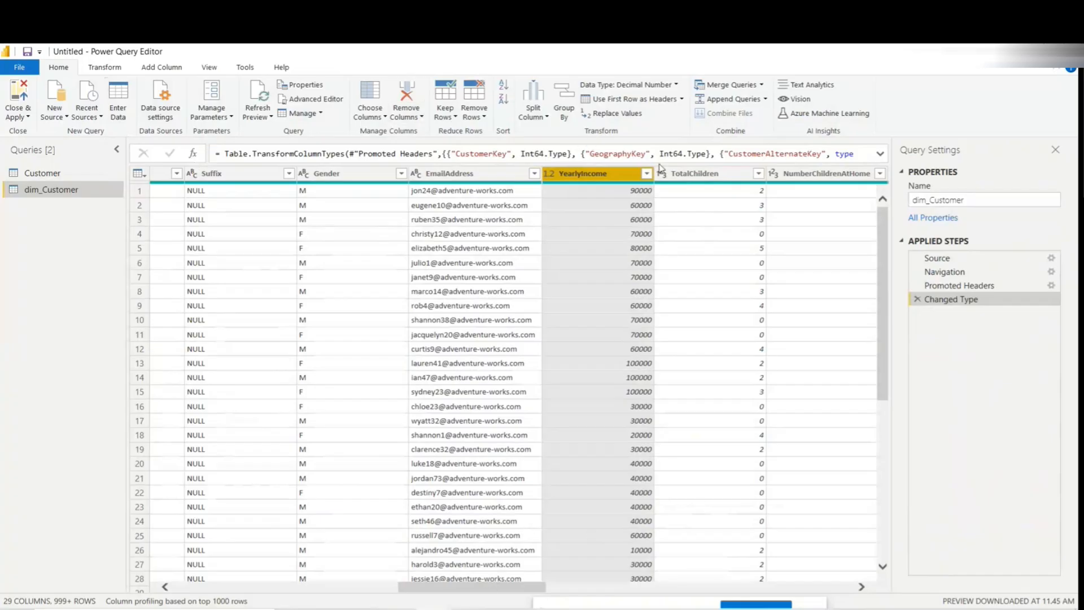
Step: Try adding a column from examples based on all columns, with the YearlyIncome value 90000 as the first sample, and review the filled values
left_click(152, 70)
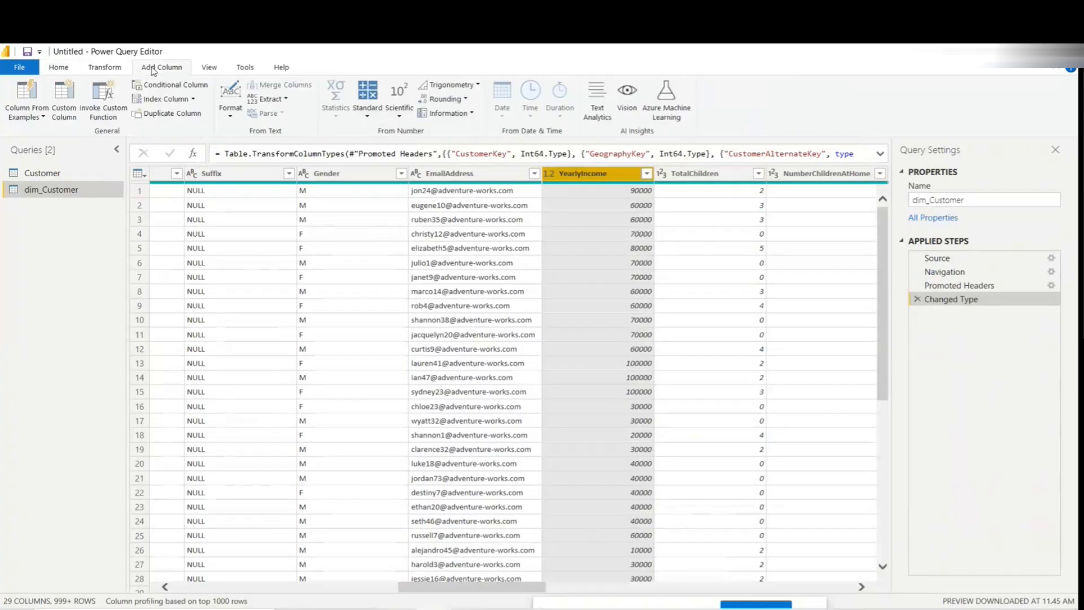
left_click(31, 116)
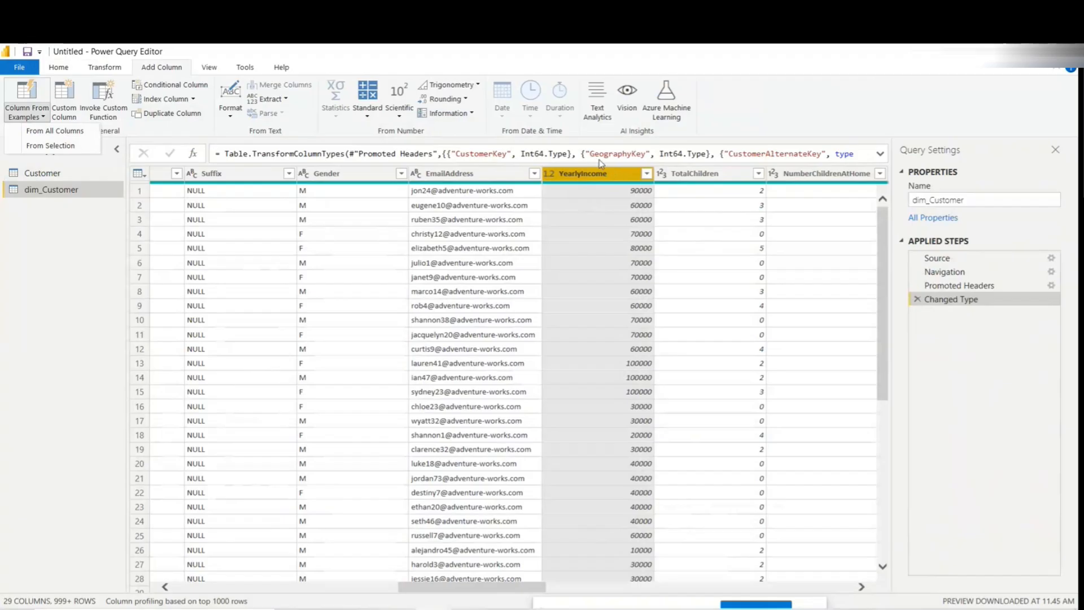
left_click(70, 133)
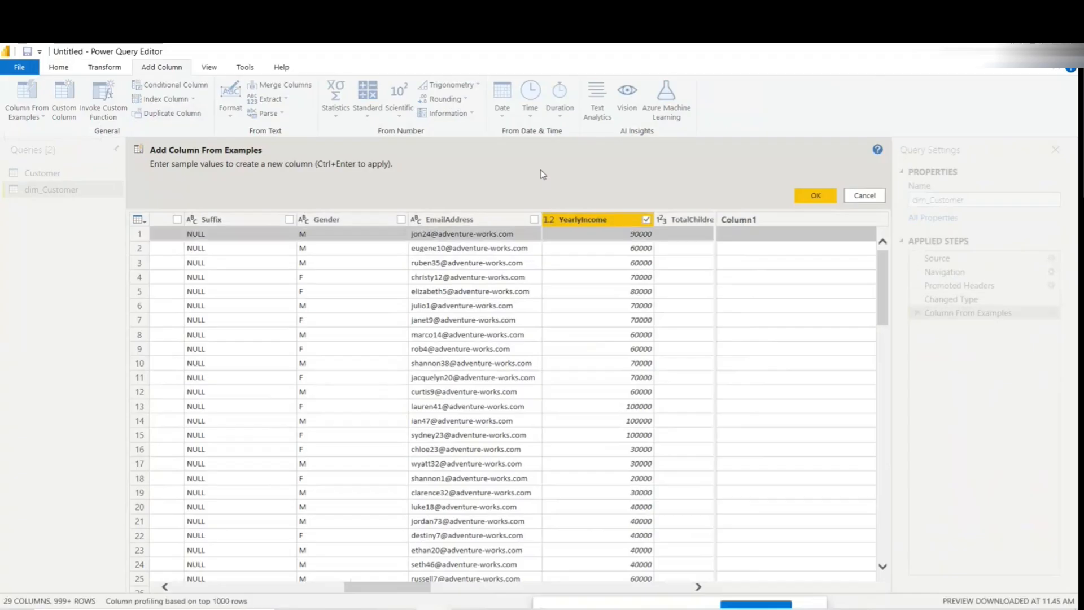
left_click(820, 237)
type("30")
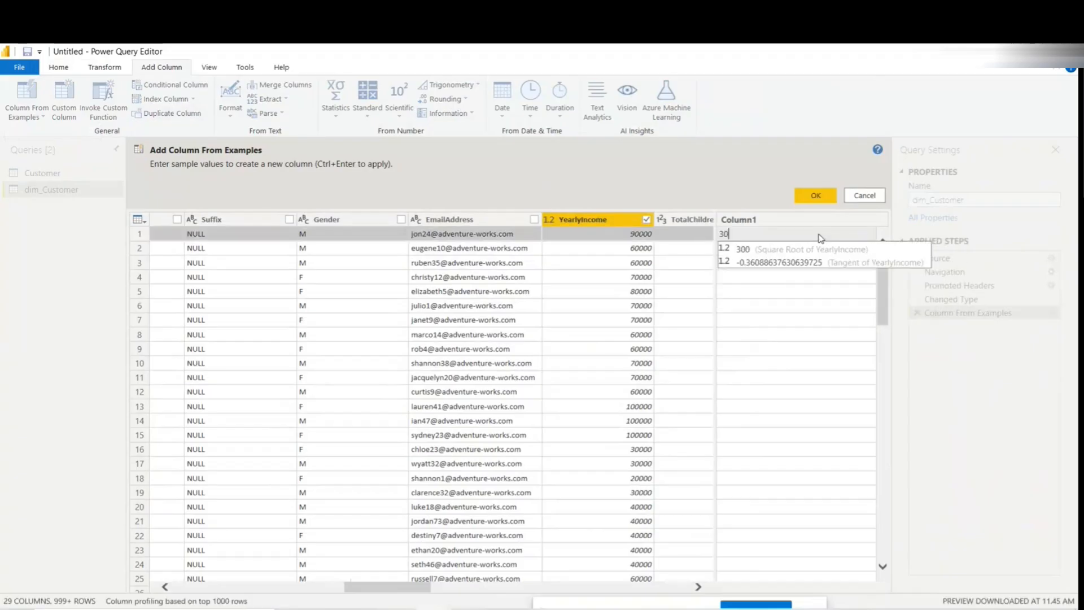
key("BackSpace")
key("BackSpace")
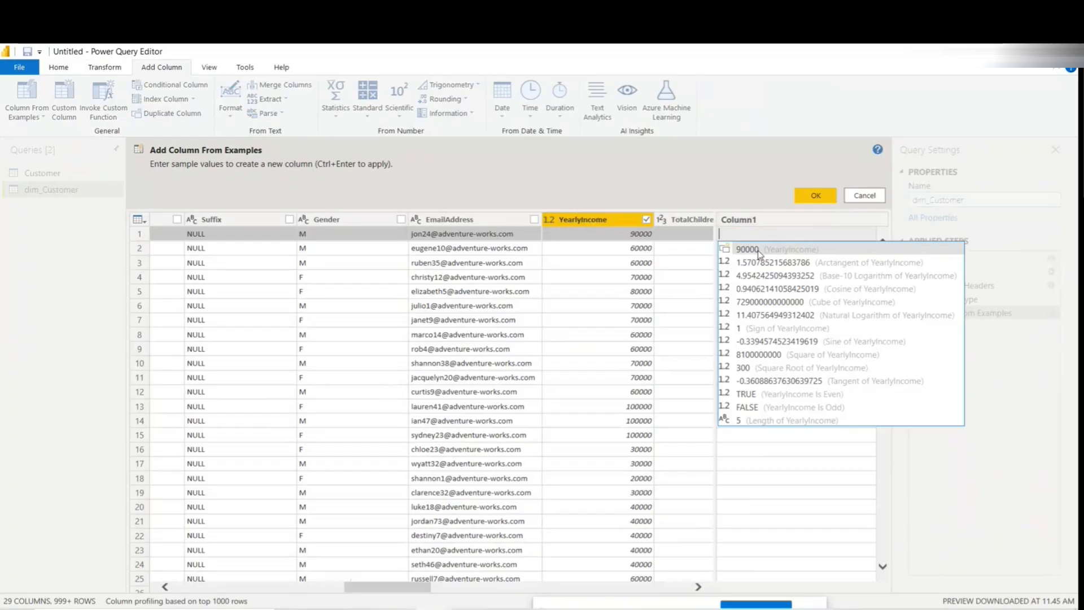
left_click(760, 254)
left_click(819, 196)
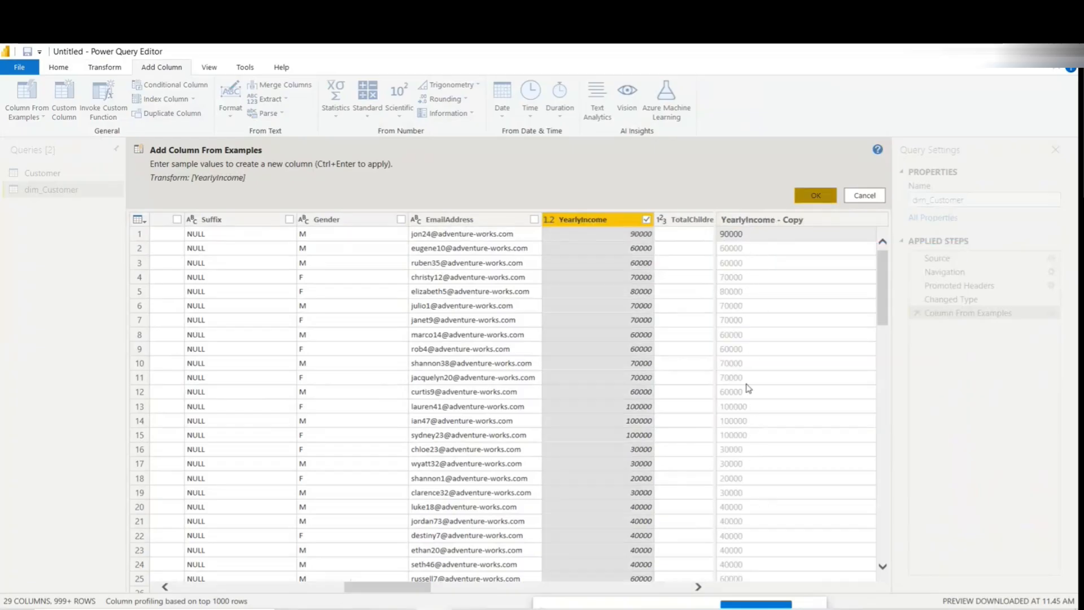
scroll(807, 516, "down", 8)
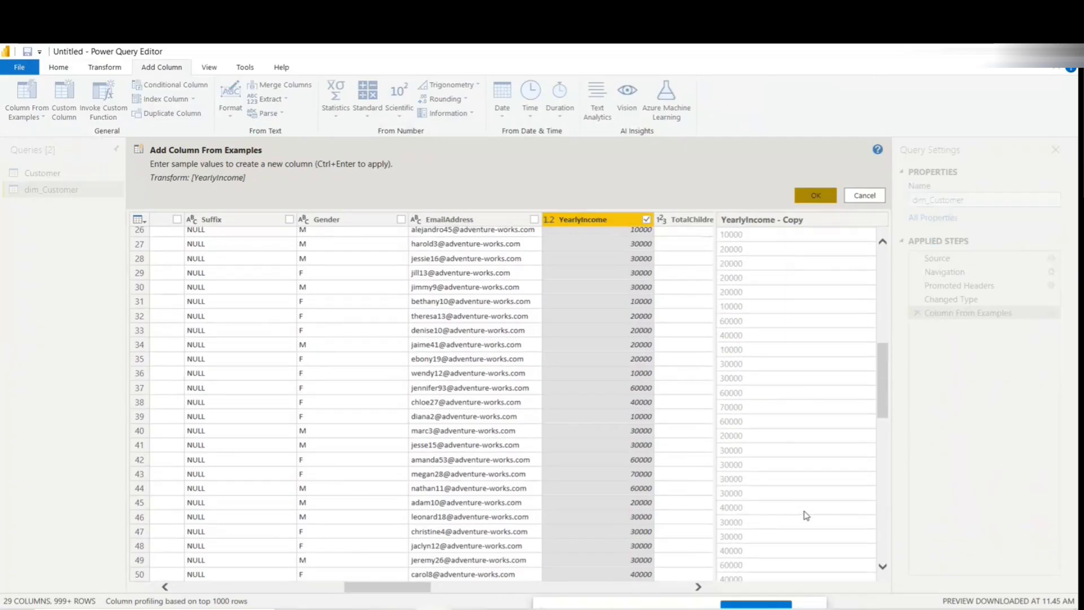
scroll(806, 515, "down", 5)
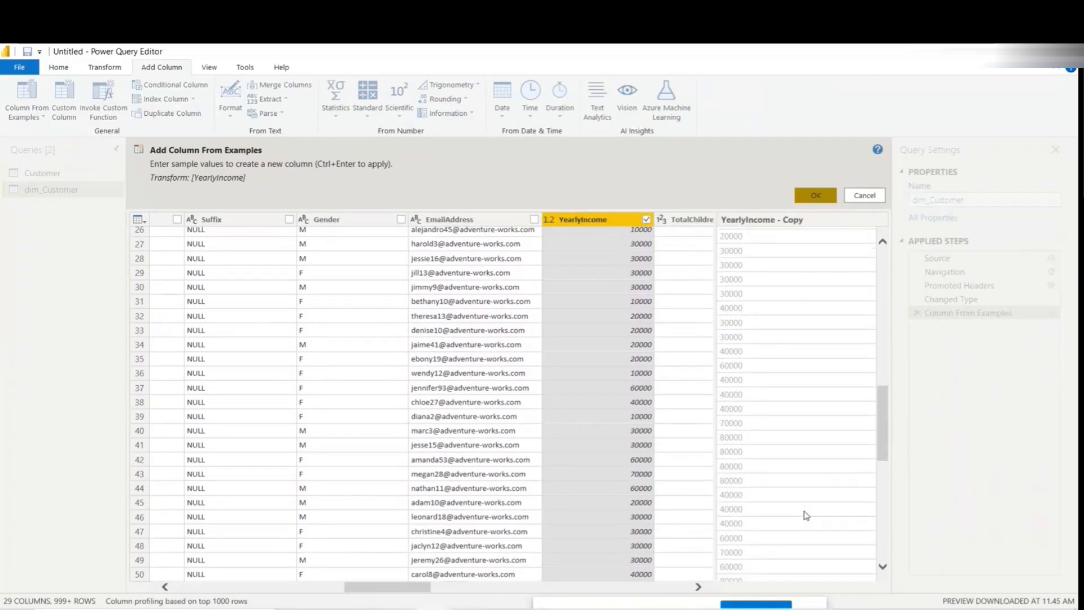
scroll(806, 516, "up", 4)
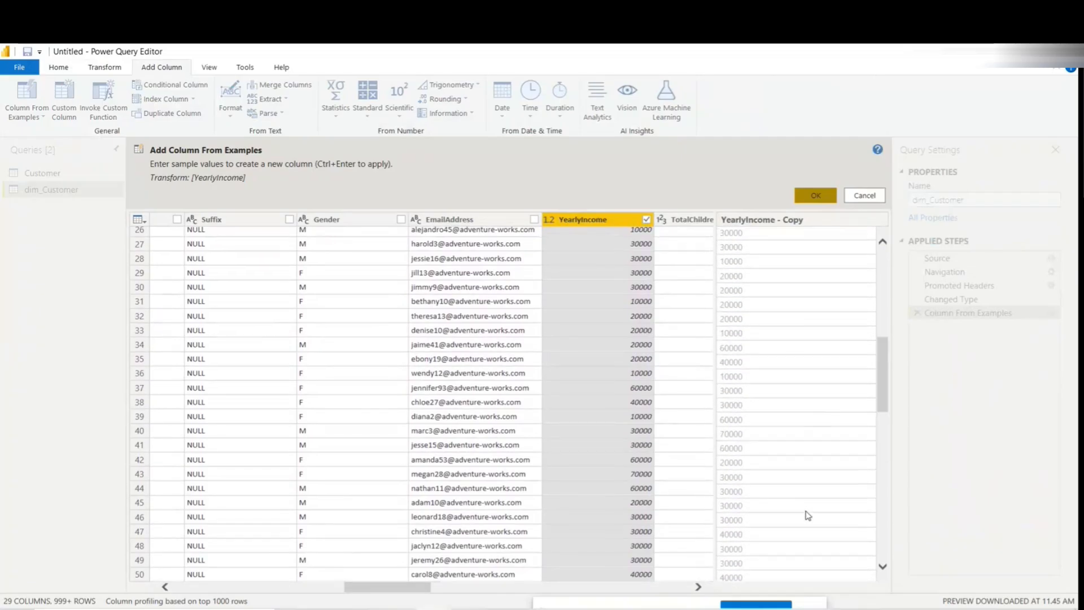
scroll(807, 514, "up", 10)
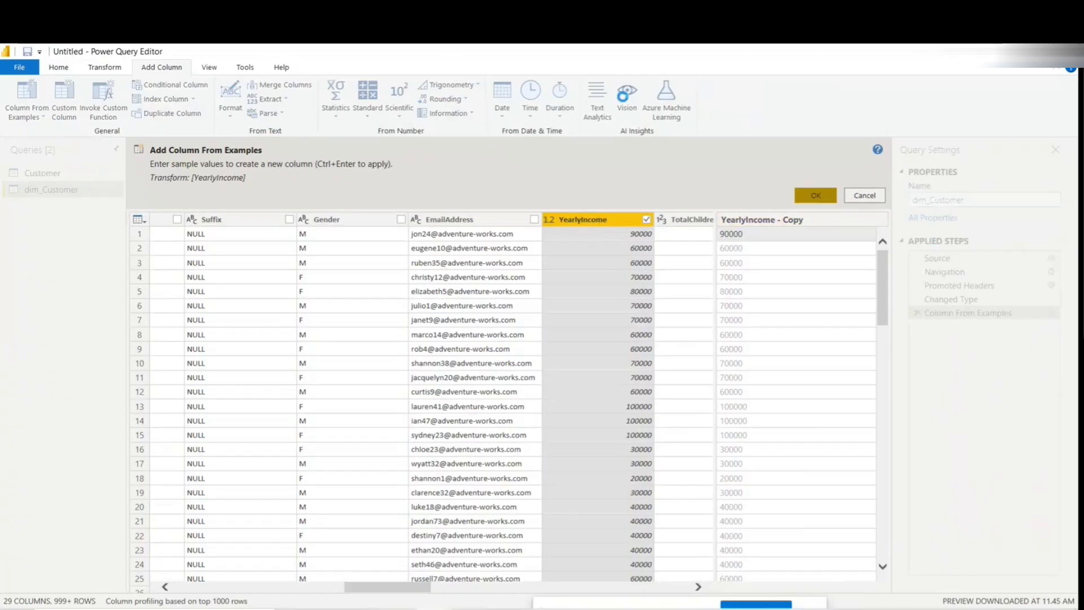
left_click(42, 119)
left_click(108, 213)
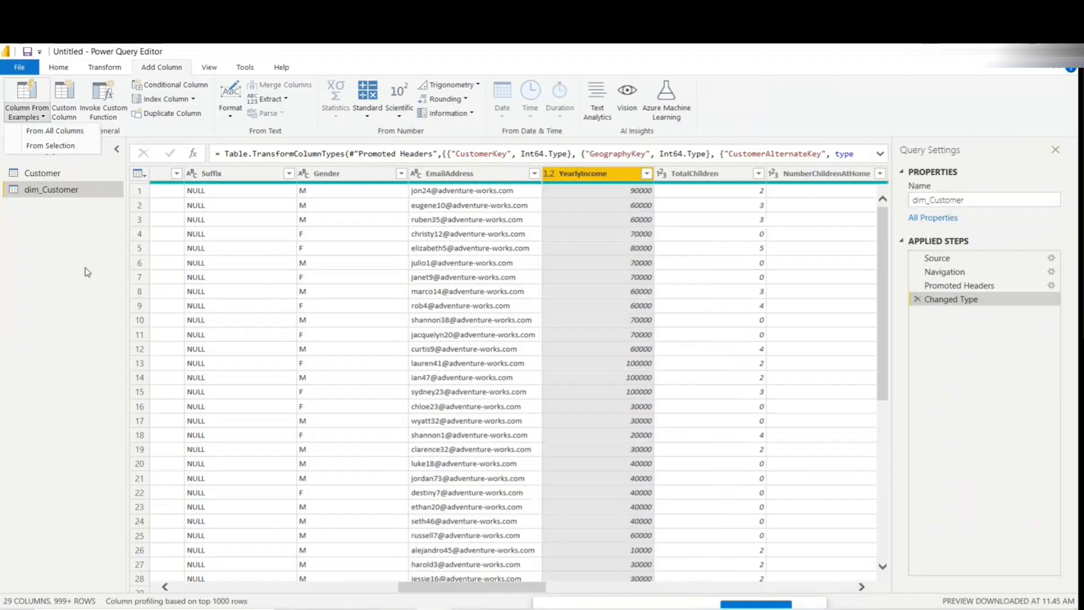
left_click(65, 107)
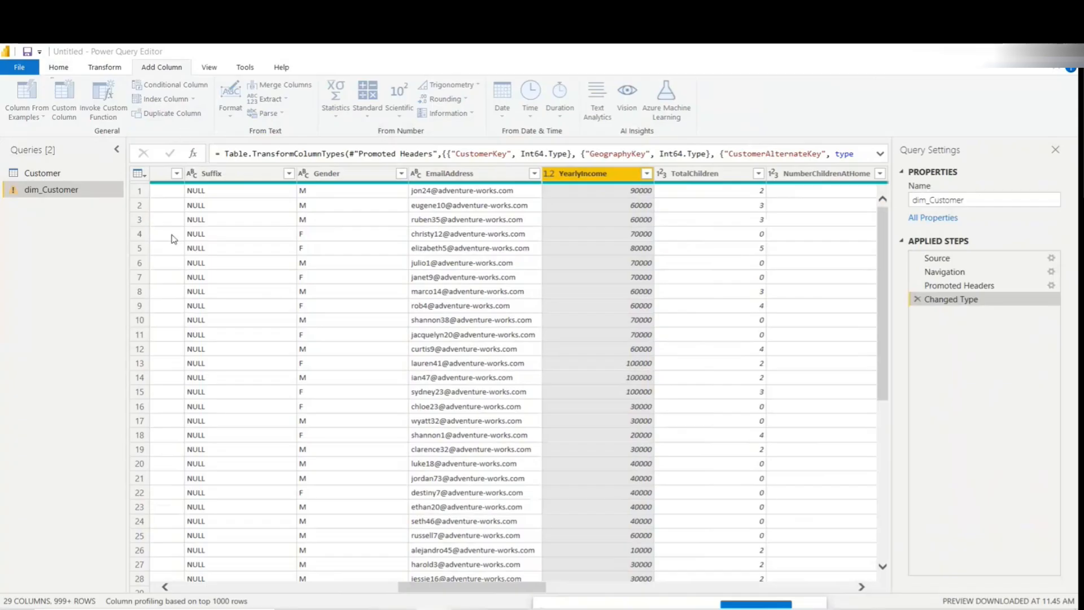
left_click(742, 448)
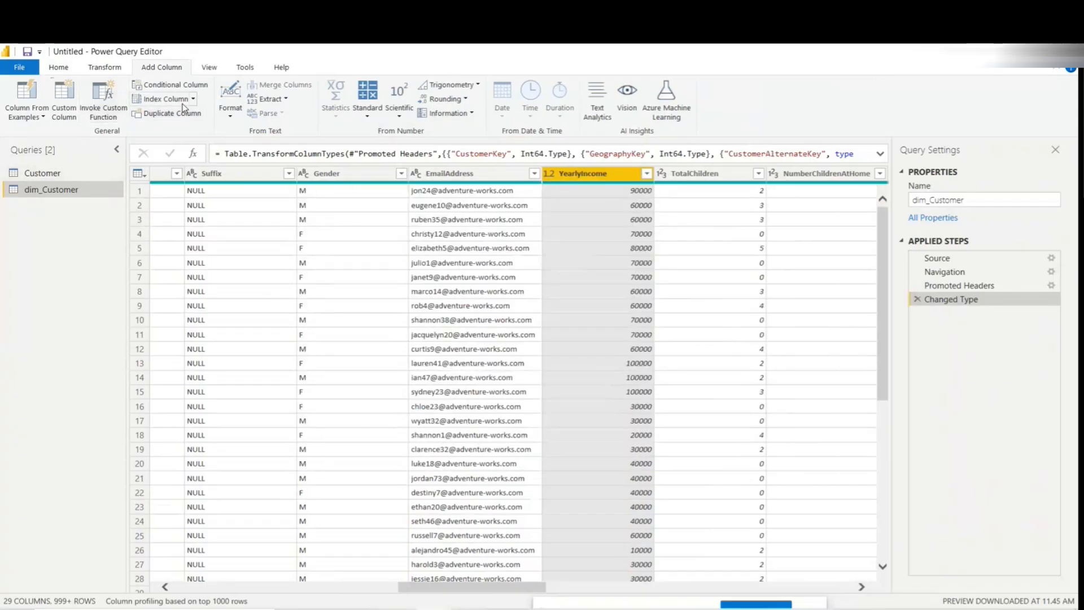
Step: Add an index column starting from 0 to dim_Customer and check its values down the rows
left_click_drag(490, 594, 212, 594)
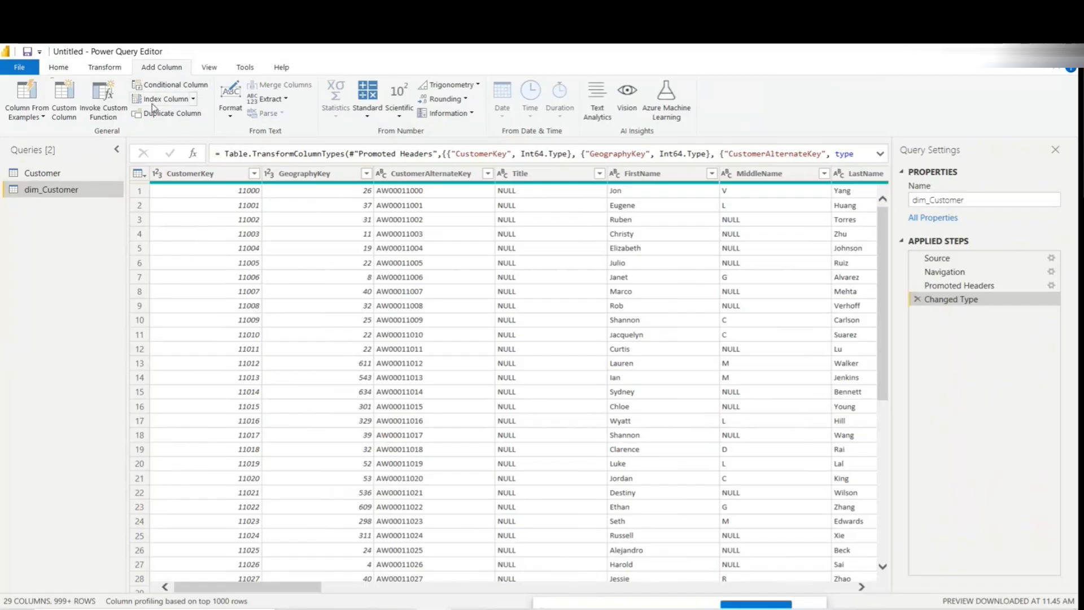
left_click(193, 99)
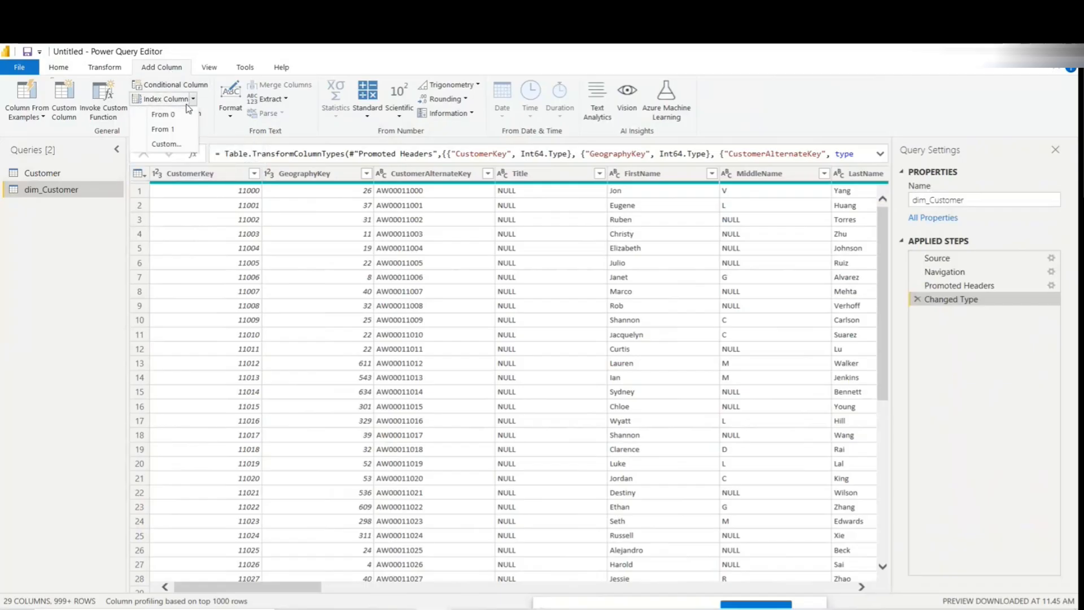
left_click(181, 115)
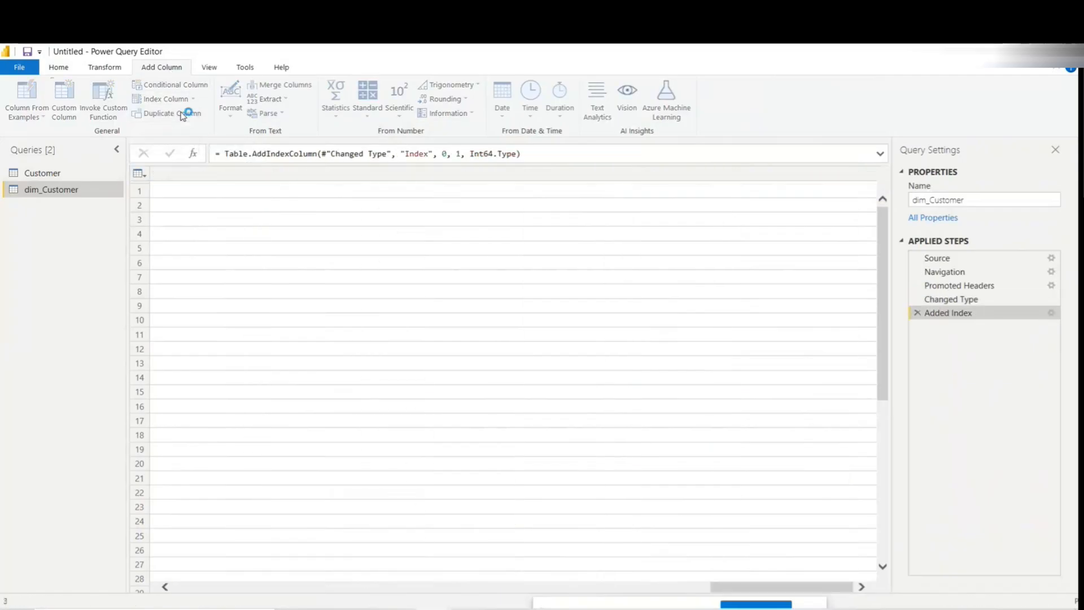
left_click_drag(884, 231, 905, 505)
scroll(835, 441, "down", 13)
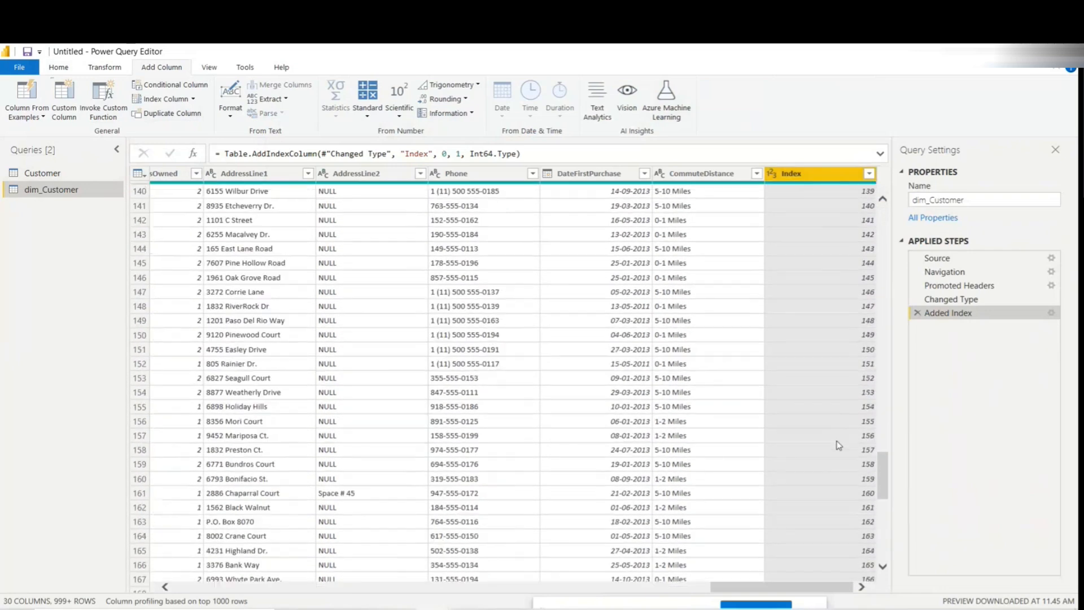
scroll(841, 446, "up", 20)
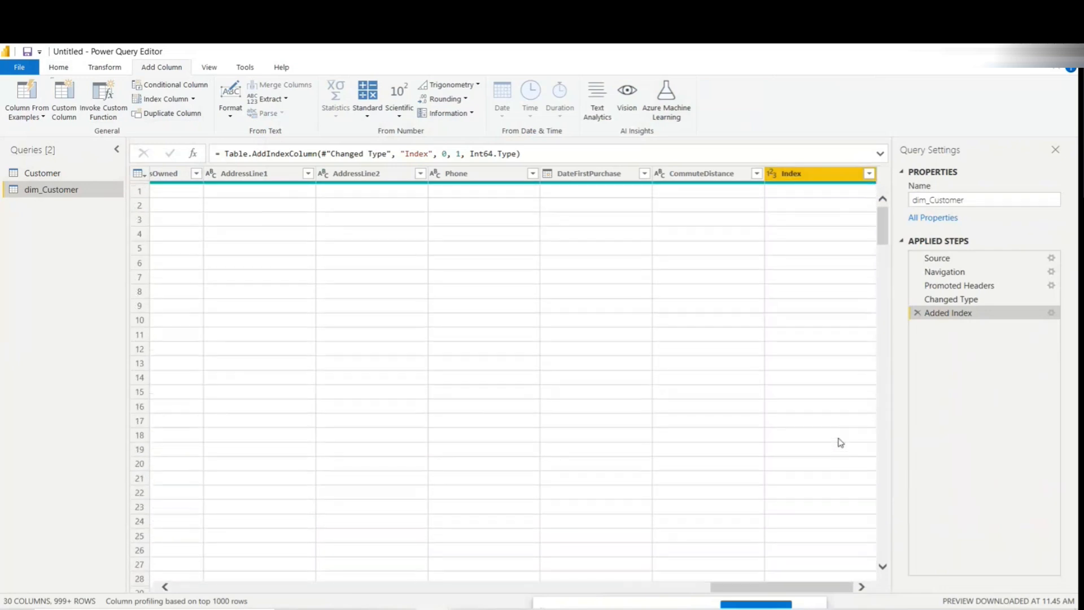
left_click(846, 191)
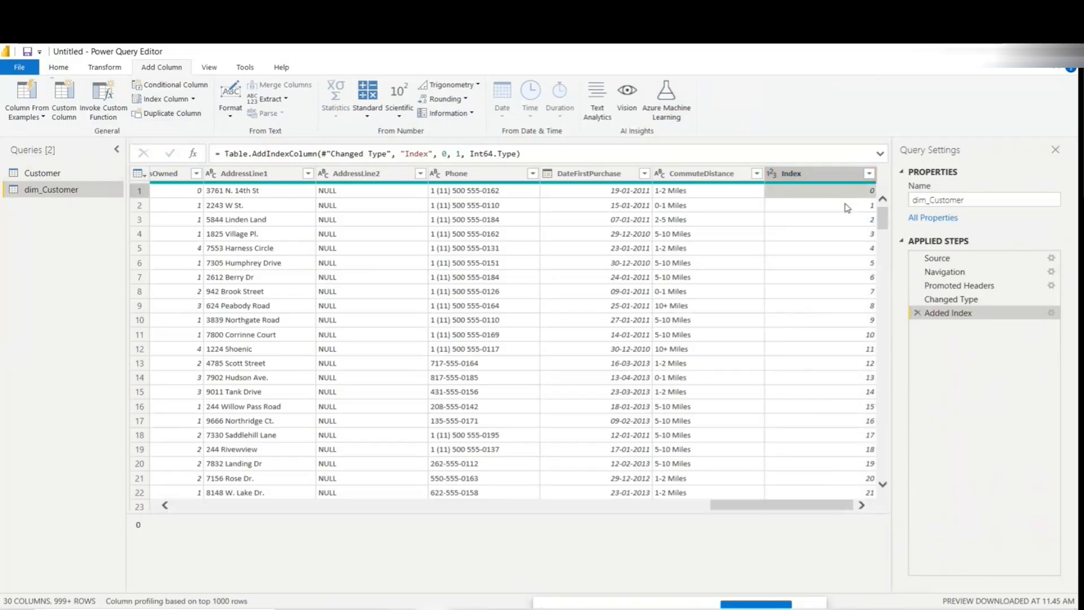
left_click(847, 204)
left_click_drag(845, 219, 835, 452)
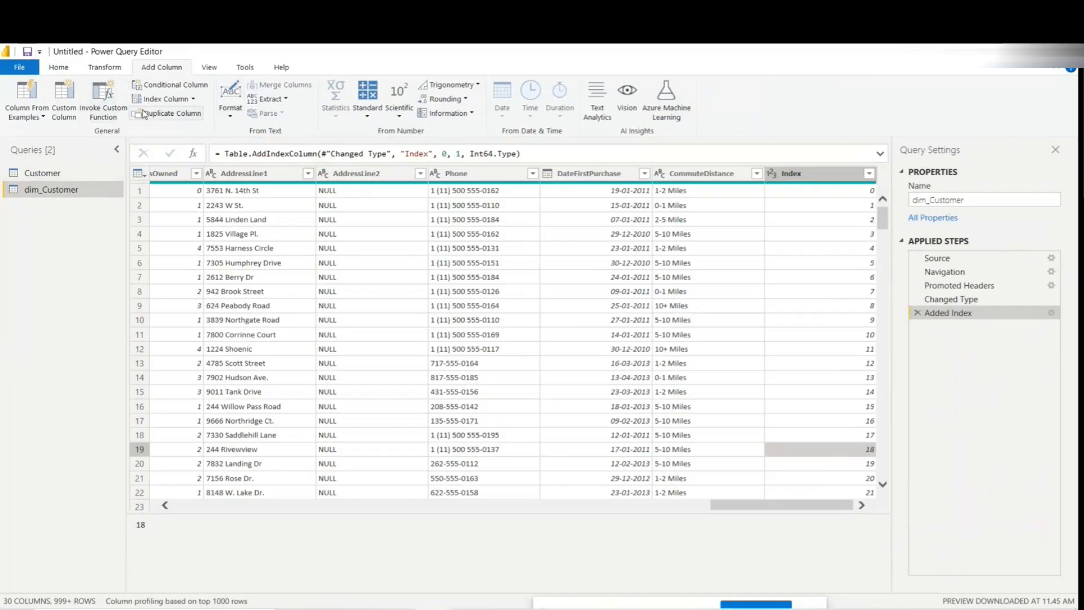
Step: Examine the row 6 record across the first columns, along with the CustomerKey and CustomerAlternateKey columns
left_click(193, 99)
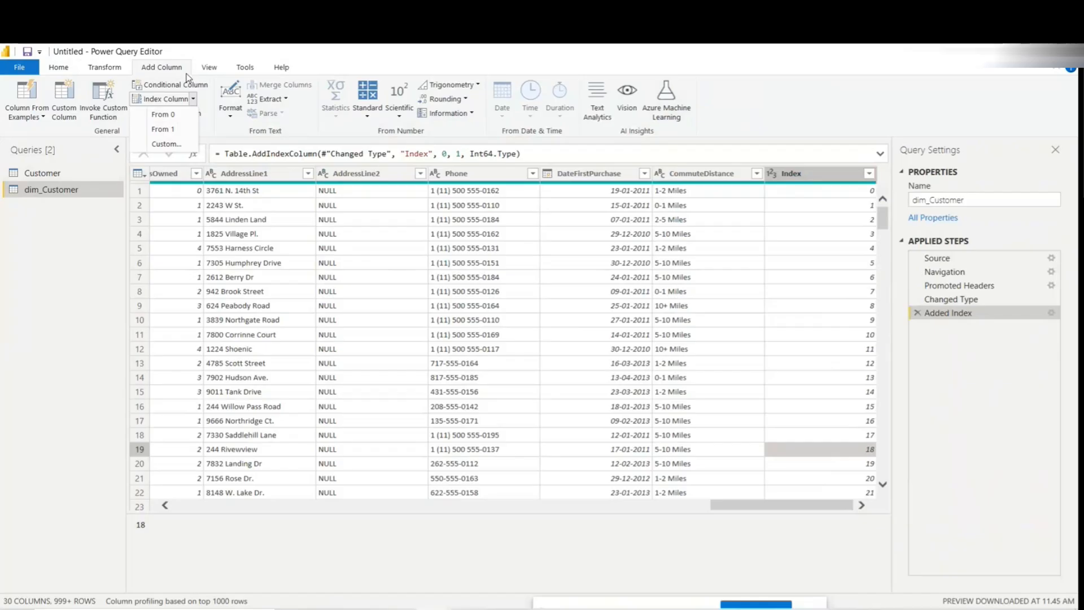
left_click(727, 509)
left_click_drag(780, 510, 73, 503)
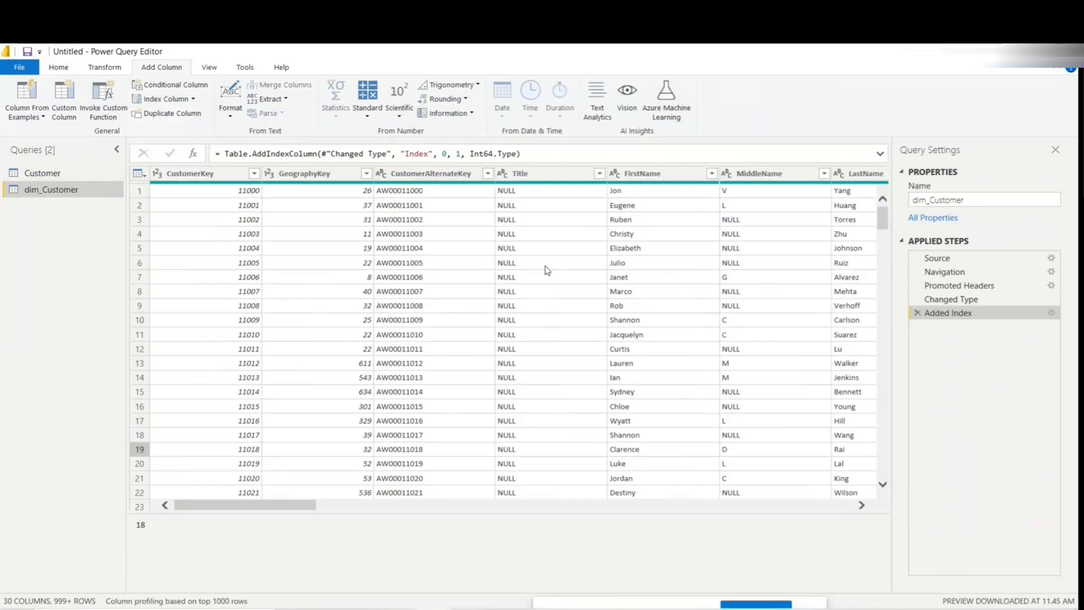
left_click(245, 265)
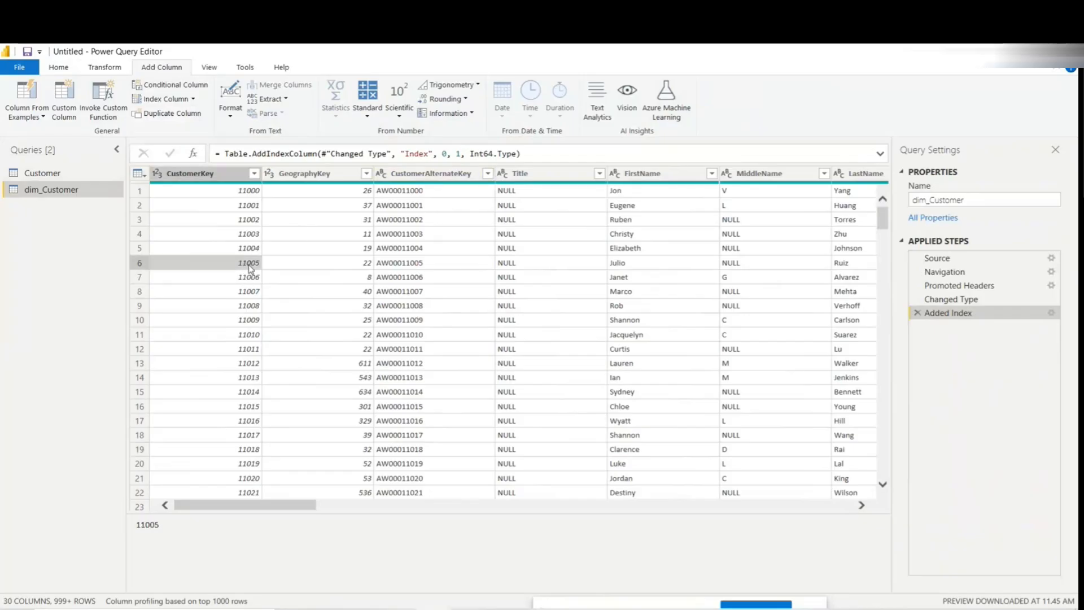
left_click(364, 264)
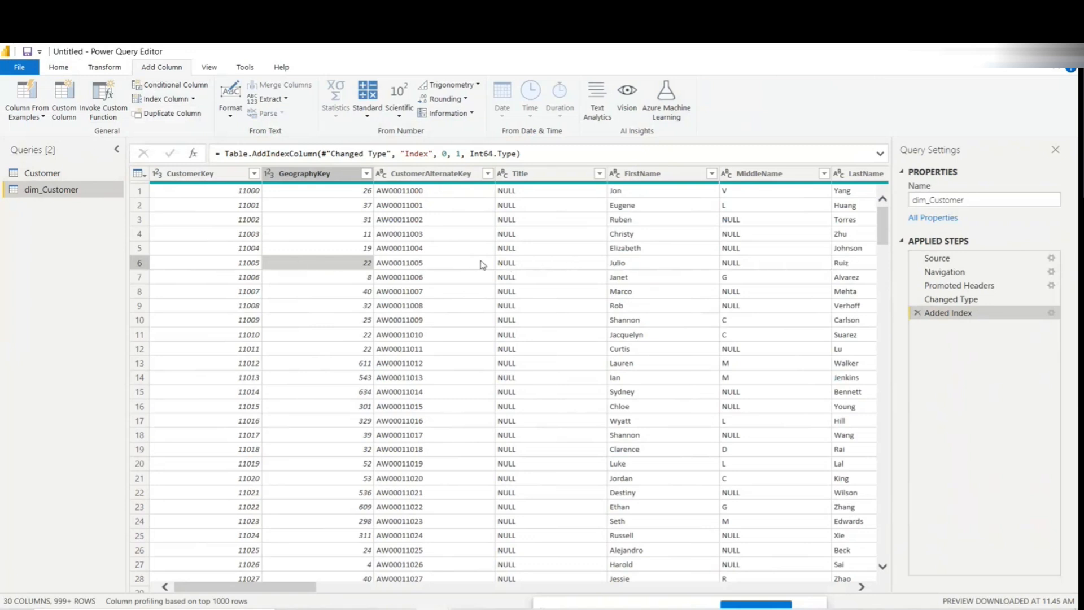
left_click(502, 263)
left_click(715, 263)
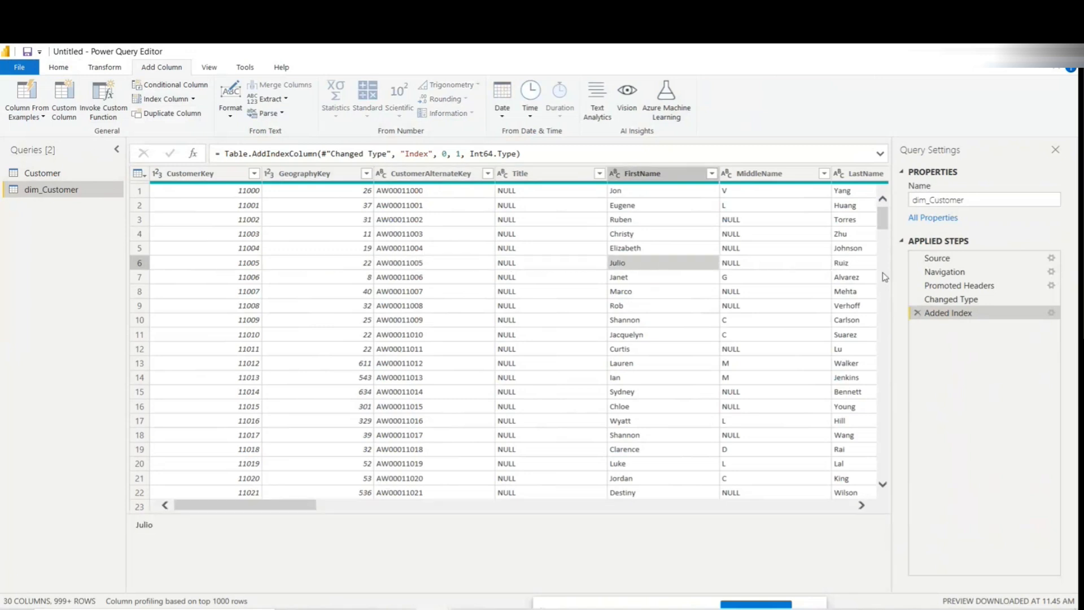
left_click(206, 176)
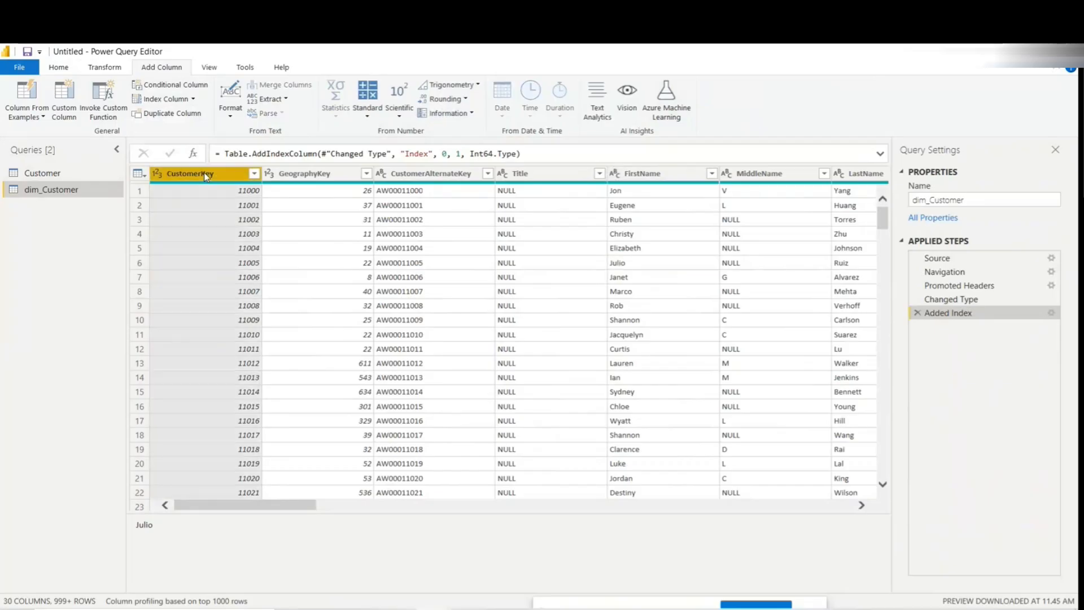
left_click(440, 175)
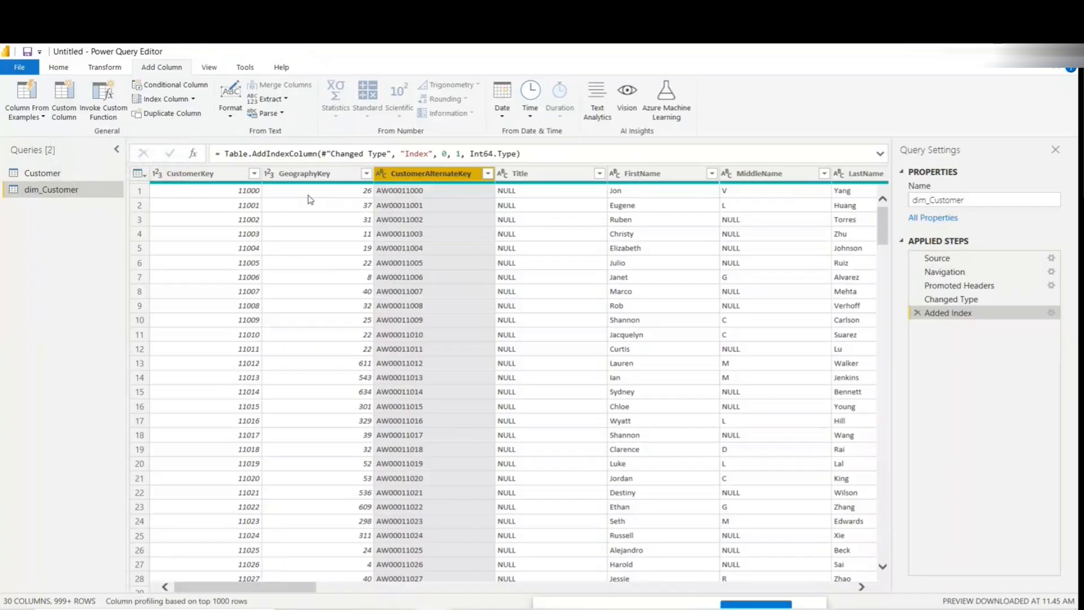
Step: Inspect the settings for a custom column and a conditional column, including the columns available for a condition, without creating either
left_click(64, 96)
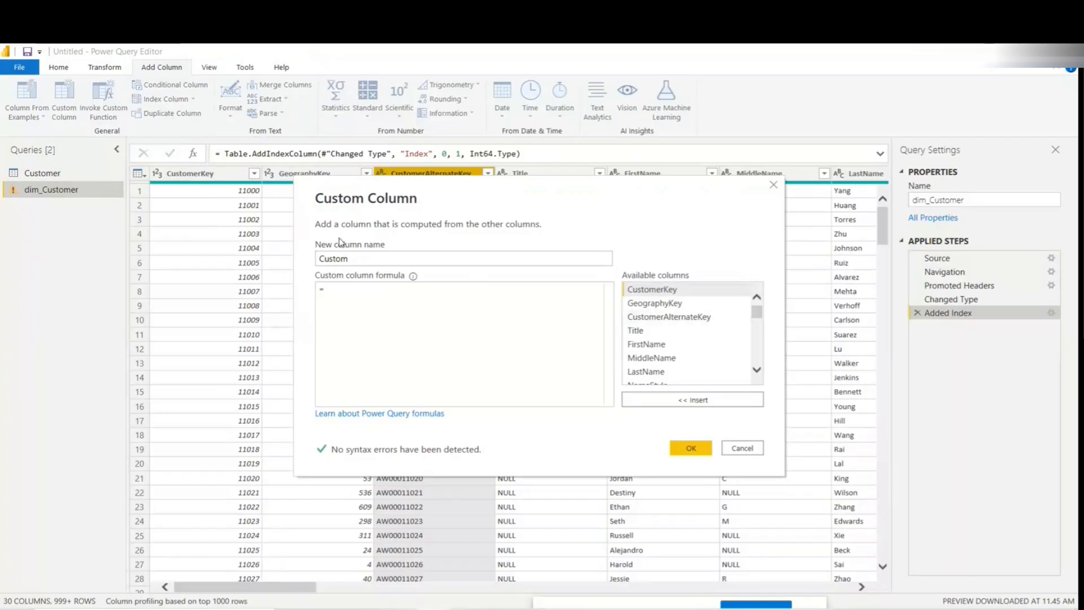
left_click(773, 185)
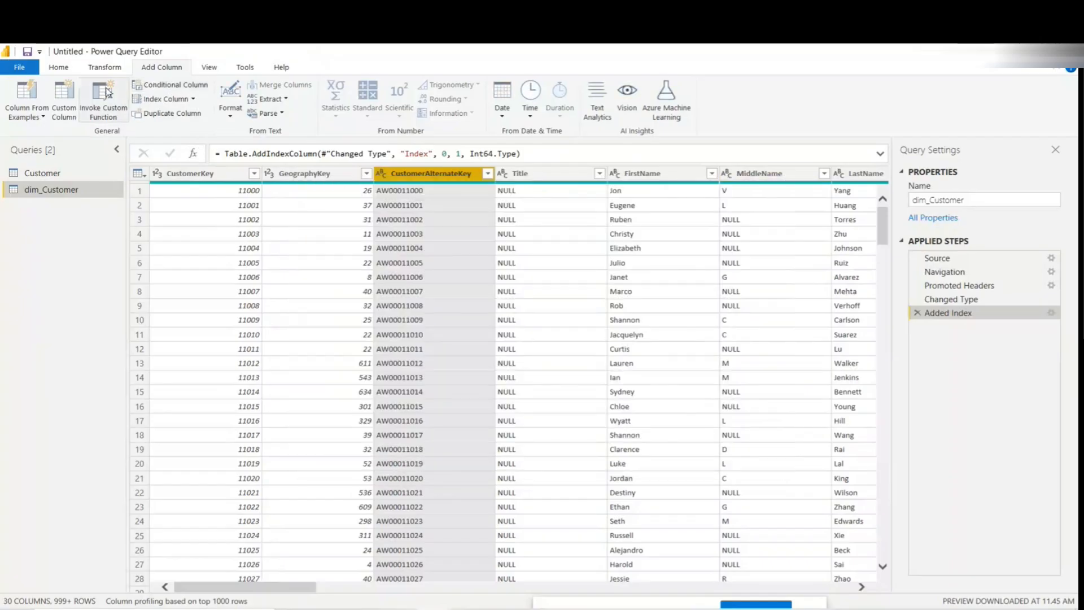
left_click(189, 88)
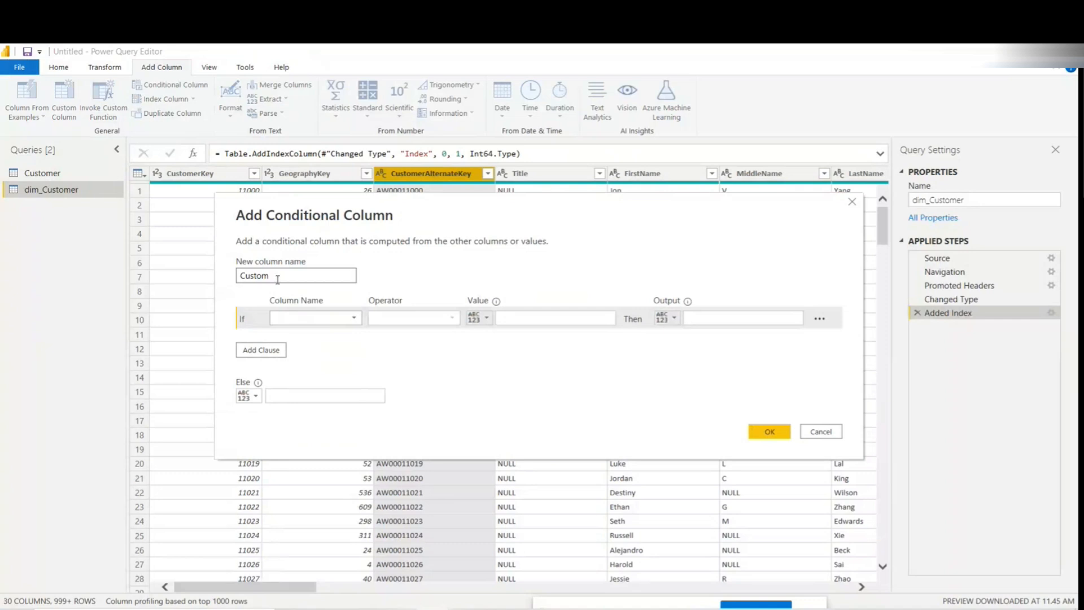
left_click(338, 319)
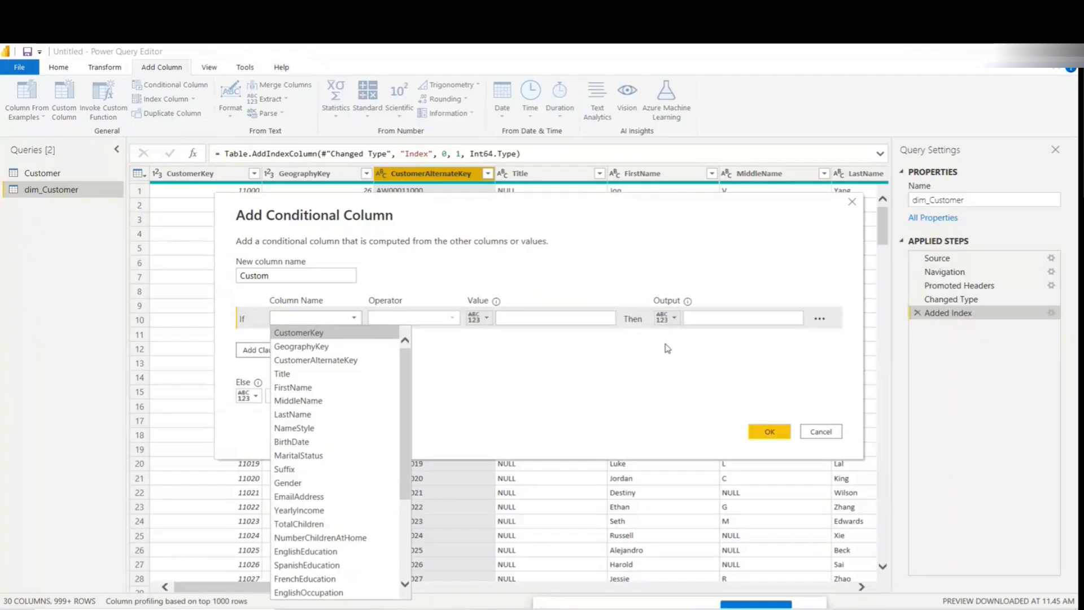
left_click(839, 436)
left_click(104, 67)
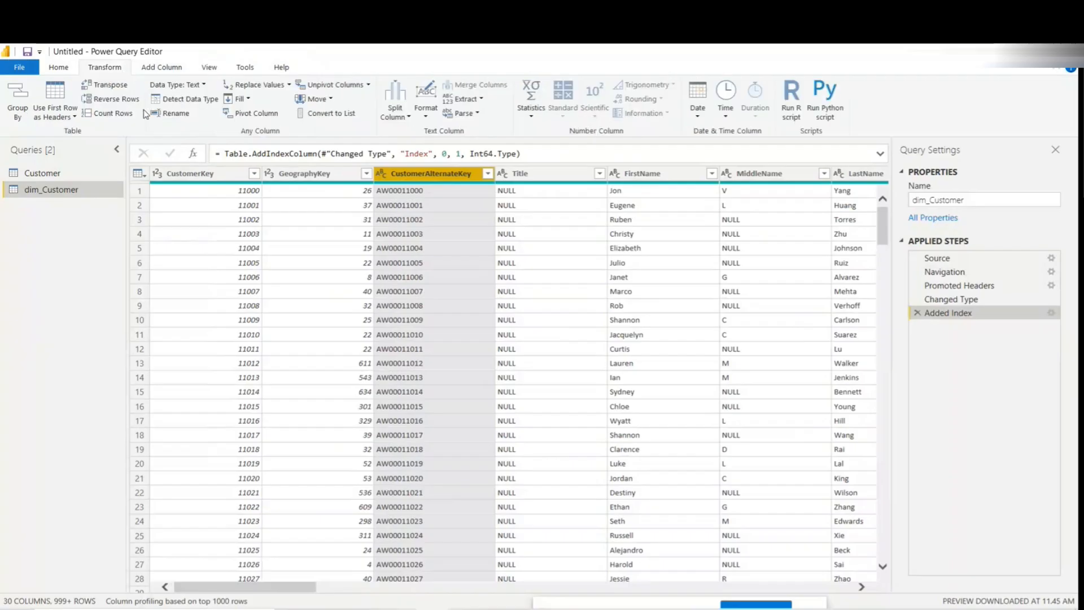
left_click(180, 69)
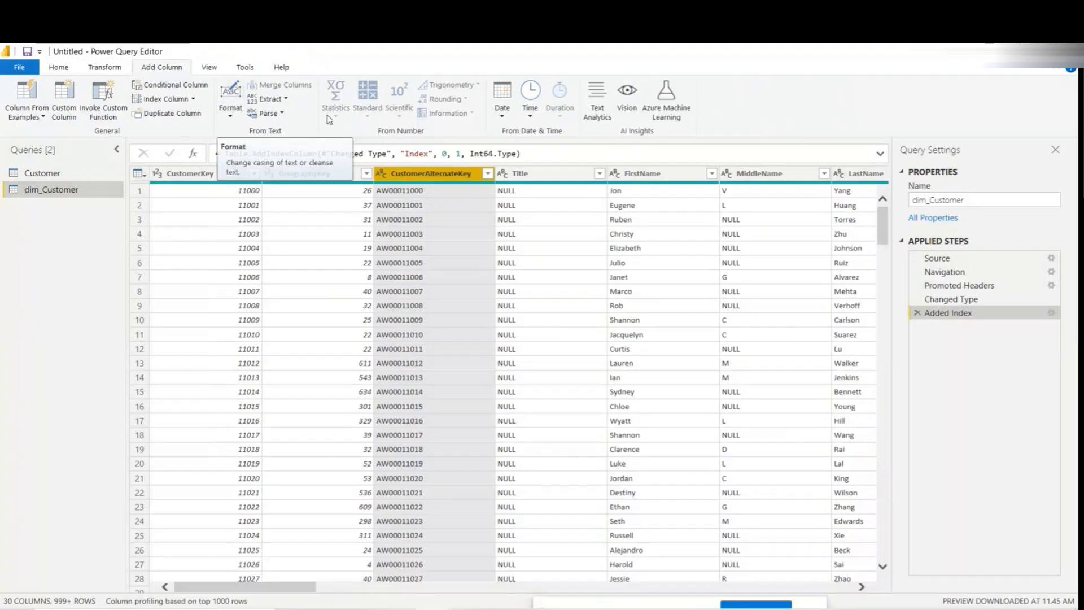
left_click(283, 114)
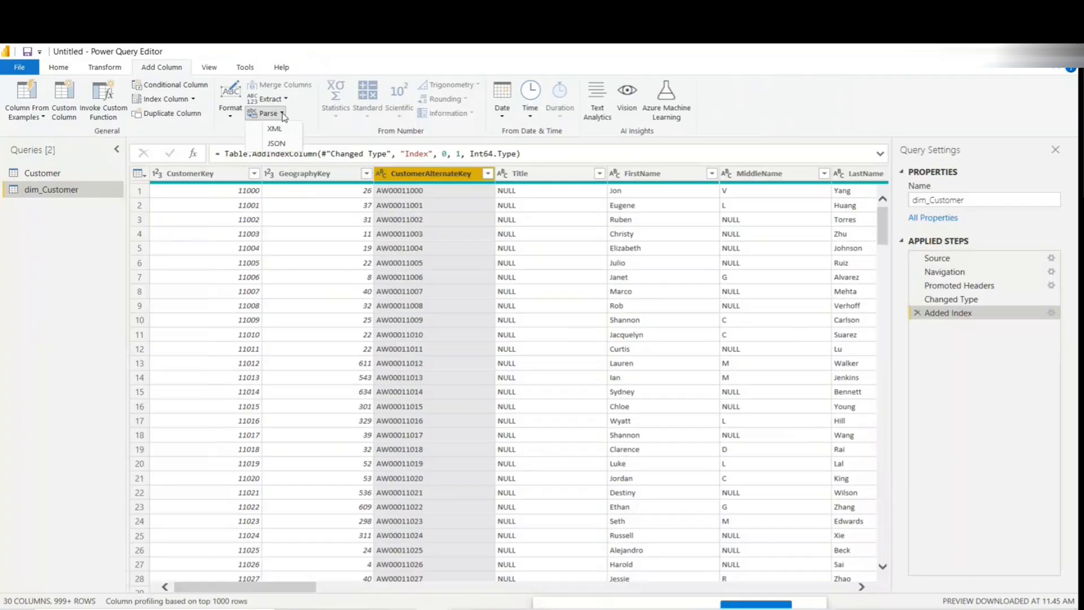
left_click(318, 129)
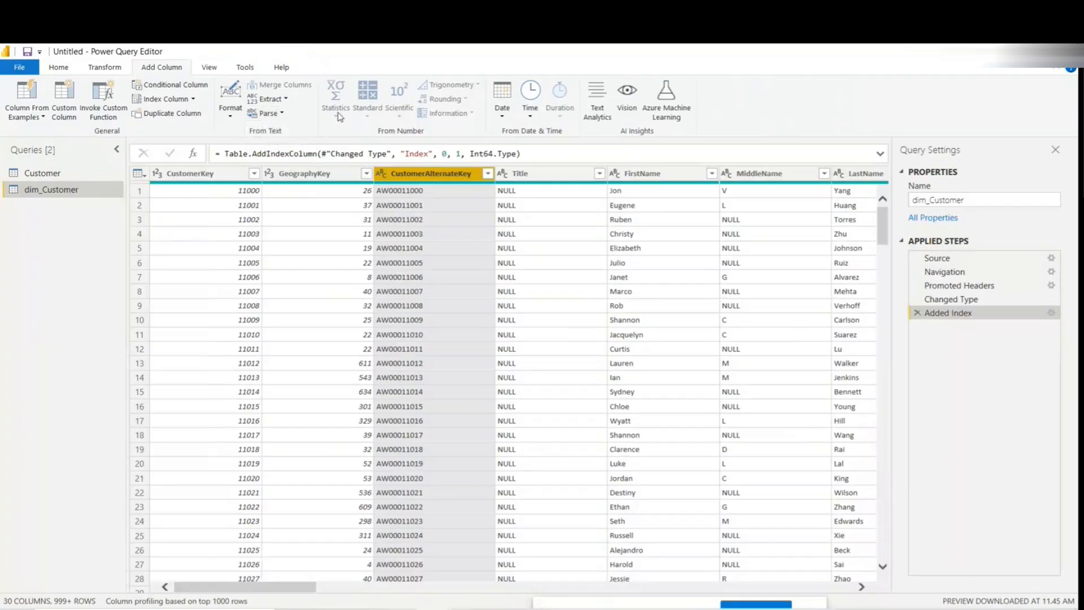
Step: Calculate the sum of the YearlyIncome column in dim_Customer, and remove the resulting Calculated Sum step
left_click(644, 173)
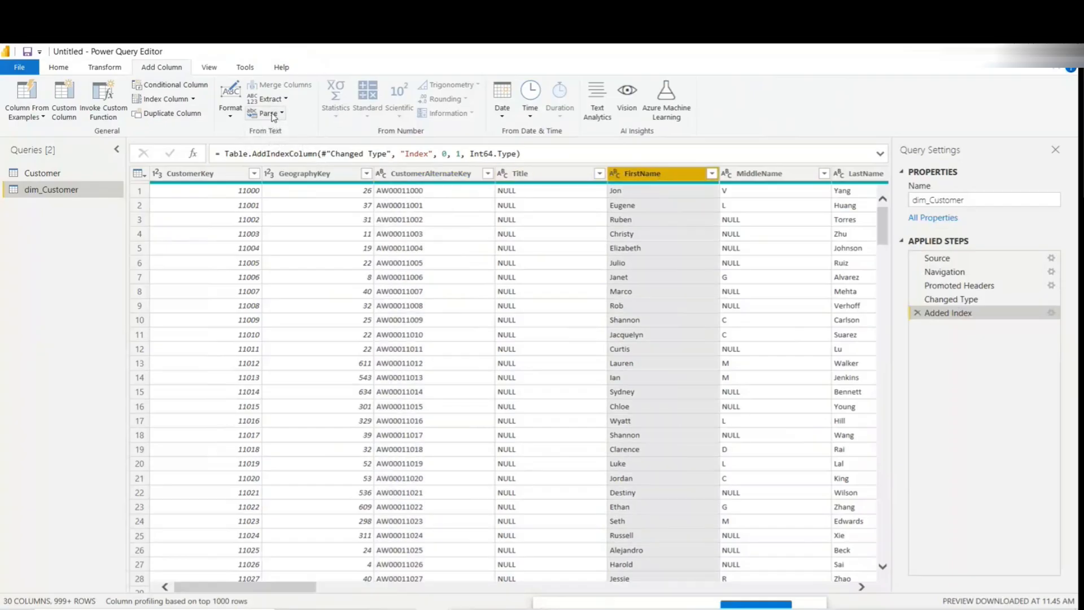
left_click_drag(285, 587, 477, 597)
left_click(457, 174)
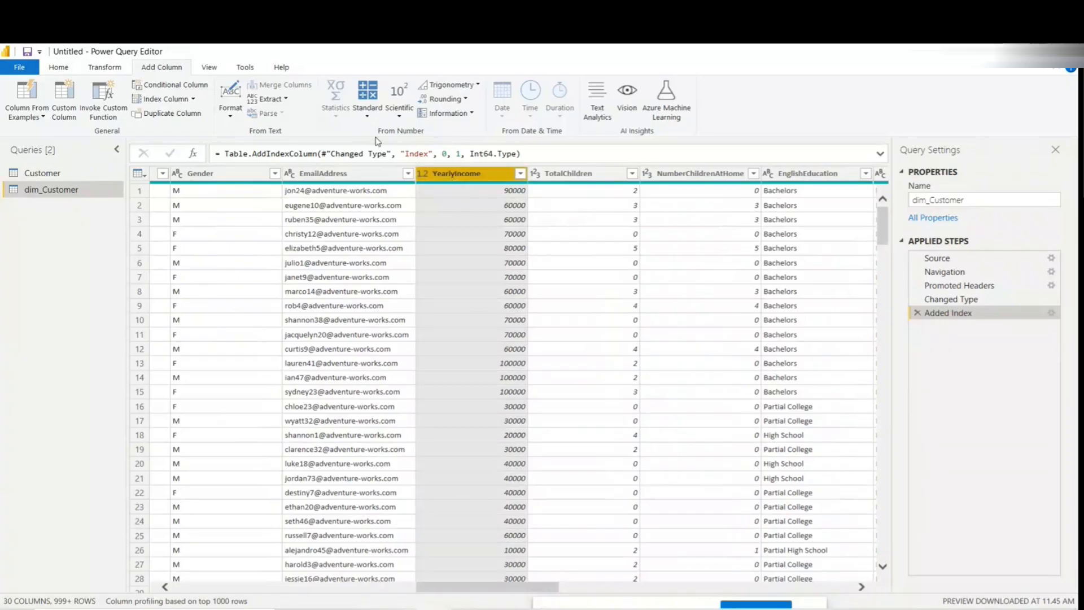
left_click(107, 68)
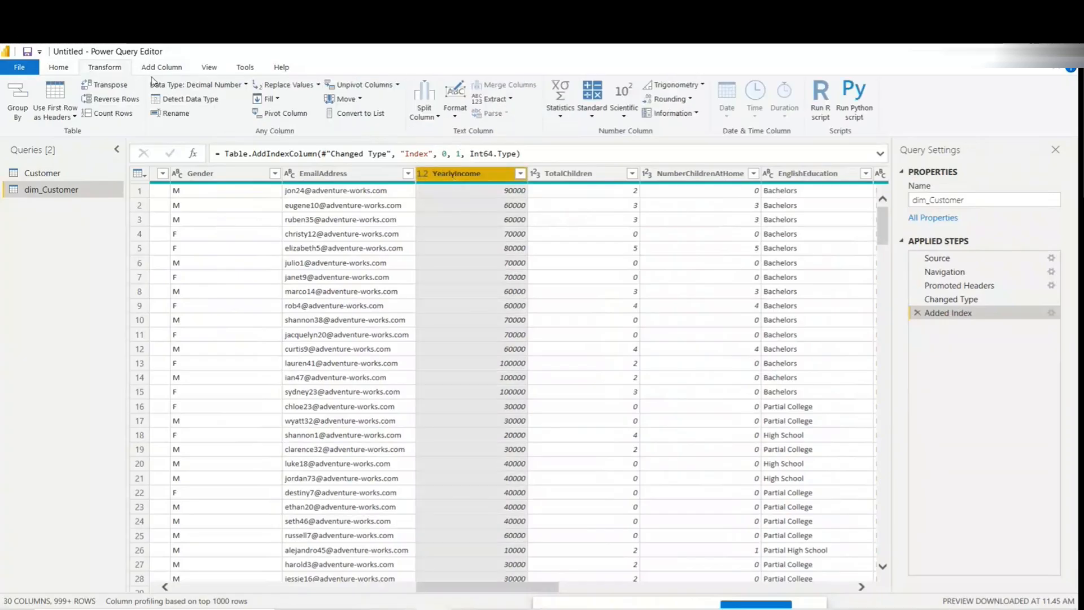
left_click(561, 114)
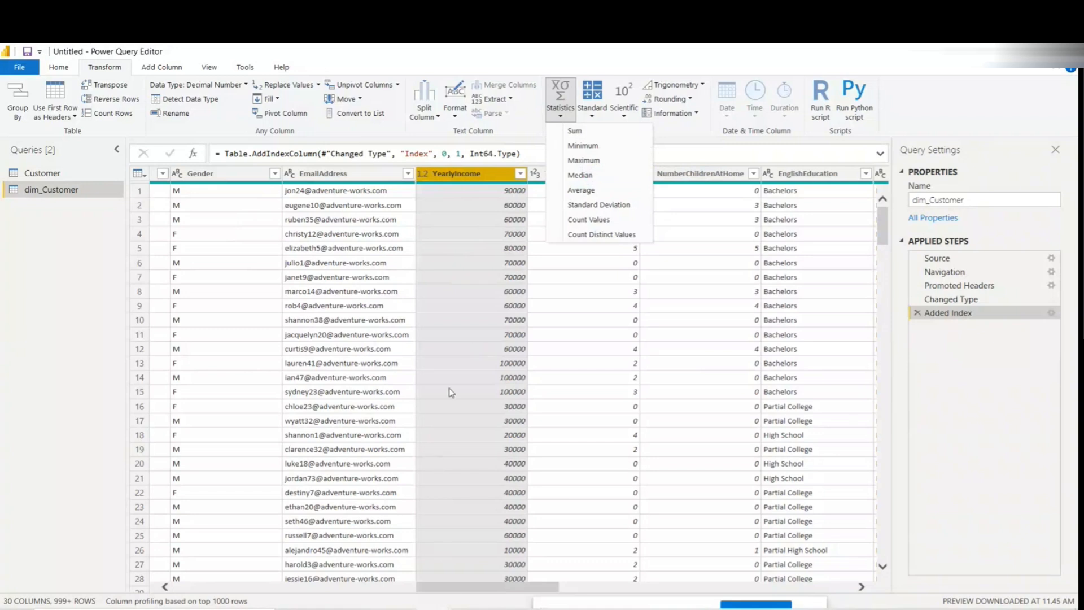
left_click(574, 131)
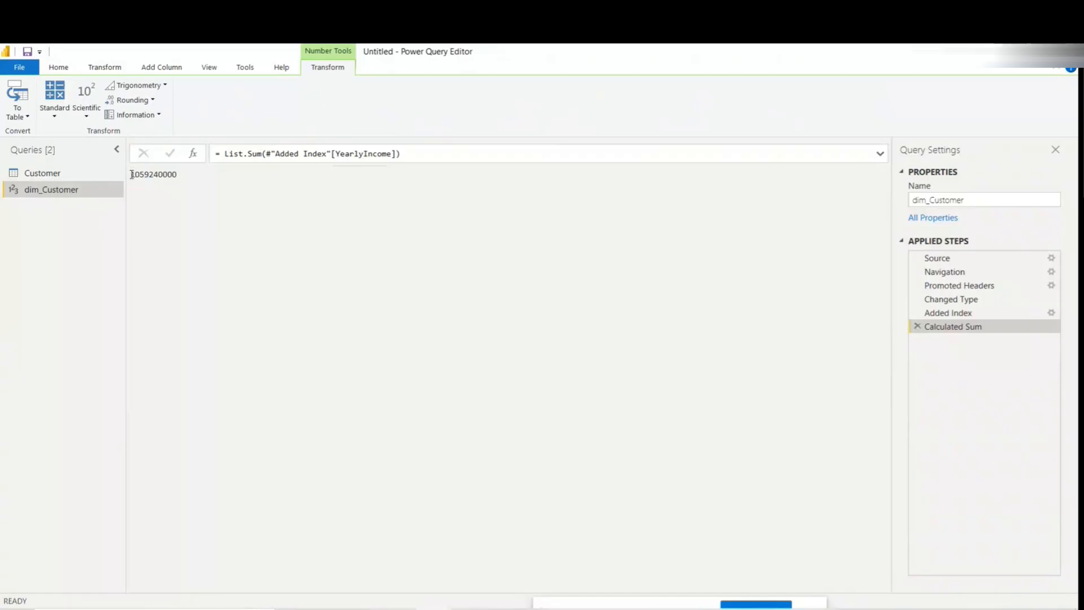
left_click_drag(131, 173, 202, 179)
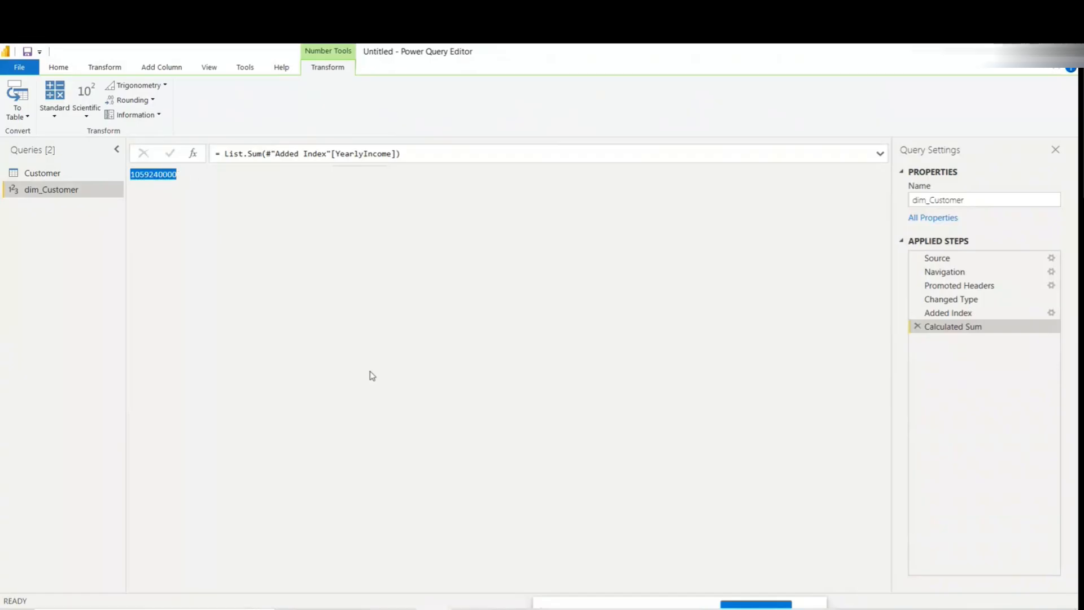
left_click(917, 326)
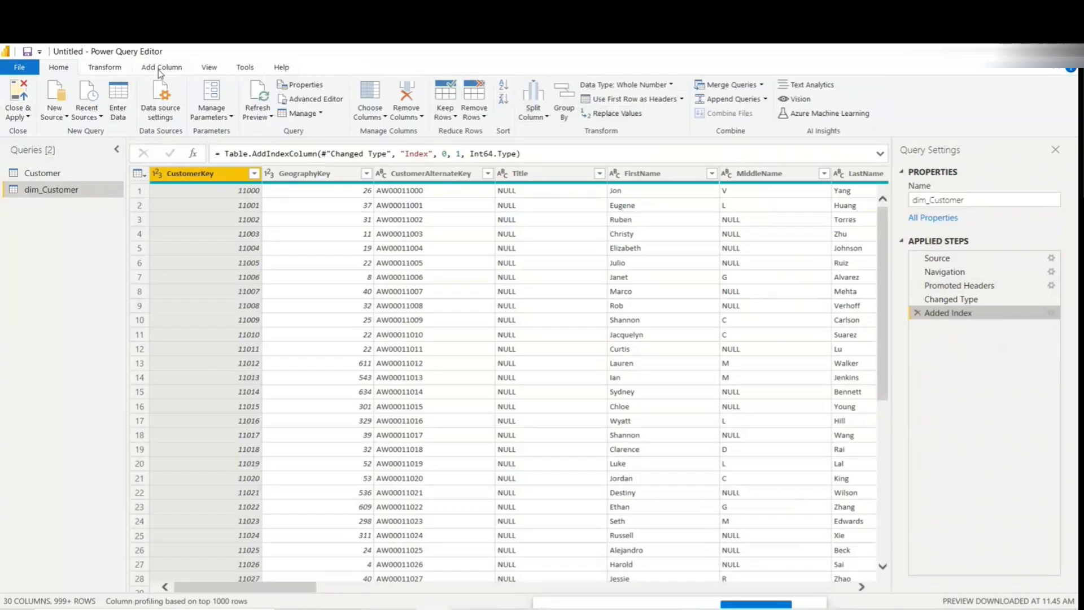
Step: Select the MaritalStatus column in dim_Customer and open the Group By settings for it
left_click(104, 67)
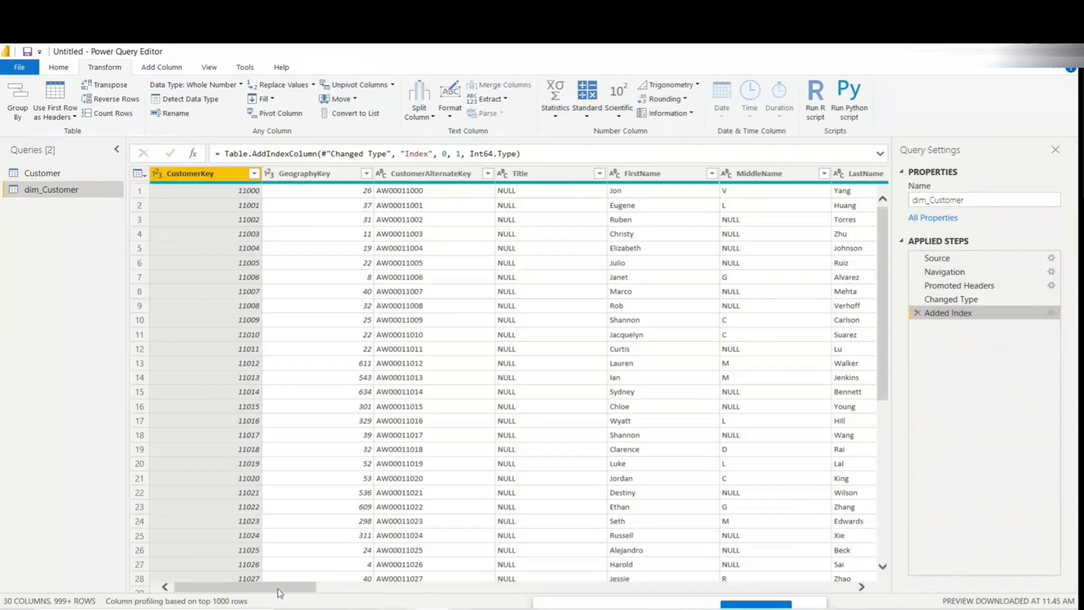
left_click_drag(279, 590, 435, 595)
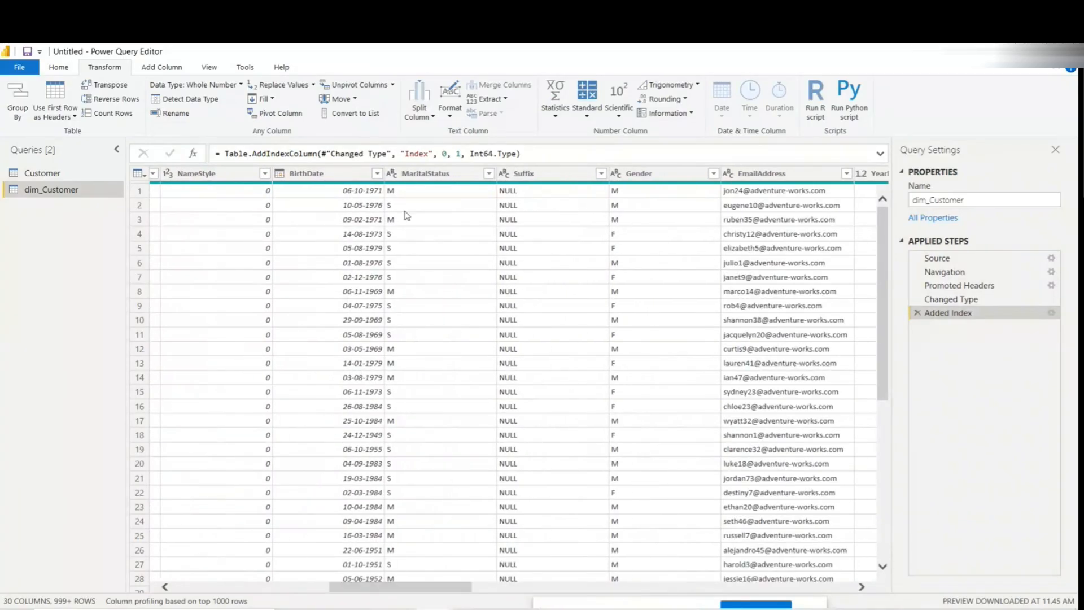
left_click(447, 178)
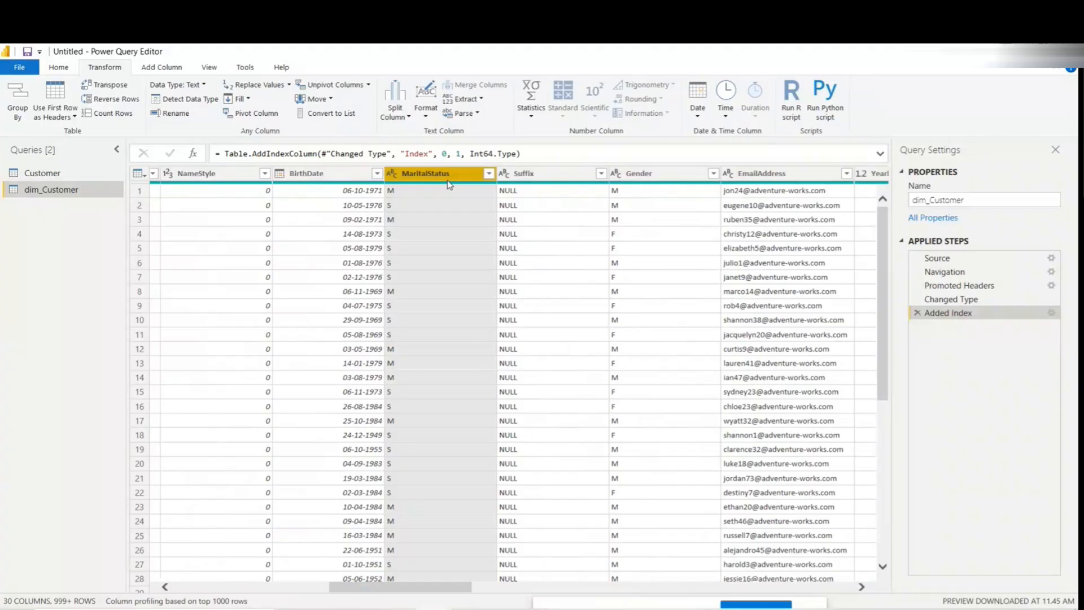
left_click(27, 102)
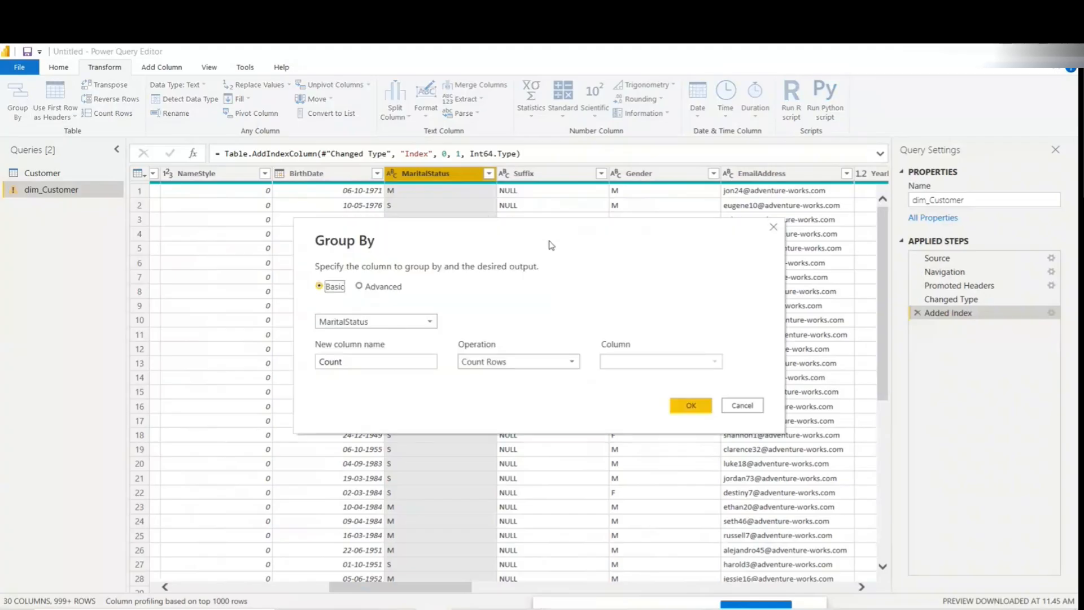
left_click_drag(552, 245, 858, 206)
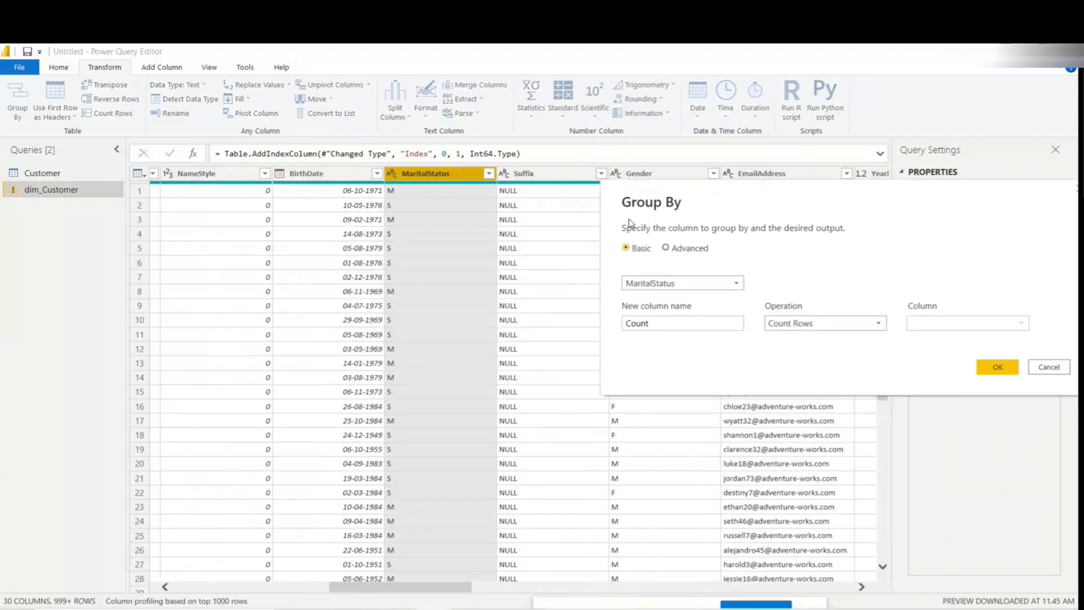
Step: Switch to Paint, start a new canvas without saving the old sketch, and draw a four-column table with a header row
left_click(435, 609)
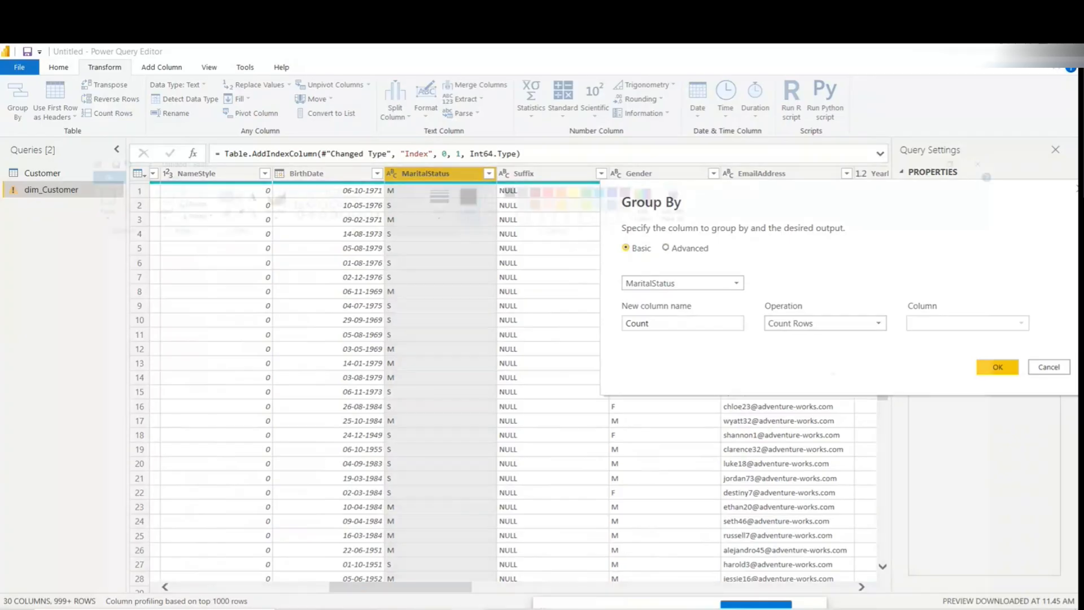
key("ctrl+n")
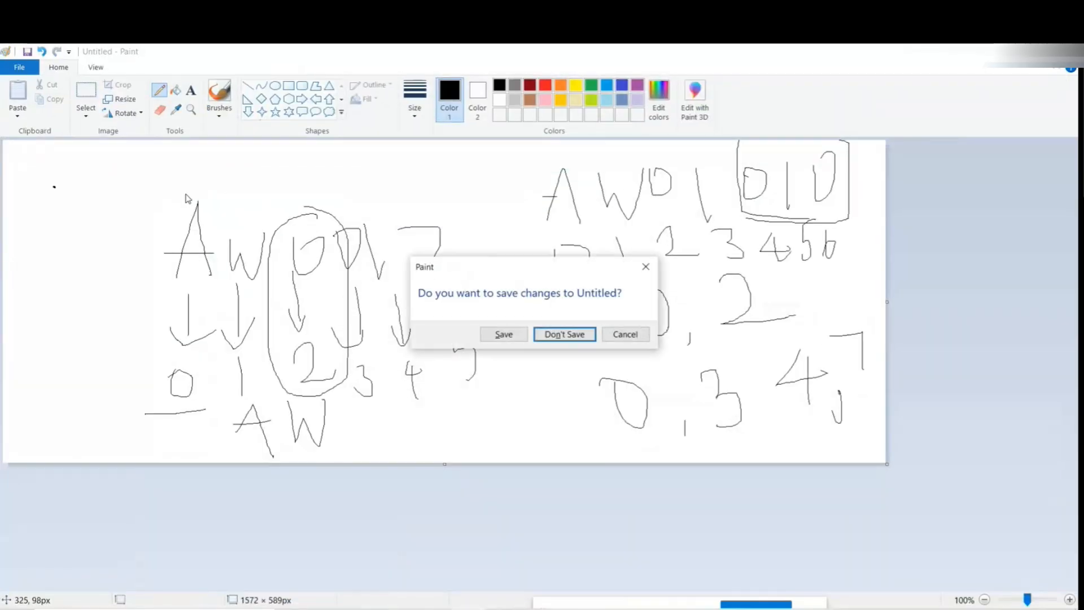
key("Return")
mouse_move(122, 403)
left_mouse_down()
mouse_move(128, 281)
mouse_move(653, 172)
mouse_move(459, 380)
mouse_move(108, 390)
left_mouse_up()
left_click_drag(127, 246, 648, 247)
left_click_drag(234, 190, 226, 335)
left_click_drag(384, 179, 403, 366)
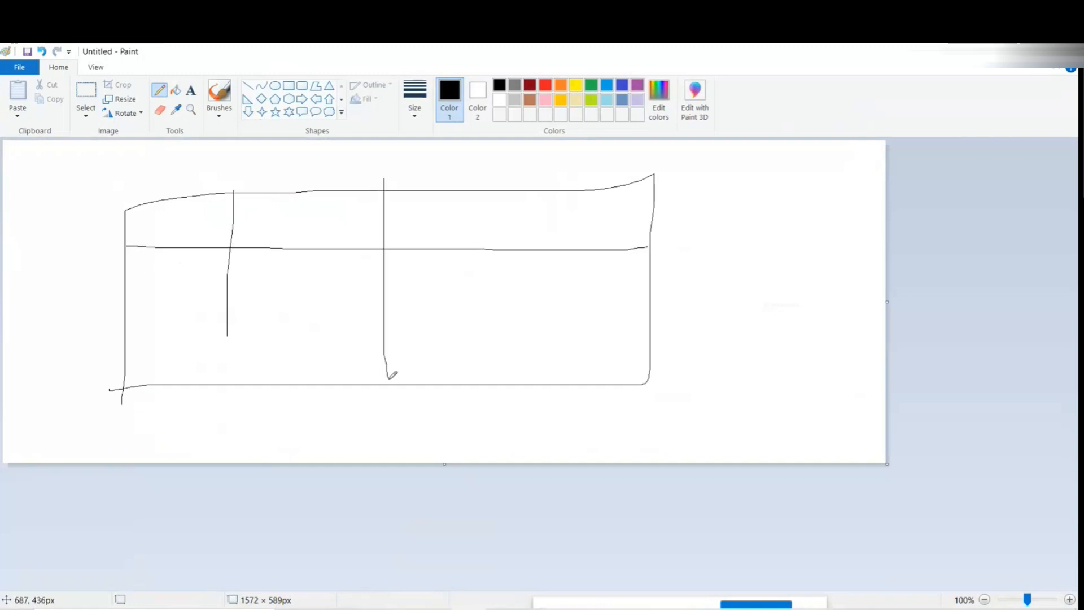
left_click_drag(542, 175, 524, 377)
Step: Handwrite the headers em, M, sal and dep across the four columns of the sketched table
mouse_move(130, 225)
left_mouse_down()
mouse_move(169, 214)
mouse_move(192, 241)
left_mouse_up()
left_click_drag(275, 207, 308, 237)
left_click_drag(435, 205, 421, 238)
mouse_move(458, 221)
left_mouse_down()
mouse_move(451, 228)
mouse_move(468, 234)
left_mouse_up()
mouse_move(477, 198)
left_mouse_down()
mouse_move(474, 236)
mouse_move(514, 205)
left_mouse_up()
mouse_move(587, 218)
left_mouse_down()
mouse_move(575, 225)
mouse_move(599, 221)
mouse_move(630, 257)
mouse_move(637, 204)
left_mouse_up()
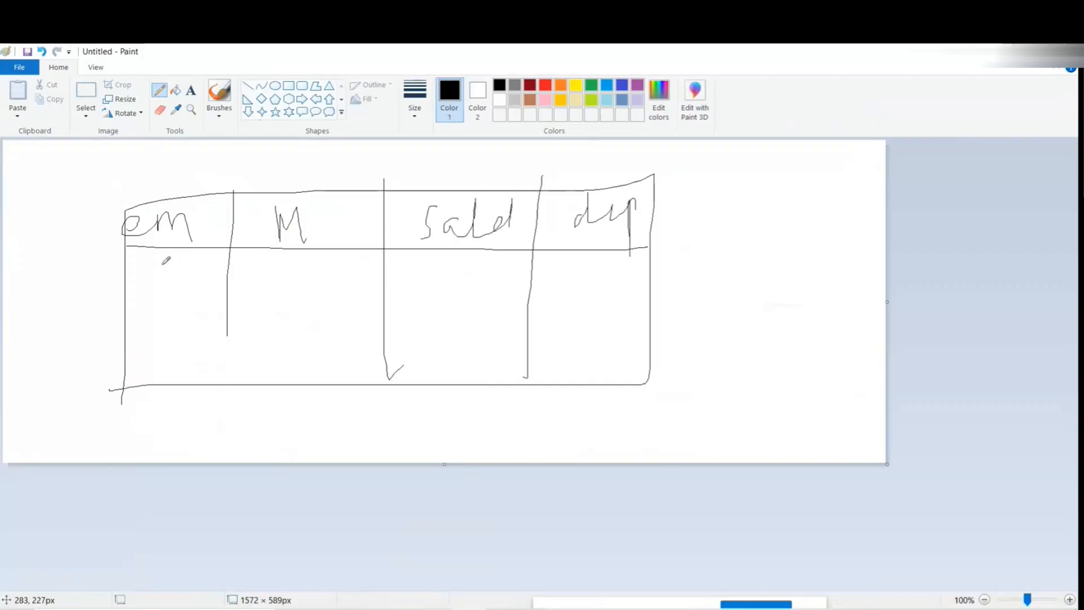
Step: Handwrite three sample rows in the M and salary columns: M with 50000, S with 250000, and M with 65000
mouse_move(285, 287)
left_mouse_down()
mouse_move(290, 262)
mouse_move(314, 285)
left_mouse_up()
mouse_move(440, 280)
left_mouse_down()
mouse_move(427, 260)
mouse_move(435, 294)
mouse_move(464, 271)
mouse_move(506, 272)
left_mouse_up()
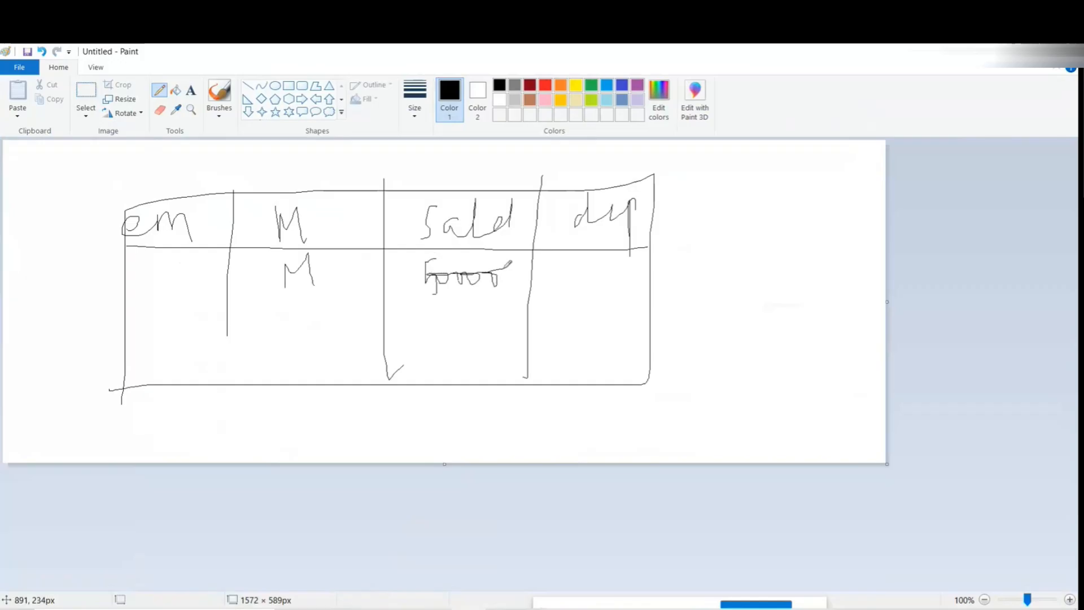
mouse_move(313, 297)
left_mouse_down()
mouse_move(301, 330)
mouse_move(338, 293)
mouse_move(259, 339)
left_mouse_up()
mouse_move(402, 303)
left_mouse_down()
mouse_move(408, 327)
mouse_move(494, 294)
left_mouse_up()
mouse_move(270, 377)
left_mouse_down()
mouse_move(281, 354)
mouse_move(299, 367)
left_mouse_up()
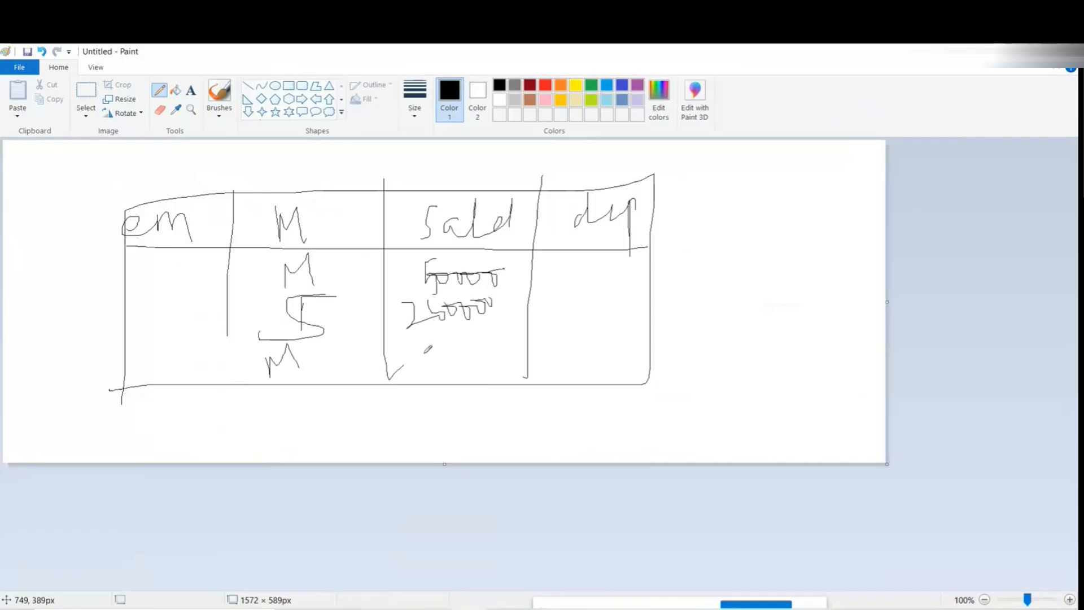
mouse_move(428, 336)
left_mouse_down()
mouse_move(383, 366)
mouse_move(409, 379)
mouse_move(484, 365)
mouse_move(481, 353)
left_mouse_up()
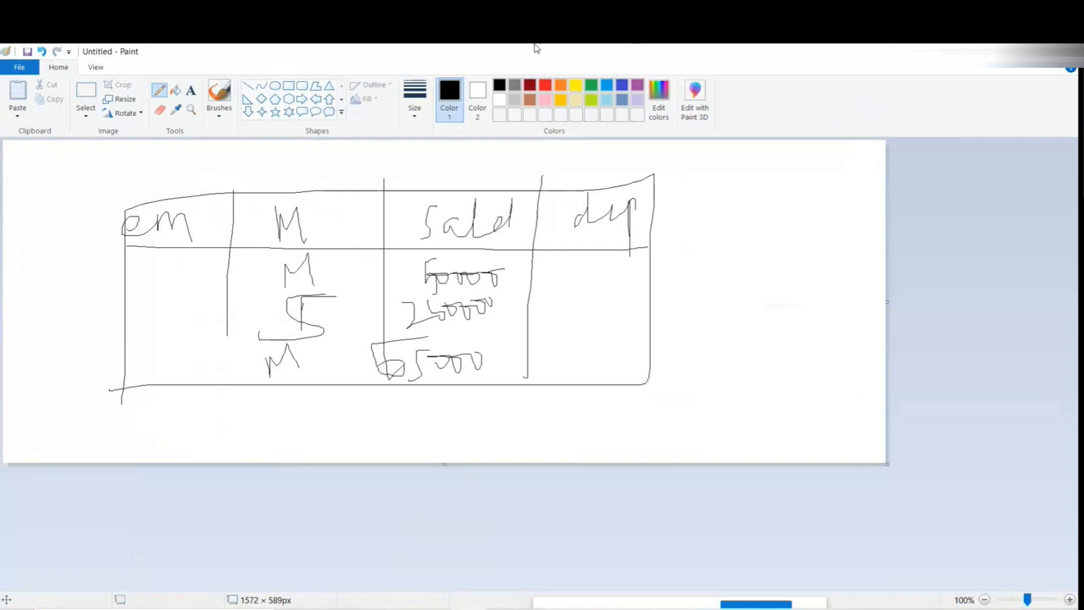
Step: Circle the M and dep headers, and sketch groups M and S beside the table with arrows to result lines
mouse_move(304, 193)
left_mouse_down()
mouse_move(277, 241)
mouse_move(318, 188)
left_mouse_up()
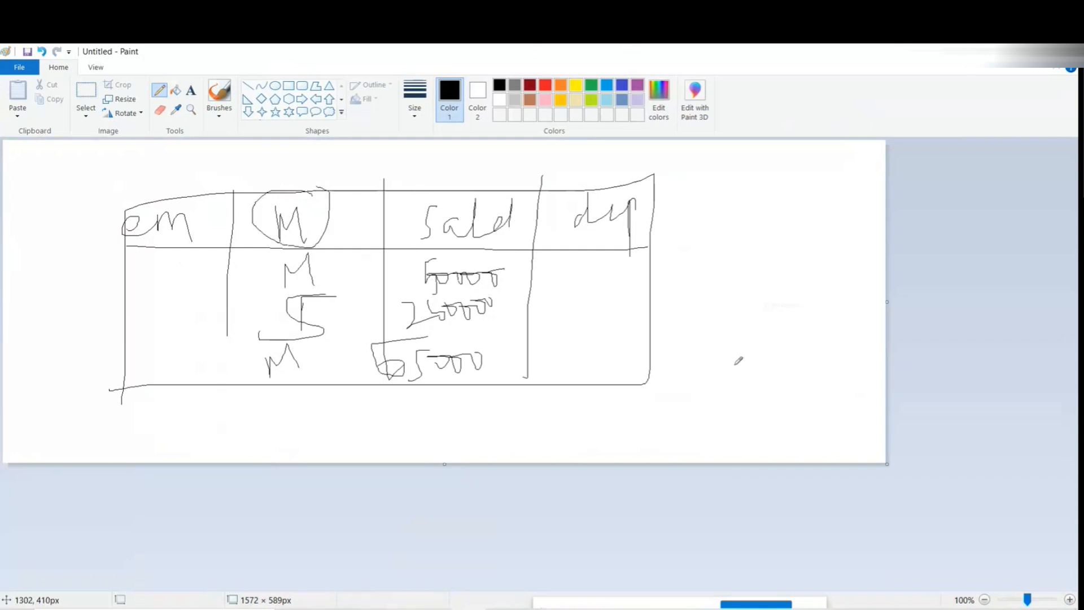
mouse_move(677, 313)
left_mouse_down()
mouse_move(719, 303)
mouse_move(726, 321)
left_mouse_up()
mouse_move(636, 187)
left_mouse_down()
mouse_move(534, 217)
mouse_move(621, 172)
mouse_move(580, 183)
left_mouse_up()
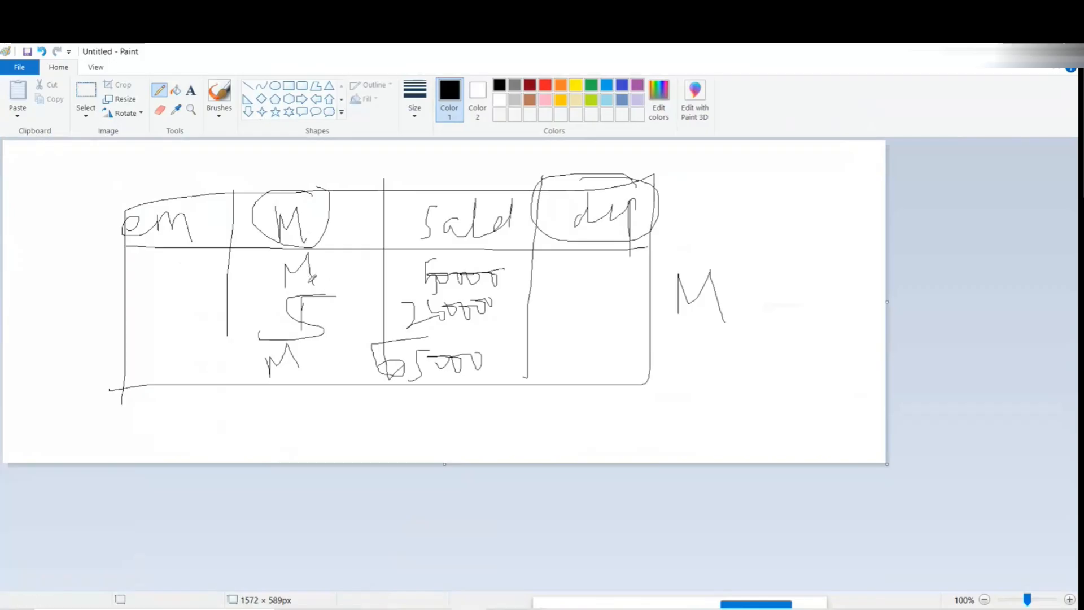
left_click_drag(734, 286, 772, 265)
left_click_drag(743, 289, 784, 269)
mouse_move(757, 247)
left_mouse_down()
mouse_move(791, 259)
mouse_move(785, 304)
mouse_move(1024, 205)
left_mouse_up()
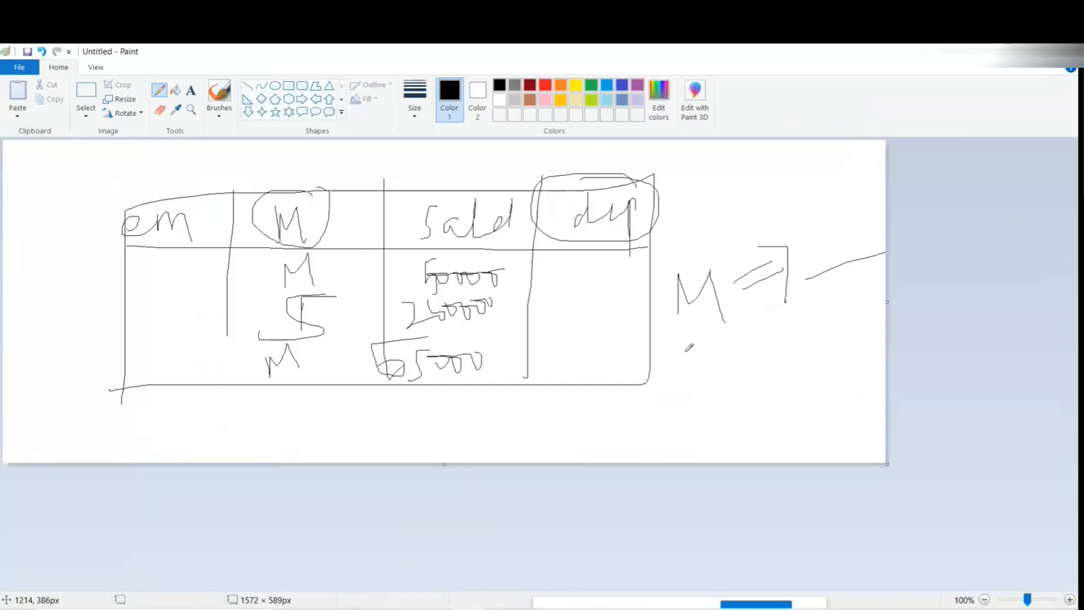
mouse_move(727, 352)
left_mouse_down()
mouse_move(701, 343)
mouse_move(706, 408)
left_mouse_up()
mouse_move(730, 378)
left_mouse_down()
mouse_move(772, 354)
mouse_move(783, 367)
left_mouse_up()
mouse_move(760, 345)
left_mouse_down()
mouse_move(778, 395)
mouse_move(891, 360)
left_mouse_up()
left_click_drag(809, 406, 926, 367)
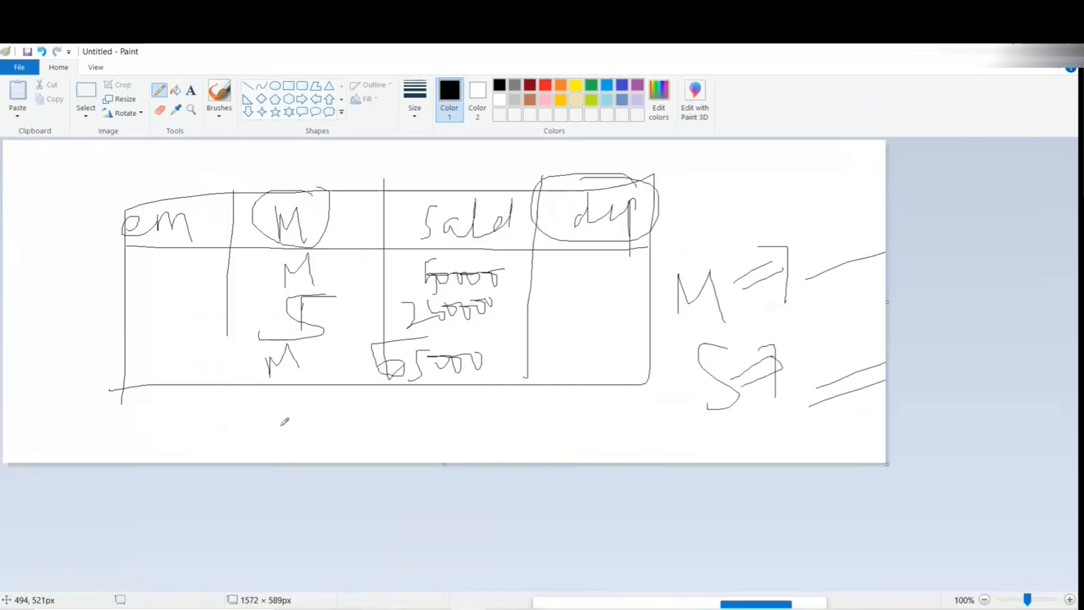
Step: Mark the salaries 50000 and 65000, and write M and S below the table with arrows to result lines
left_click_drag(280, 401, 307, 436)
mouse_move(411, 294)
left_mouse_down()
mouse_move(462, 294)
mouse_move(413, 272)
mouse_move(411, 294)
left_mouse_up()
mouse_move(498, 324)
left_mouse_down()
mouse_move(477, 344)
mouse_move(410, 335)
left_mouse_up()
mouse_move(352, 406)
left_mouse_down()
mouse_move(426, 399)
mouse_move(409, 411)
left_mouse_up()
left_click_drag(431, 412, 522, 406)
mouse_move(310, 439)
left_mouse_down()
mouse_move(335, 451)
mouse_move(310, 458)
left_mouse_up()
mouse_move(367, 440)
left_mouse_down()
mouse_move(428, 441)
mouse_move(404, 461)
mouse_move(556, 437)
left_mouse_up()
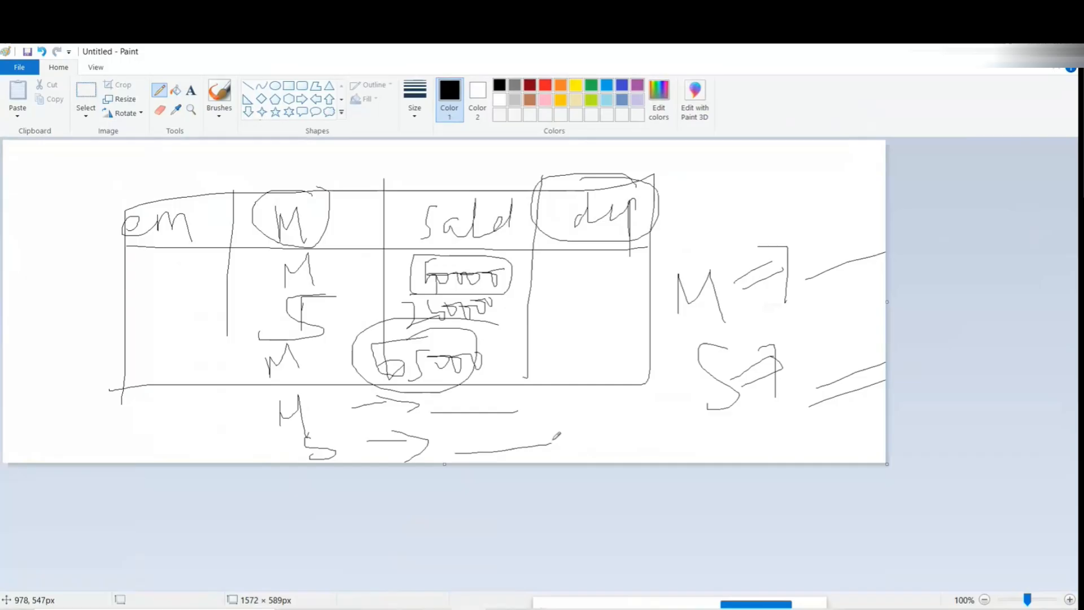
Step: Switch back to Power Query Editor, cancel the open grouping, and check which values the MaritalStatus filter lists
key("alt+Tab")
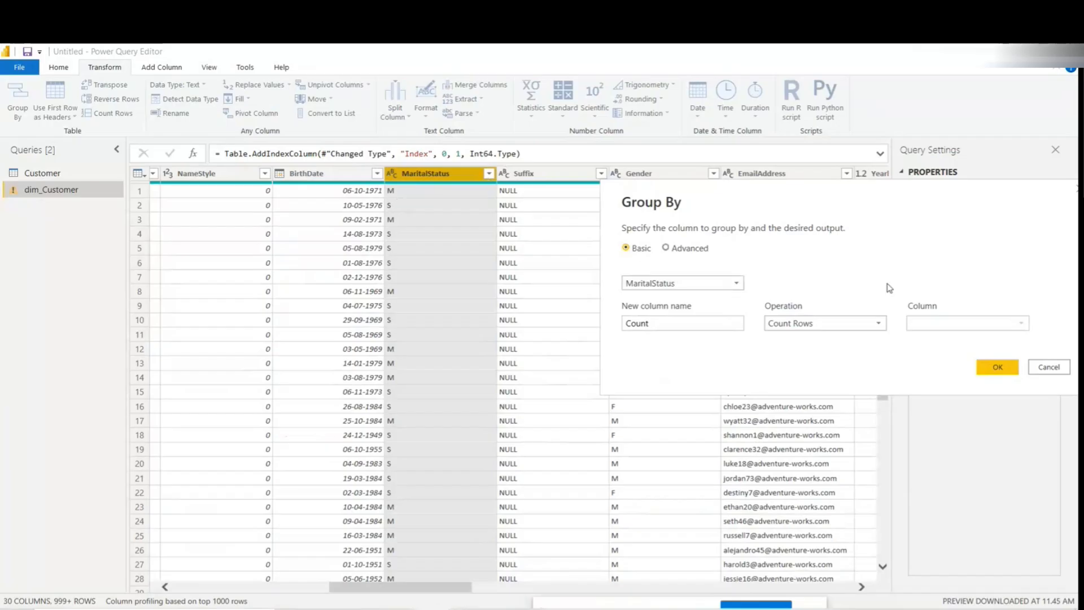
left_click(1066, 368)
left_click(488, 174)
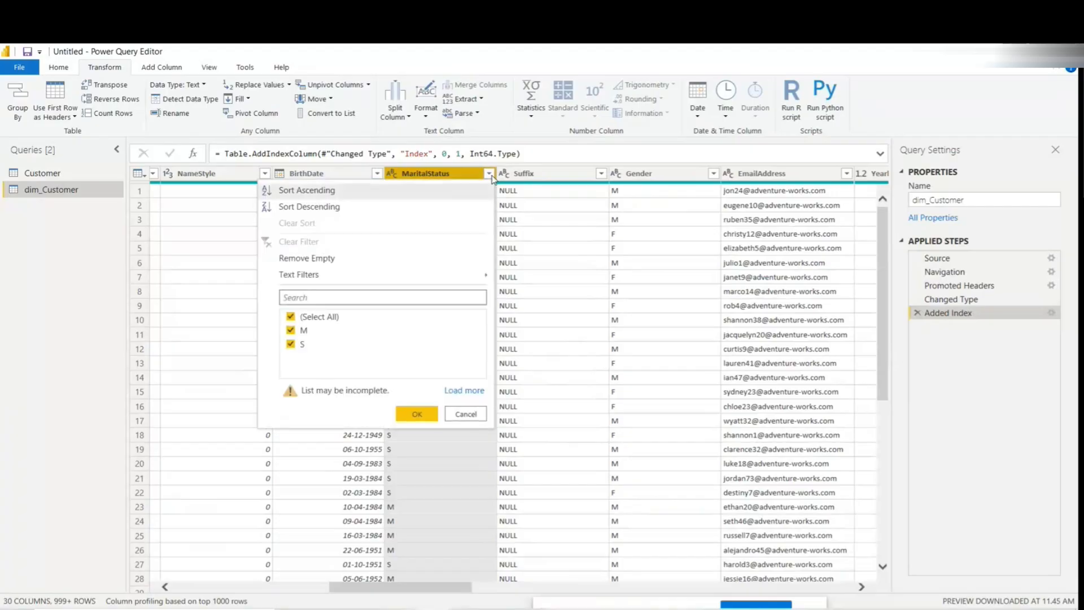
left_click(472, 416)
Step: Group dim_Customer by MaritalStatus with a Count Rows column named Count, and remove the resulting Grouped Rows step
left_click(19, 102)
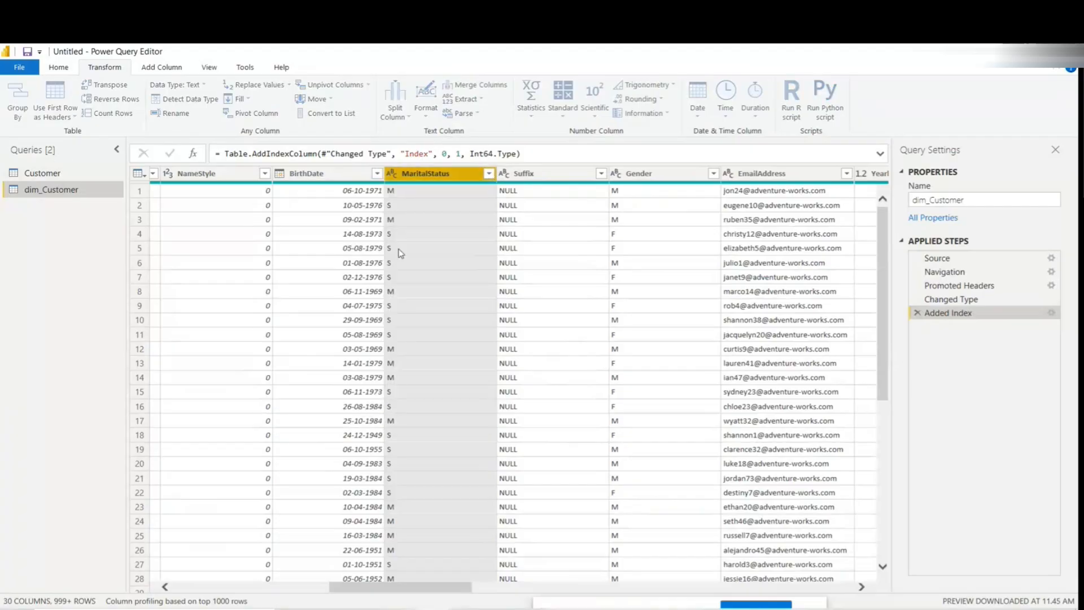
left_click(379, 362)
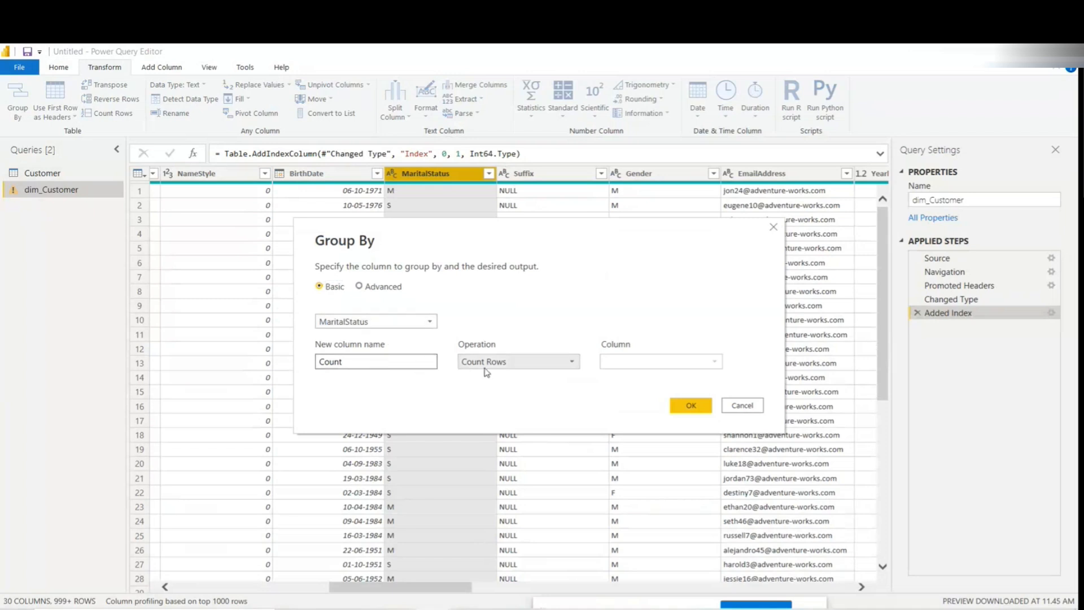
left_click(691, 405)
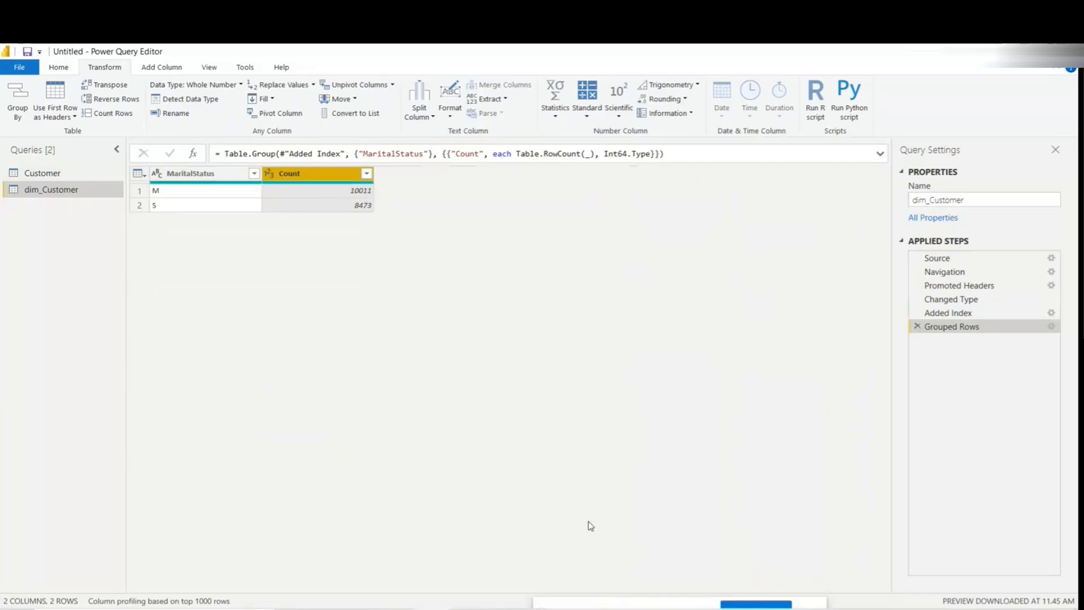
left_click(917, 326)
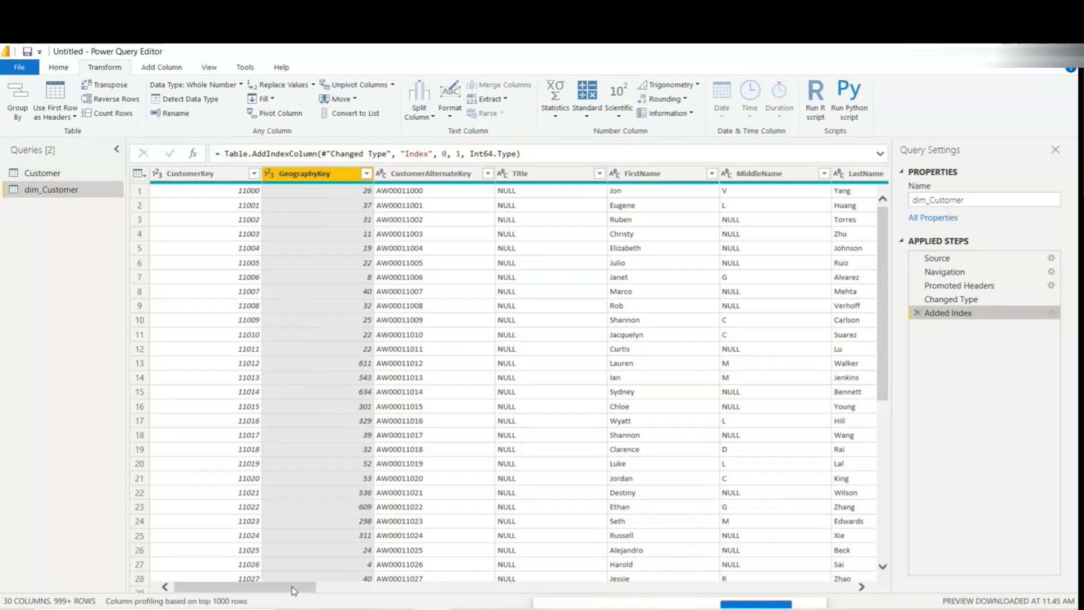
Step: Count the rows of dim_Customer, and remove the resulting Counted Rows step
left_click_drag(293, 590, 301, 591)
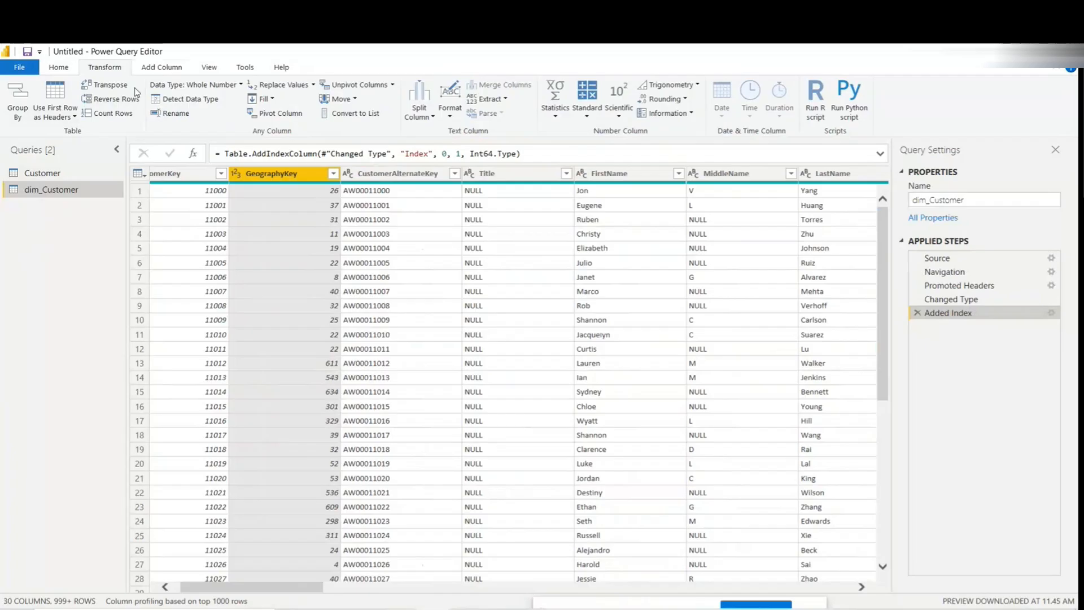
left_click(113, 113)
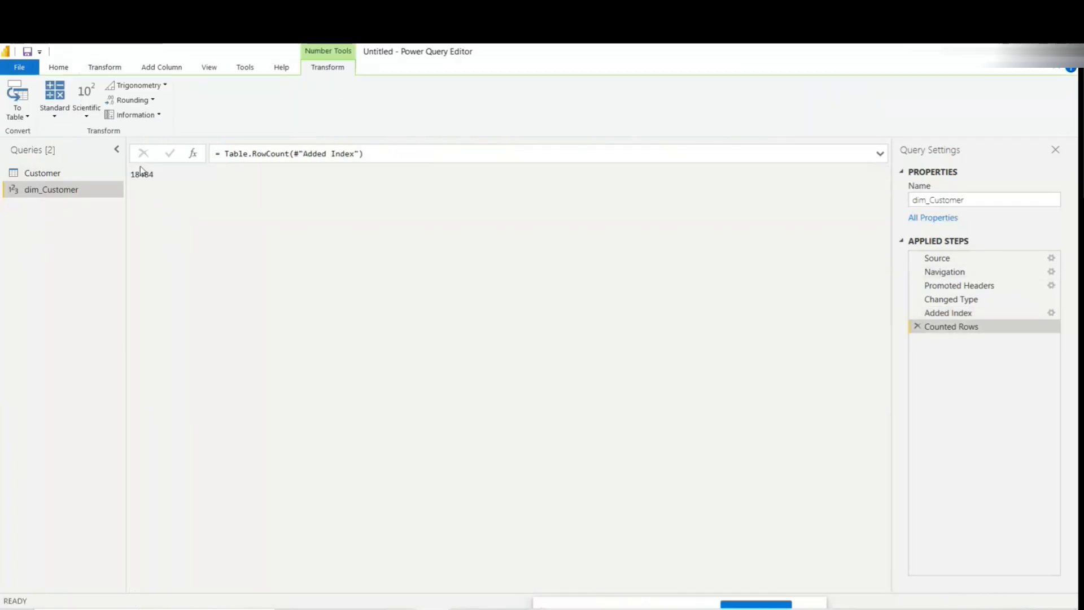
left_click(142, 174)
left_click(917, 327)
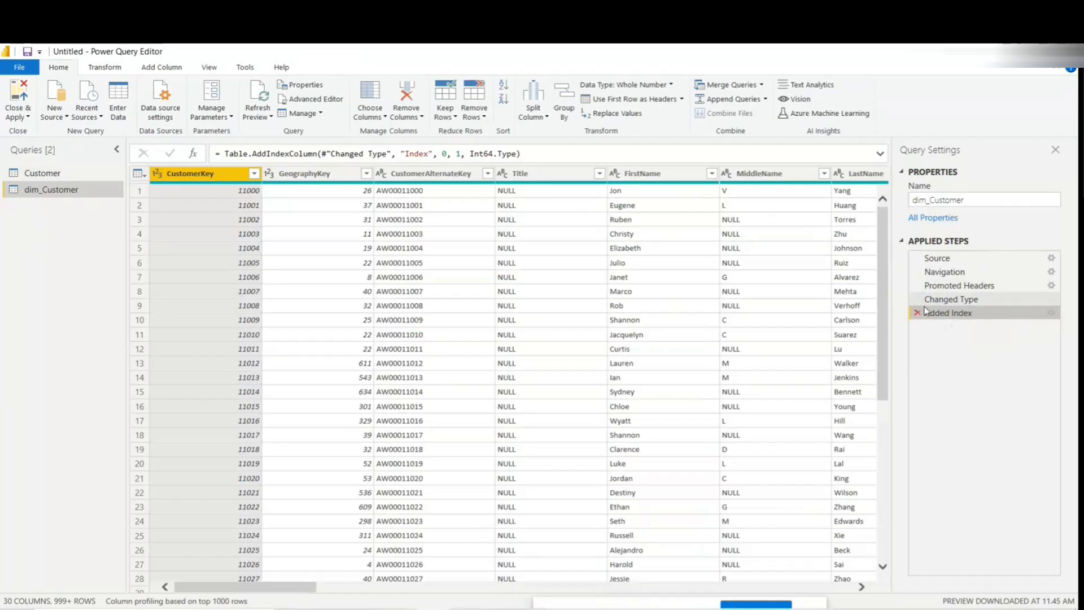
Step: Rename the Added Index applied step of dim_Customer to "Index value added"
right_click(953, 317)
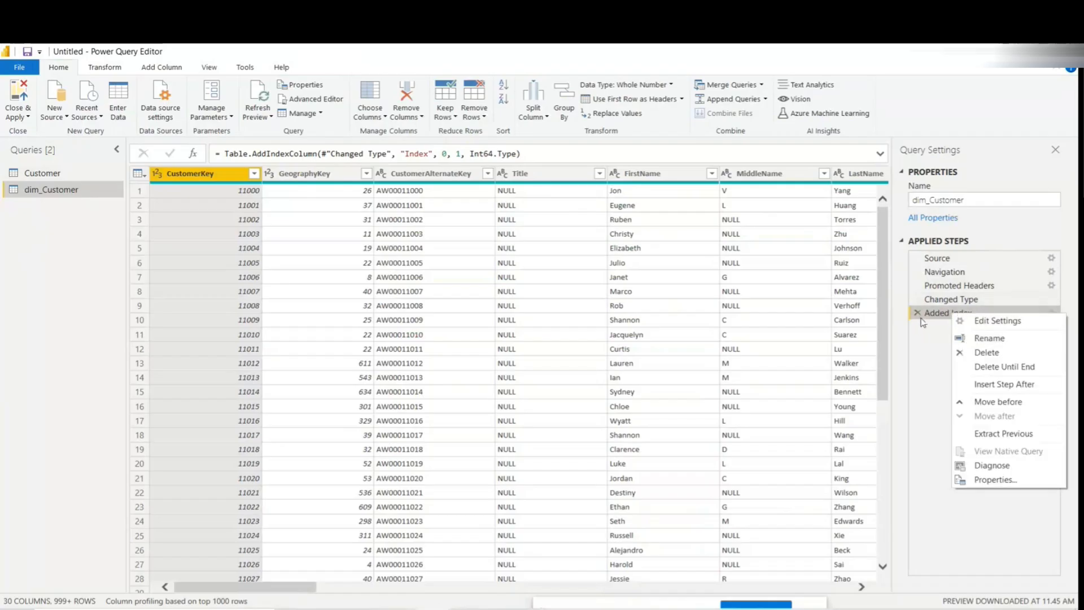
right_click(924, 319)
right_click(926, 319)
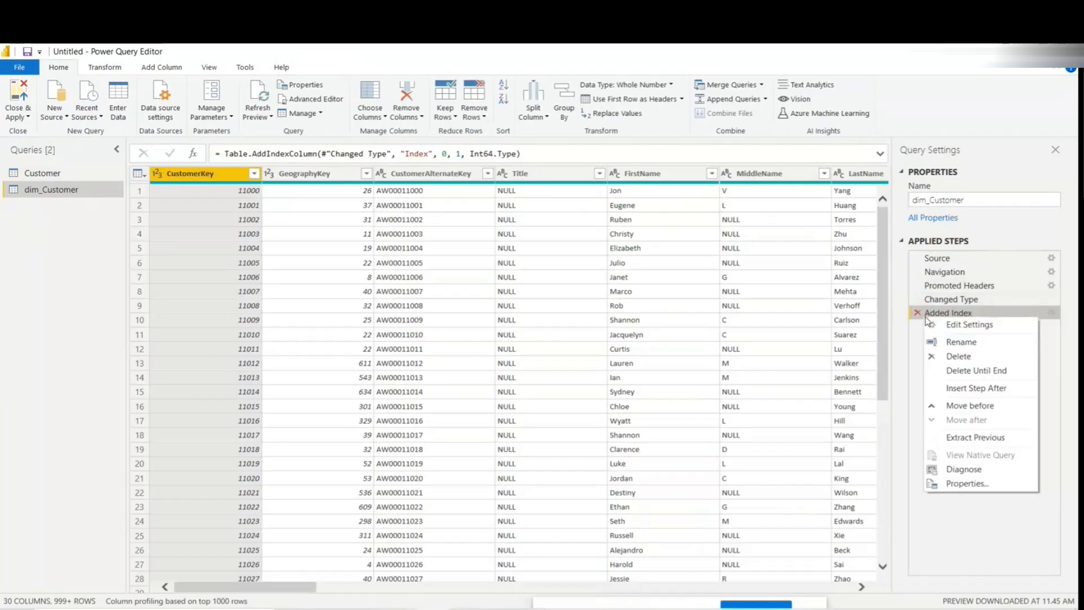
left_click(967, 342)
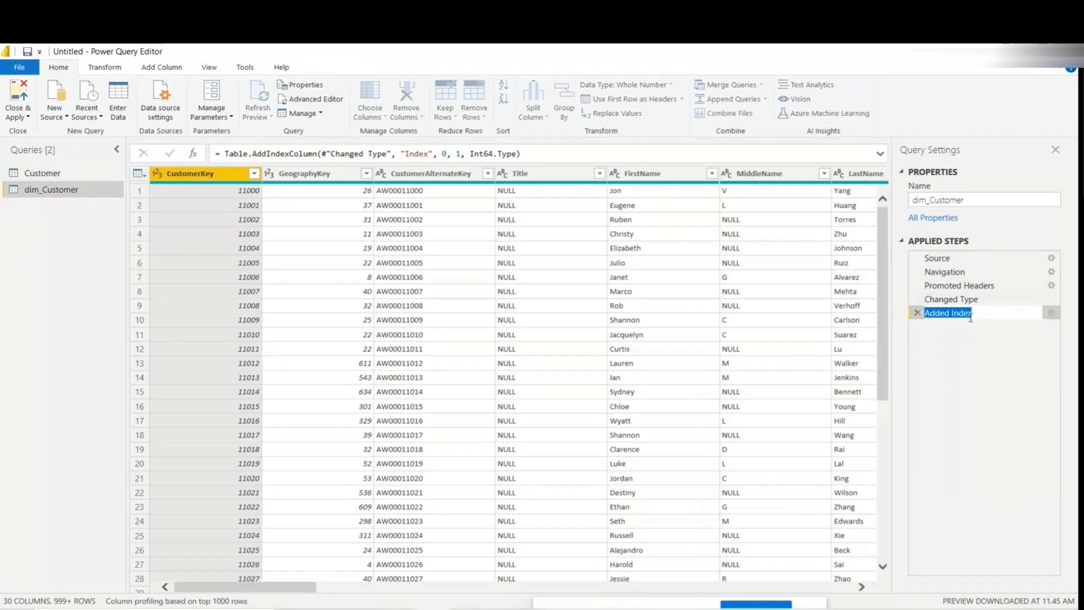
type("Index value added")
key("Return")
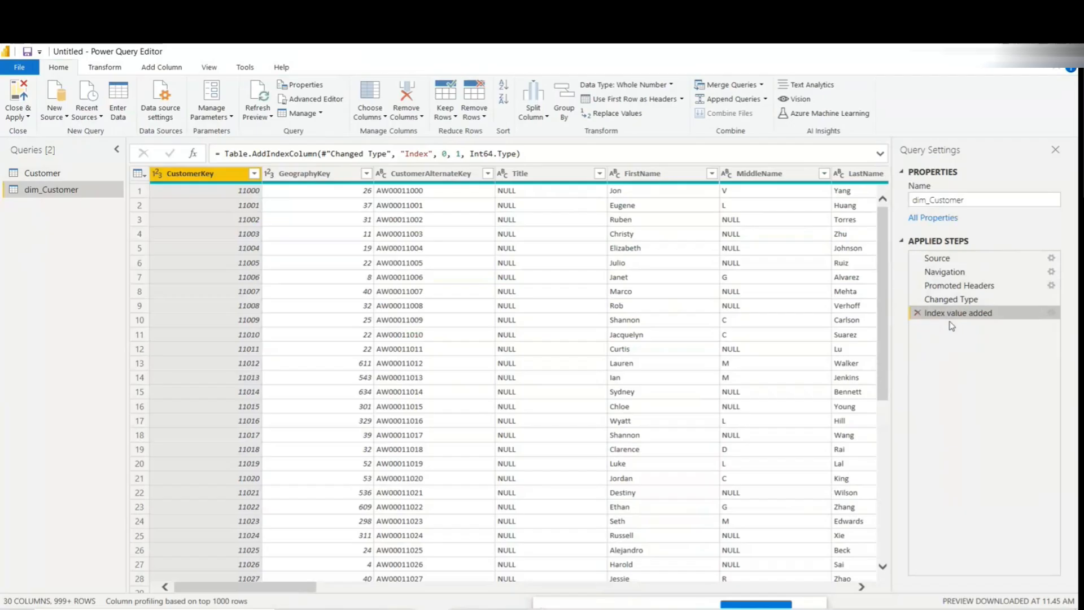
right_click(962, 311)
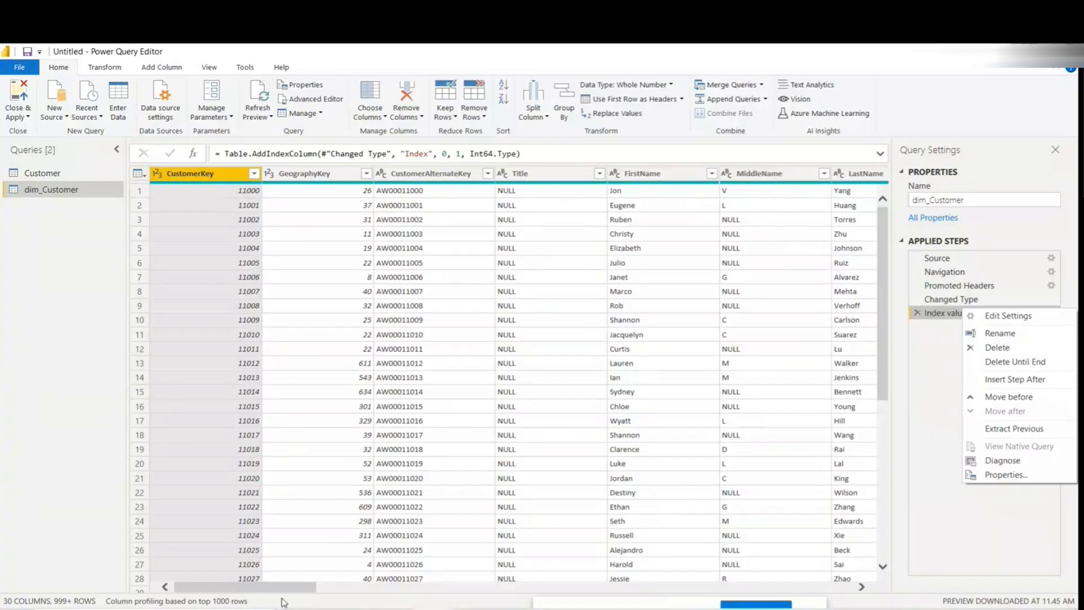
Step: Merge the FirstName and LastName columns without a separator, and remove the resulting Merged Columns step
left_click_drag(283, 589, 310, 596)
left_click(509, 180)
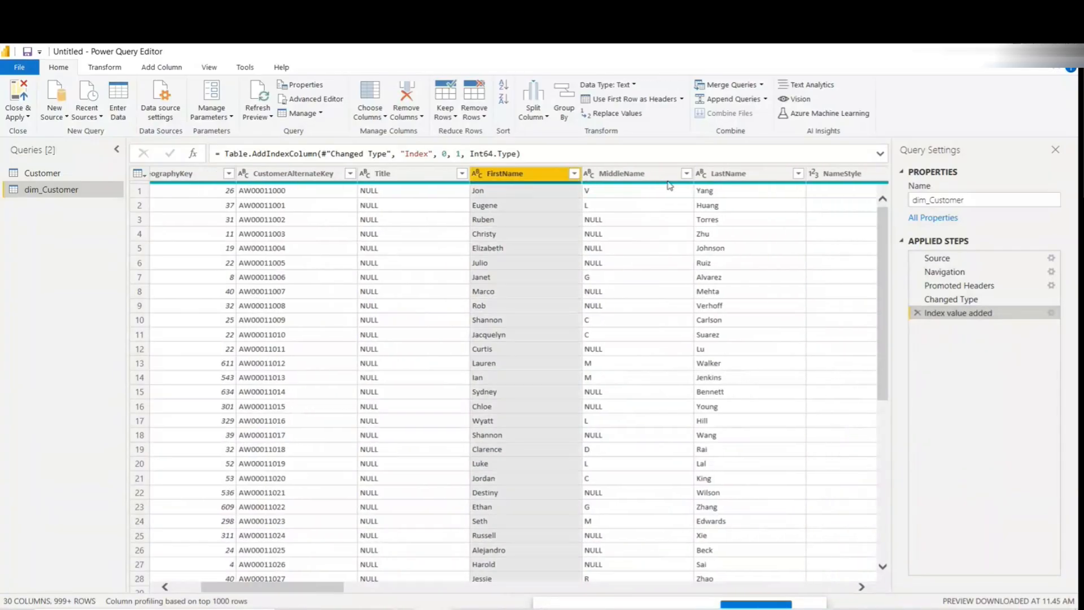
left_click(735, 178, "ctrl")
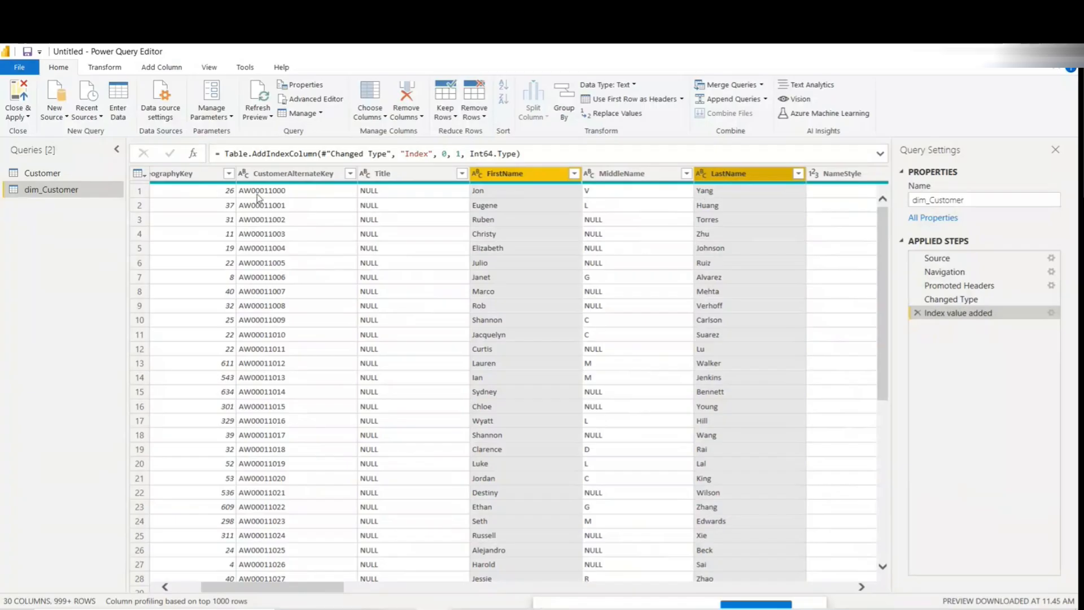
left_click(97, 69)
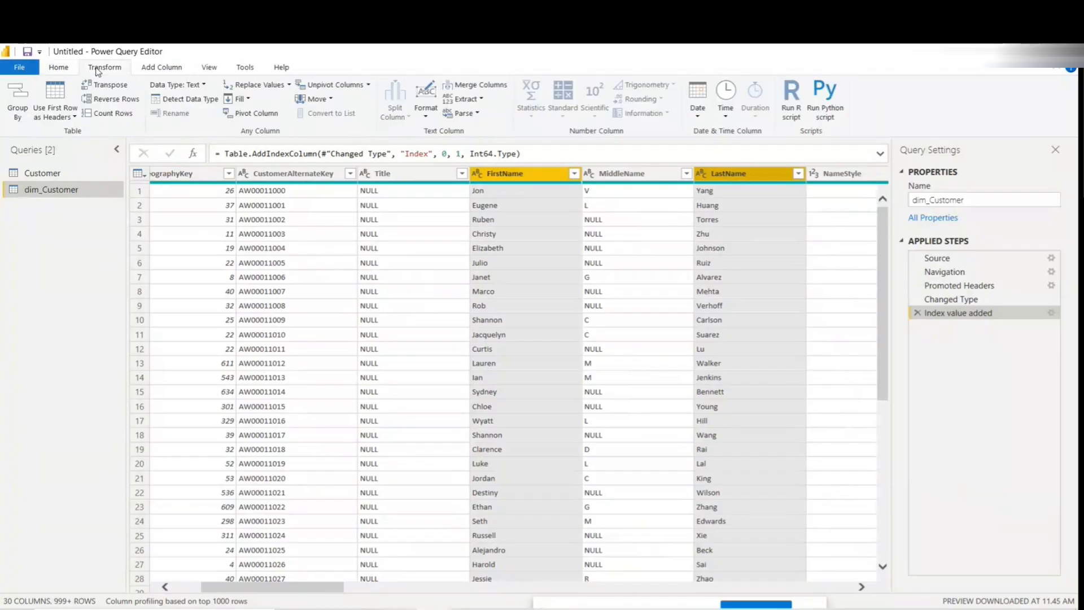
left_click(474, 86)
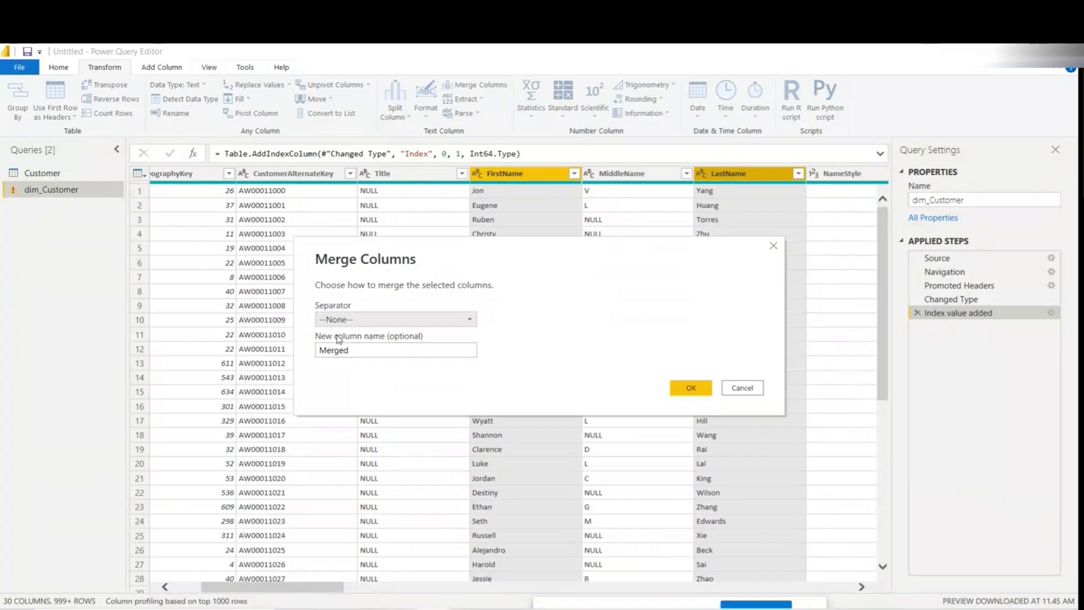
left_click(709, 389)
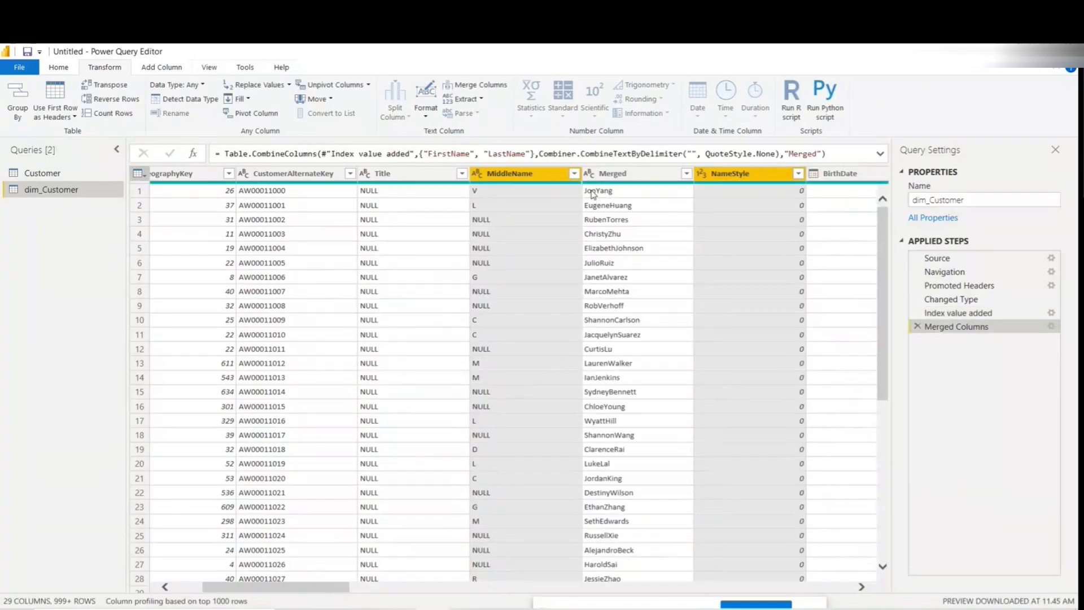
left_click(917, 326)
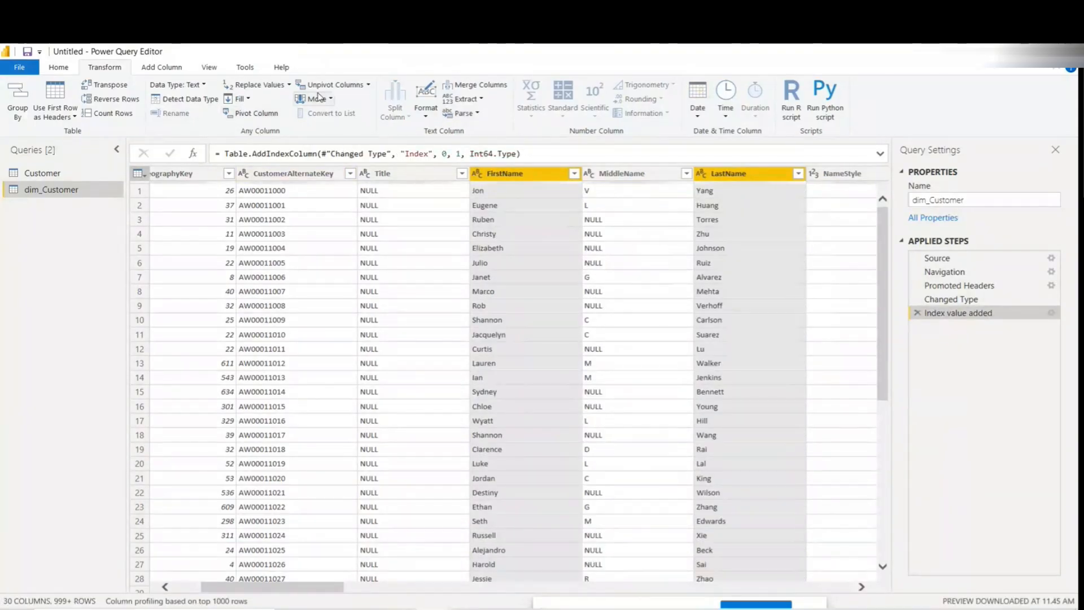
Step: Merge the FirstName and LastName columns with a Space separator into a column named Merged
left_click(494, 85)
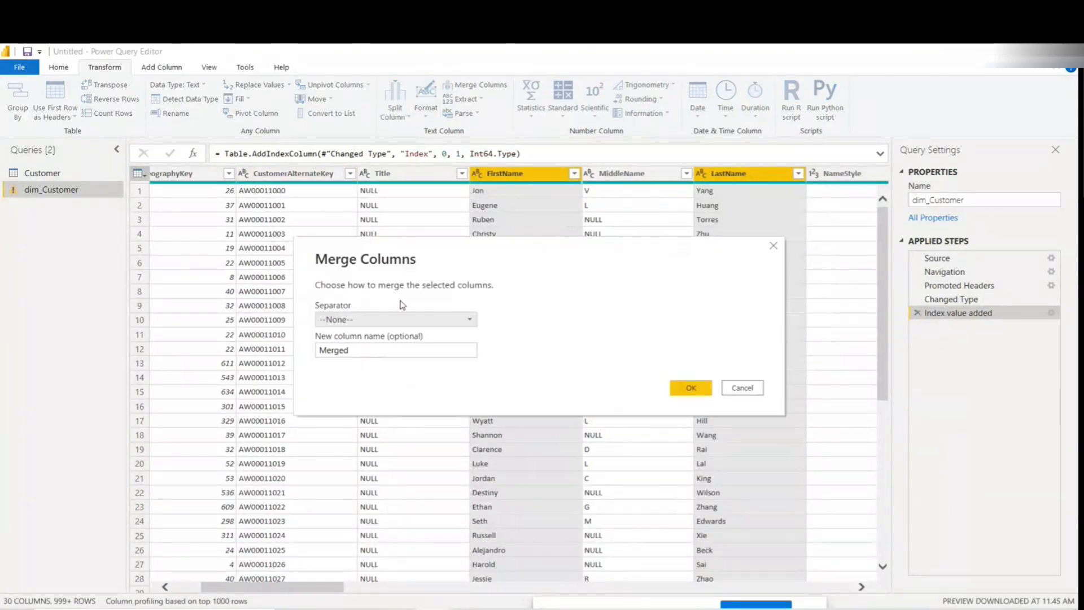
left_click(383, 320)
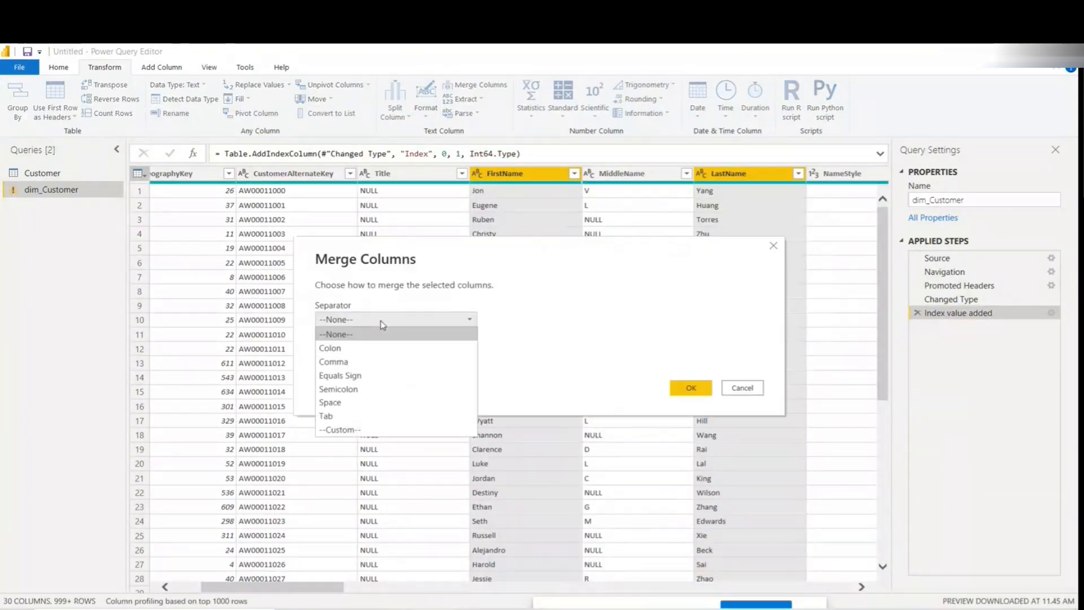
left_click(353, 403)
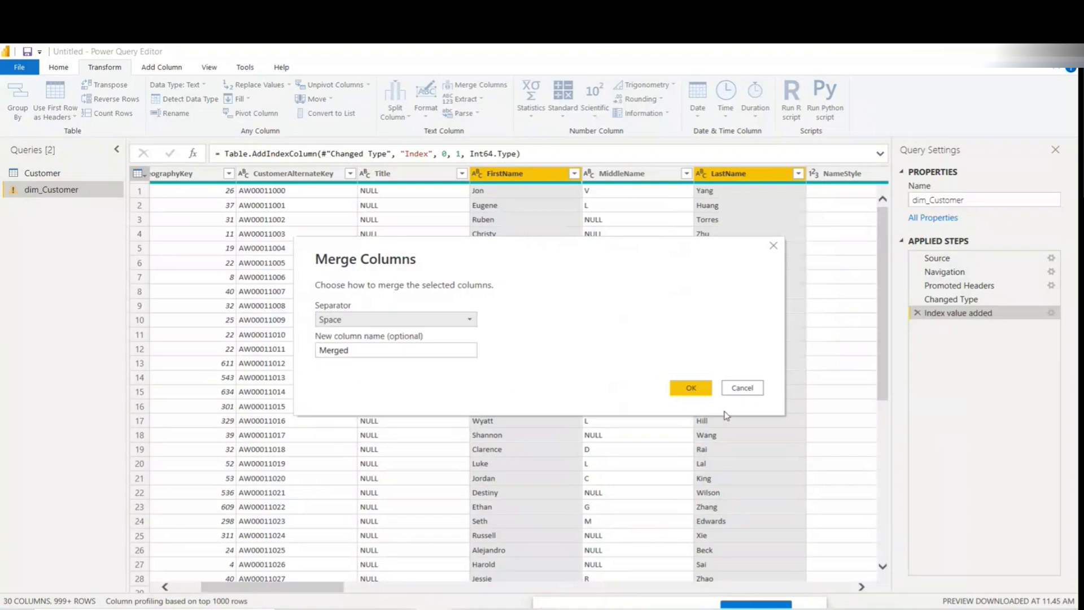
left_click(697, 387)
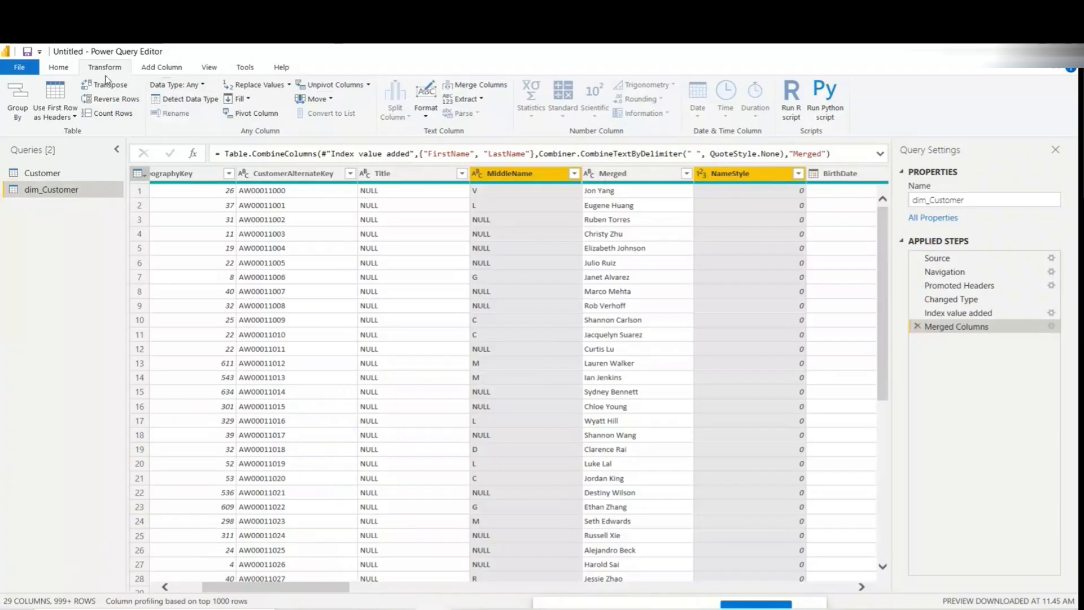
Step: Try to add the Excel workbook "Week 1 data file" as a new source
left_click(59, 67)
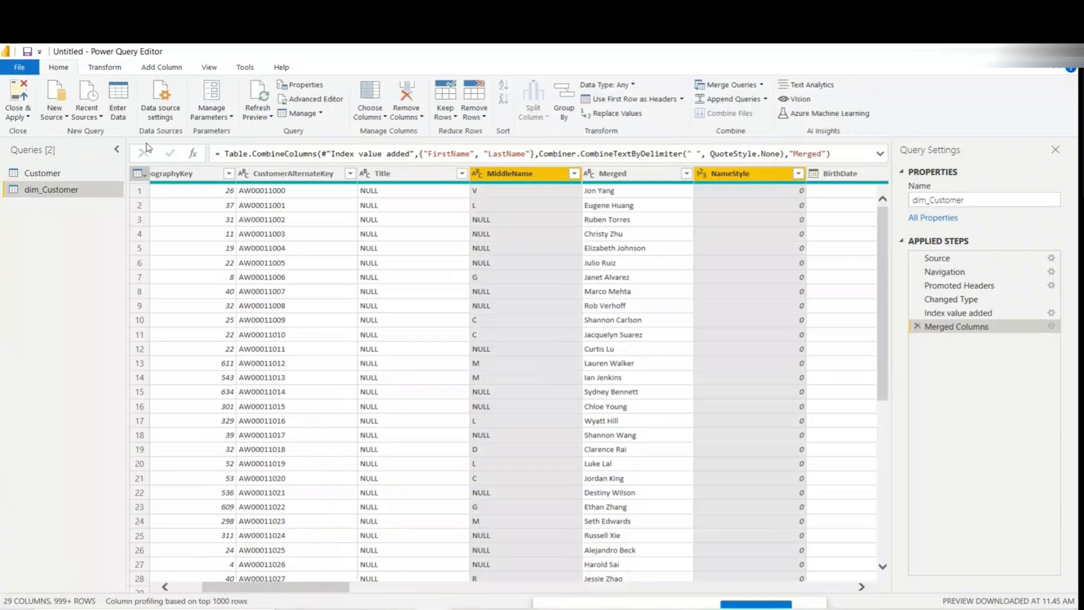
left_click(67, 119)
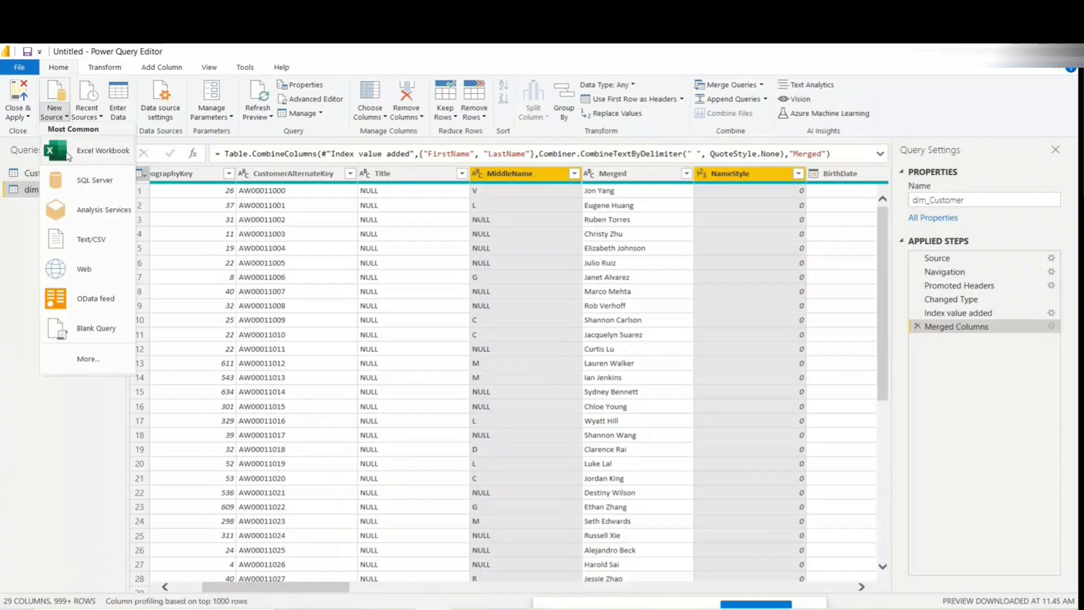
left_click(69, 153)
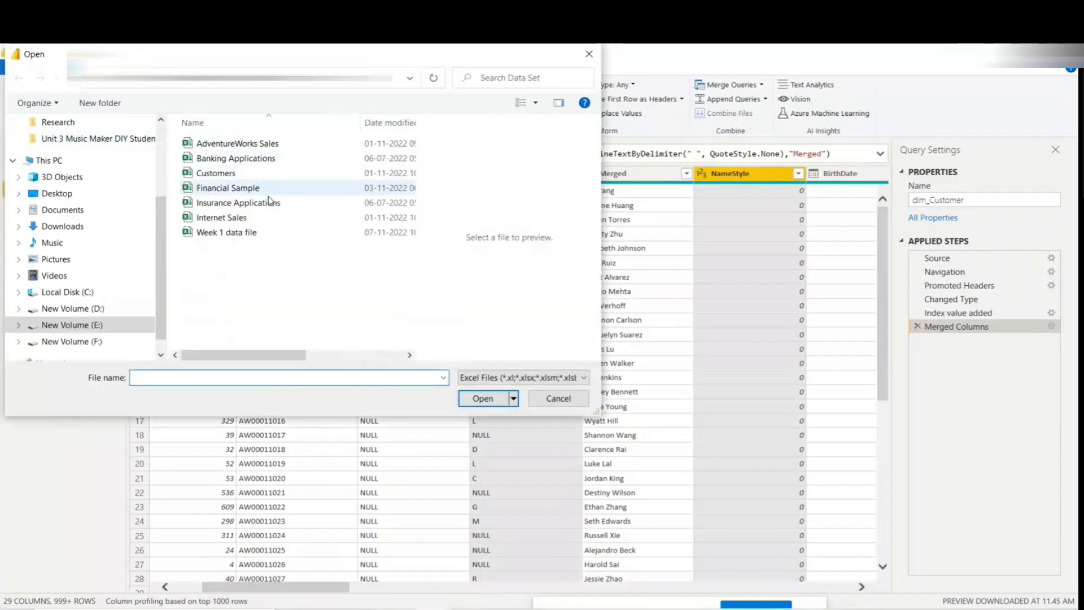
left_click(212, 236)
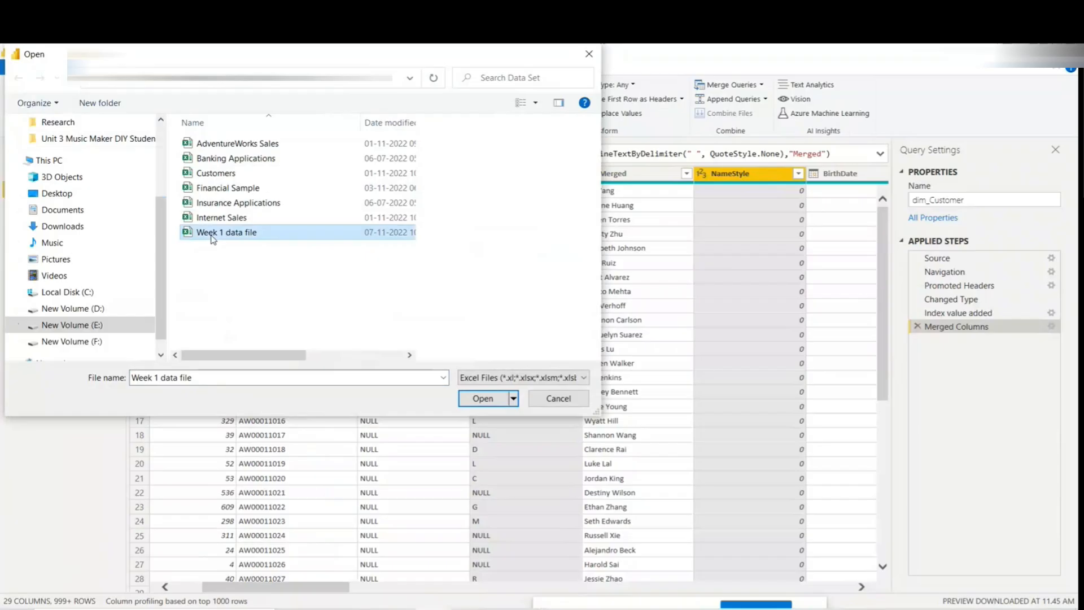
left_click(474, 400)
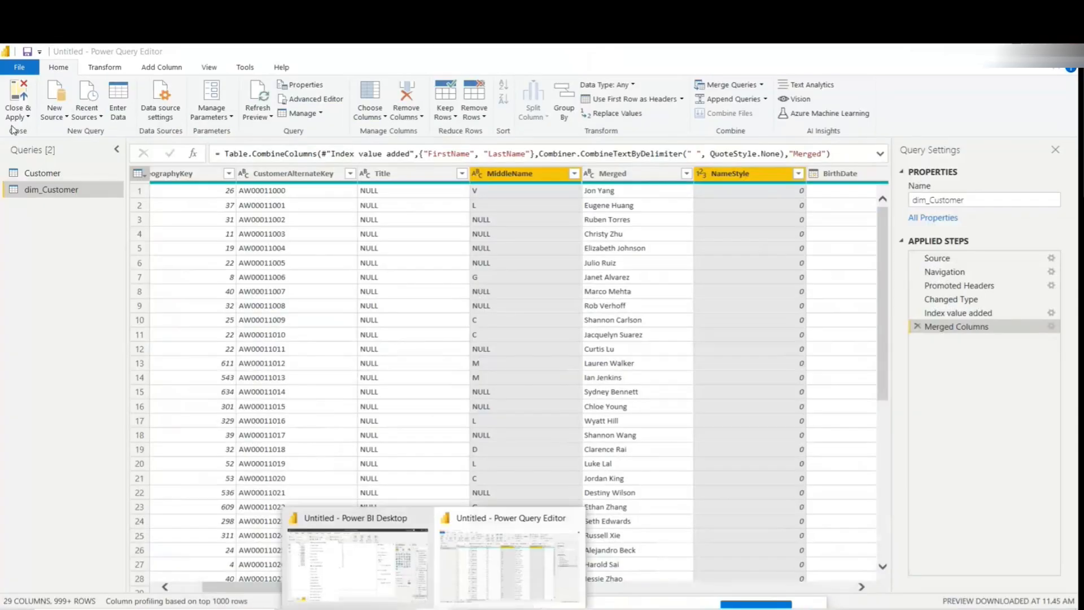
Step: Connect to the Excel workbook "Week 1 data file" as a new source for the queries
left_click(55, 69)
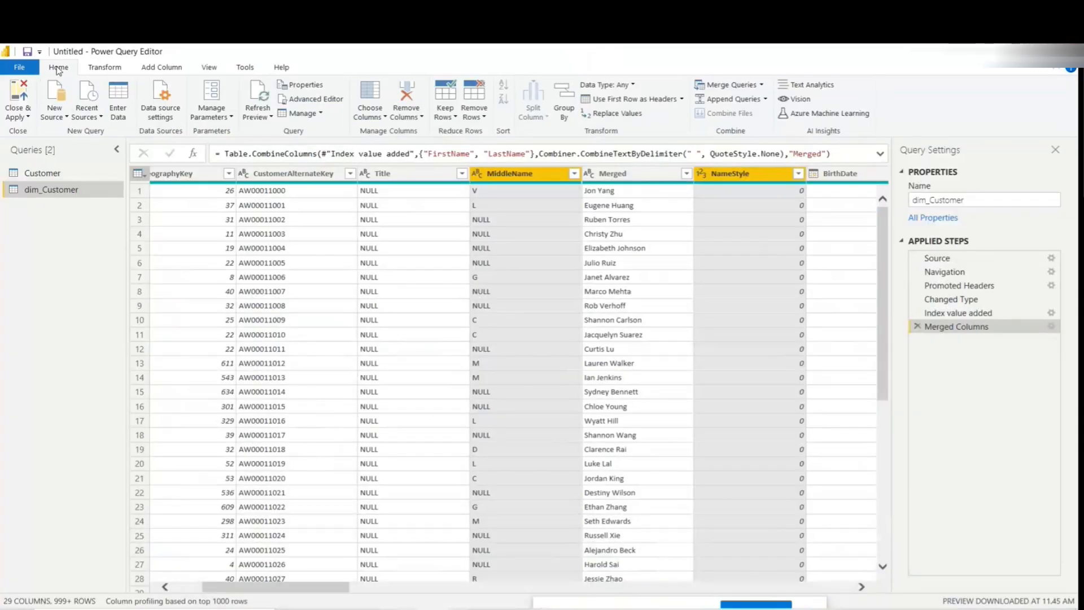
left_click(54, 114)
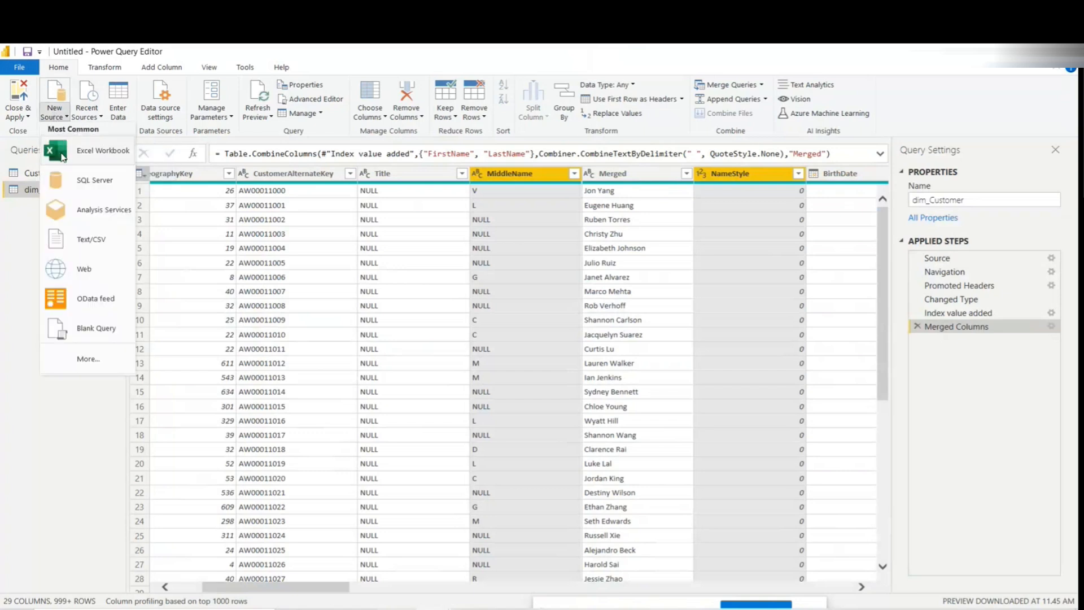
left_click(62, 156)
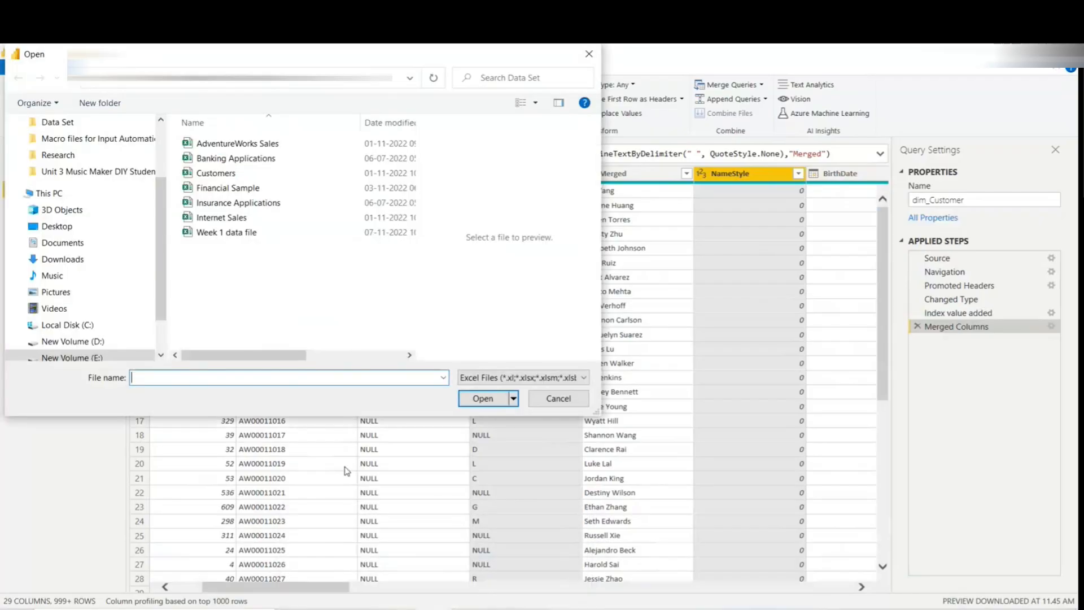
left_click(213, 234)
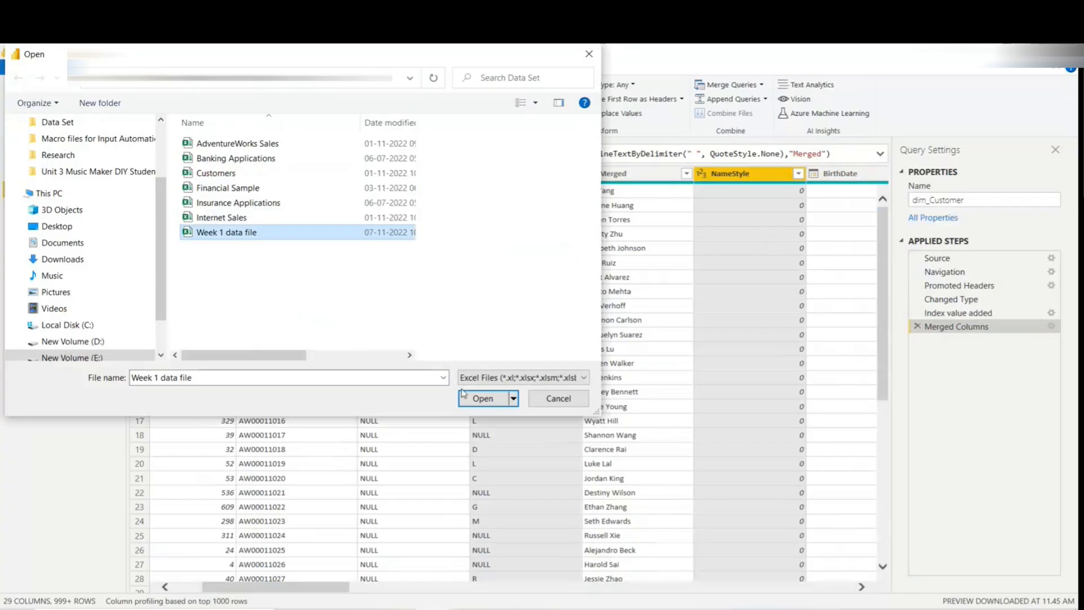
left_click(491, 398)
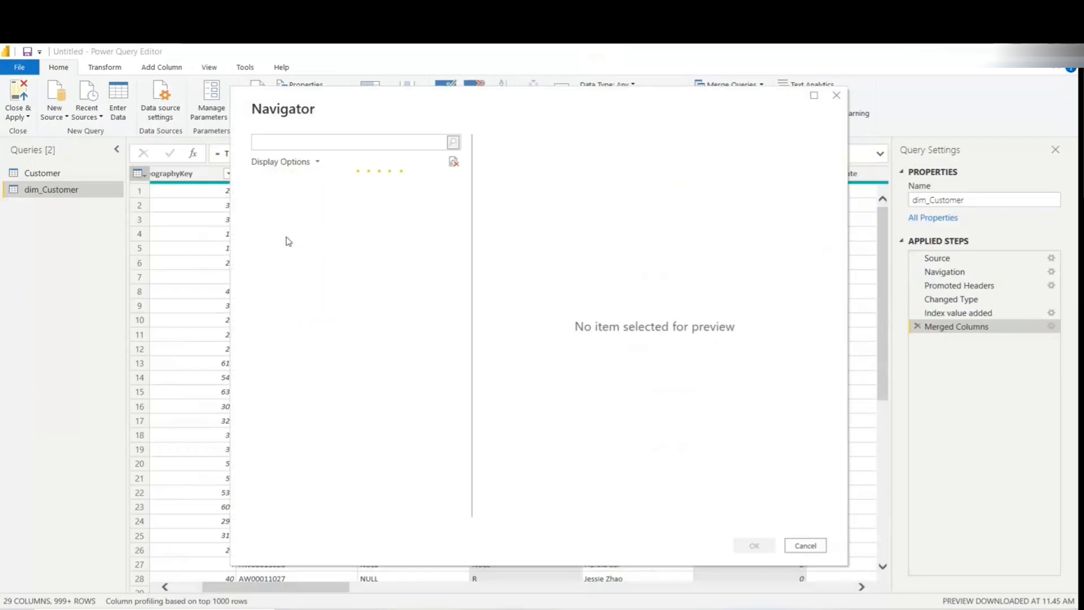
Step: Import the tables dim_Currency, dim_Product, dim_ProductCategory, dim_ProductSubcategory, dim_SalesTeritory and fact_InternetSales, leaving out dim_Customer
left_click(274, 200)
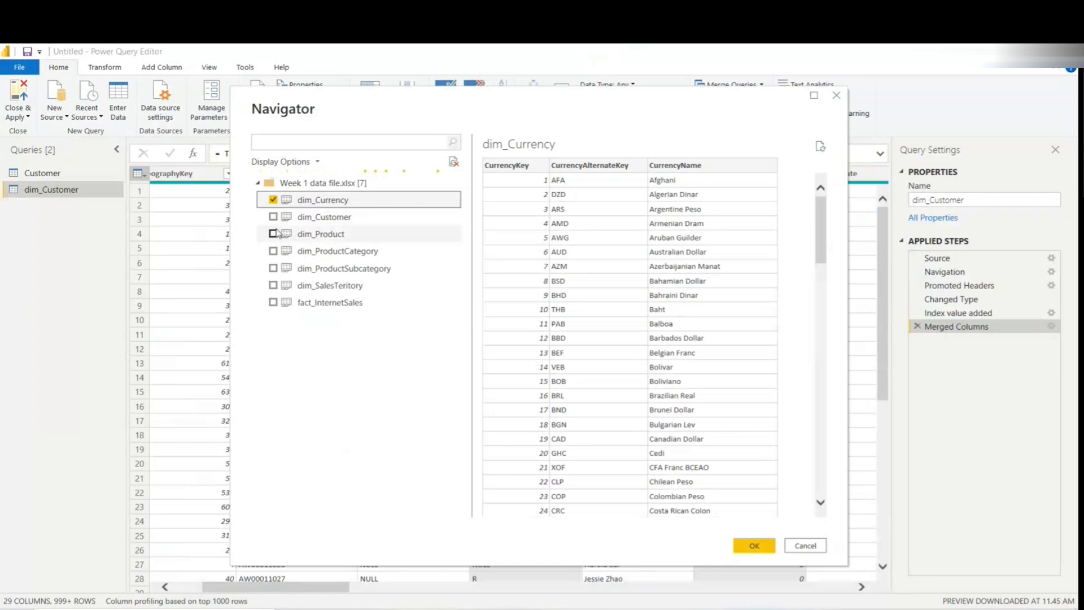
left_click(274, 239)
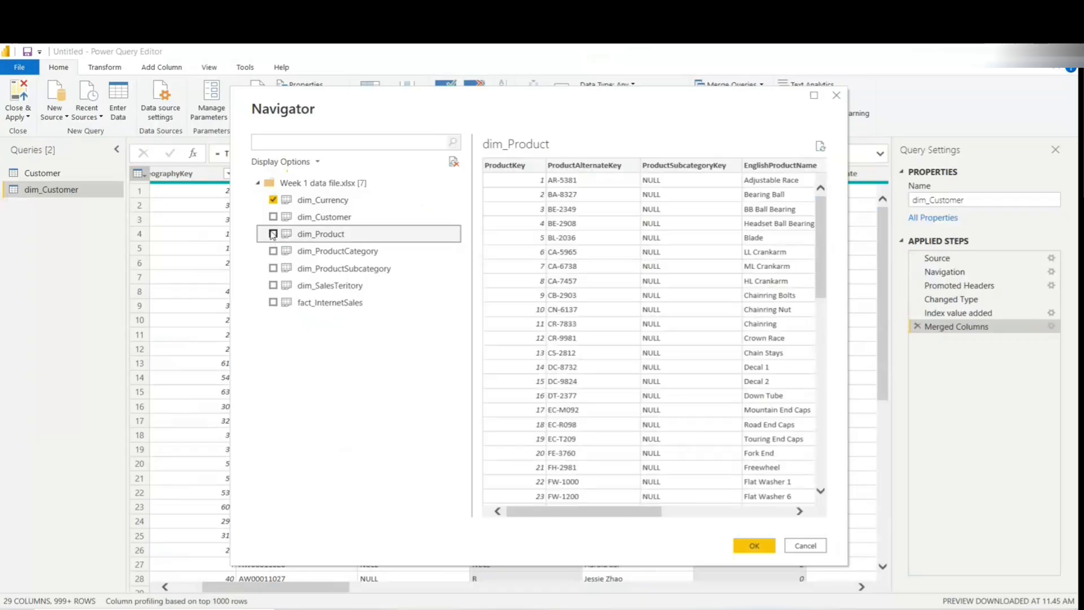
left_click(273, 233)
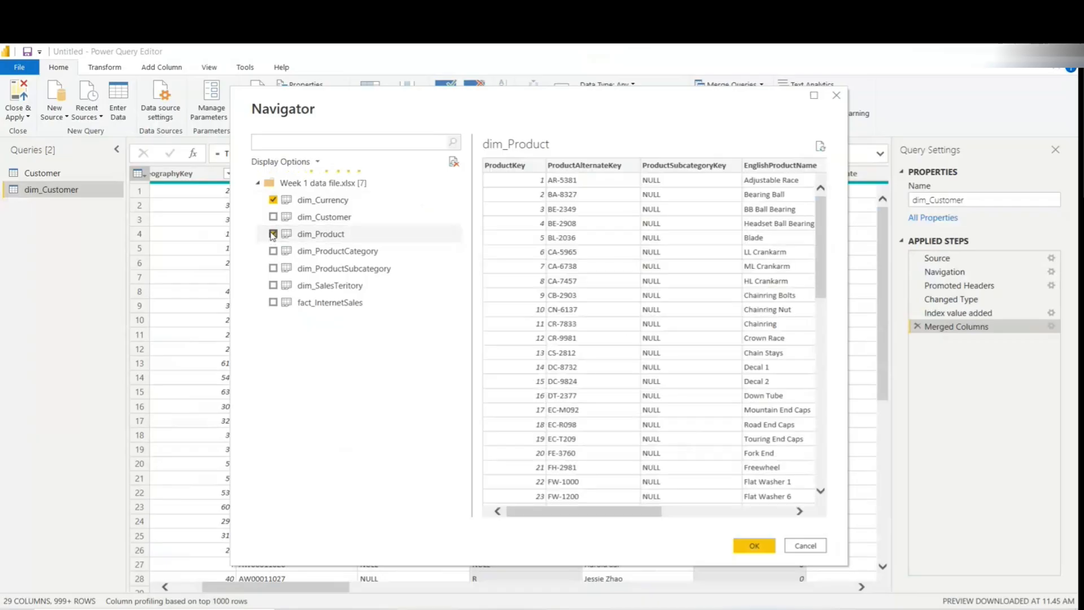
left_click(273, 251)
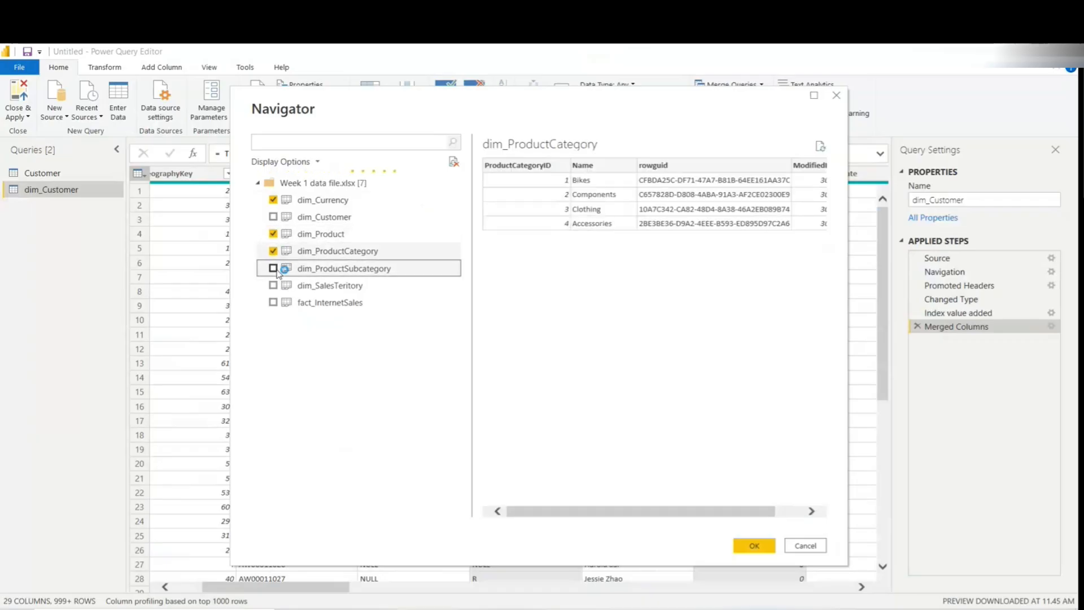
left_click(273, 268)
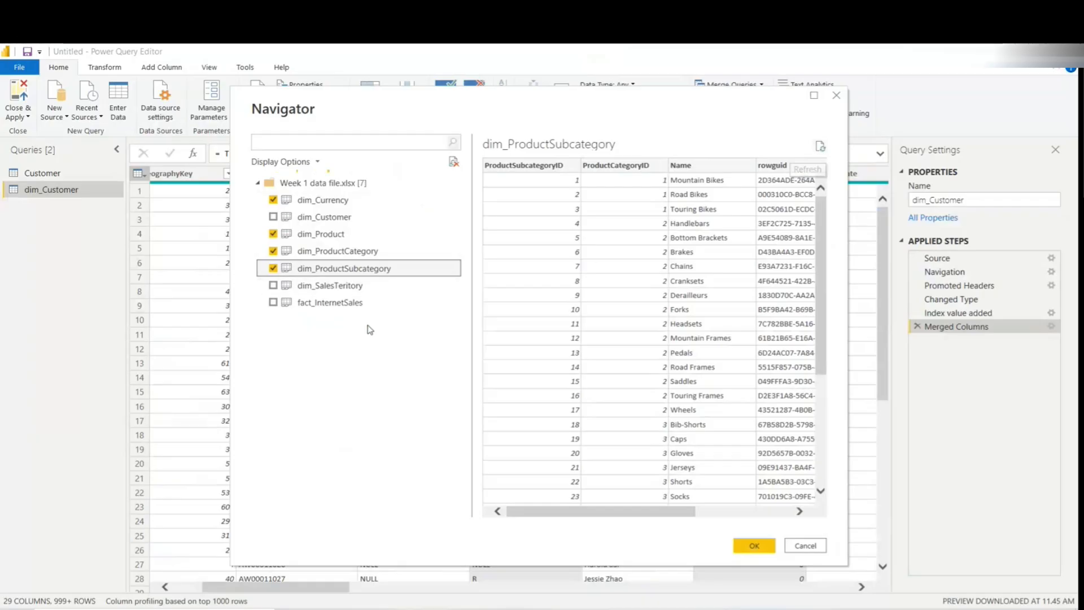
left_click(274, 286)
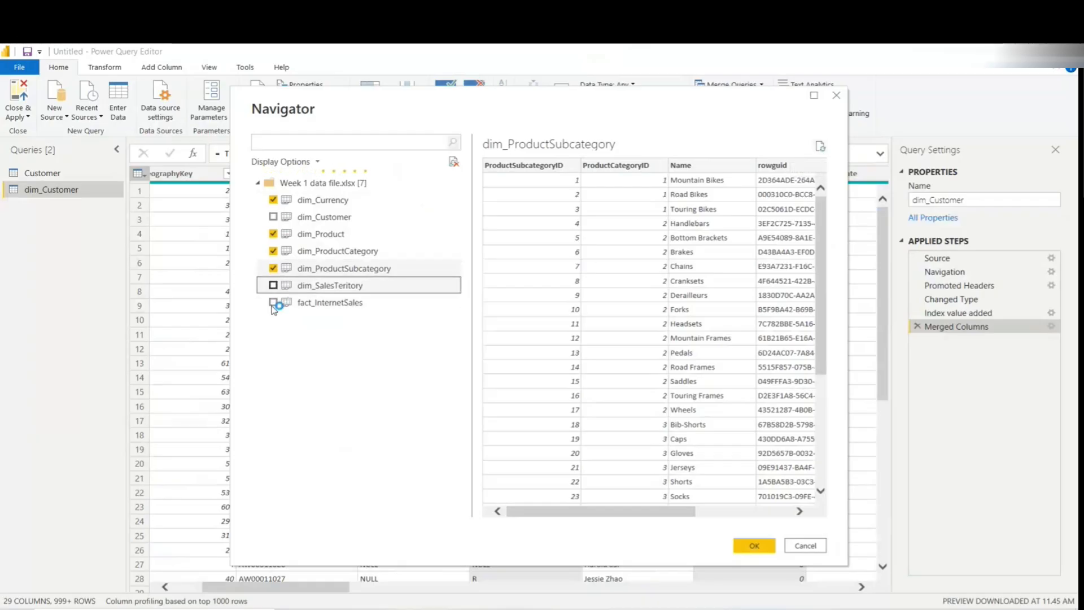
left_click(273, 303)
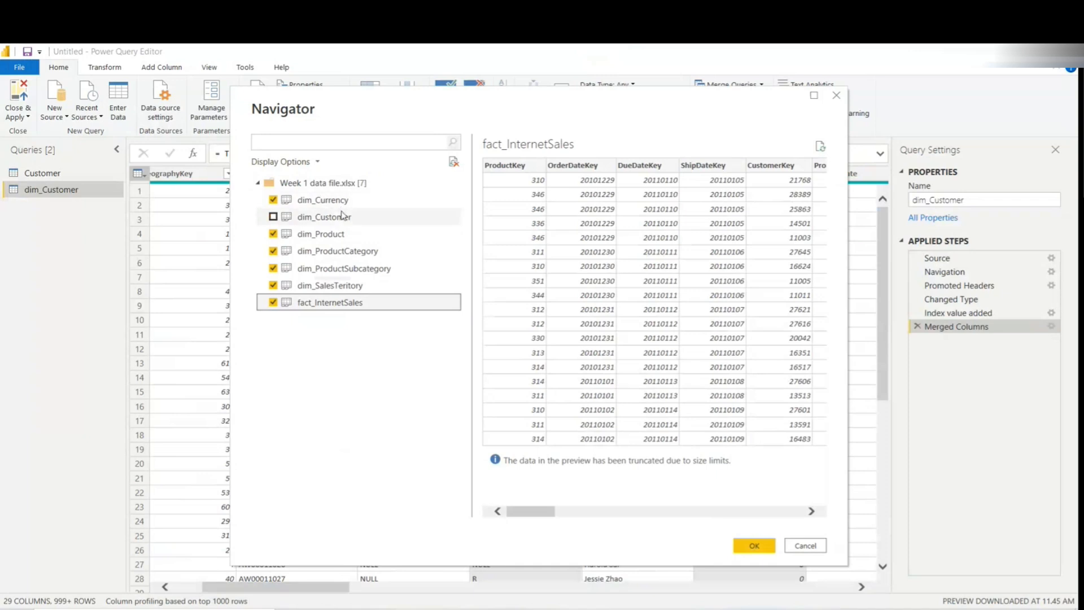
left_click(774, 546)
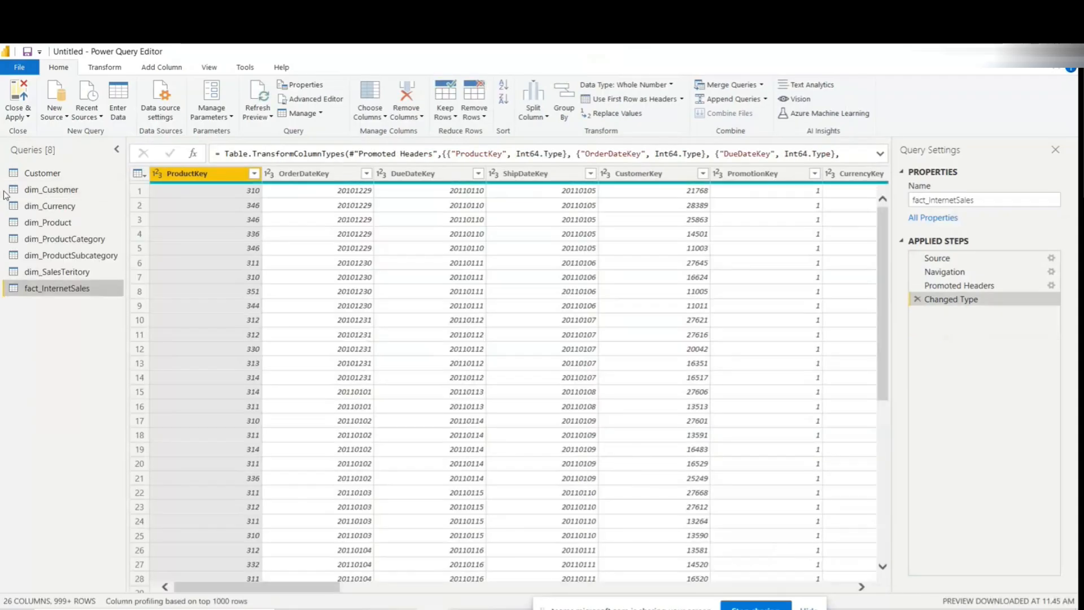
Step: Delete the Customer query from the query list and confirm the deletion
right_click(39, 175)
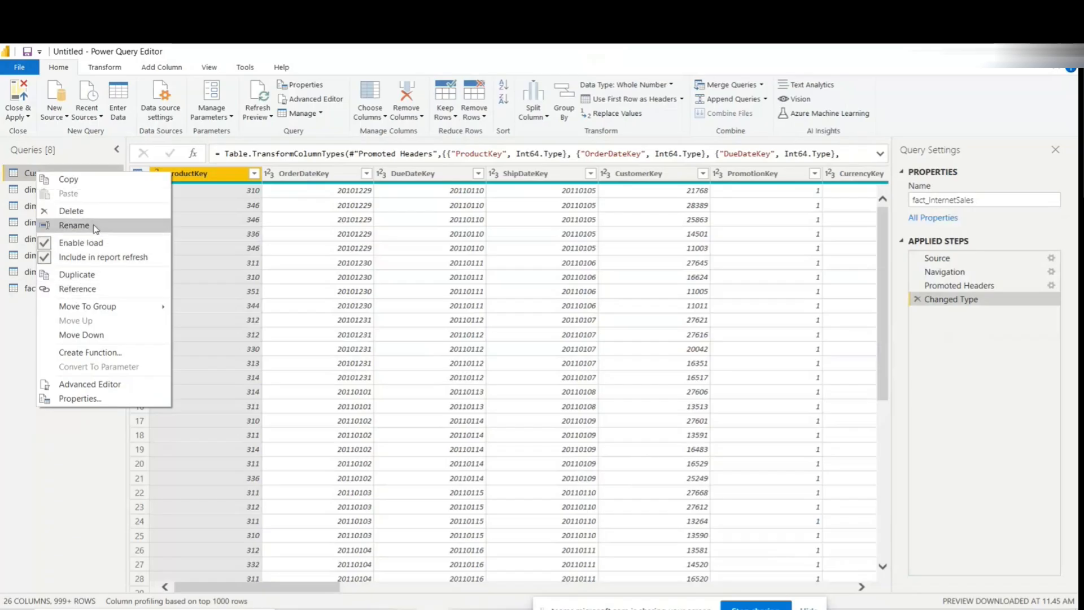
left_click(71, 211)
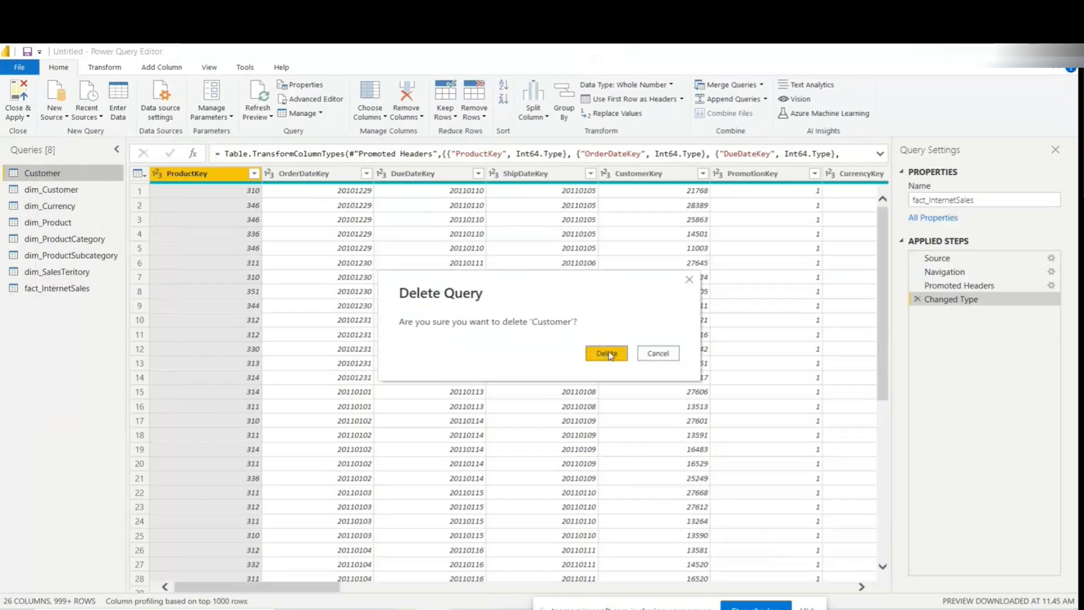
left_click(607, 354)
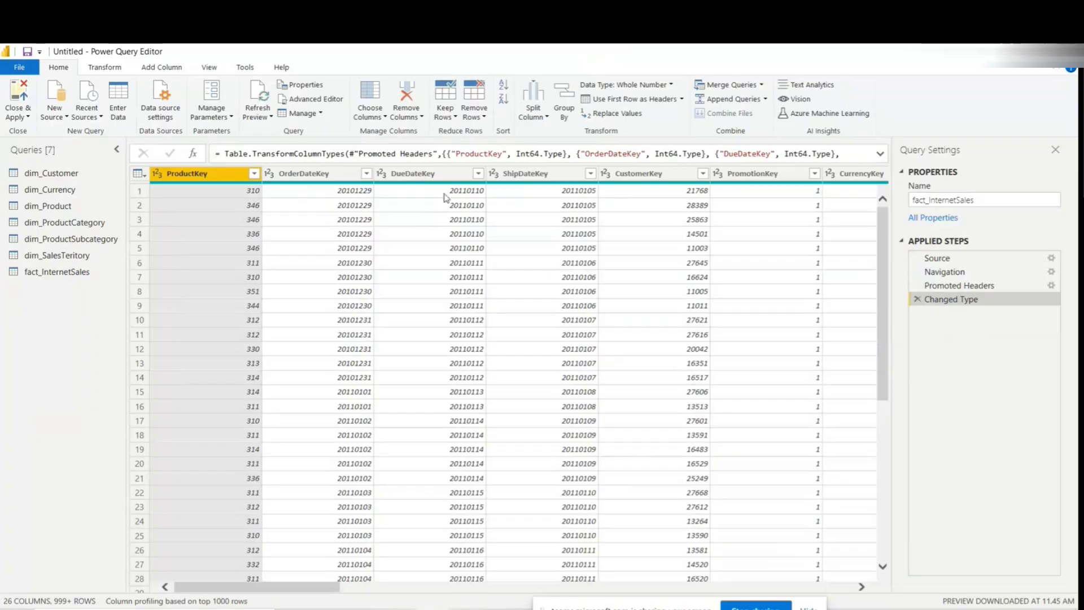
Step: Look through the data of dim_Currency, dim_Product, dim_ProductCategory, dim_ProductSubcategory and dim_Customer
left_click(60, 190)
left_click(58, 206)
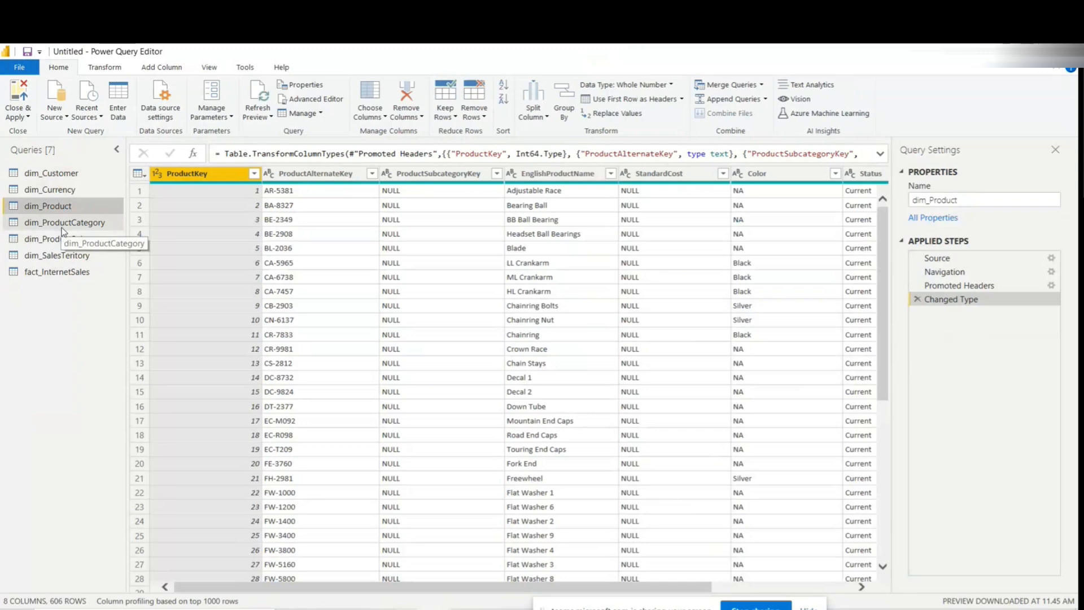
left_click(62, 227)
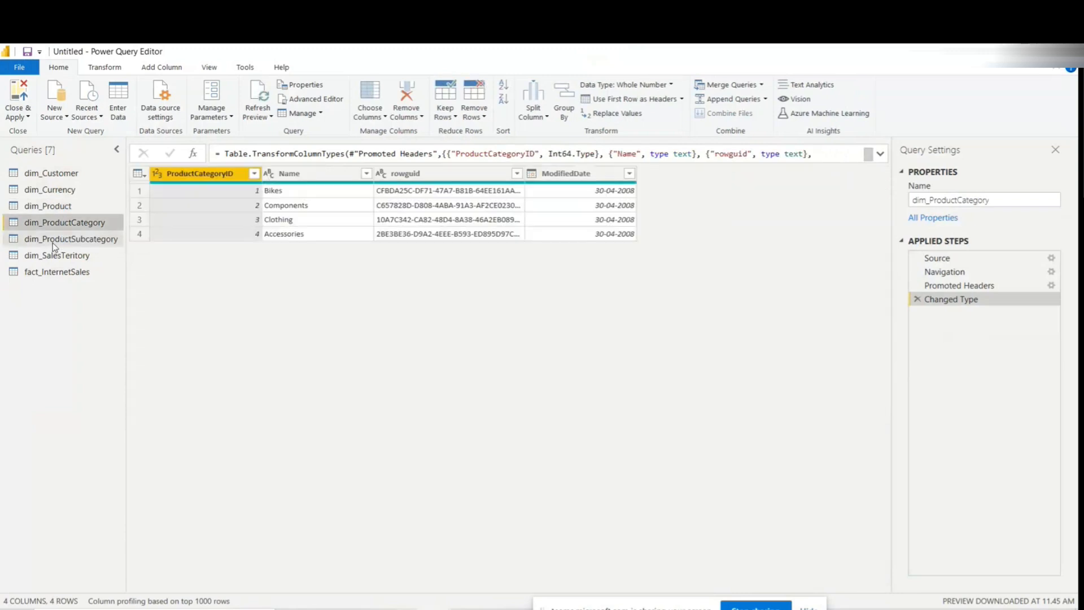
left_click(54, 244)
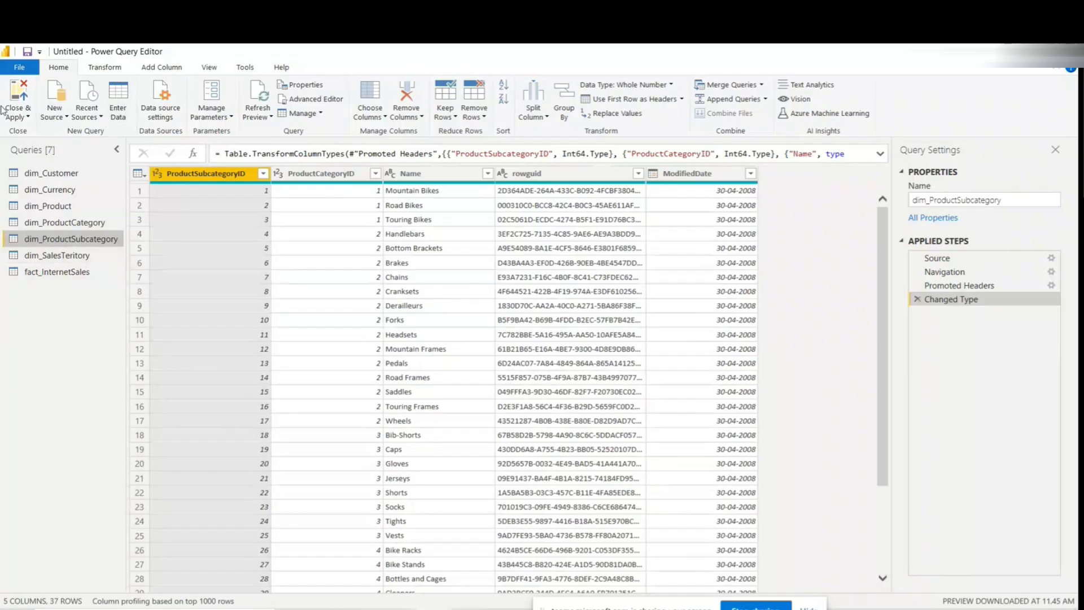
left_click(56, 115)
left_click(18, 475)
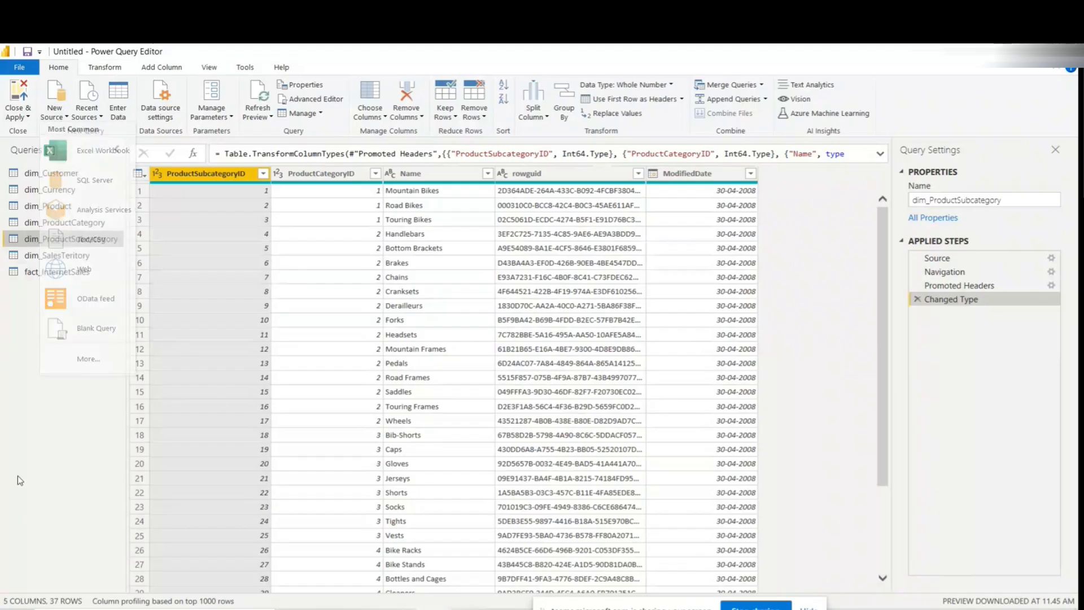
left_click(63, 182)
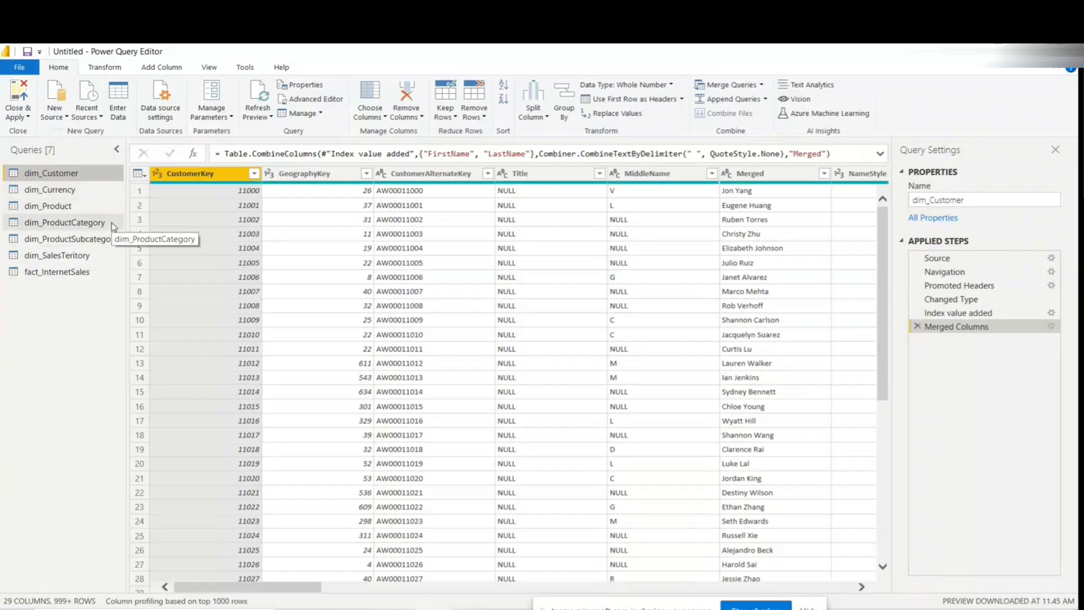
Step: Switch to the Power BI Desktop report window to view it, and return to the Power Query Editor
left_click(433, 609)
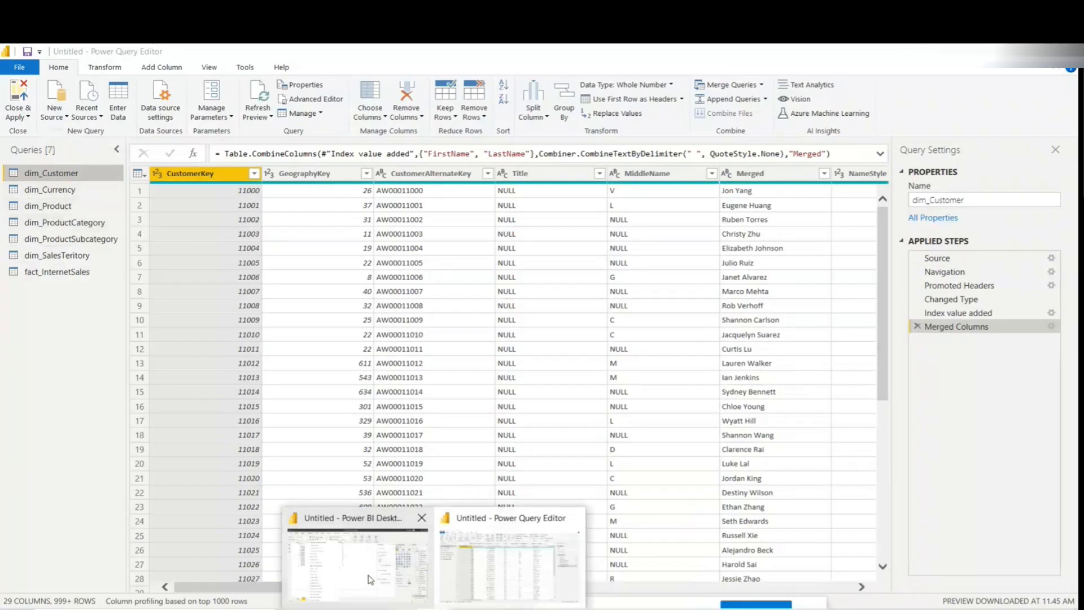
left_click(368, 576)
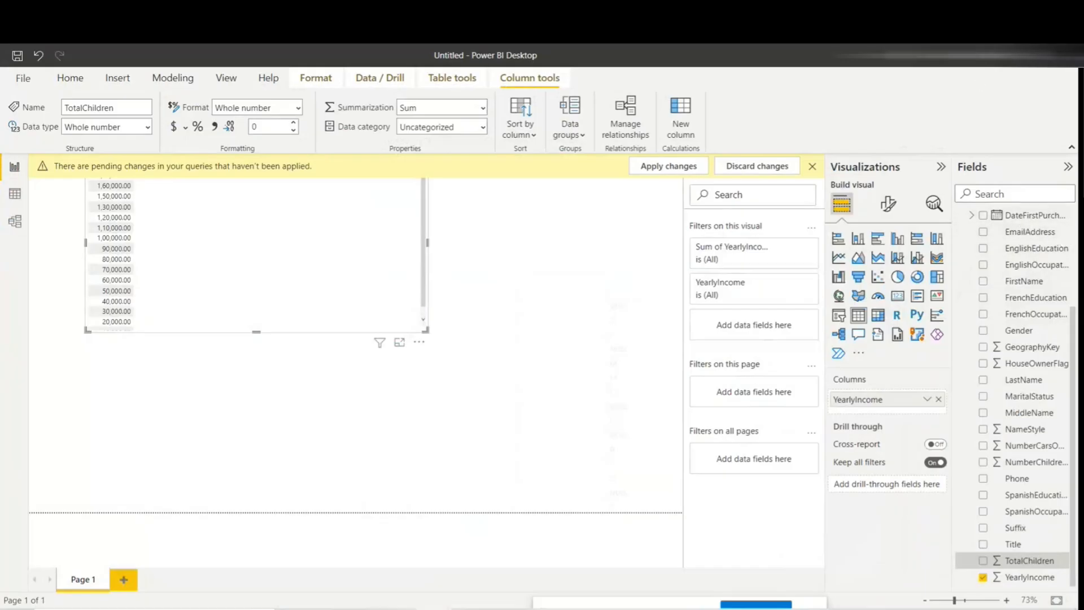
key("alt+Tab")
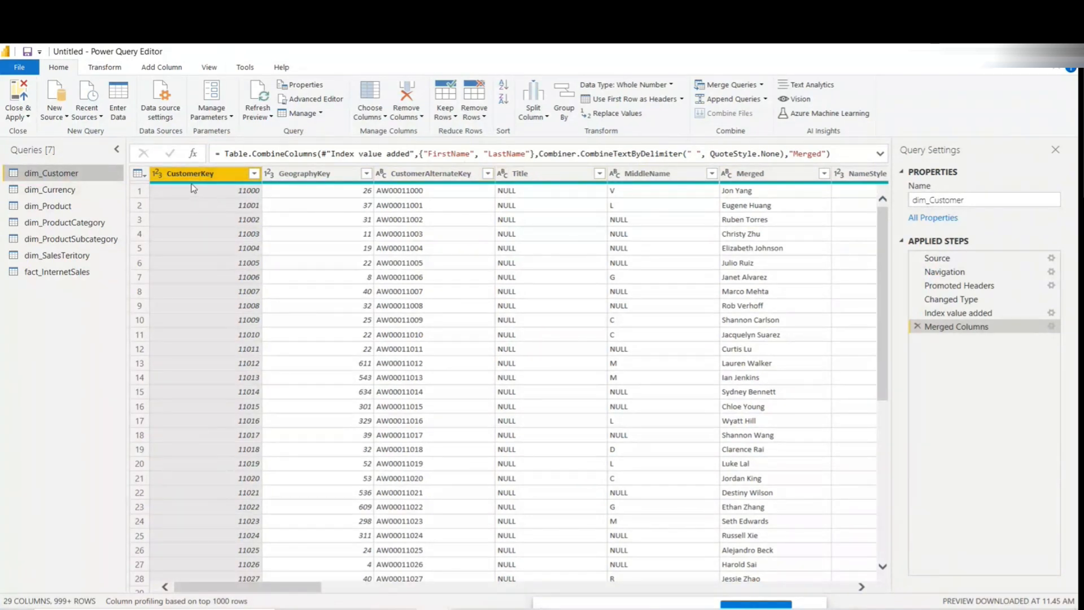
Step: Review the columns of dim_Currency, dim_Product, dim_ProductCategory, dim_ProductSubcategory, dim_SalesTeritory and fact_InternetSales
left_click(47, 192)
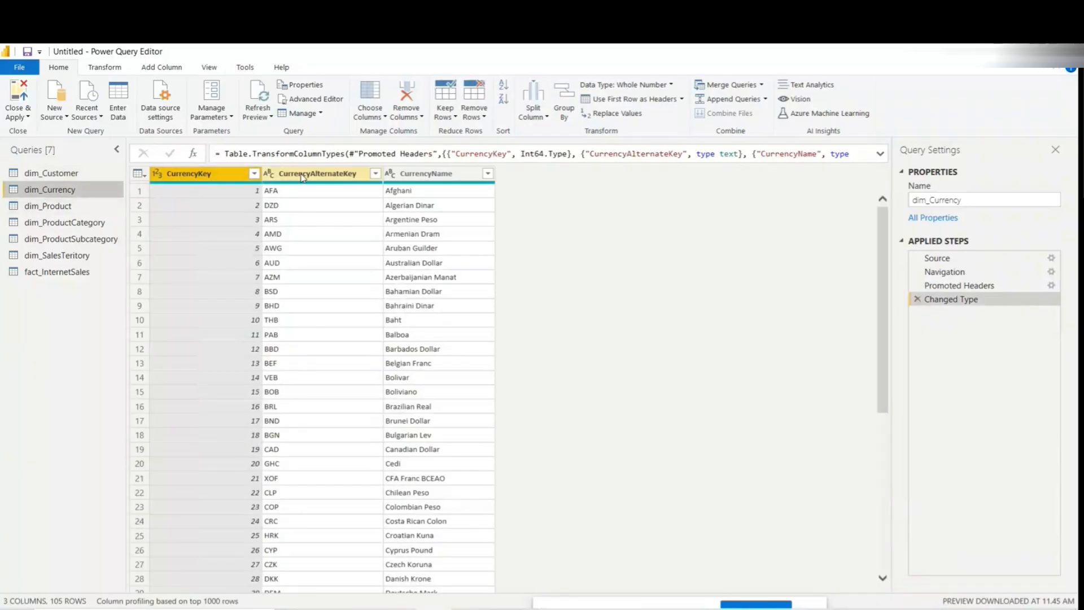
left_click(48, 206)
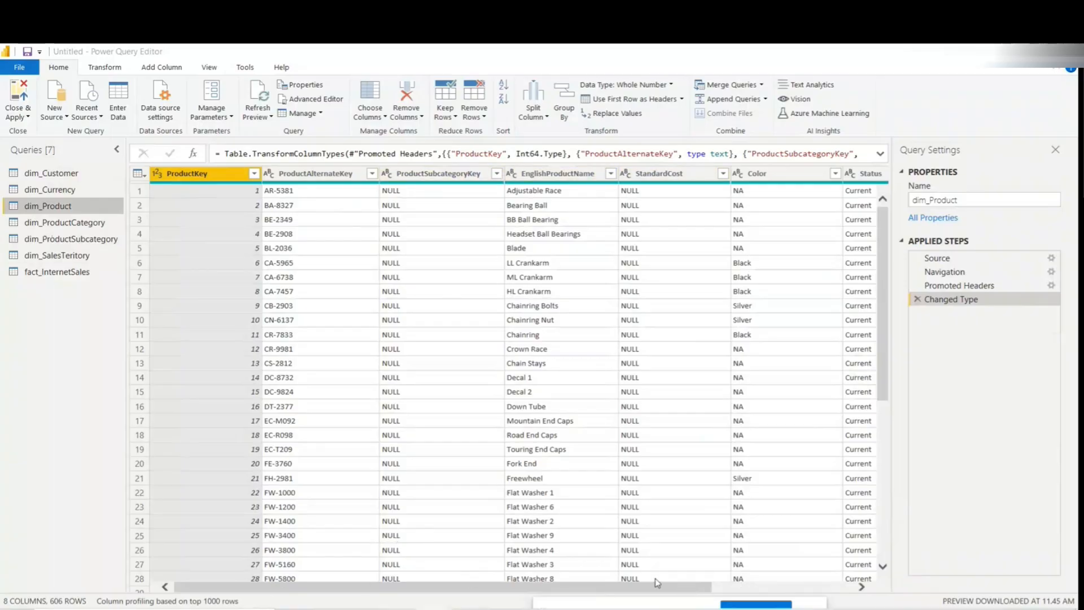
left_click_drag(230, 586, 411, 603)
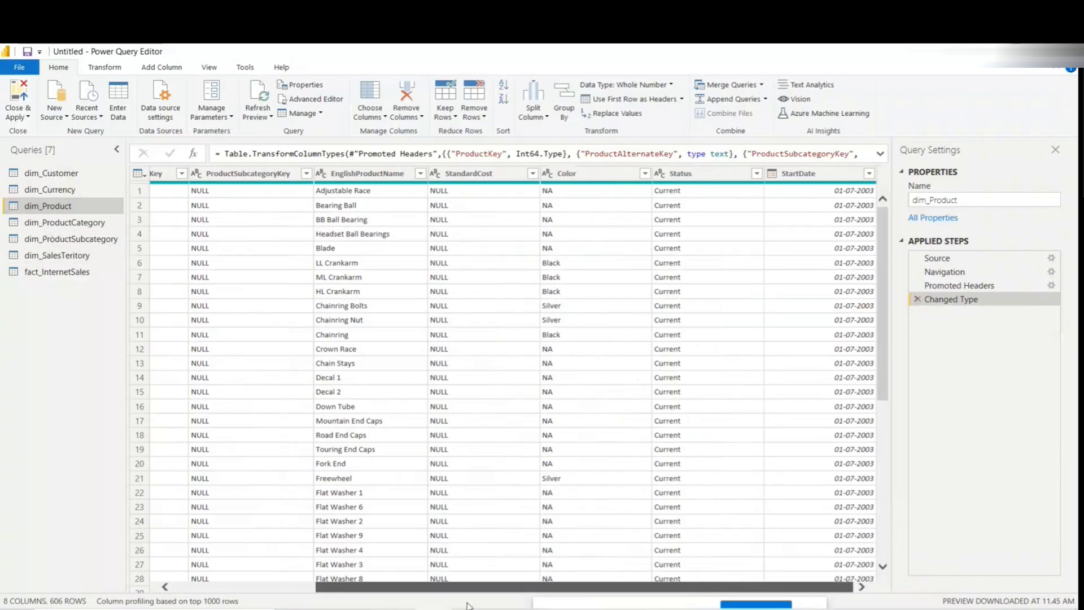
left_click(63, 222)
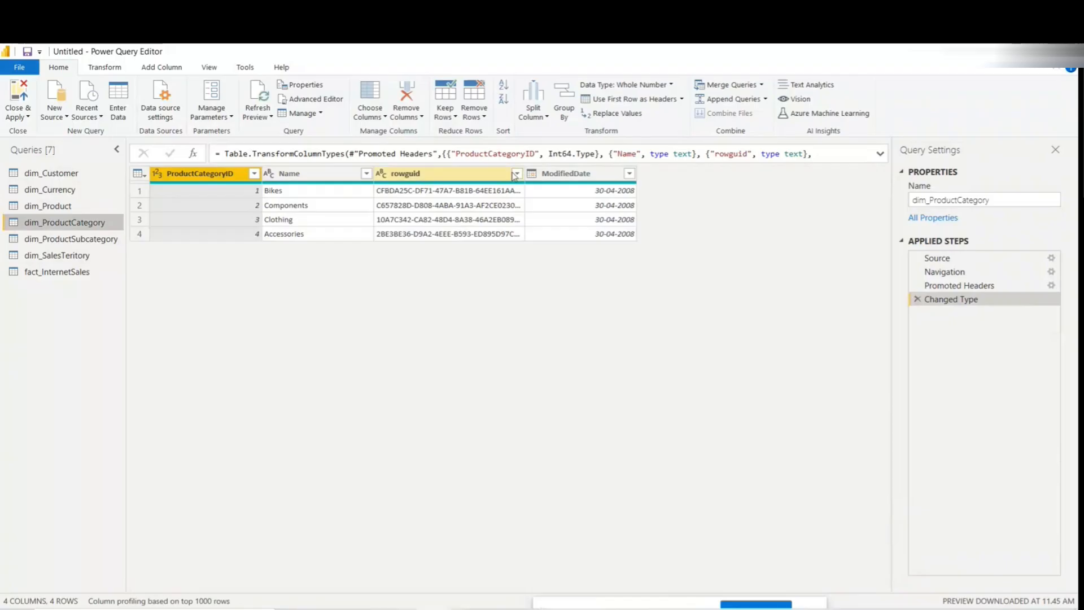
left_click(50, 239)
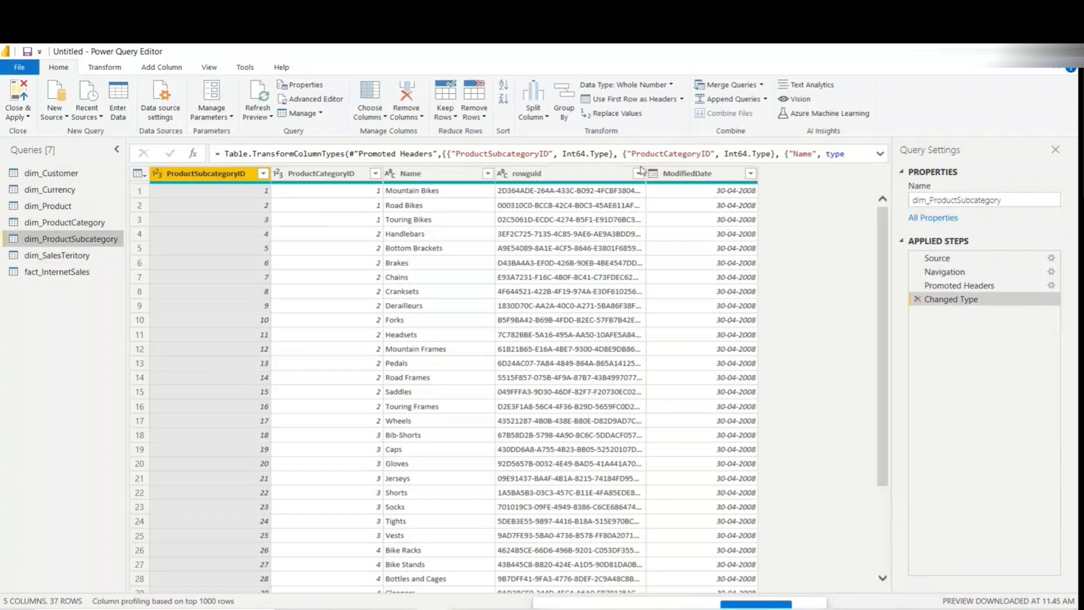
left_click(57, 255)
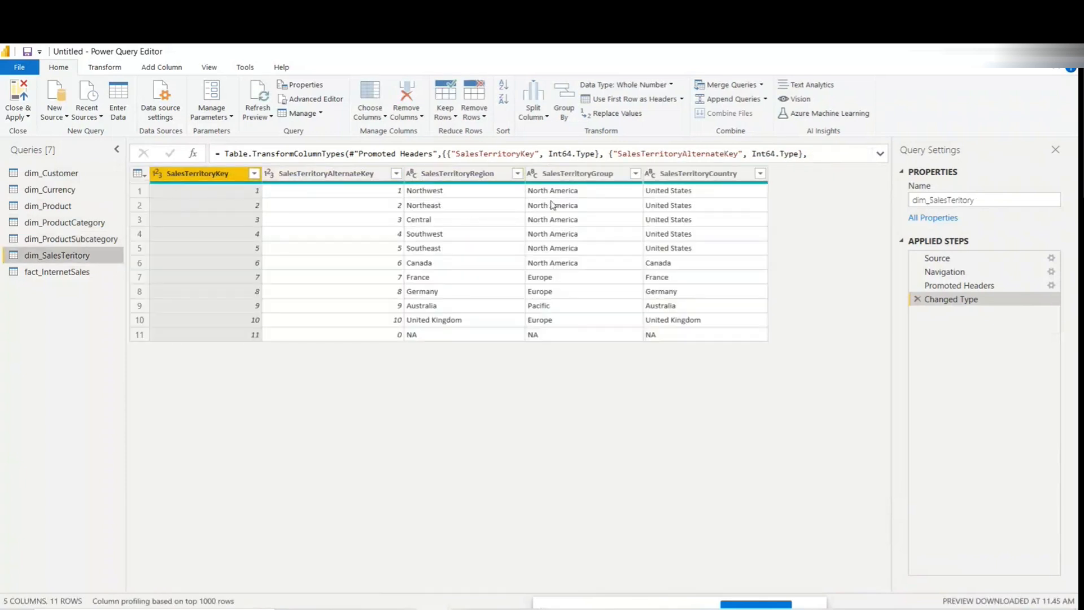
left_click(91, 273)
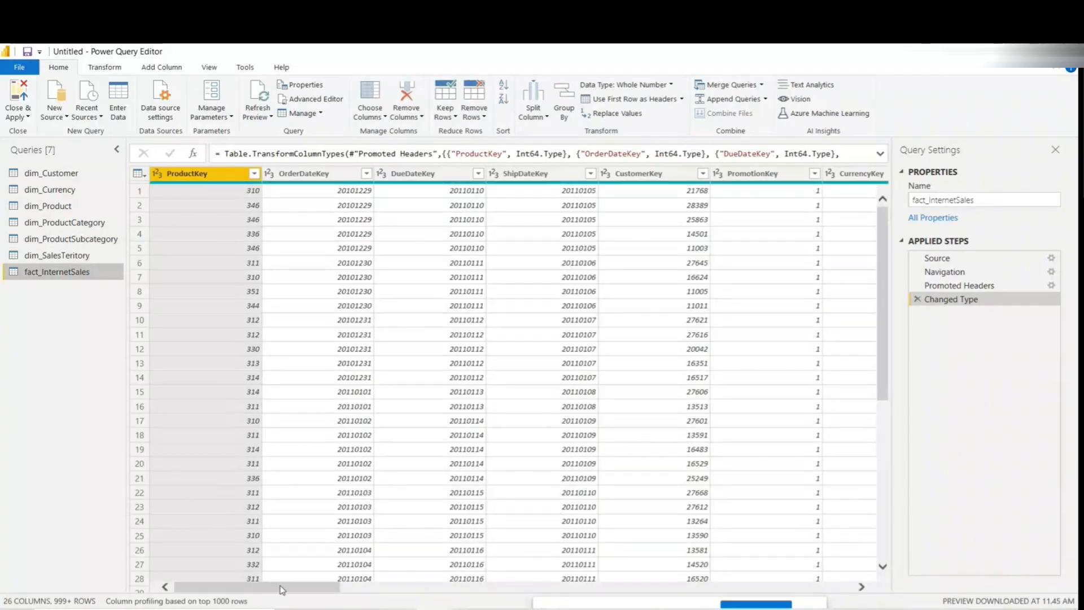
left_click_drag(282, 587, 496, 591)
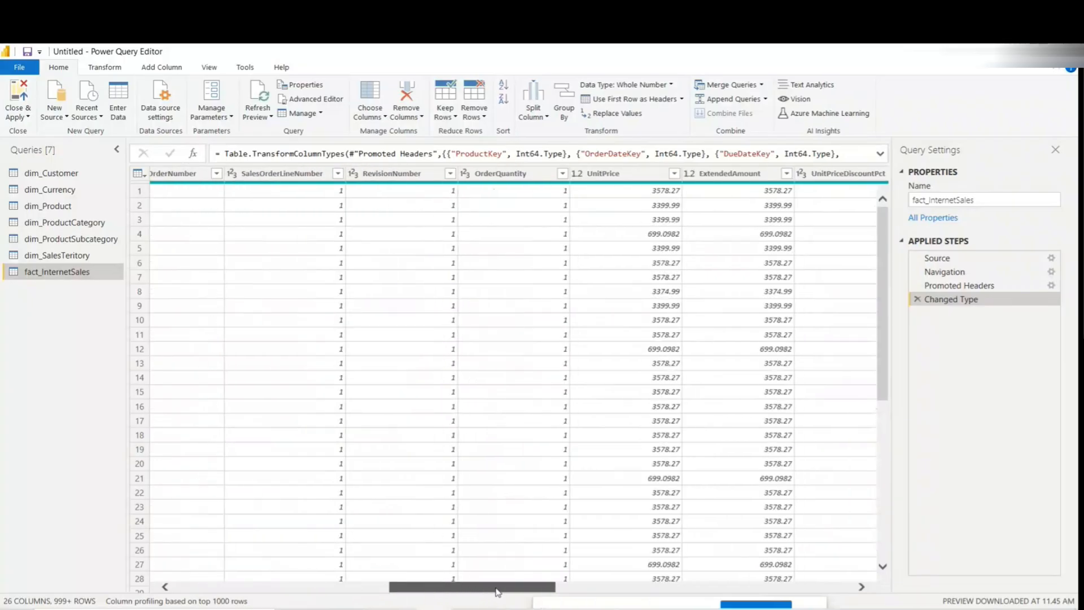
left_click_drag(497, 591, 520, 591)
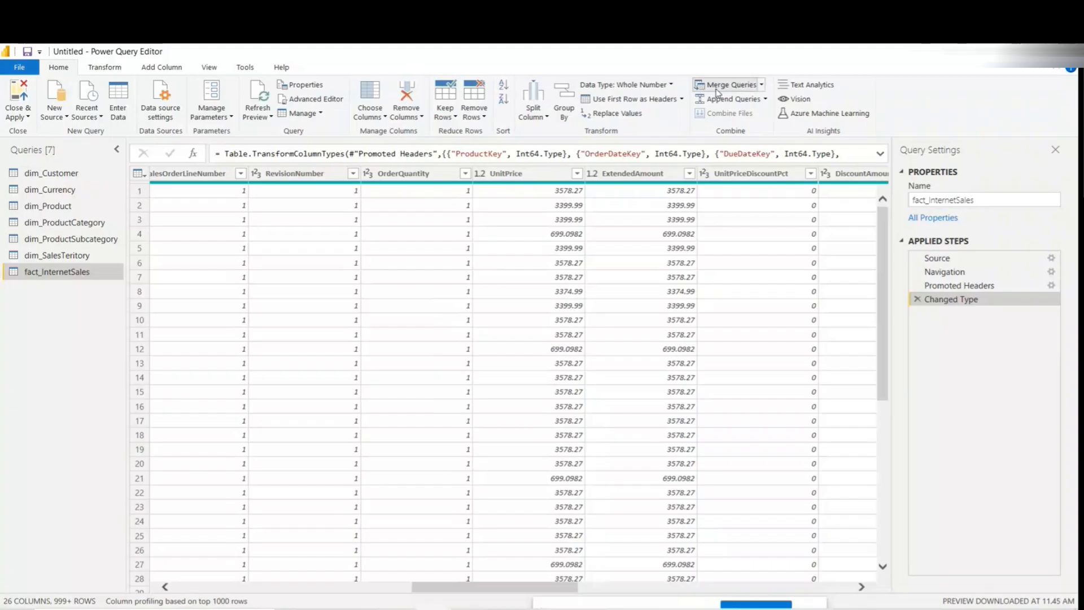
Step: Try setting up a merge of fact_InternetSales with dim_Product, selecting dim_Product's ProductKey column, and cancel it
left_click(739, 92)
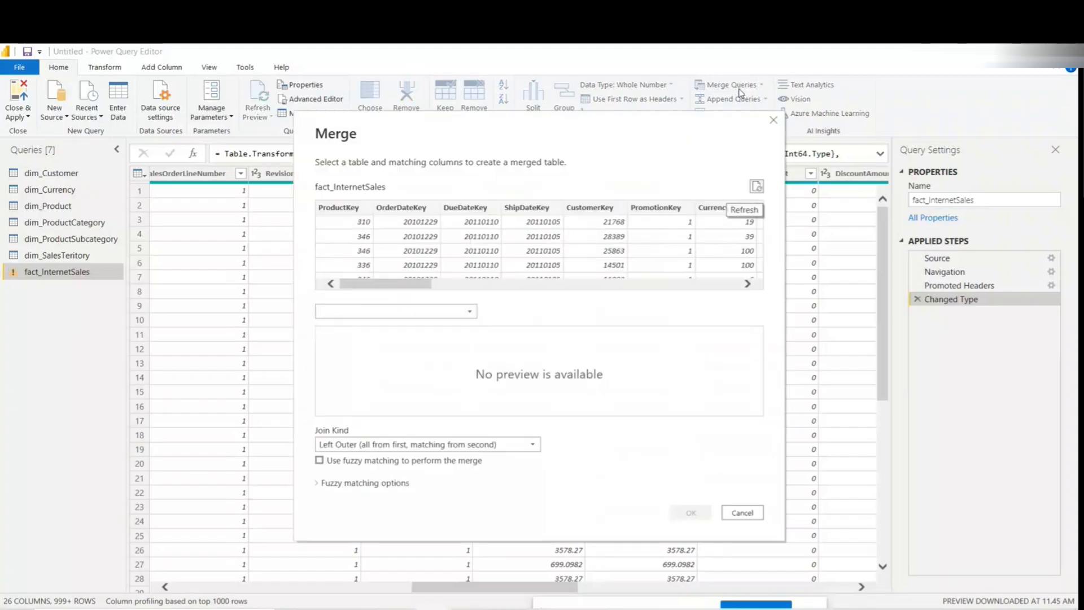
left_click(412, 311)
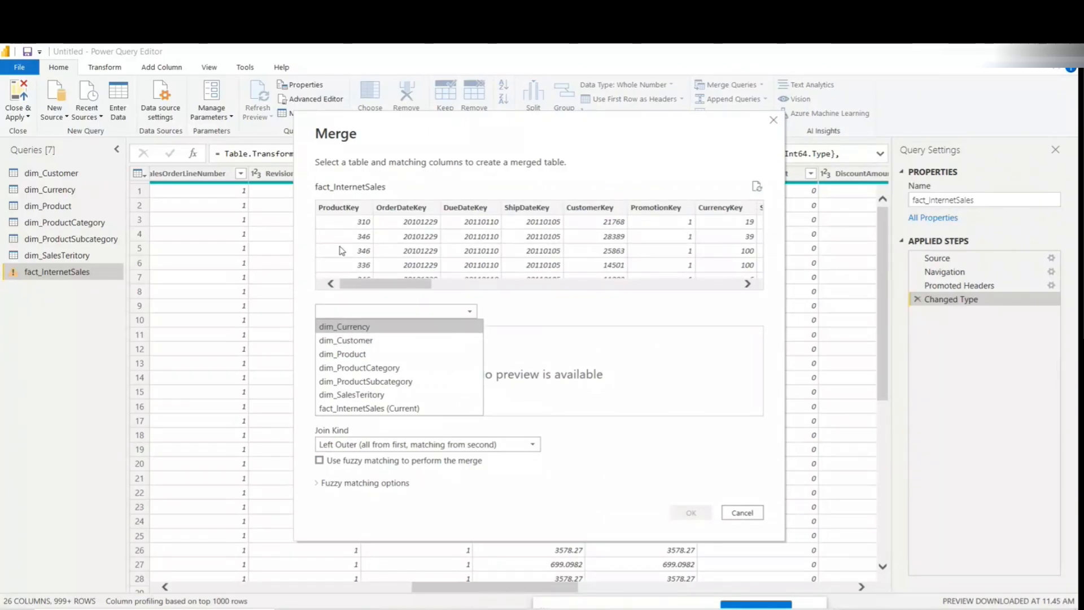
left_click(337, 195)
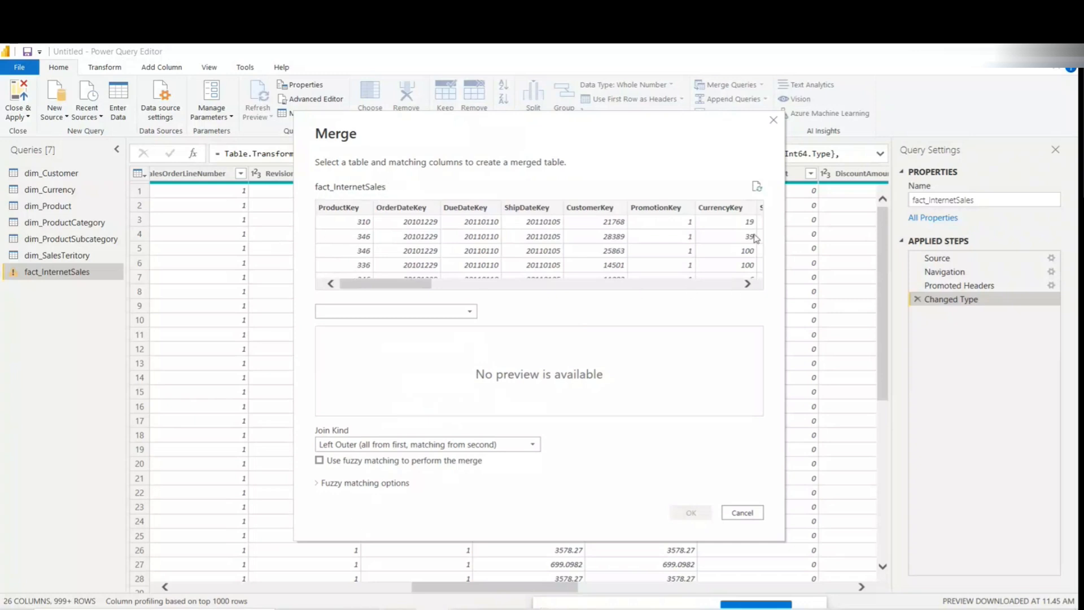
left_click(346, 310)
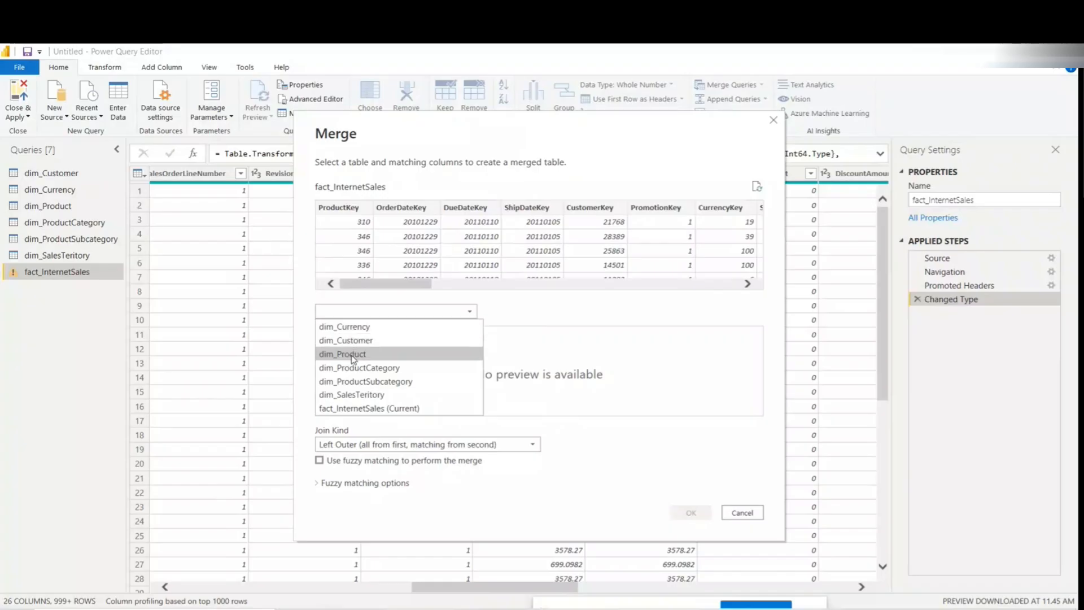
left_click(347, 354)
left_click(343, 337)
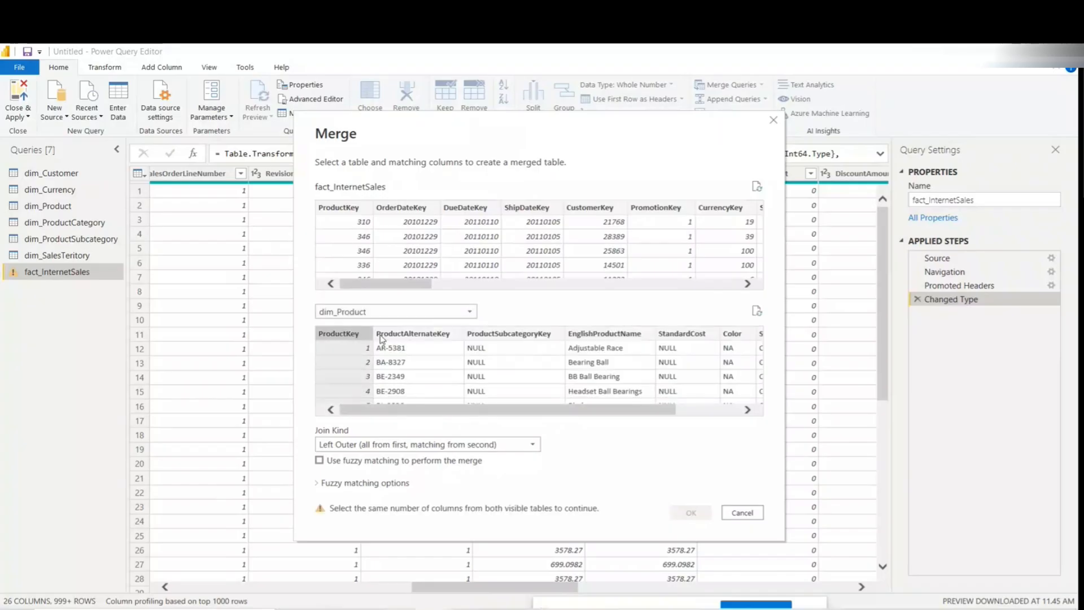
left_click(419, 334)
left_click(336, 335)
left_click(734, 515)
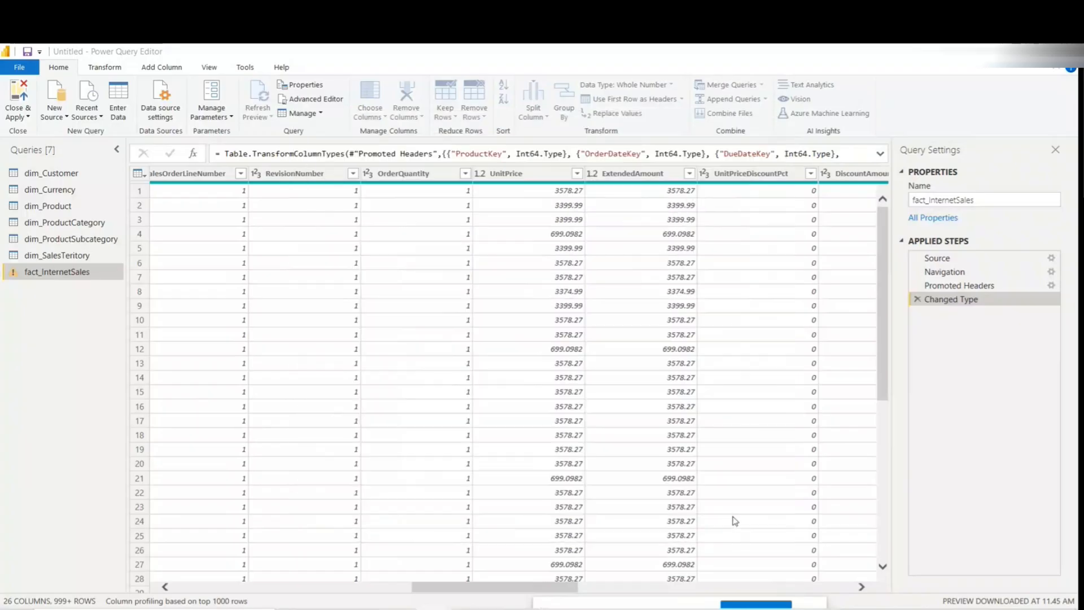
Step: Set up an append of three or more tables to fact_InternetSales, adding dim_Customer twice, dim_Product and dim_ProductCategory
left_click(734, 100)
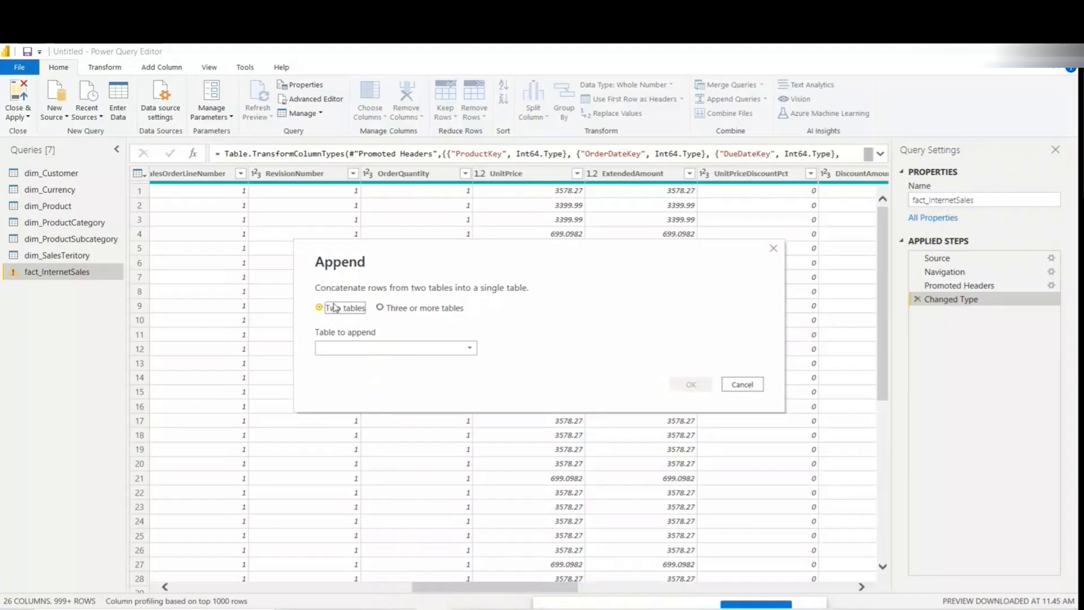
left_click(388, 309)
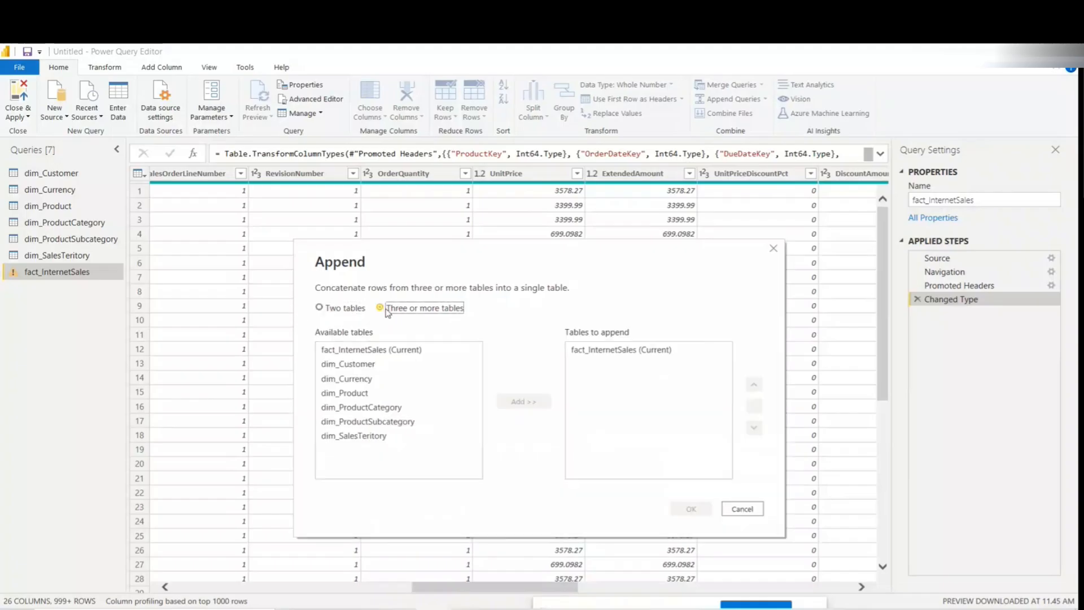
left_click(364, 365)
left_click(348, 364)
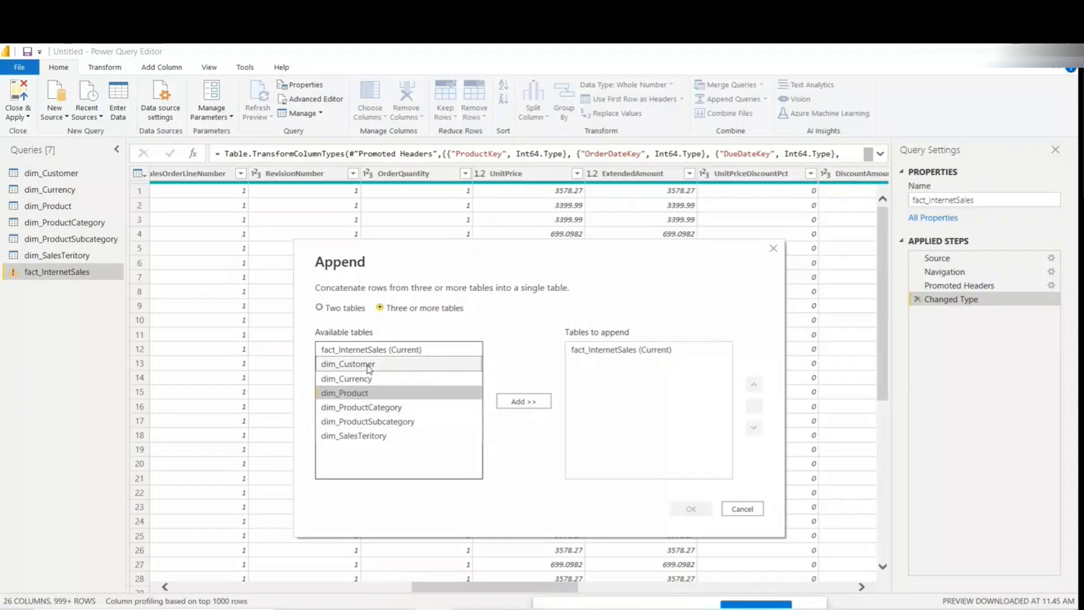
left_click(523, 401)
left_click(523, 401)
left_click(350, 393)
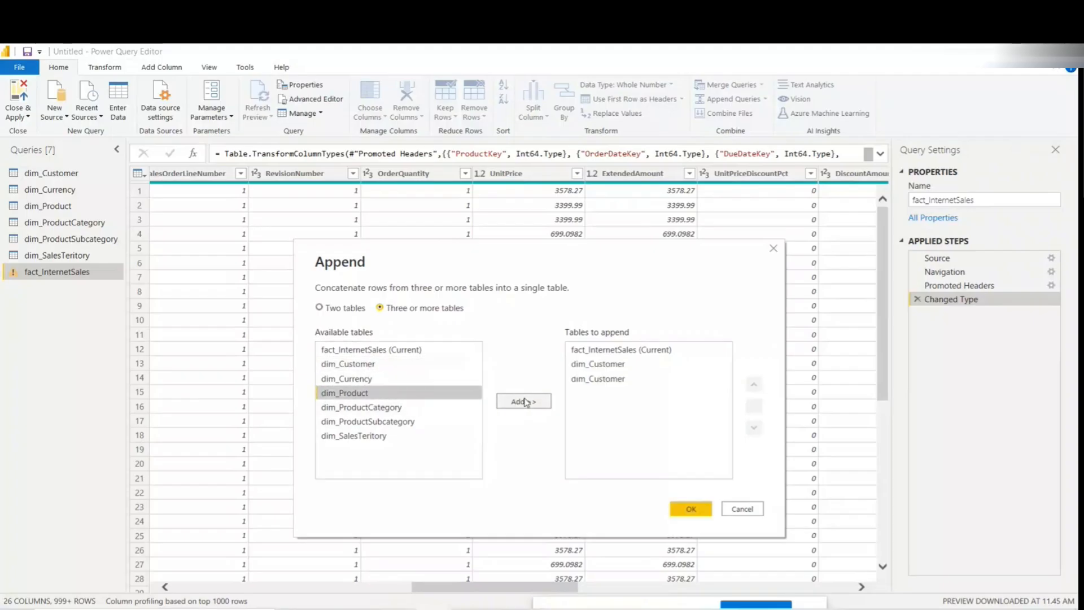
left_click(524, 400)
left_click(361, 407)
left_click(523, 401)
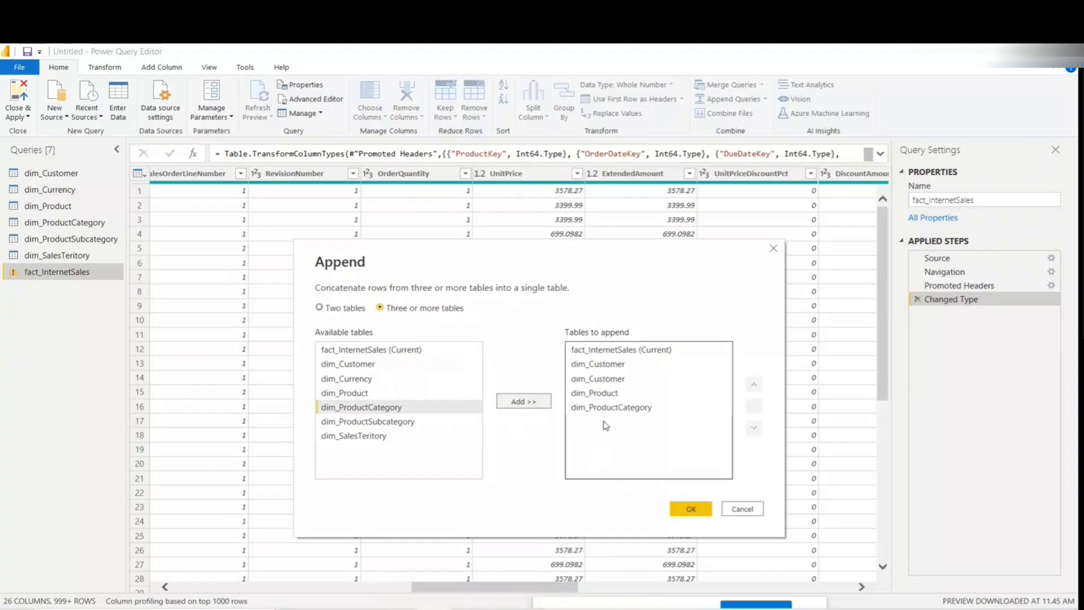
Step: Remove dim_ProductCategory, dim_Product and both dim_Customer entries from the tables to append
left_click(620, 406)
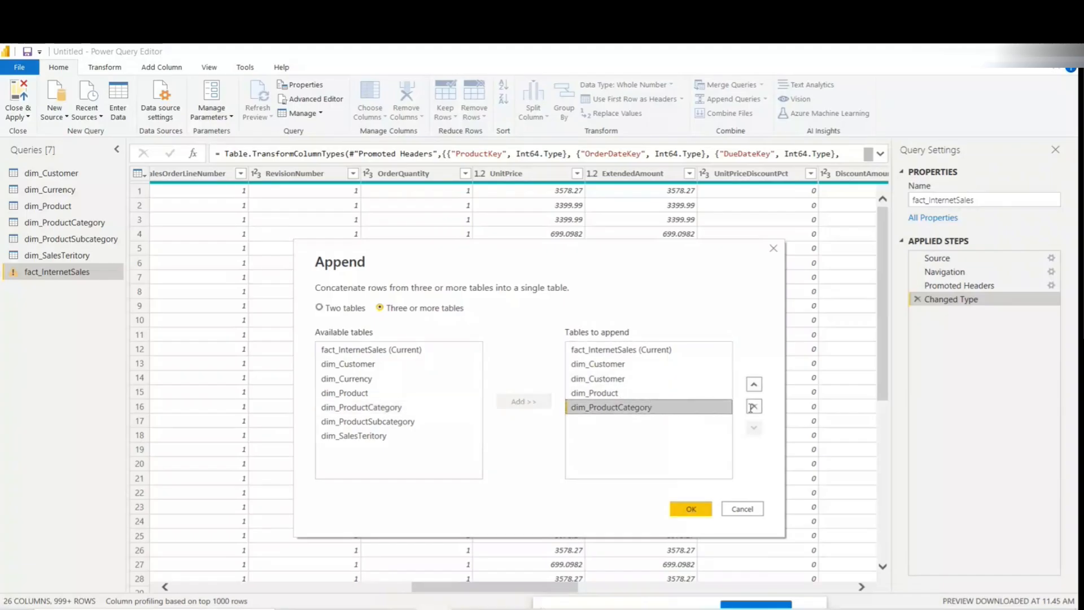
left_click(753, 407)
left_click(677, 393)
left_click(754, 406)
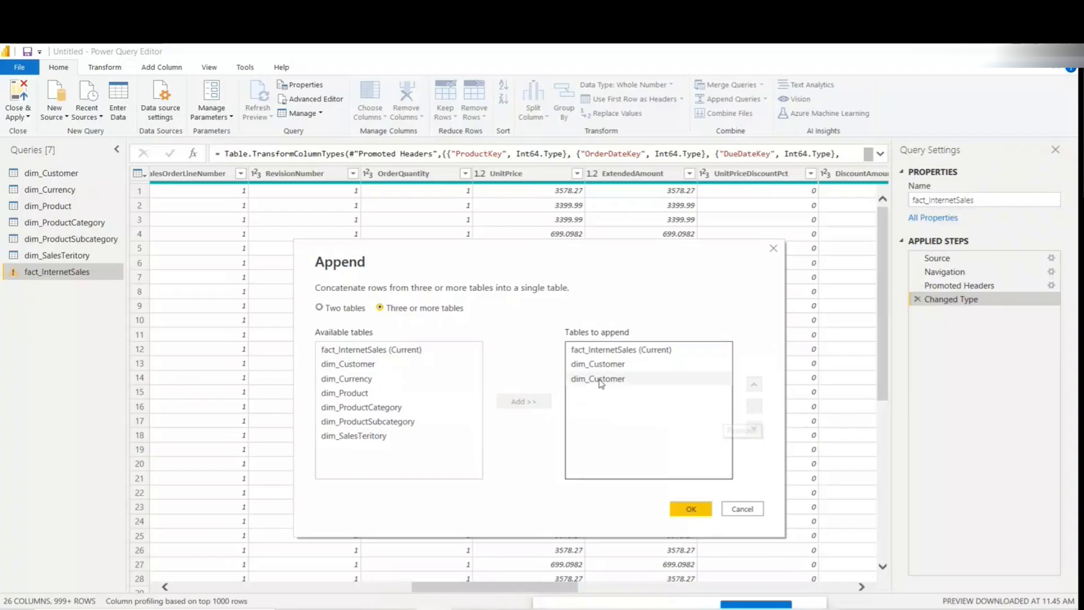
left_click(600, 383)
left_click(754, 407)
left_click(623, 366)
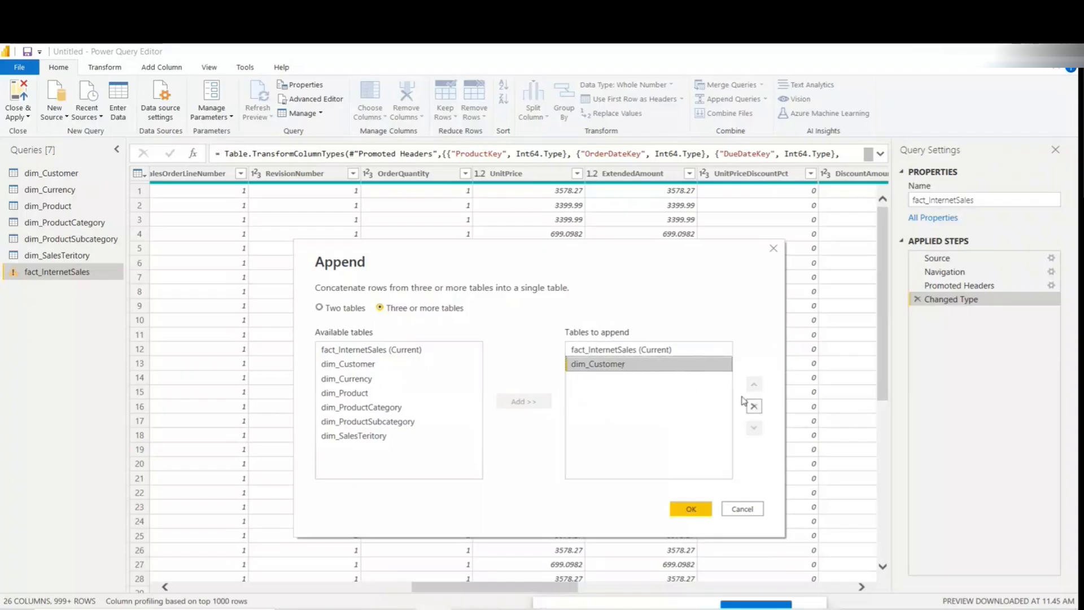
left_click(754, 406)
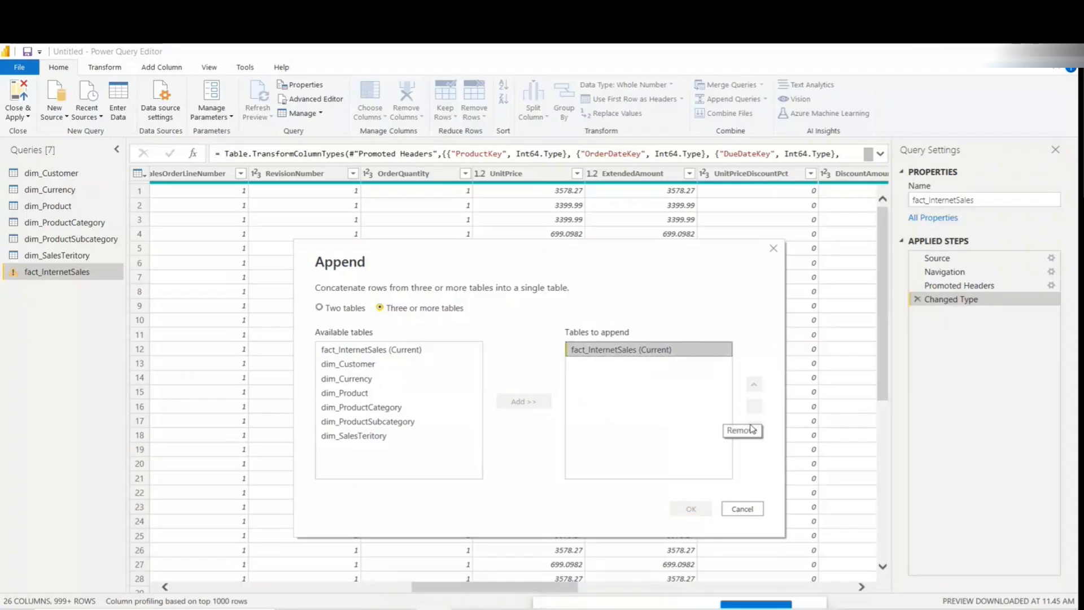
Step: Cancel the append to fact_InternetSales and open the dim_Customer query
left_click(739, 508)
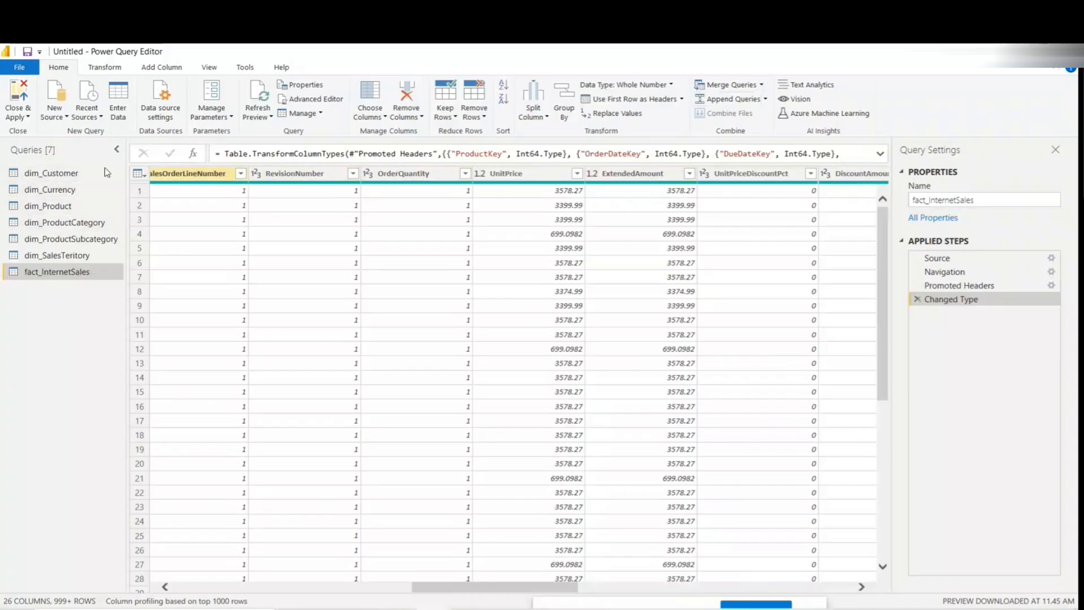
left_click(44, 175)
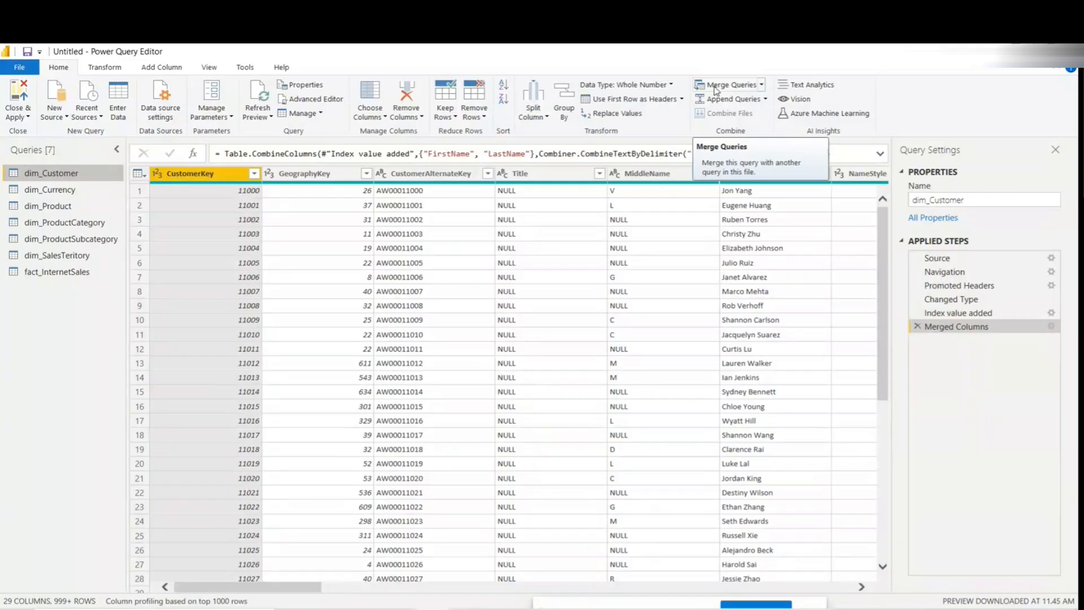
left_click(105, 68)
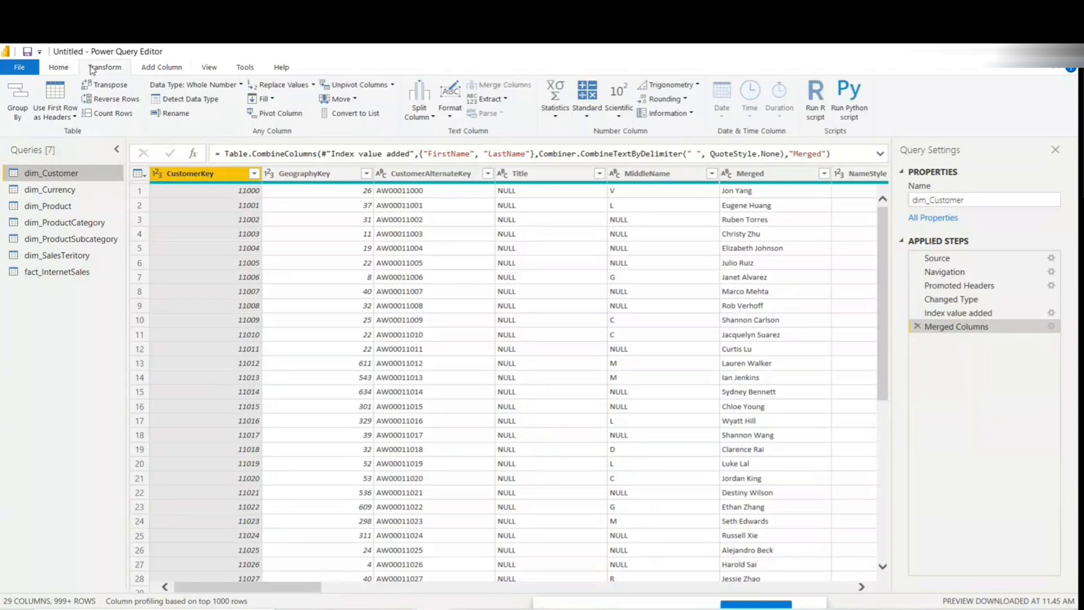
left_click(57, 69)
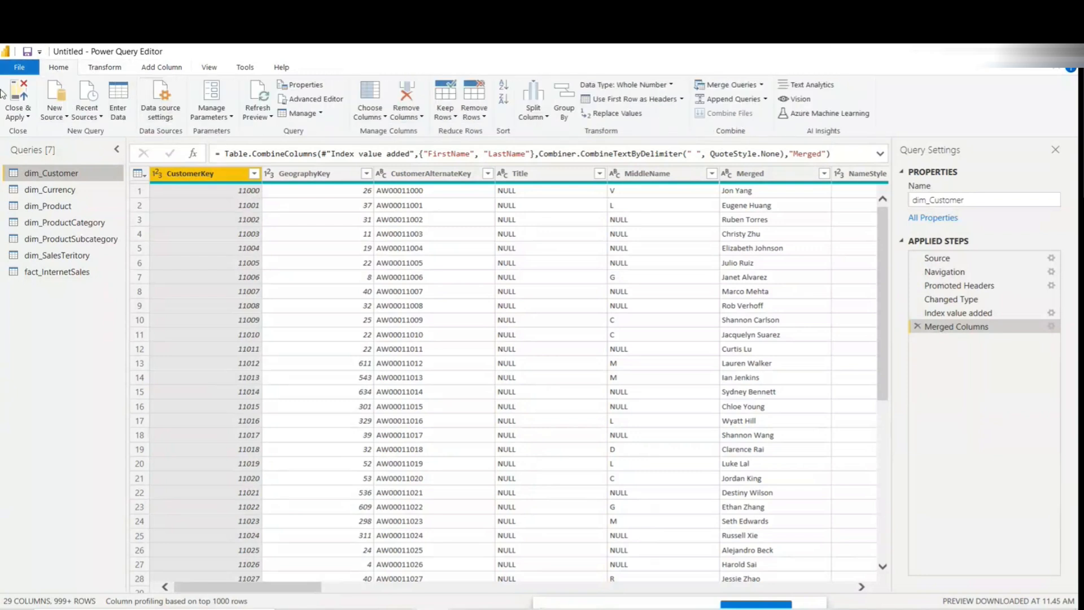
left_click(101, 69)
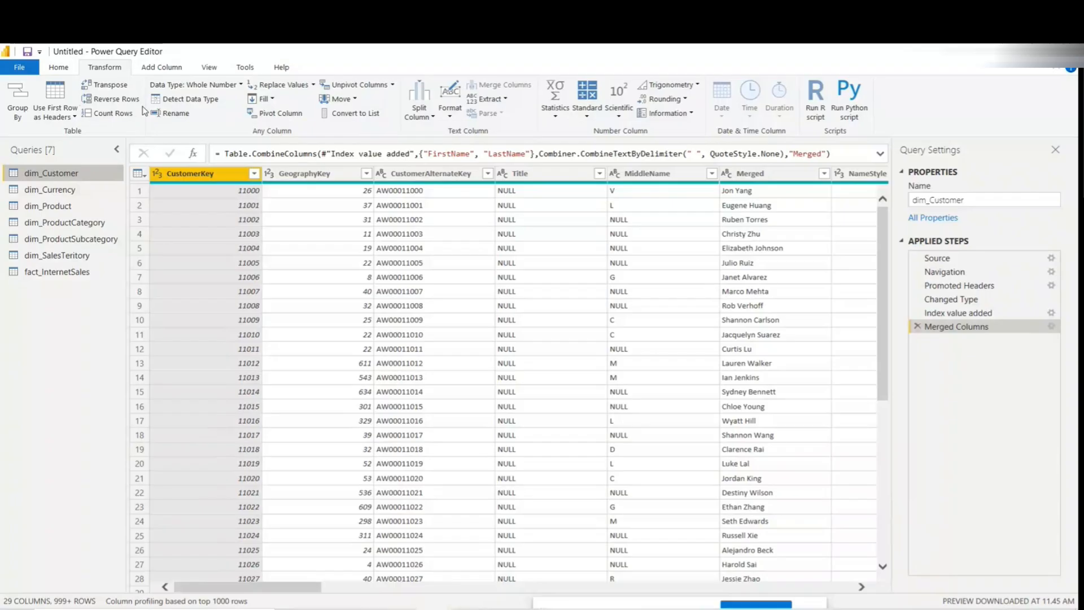
left_click(61, 67)
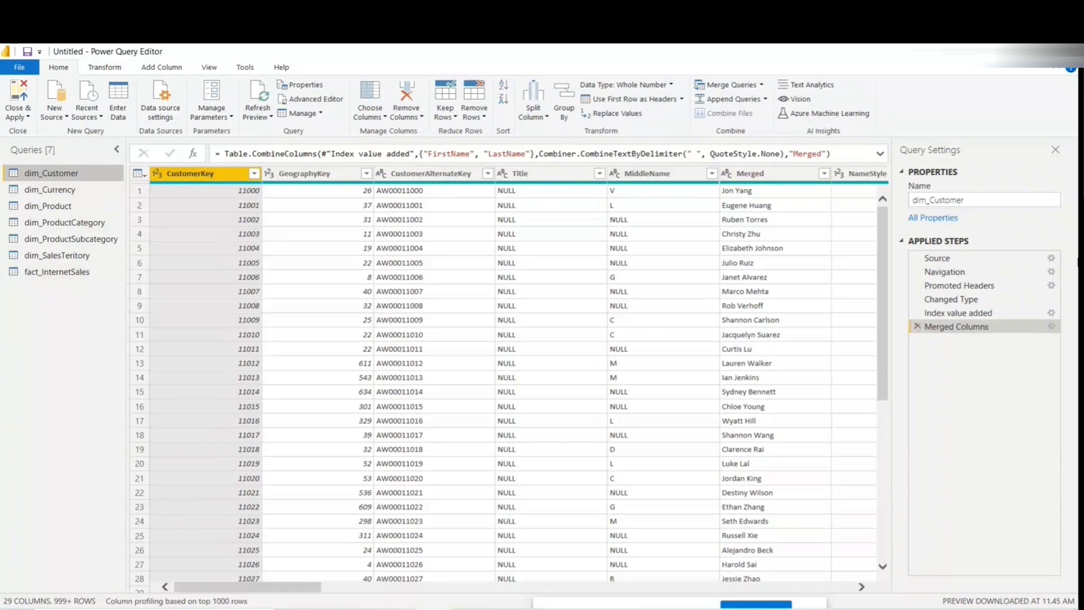
Step: Close the query editor with its pending changes applied and return to the report in Power BI Desktop
left_click(21, 117)
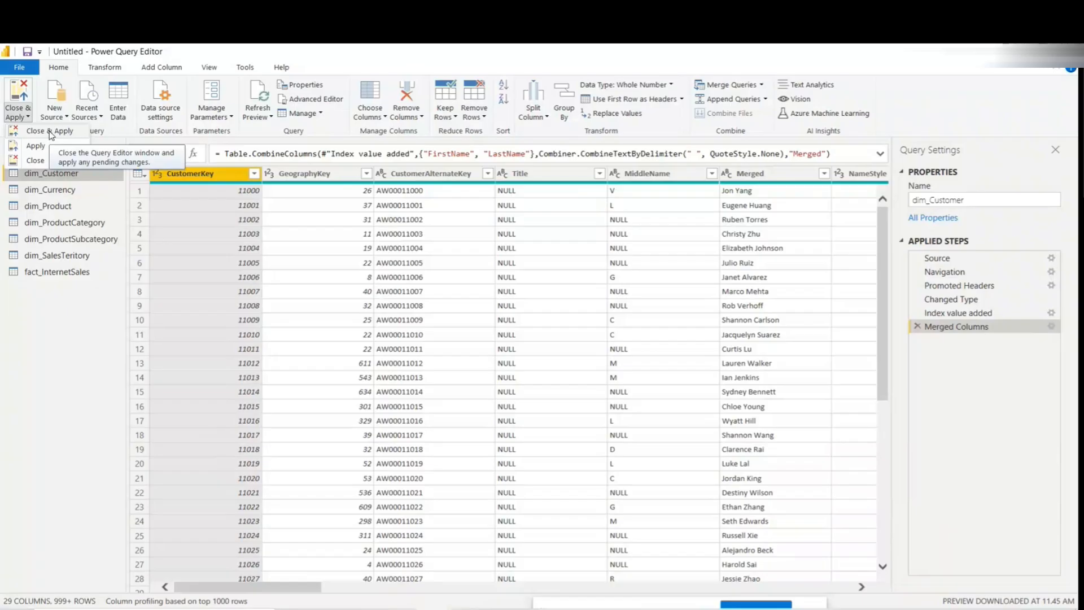
left_click(50, 131)
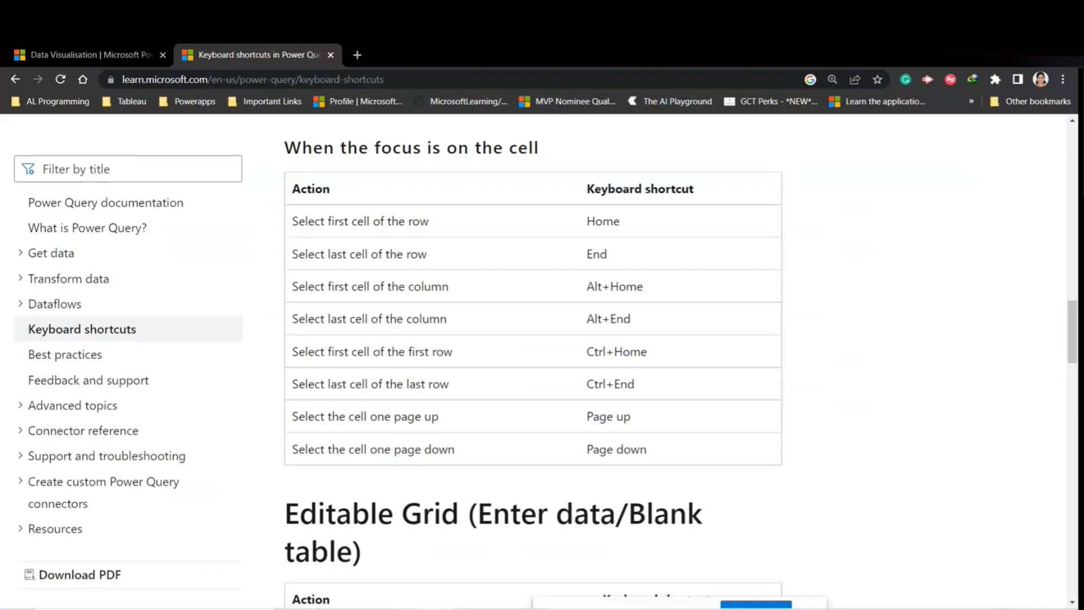
mouse_move(494, 589)
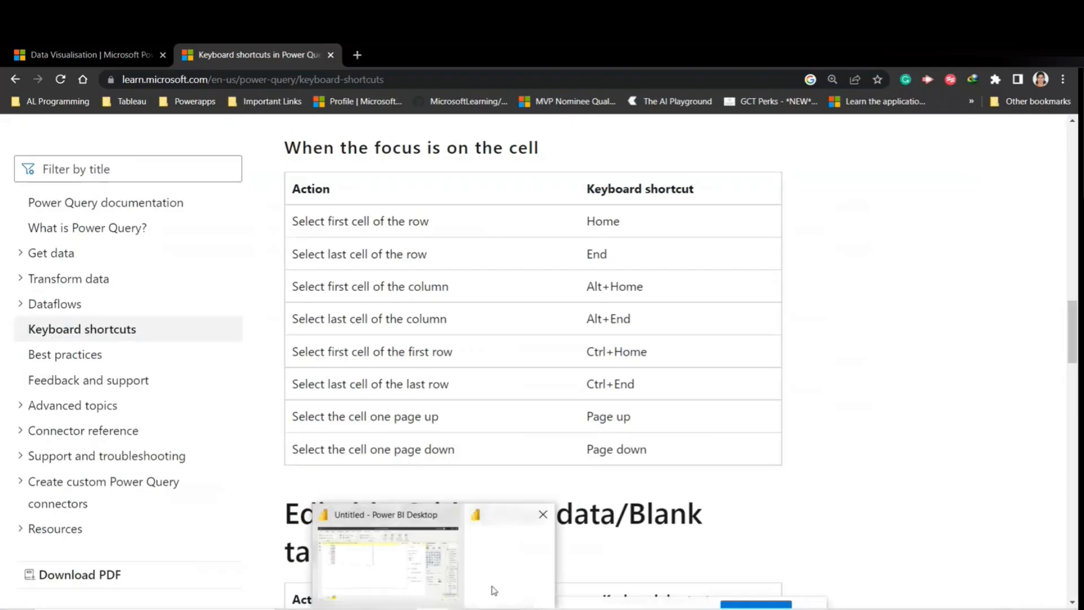
left_click(387, 584)
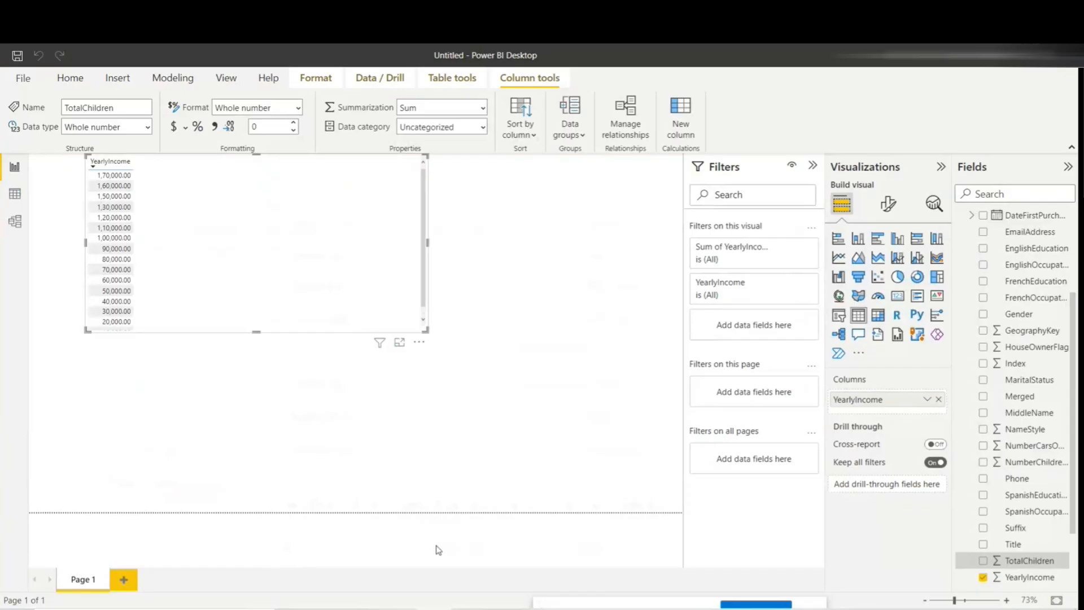
Step: Delete the YearlyIncome table visual from Page 1
left_click(412, 351)
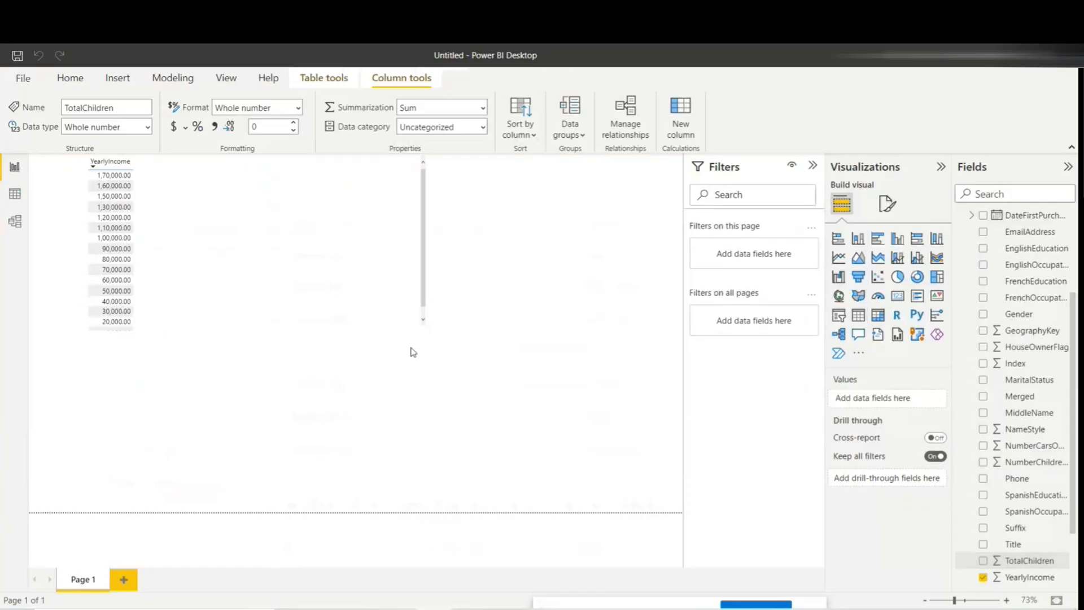
left_click(395, 300)
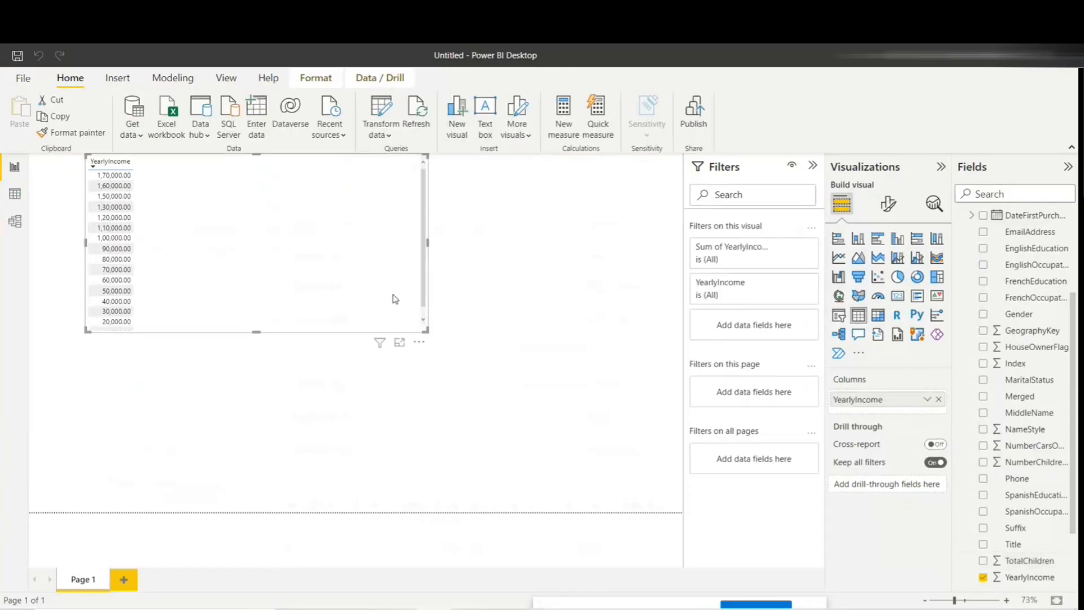
key("Delete")
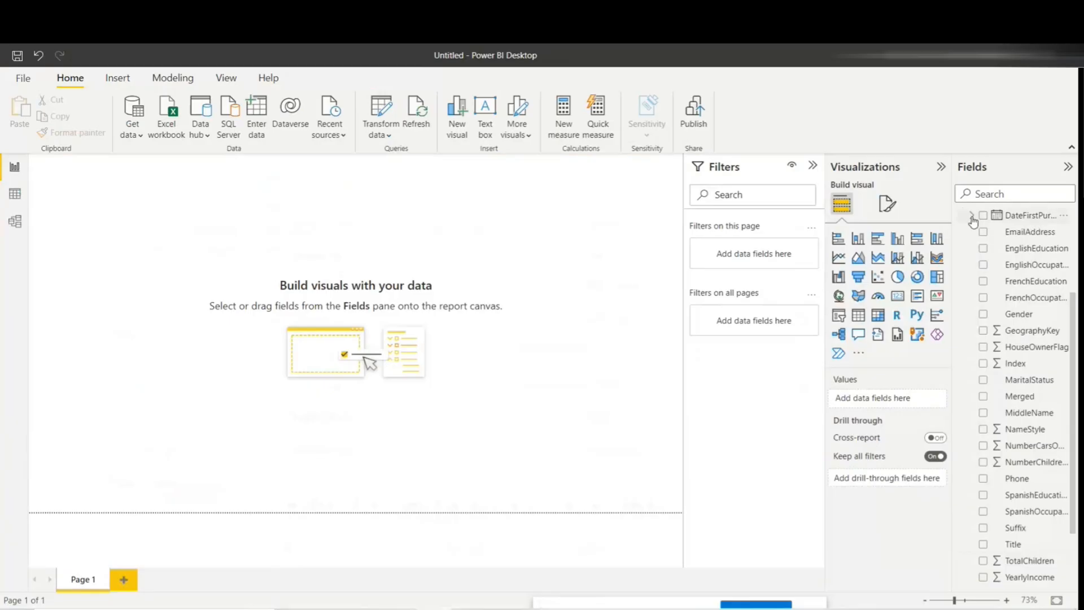
Step: Collapse the dim_Customer field list so that only the table names are listed
left_click(971, 216)
left_click(971, 216)
scroll(1070, 354, "up", 5)
left_click(966, 240)
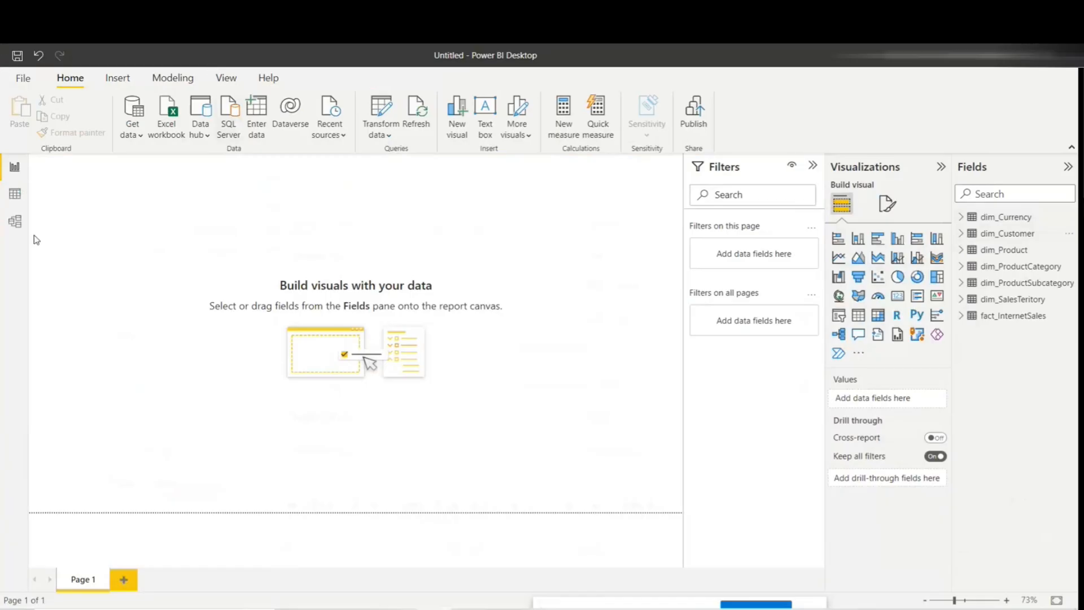
Step: Examine the loaded rows of the dimension tables in Data view, going through dim_Currency to dim_SalesTeritory and back to dim_ProductCategory
left_click(14, 166)
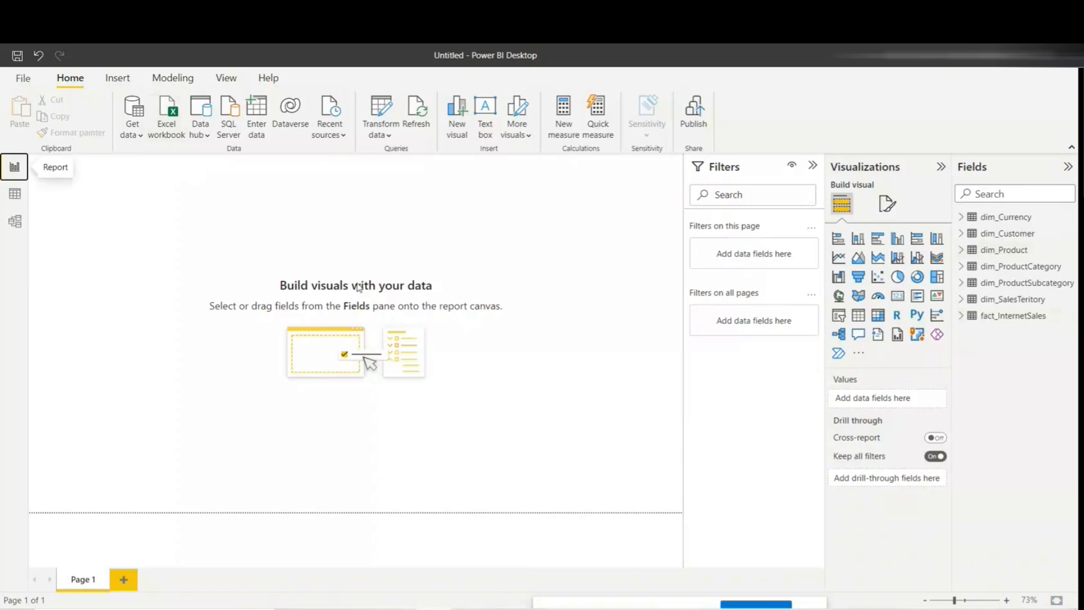
left_click(15, 198)
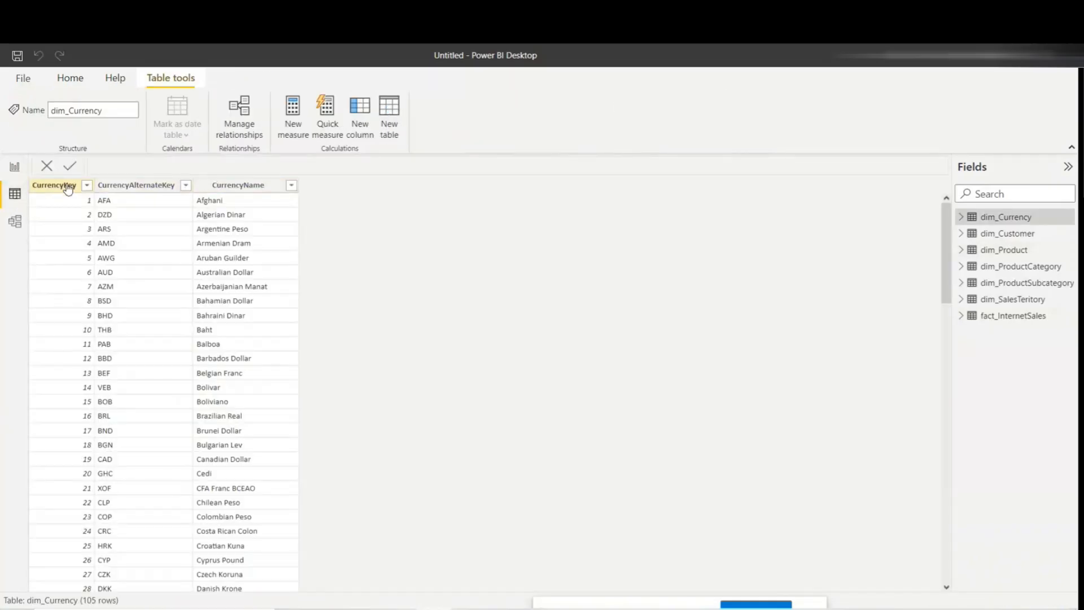
left_click(1007, 236)
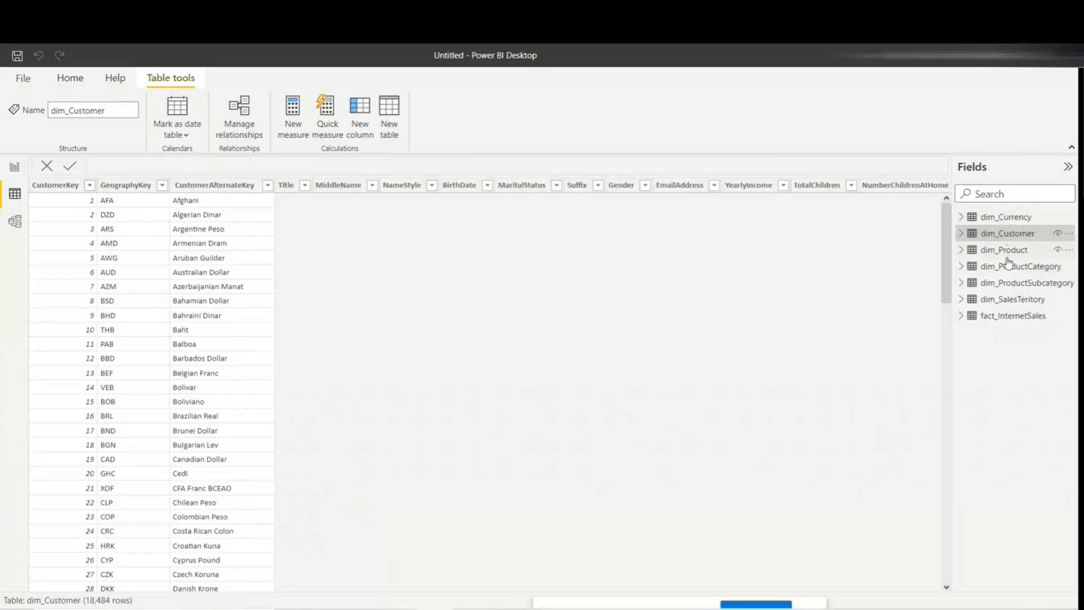
left_click(1005, 250)
left_click(1008, 266)
left_click(1008, 282)
left_click(1007, 299)
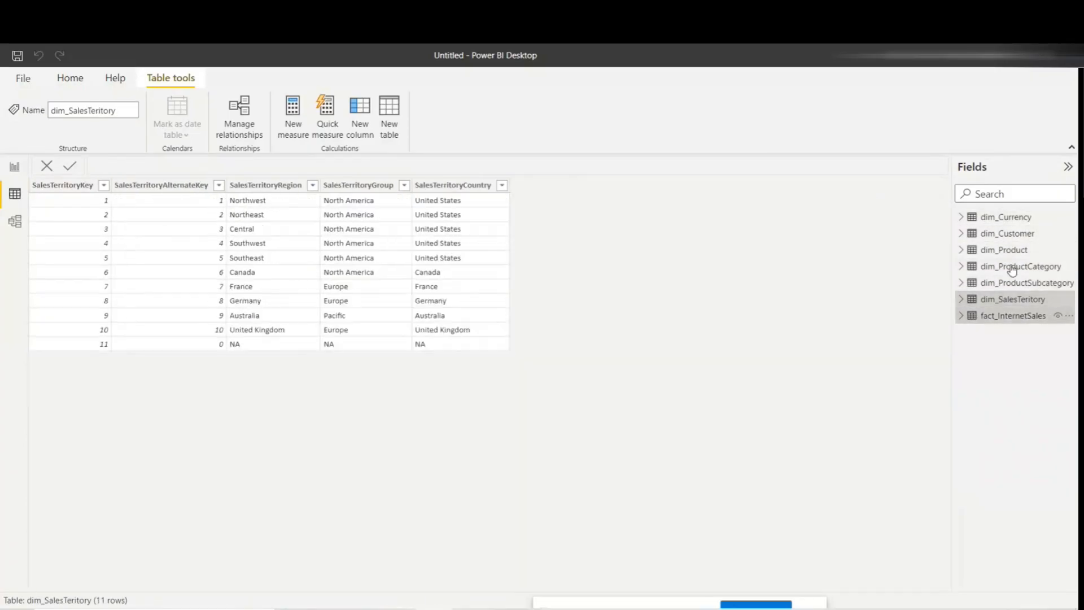
left_click(1007, 218)
left_click(1008, 234)
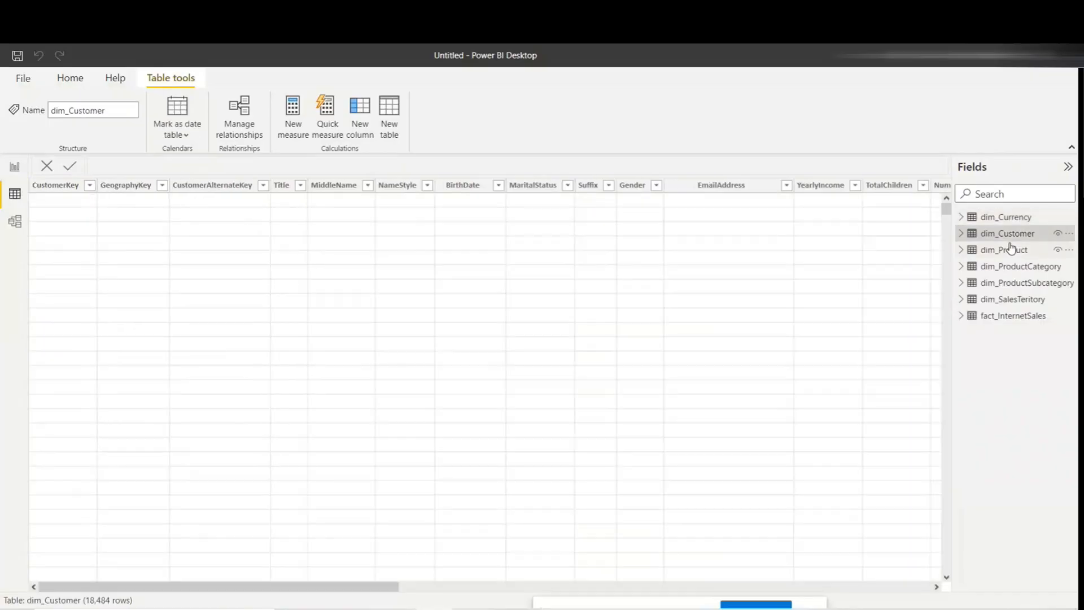
left_click(1011, 250)
left_click(1008, 266)
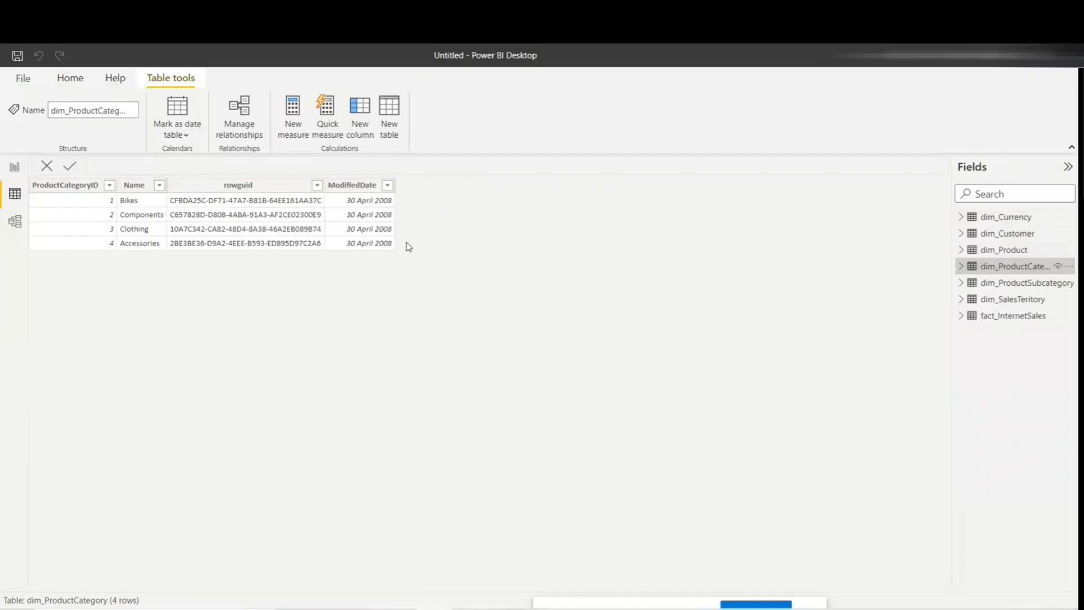
Step: Compare the empty report page with the table data, going through every table from dim_Currency to fact_InternetSales
left_click(15, 168)
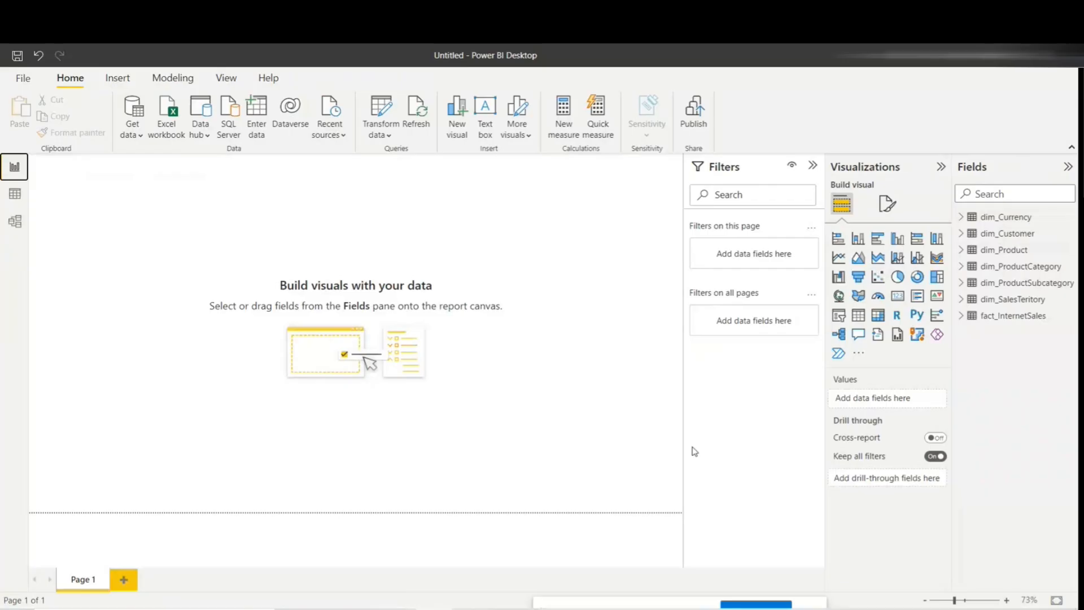
left_click(14, 198)
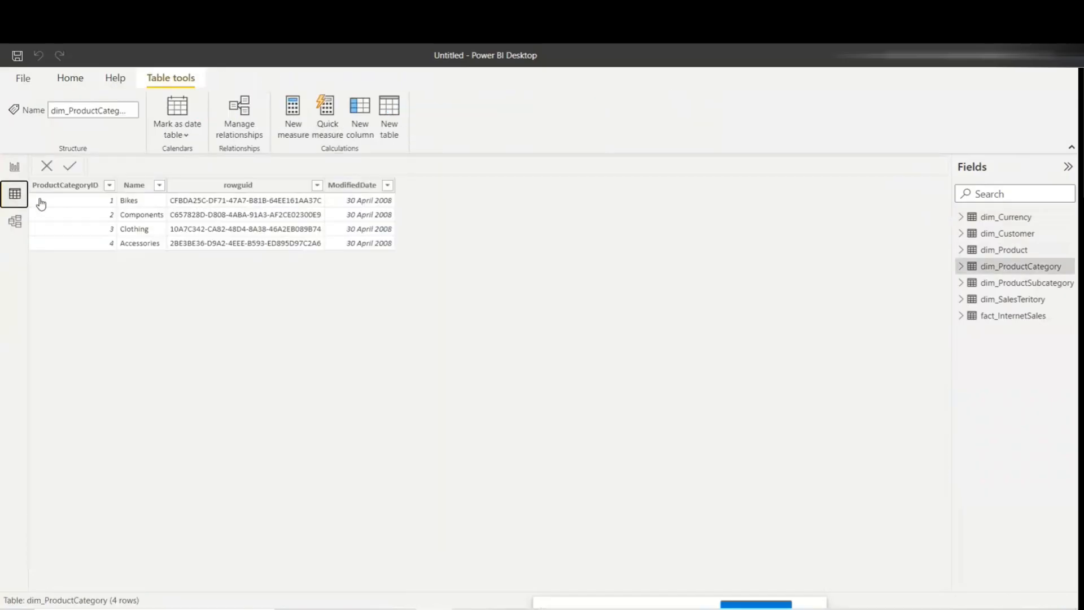
left_click(1006, 220)
left_click(1005, 233)
left_click(1005, 249)
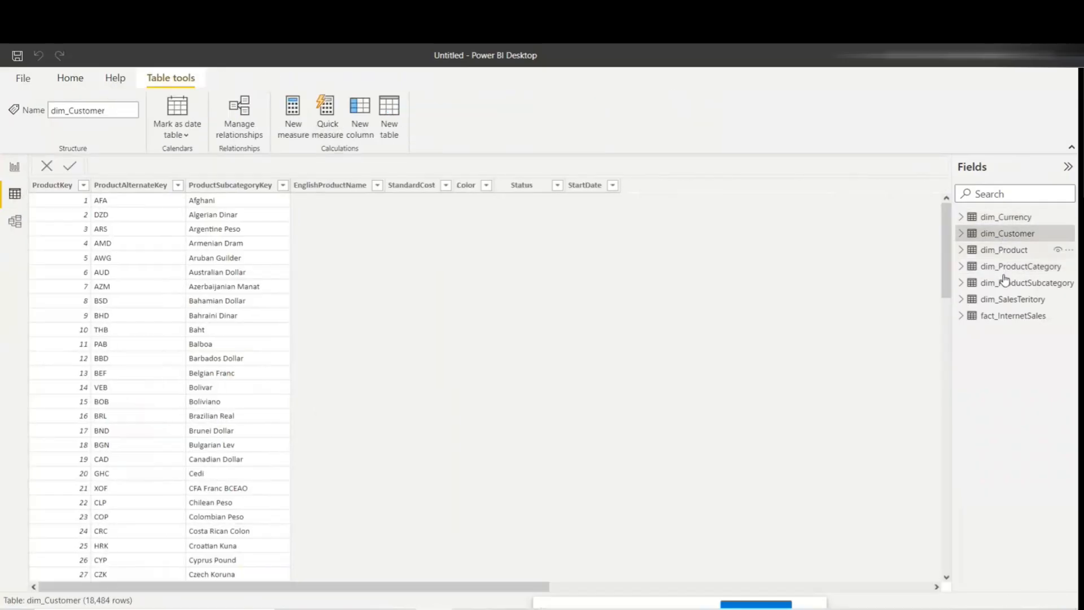
left_click(1004, 270)
left_click(1005, 283)
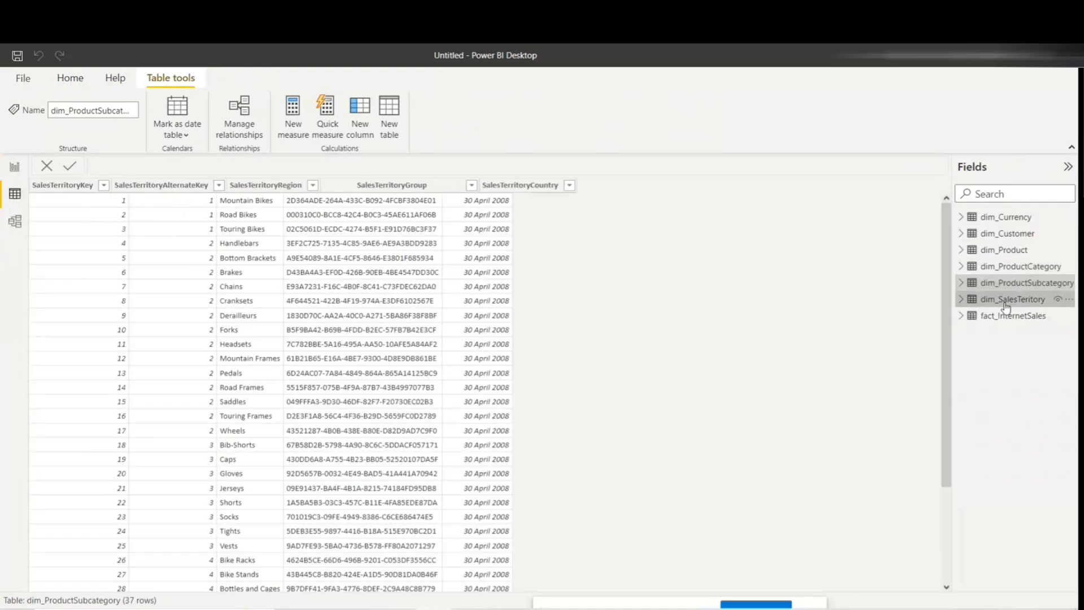
left_click(1003, 299)
left_click(1006, 316)
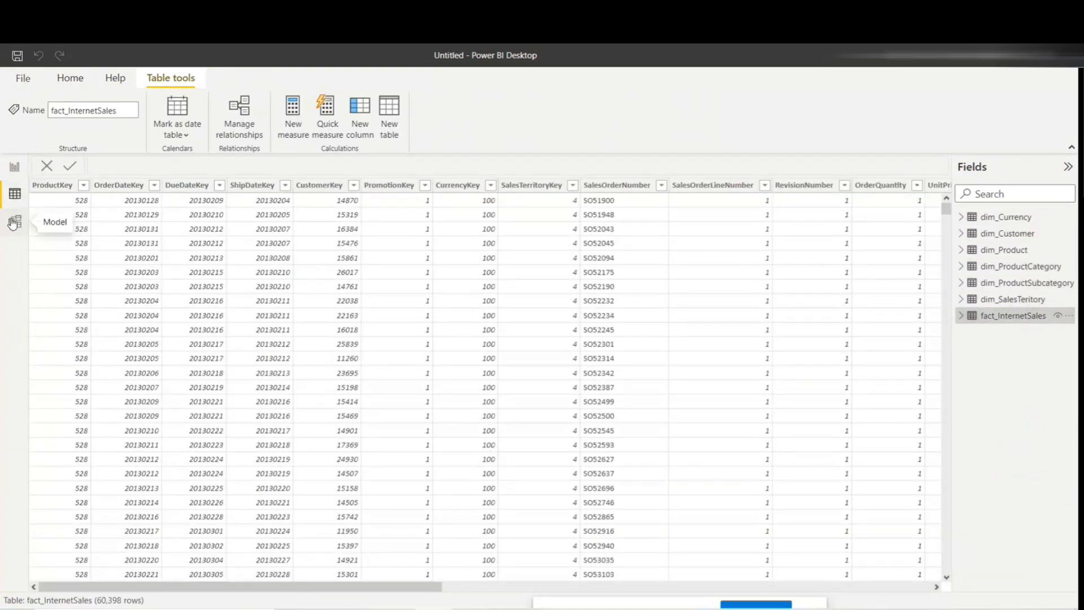
Step: Show the data model diagram and collapse the Properties and Fields panes to enlarge it
left_click(15, 226)
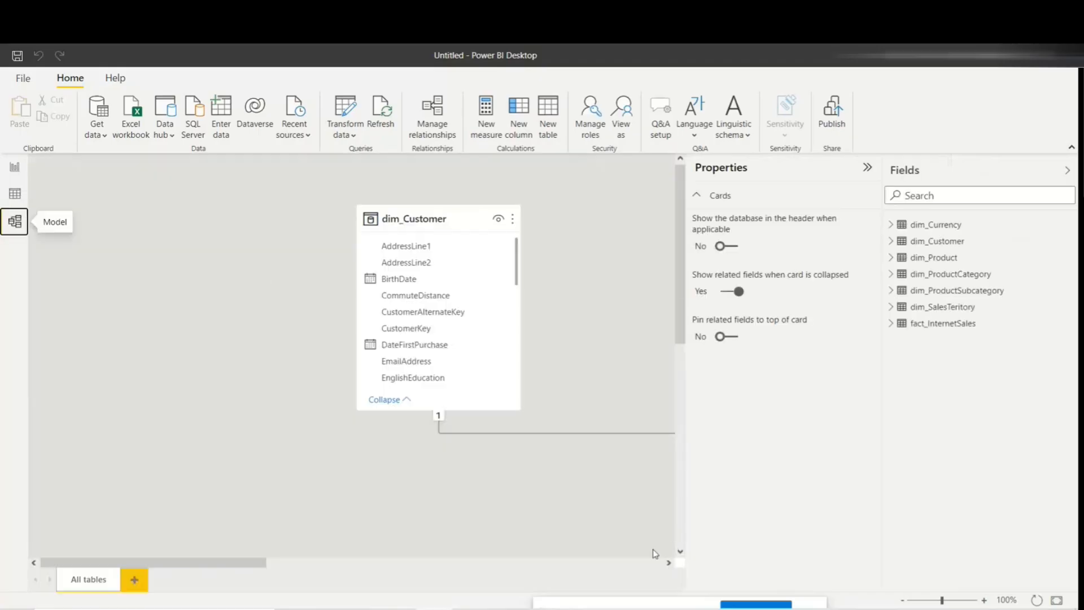
left_click(865, 168)
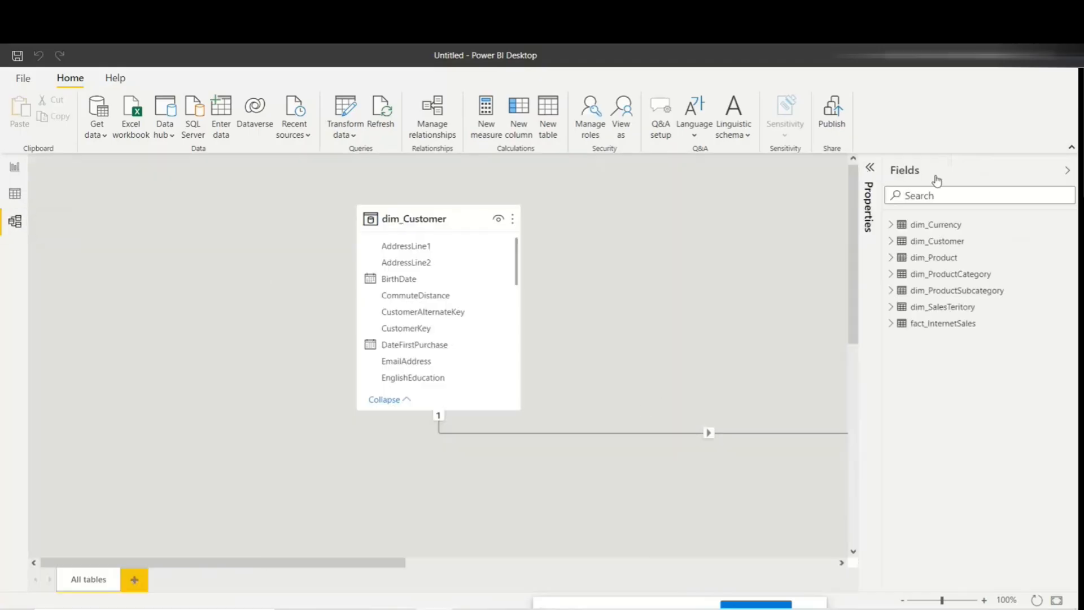
left_click(1067, 170)
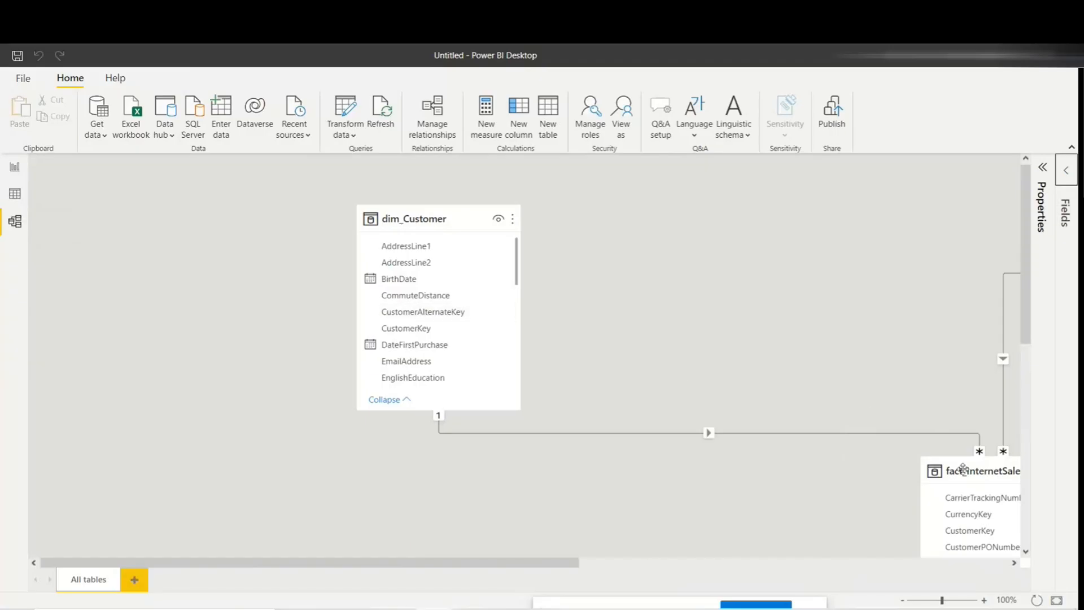
Step: Move fact_InternetSales just below dim_Customer and place dim_SalesTeritory beside dim_Customer in the model diagram
left_click_drag(963, 469, 546, 454)
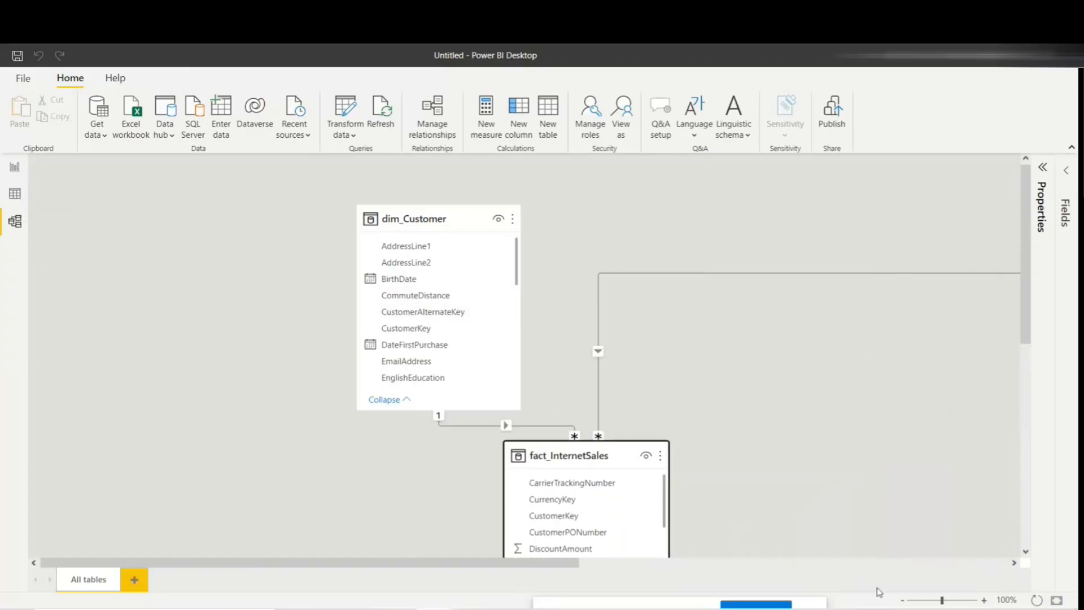
left_click_drag(483, 562, 613, 562)
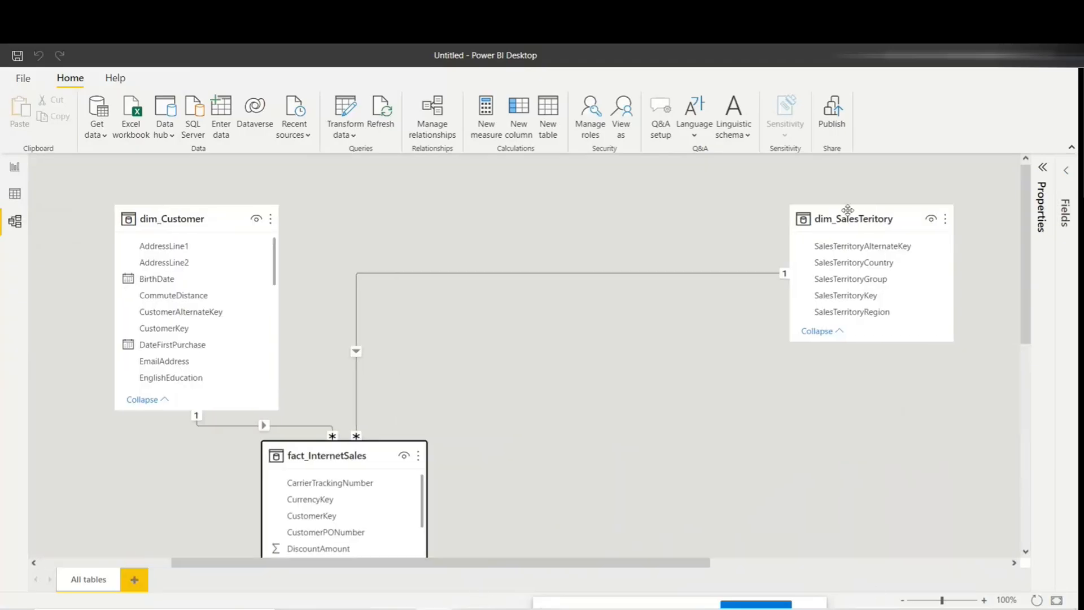
left_click_drag(881, 225, 415, 234)
Step: Place dim_Product to the right of fact_InternetSales and shift dim_Currency rightward beneath dim_Product
left_click_drag(1025, 278, 1031, 417)
left_click_drag(801, 464, 722, 176)
left_click(480, 420)
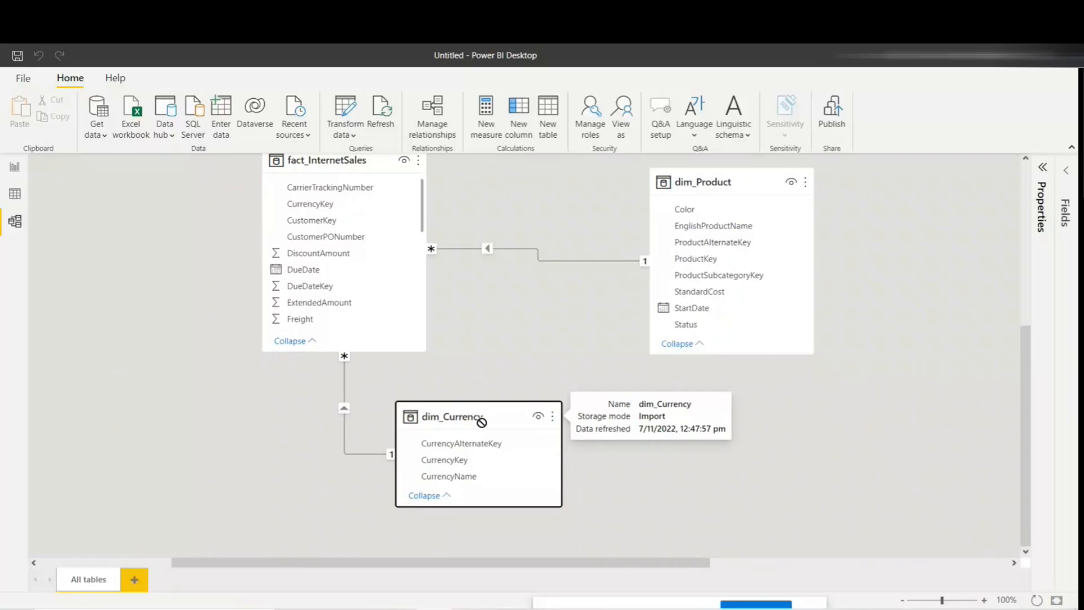
left_click_drag(482, 422, 630, 424)
Step: Move dim_Product and dim_Currency higher in the diagram, keeping both to the right of fact_InternetSales
left_click_drag(1023, 425, 1024, 278)
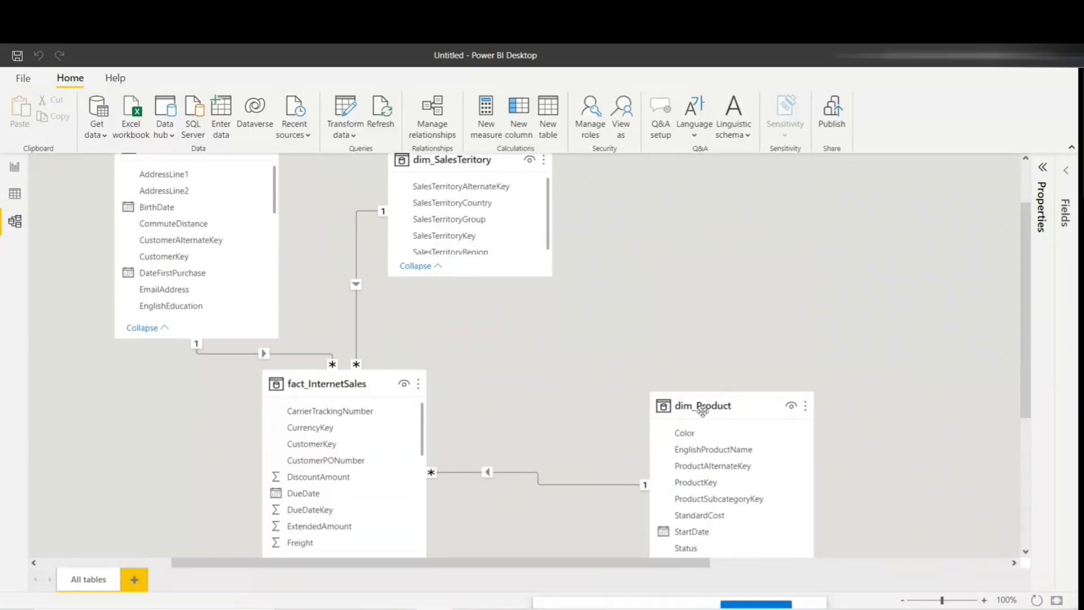
left_click_drag(701, 411, 702, 312)
left_click_drag(1026, 304, 1025, 388)
left_click_drag(587, 505, 602, 407)
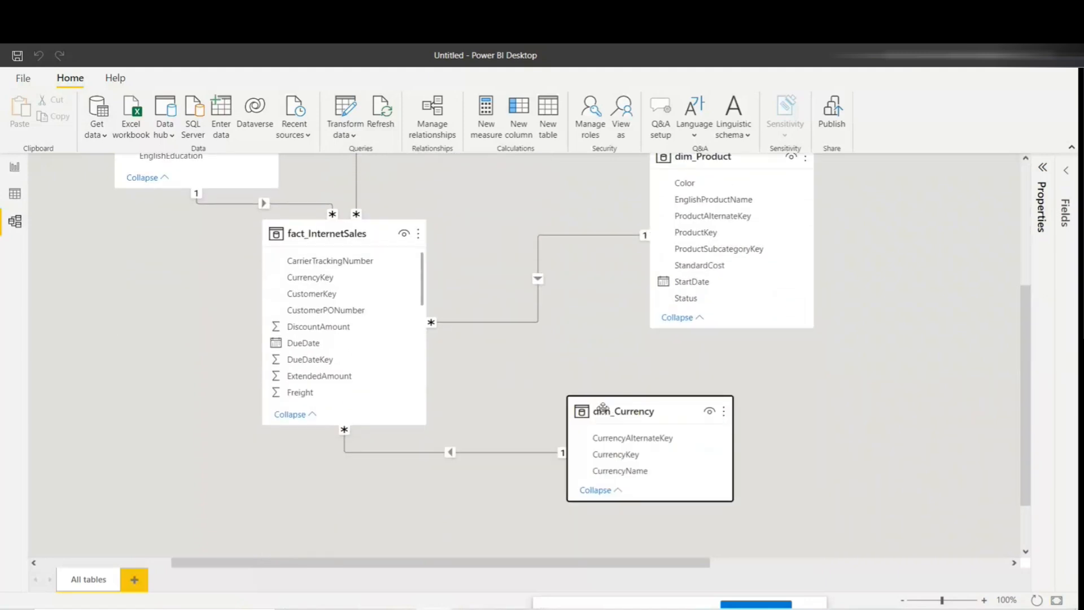
left_click_drag(1026, 336, 1037, 212)
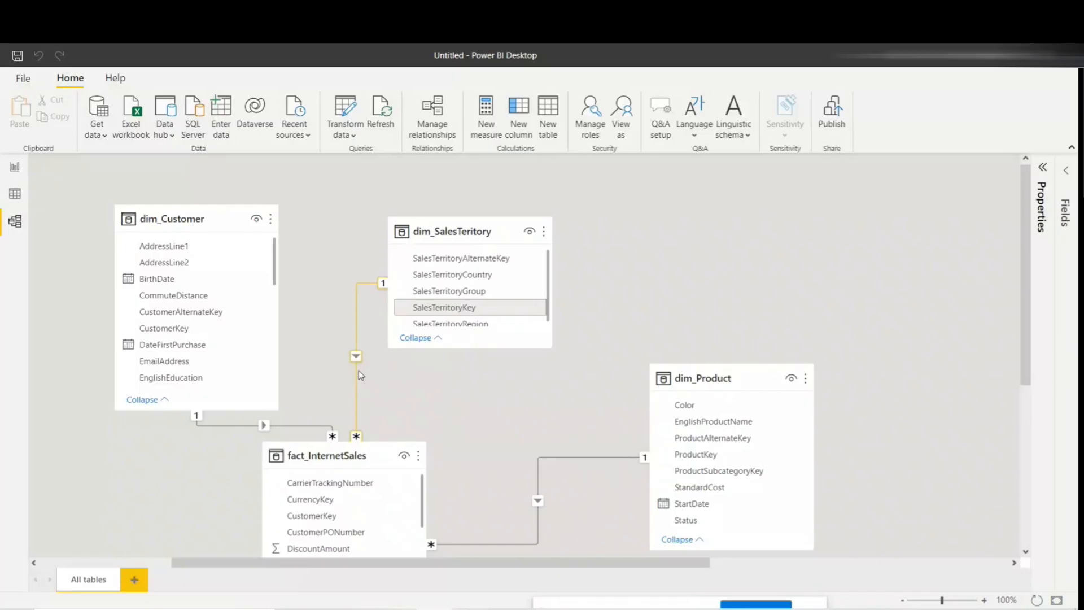
scroll(358, 371, "down", 3)
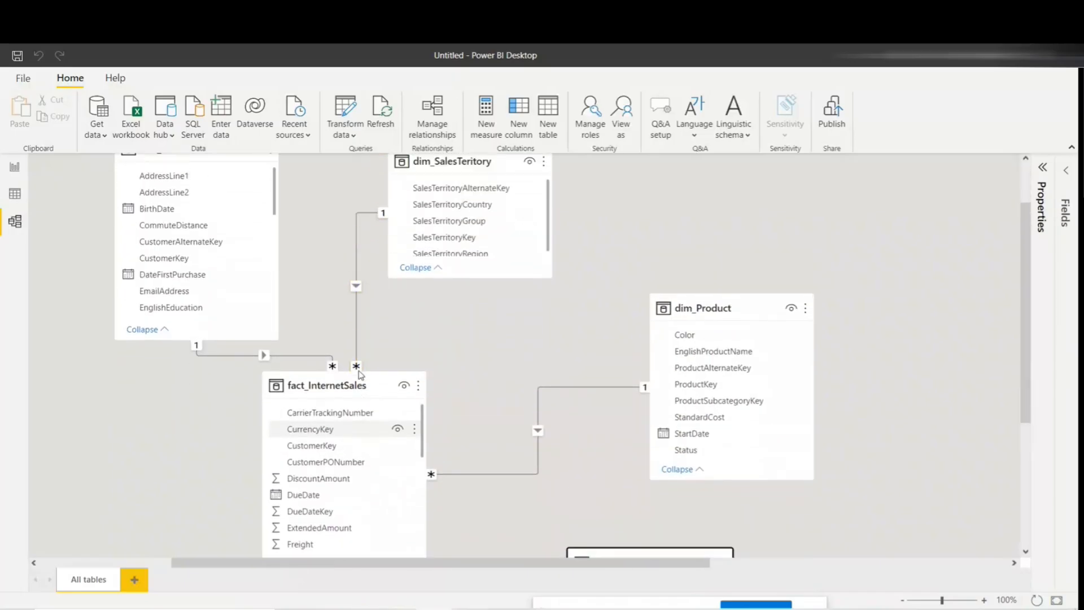
Step: Extend the fact_InternetSales card upward so it shows more fields, and look through its full field list
scroll(359, 374, "up", 1)
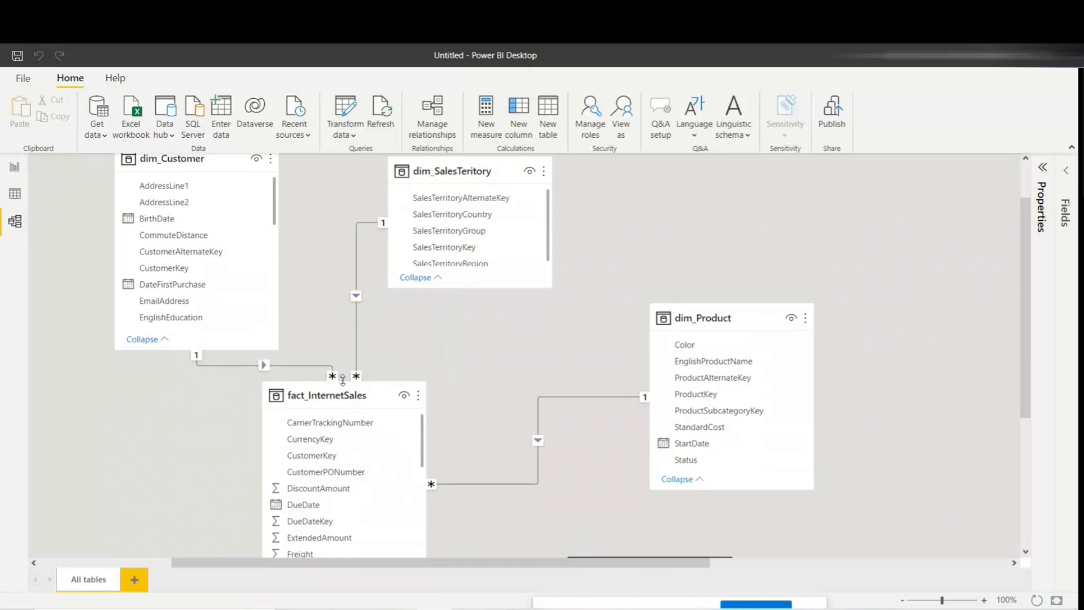
left_click_drag(341, 381, 355, 299)
scroll(350, 452, "down", 5)
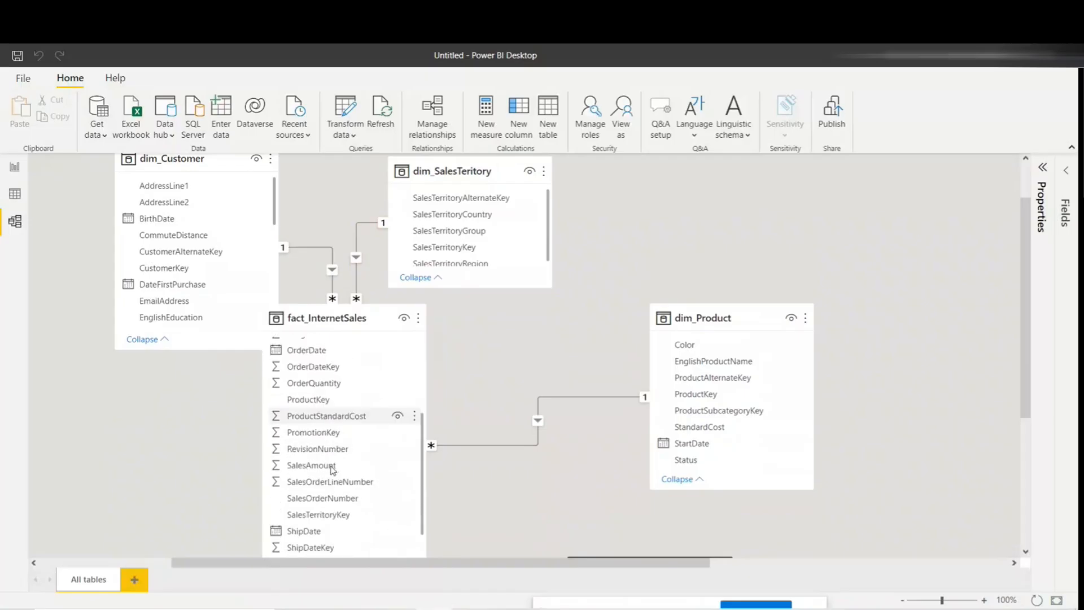
scroll(345, 489, "down", 4)
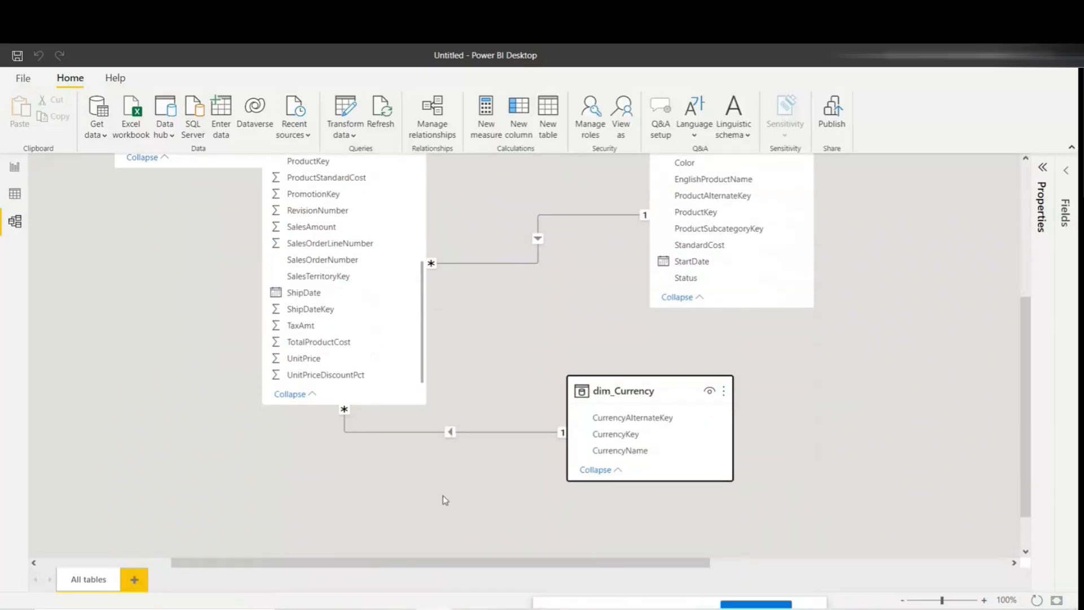
scroll(323, 348, "up", 5)
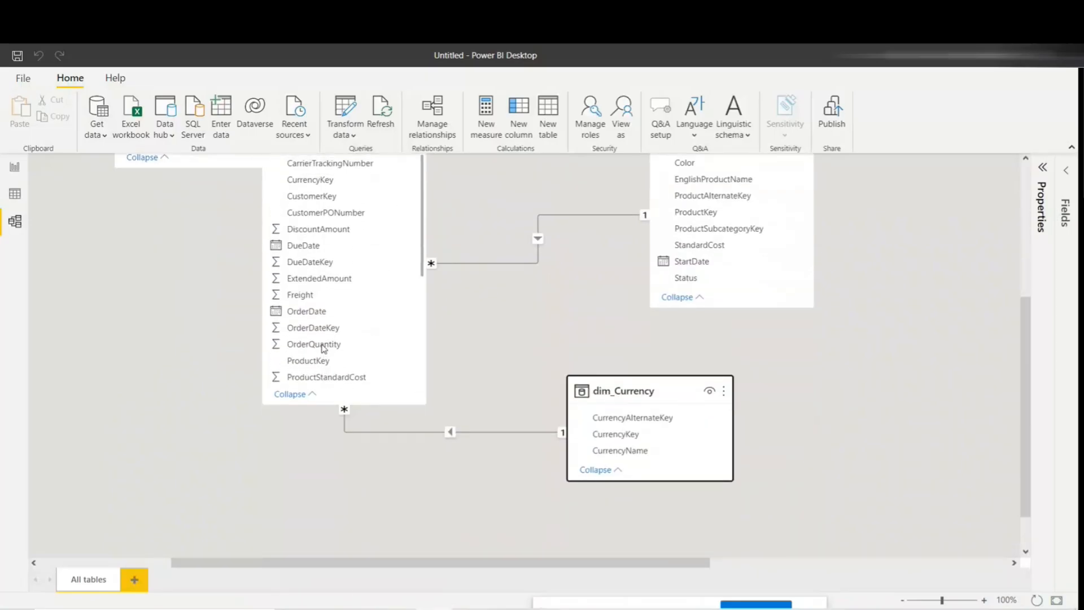
Step: Examine the key columns that relate fact_InternetSales to dim_Product and to dim_Currency in the model diagram
left_click(578, 332)
scroll(578, 333, "up", 4)
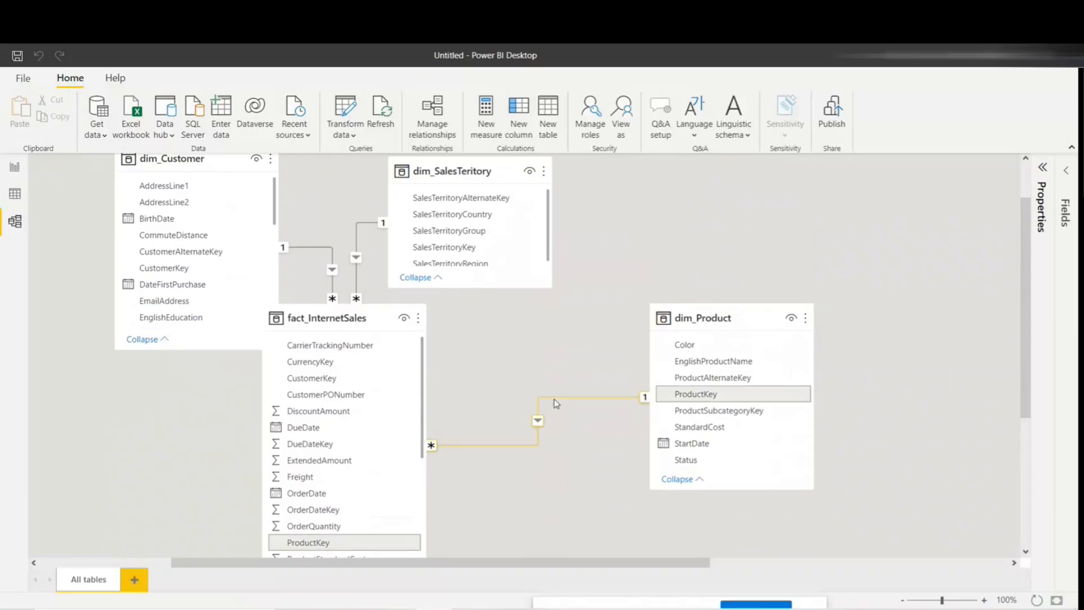
scroll(555, 403, "down", 4)
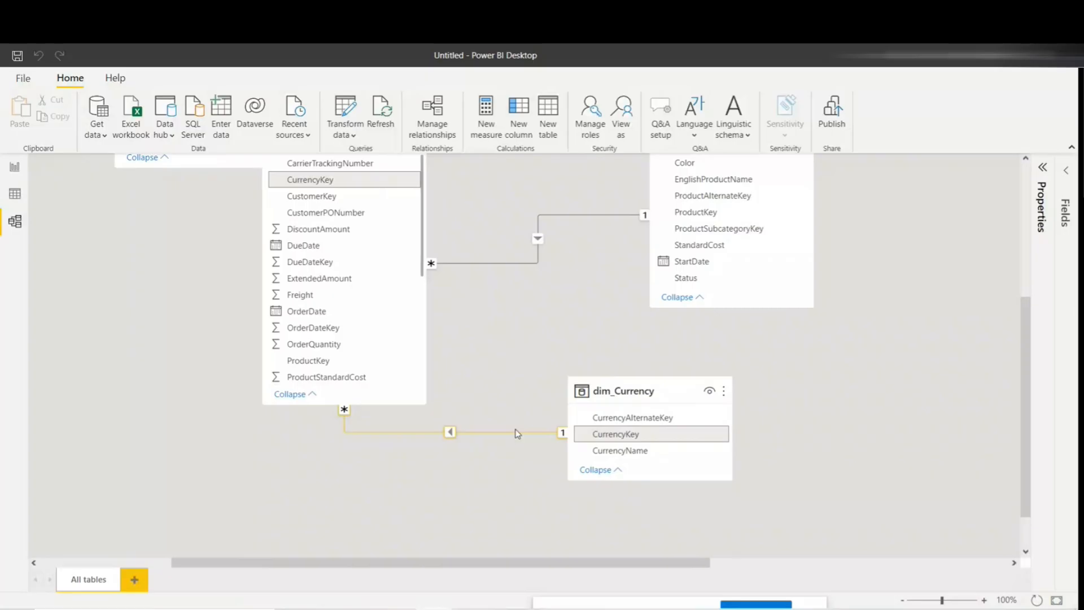
Step: Move fact_InternetSales clear of dim_Customer, placing it just beneath dim_SalesTeritory in the model diagram
scroll(517, 434, "up", 5)
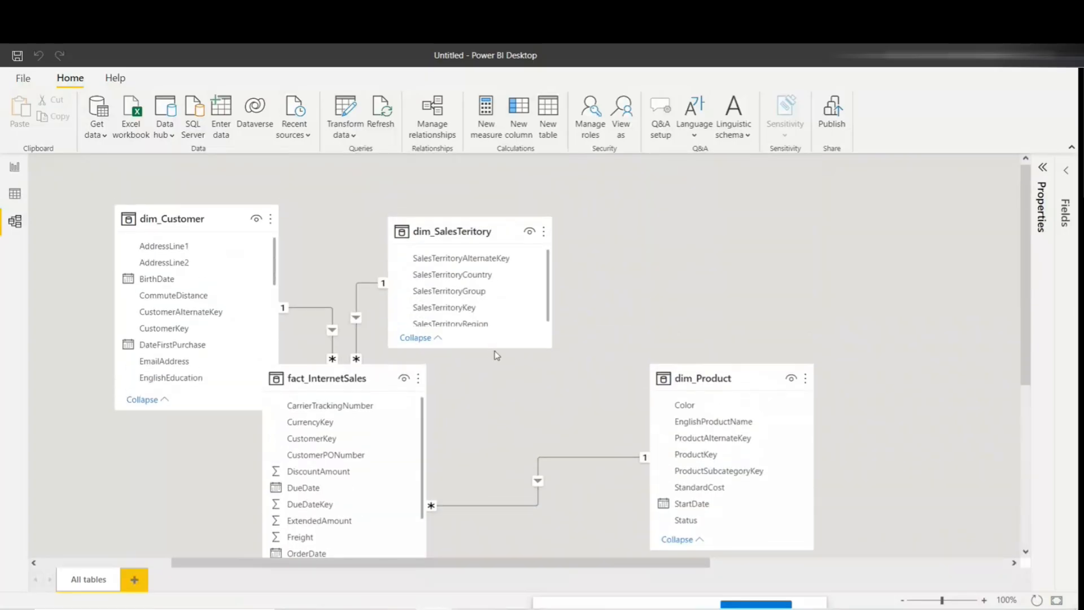
left_click_drag(367, 377, 458, 392)
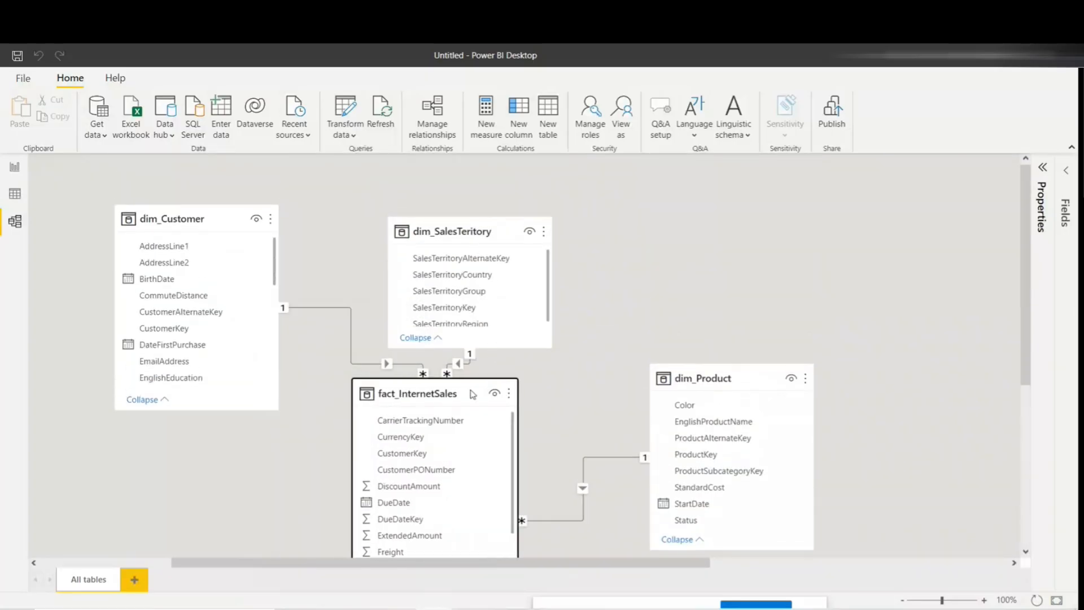